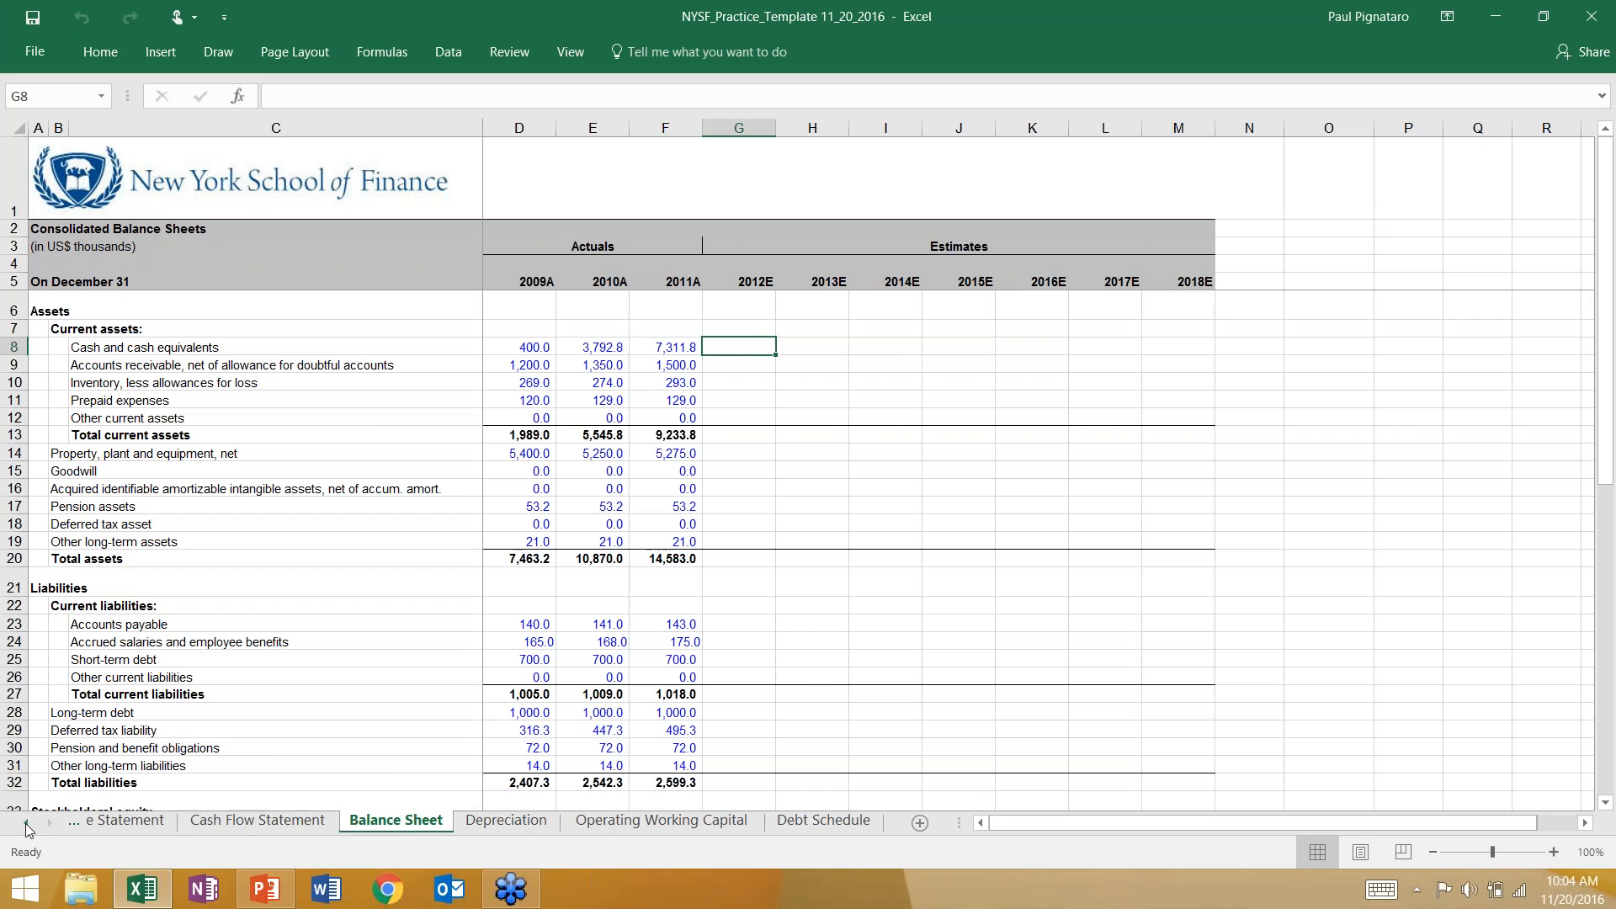
Review the Income Statement sheet from the revenue section down through the blank 2012E–2018E interest rows.
left_click(26, 822)
left_click(98, 823)
scroll(792, 437, "up", 5)
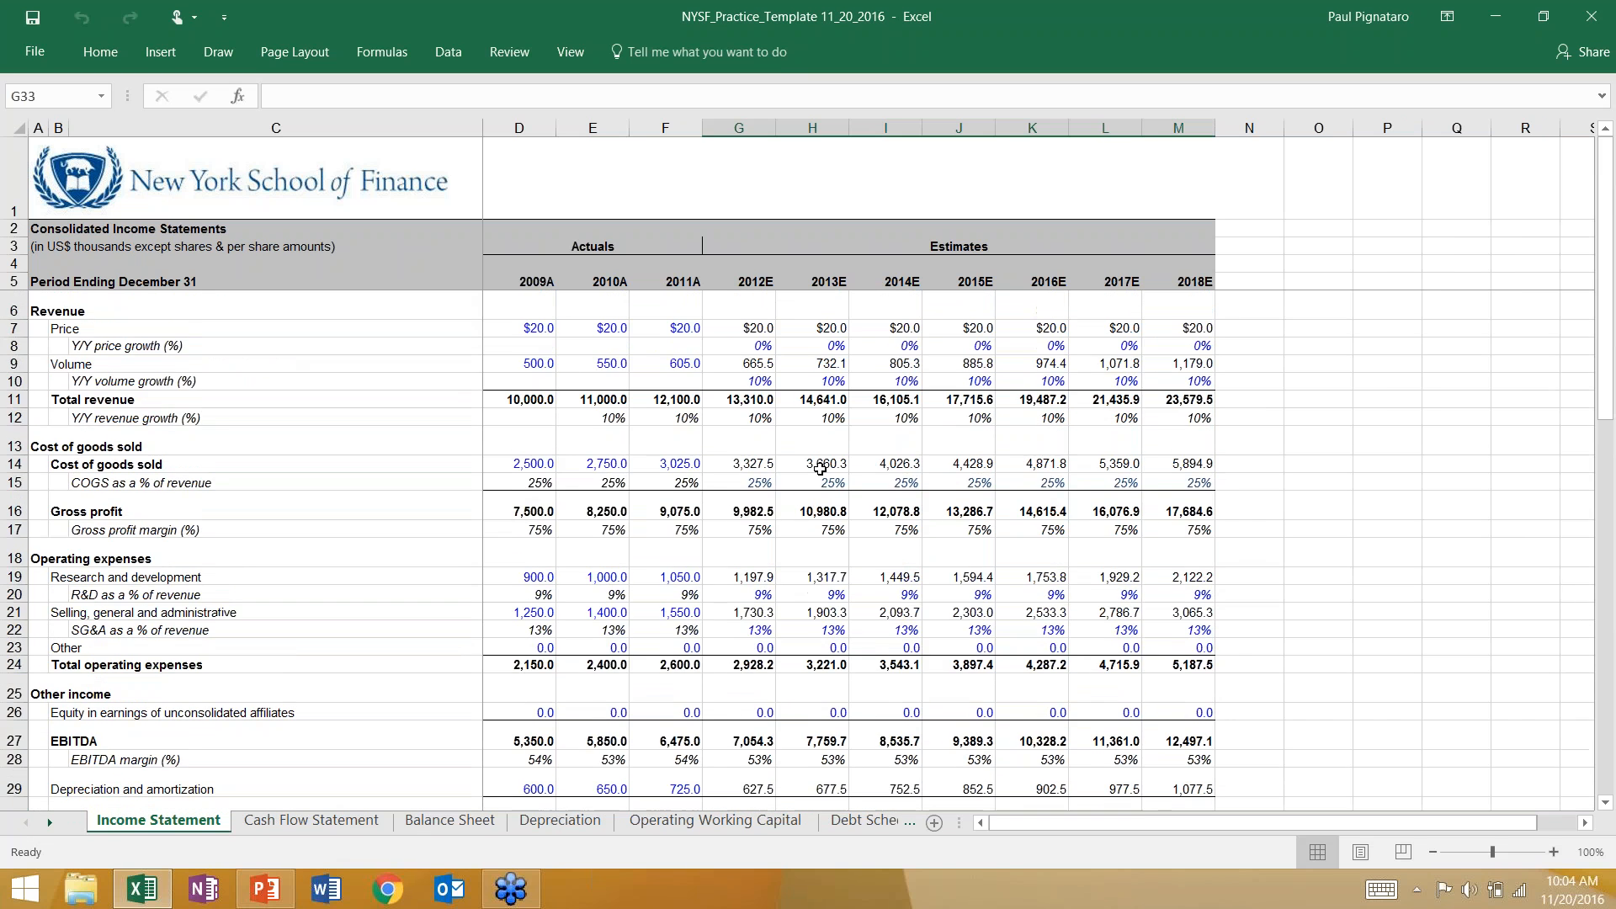
scroll(814, 470, "down", 6)
scroll(815, 470, "down", 2)
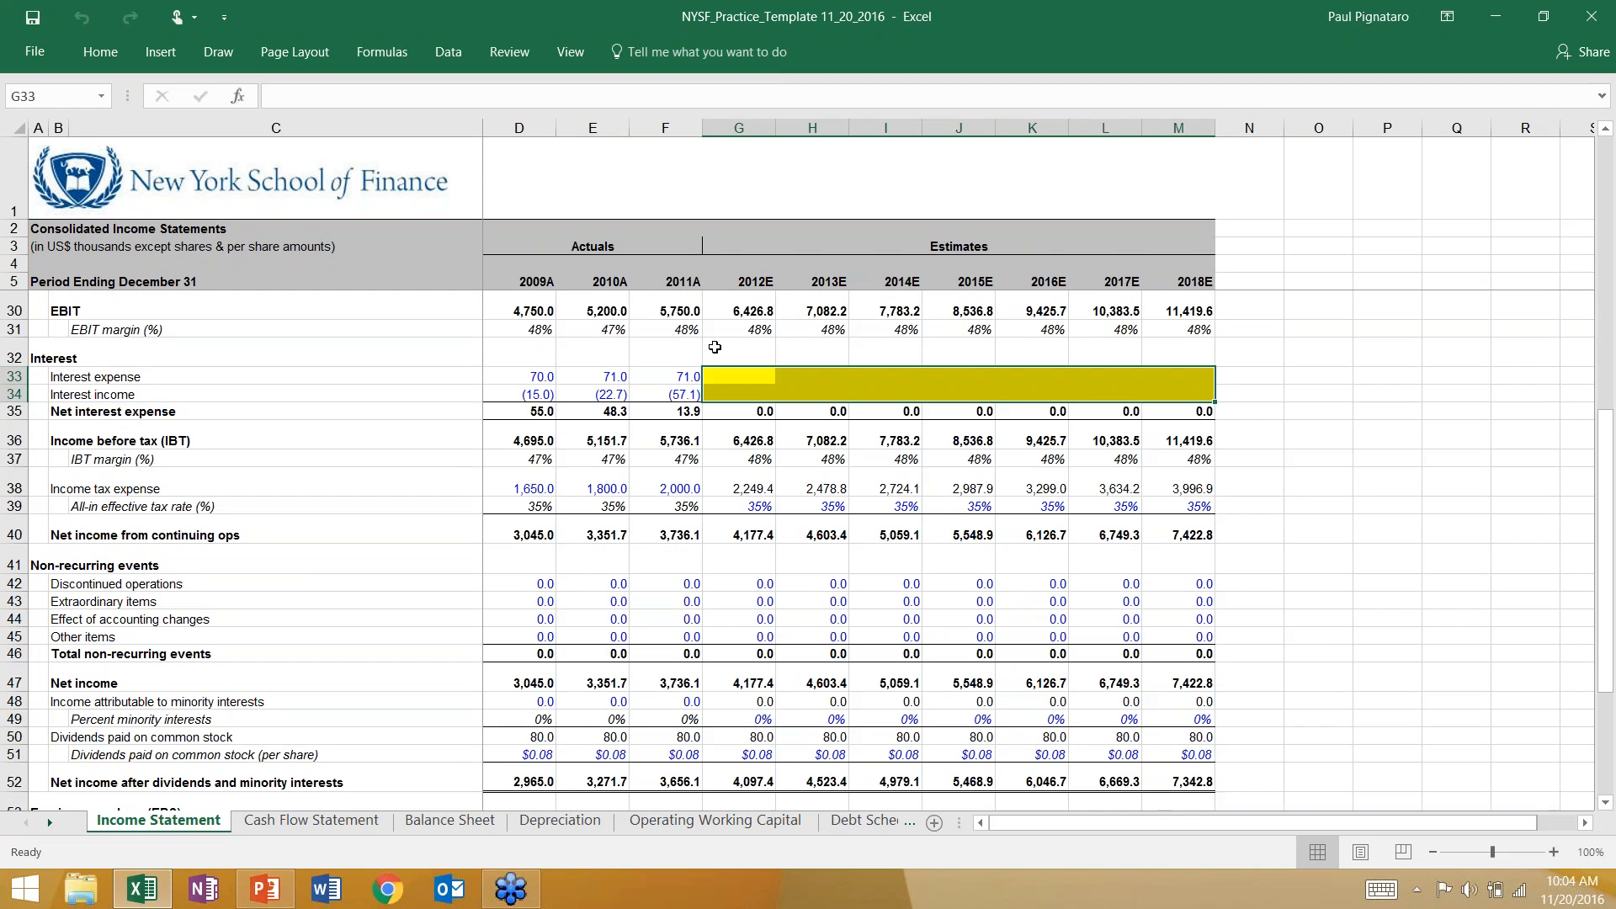
Review the Cash Flow Statement and select the operating estimates from depreciation through changes in other current liabilities, 2012E–2018E.
left_click(311, 821)
scroll(573, 676, "up", 4)
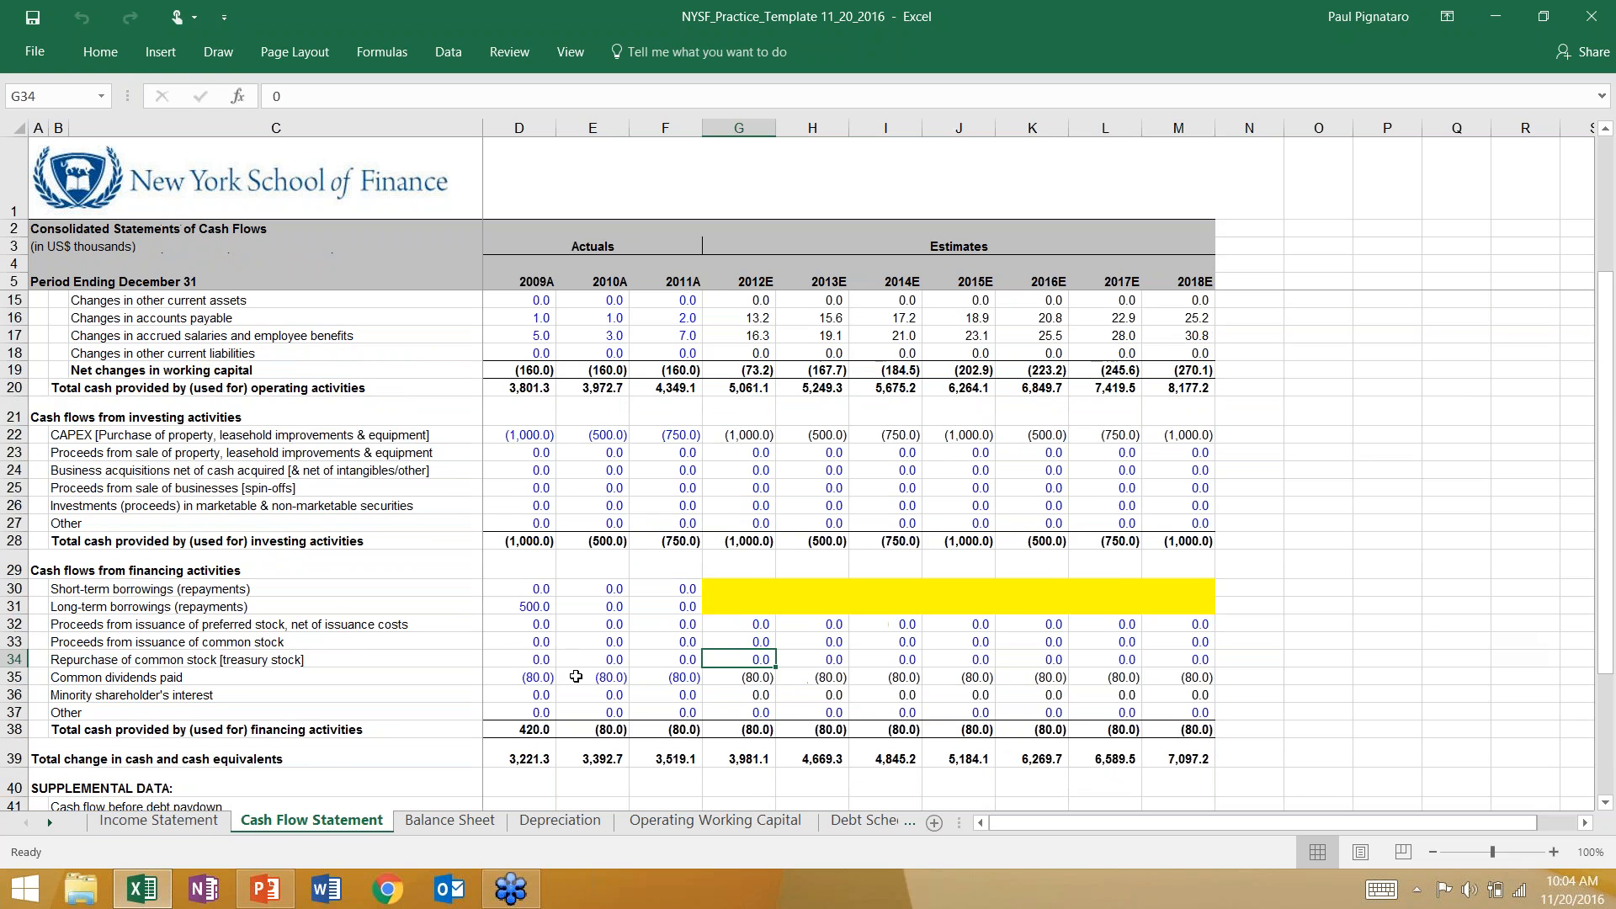
scroll(574, 676, "up", 1)
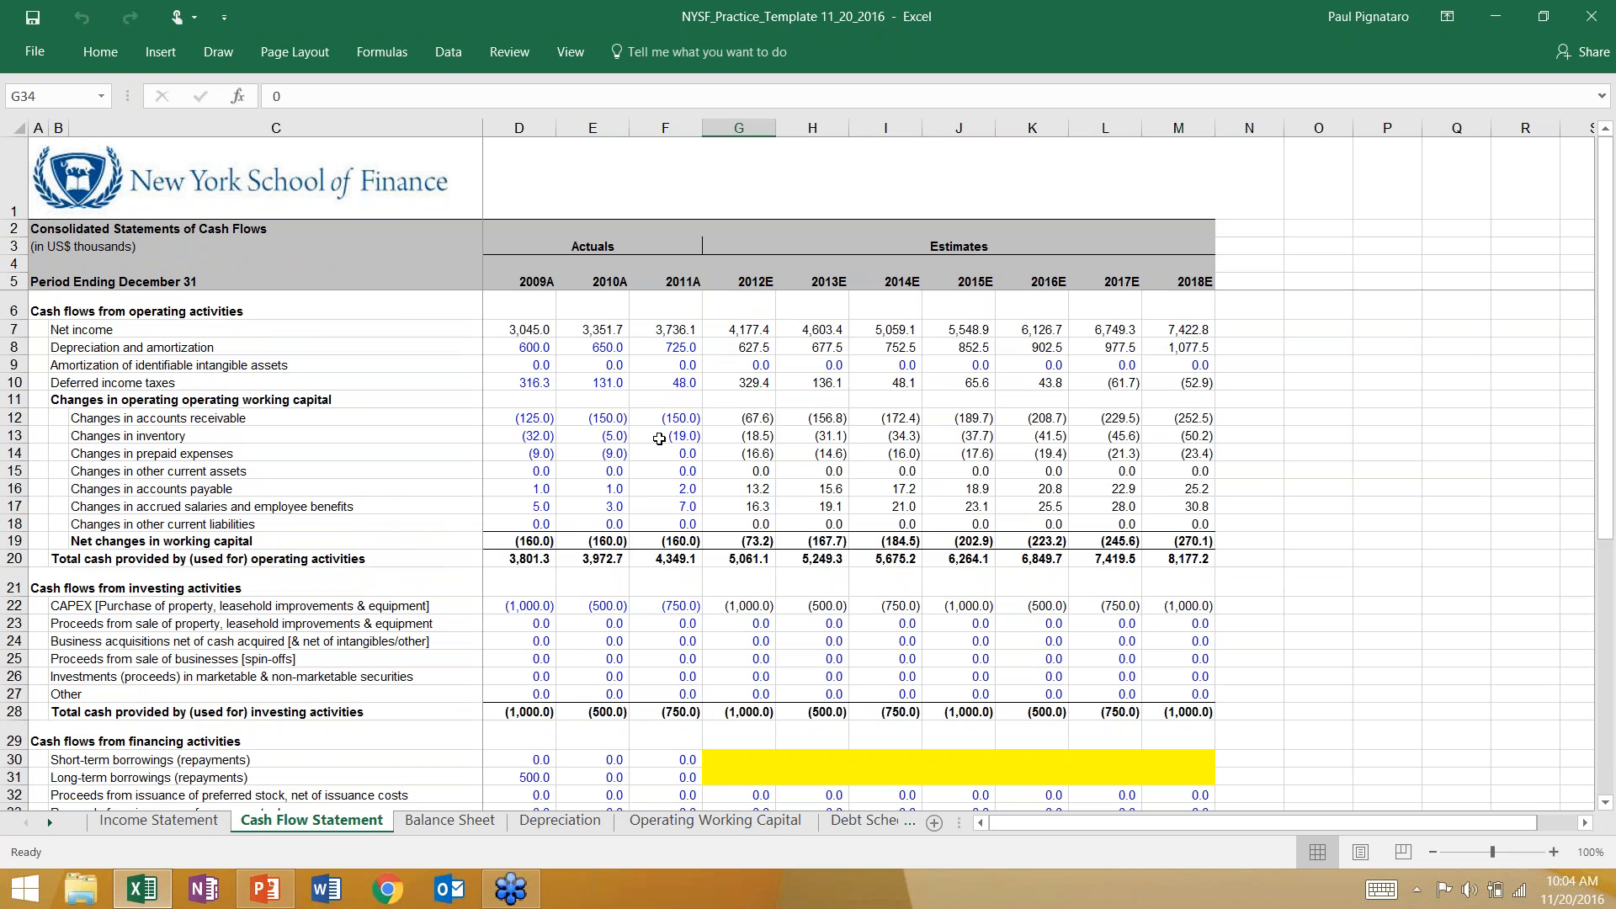
scroll(772, 627, "down", 6)
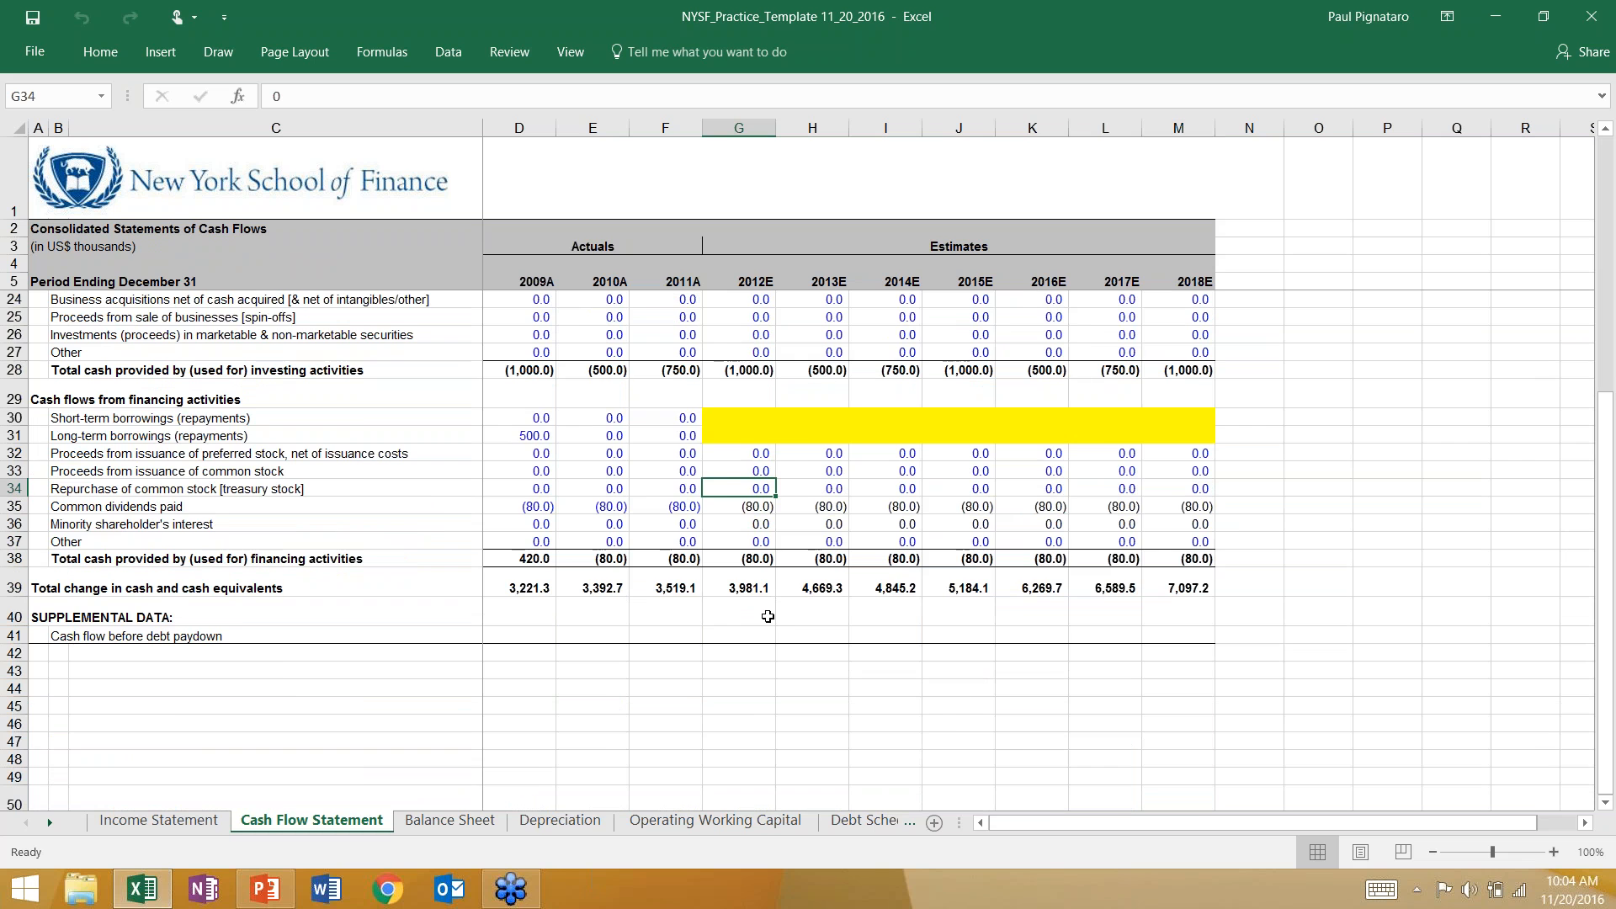
scroll(775, 600, "up", 6)
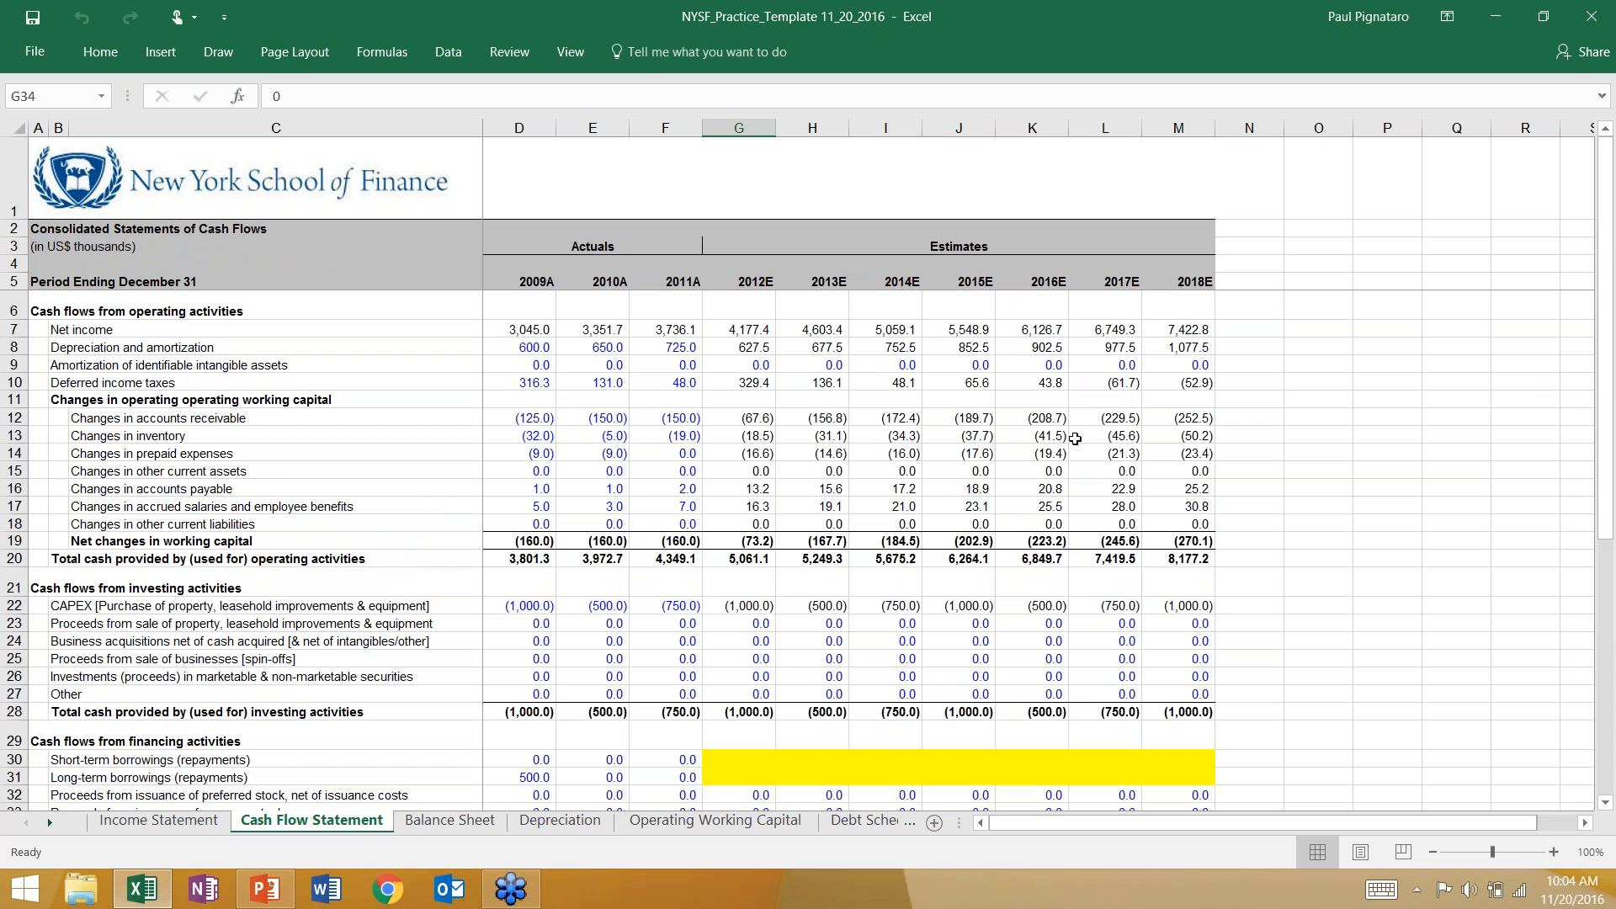
left_click_drag(732, 347, 1160, 527)
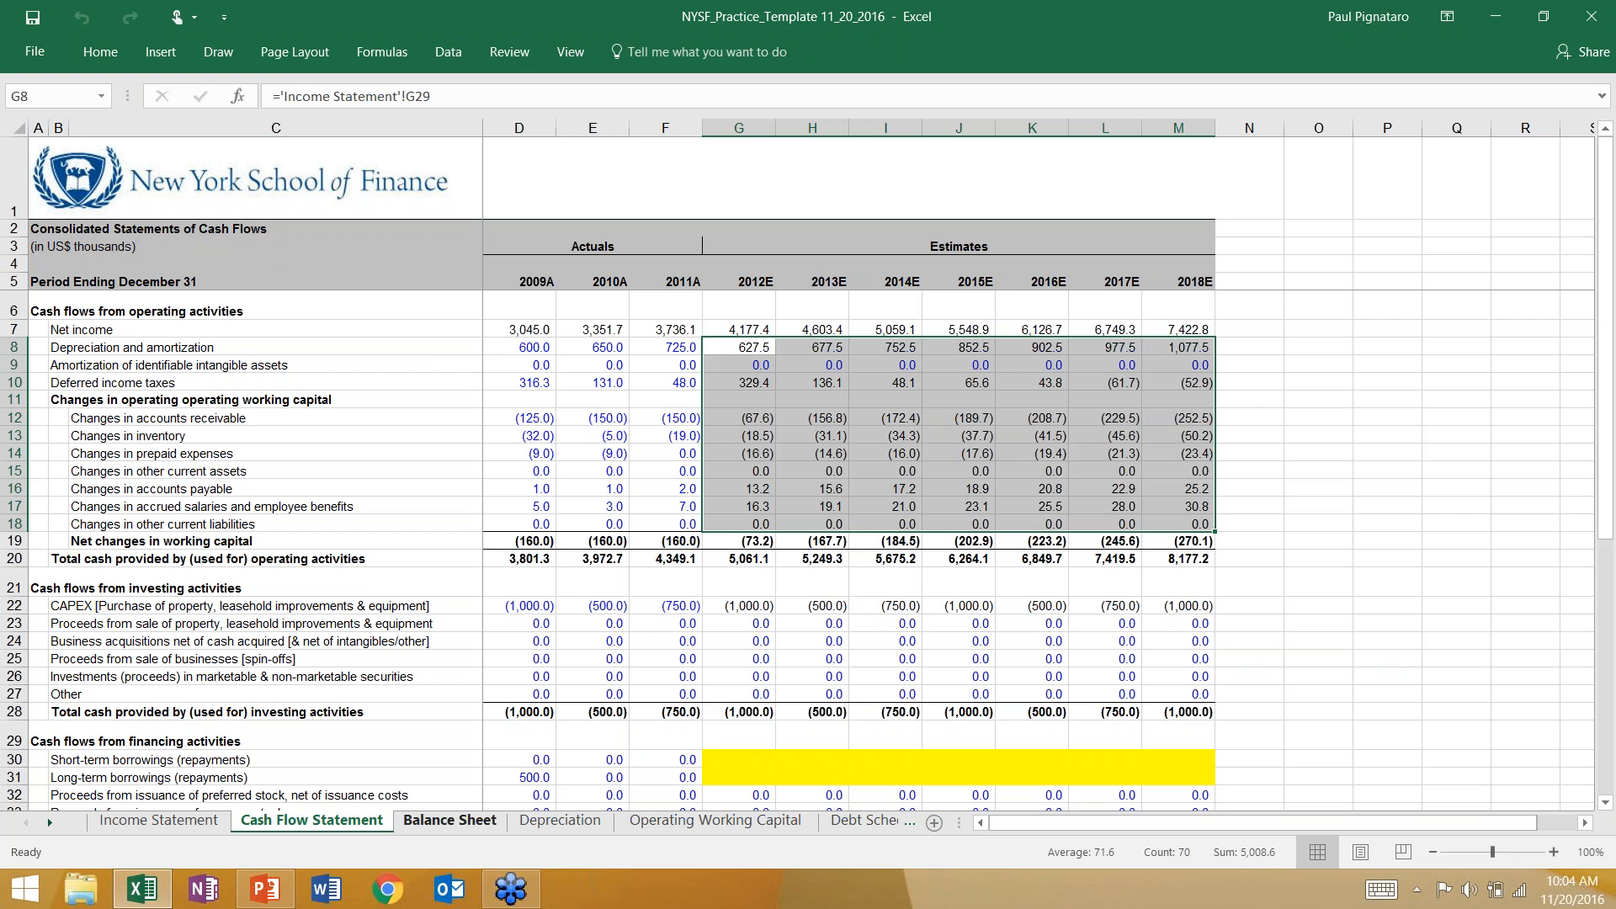
Examine the Depreciation sheet's straight-line and accelerated schedules, including the 2012E total book depreciation and deferred taxes.
left_click(560, 820)
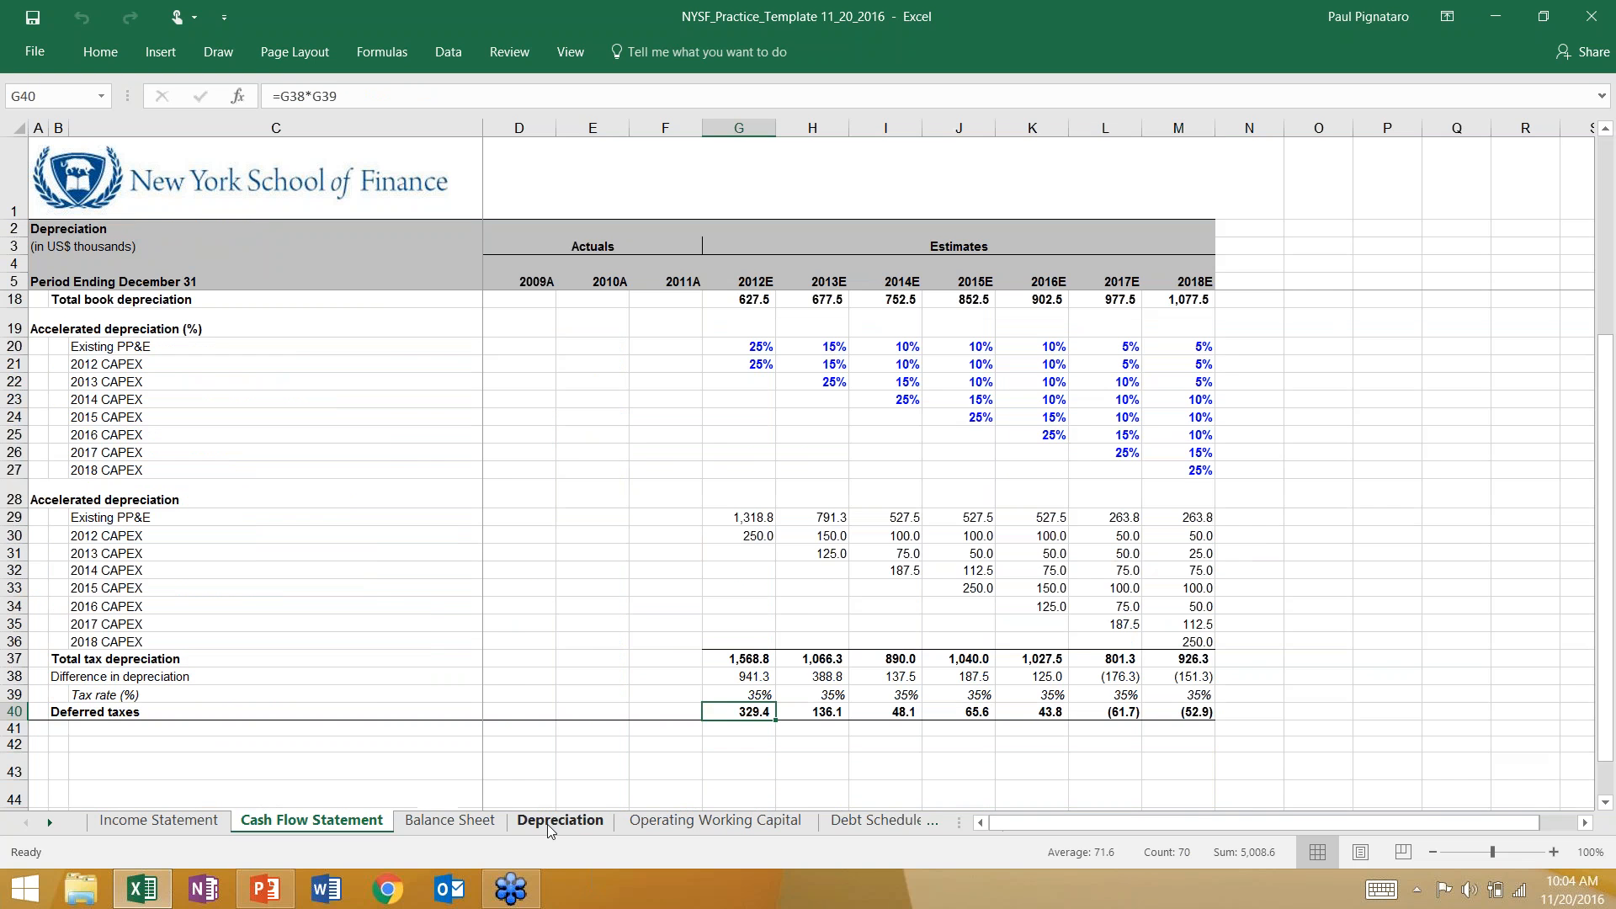
scroll(819, 638, "up", 4)
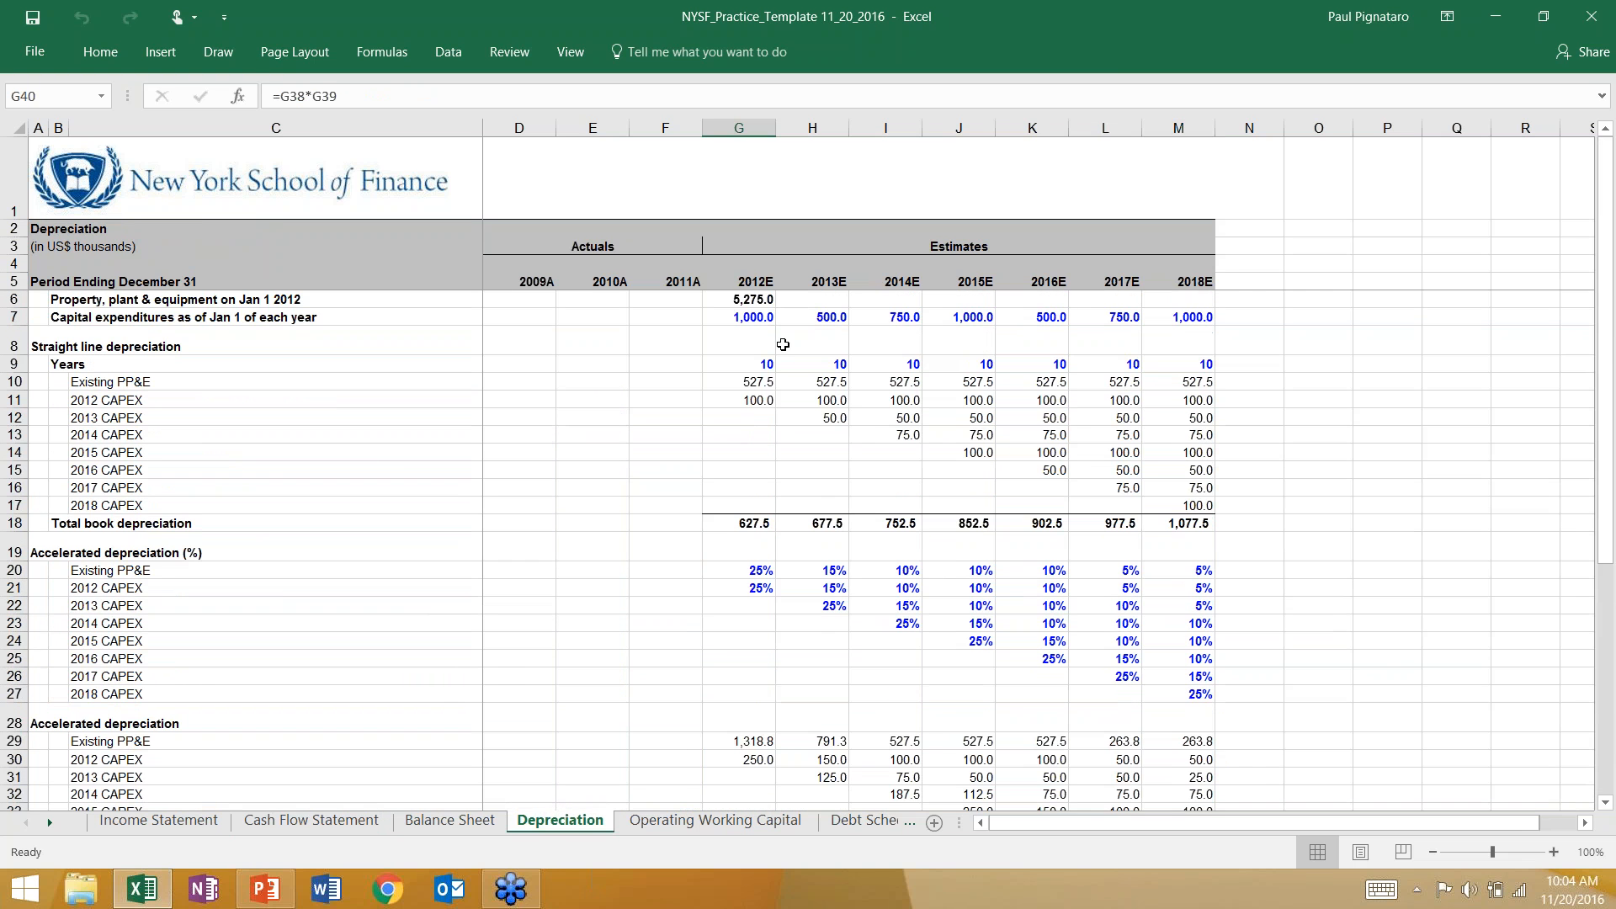
left_click_drag(742, 300, 1078, 523)
left_click(747, 520)
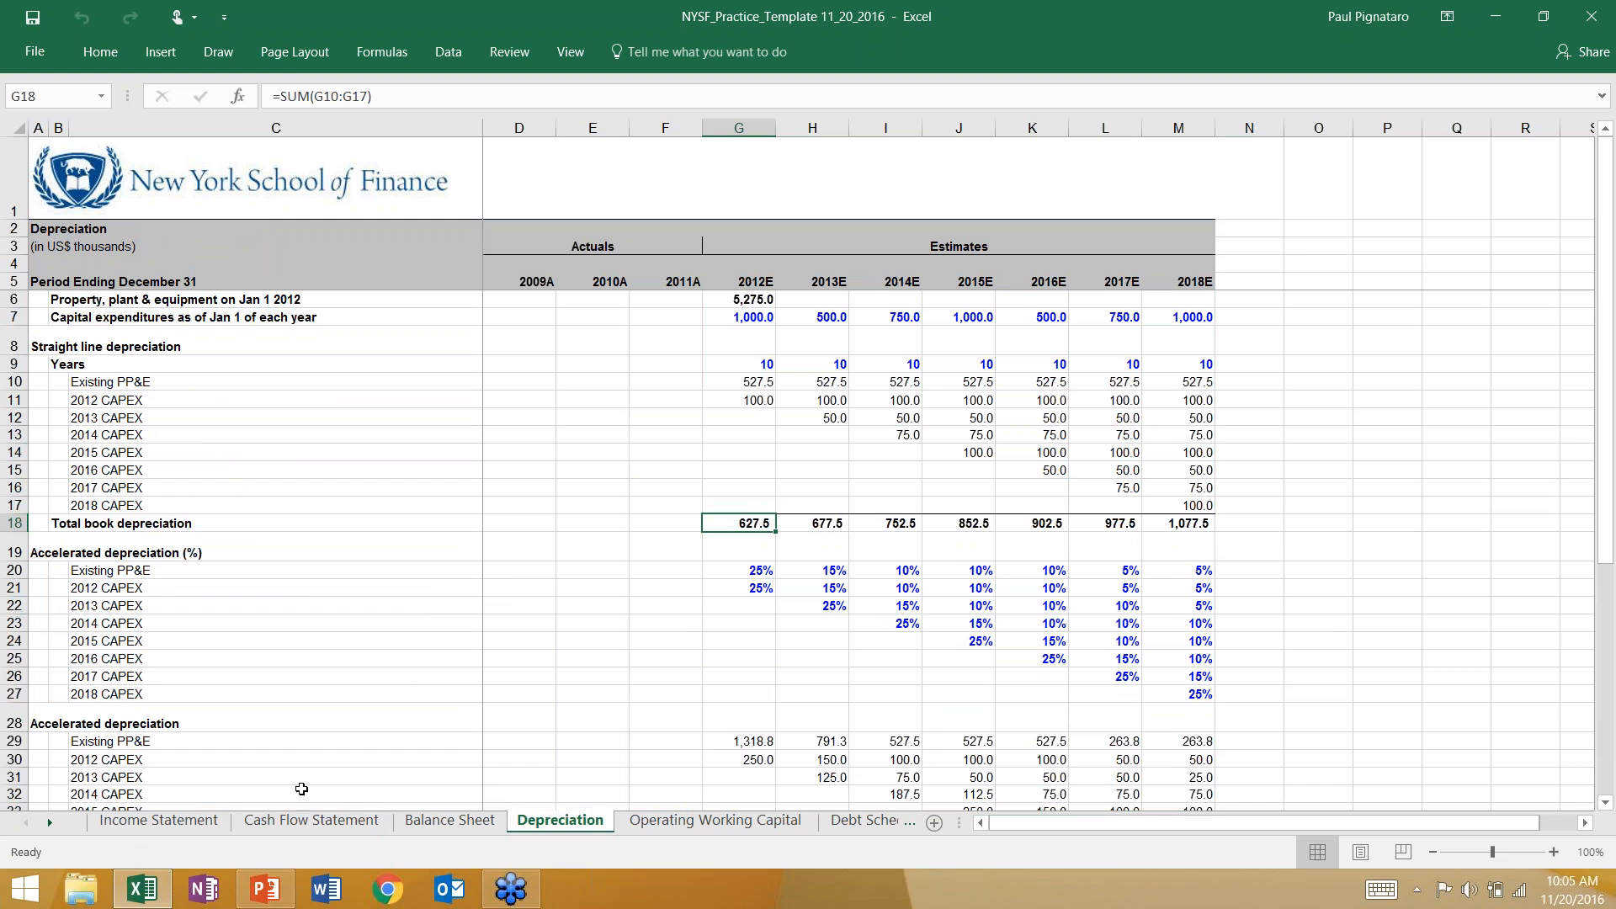
scroll(760, 638, "down", 6)
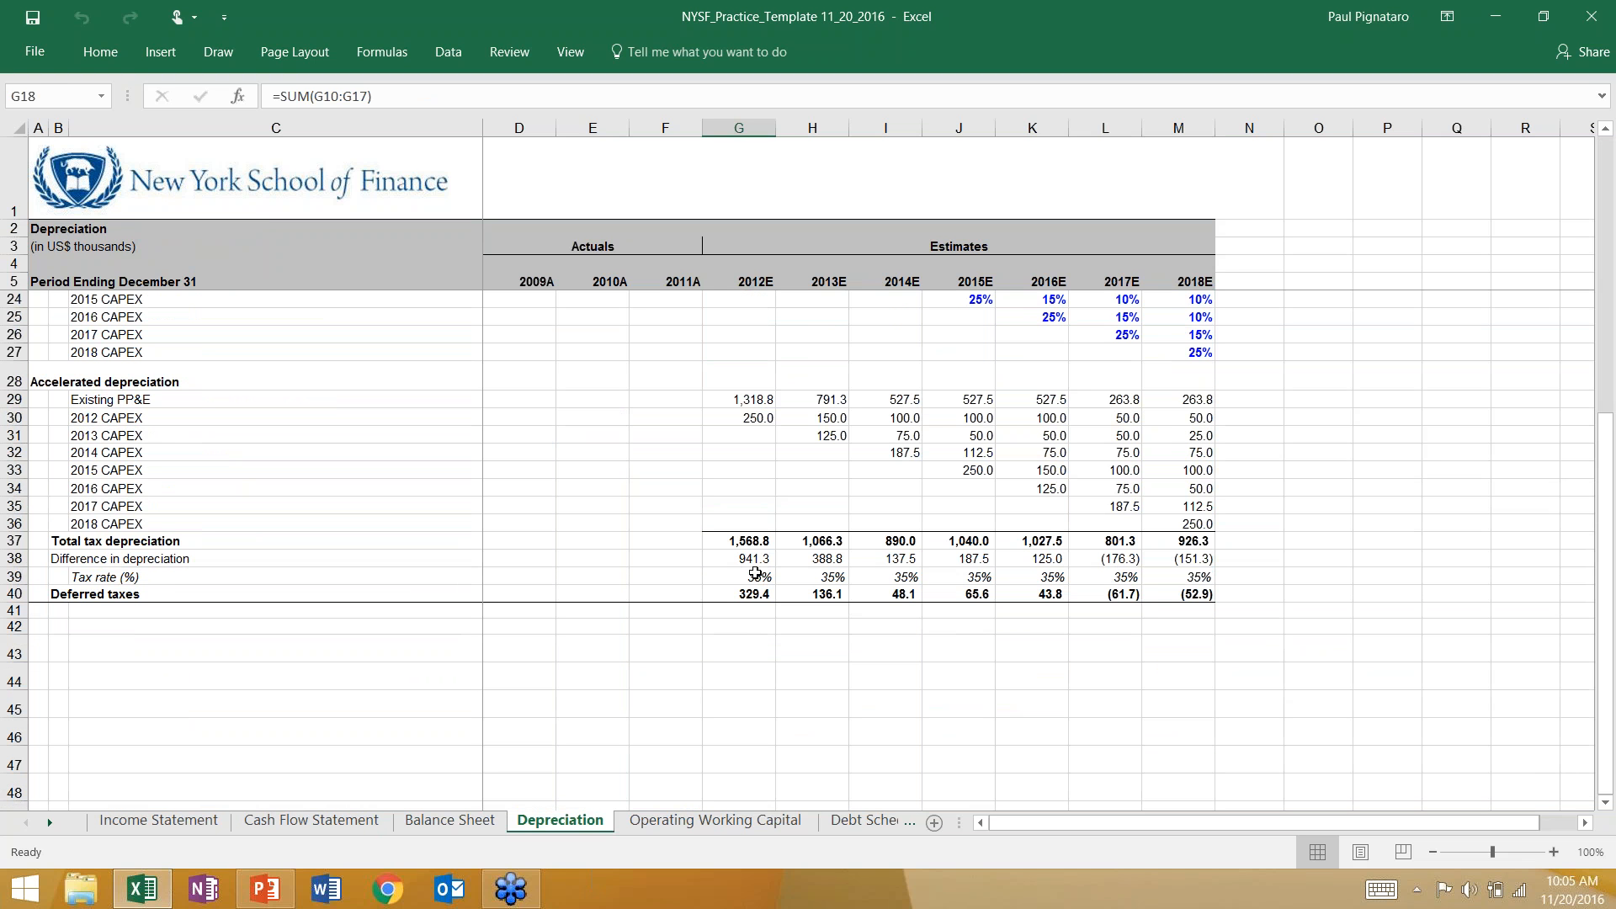
left_click_drag(738, 397, 1174, 596)
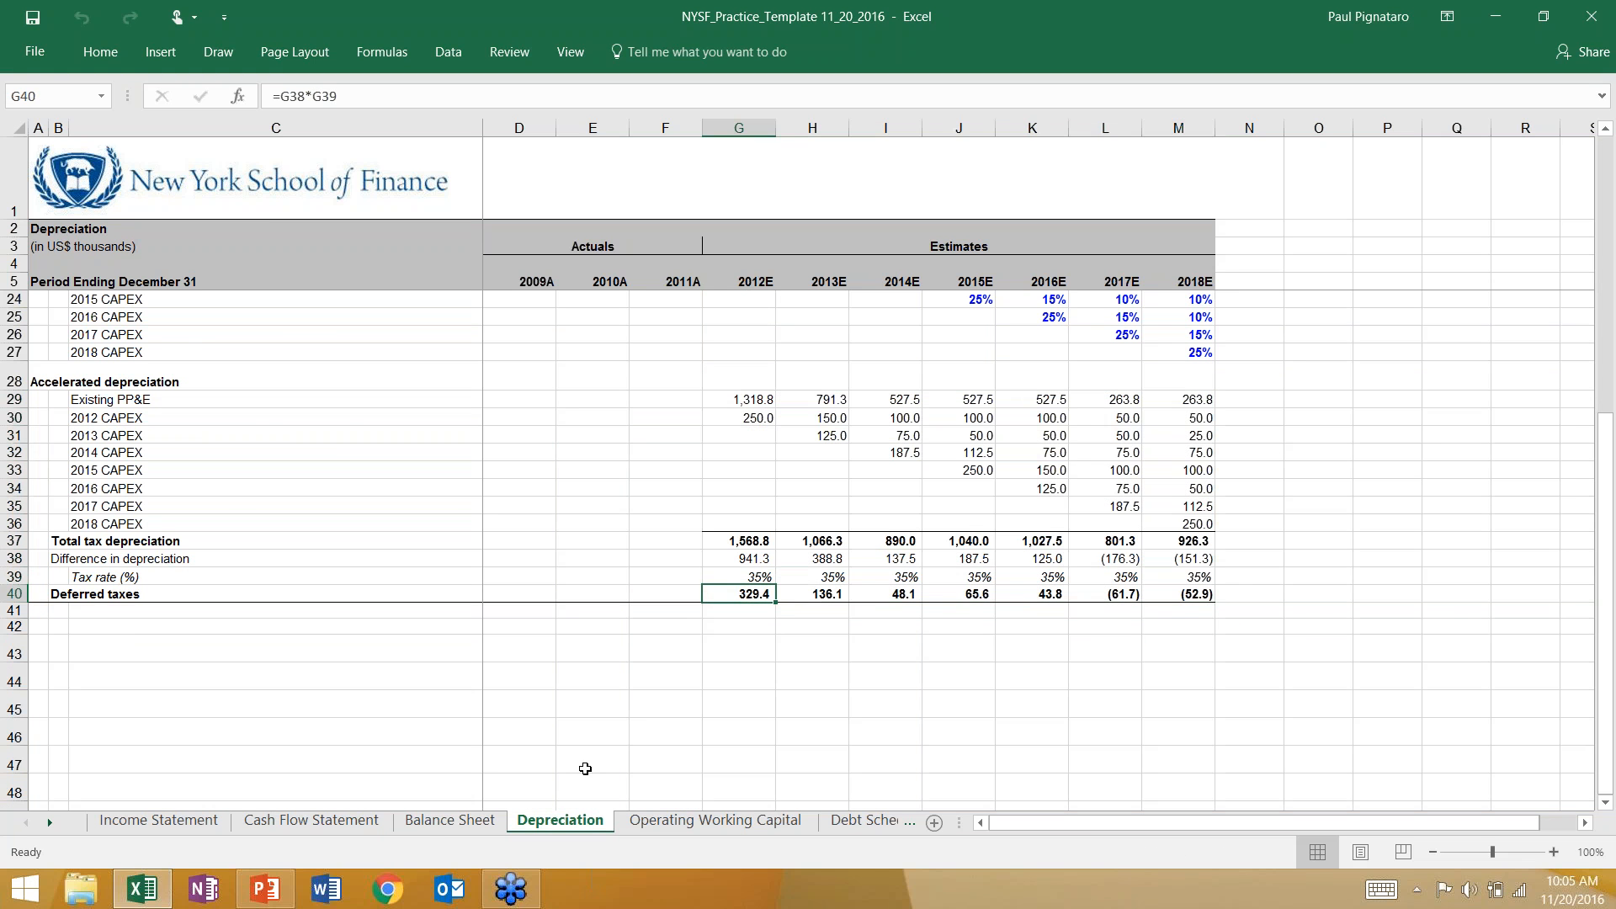
Return to the Cash Flow Statement and review its operating, investing and financing sections.
left_click(345, 829)
scroll(824, 503, "down", 5)
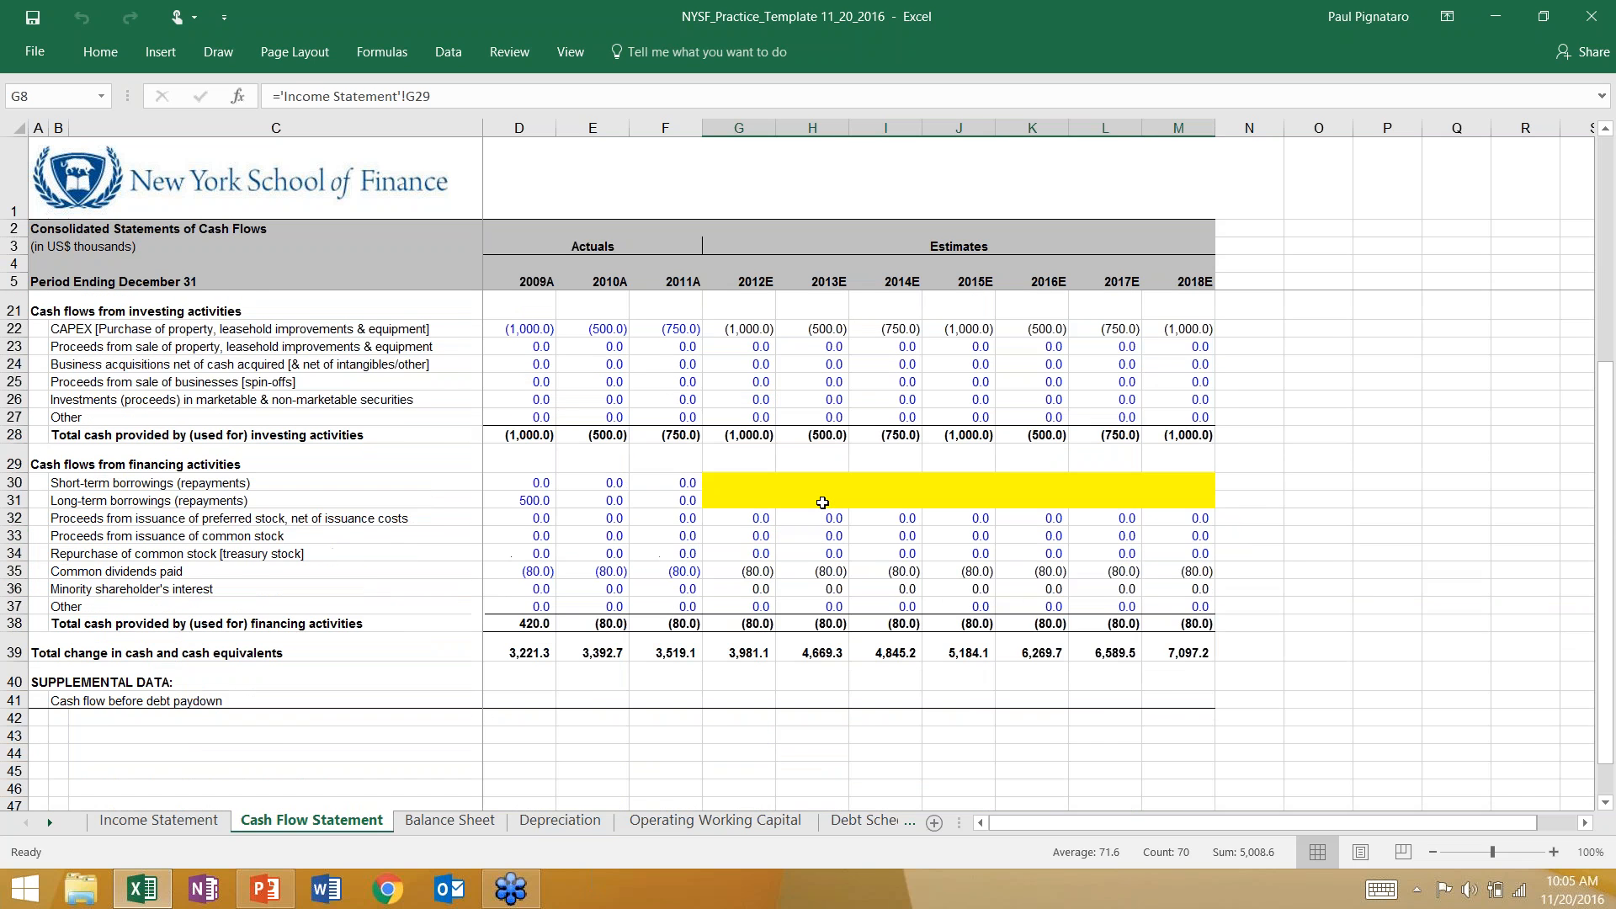
scroll(824, 503, "up", 4)
scroll(824, 503, "down", 2)
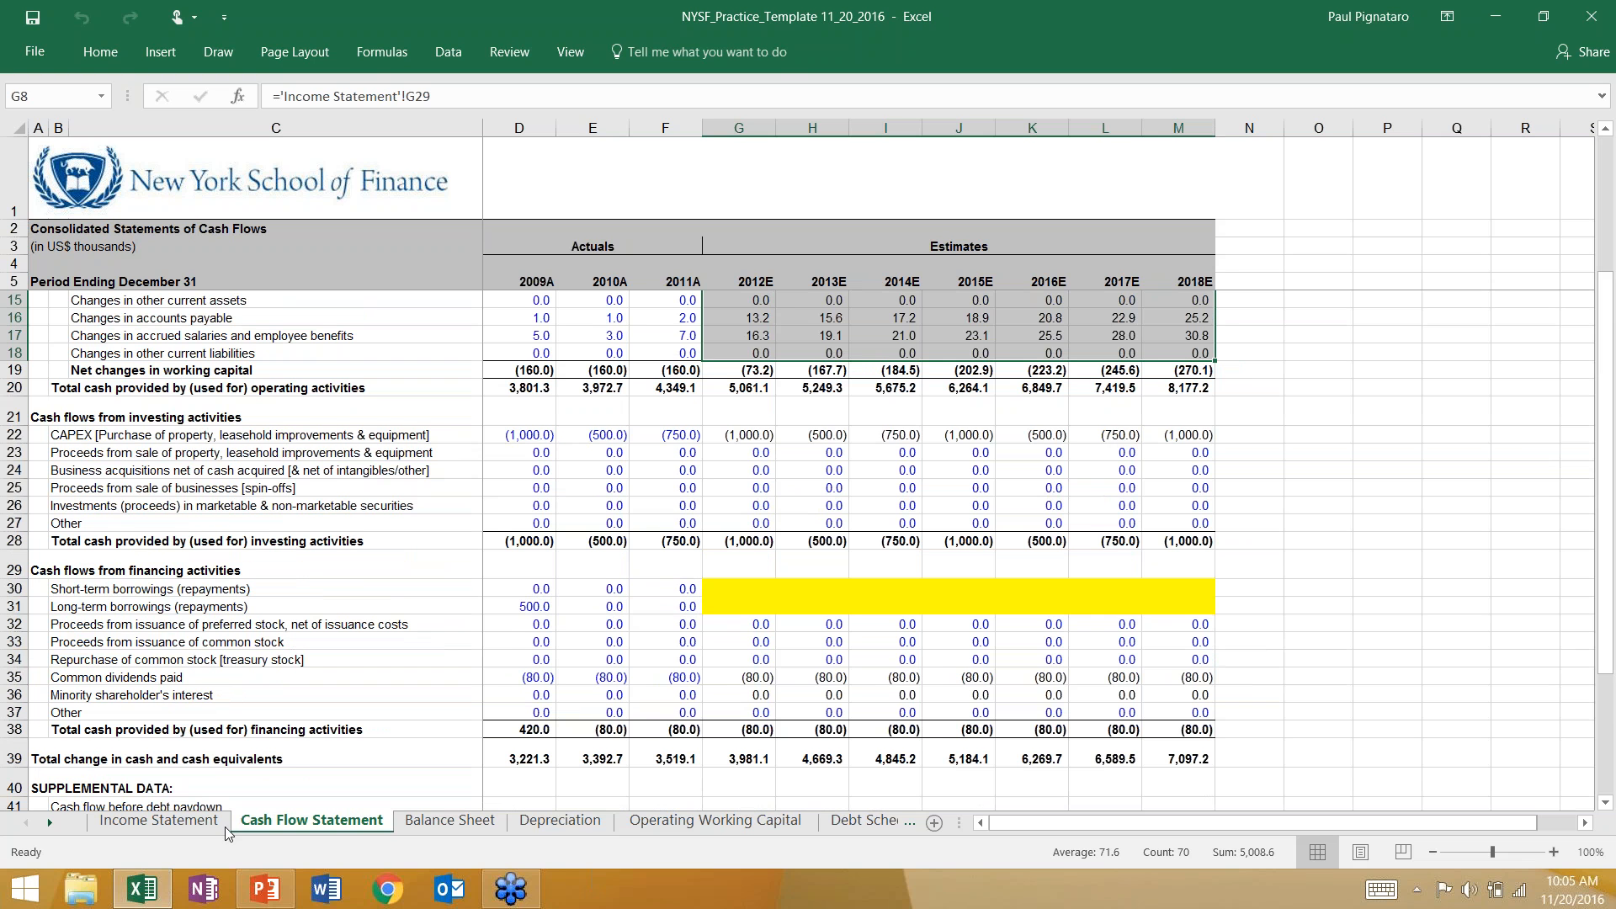
Check the Income Statement's blank interest rows, and select the Cash Flow Statement's blank short-term and long-term borrowings estimates, G30:M31.
left_click(160, 821)
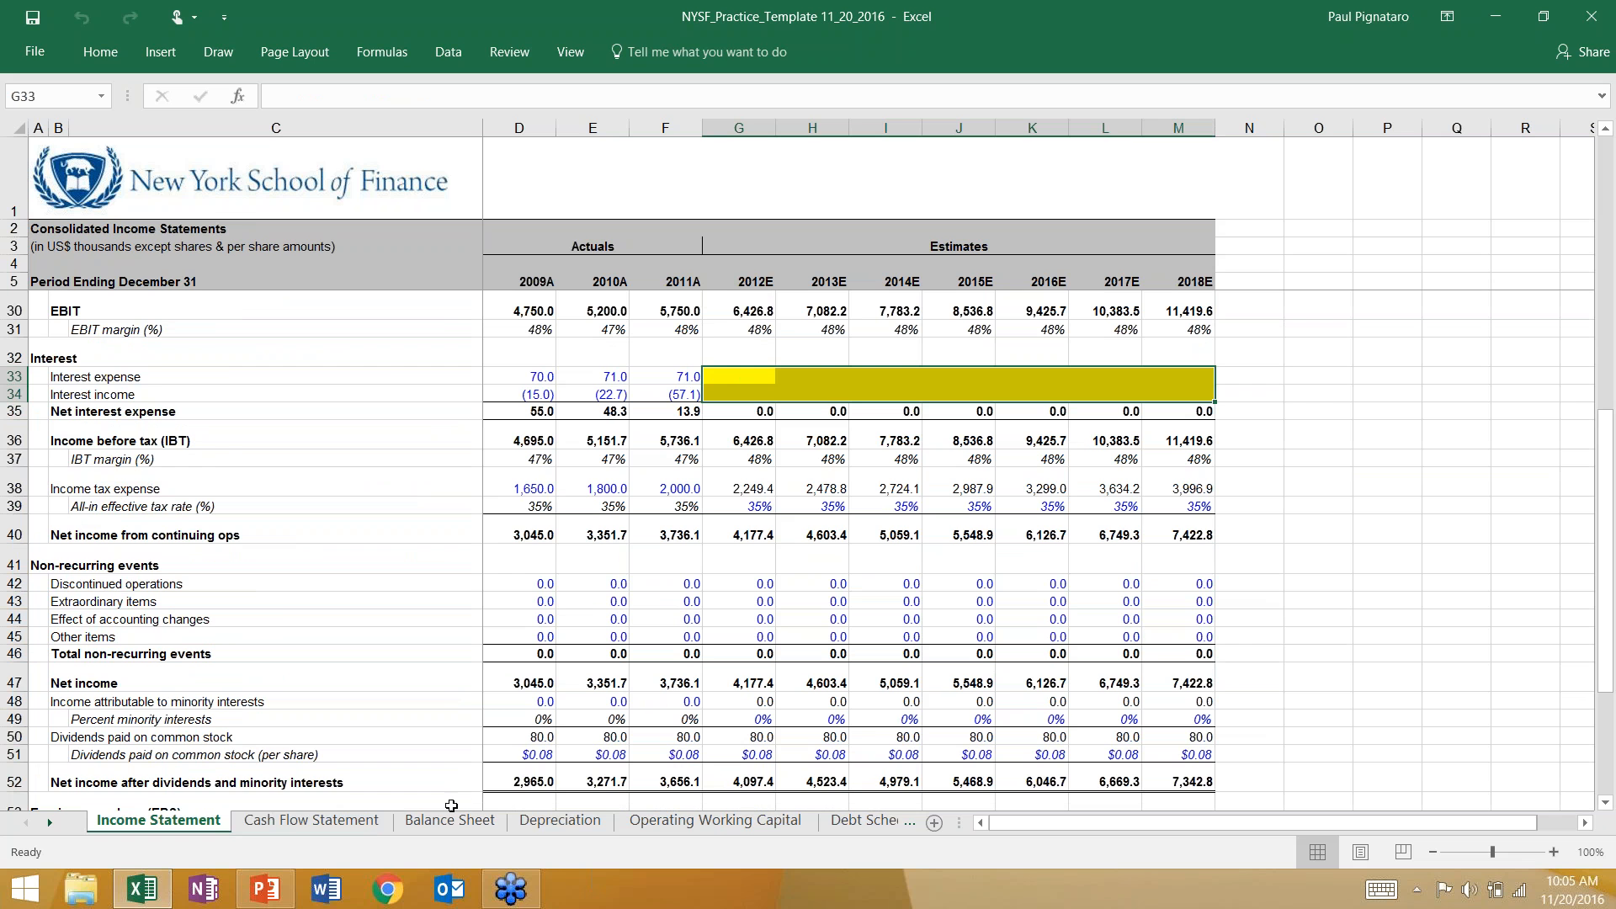
left_click(450, 821)
left_click(311, 820)
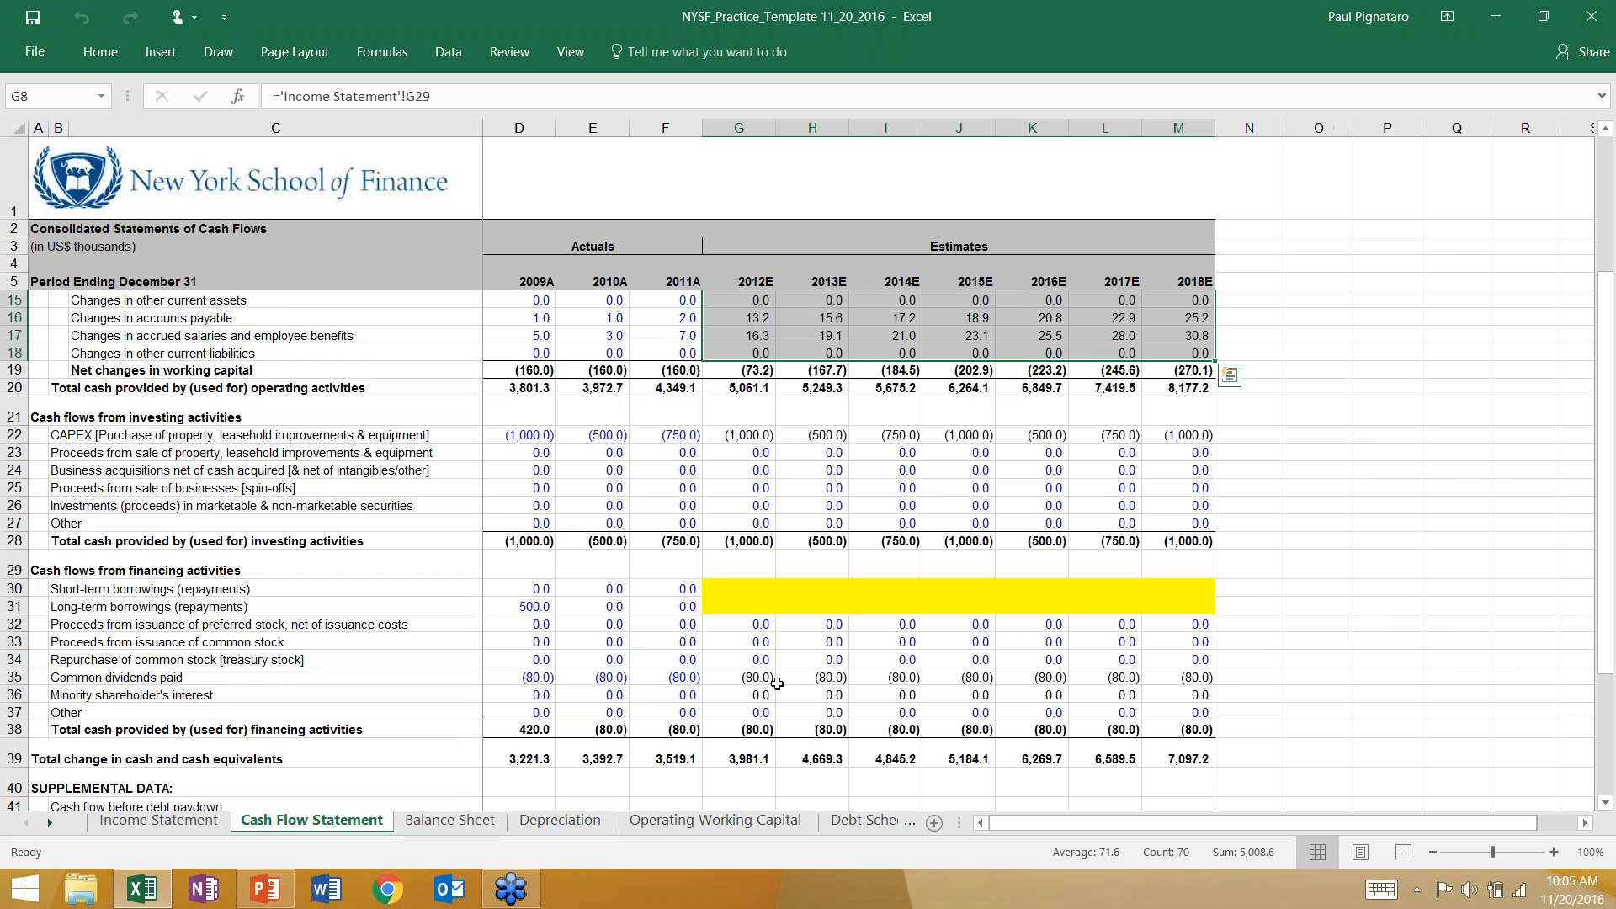
left_click(764, 596)
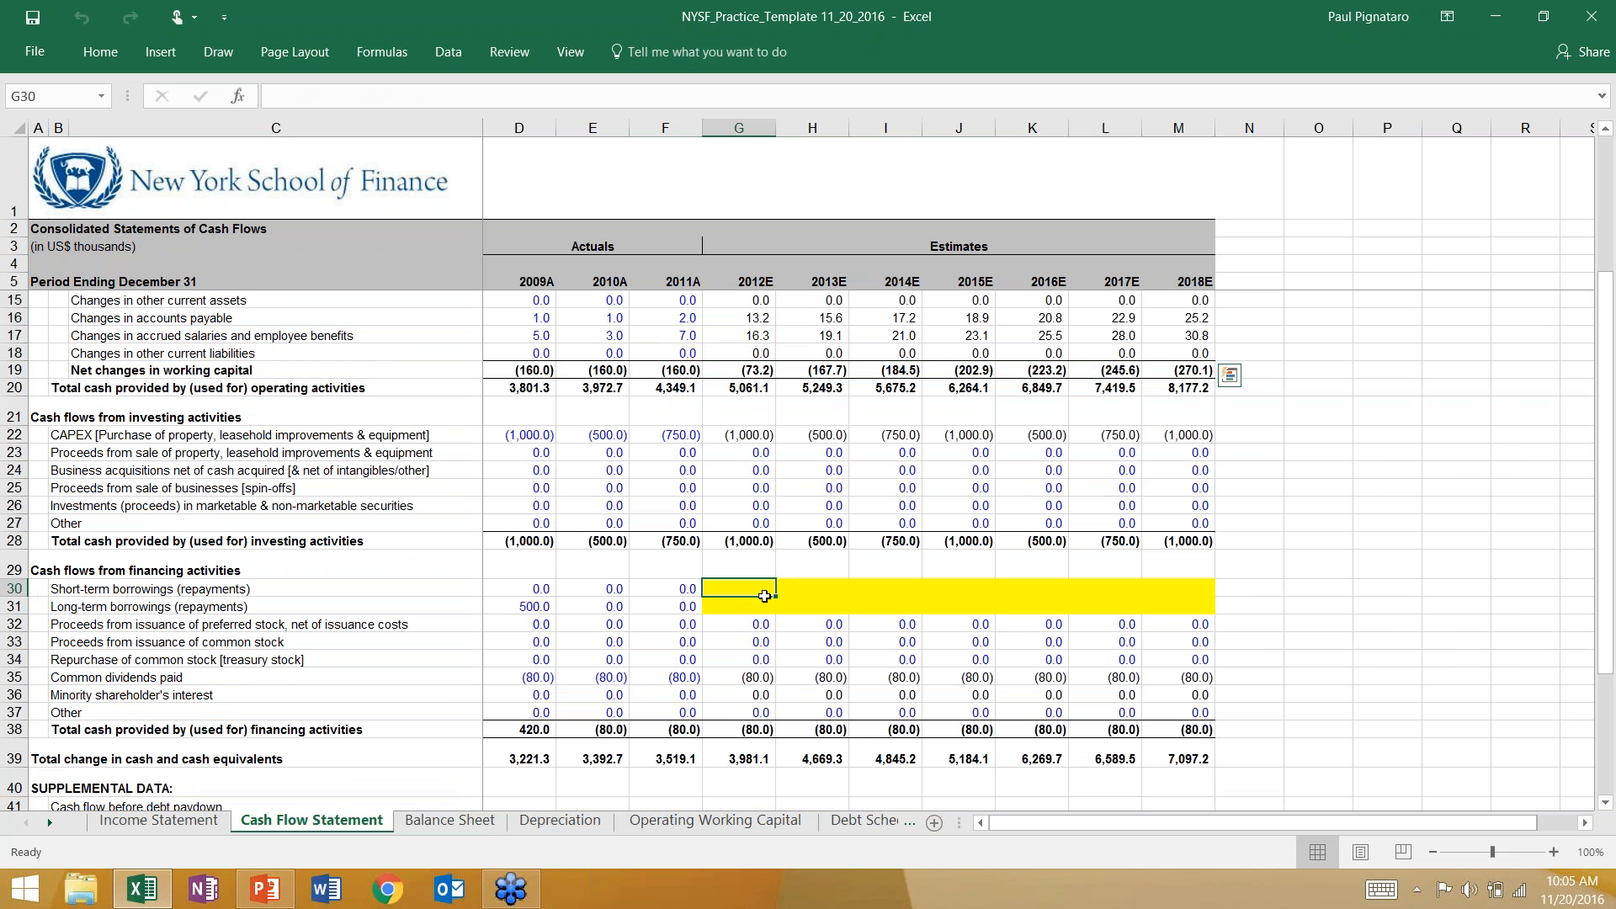
left_click_drag(765, 596, 1178, 606)
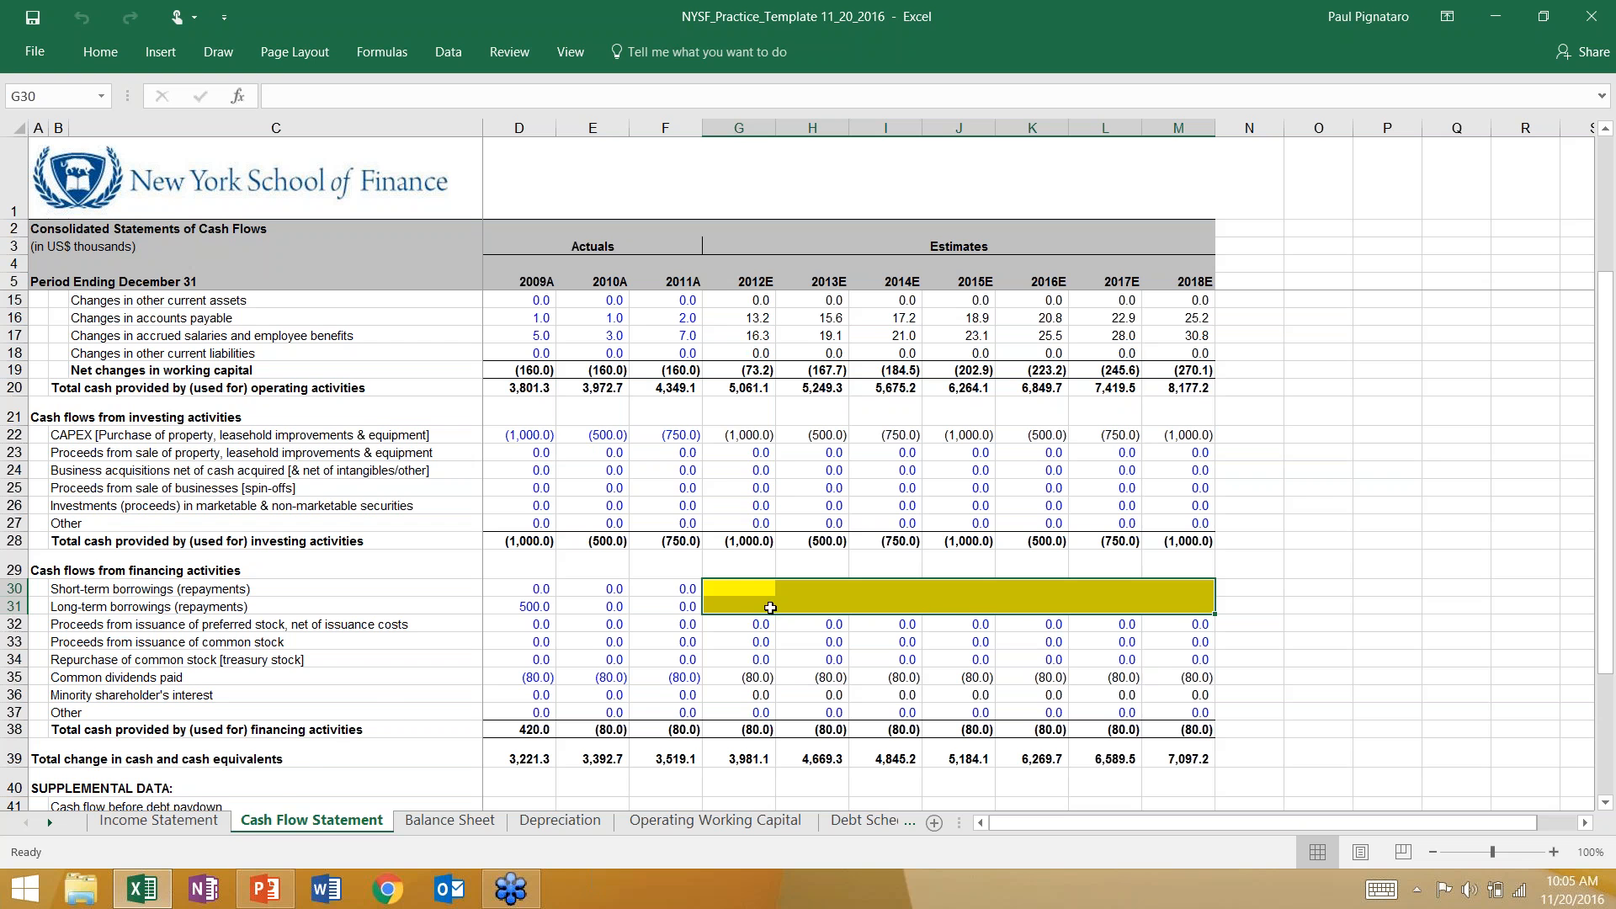
Compare the blank interest and borrowings rows, and select the 2011A cash and cash equivalents cell on the Balance Sheet.
left_click(158, 820)
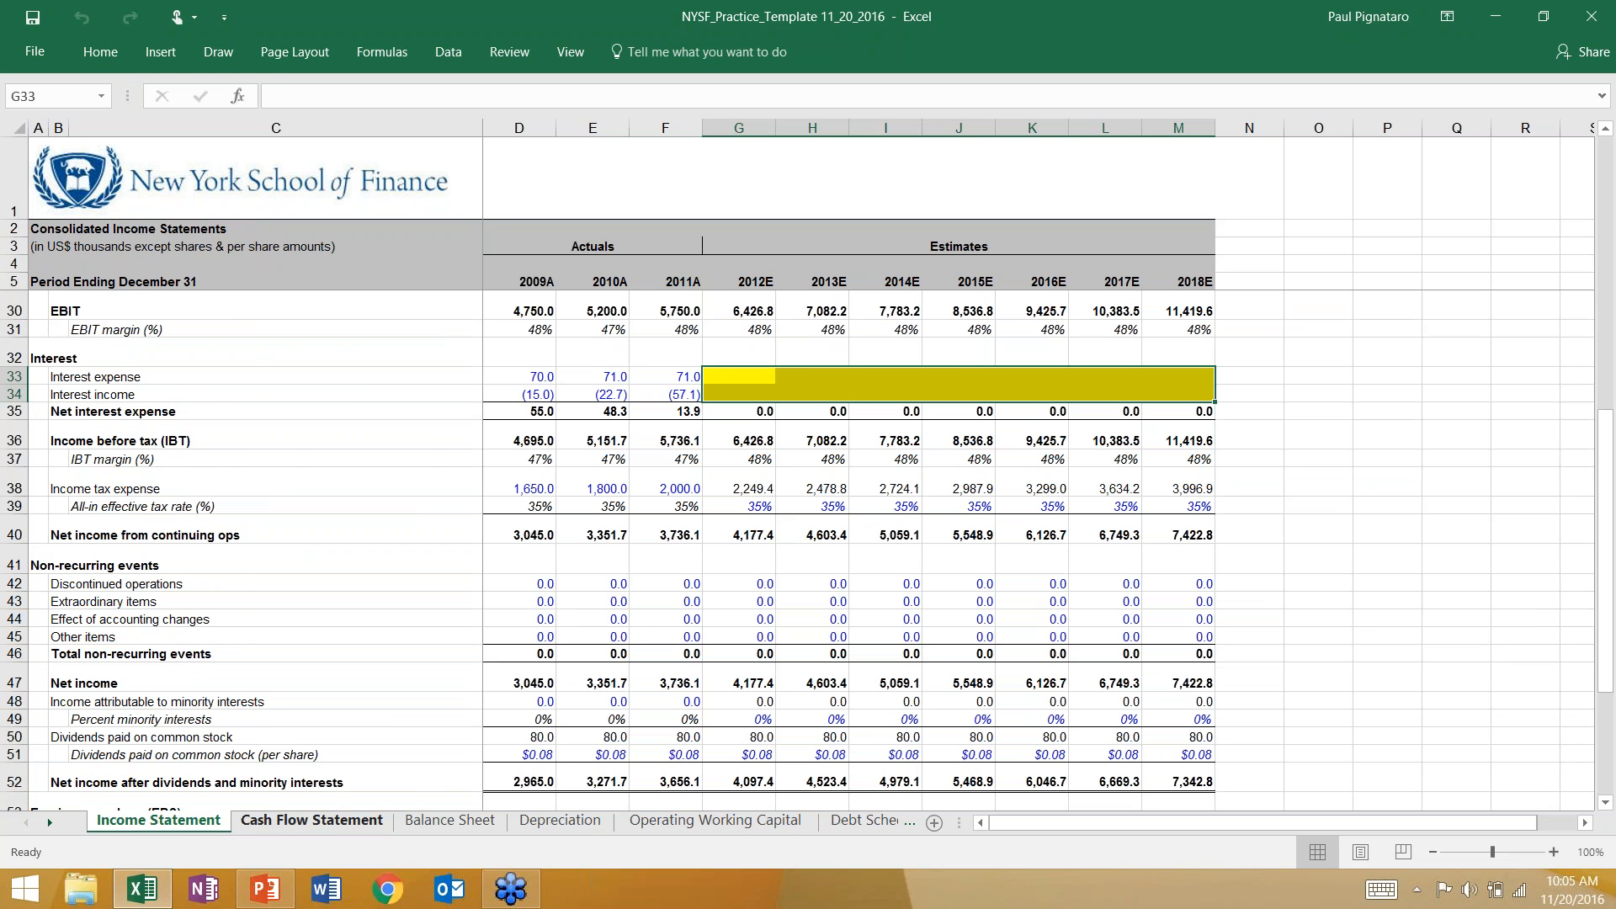
left_click(350, 823)
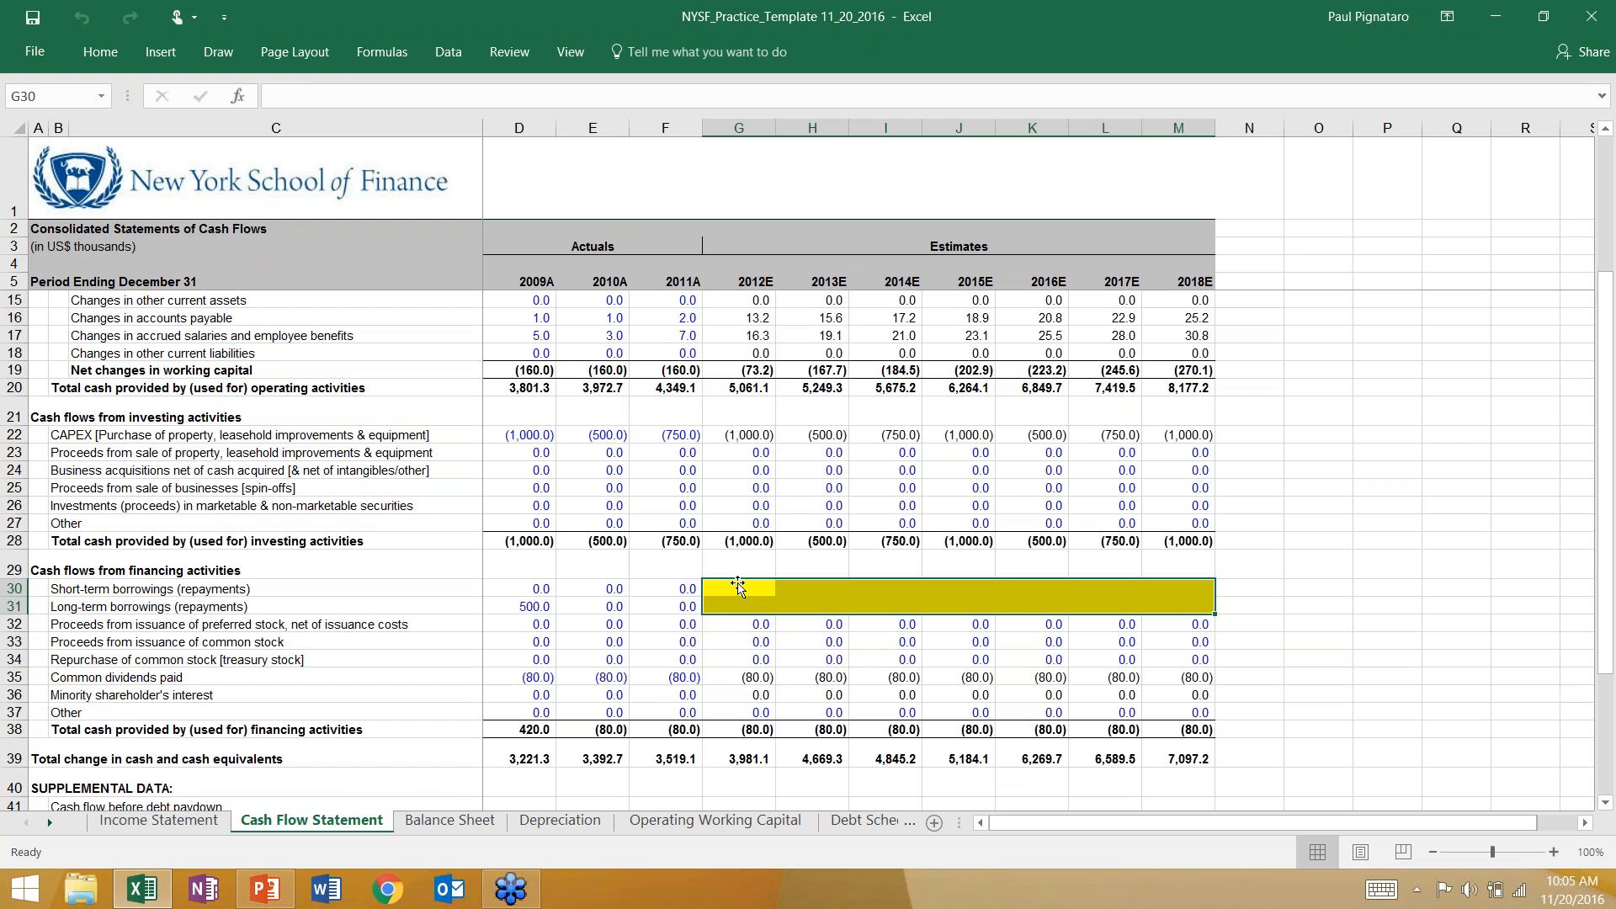
left_click(450, 820)
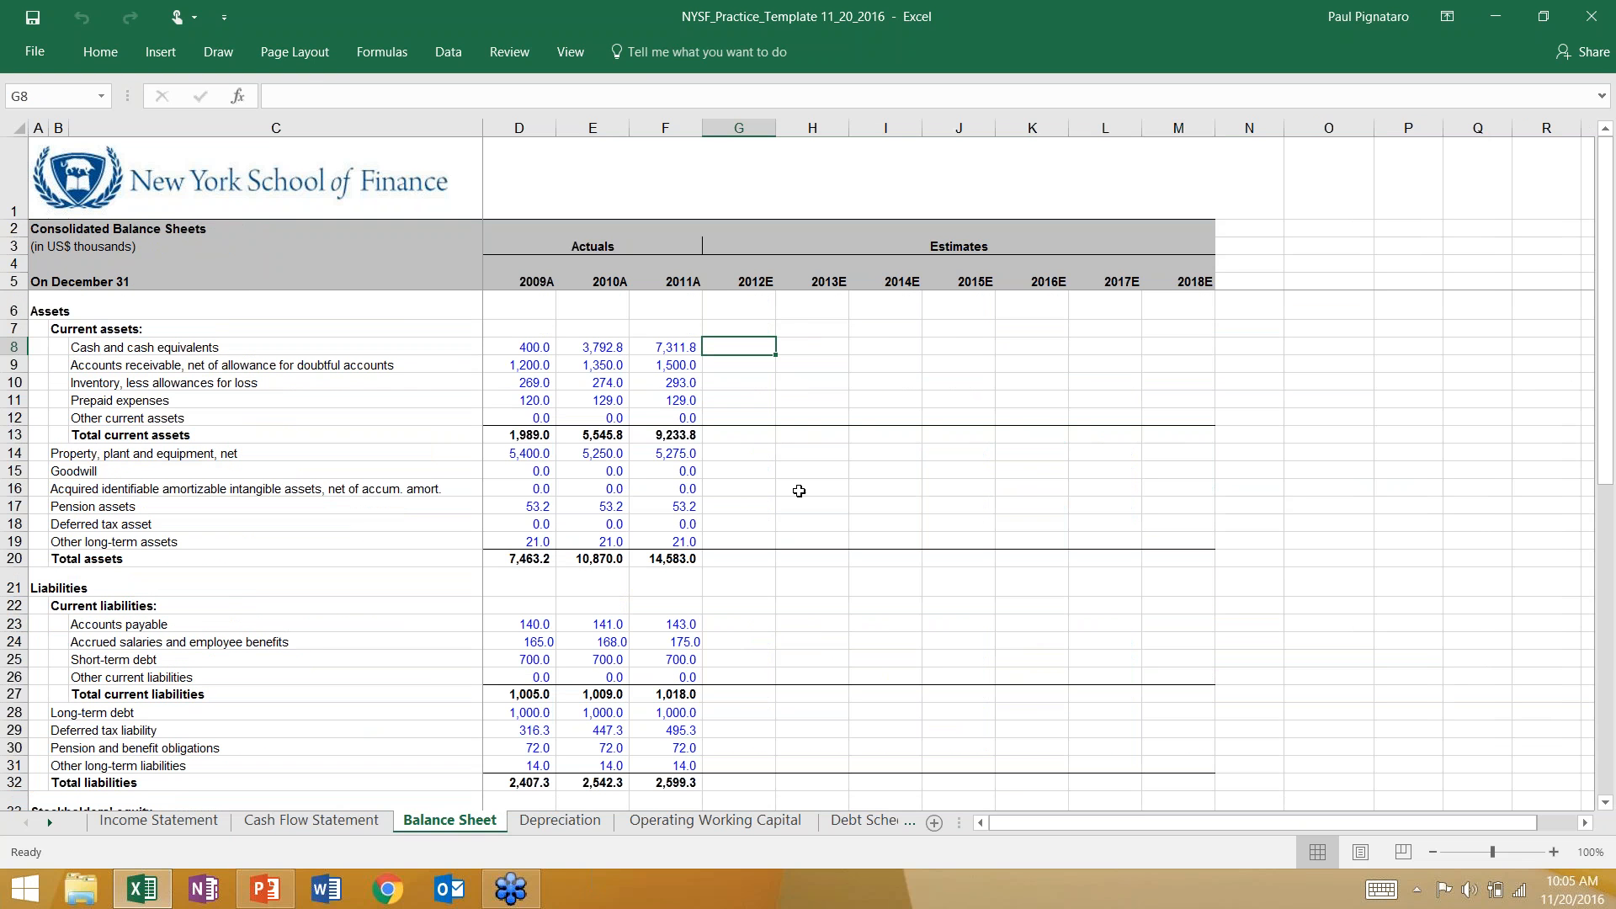
left_click(659, 352)
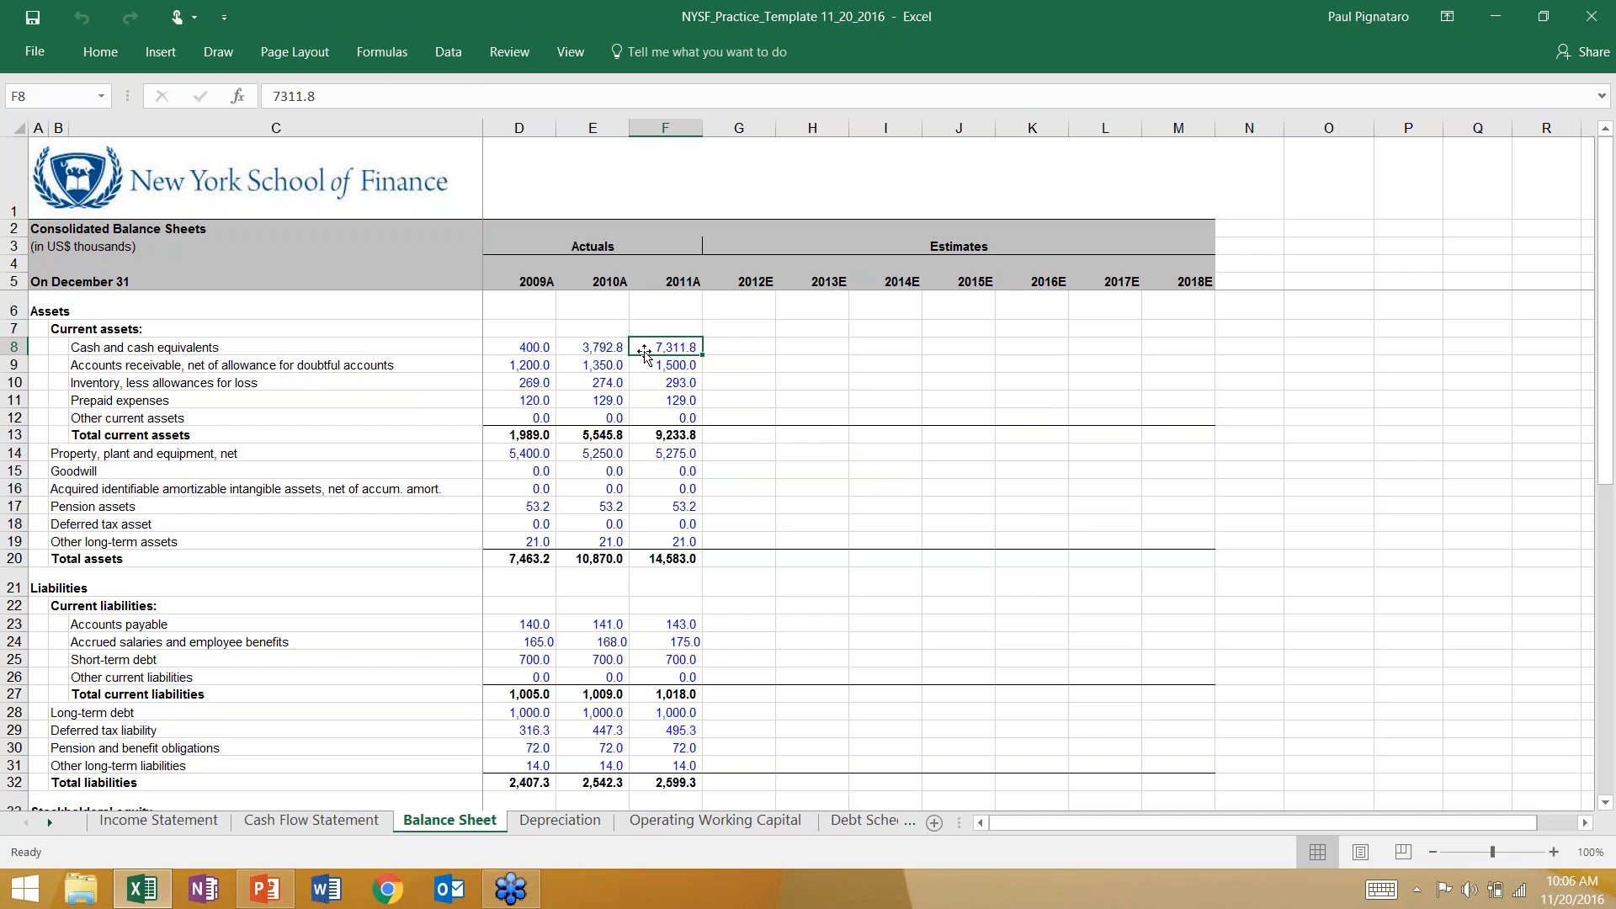
View the "Cash Flow Drives the Balance Sheet" slide in PowerPoint and return to the Balance Sheet in Excel.
left_click(266, 889)
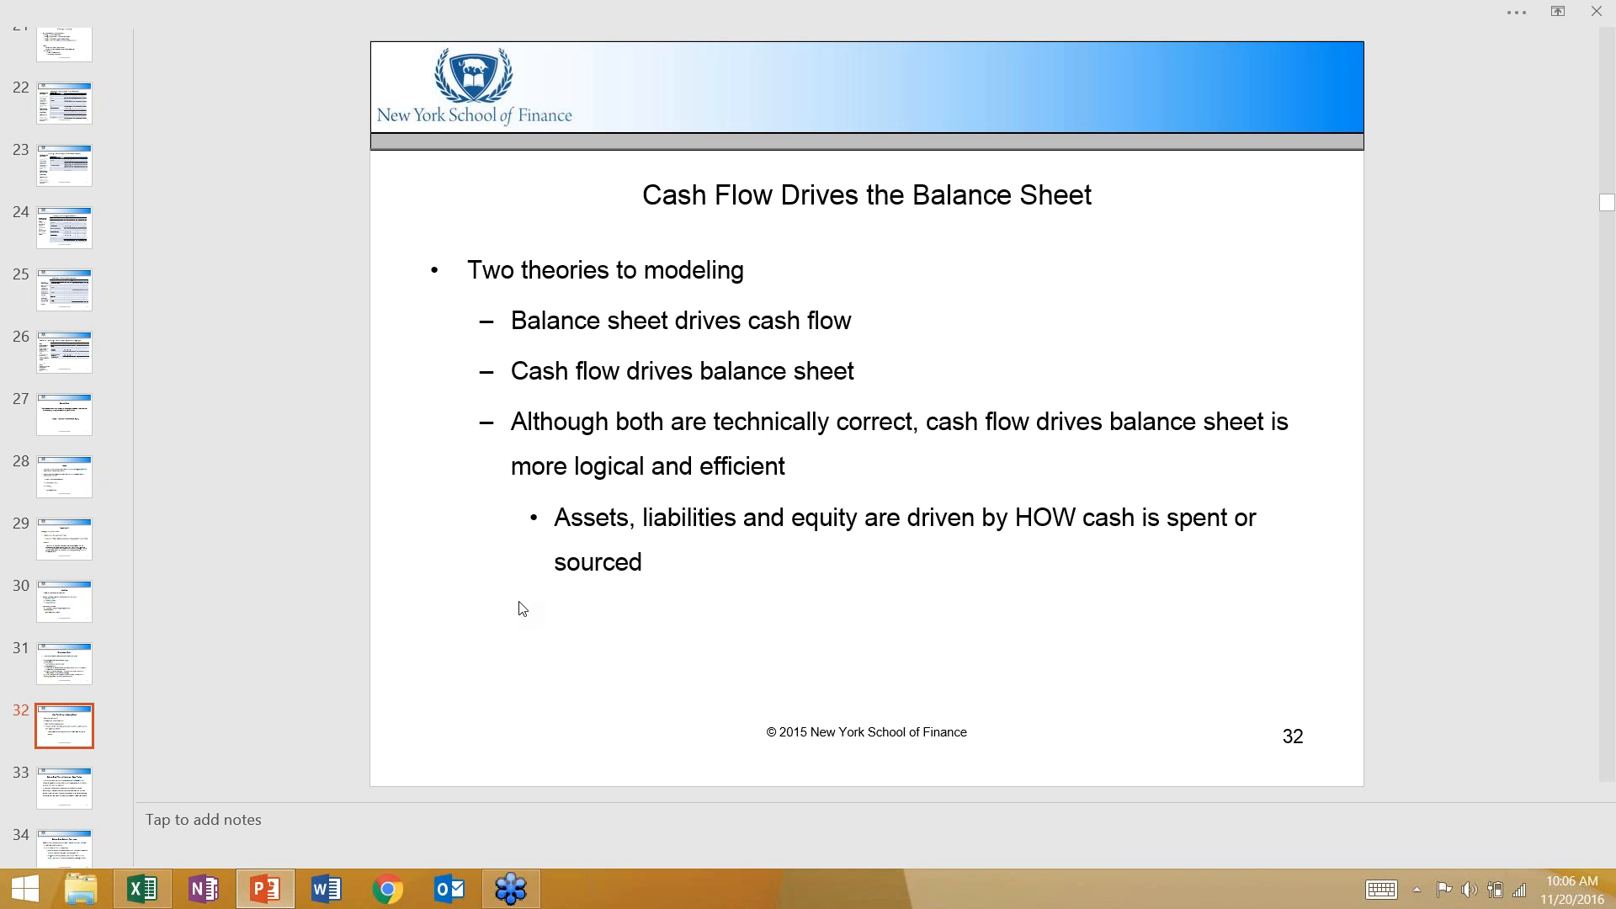
left_click(142, 888)
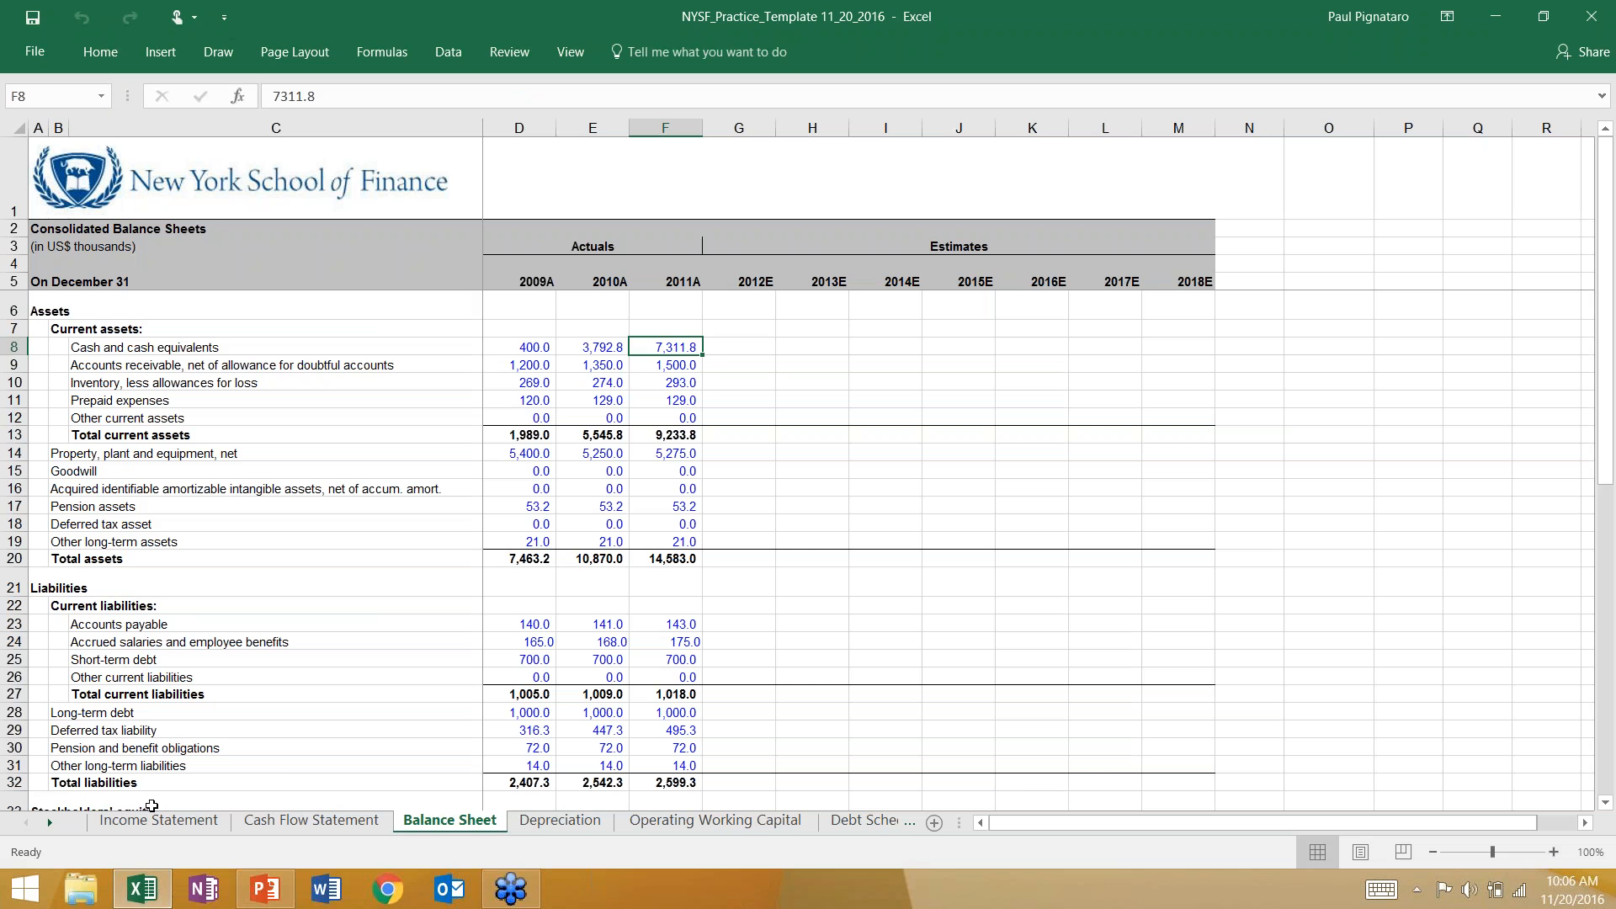
left_click(165, 821)
left_click(450, 821)
Compare the Income Statement, Cash Flow Statement and Balance Sheet sheets to see how the three statements connect.
left_click(158, 821)
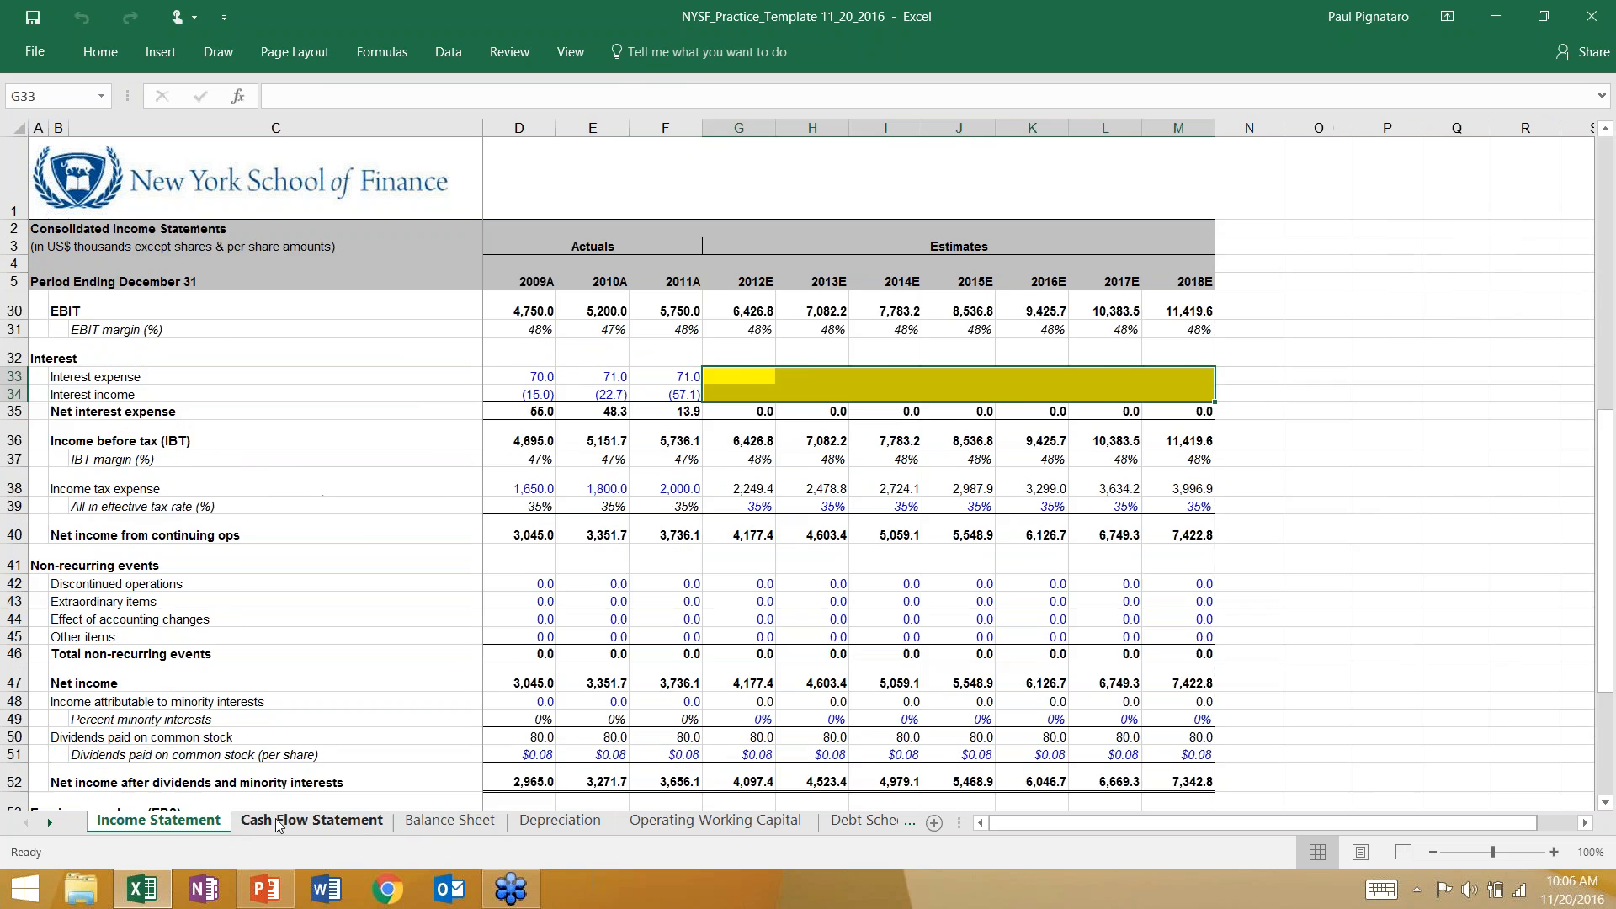
left_click(293, 824)
left_click(412, 821)
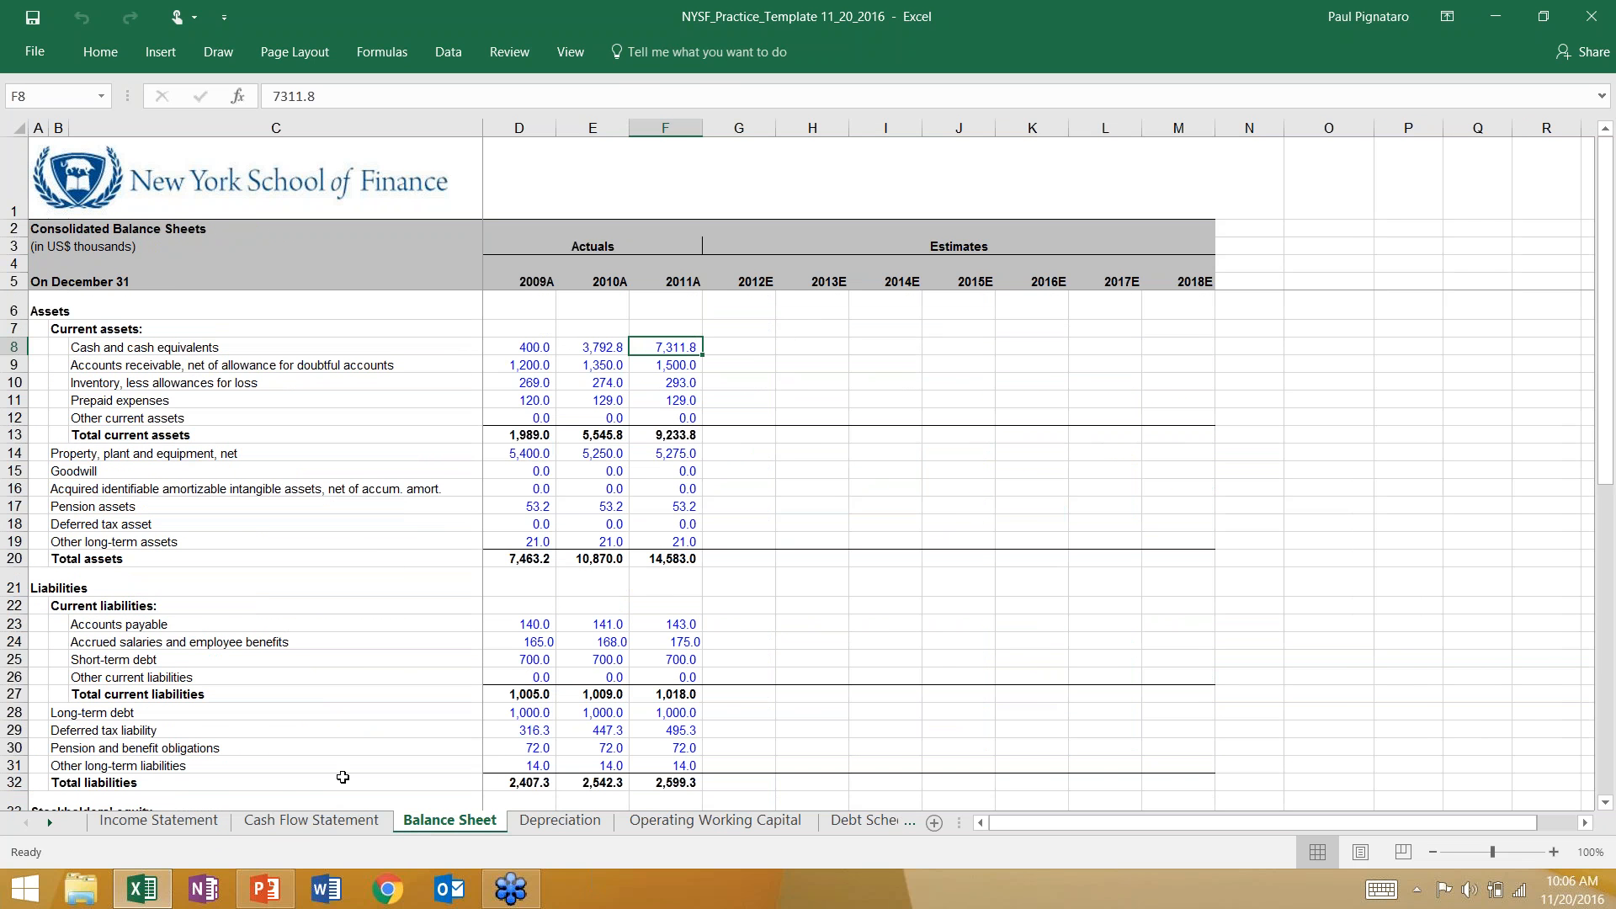
left_click(341, 820)
left_click(430, 823)
left_click(333, 819)
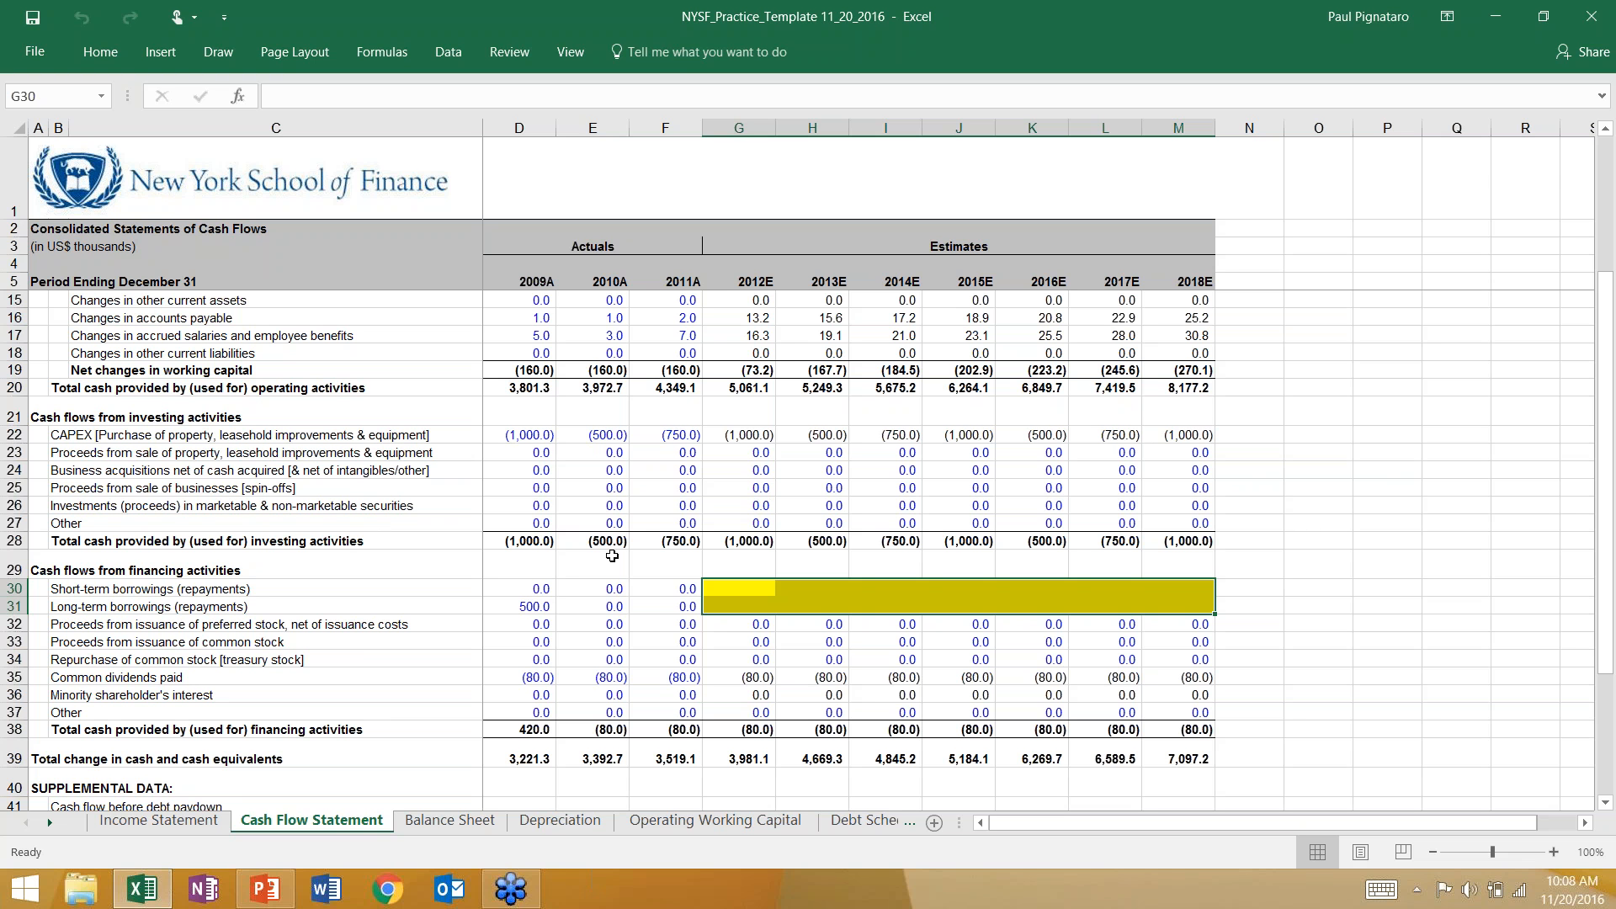
left_click(456, 823)
left_click(344, 821)
Inspect the 2012E interest expense, interest income and net income cells on the Income Statement.
left_click(198, 822)
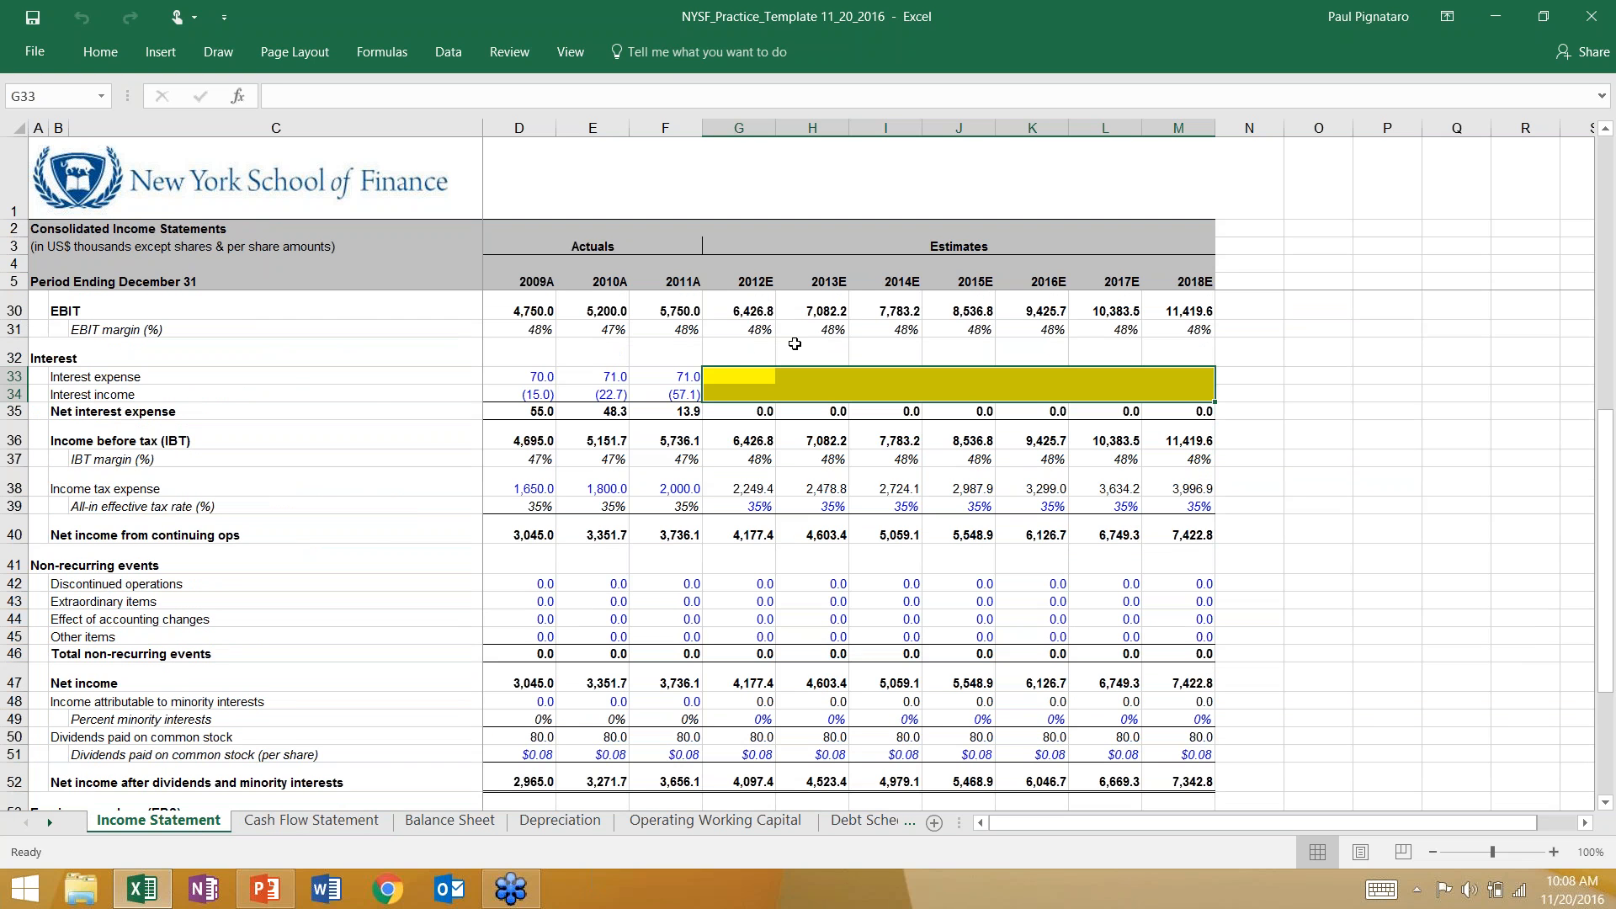
left_click(738, 376)
left_click(734, 391)
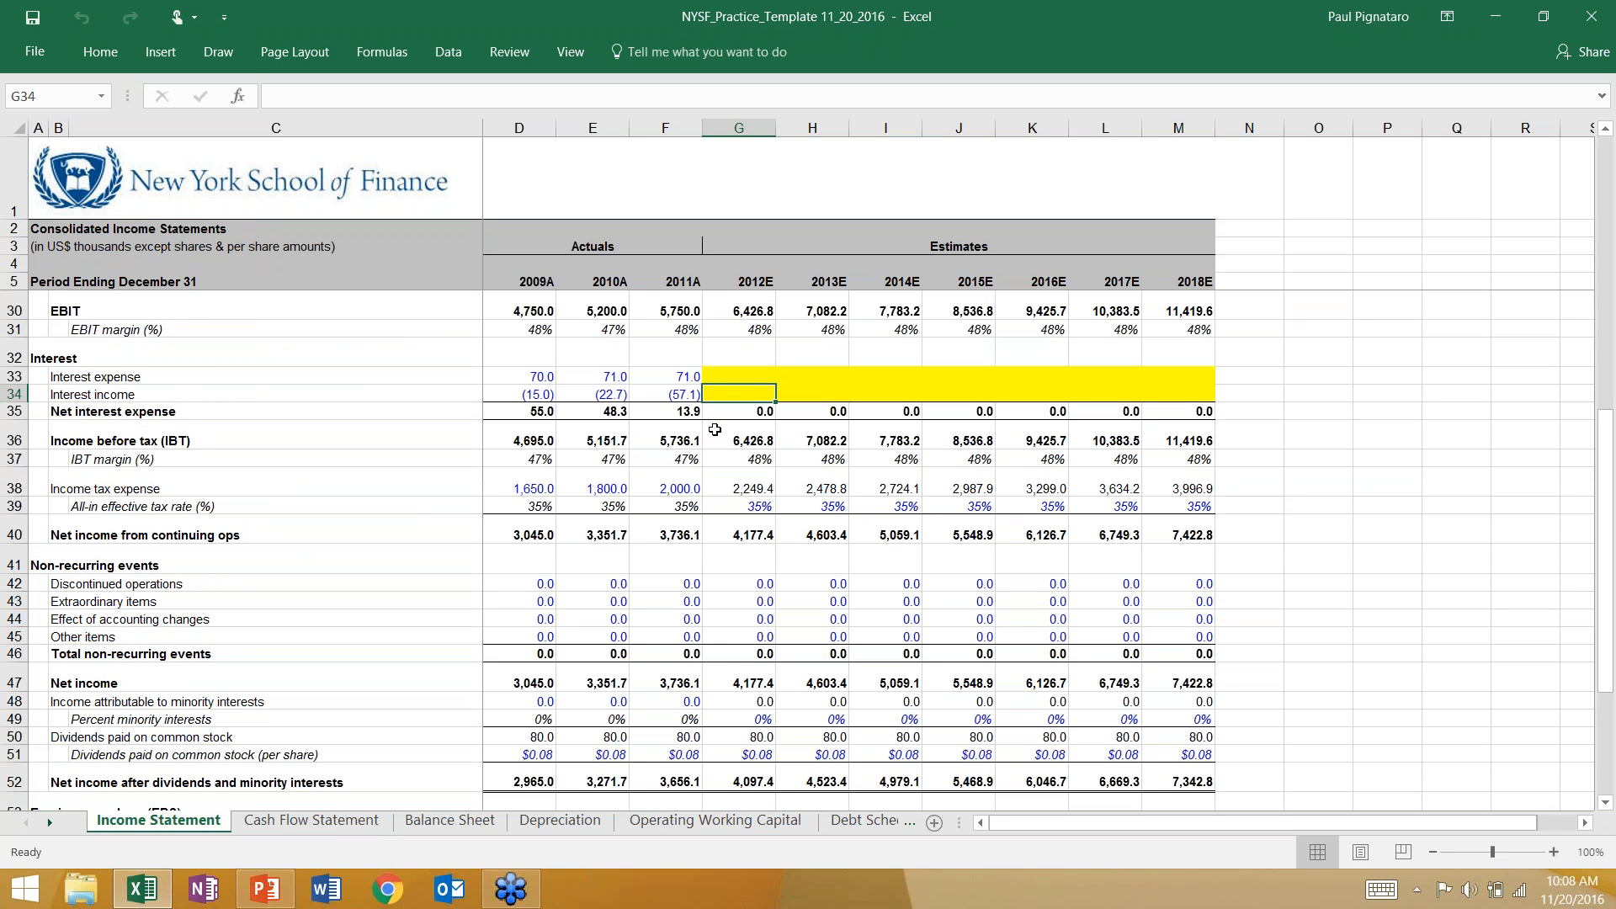
left_click(726, 681)
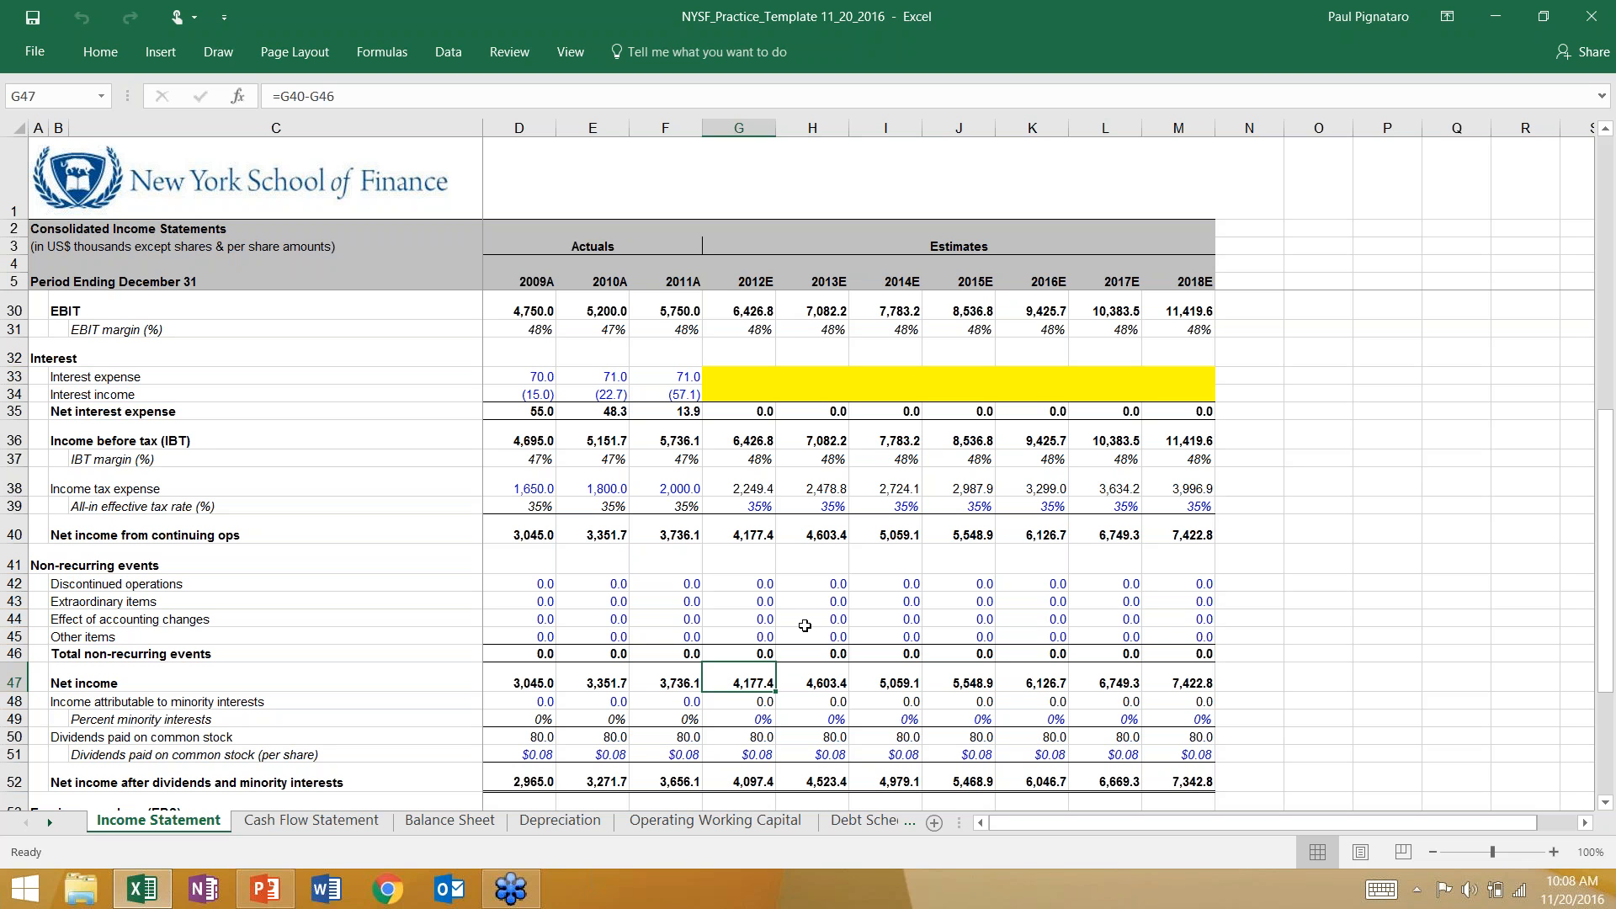
Follow the model's flow from the Income Statement through the Cash Flow Statement to the Balance Sheet.
left_click(311, 820)
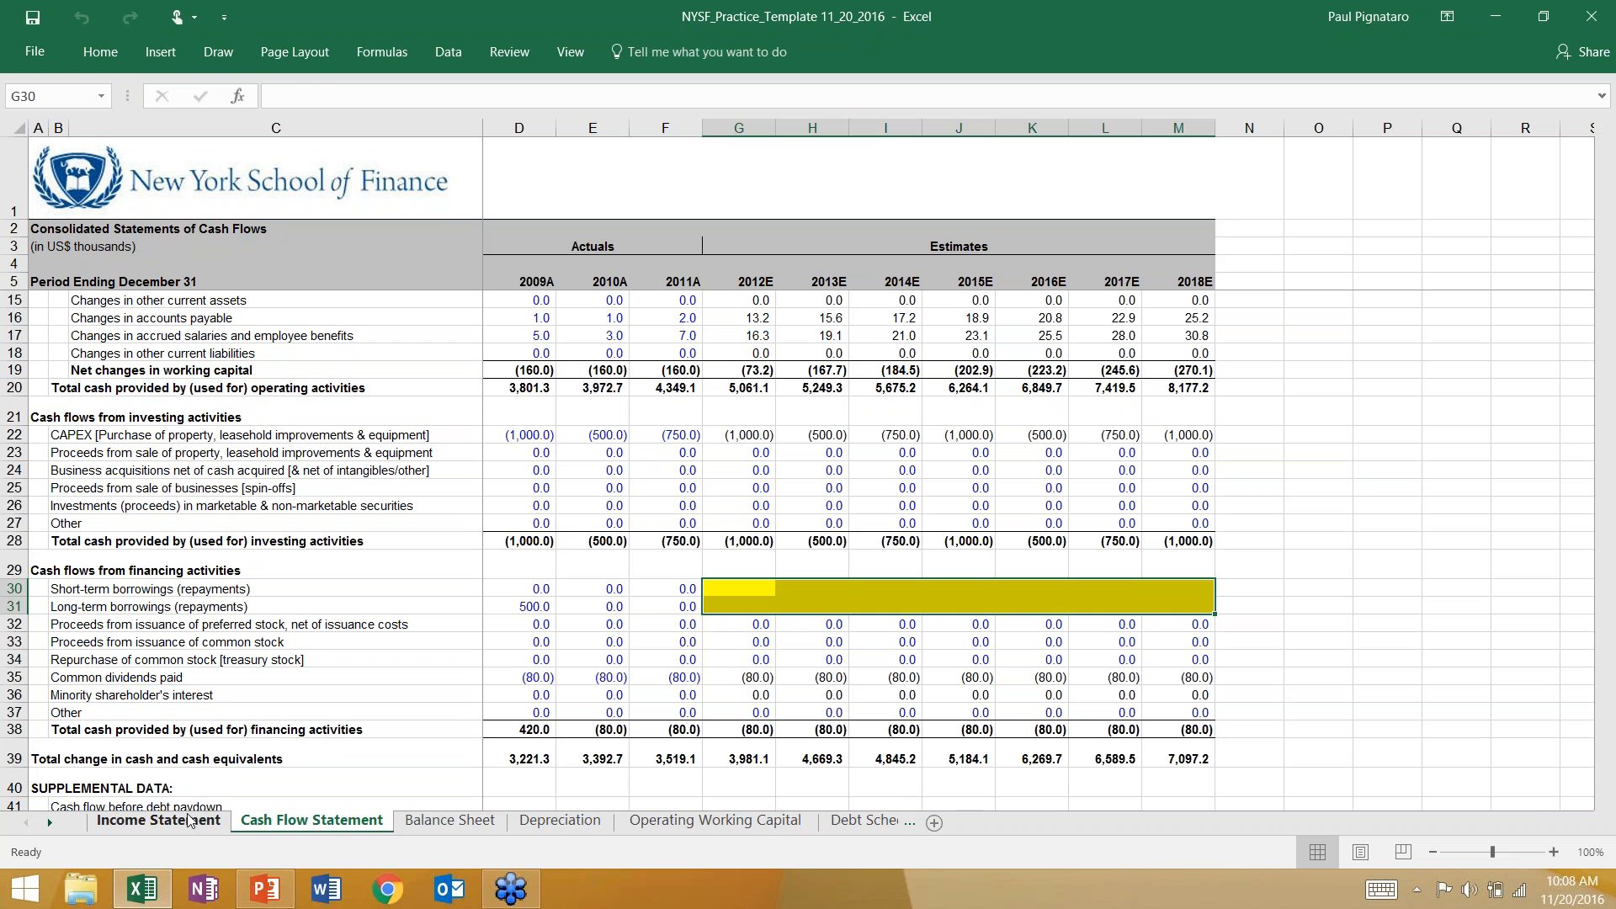
left_click(158, 820)
left_click(350, 821)
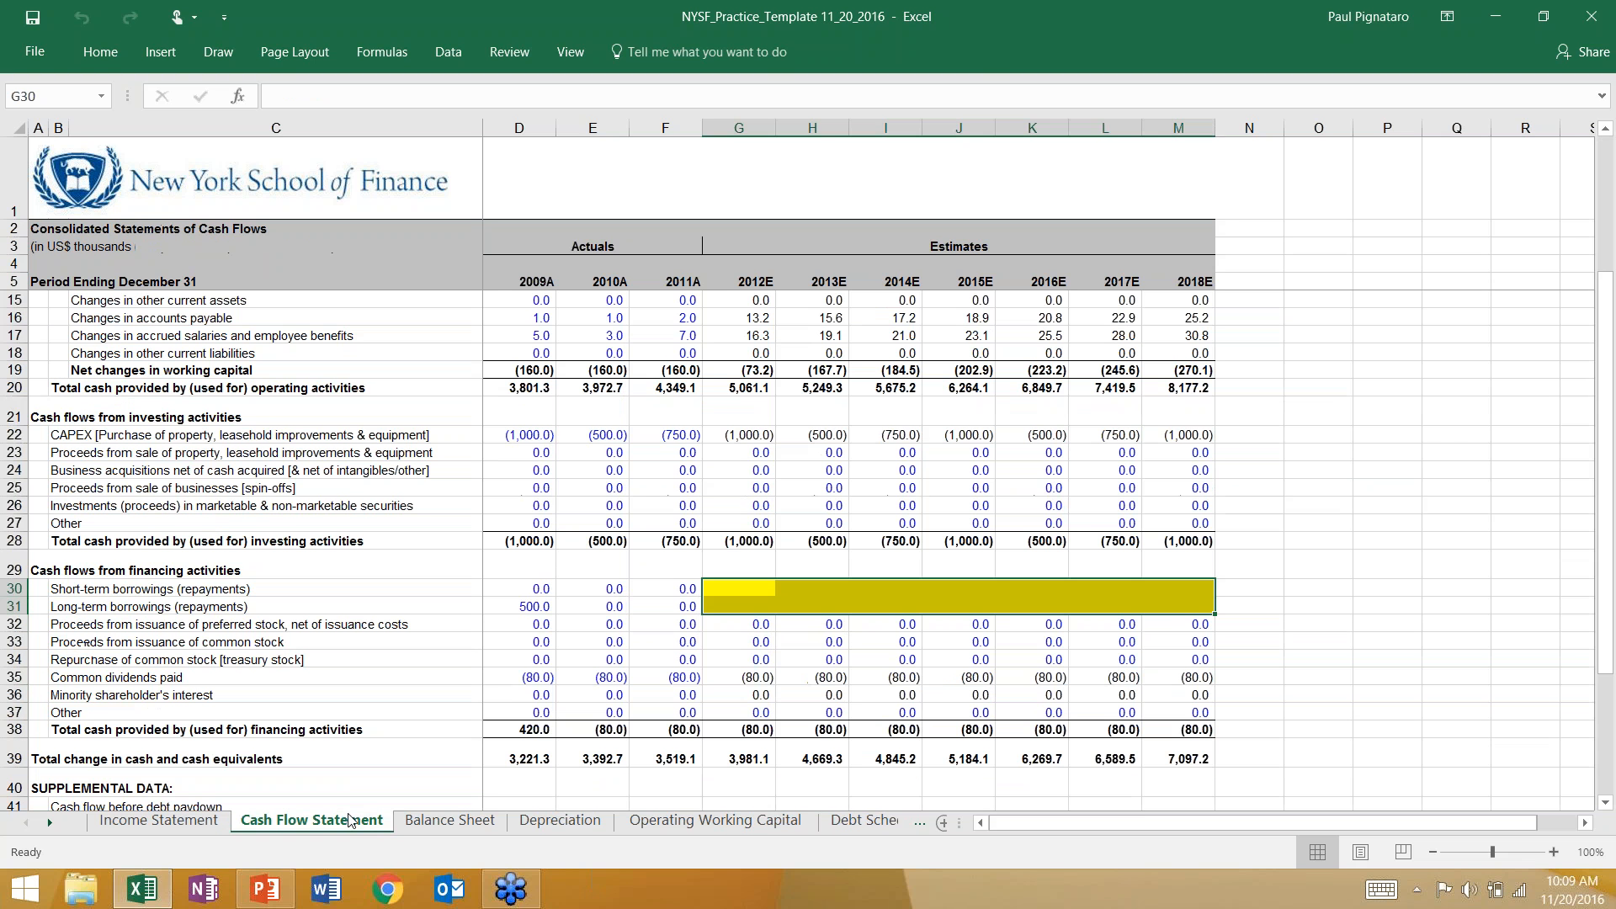
left_click(434, 824)
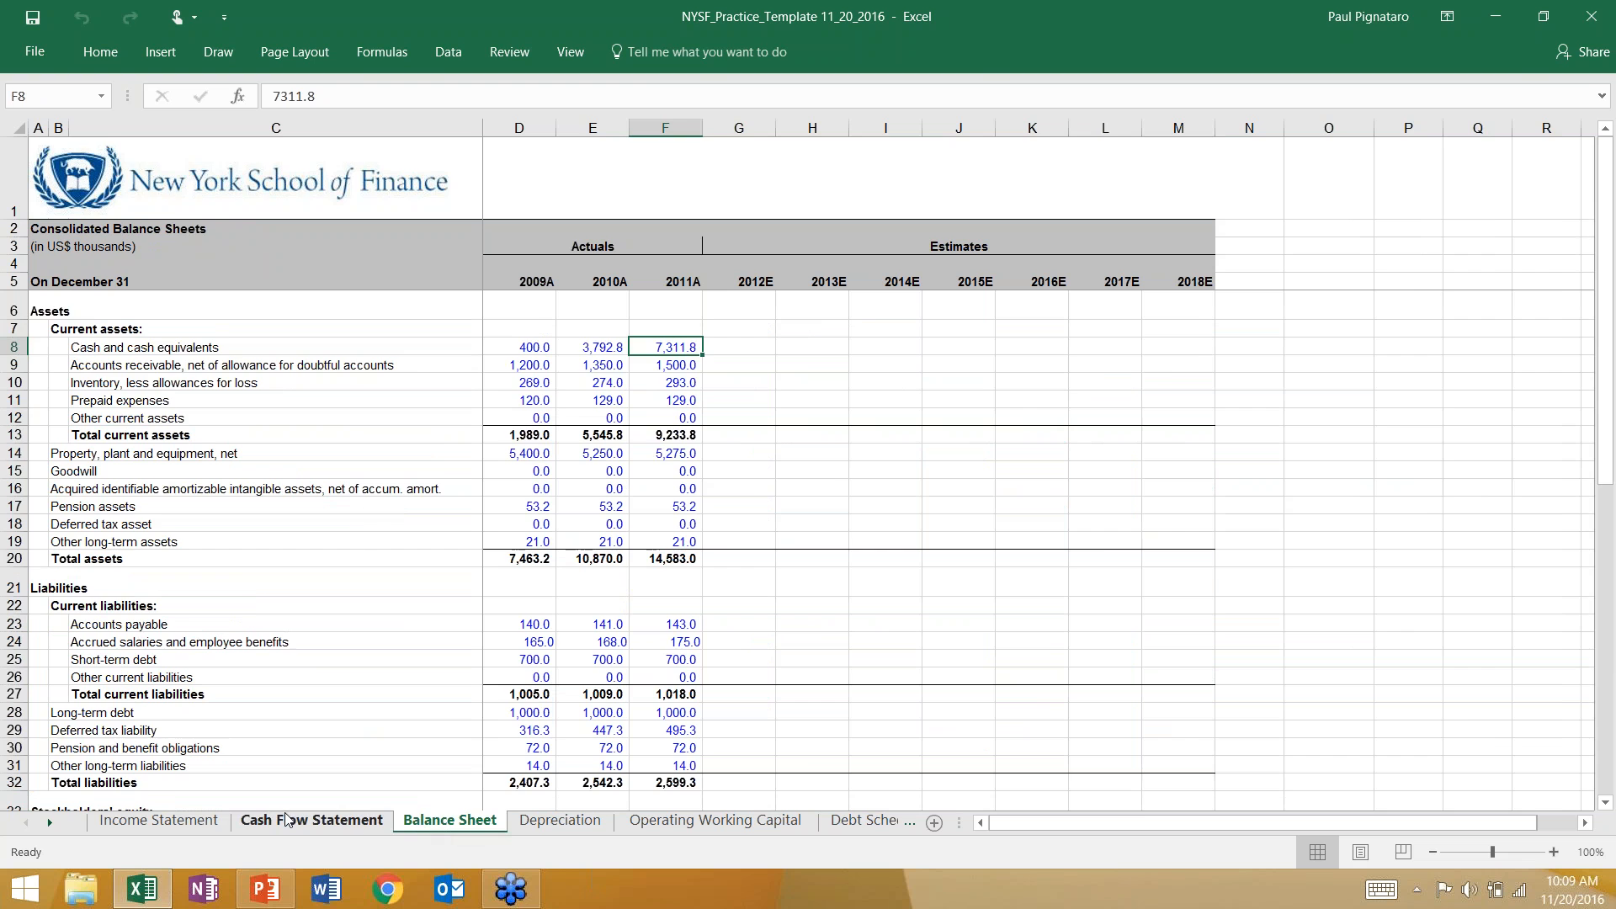
left_click(284, 820)
left_click(435, 825)
Create a new blank workbook and enter the bold heading PPE in cell A1.
key("ctrl+n")
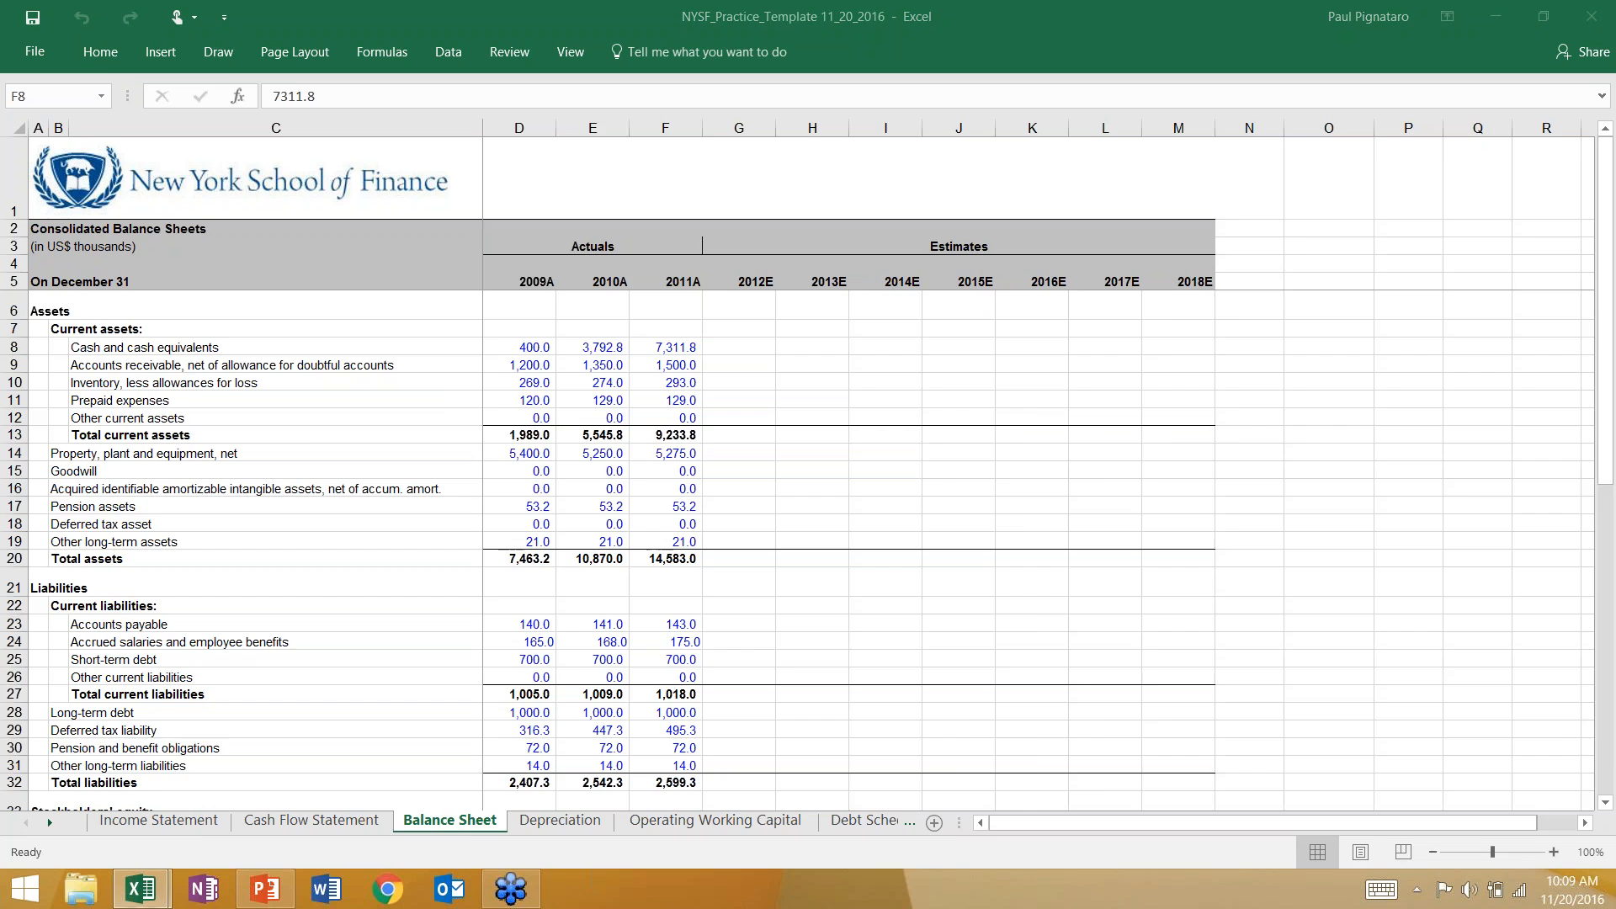
type("PPE")
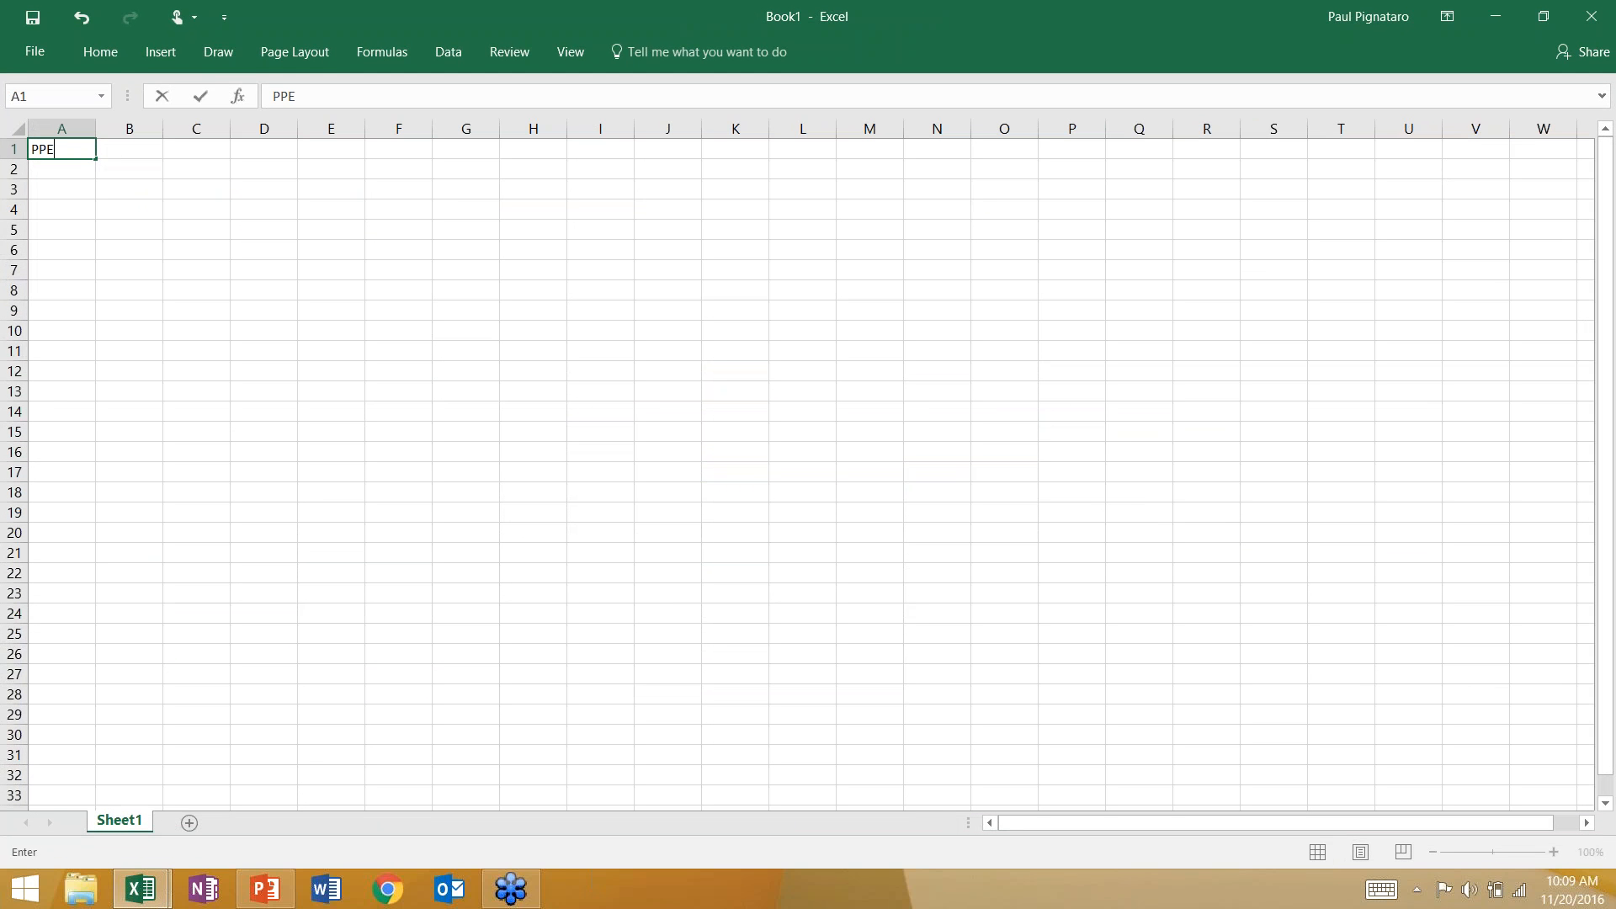
key("Return")
key("Up")
key("ctrl+b")
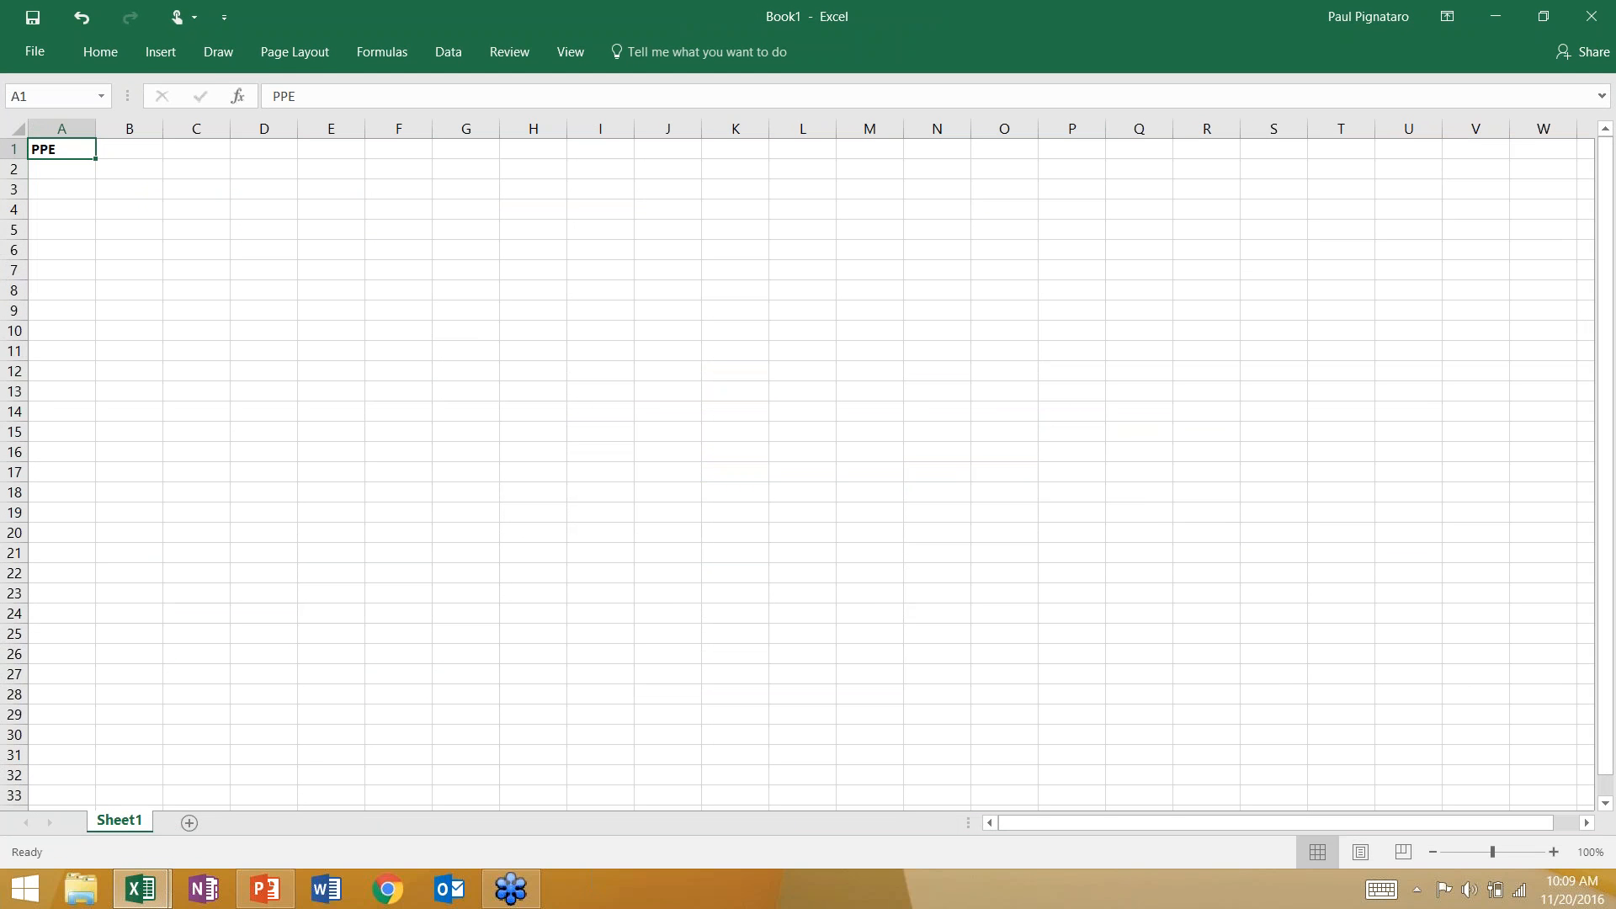
Enter the year 2016 in cell A2 with a PPE balance of 1,000 beneath it.
key("Down")
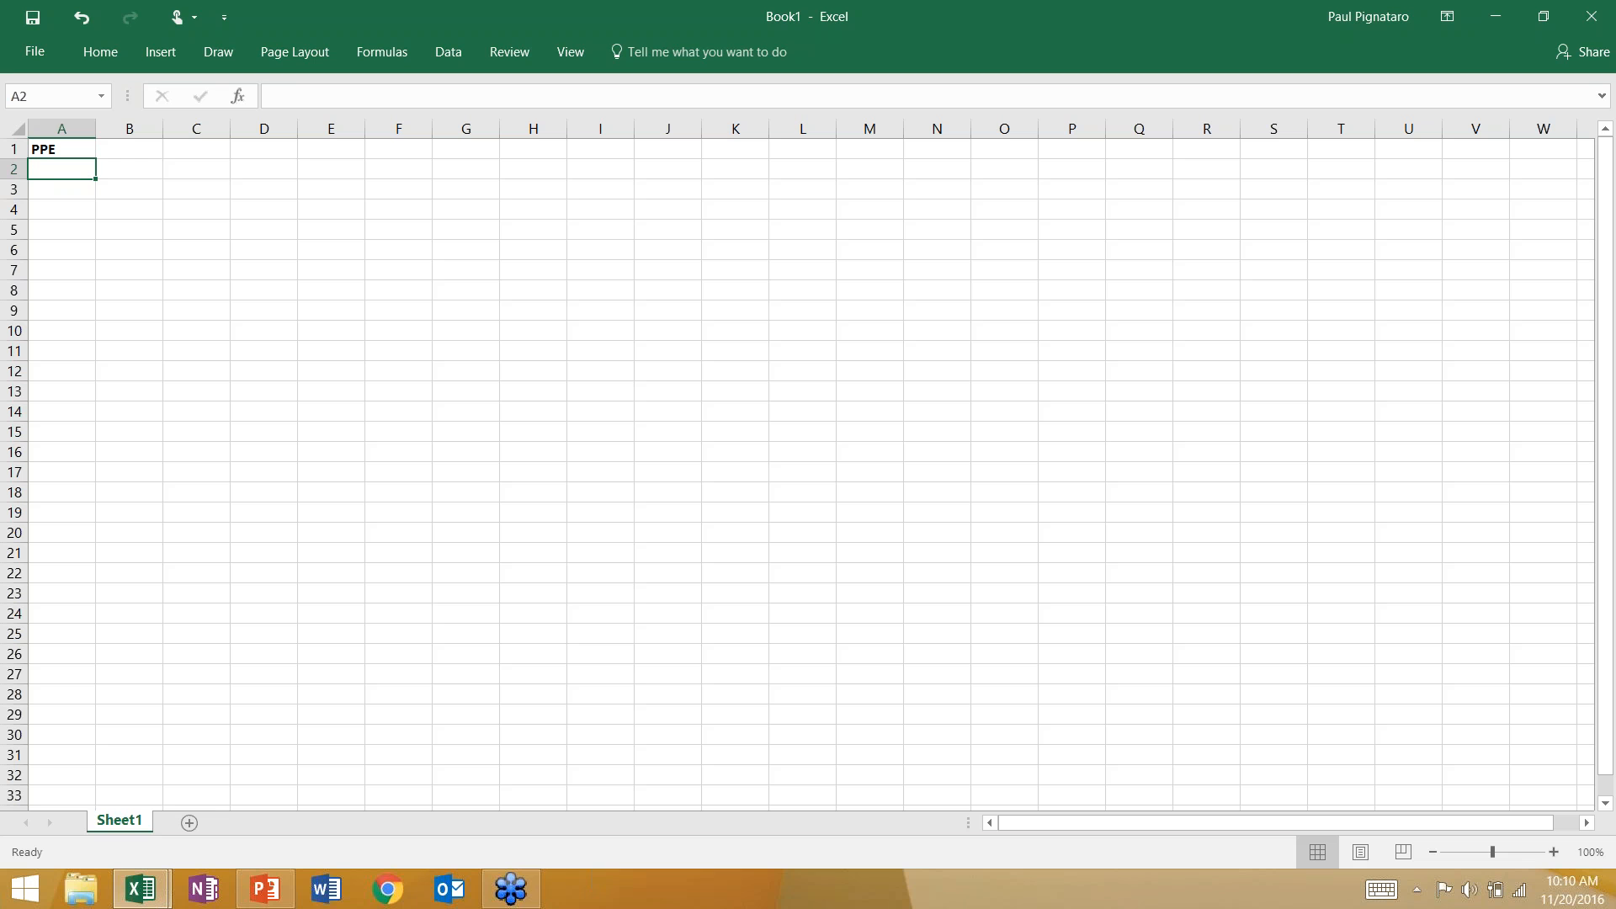
type("2016")
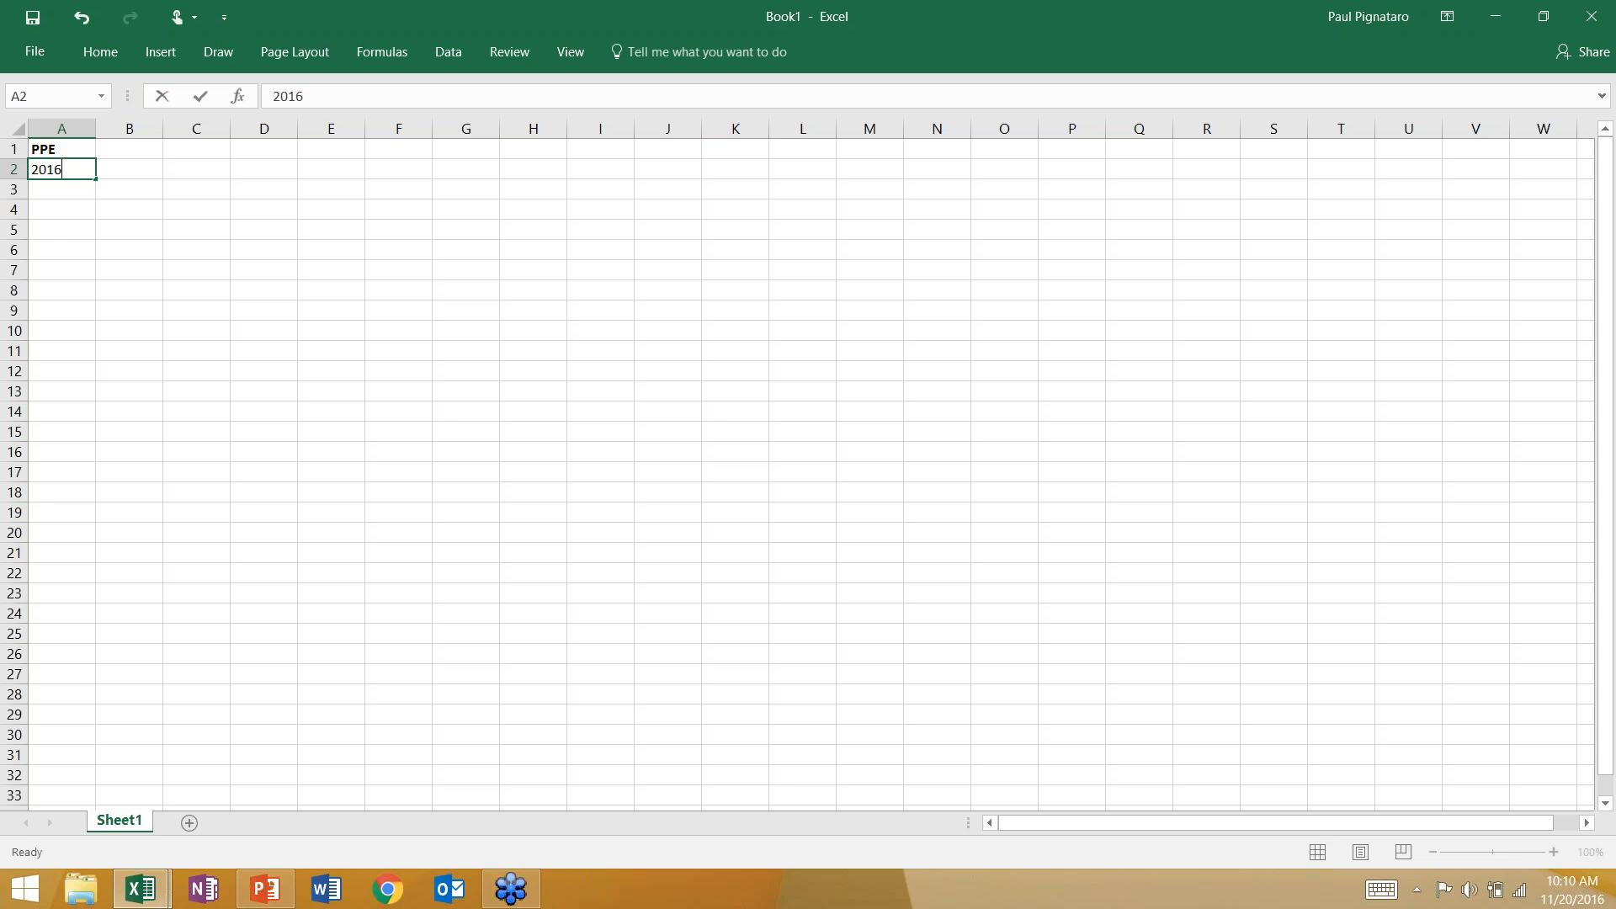
key("Return")
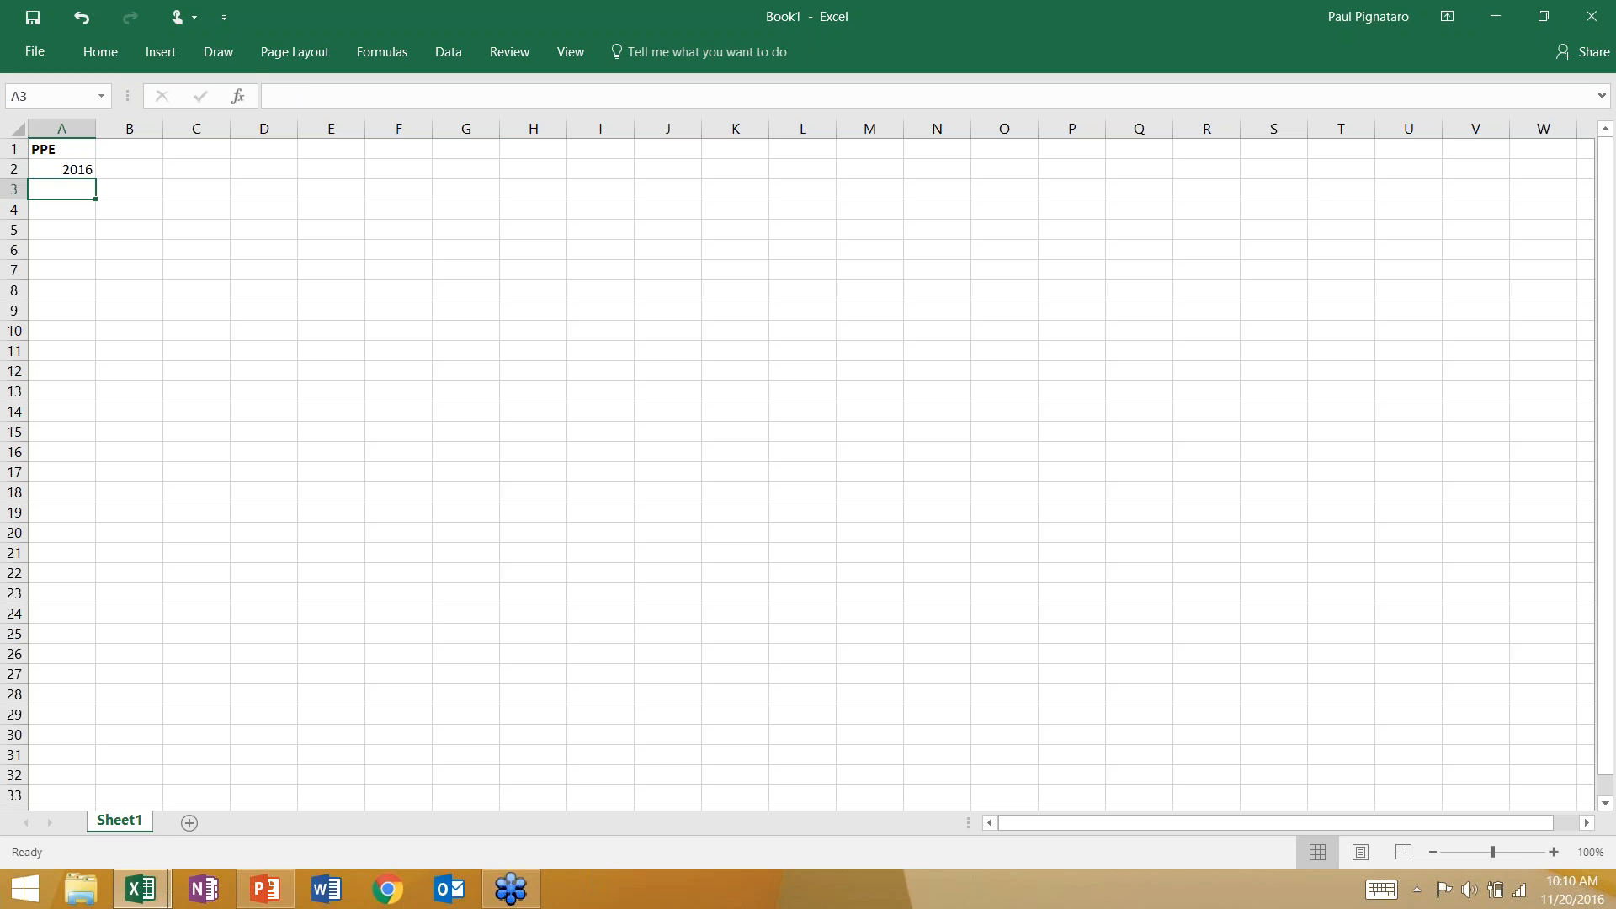
type("1,000")
Enter the year 2017 in cell B2 with a PPE balance of 1500 beneath it.
key("Up")
key("Right")
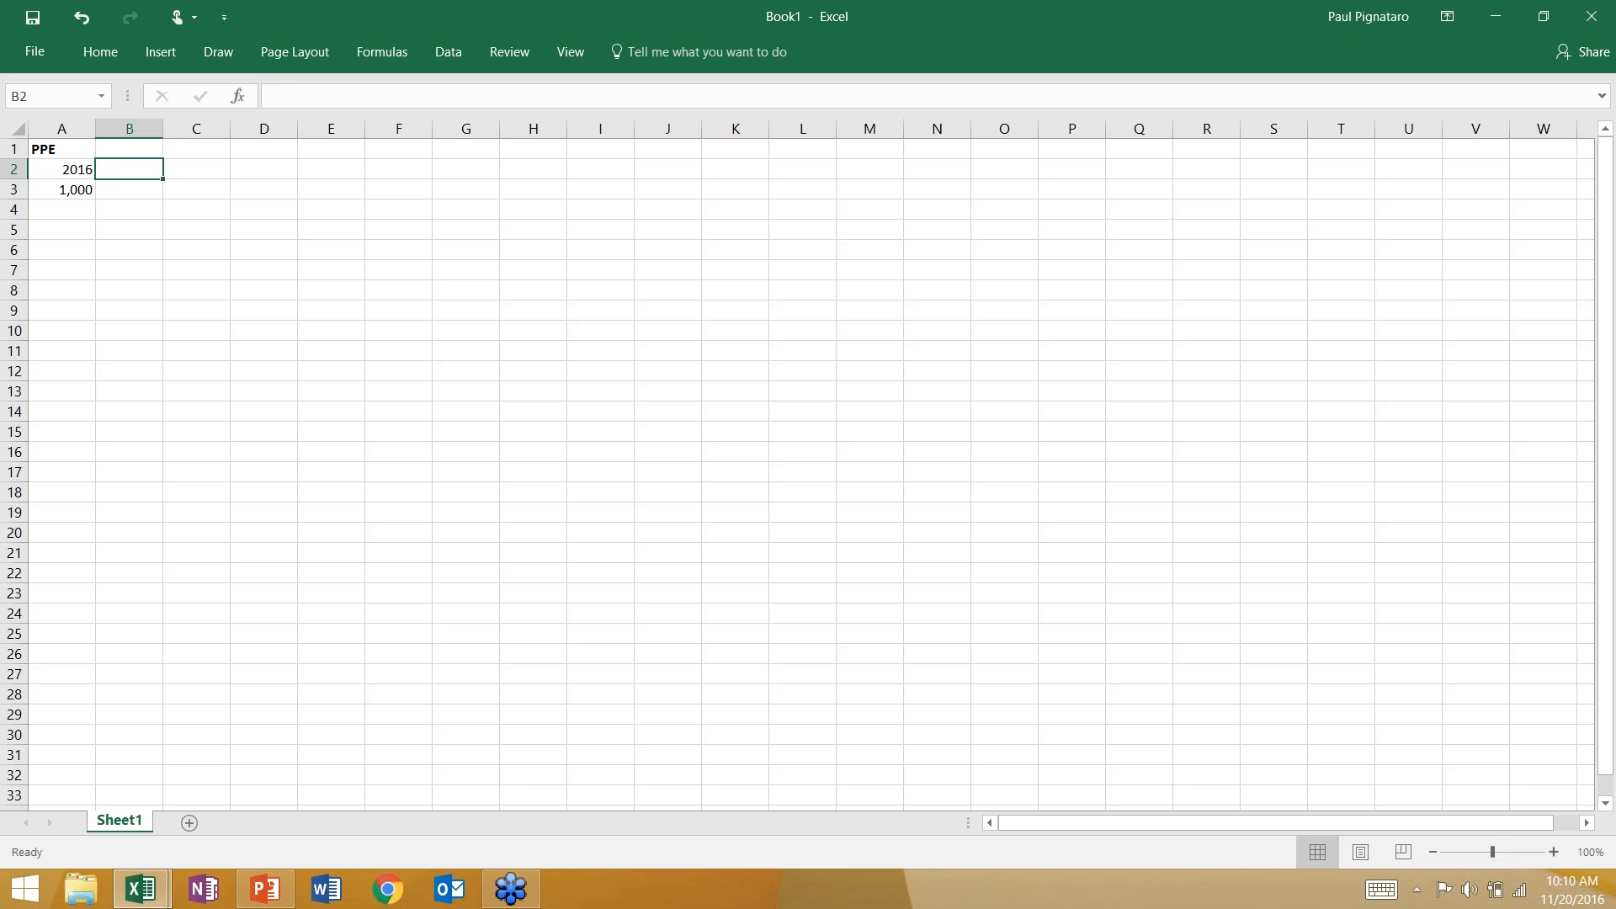
type("2017")
key("Return")
type("1")
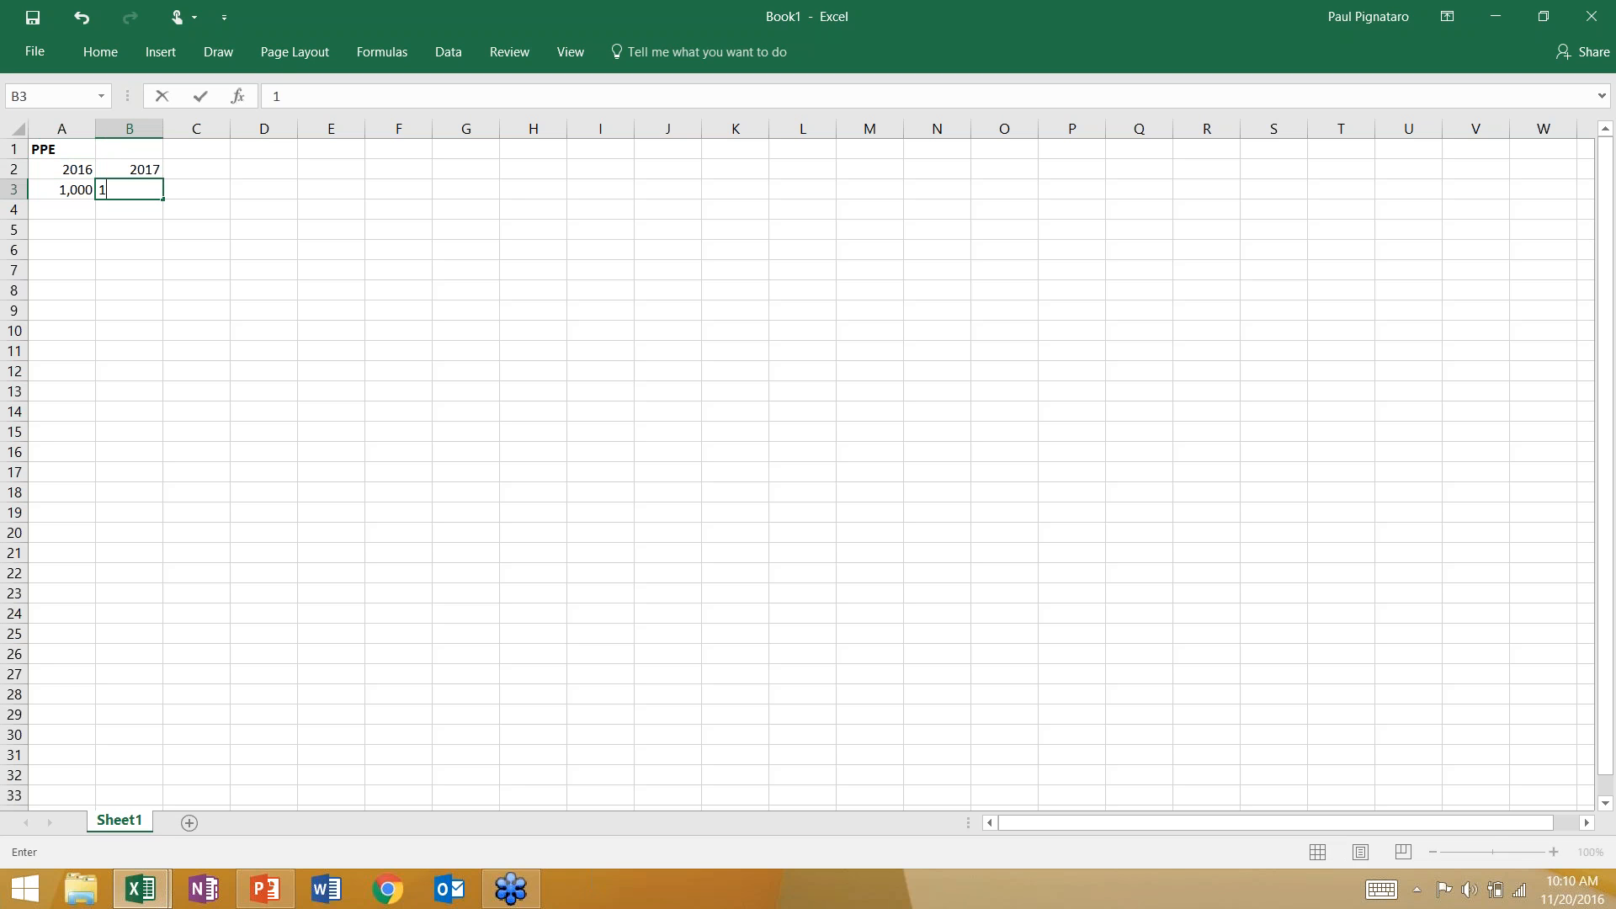
type("500")
key("Return")
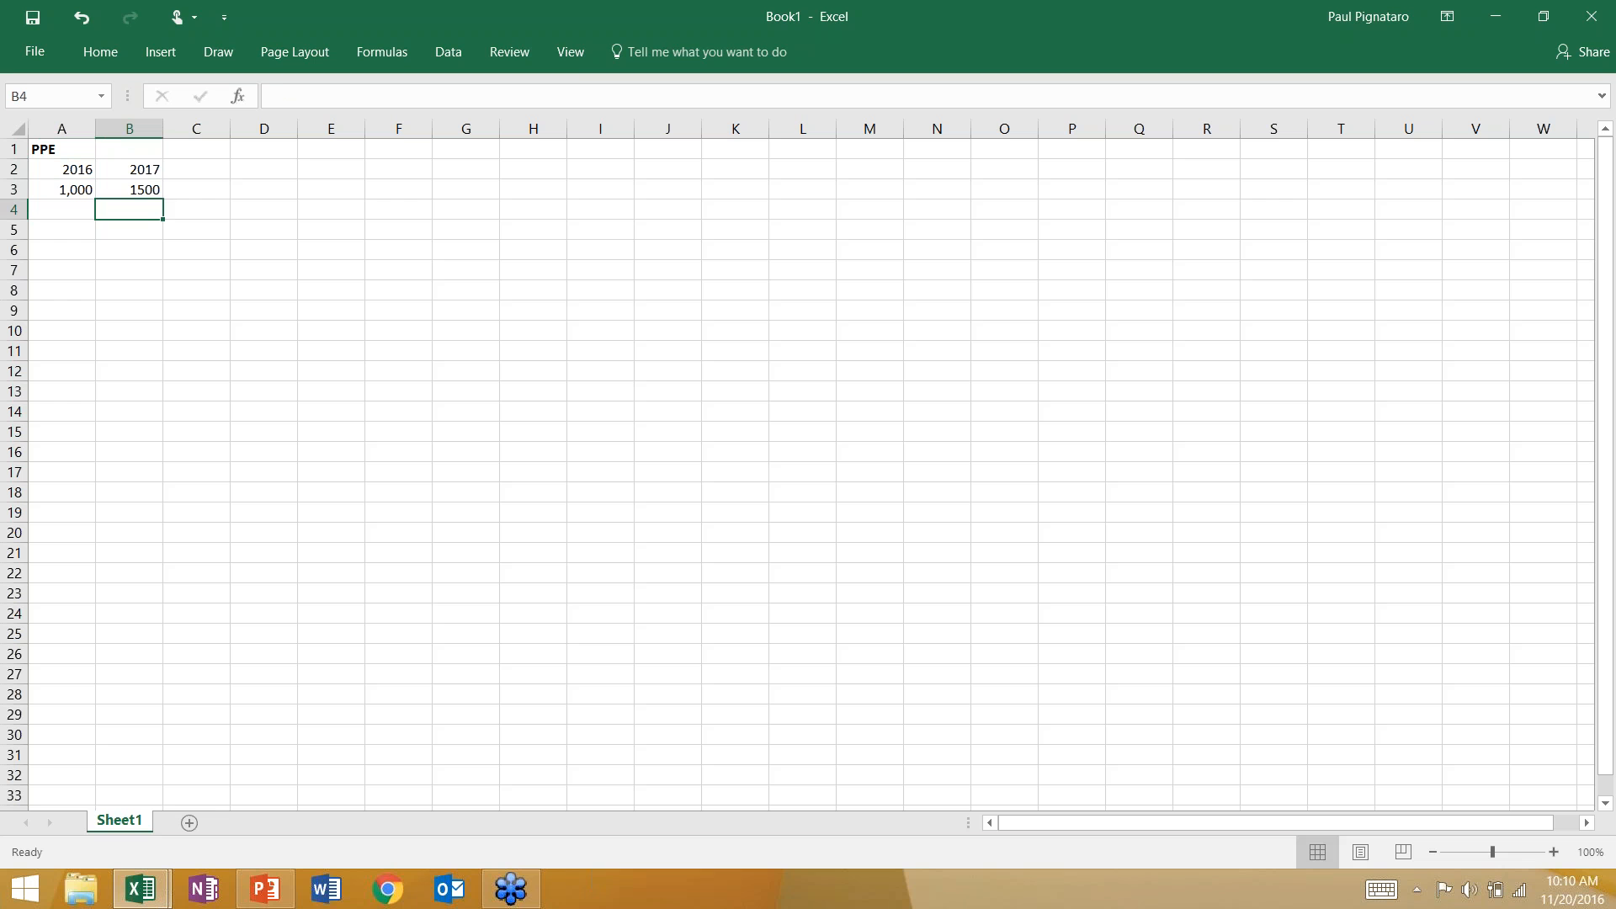
Compare the 2016 and 2017 PPE balances and their year headings.
key("Up")
key("Left")
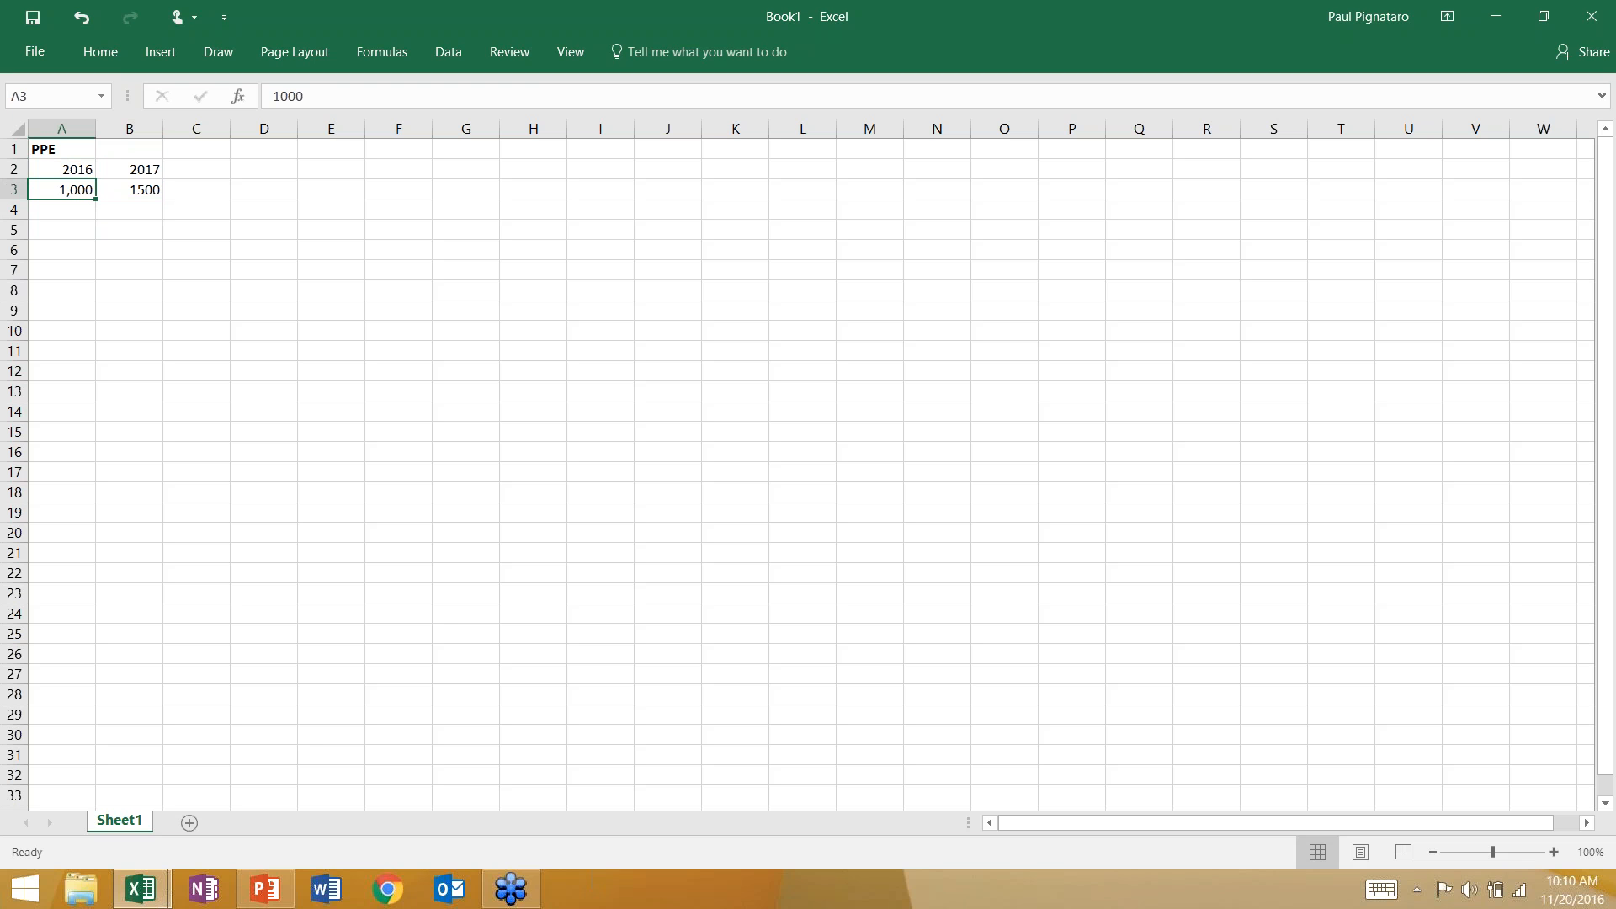
key("Up")
key("Down")
key("Right")
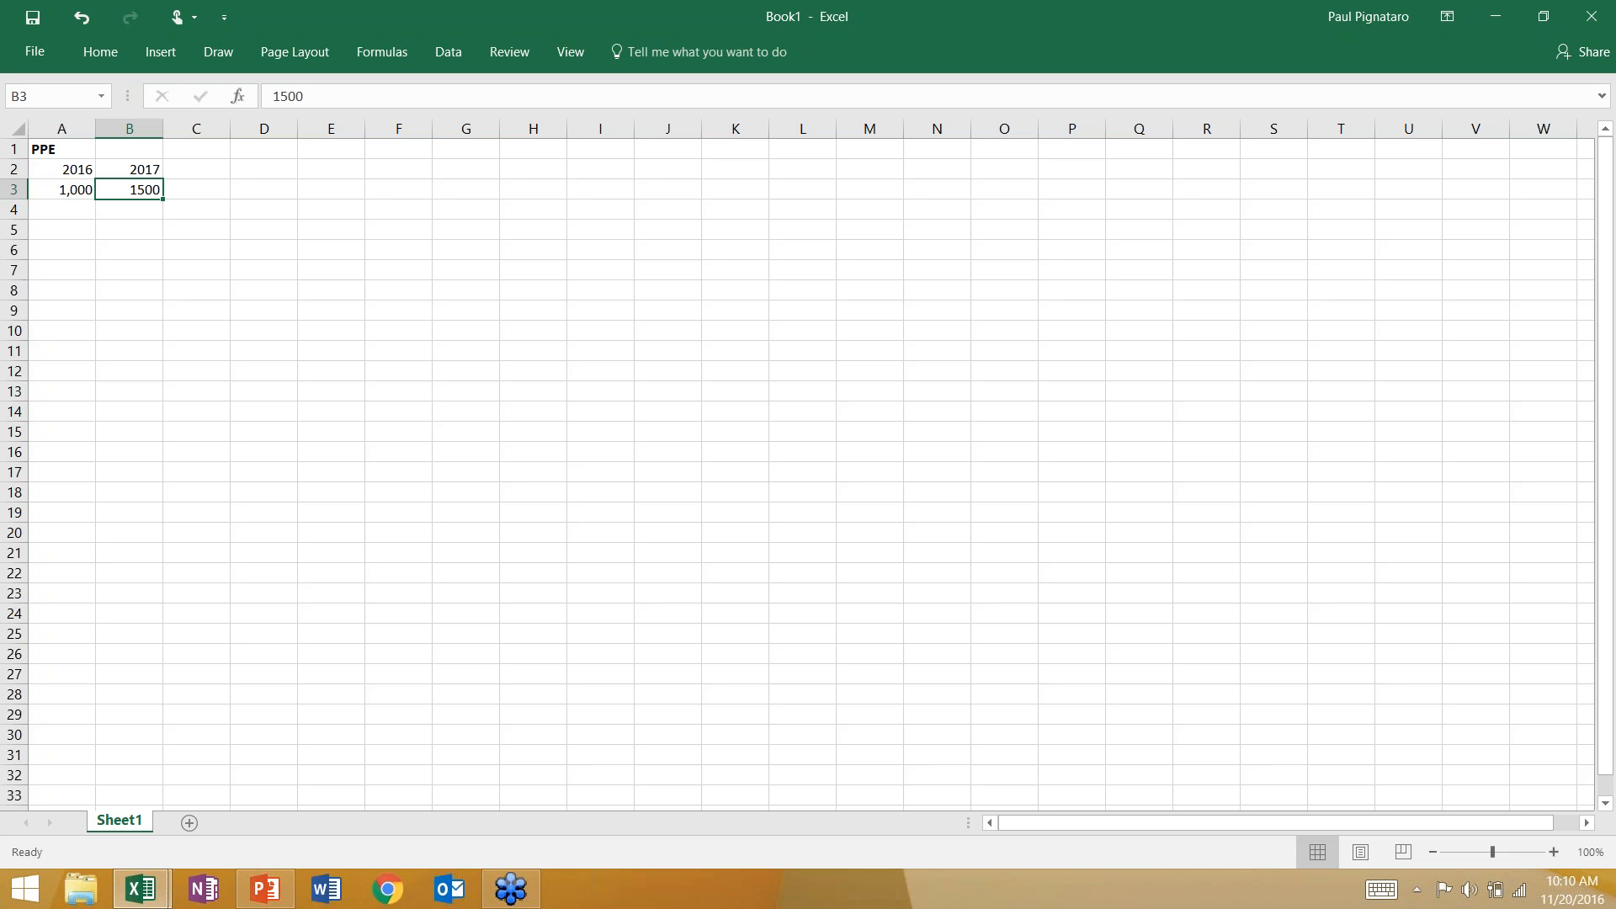
key("Down")
key("Left")
key("Up")
key("Up")
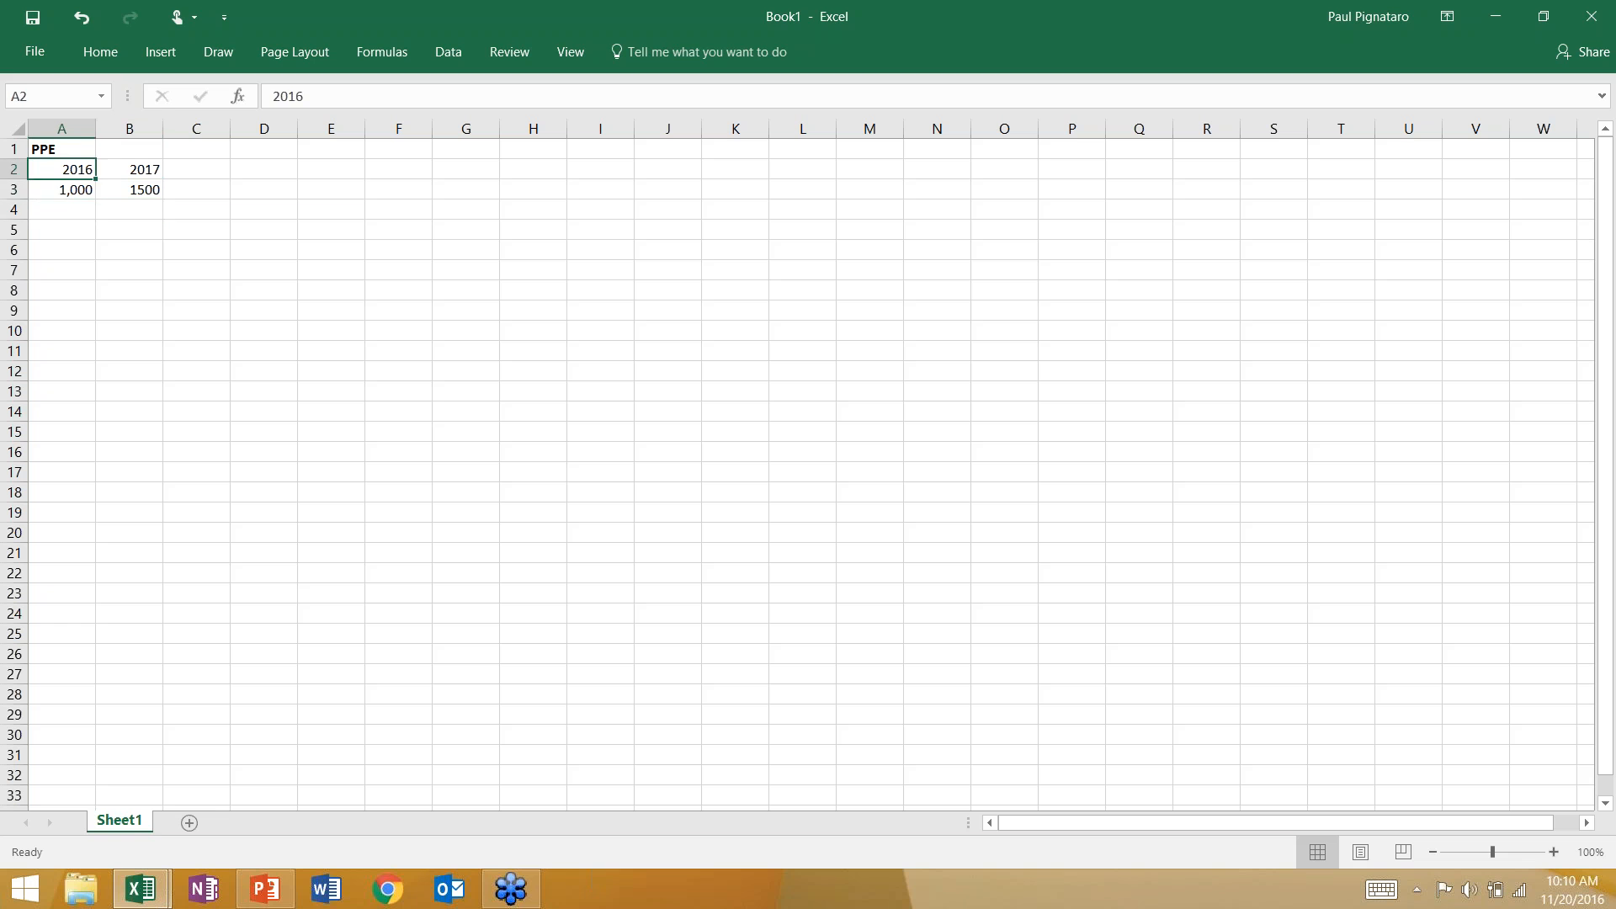
key("Right")
key("Left")
Add a CAPEX label in cell A5 with a value of -500 under 2017.
key("Down")
key("Down")
key("Down")
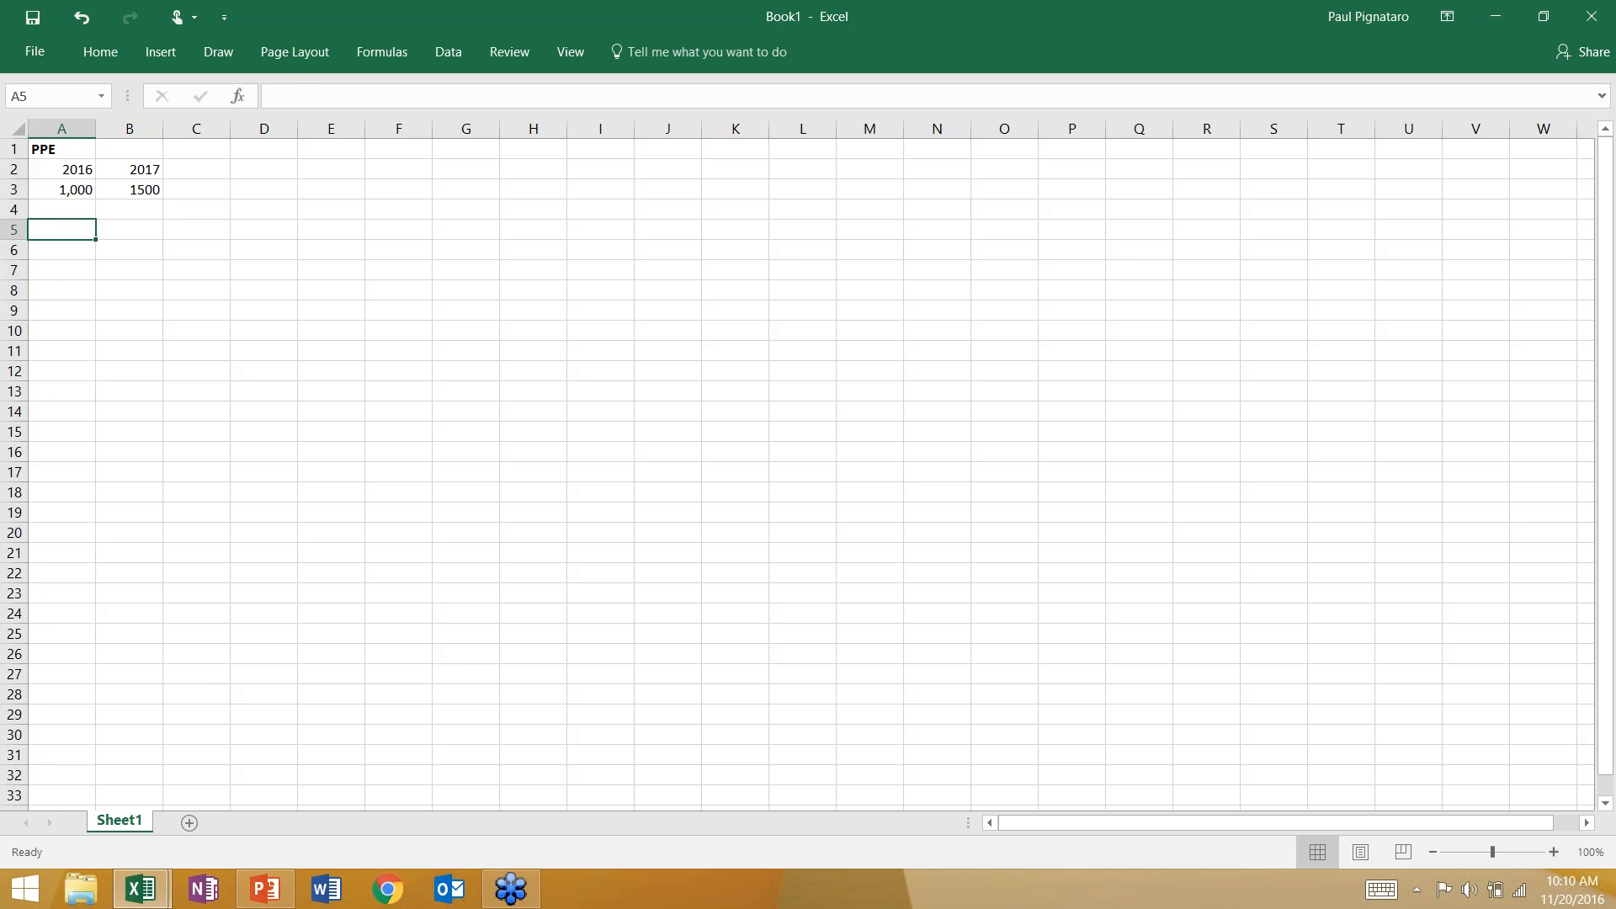
type("CAPE")
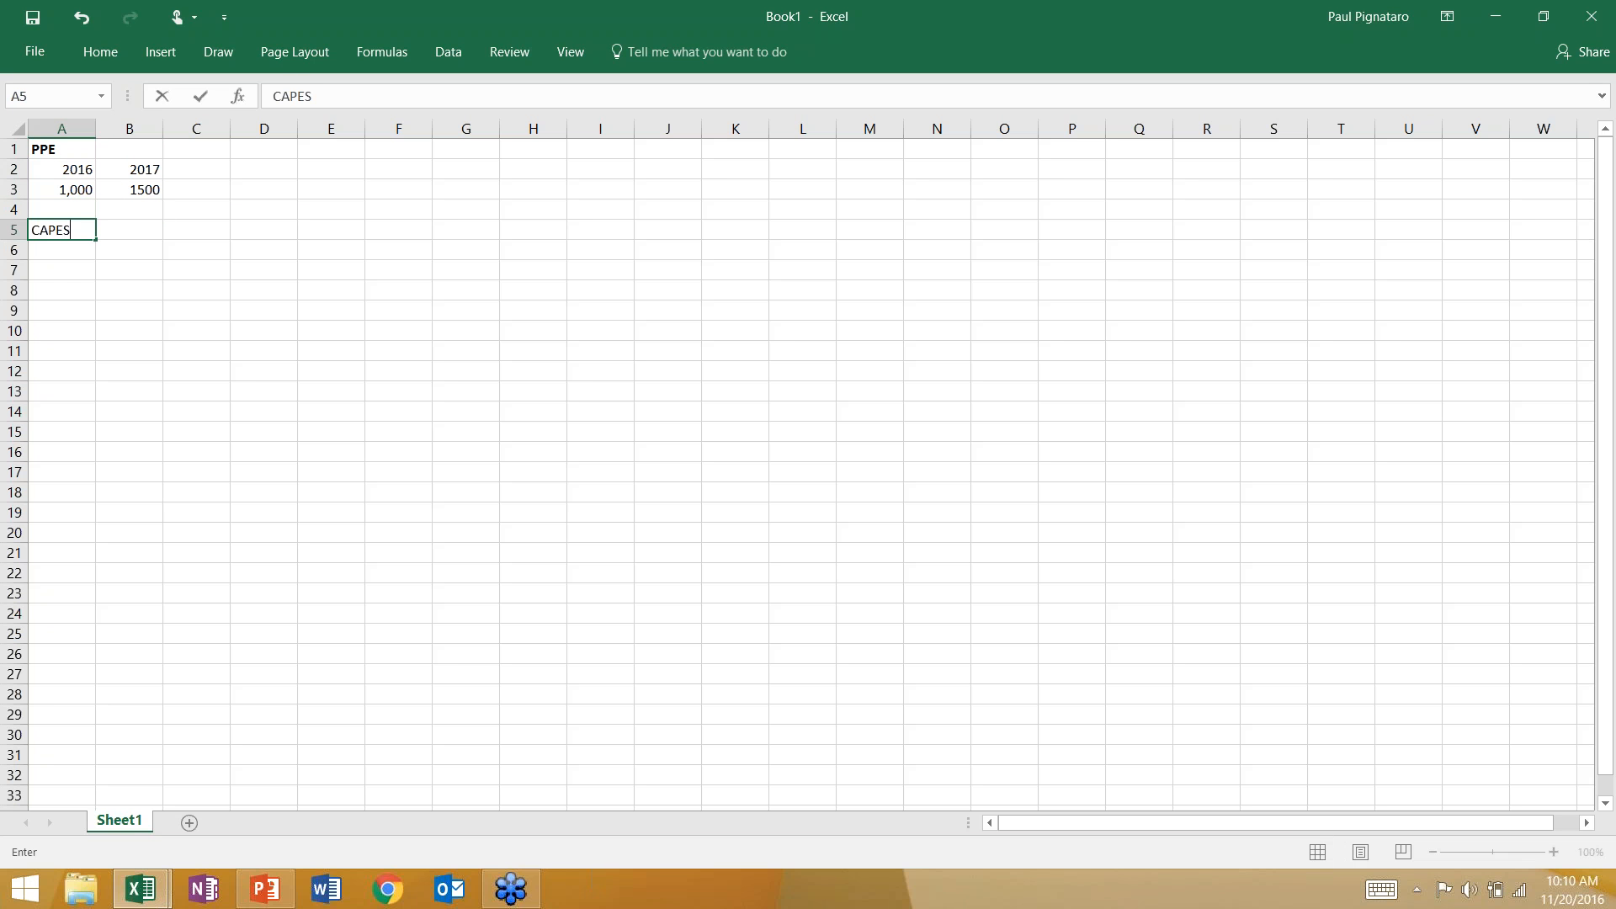
type("X")
key("Right")
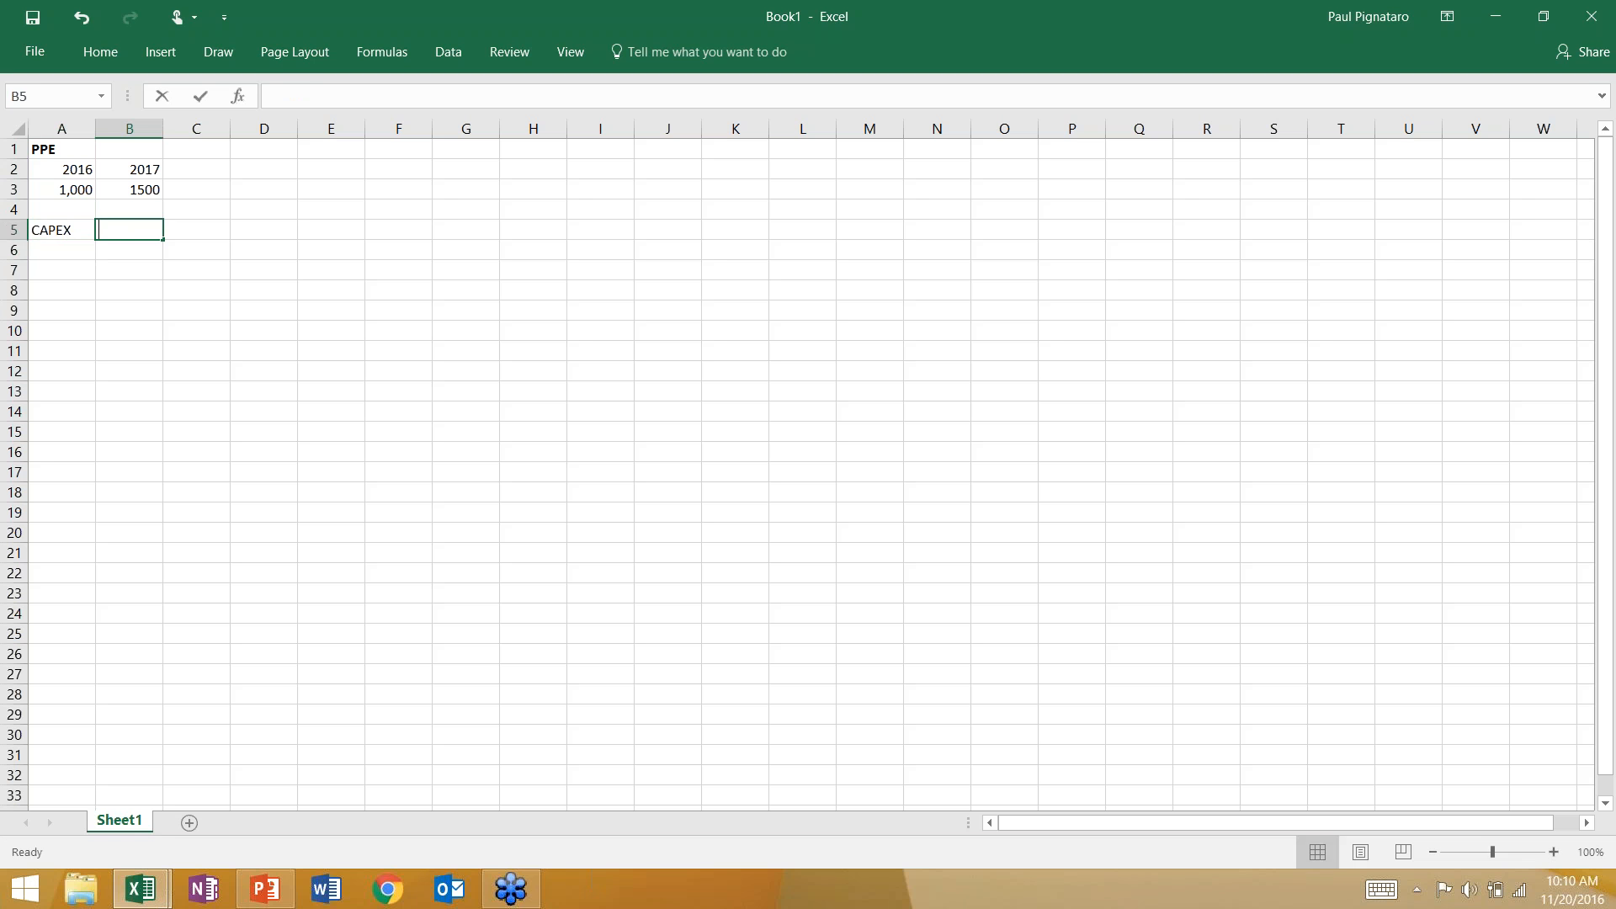
type("-500")
key("Return")
Examine how the 2017 CAPEX value relates to the change in PPE between the two years.
key("Up")
key("Up")
key("Left")
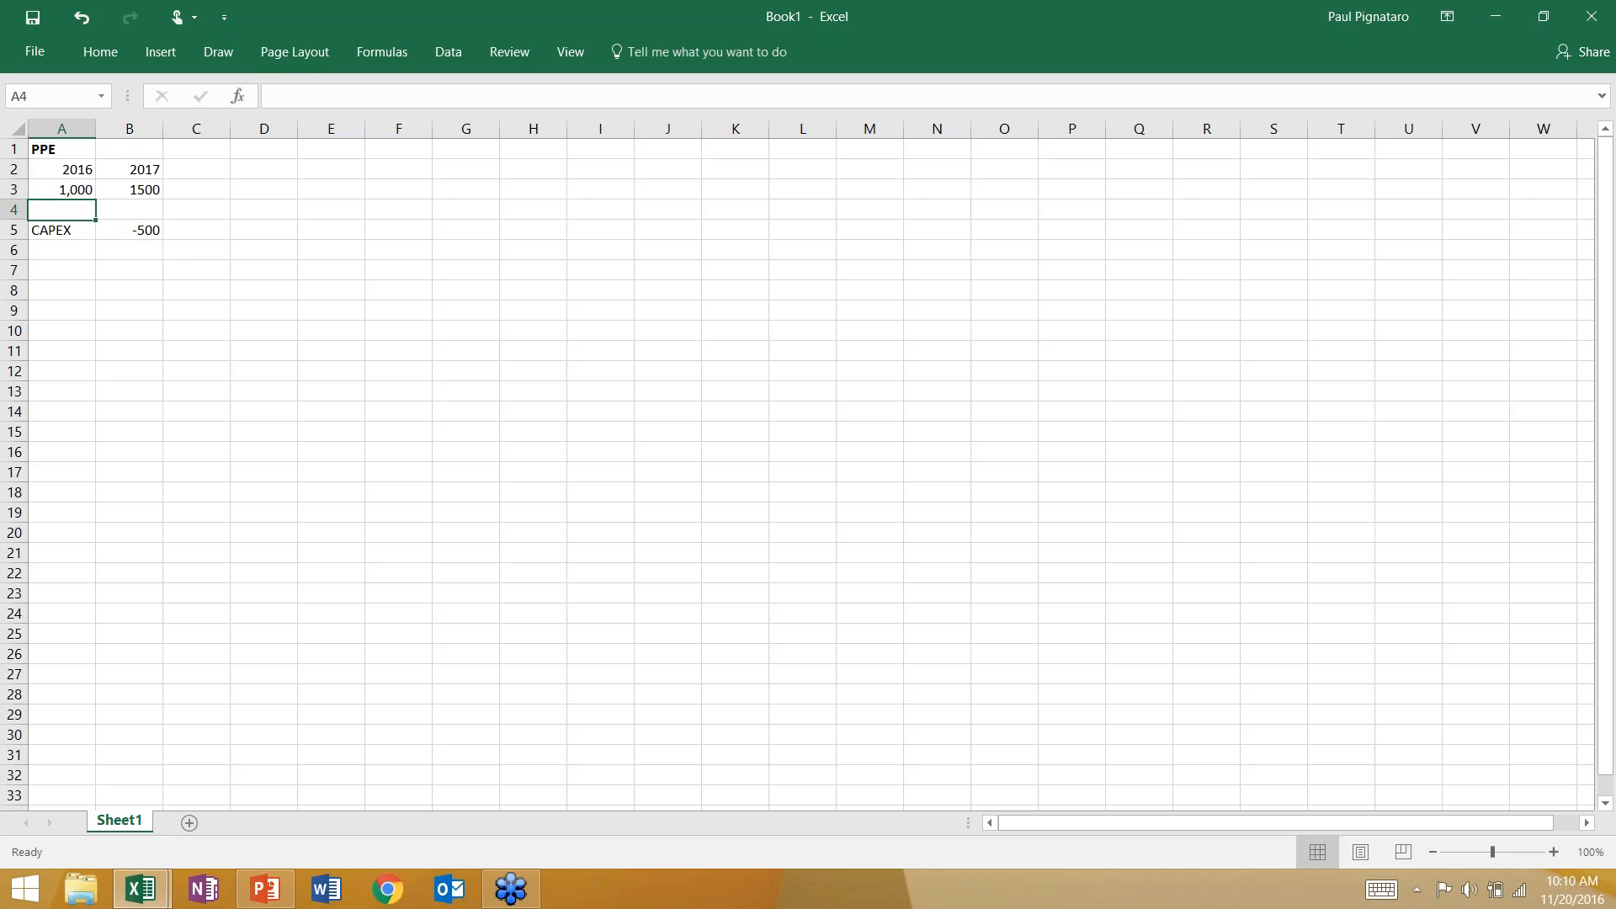
key("Right")
key("Up")
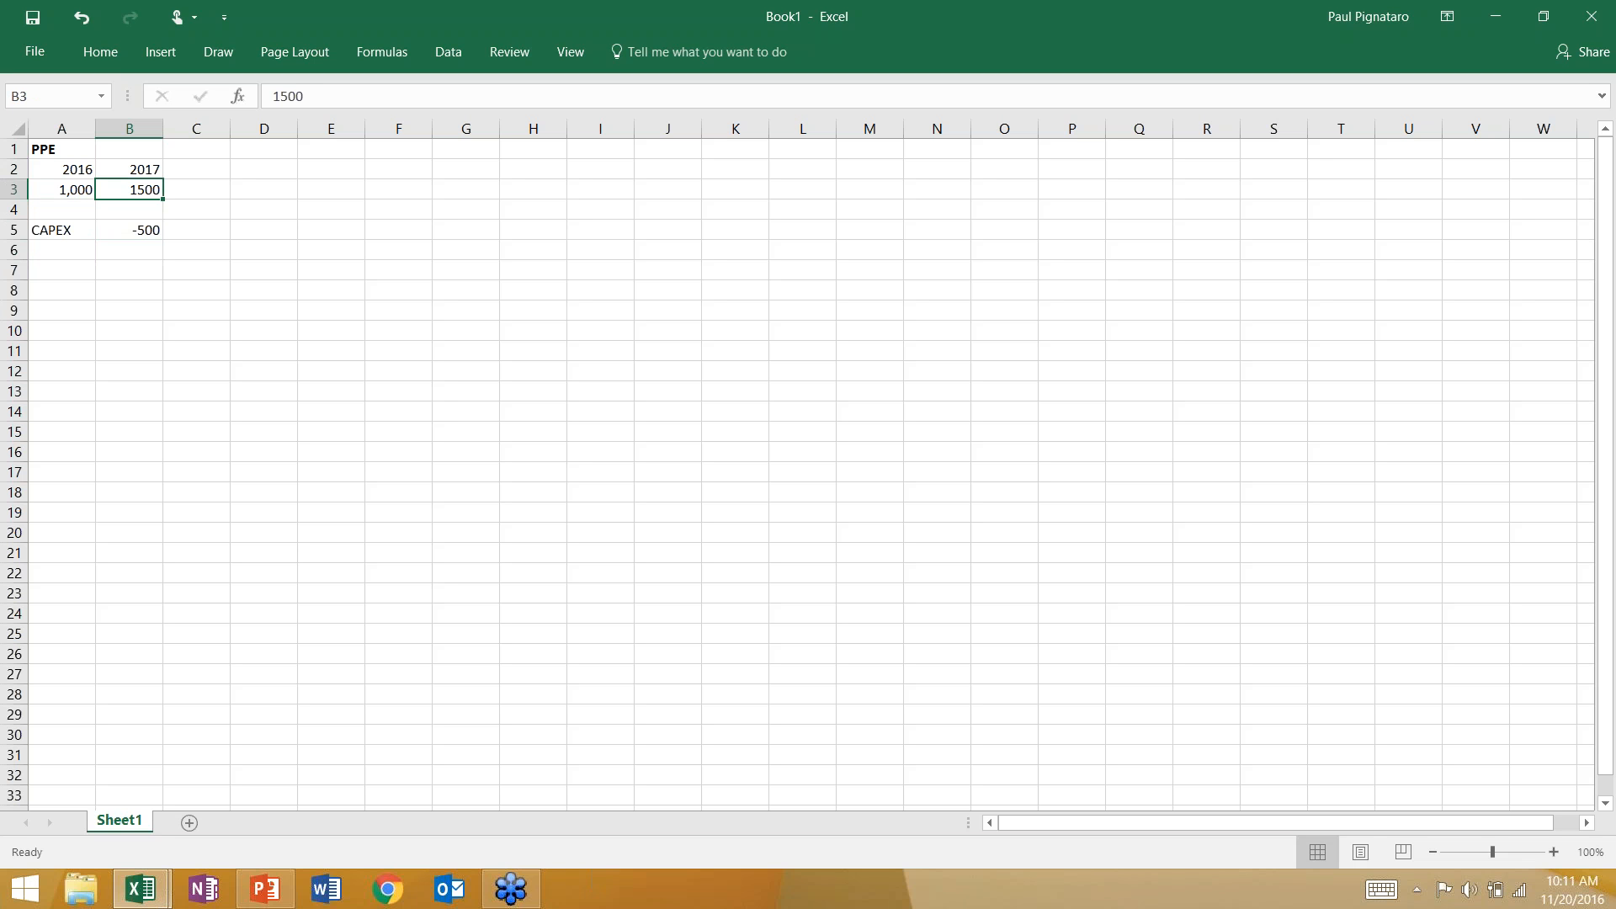
key("Down")
key("Down")
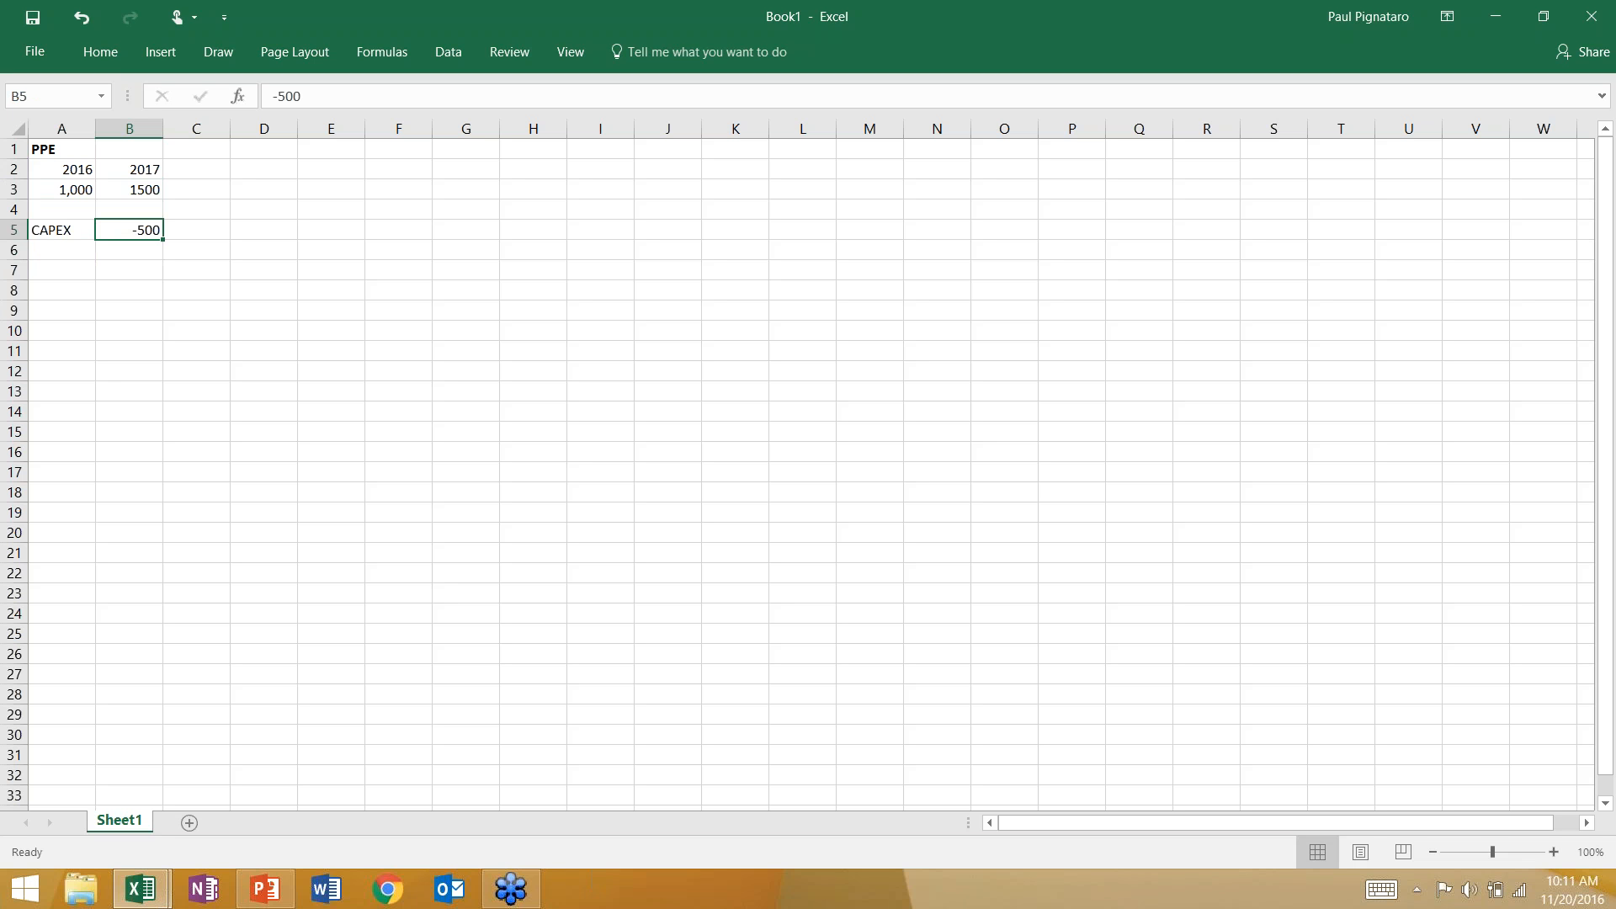
key("Left")
key("Right")
key("Left")
key("Up")
key("Up")
key("Right")
Set the 2017 CAPEX value in cell B5 to -600.
key("Down")
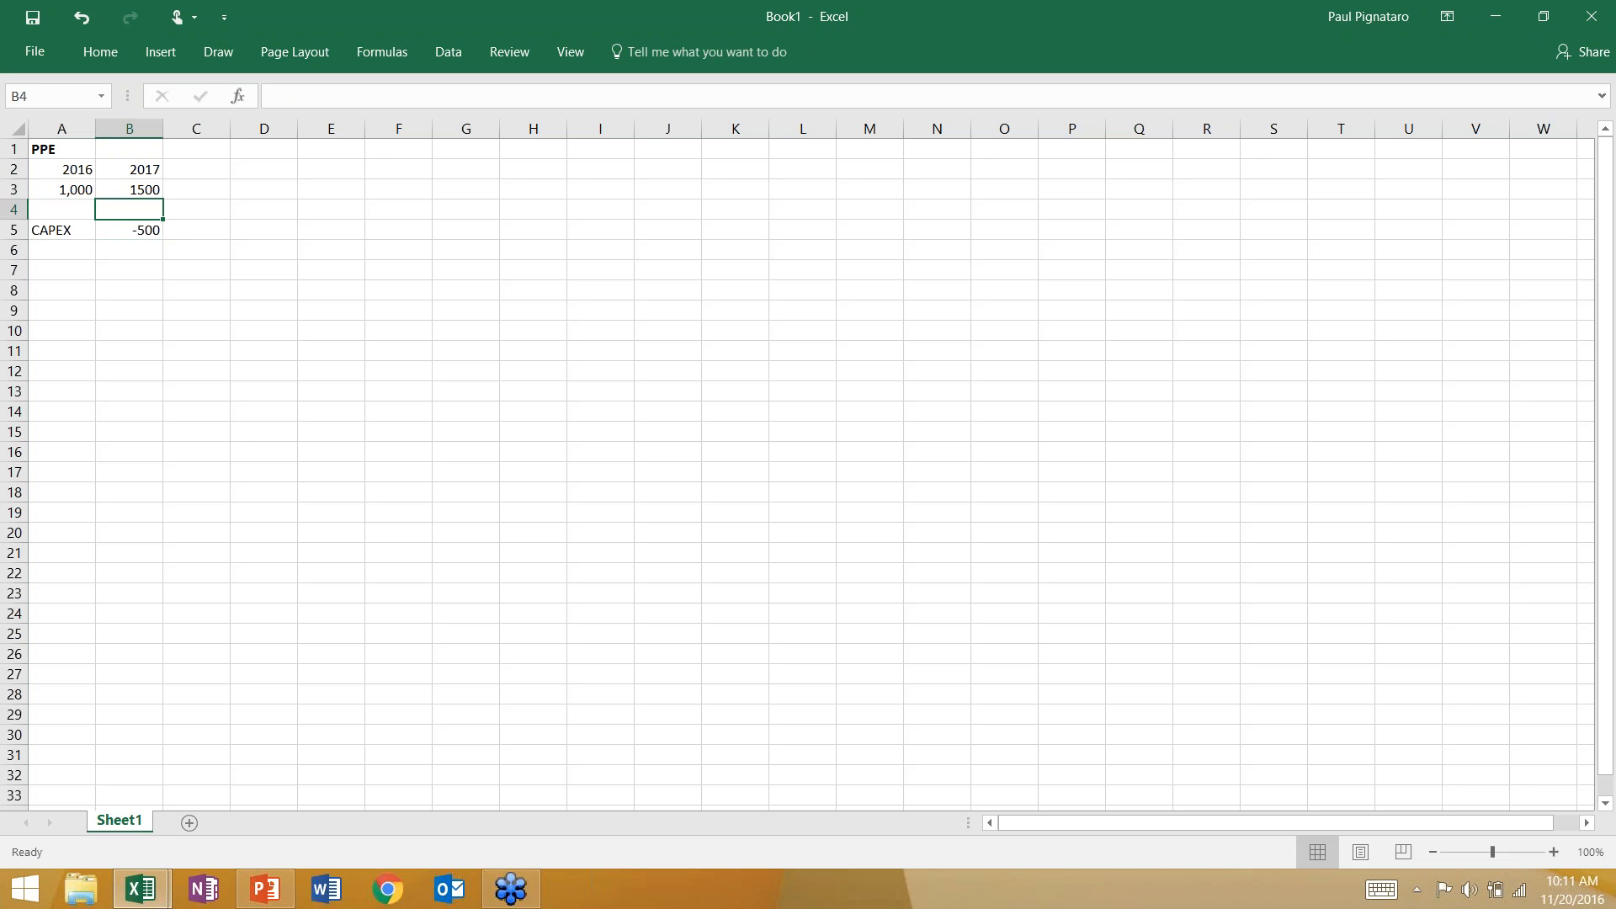
key("Down")
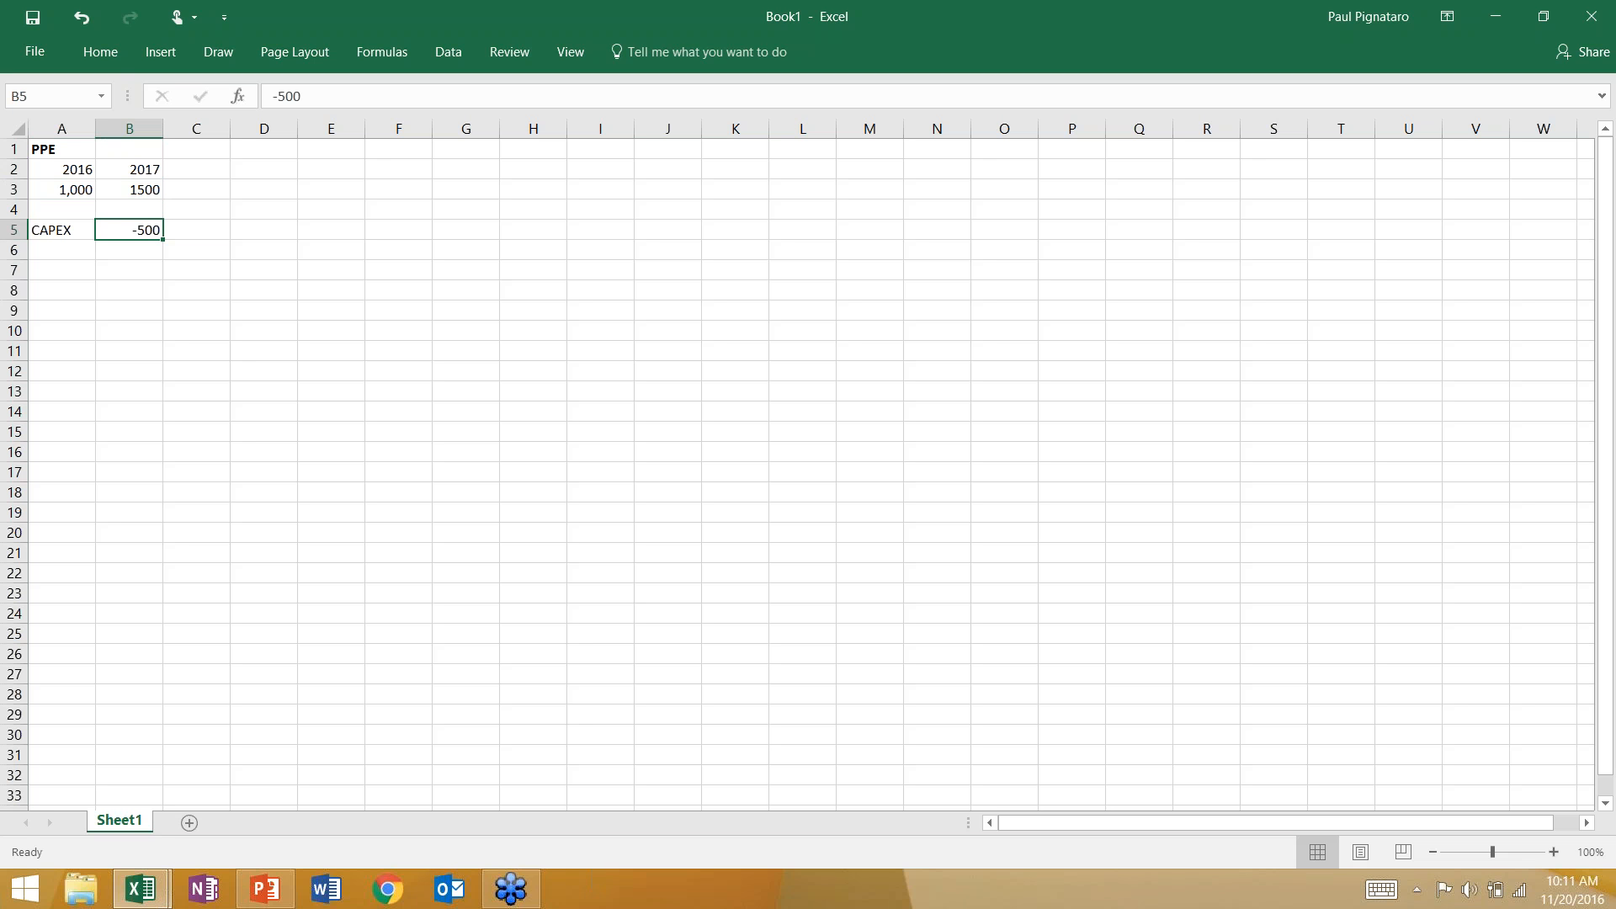
type("-600")
key("Return")
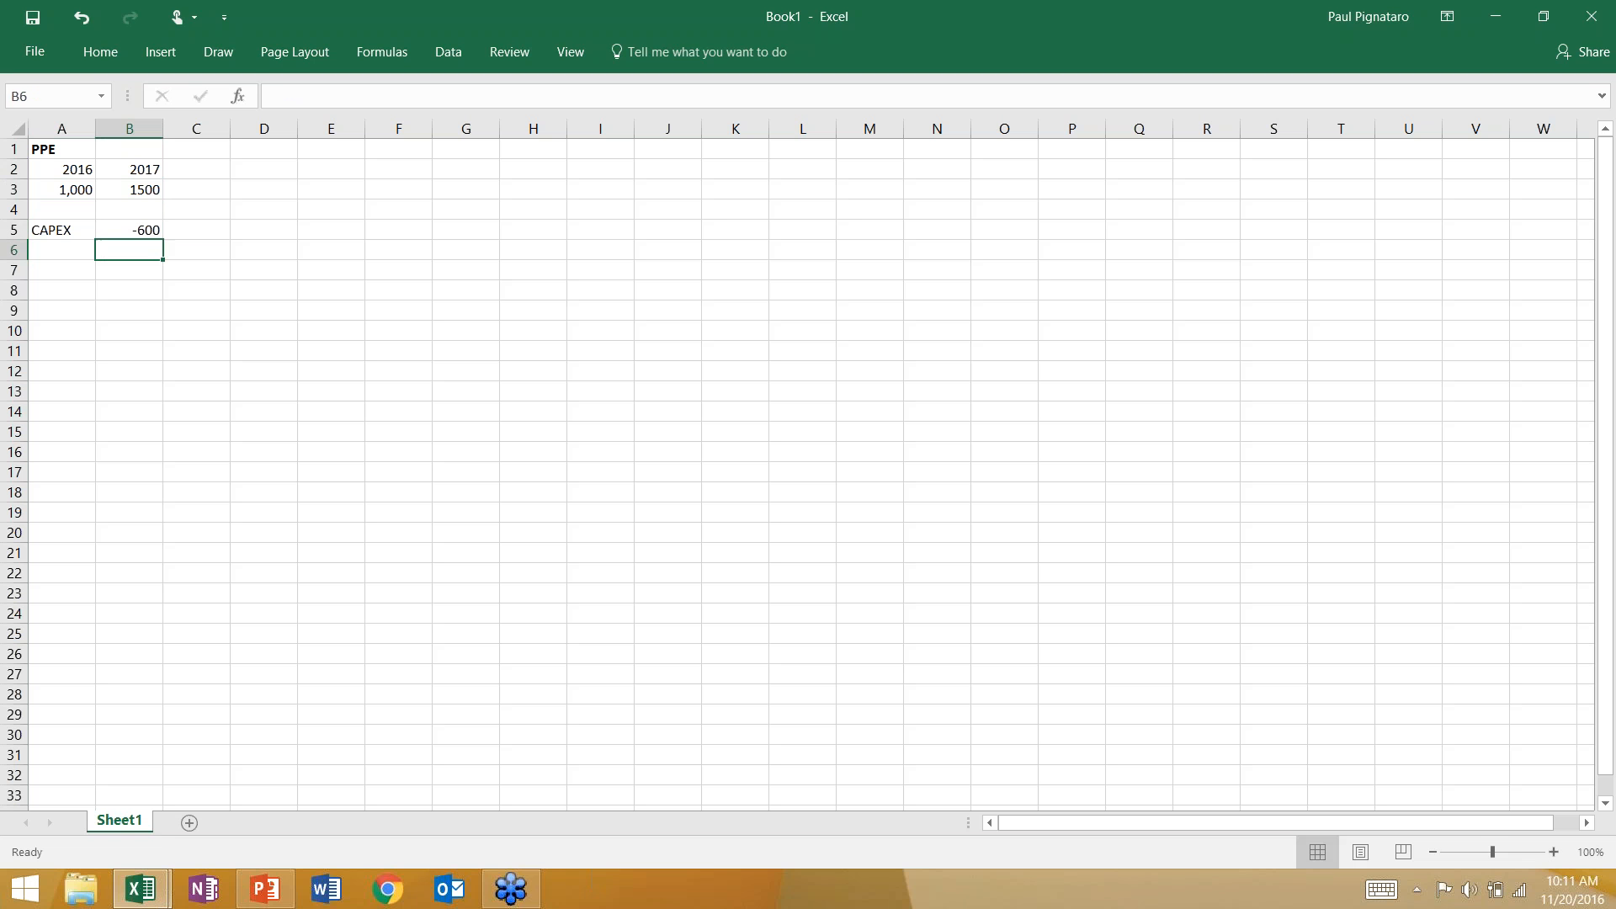
Add a Dep label in cell A6 with a value of 100 under 2017.
key("Left")
type("Dep")
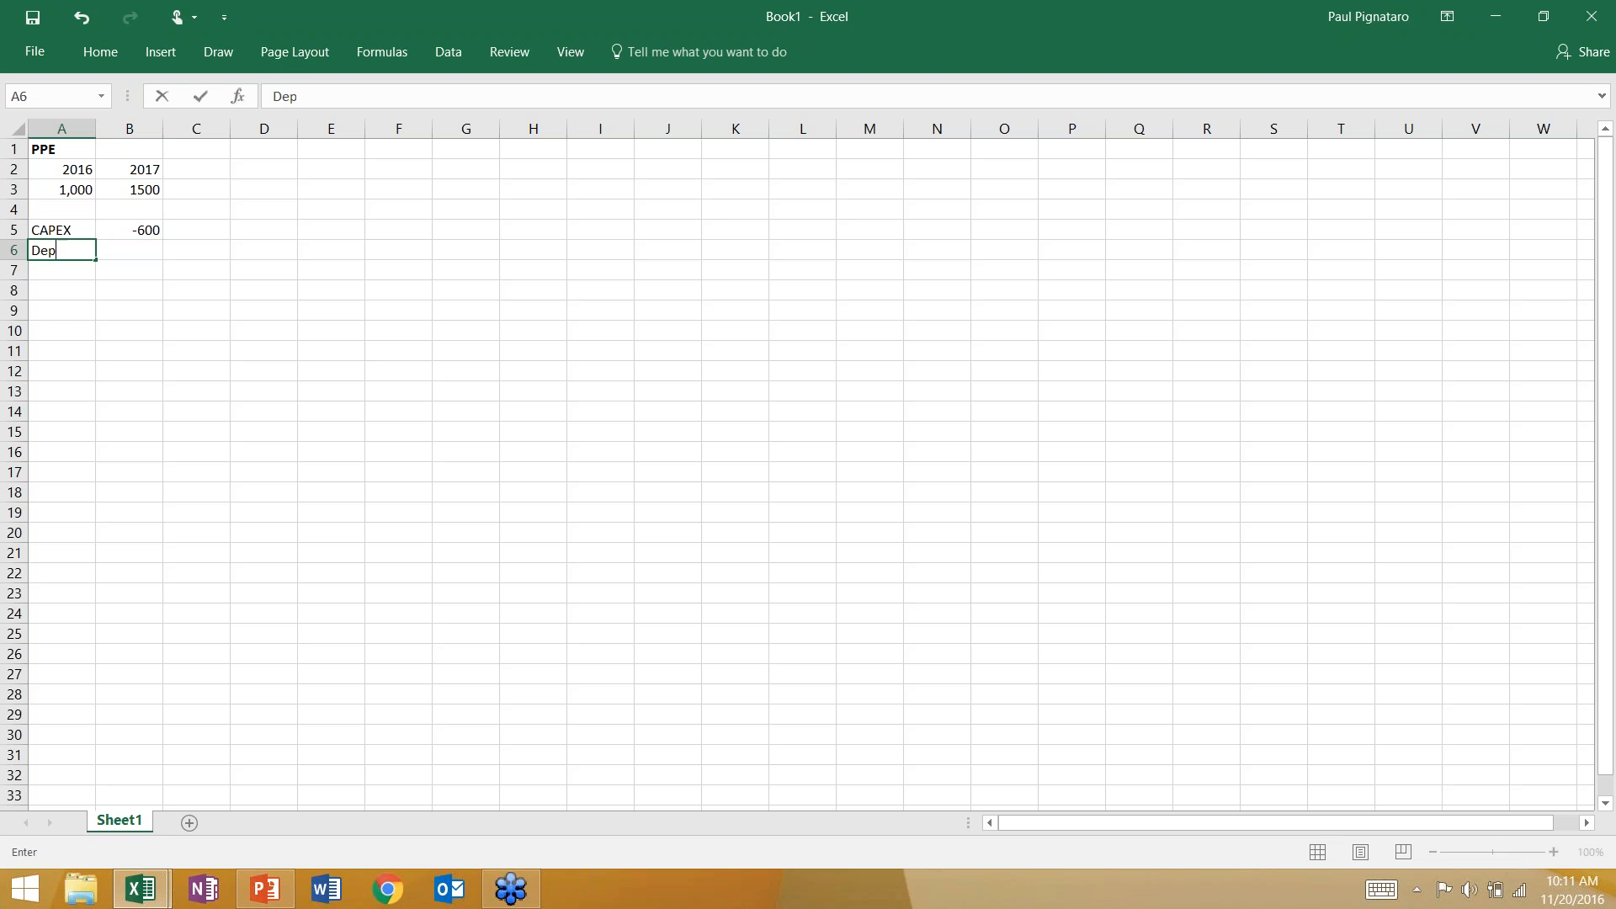
key("Tab")
type("-50")
key("BackSpace")
key("BackSpace")
key("BackSpace")
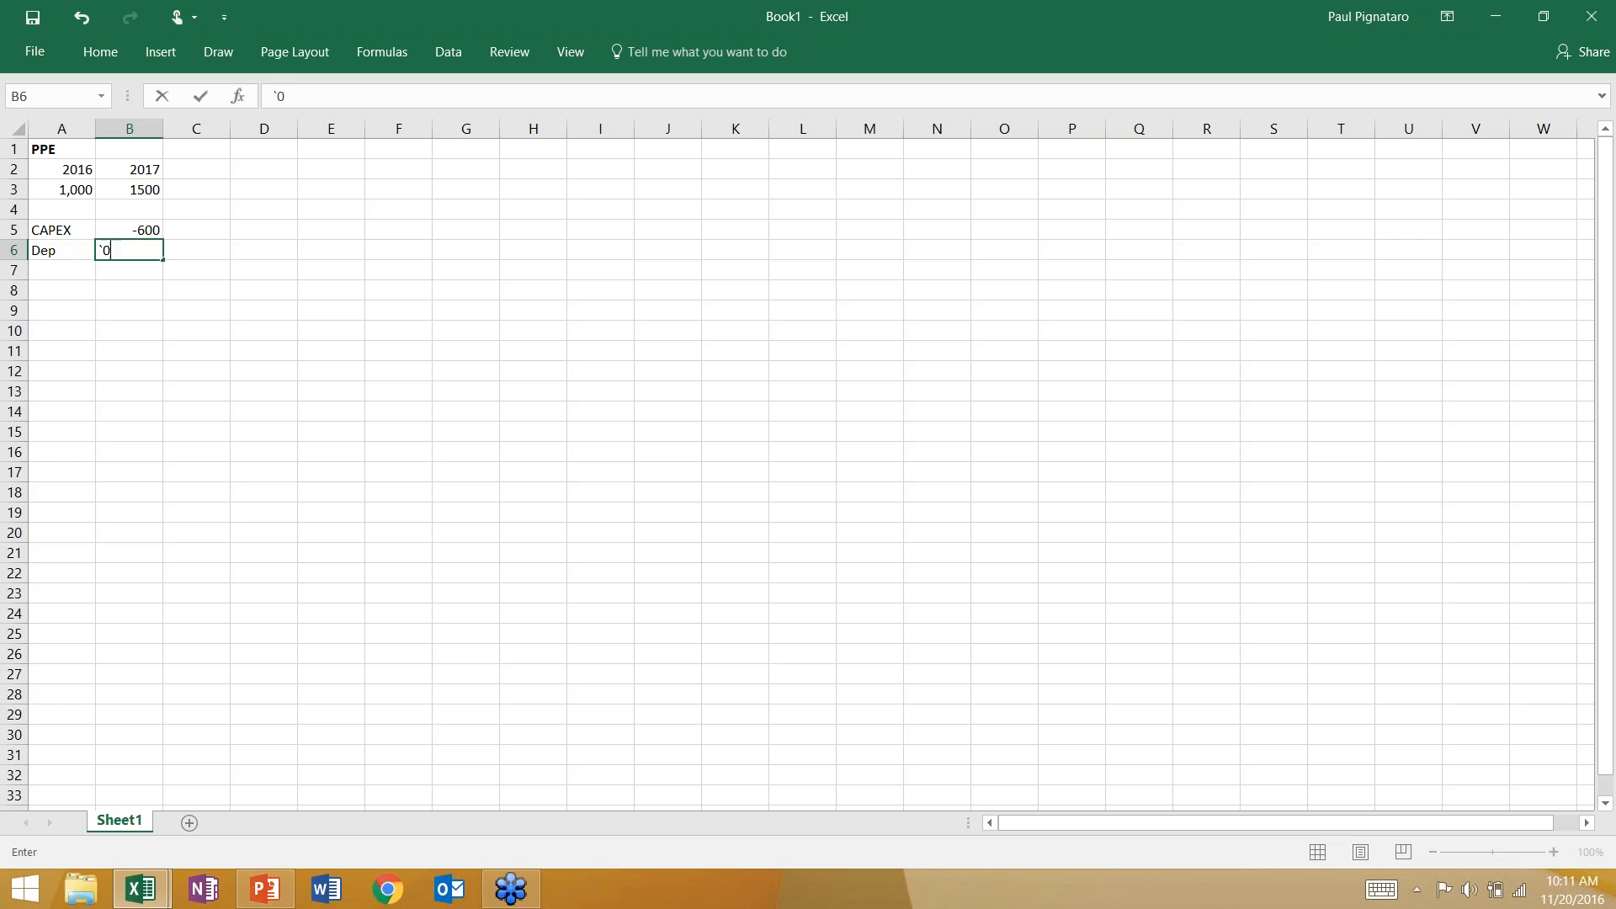
type("100")
key("Return")
Review the CAPEX and Dep values against the 2016 and 2017 PPE balances.
key("Up")
key("Up")
key("Up")
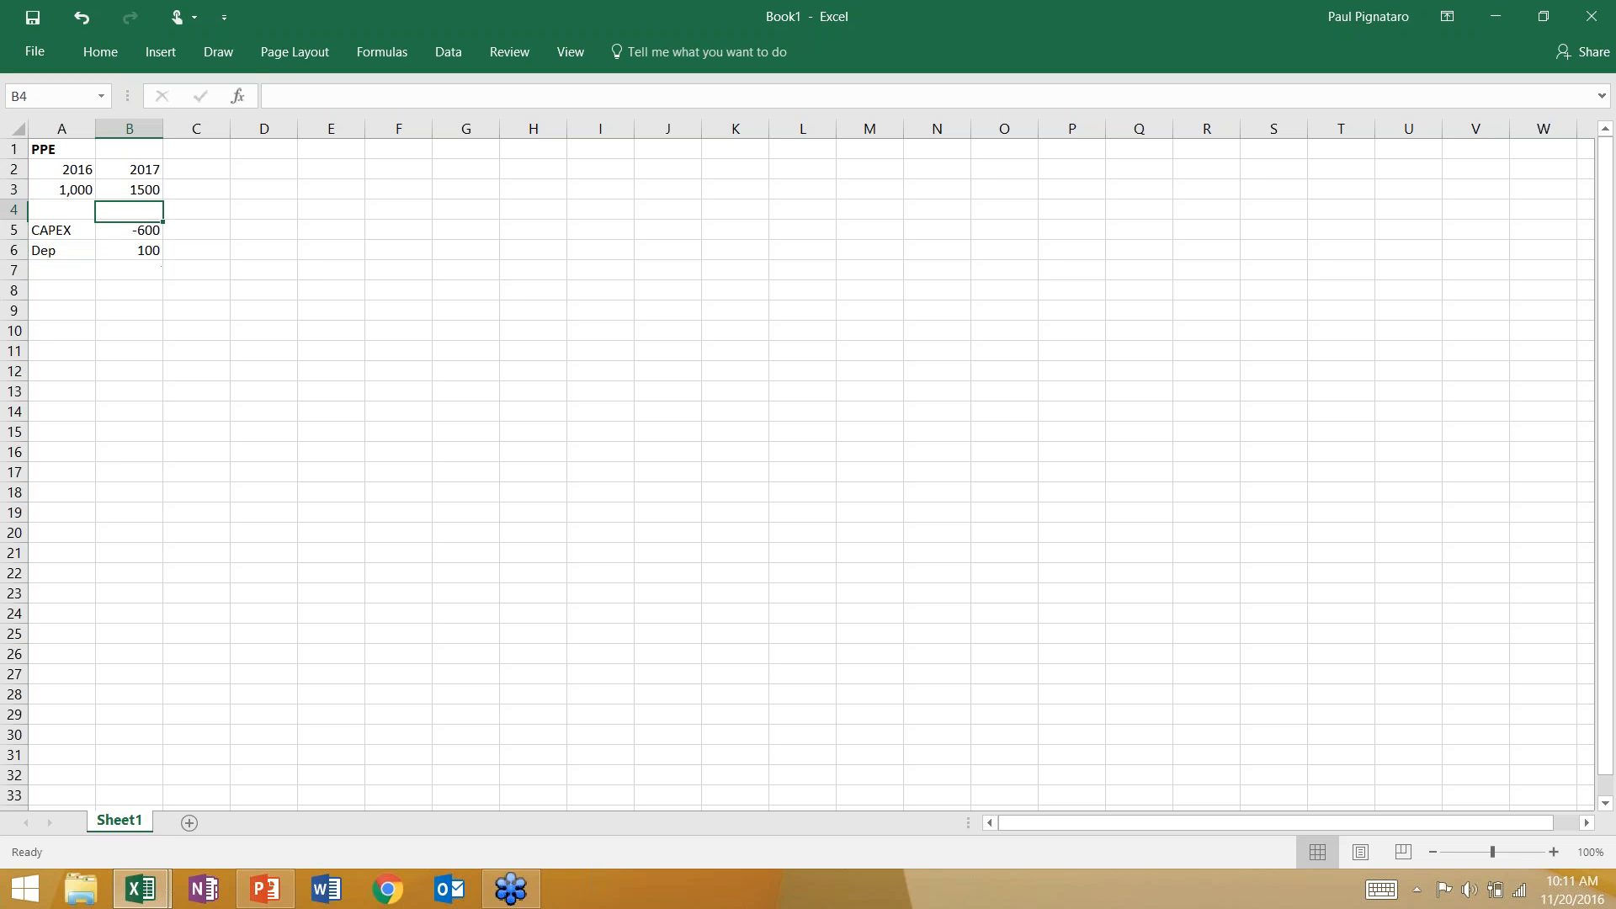
key("Down")
key("Down")
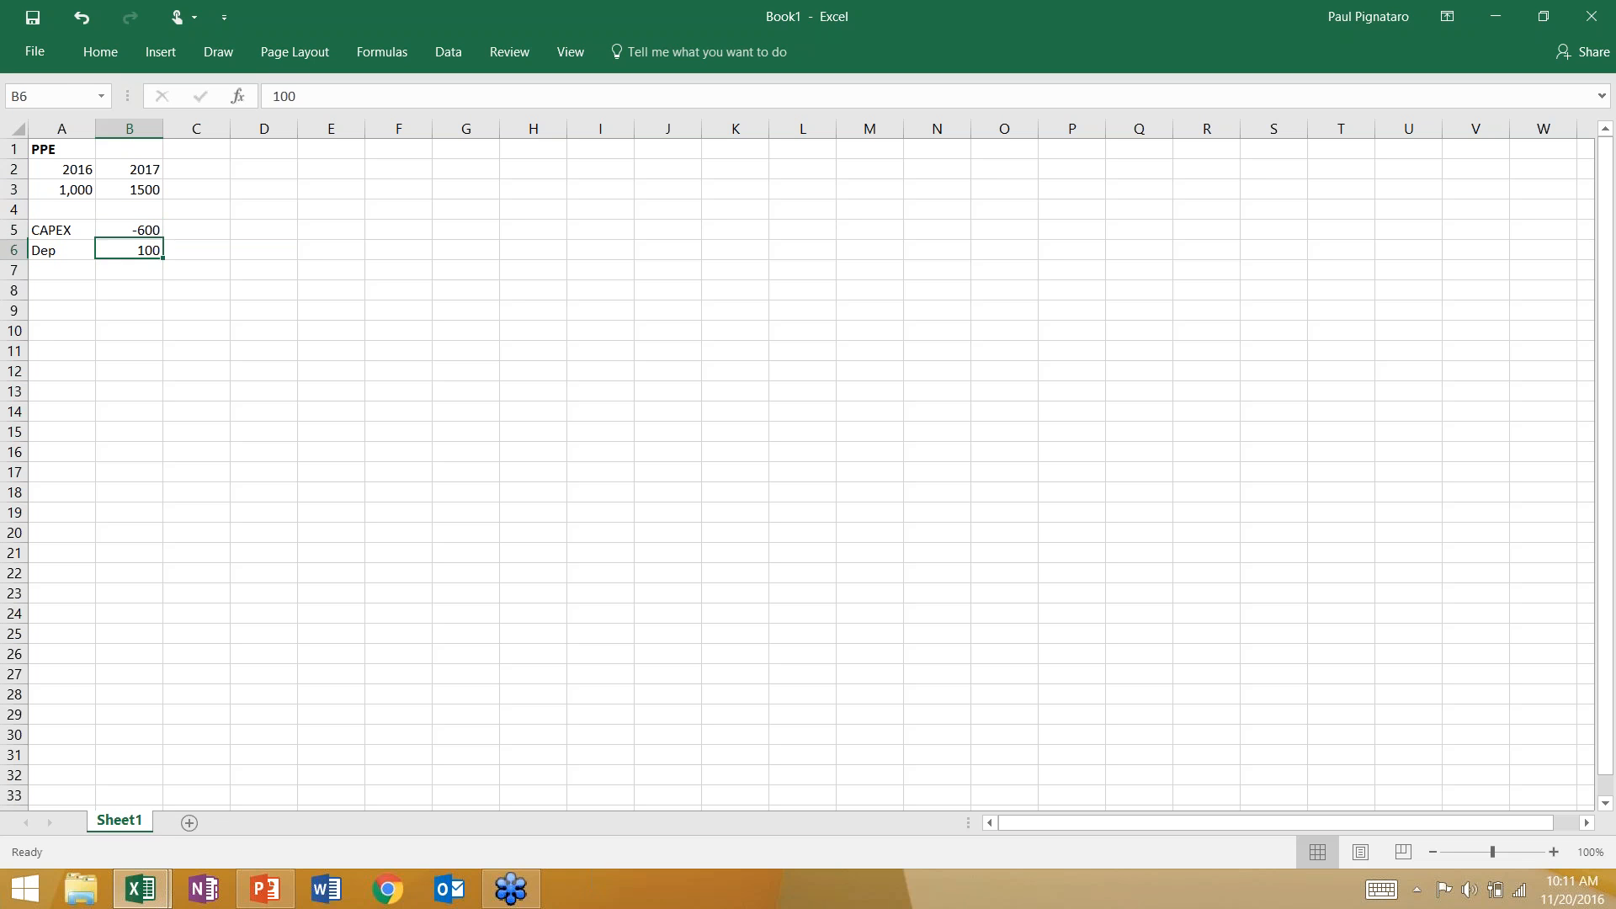
key("Up")
key("Left")
key("Up")
key("Up")
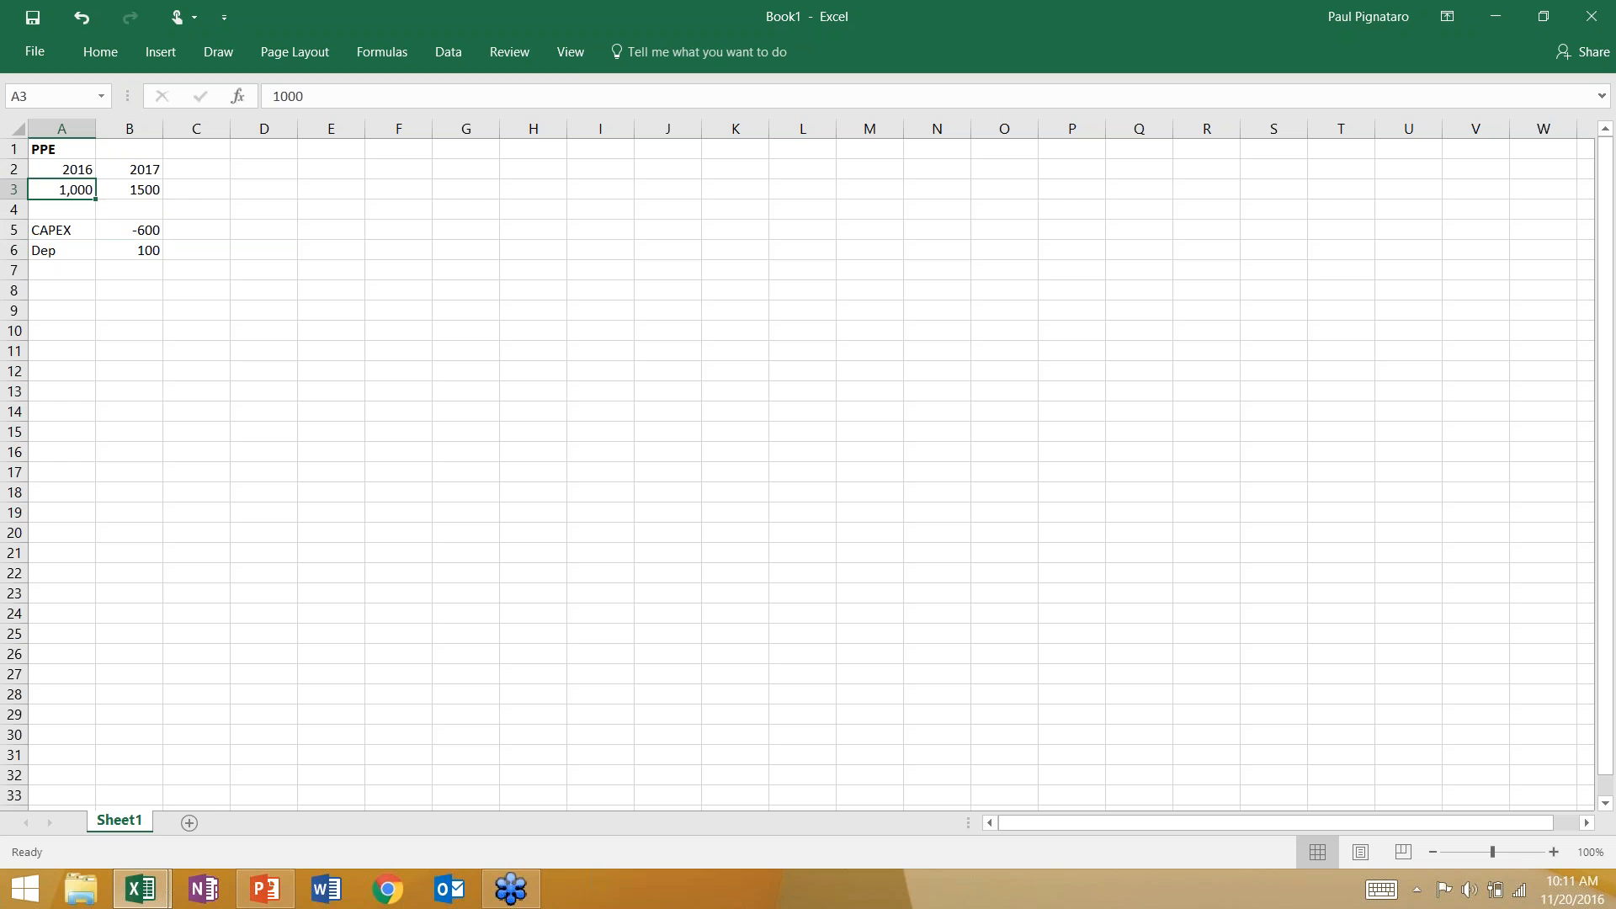
key("shift+Right")
key("Right")
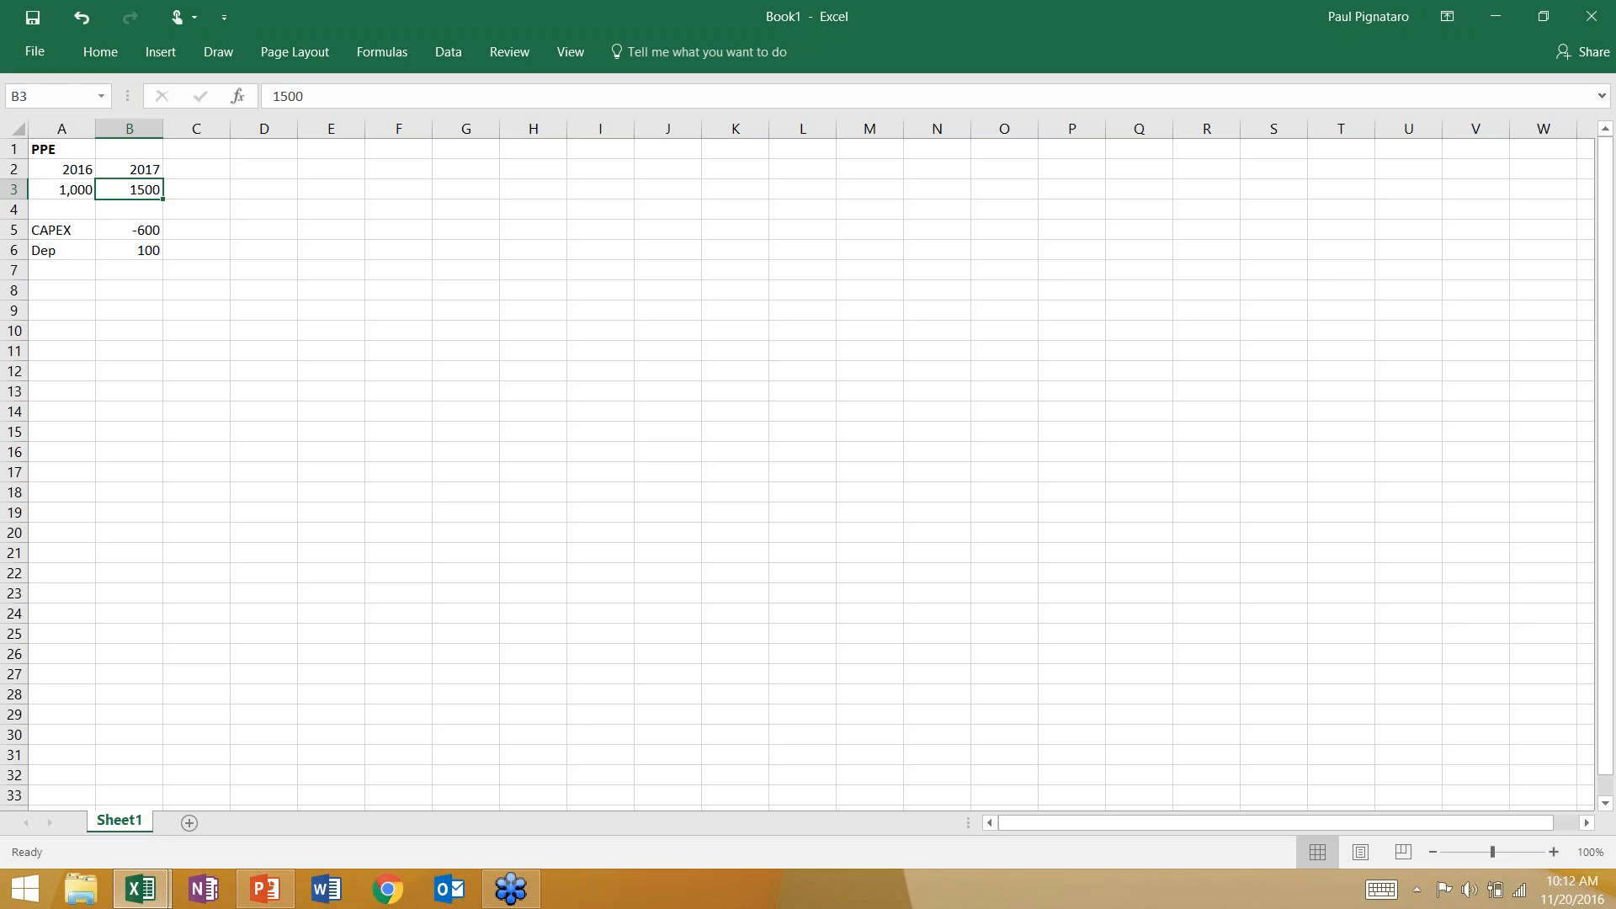
Revisit the CAPEX row, and return to the "Cash Flow Drives the Balance Sheet" slide in PowerPoint.
key("Down")
key("Down")
key("Left")
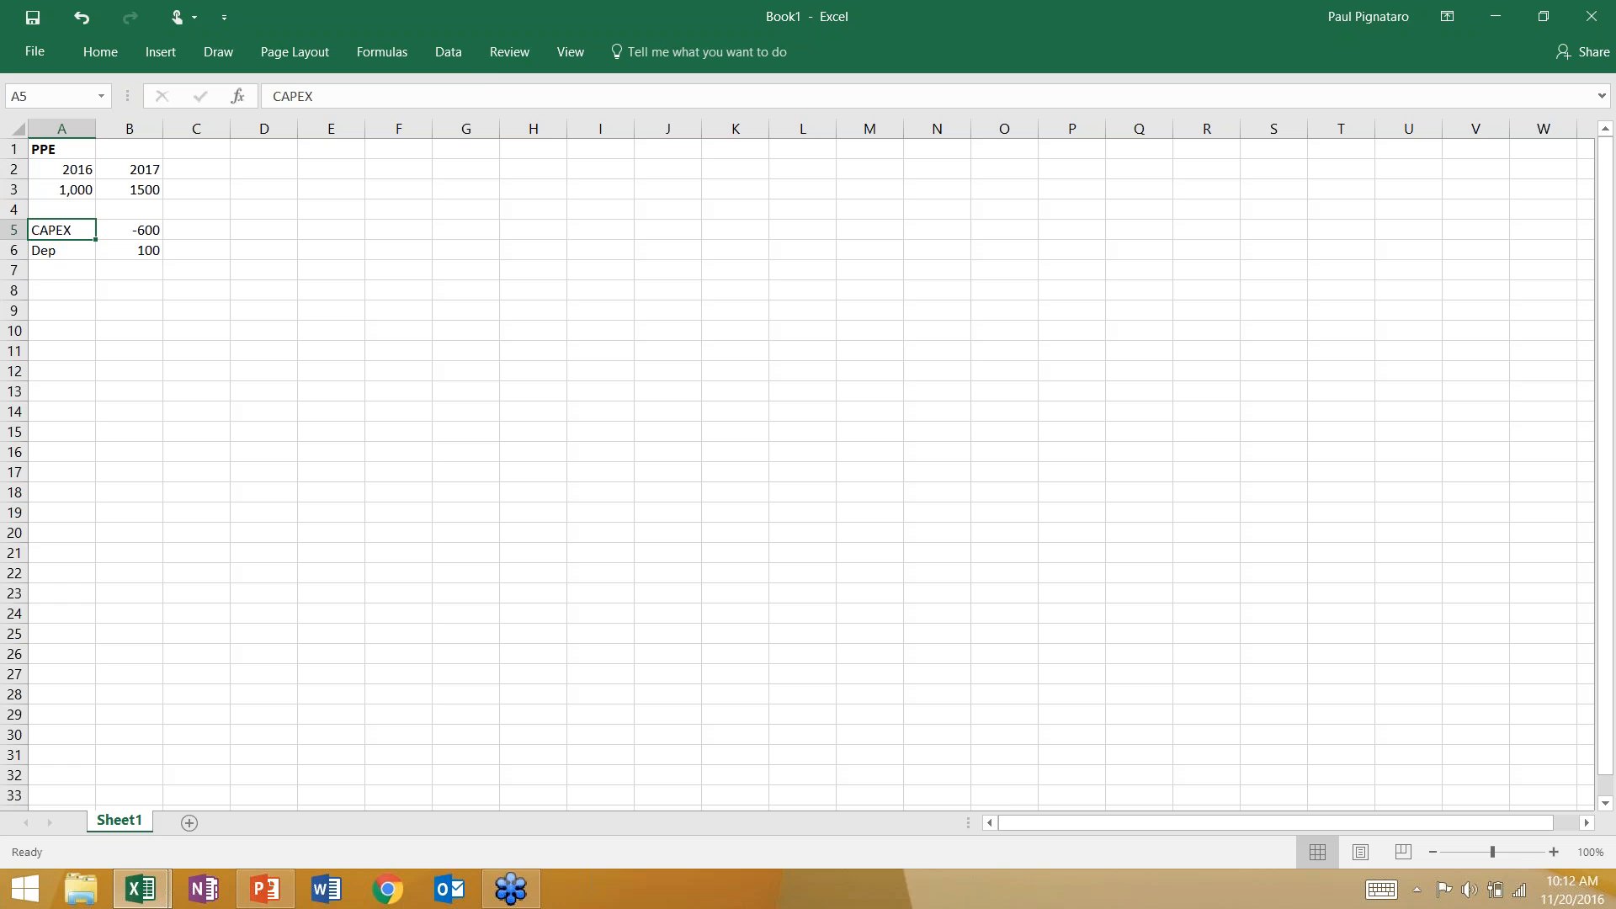
key("alt+Tab")
key("alt+Tab")
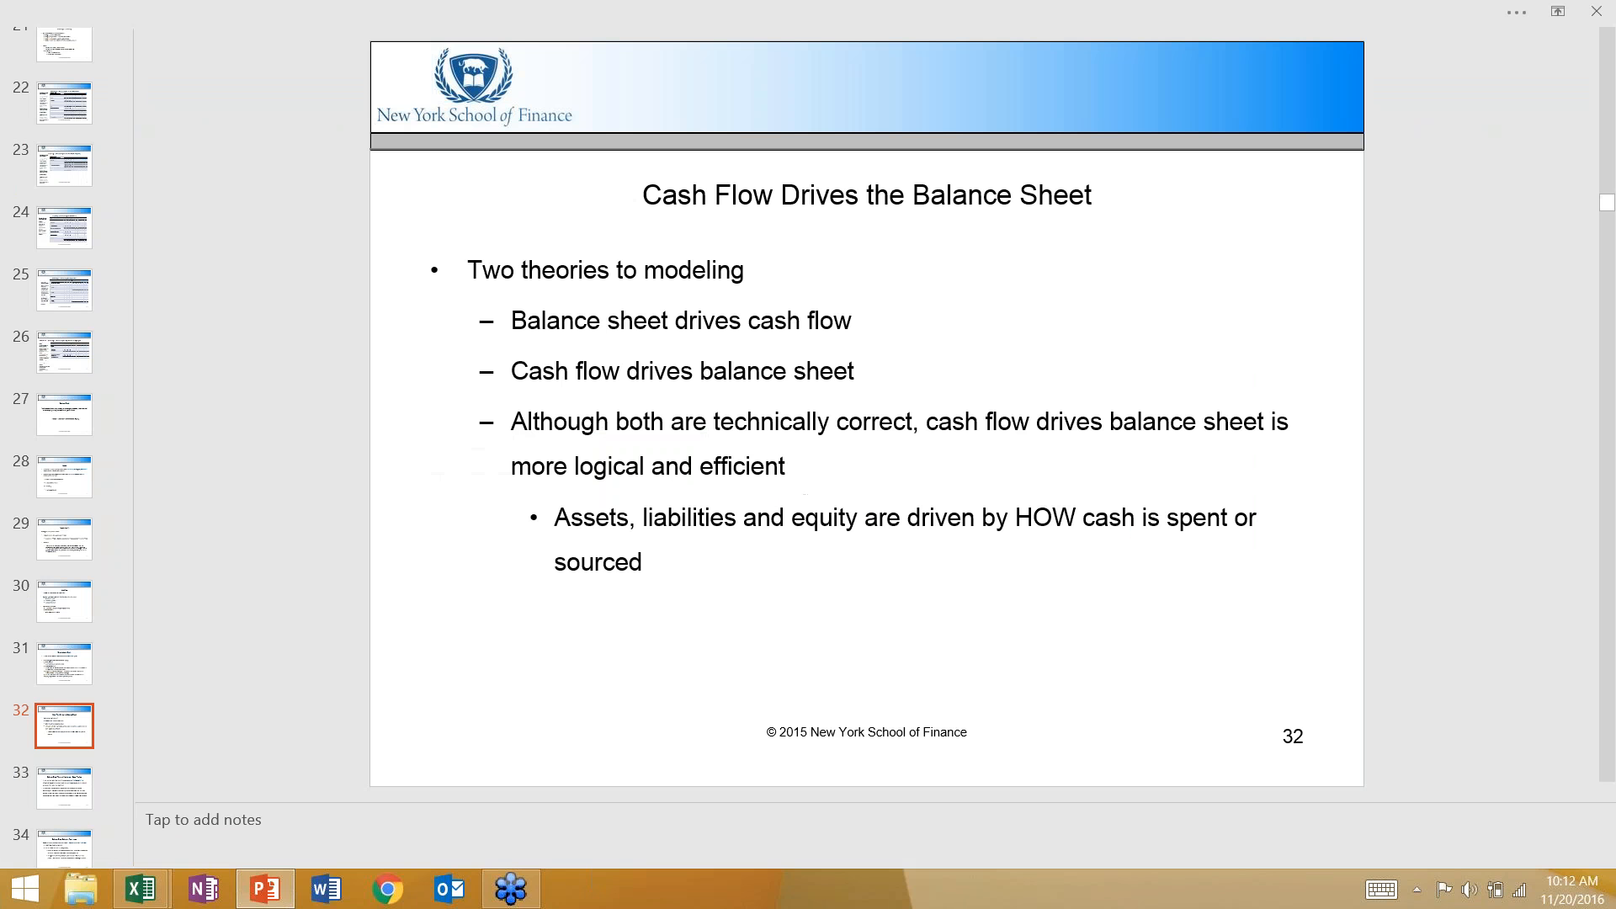
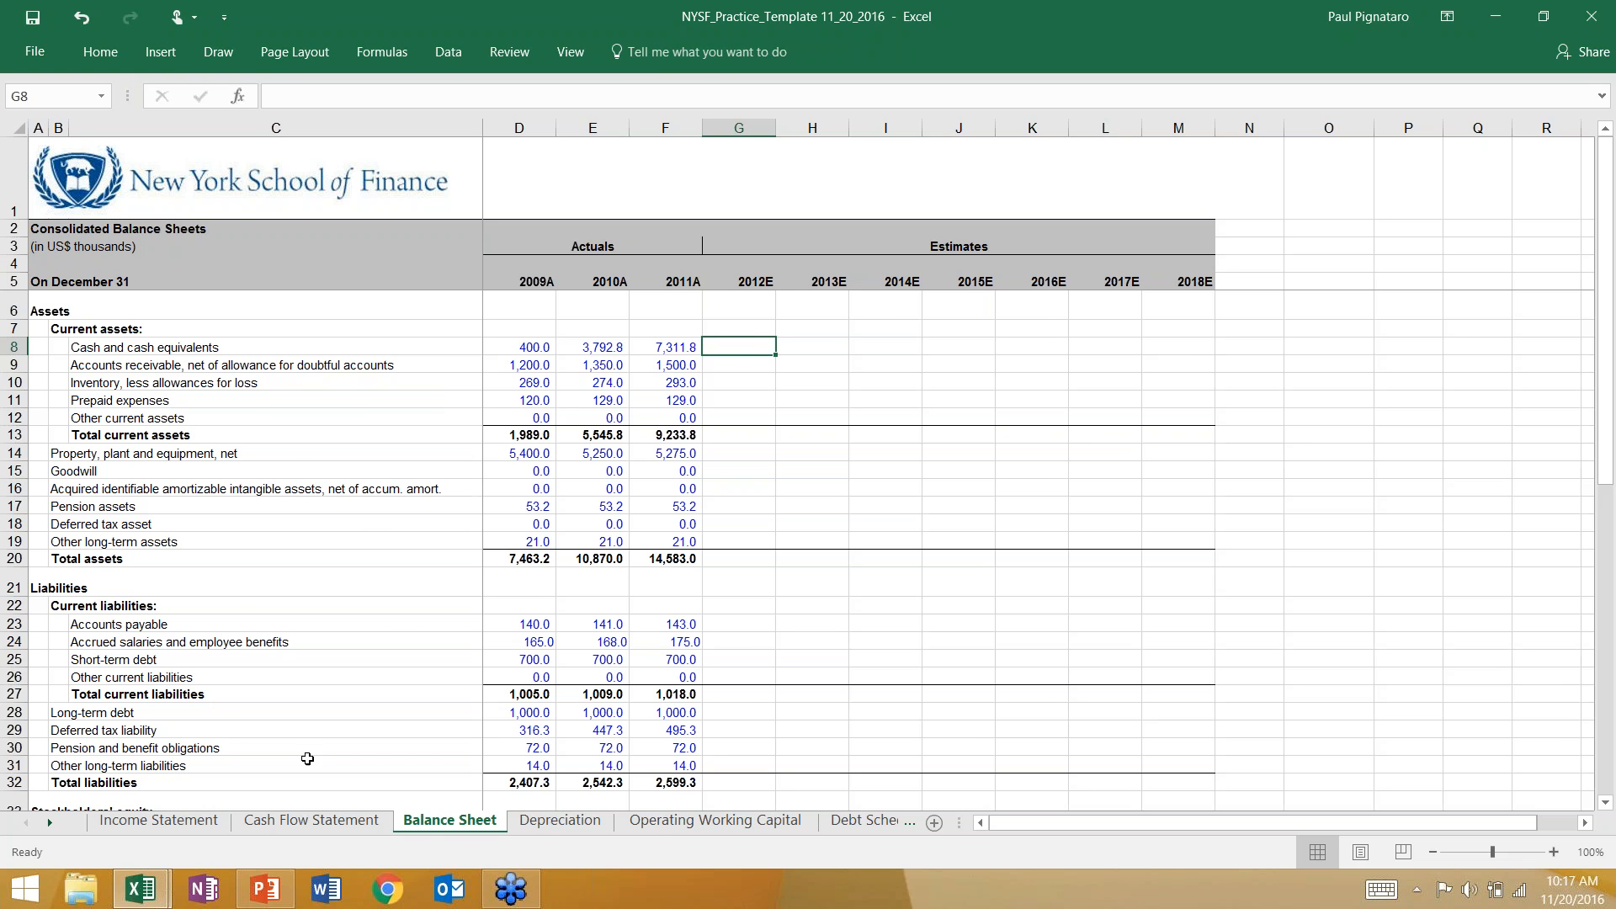
Check the 2012E total change in cash on the Cash Flow Statement sheet, and return to the Balance Sheet.
left_click(312, 820)
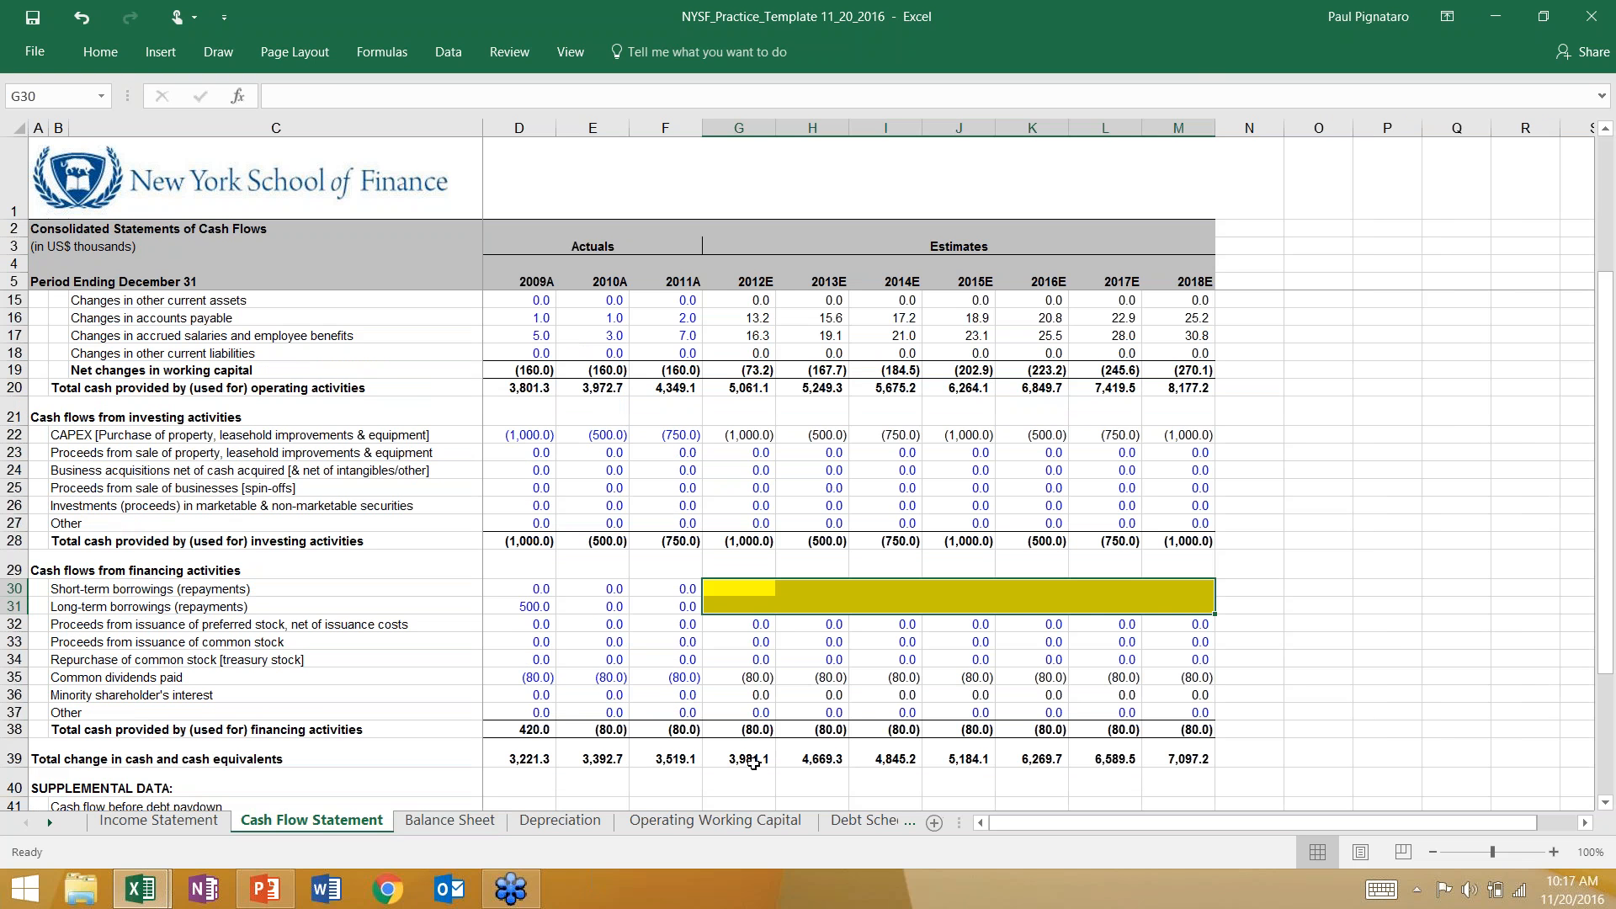
left_click(754, 760)
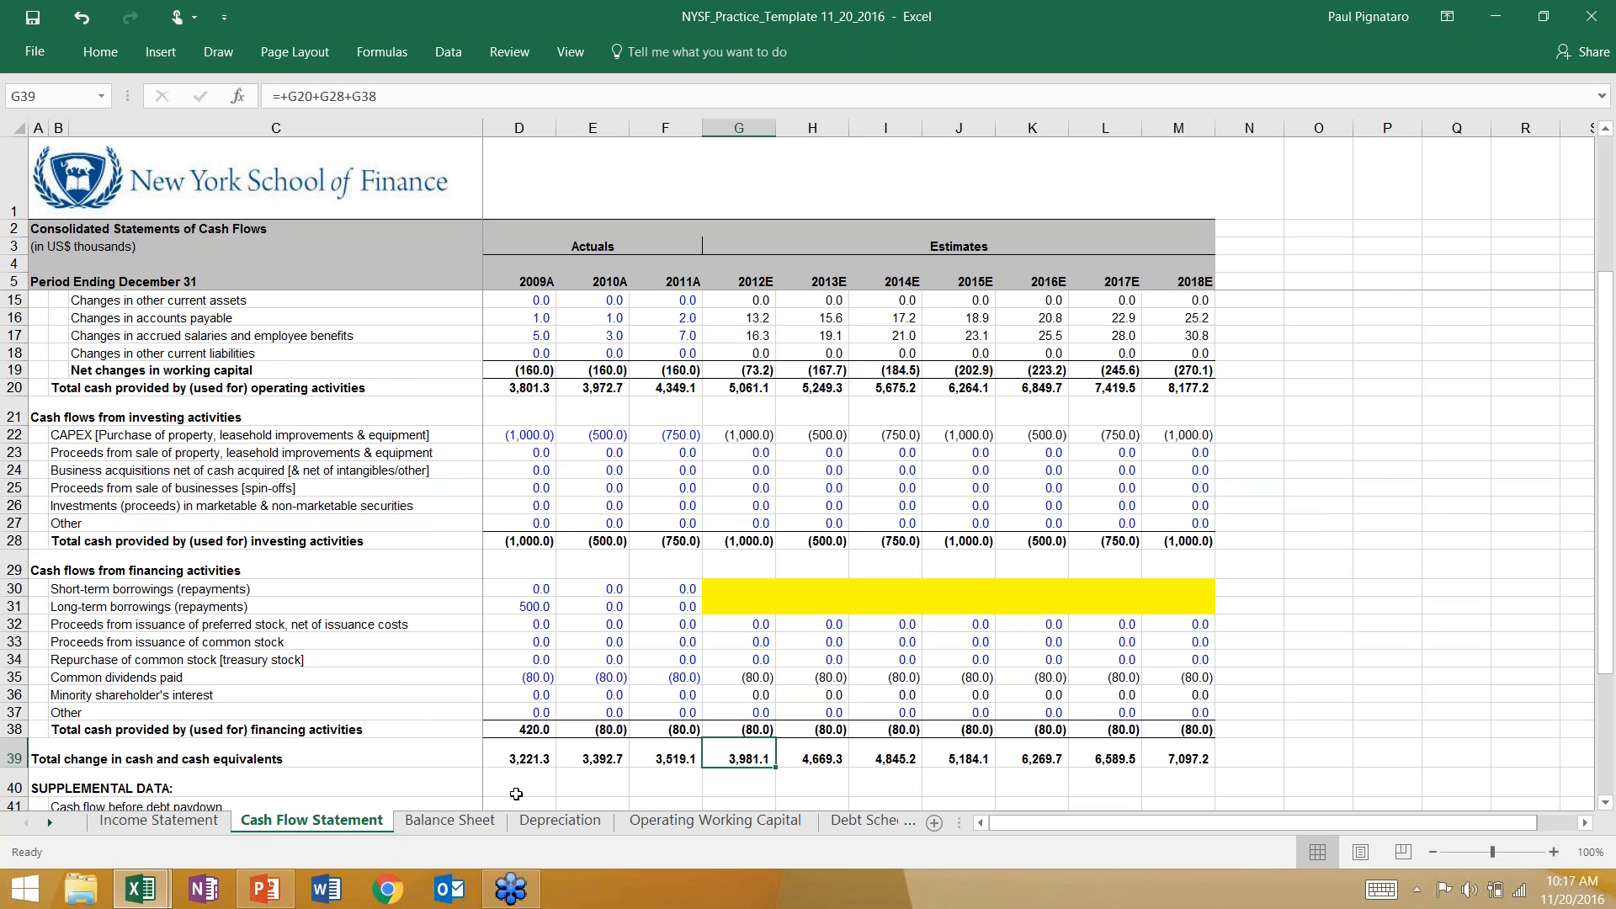
left_click(449, 820)
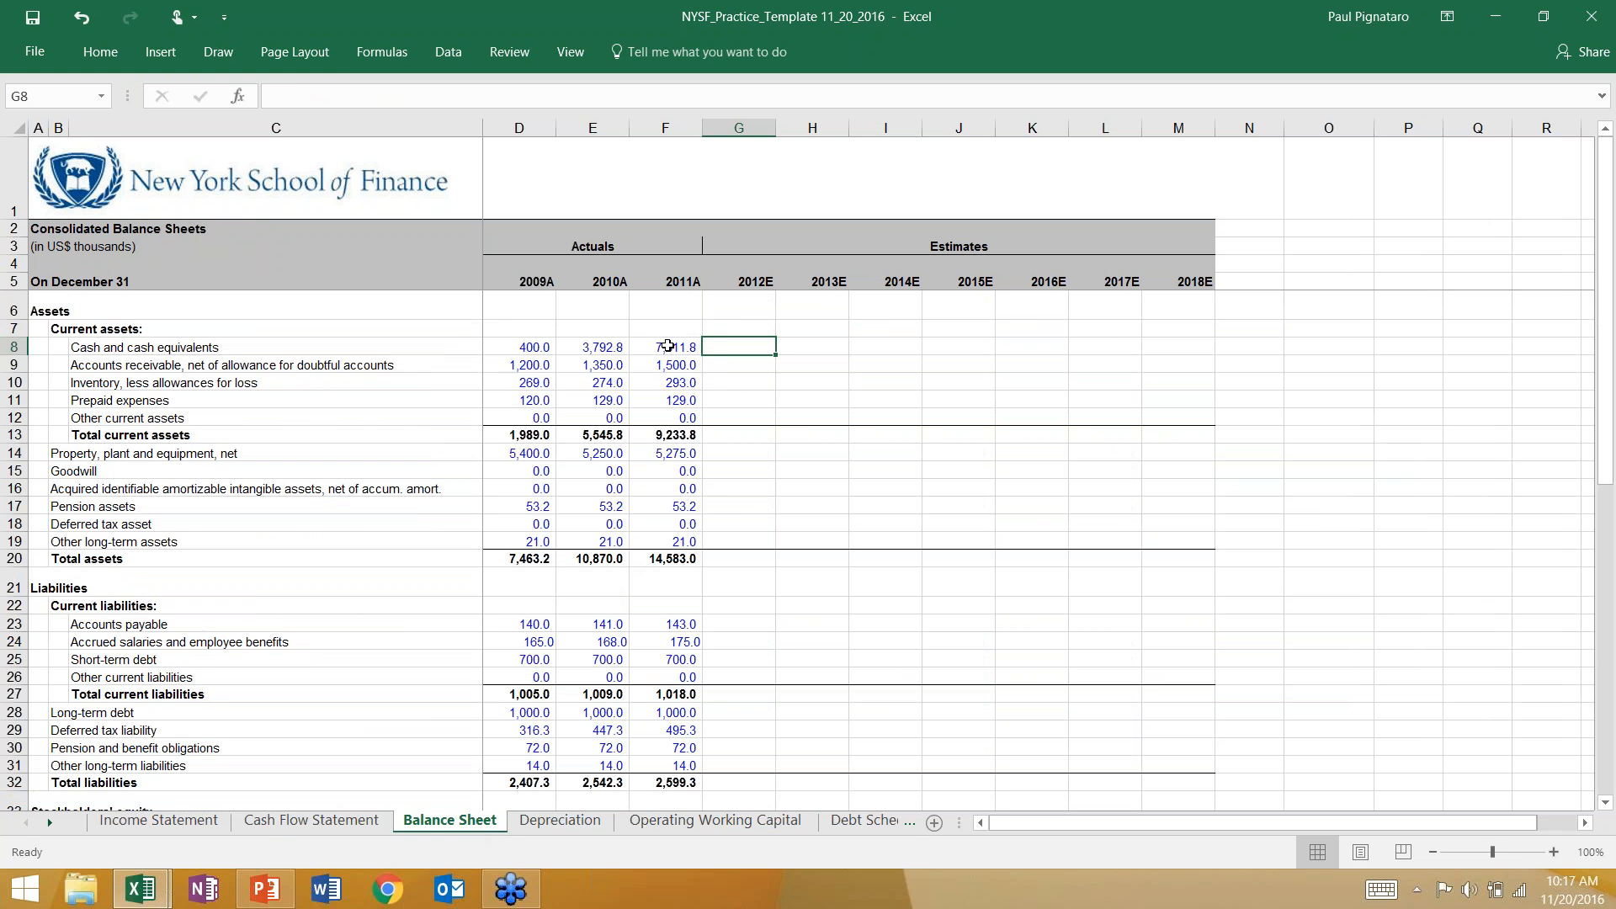
Enter the 2012E cash formula in G8 as =F8+'Cash Flow Statement'!G39:G39.
left_click(679, 348)
left_click(726, 349)
type("=")
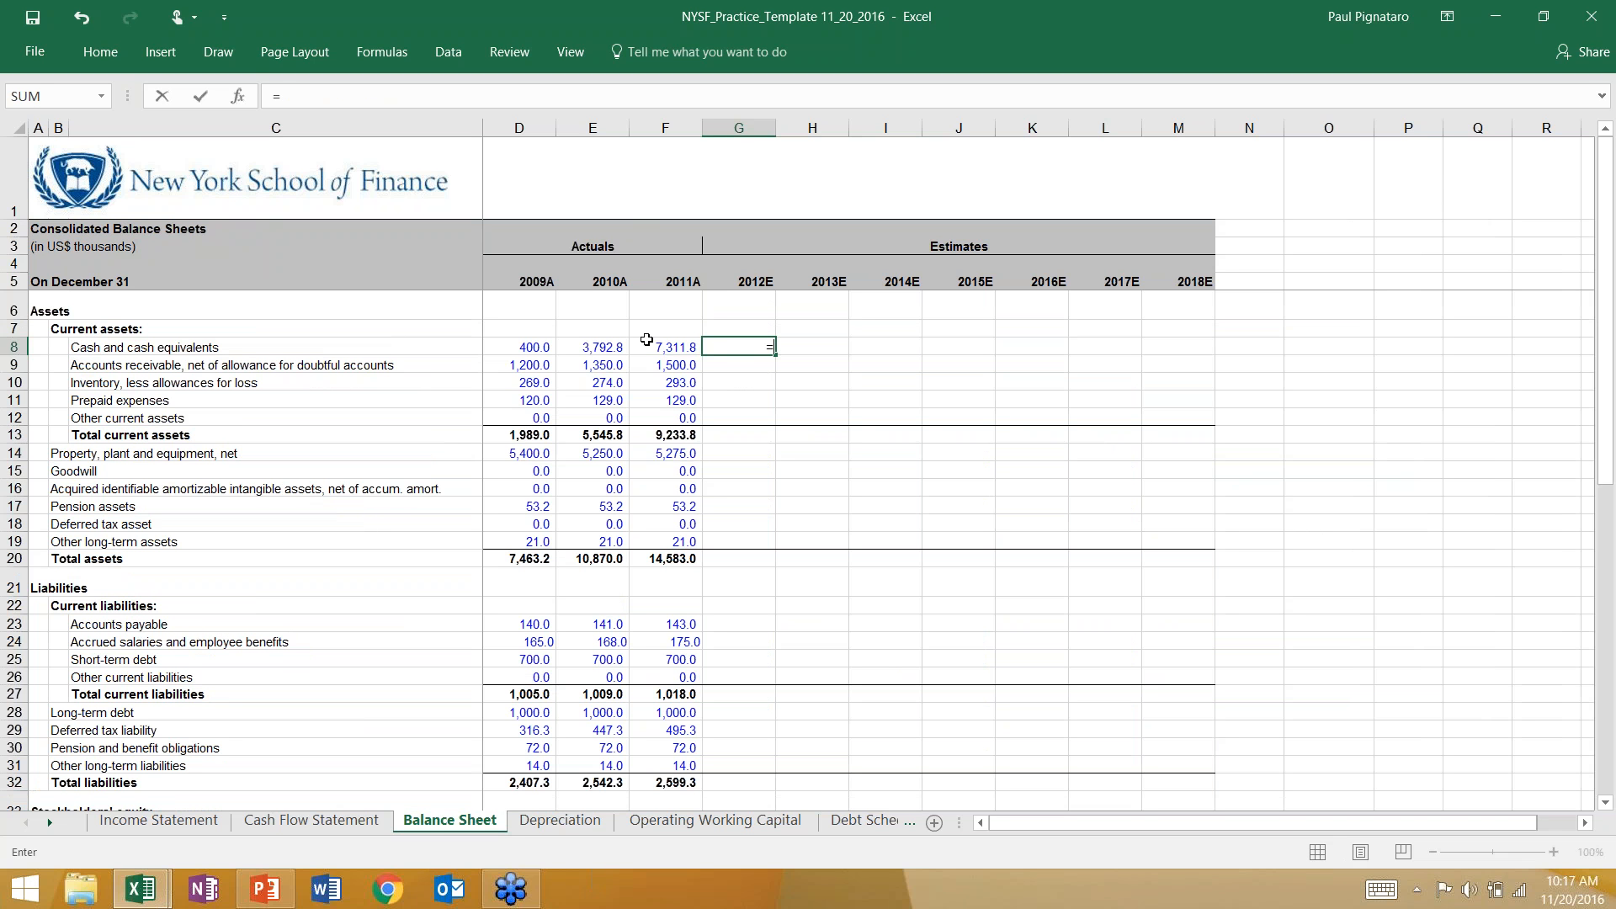
left_click(650, 345)
type("+")
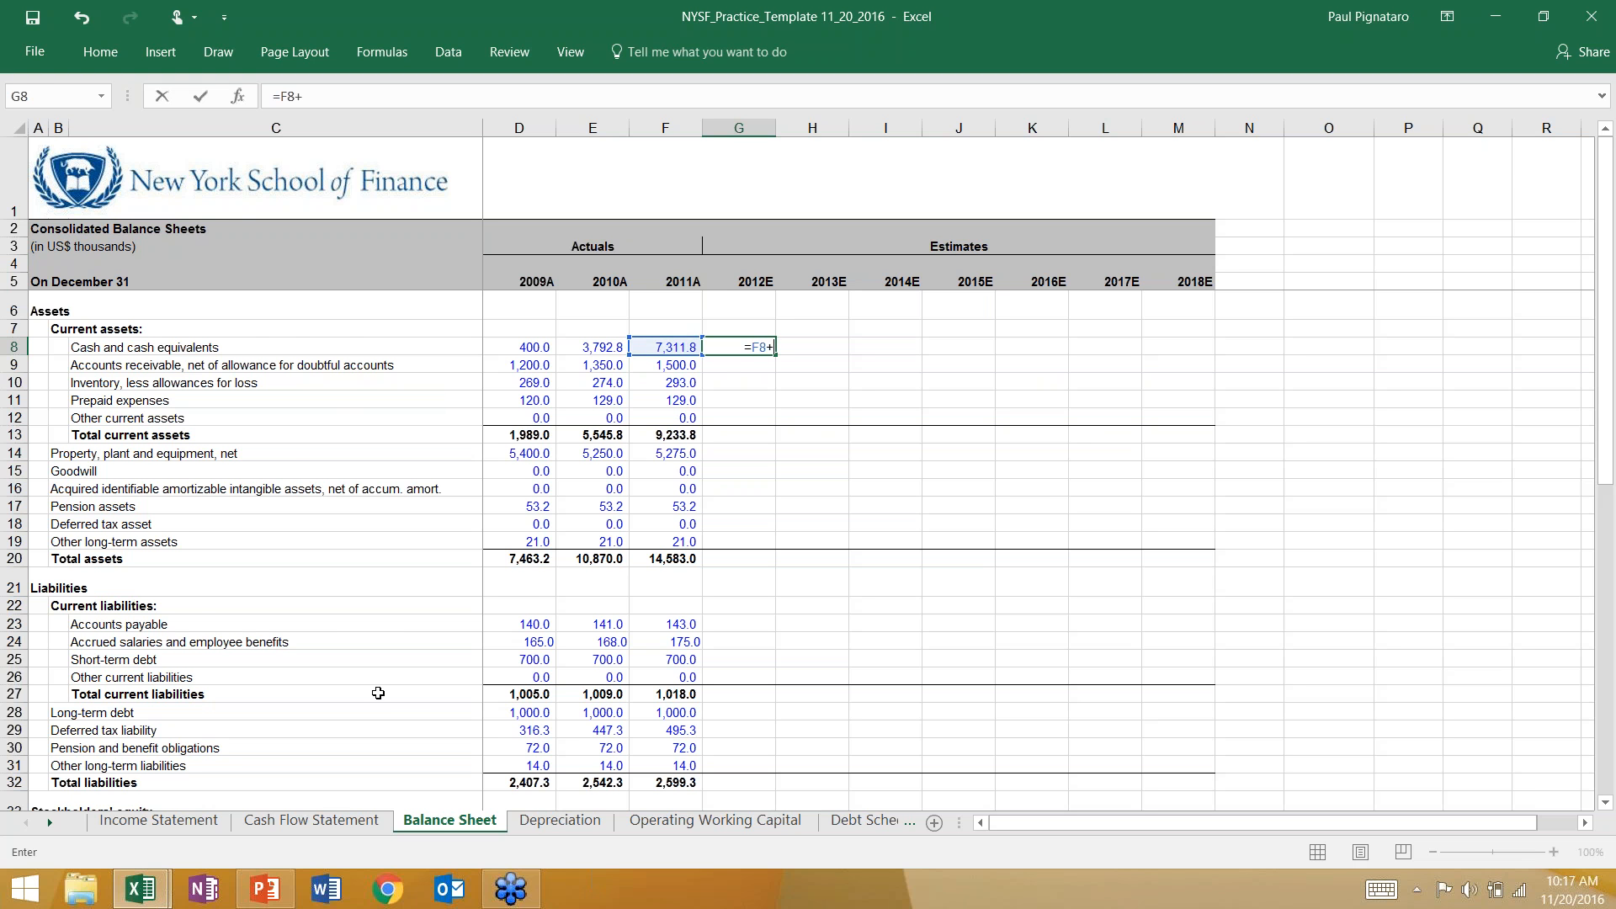
left_click(328, 821)
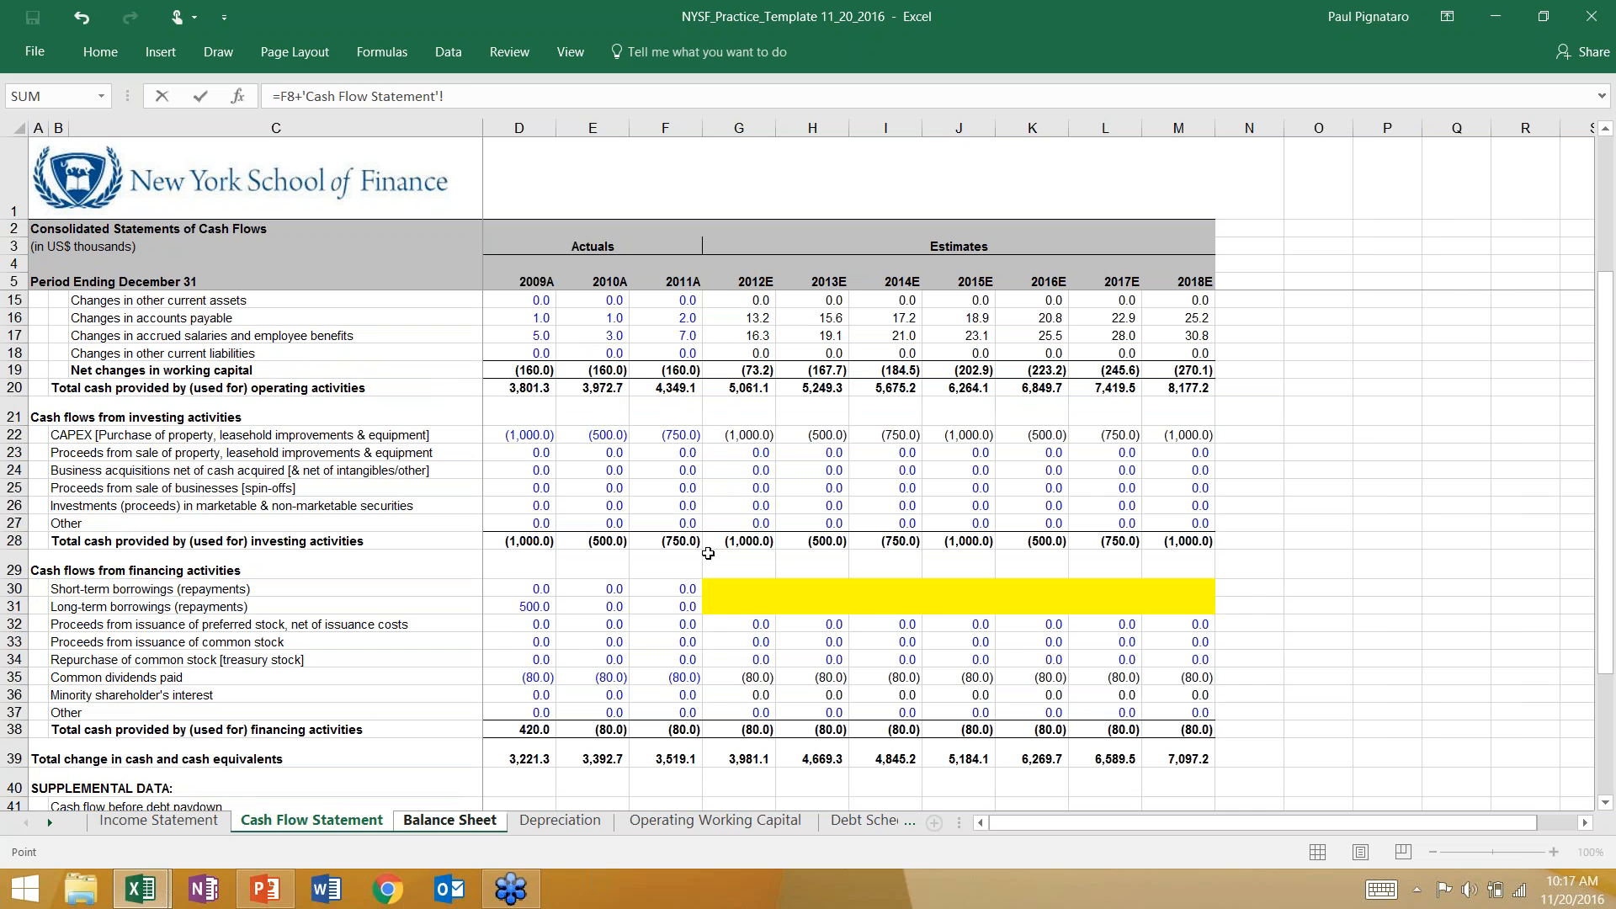
left_click(734, 756)
type(":")
key("Return")
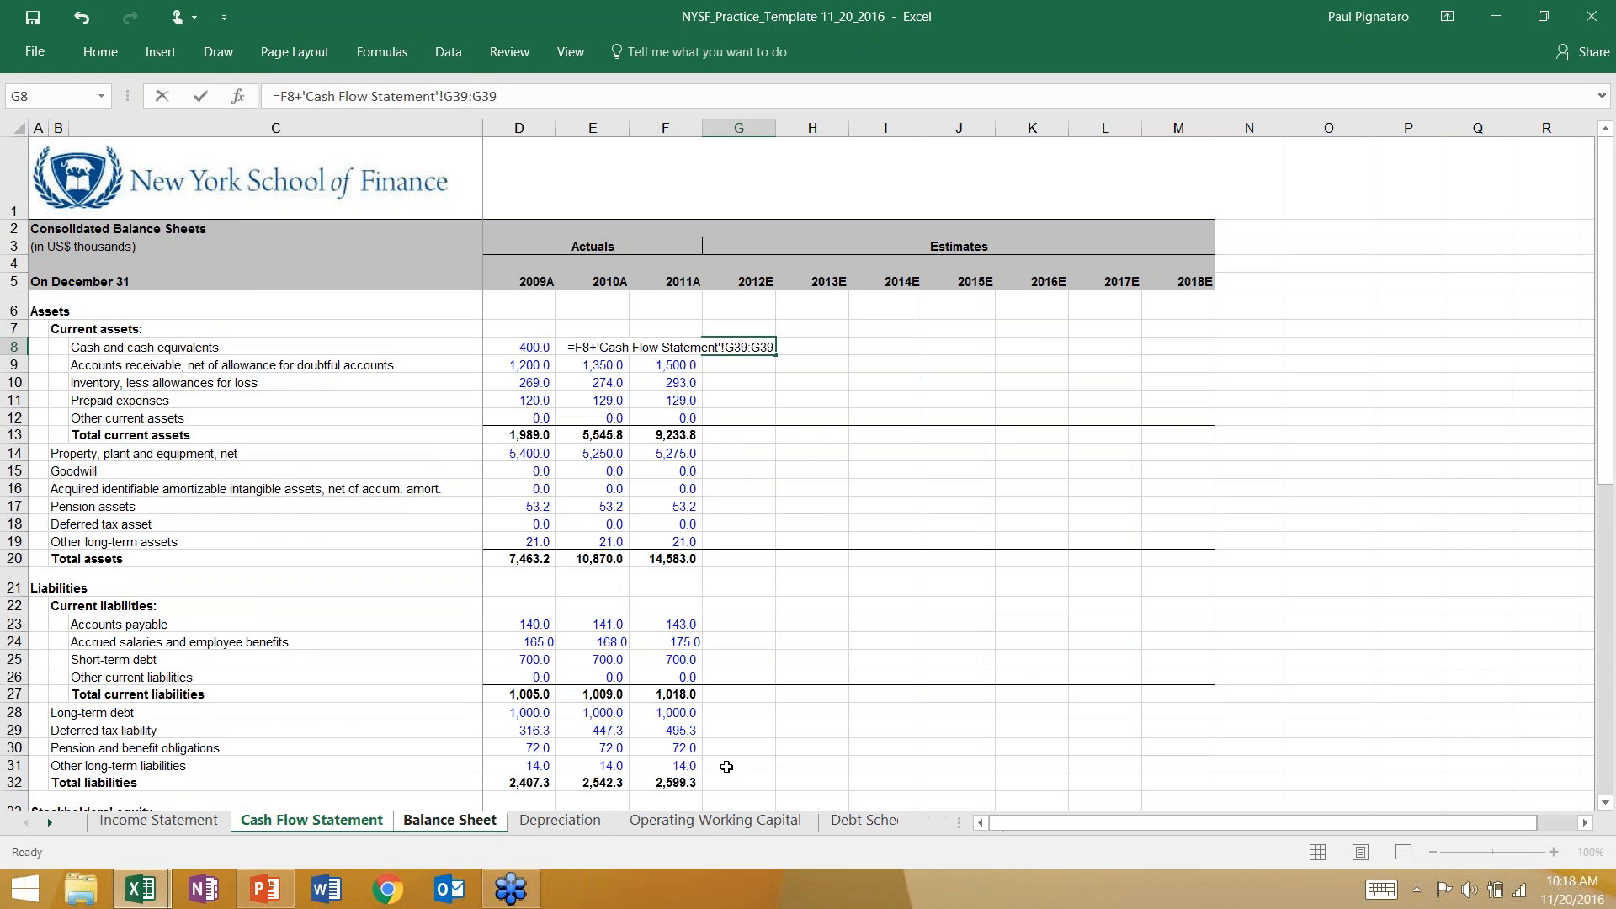
Correct the 2012E cash formula in G8 to =F8+'Cash Flow Statement'!G39.
left_click(749, 348)
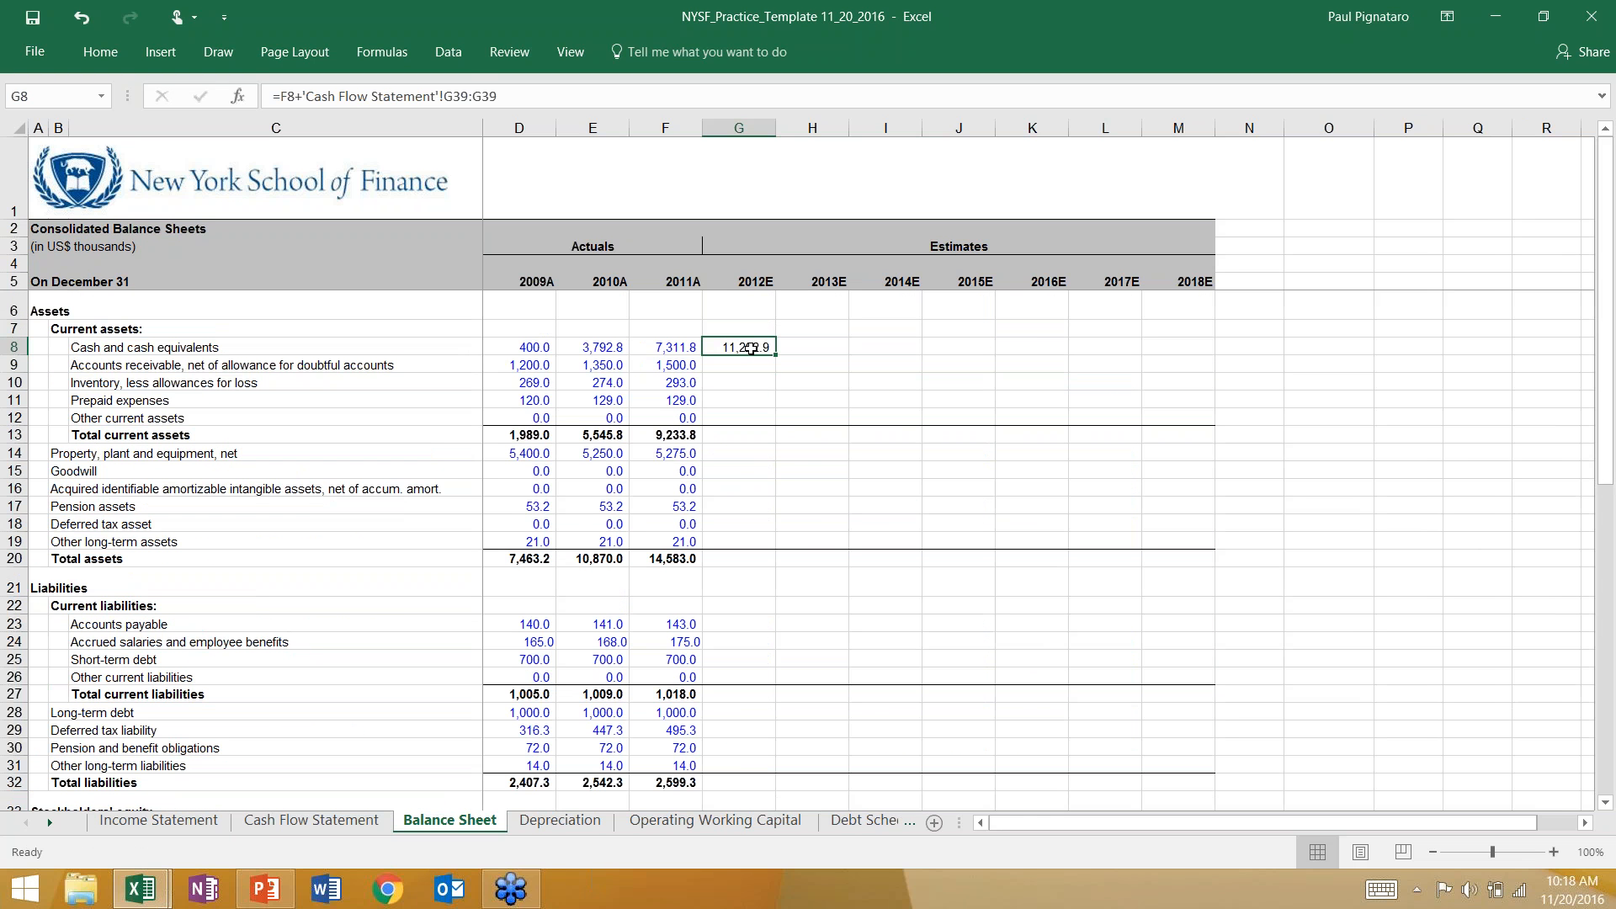
key("F2")
key("BackSpace")
key("BackSpace")
key("BackSpace")
key("BackSpace")
key("ctrl+Return")
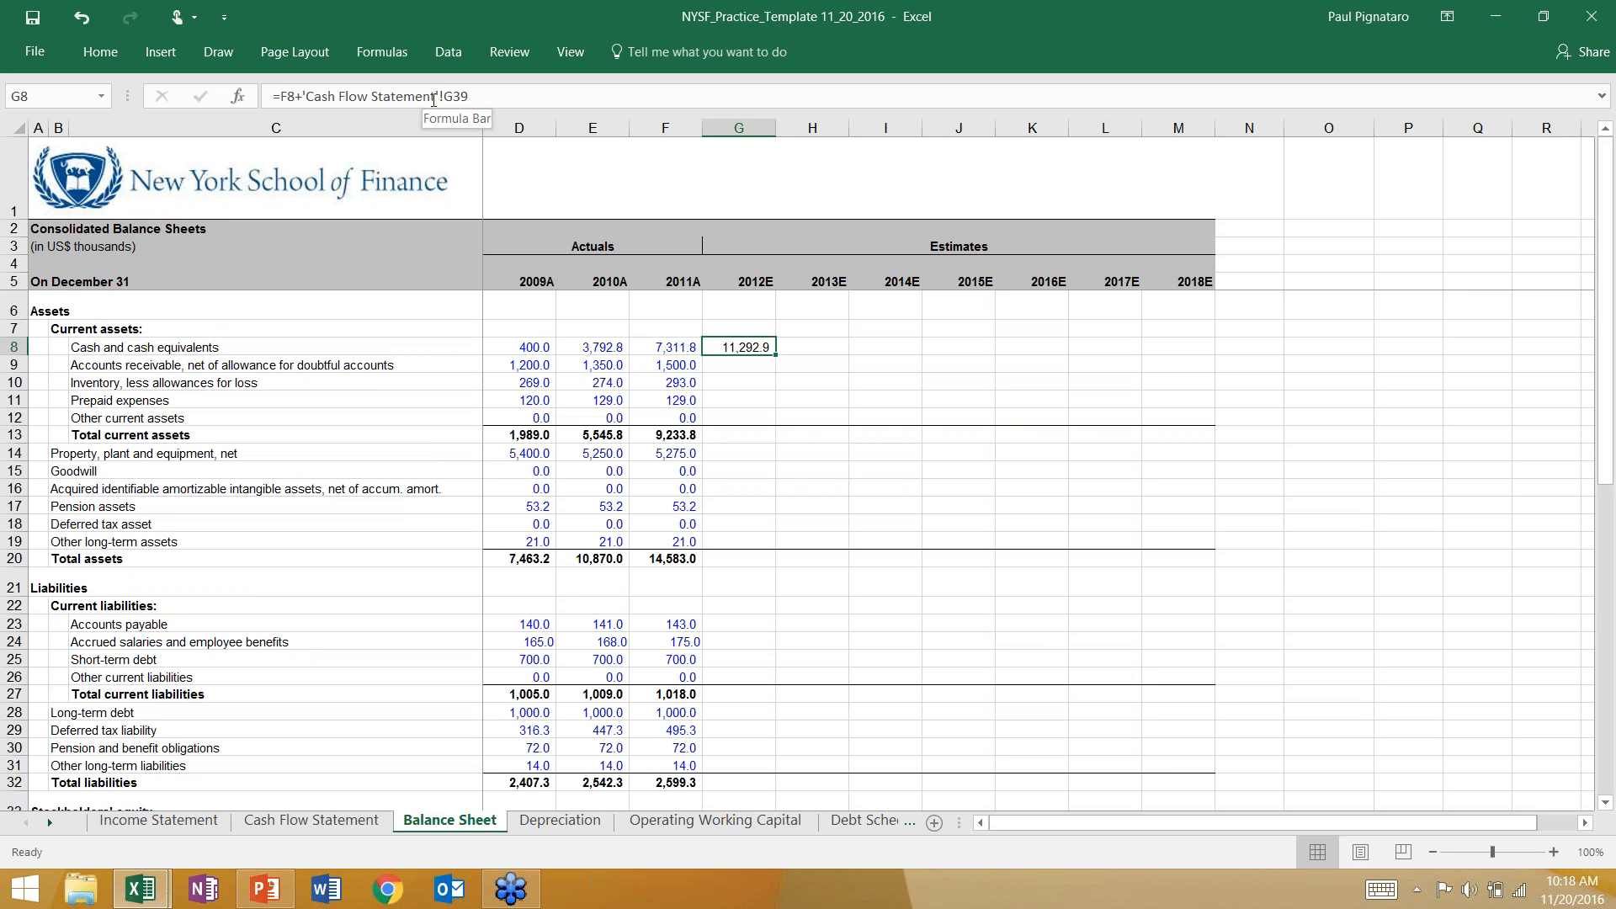
left_click(1317, 311)
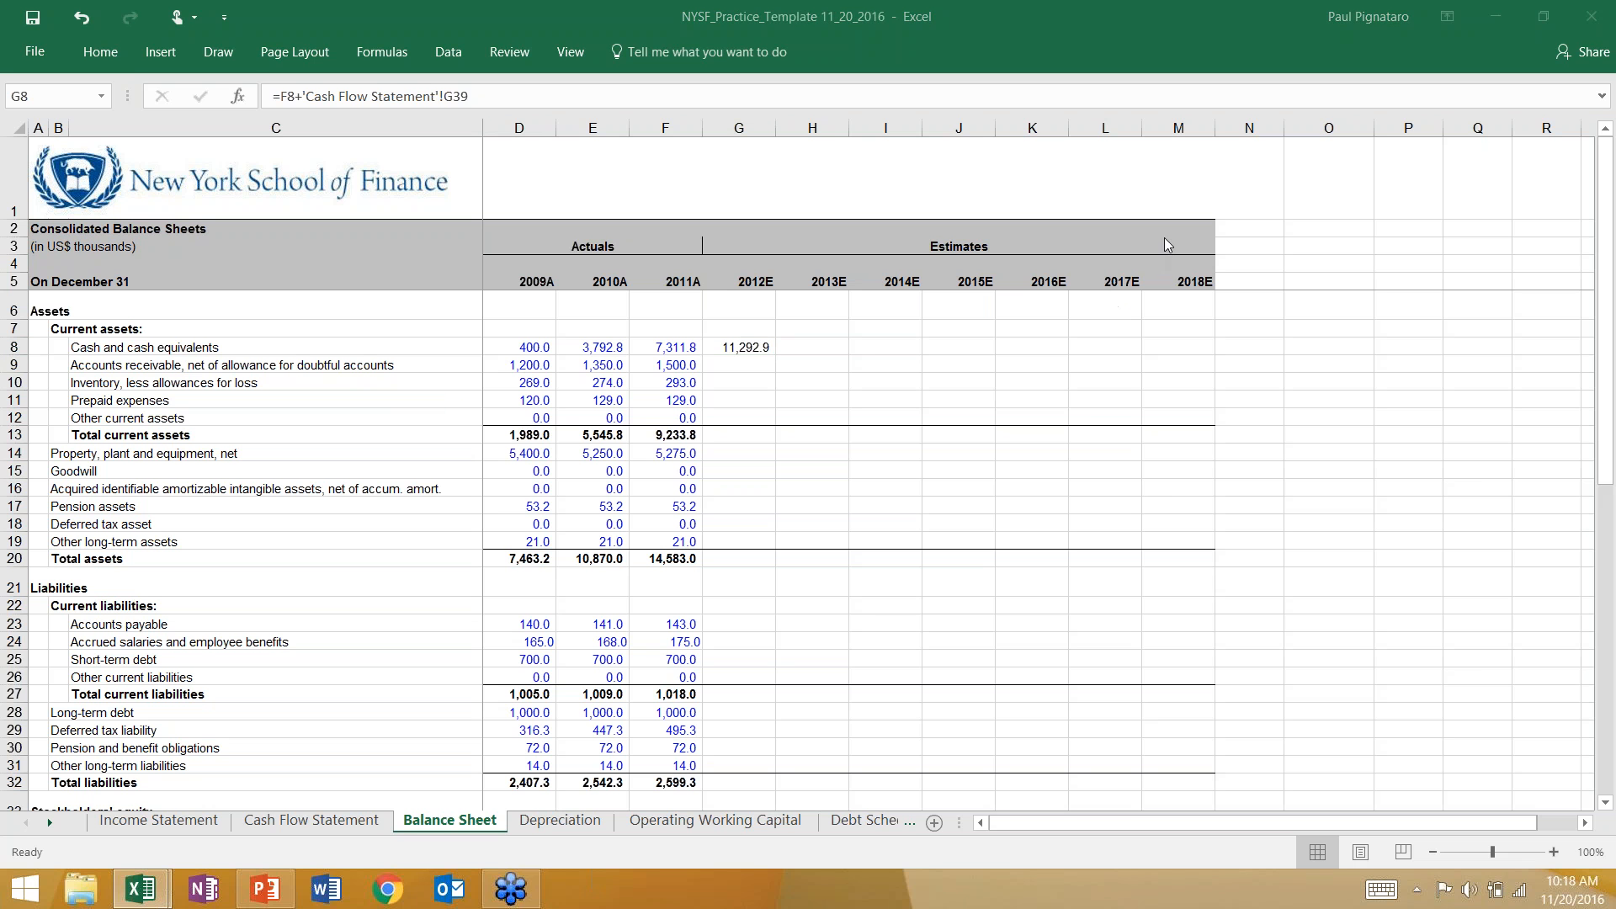
left_click(734, 345)
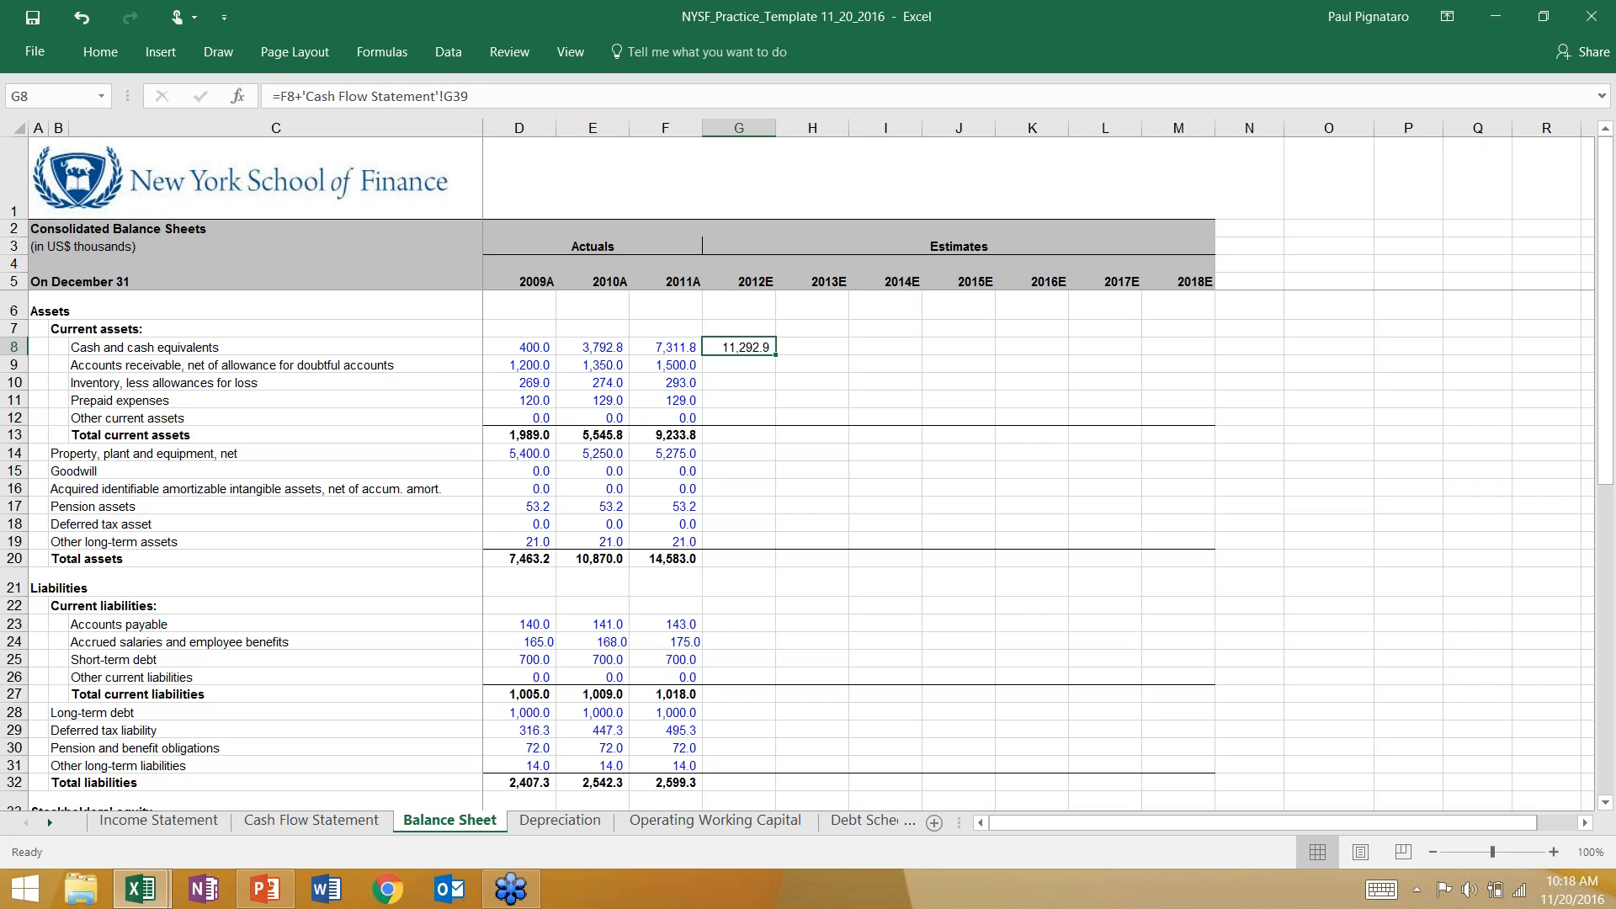
Compare the historical accounts receivable balances with the 2012E change in accounts receivable on the Cash Flow Statement sheet.
left_click(758, 372)
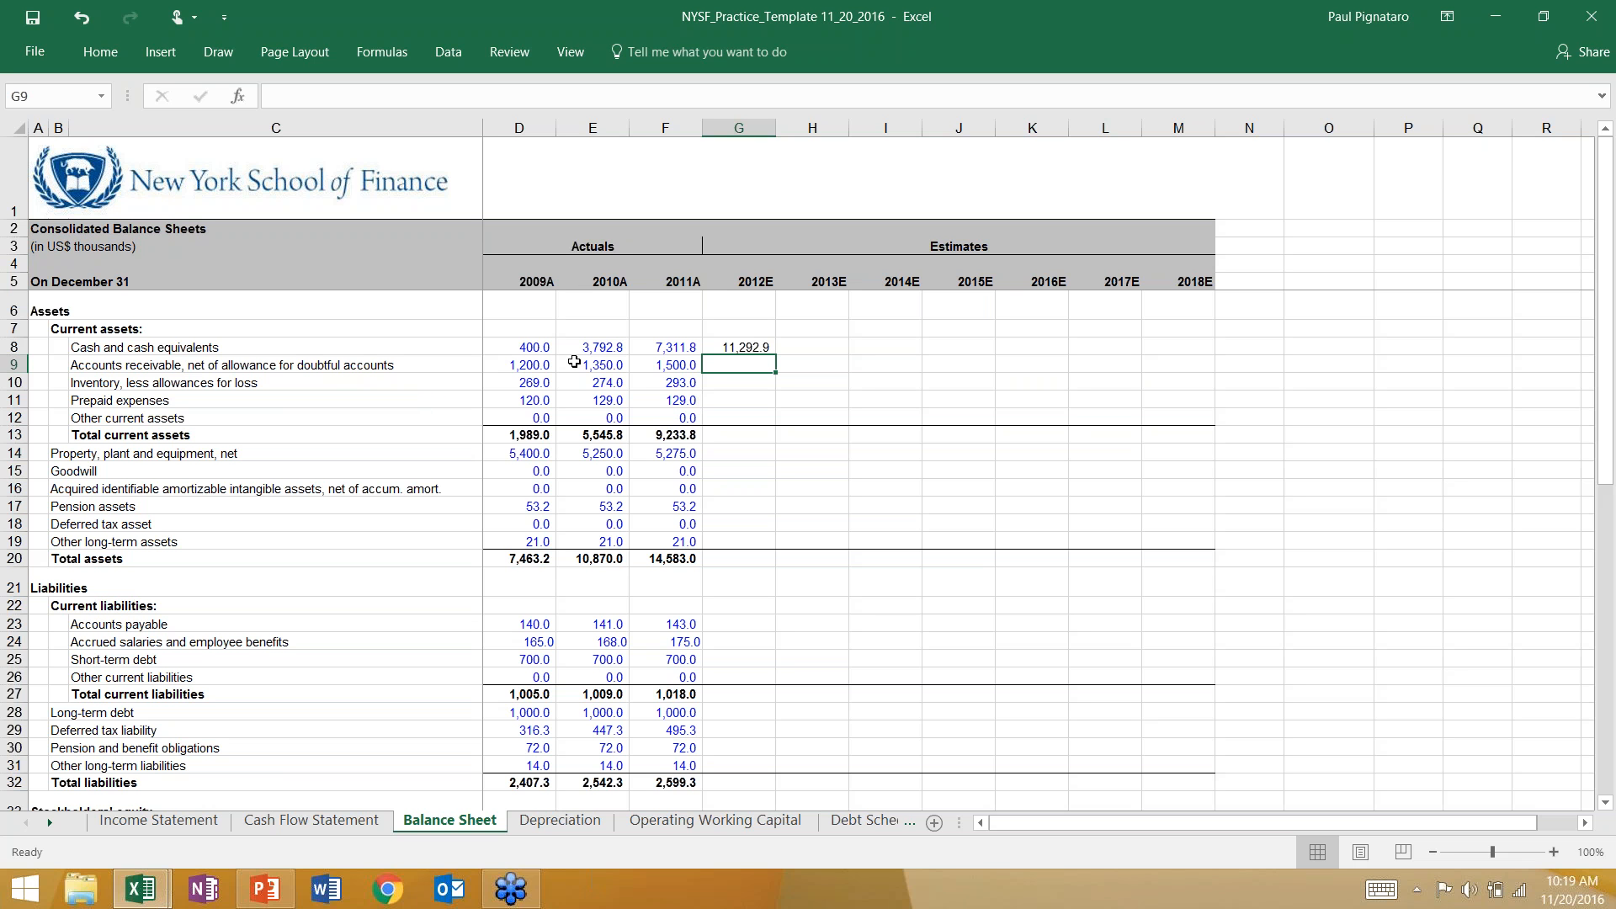
left_click(572, 362)
left_click(649, 361)
left_click(734, 362)
left_click(312, 820)
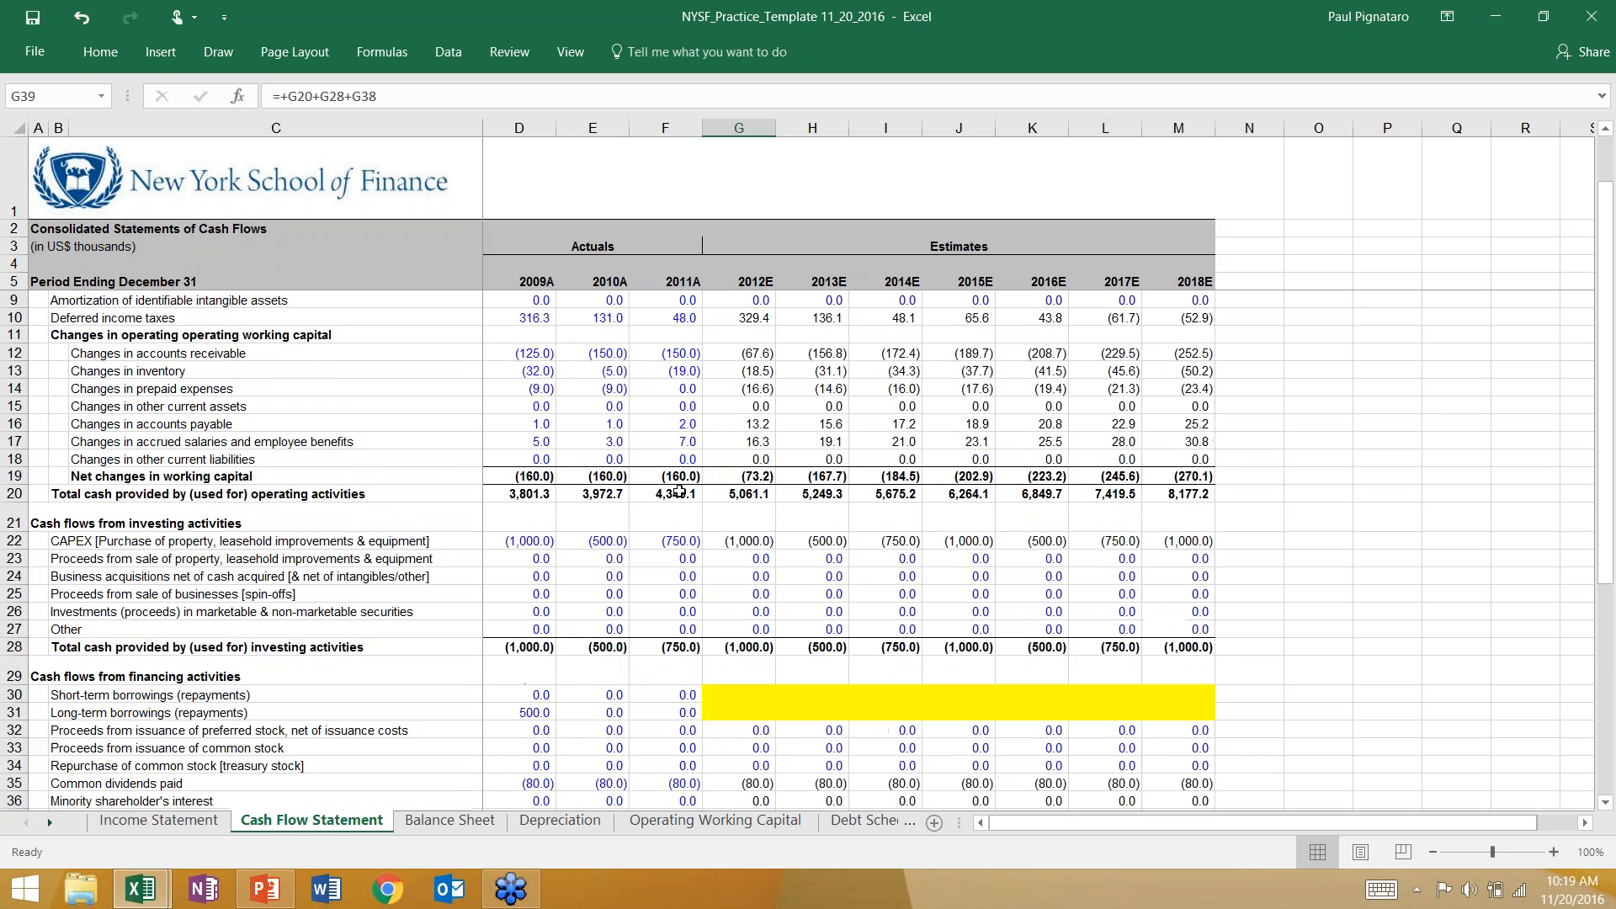
left_click(734, 420)
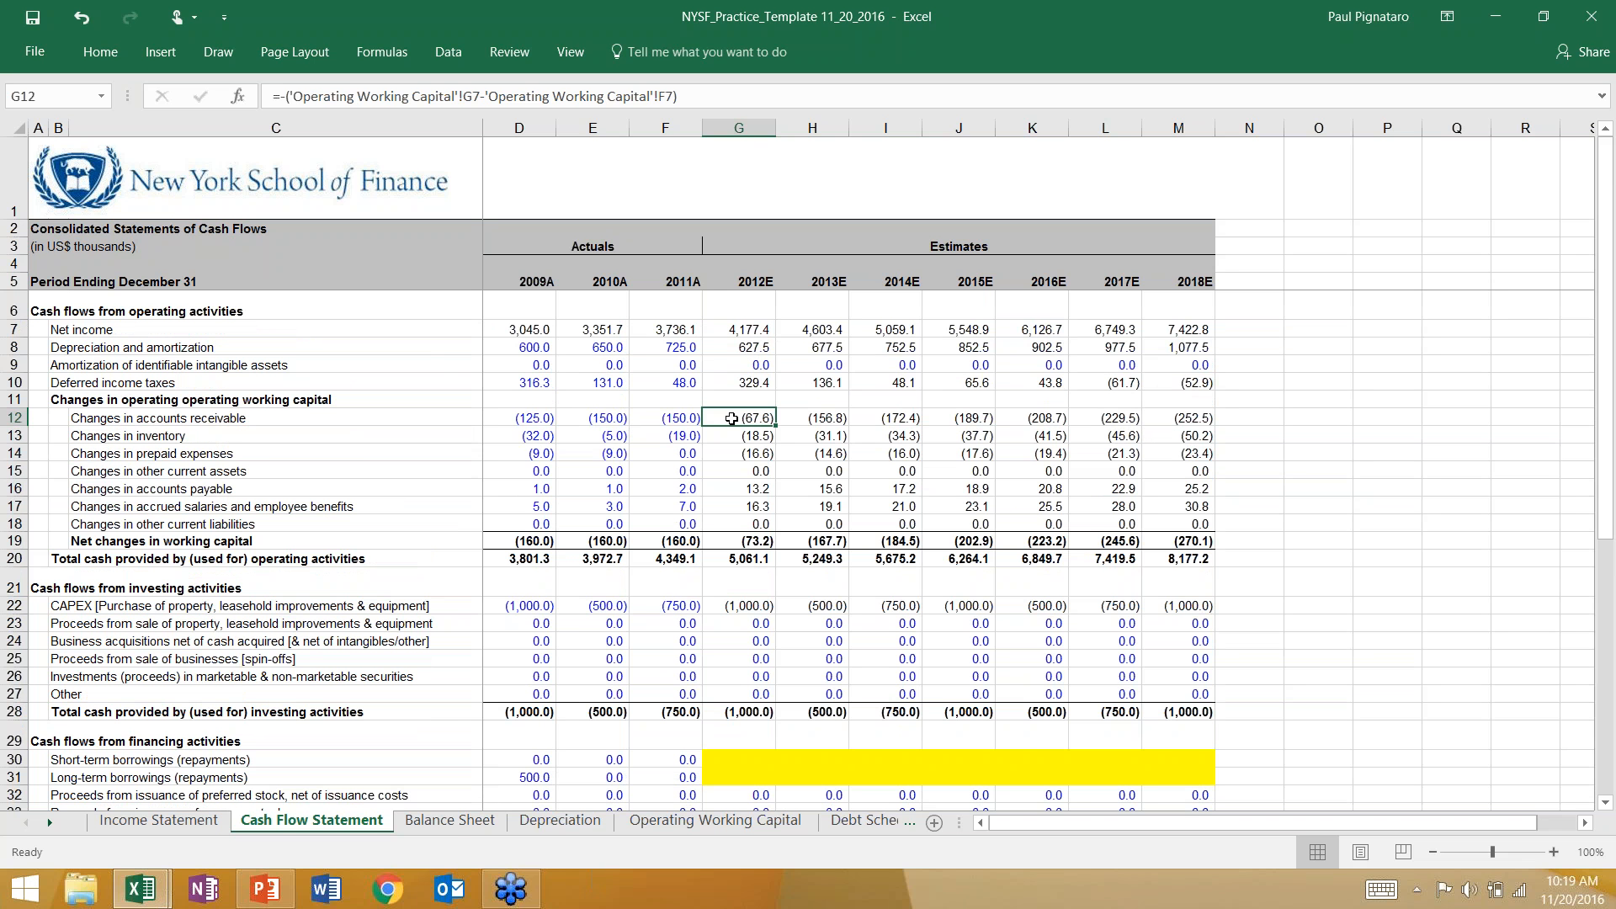
left_click(450, 822)
key("Down")
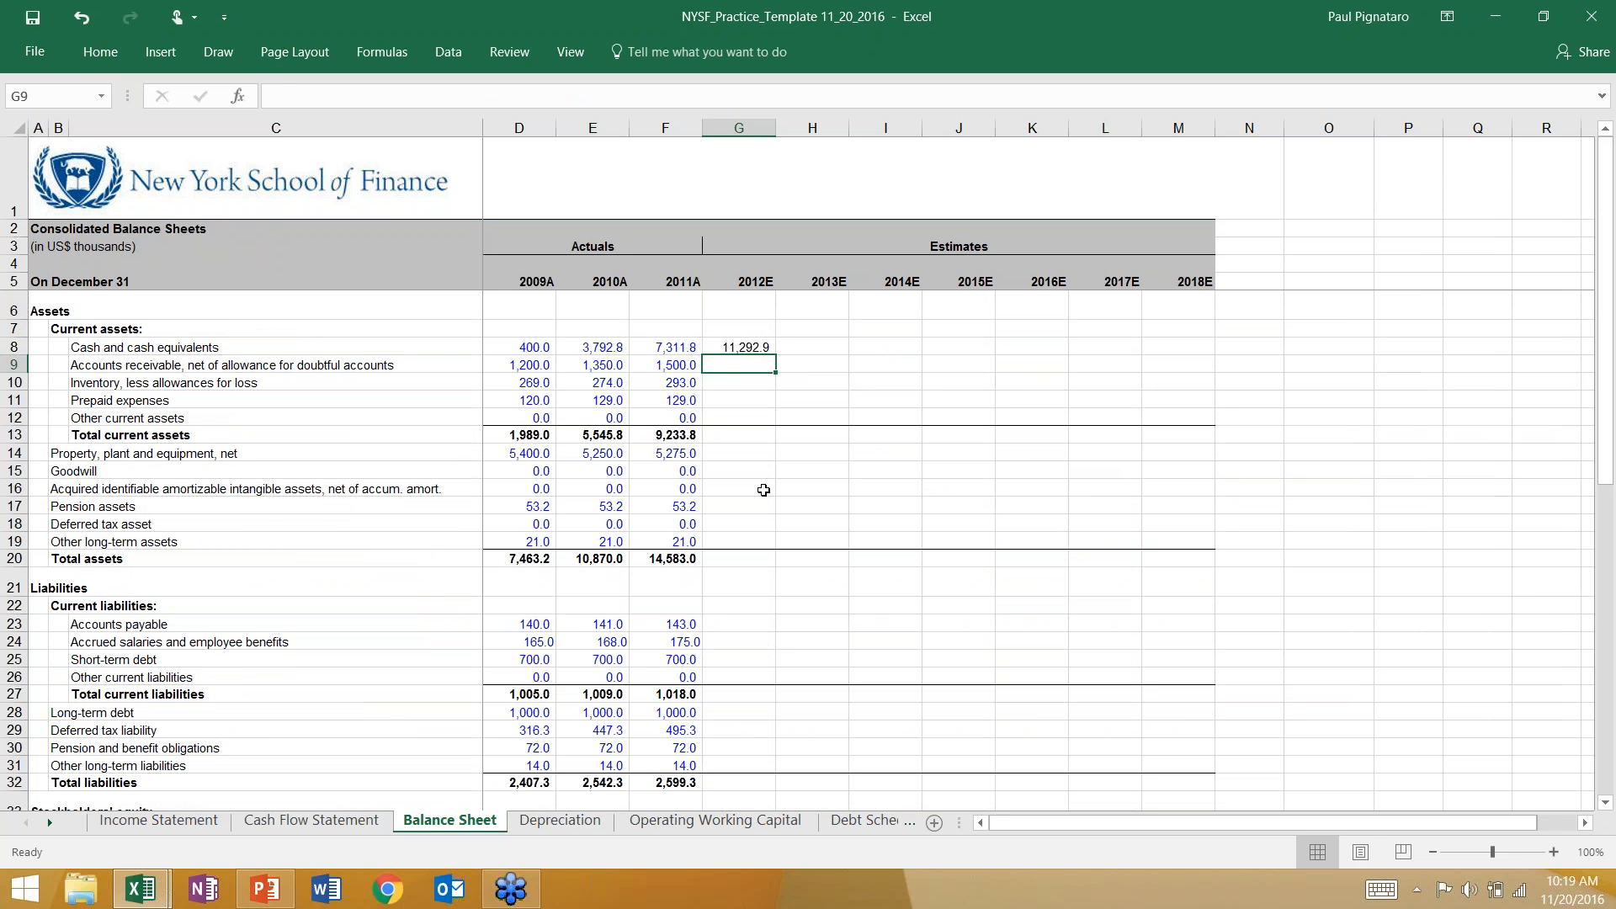
type("=")
key("Left")
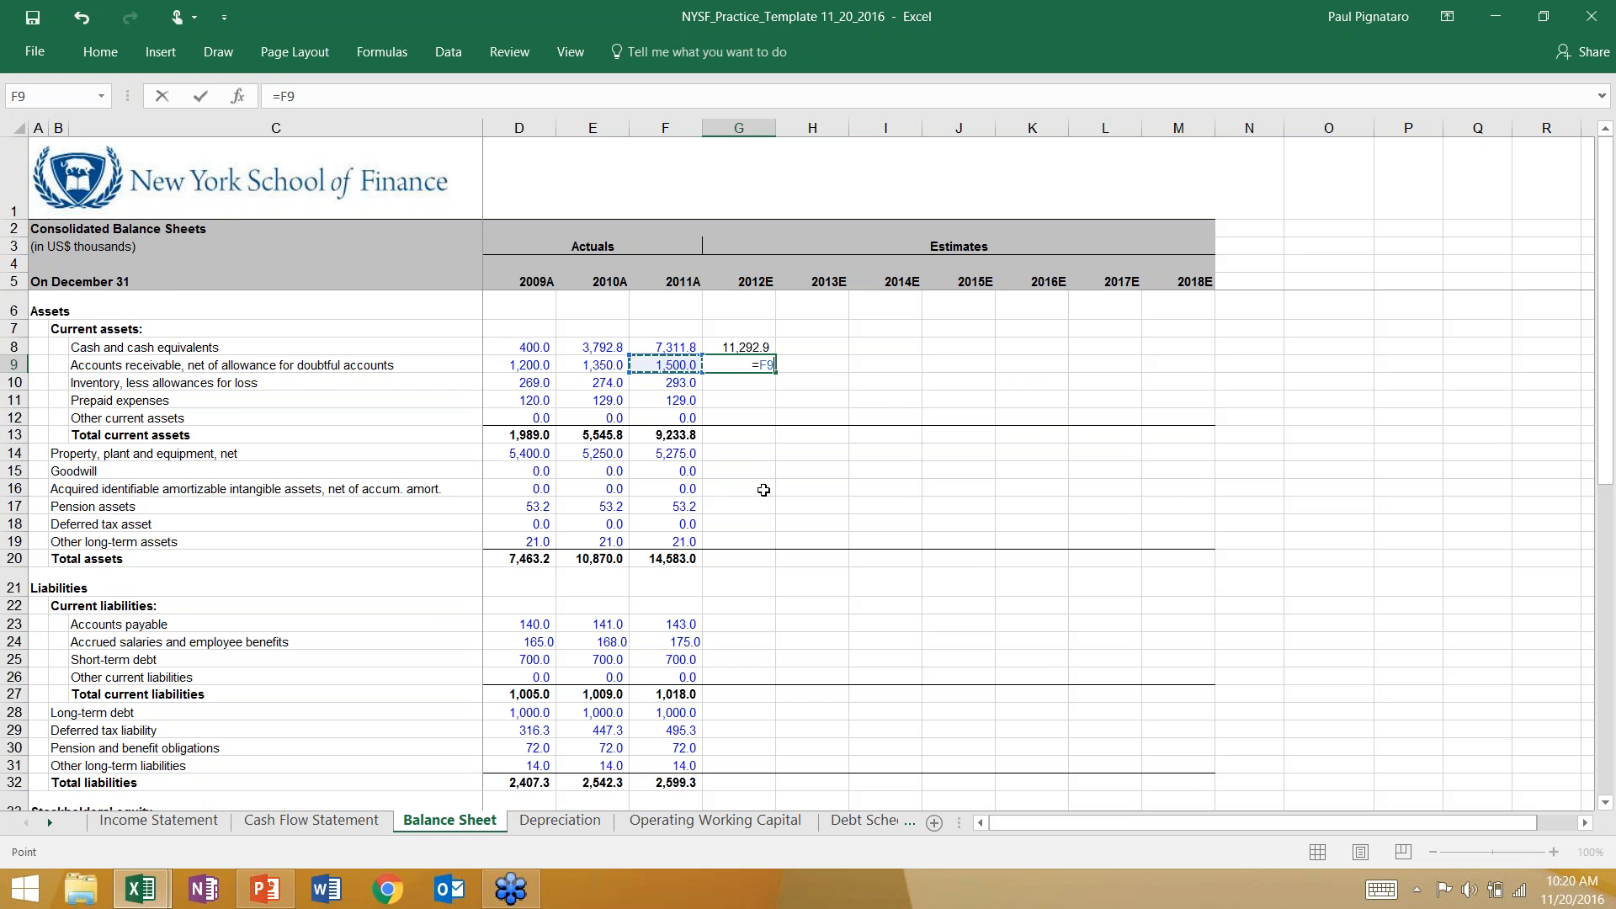
left_click(362, 834)
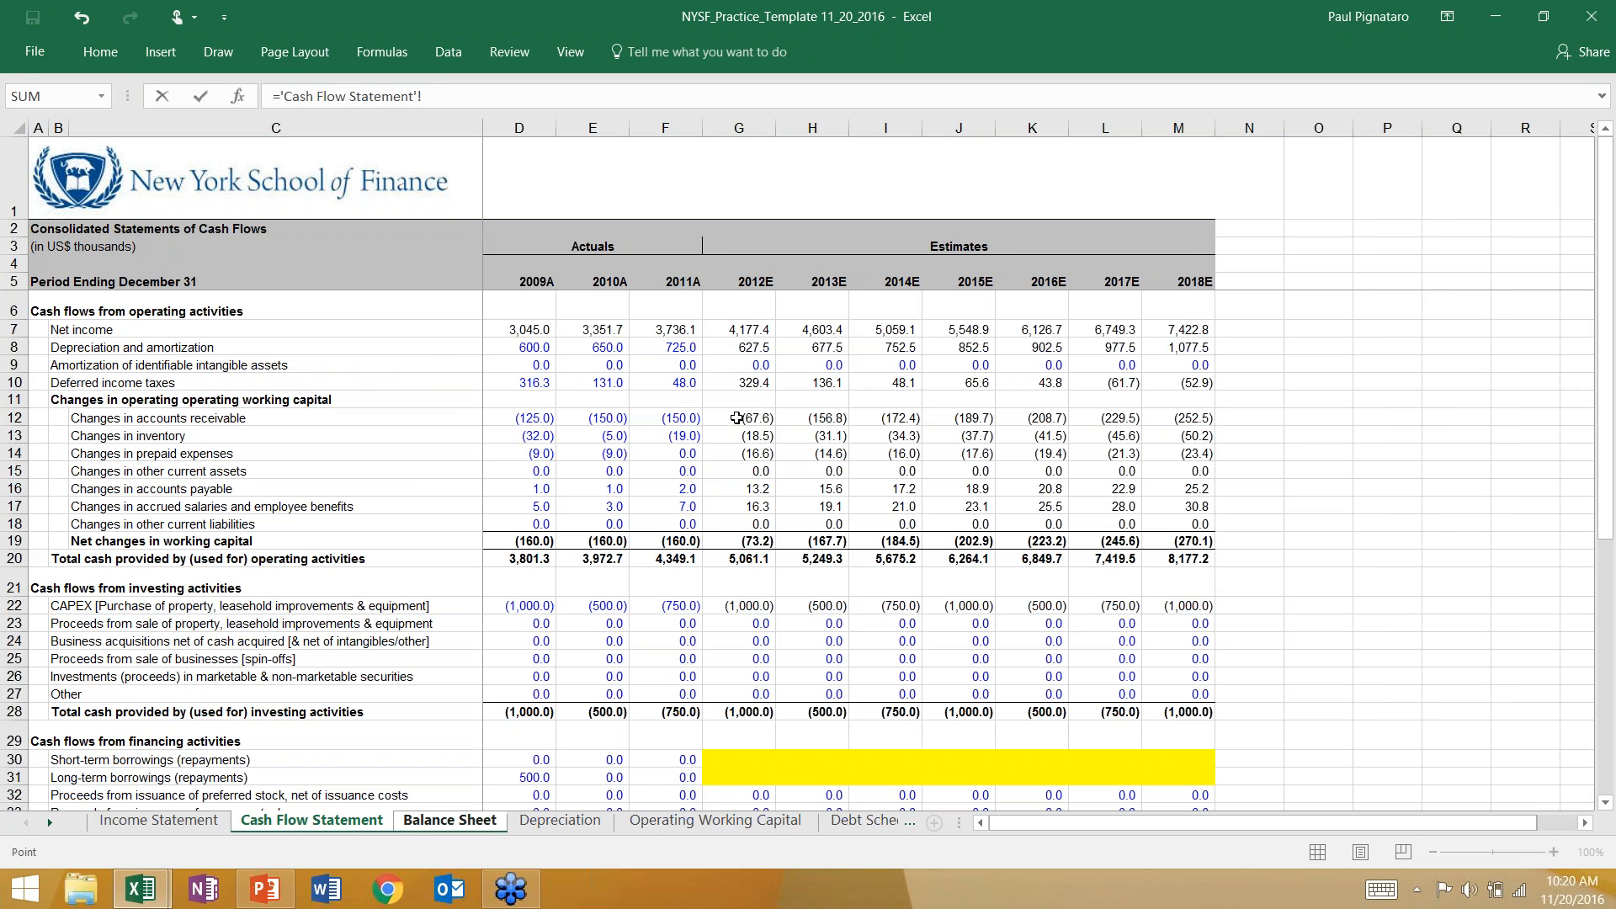
key("Return")
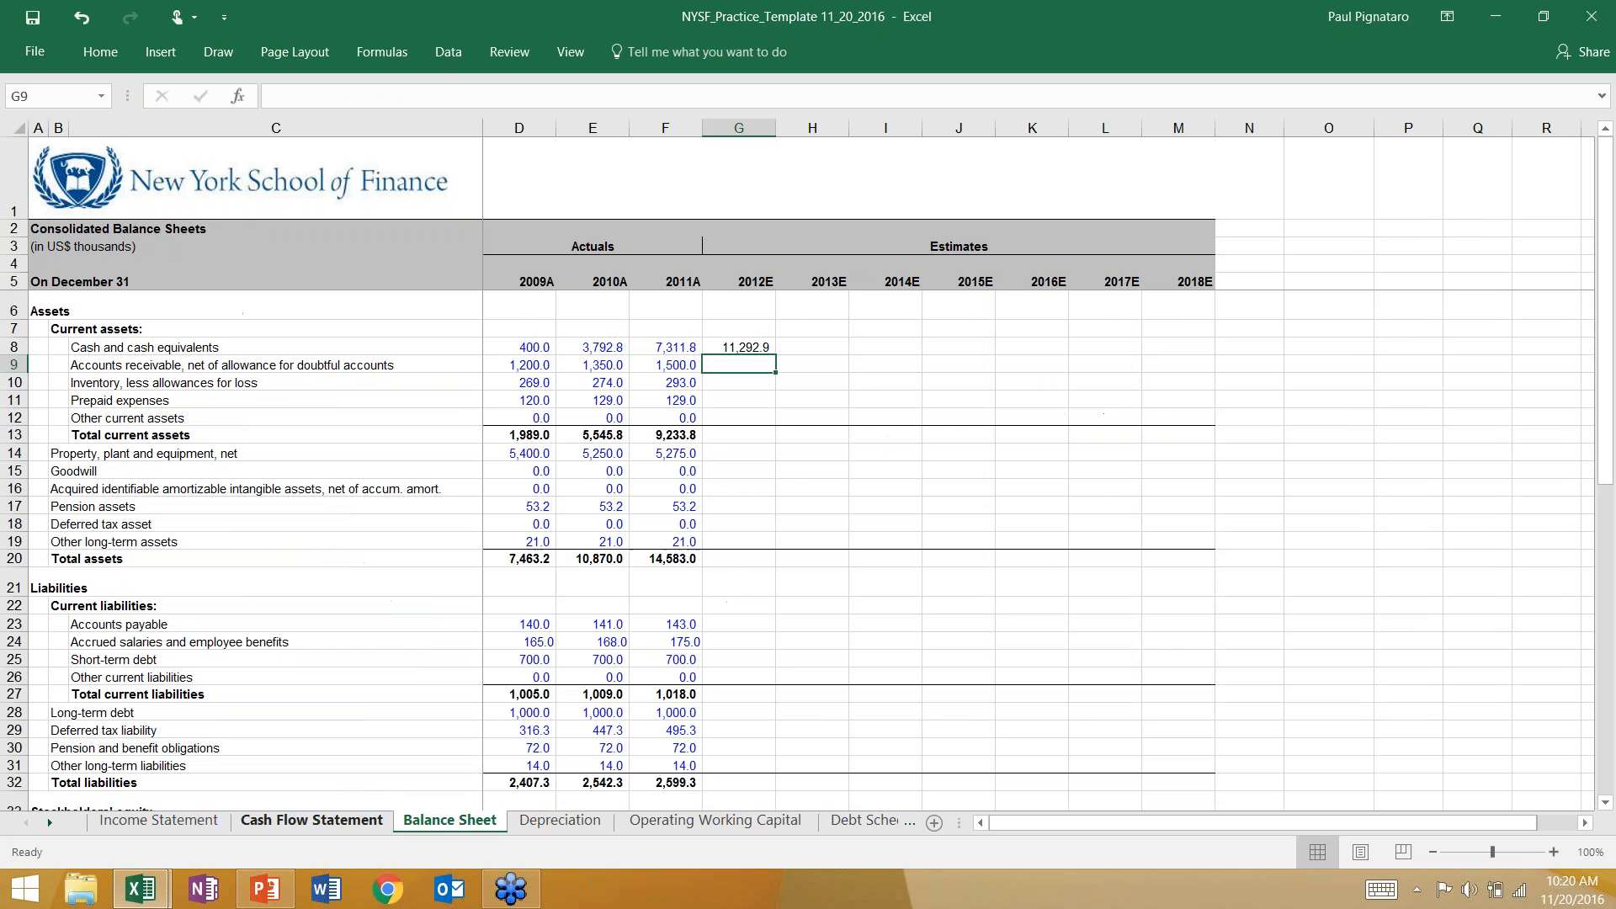
Calculate 2012E accounts receivable in G9 with the formula =F9-'Cash Flow Statement'!G12.
type("=")
key("Left")
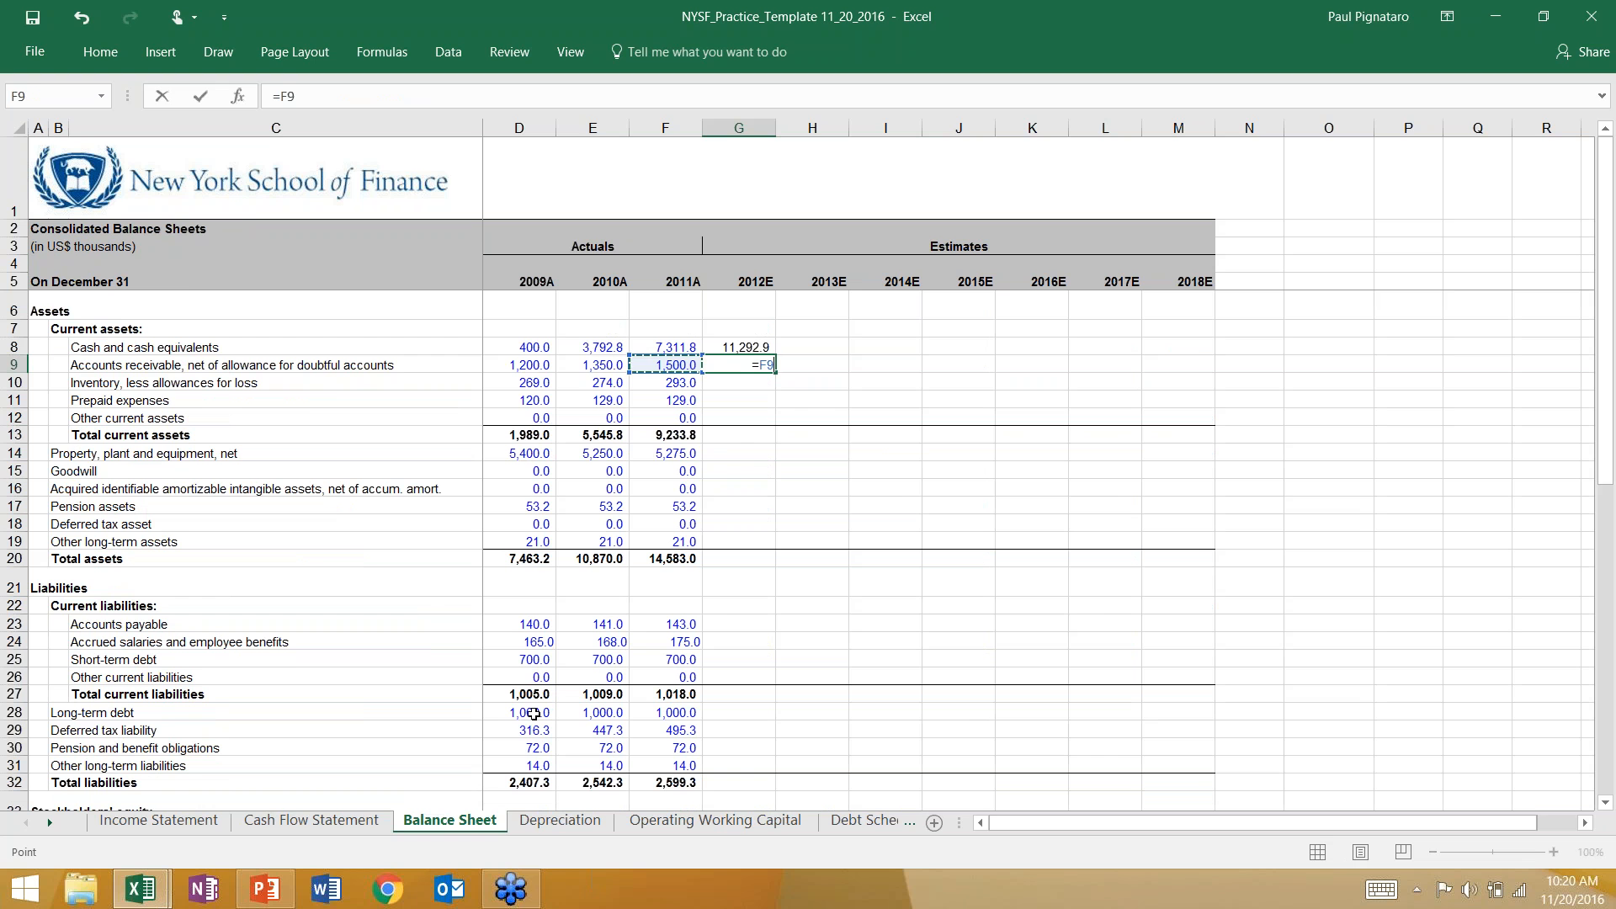
type("-")
left_click(311, 820)
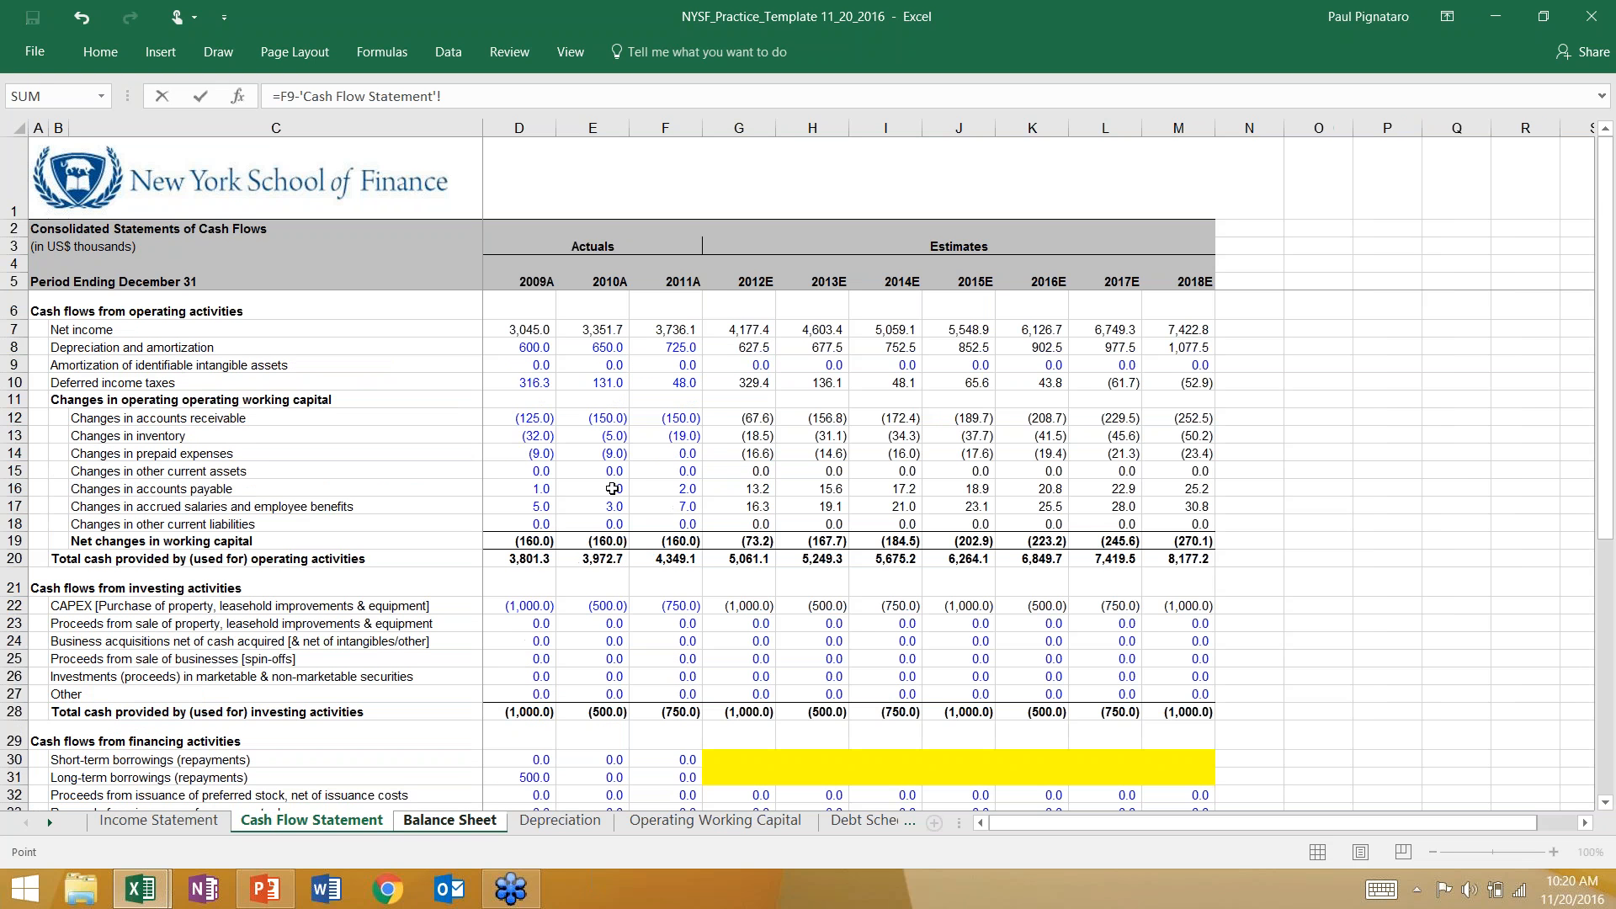
left_click(744, 419)
key("Return")
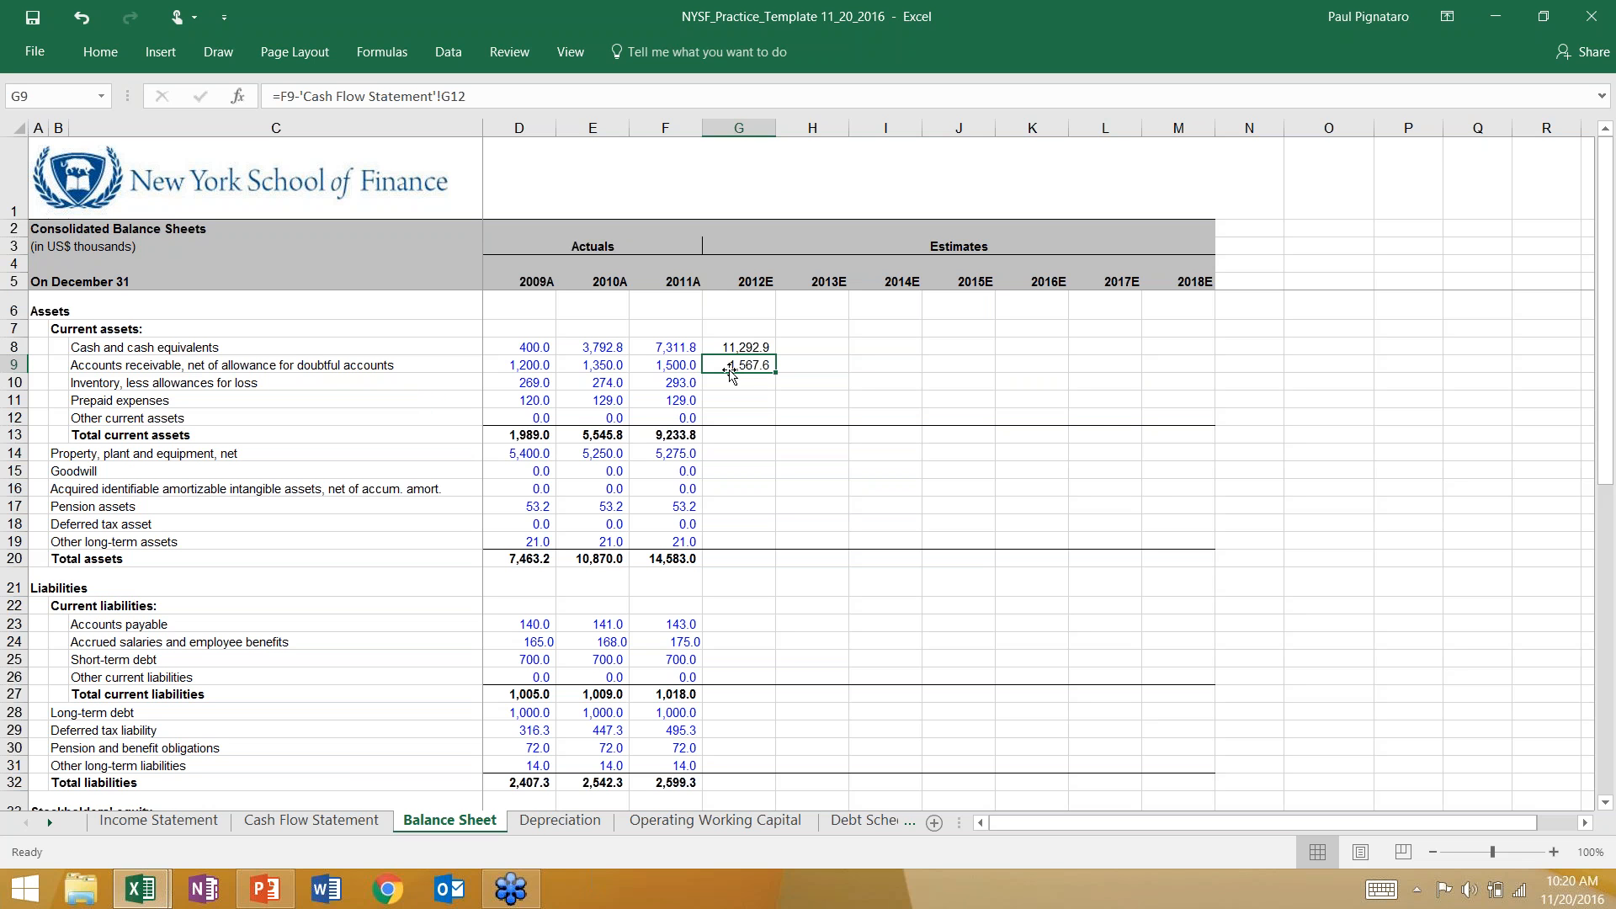
Review the 2012E receivables cell and check the 2012E change in inventory on the Cash Flow Statement sheet.
key("Down")
key("Left")
key("Right")
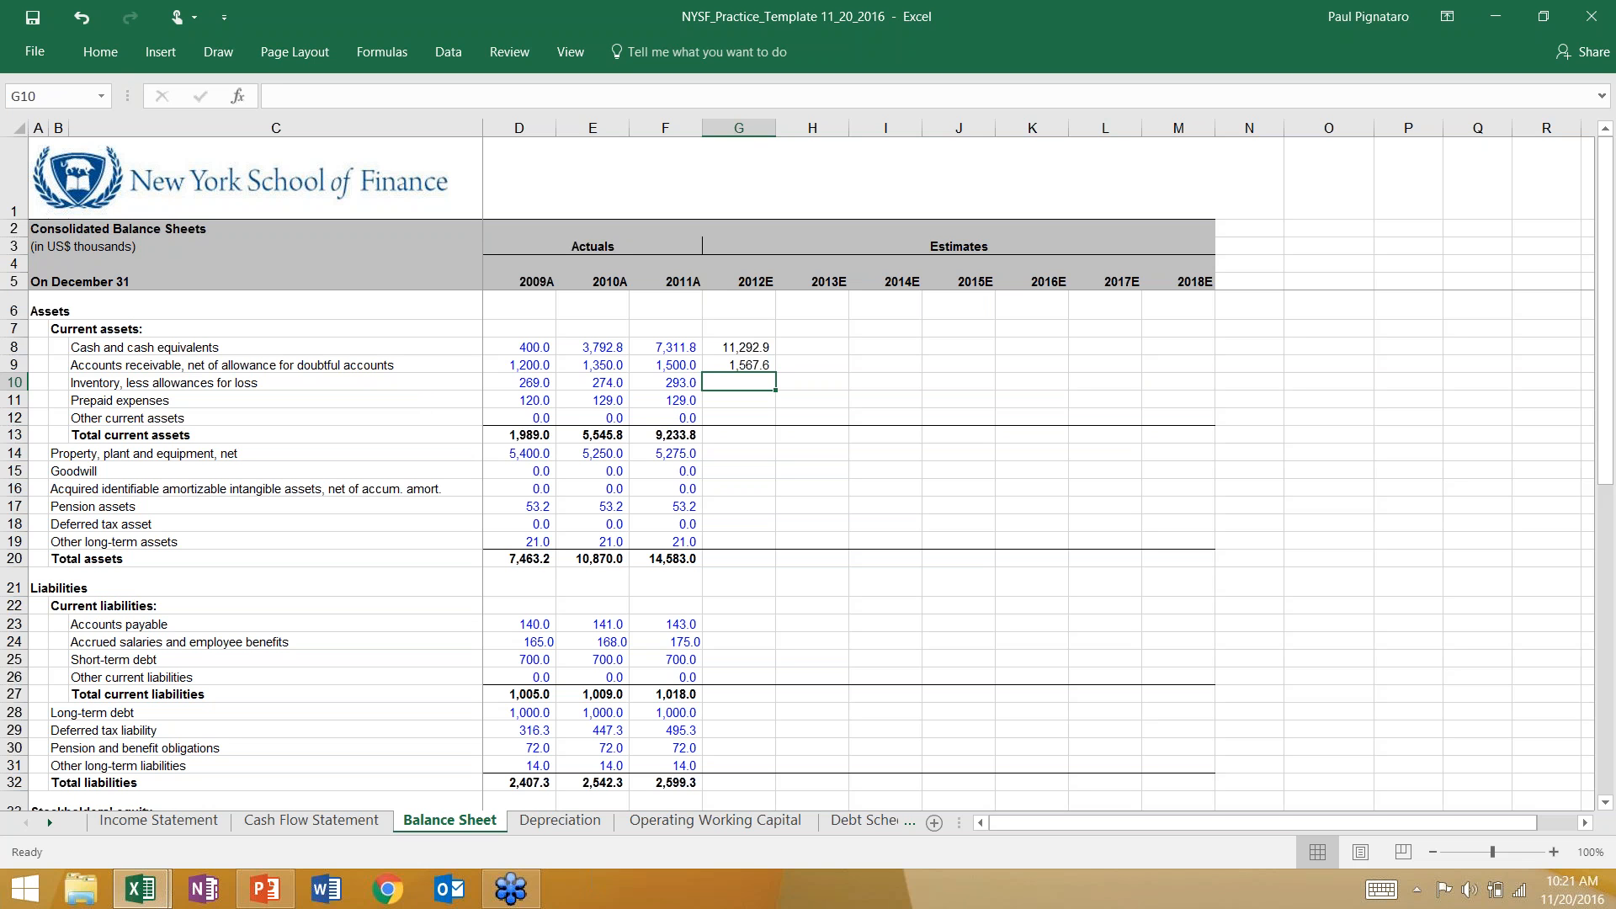
key("Up")
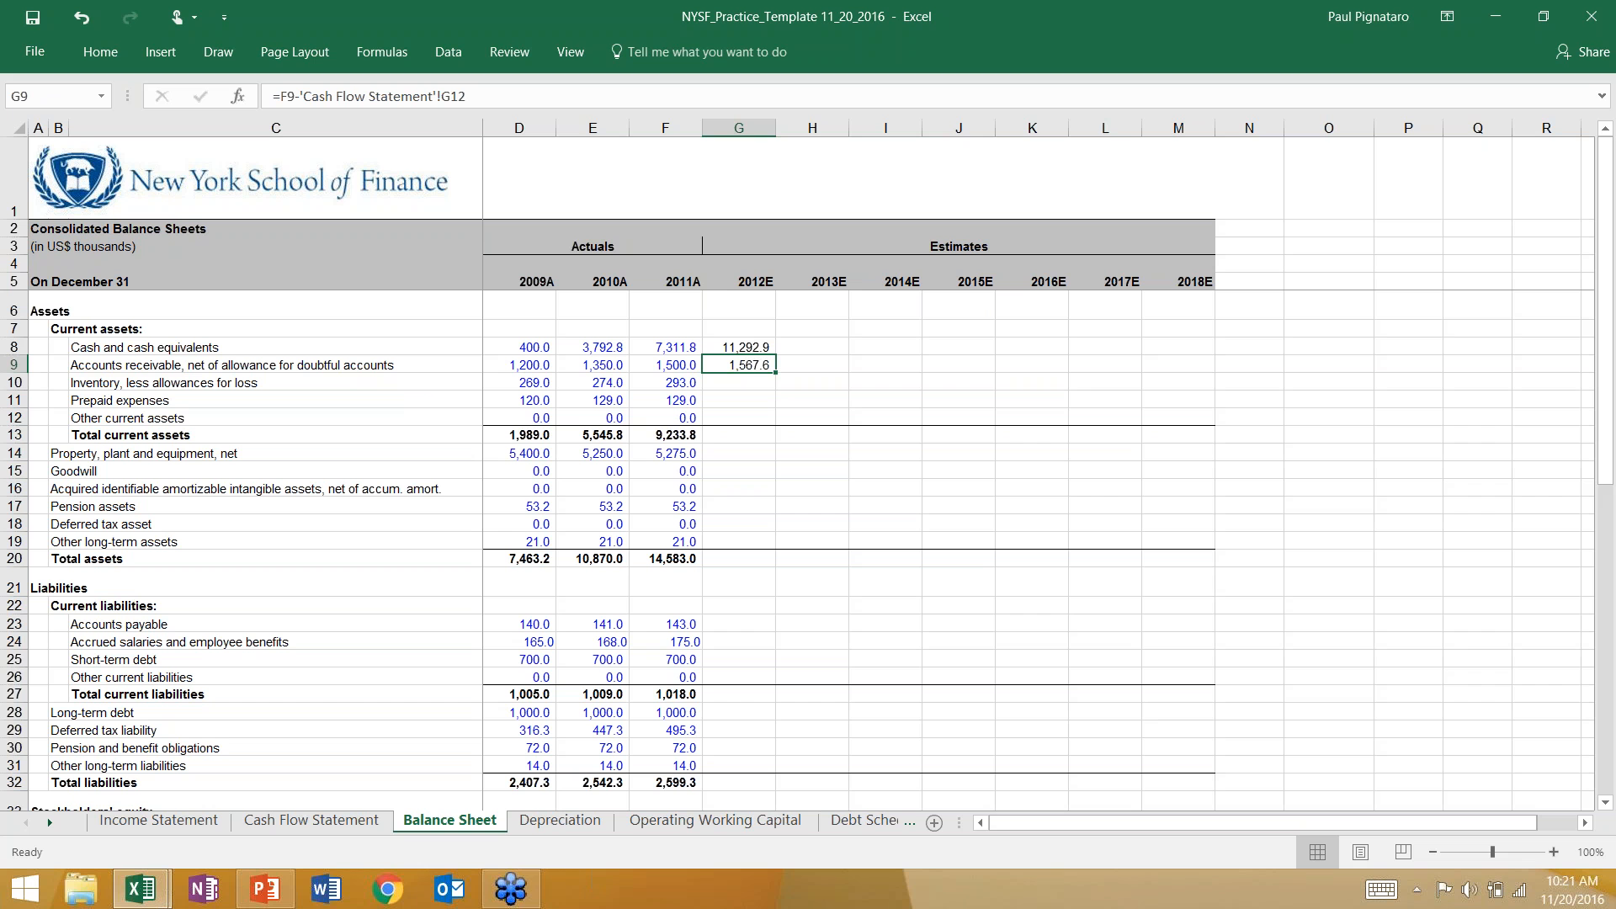
key("Down")
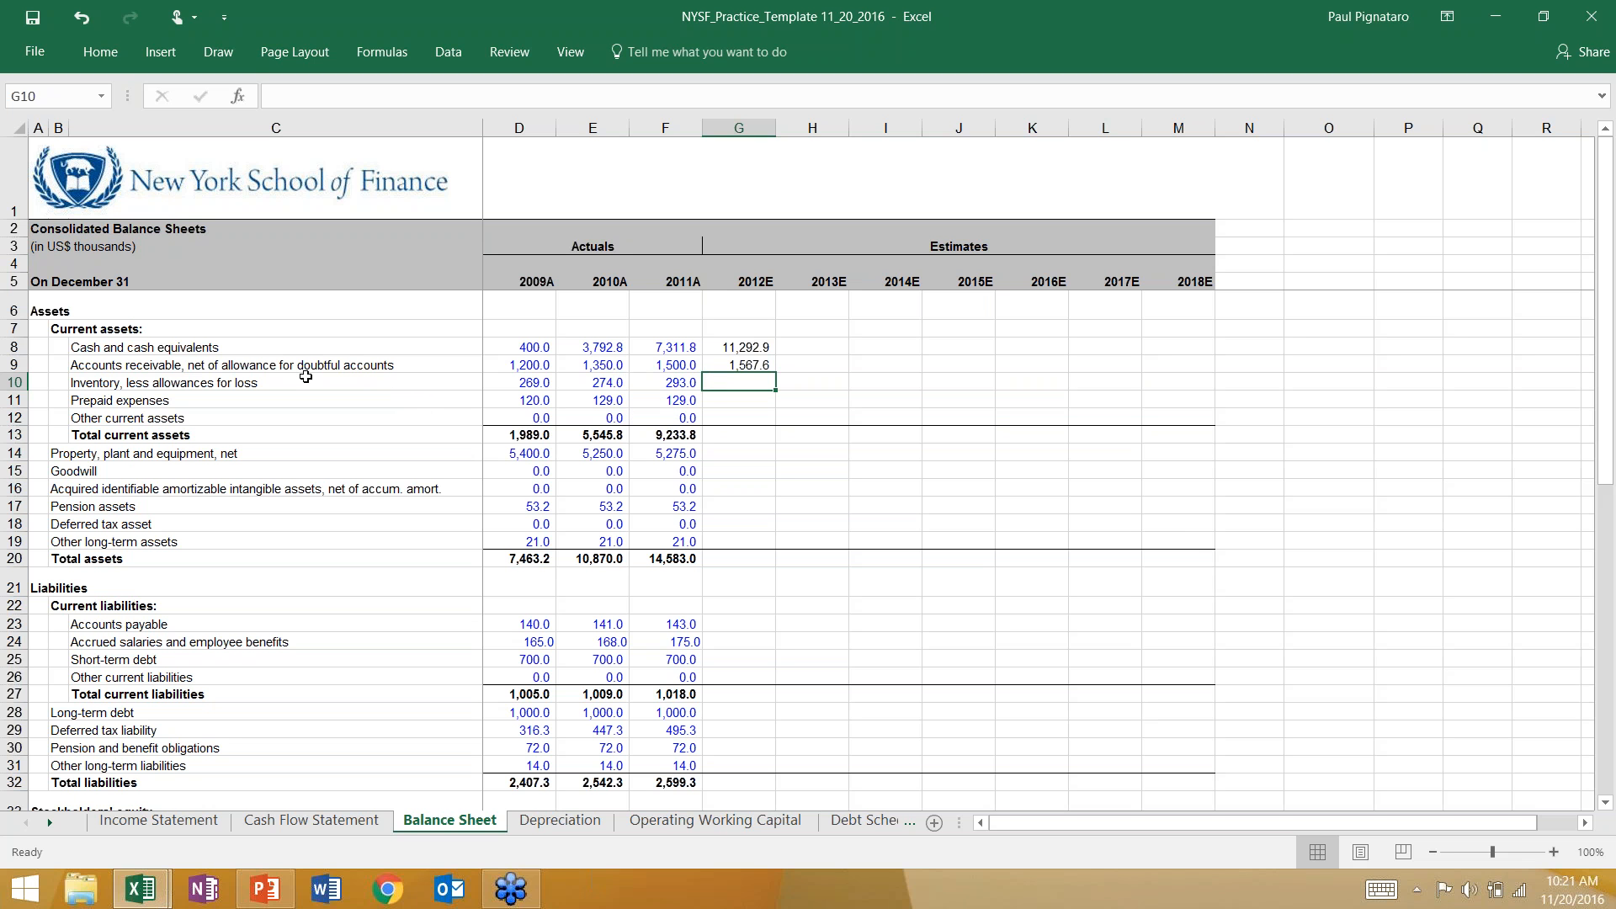
left_click(309, 821)
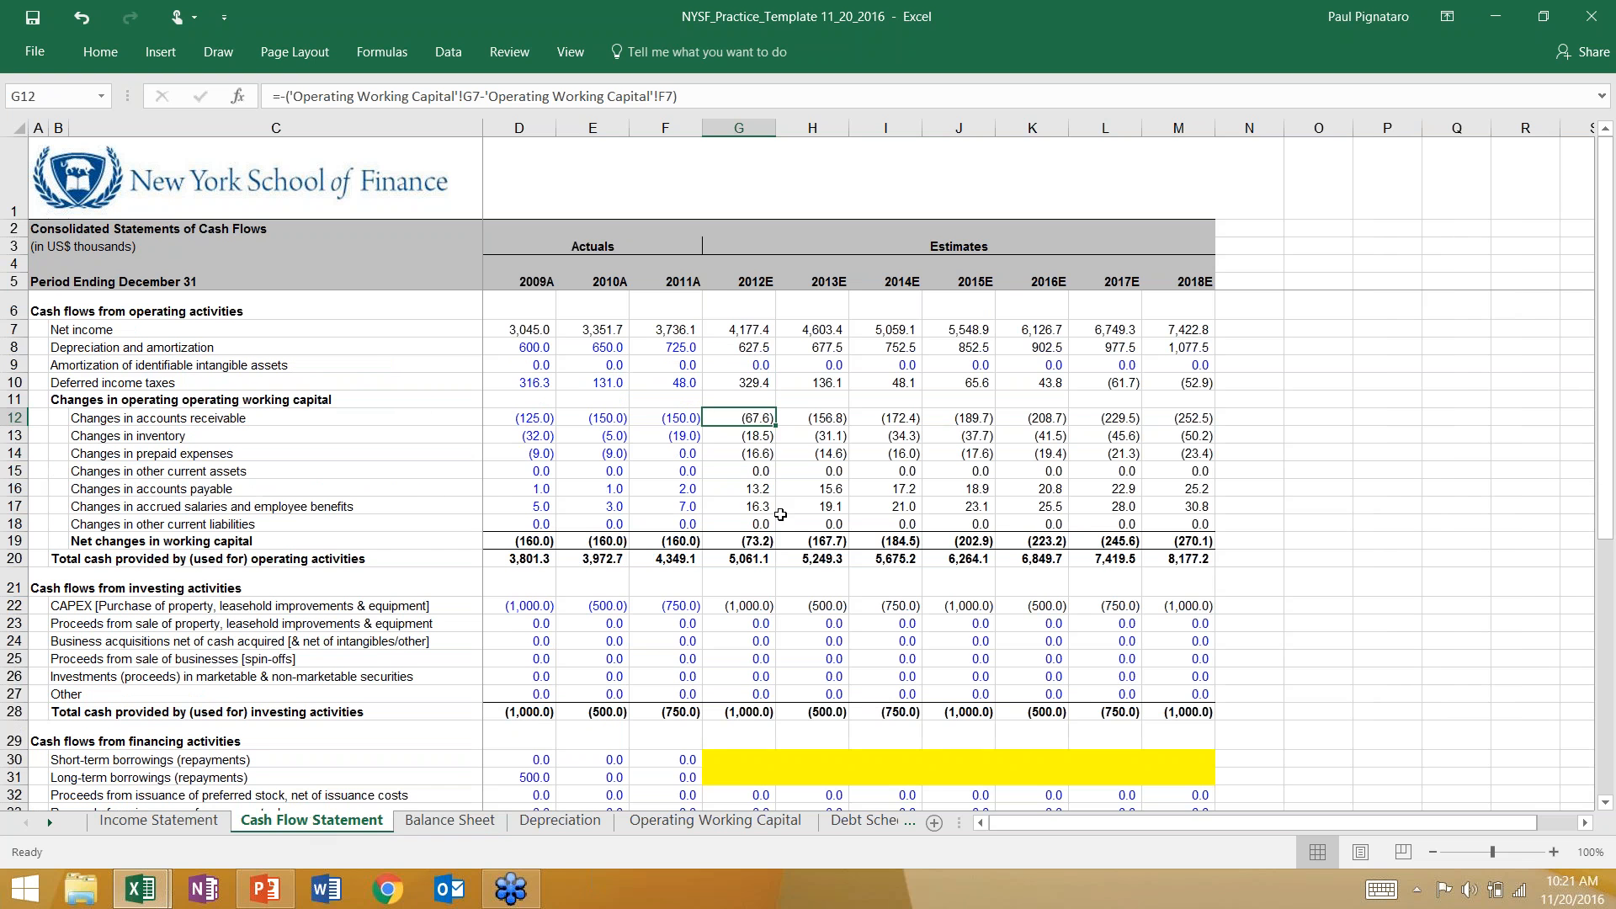
left_click(756, 438)
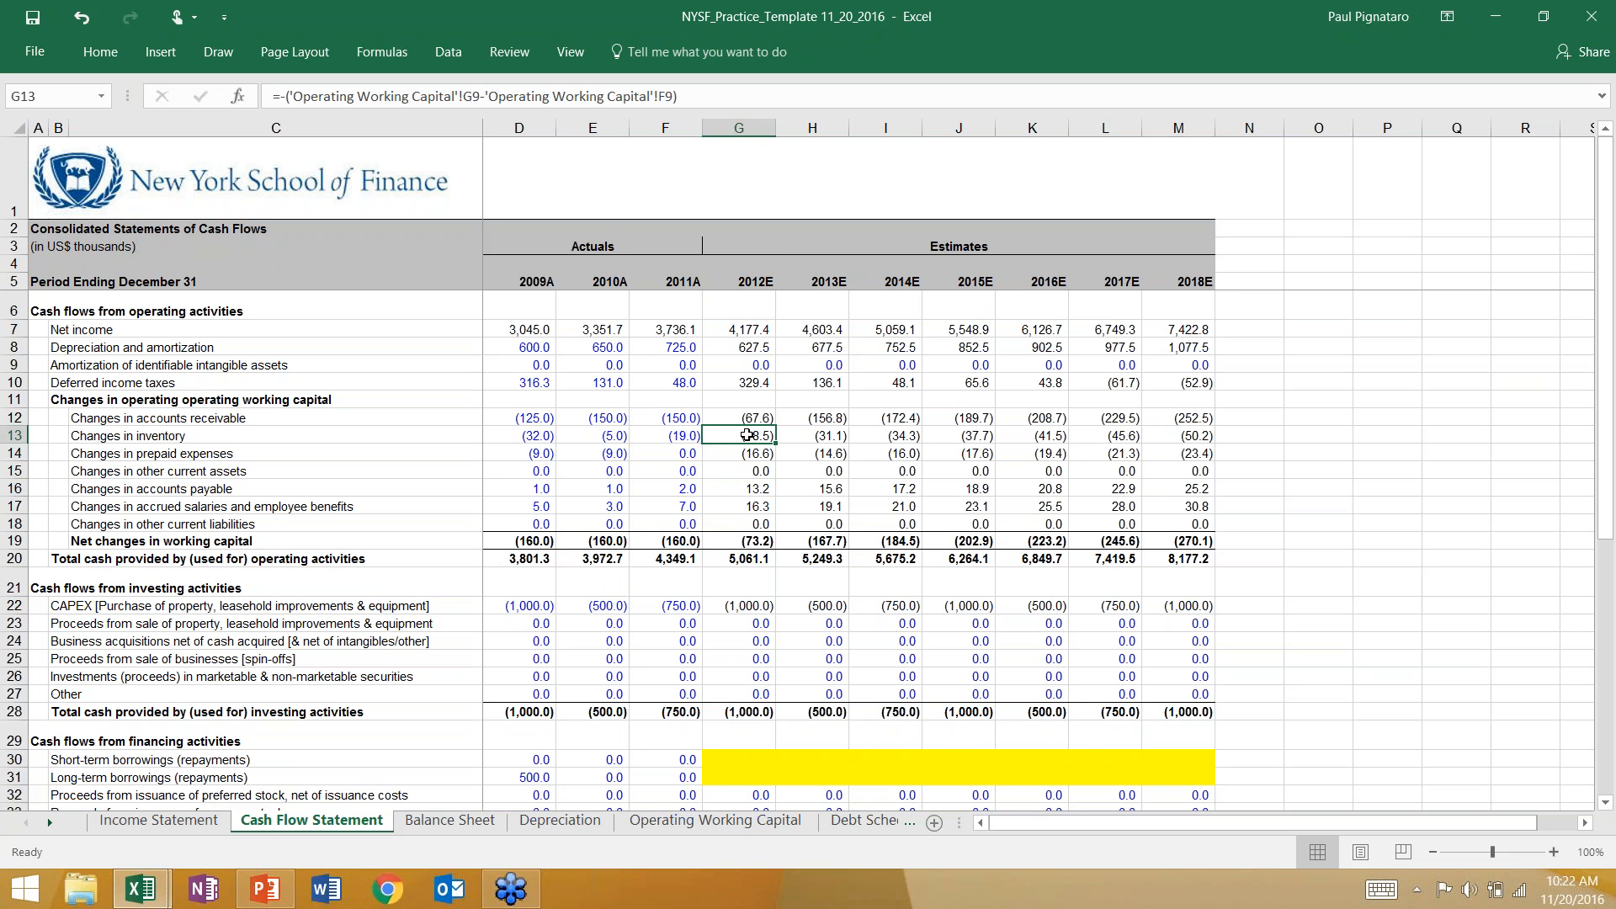
Calculate 2012E inventory in G10 of the Balance Sheet with the formula =F10-'Cash Flow Statement'!G13.
left_click(450, 821)
type("=")
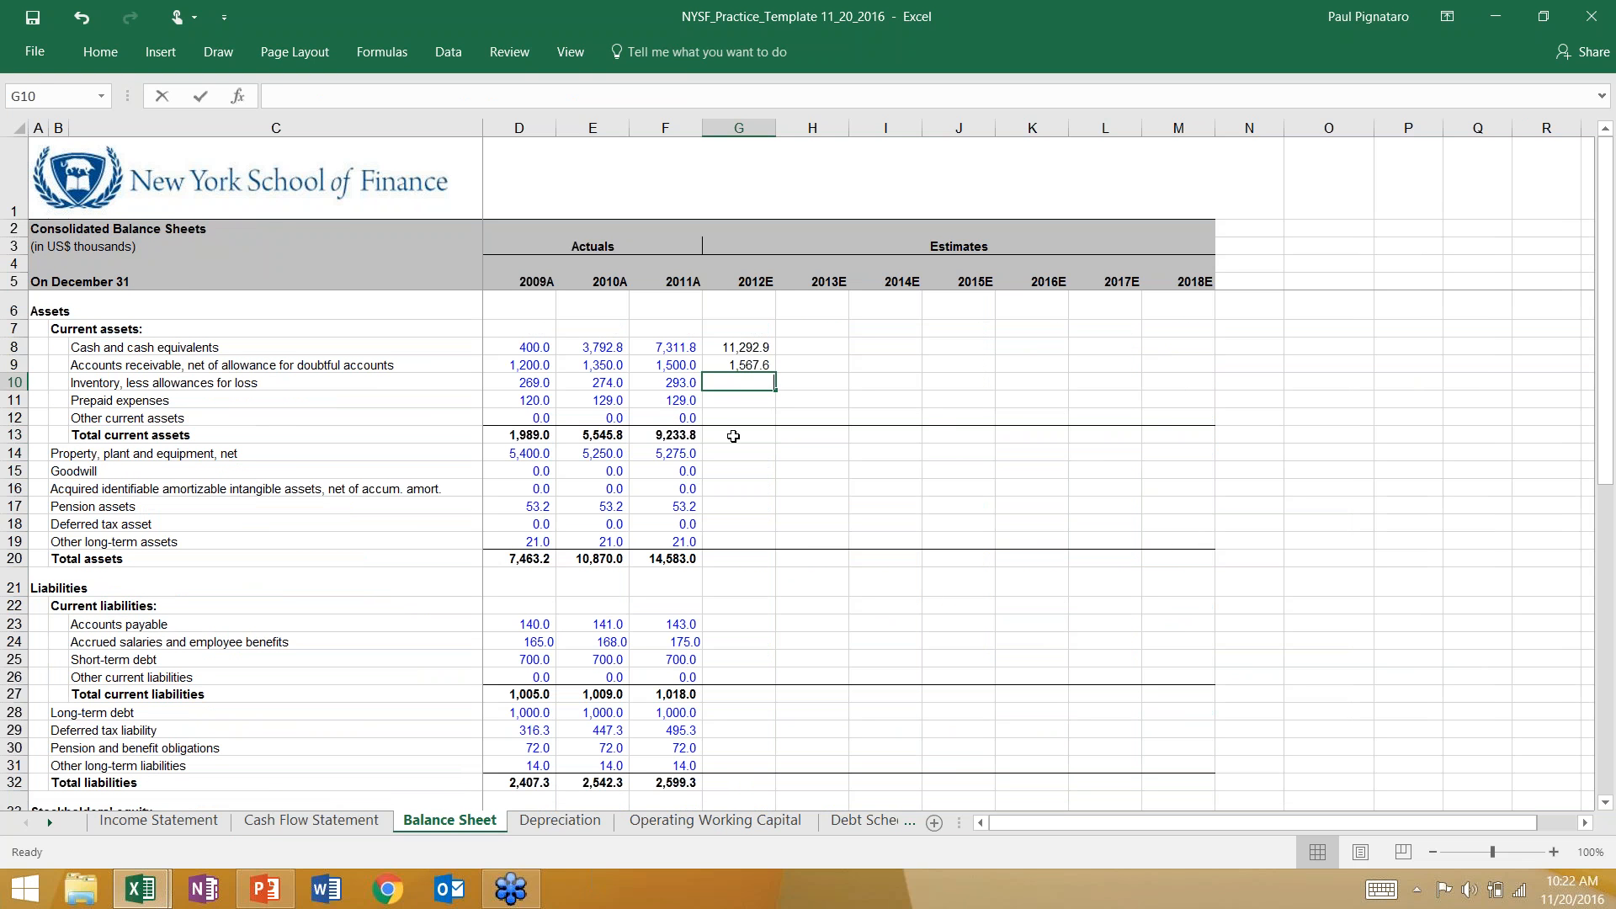
key("Left")
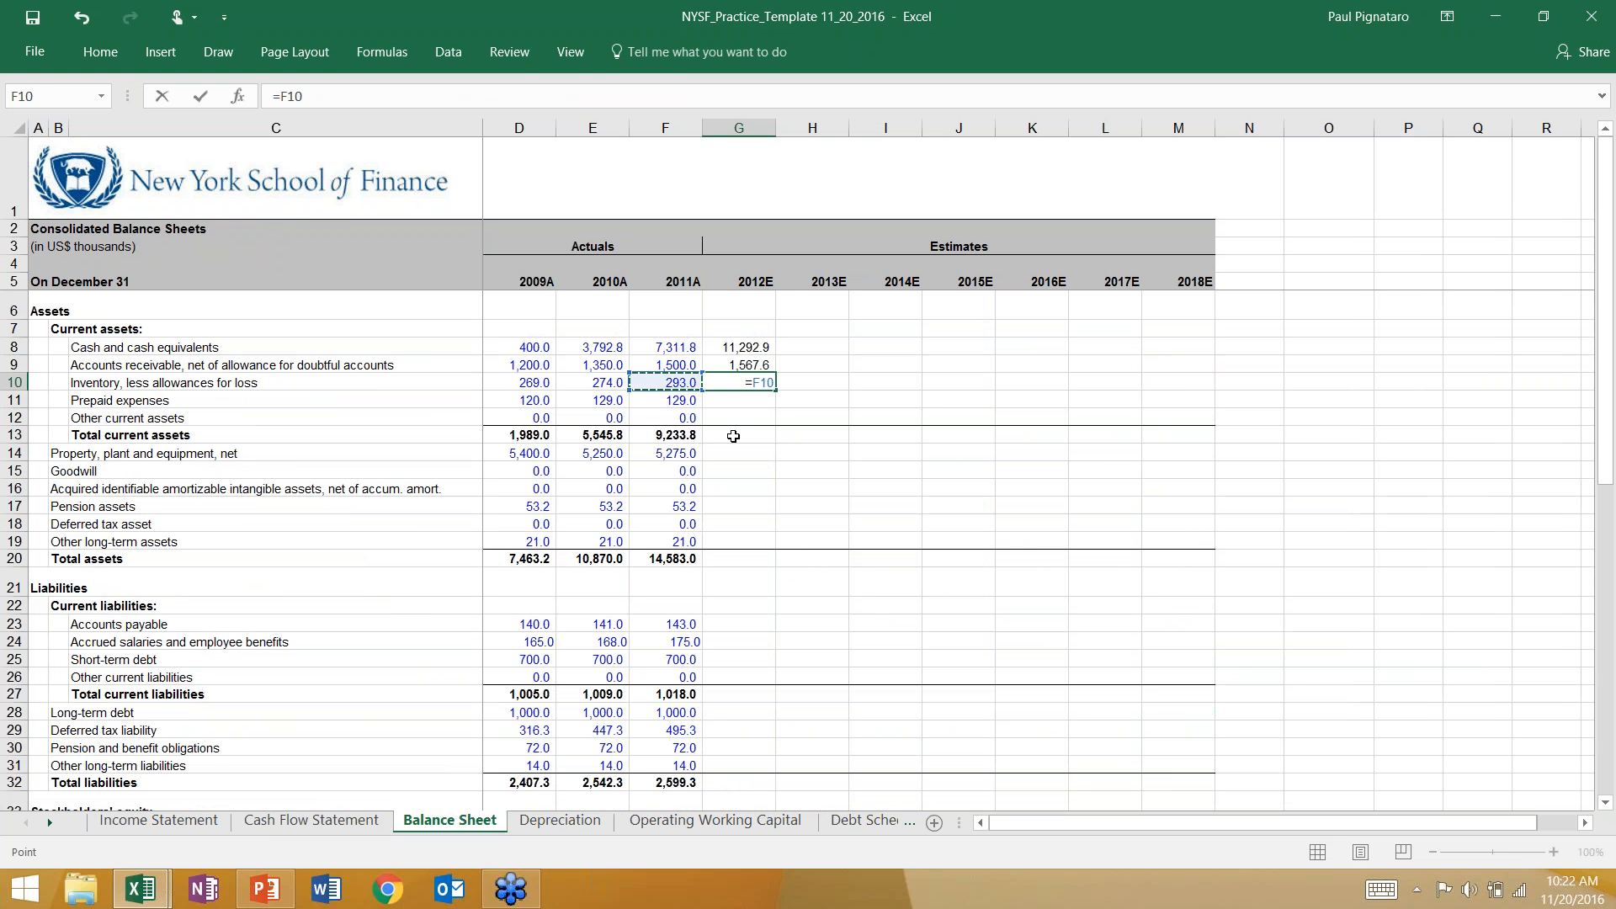
type("-")
left_click(314, 820)
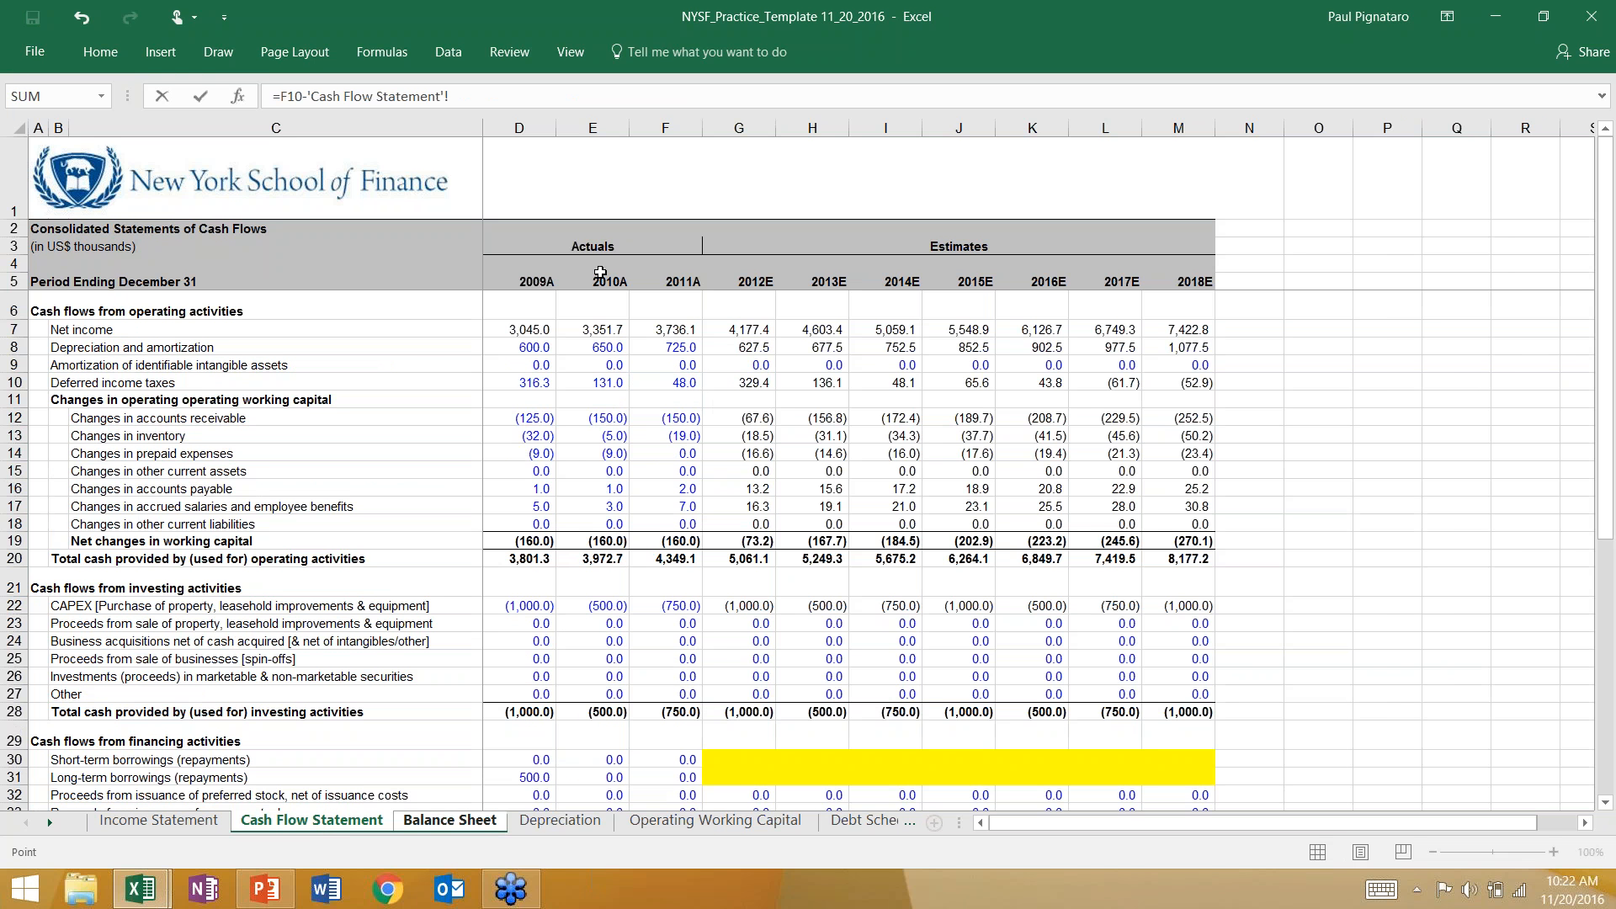
left_click(728, 438)
key("Return")
key("Up")
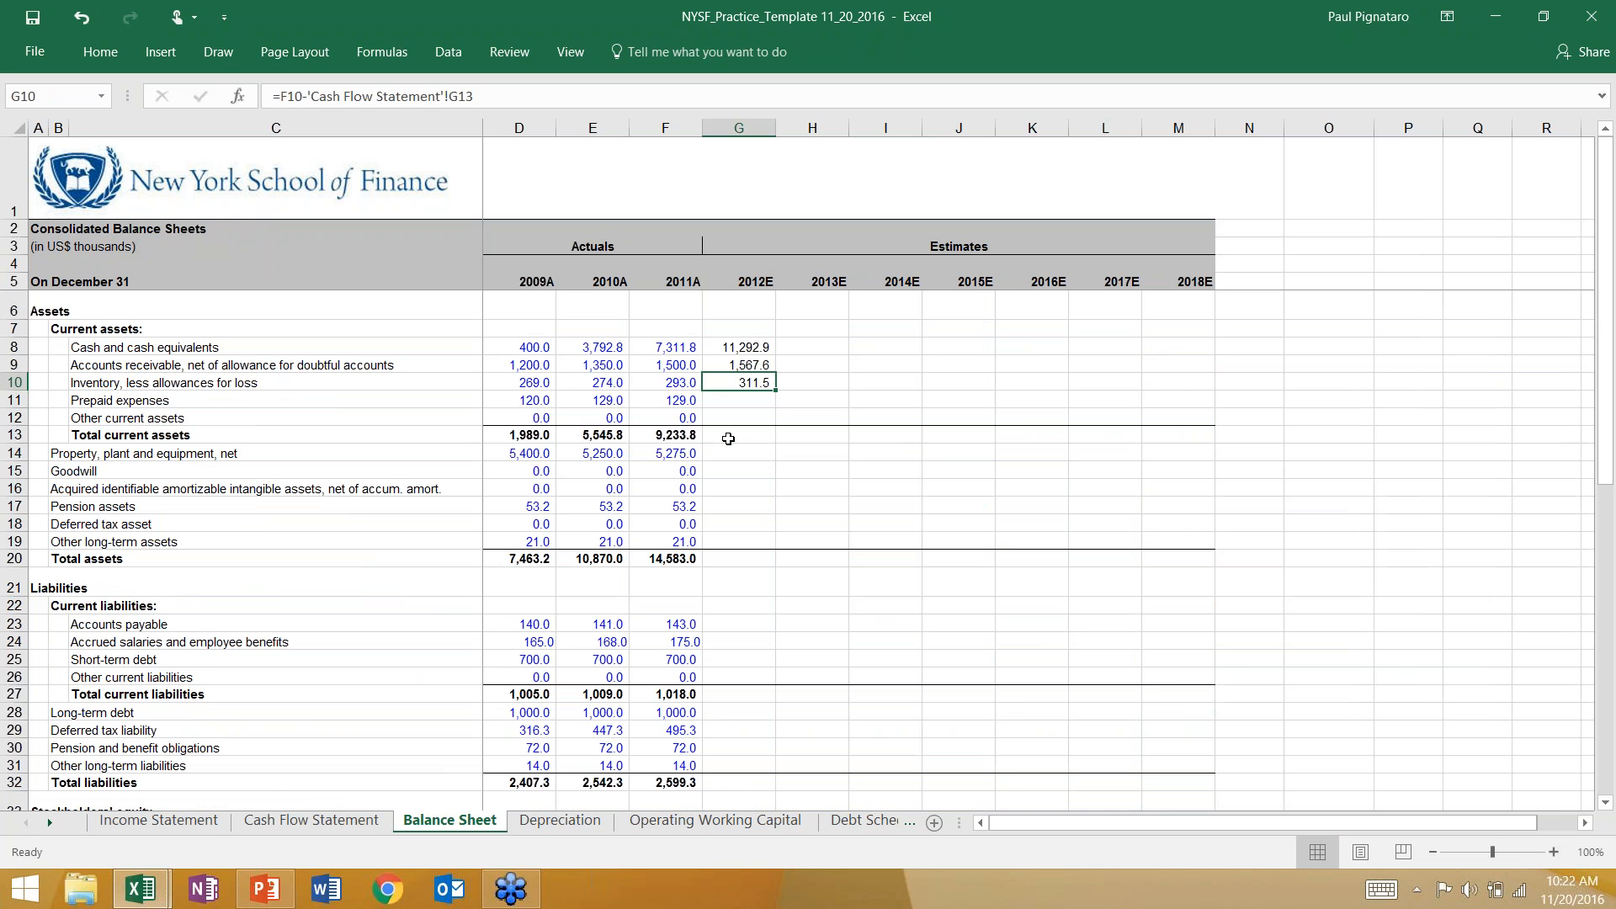
Compare the 2012E formulas for cash, accounts receivable and inventory in G8 to G10, including their plus and minus signs.
key("Up")
key("Down")
key("Up")
key("Down")
key("Up")
key("Down")
key("Up")
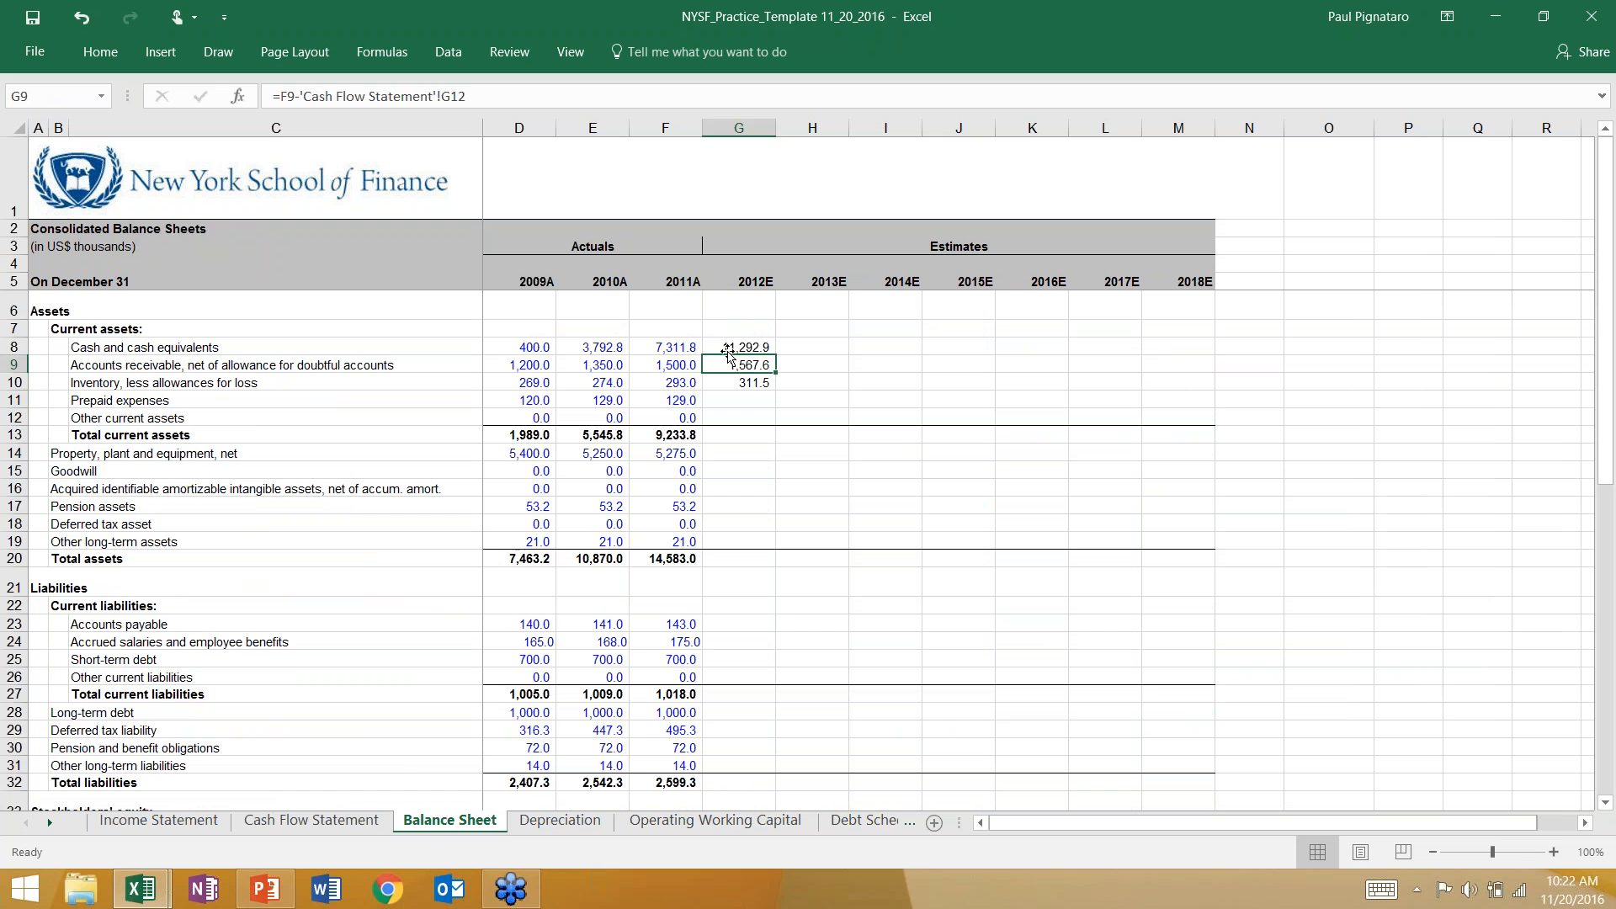
key("Up")
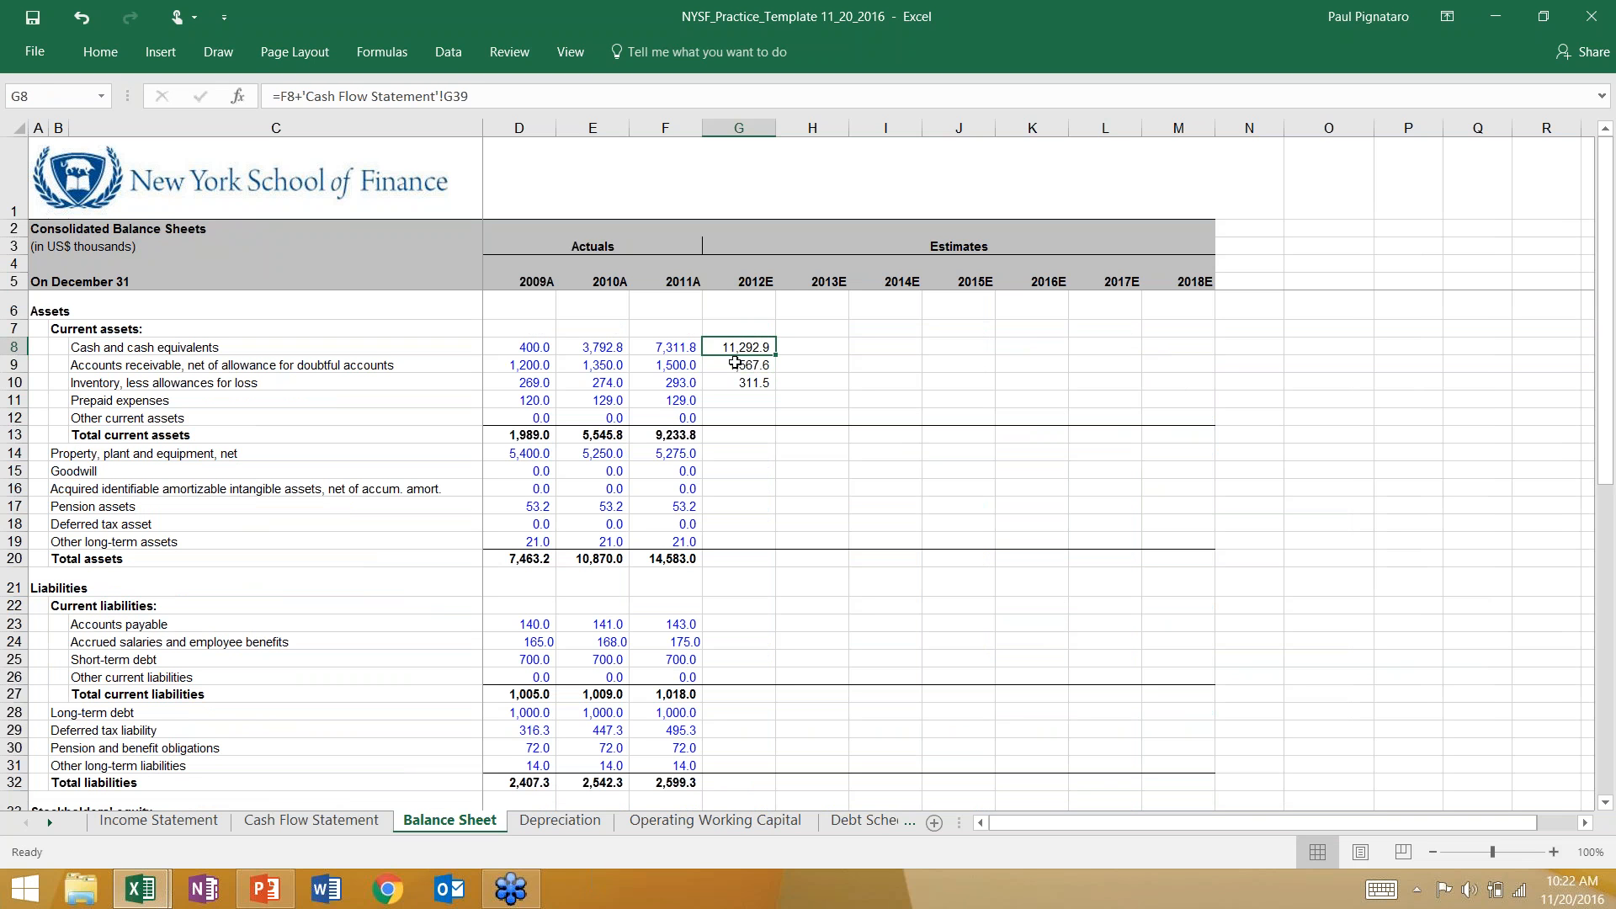
key("Down")
key("Up")
key("Down")
key("Down")
key("Up")
key("Up")
key("Down")
key("Down")
left_click(680, 345)
key("Right")
key("Down")
key("Down")
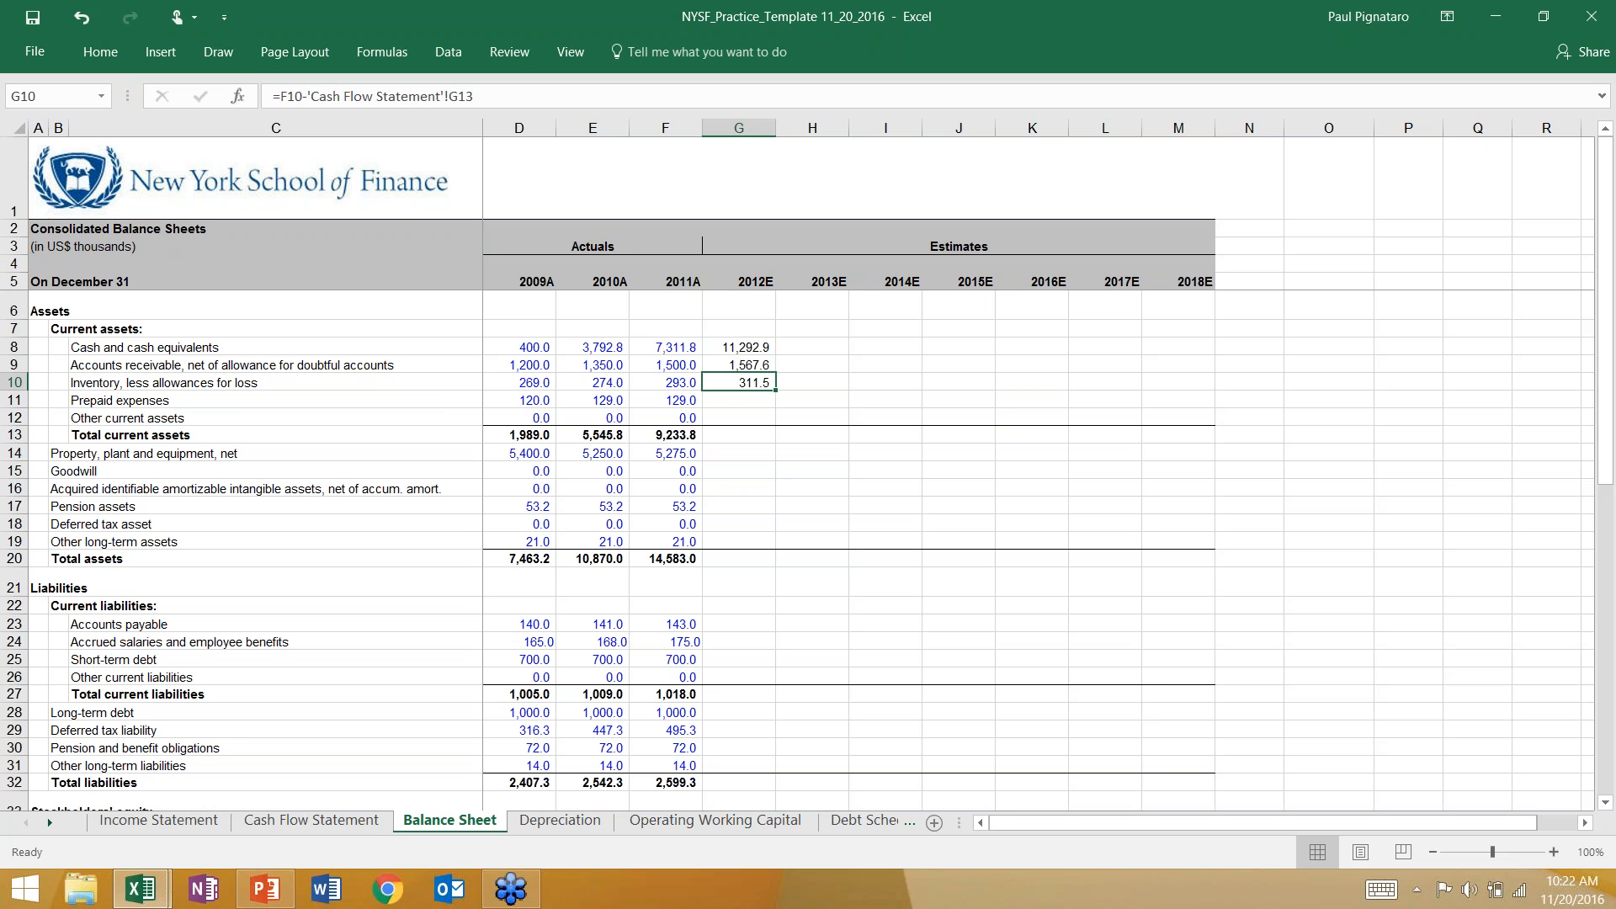
left_click(719, 364)
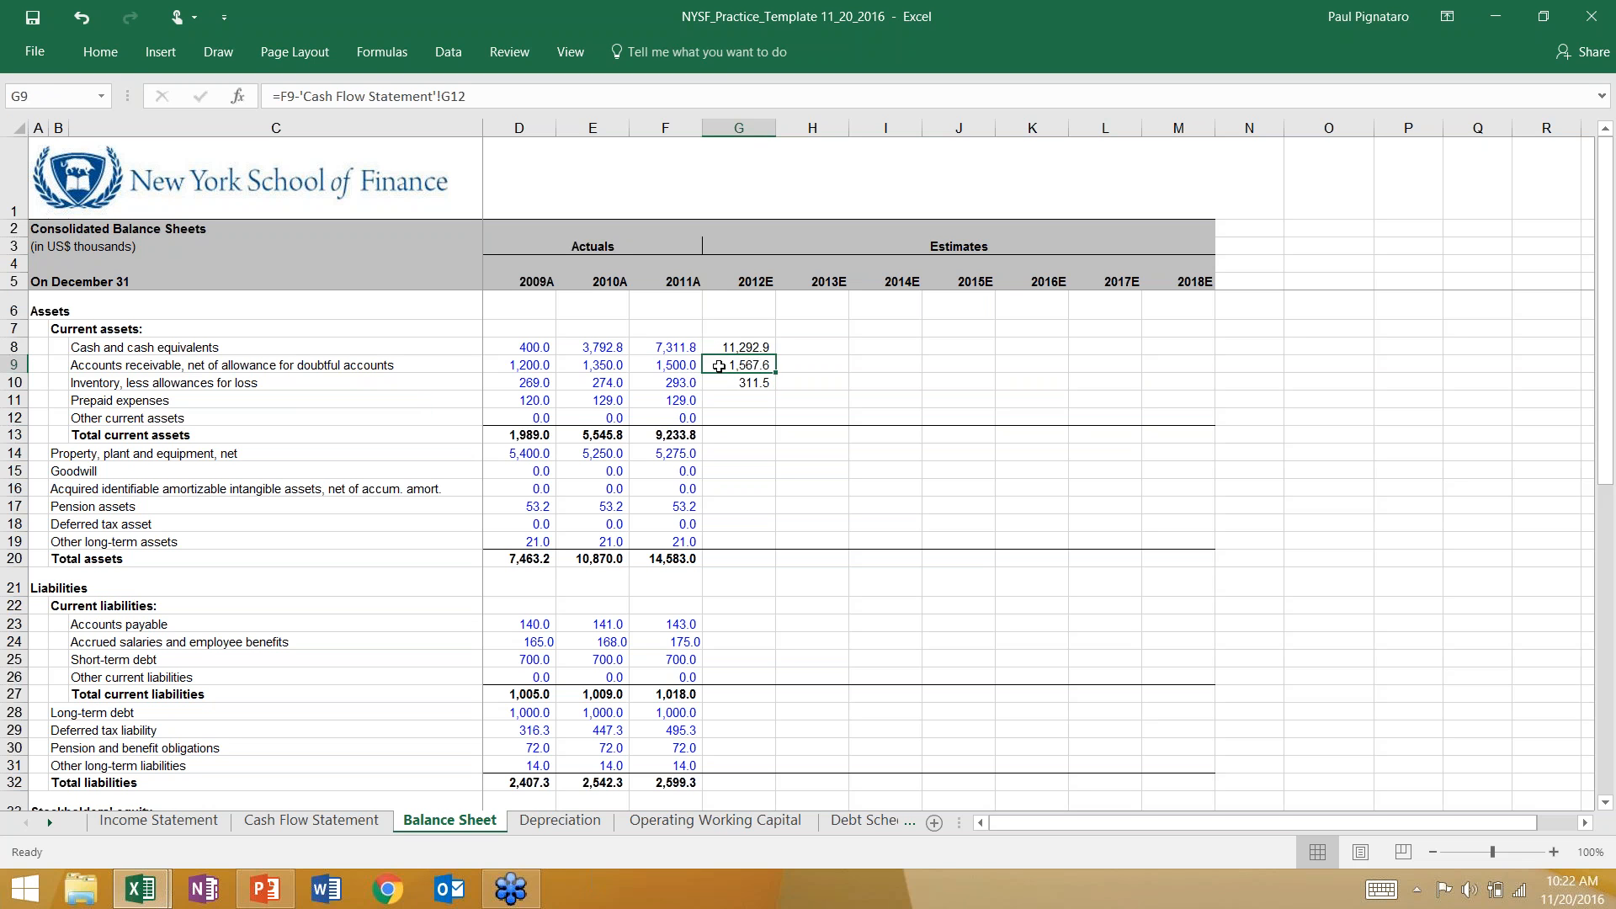
left_click(720, 393)
left_click(724, 364)
left_click(729, 346)
left_click(730, 367)
left_click(732, 381)
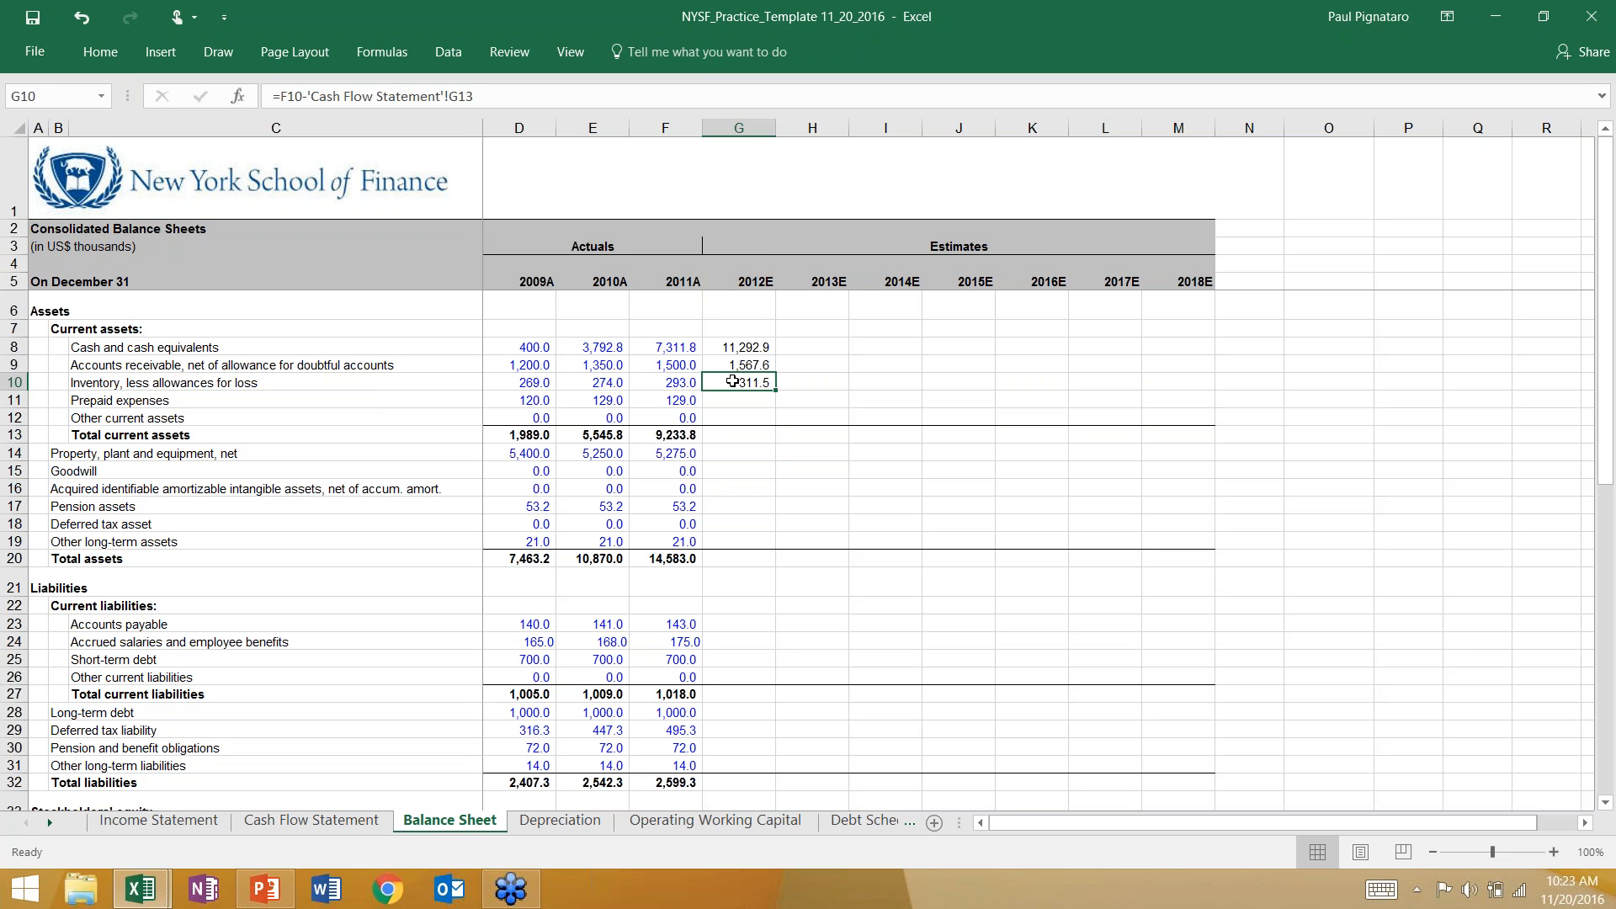
key("Up")
key("Down")
key("Up")
key("Down")
key("Up")
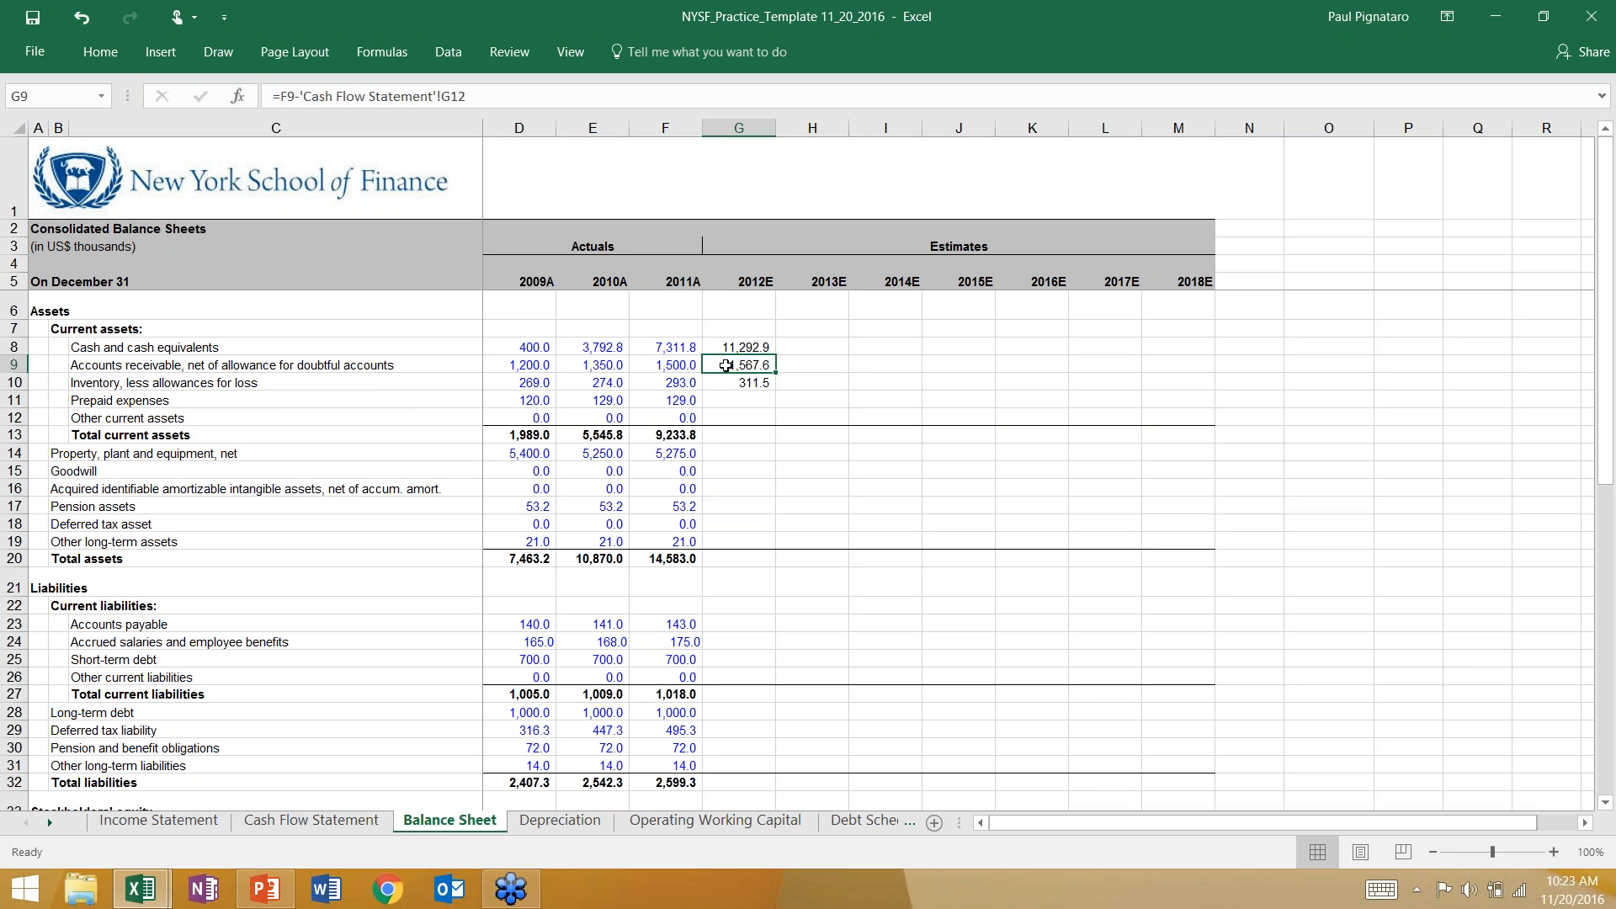
Compare the plus and minus signs in the 2012E cash, receivables and inventory formulas in G8, G9 and G10.
key("Up")
key("Down")
key("Down")
key("Up")
key("Down")
key("Up")
key("Down")
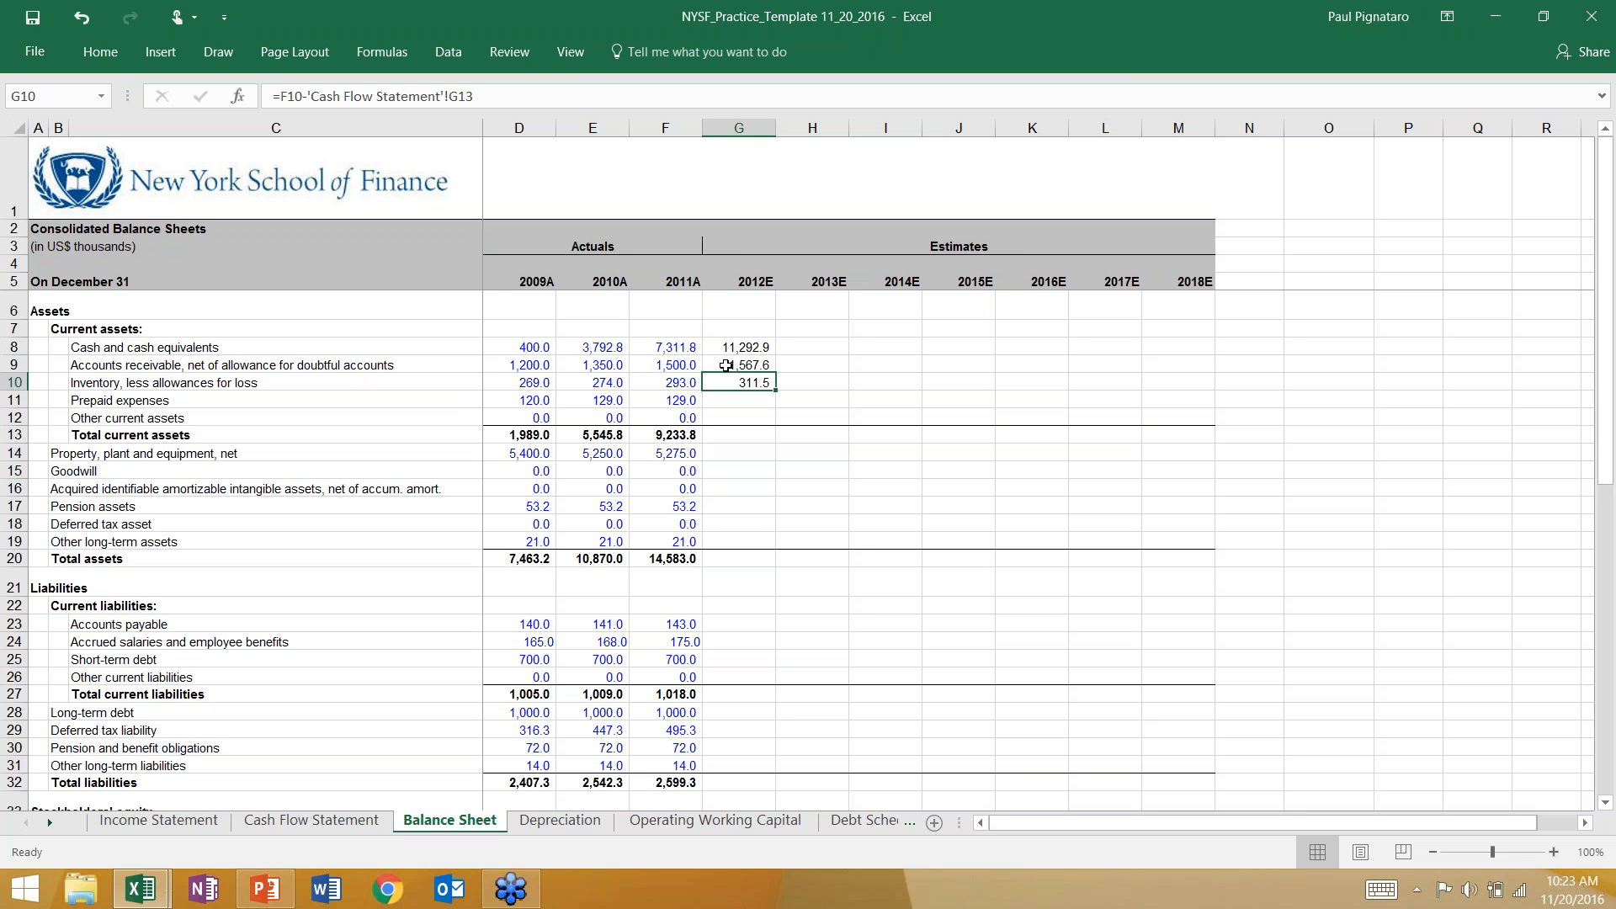
left_click(726, 366)
left_click(724, 348)
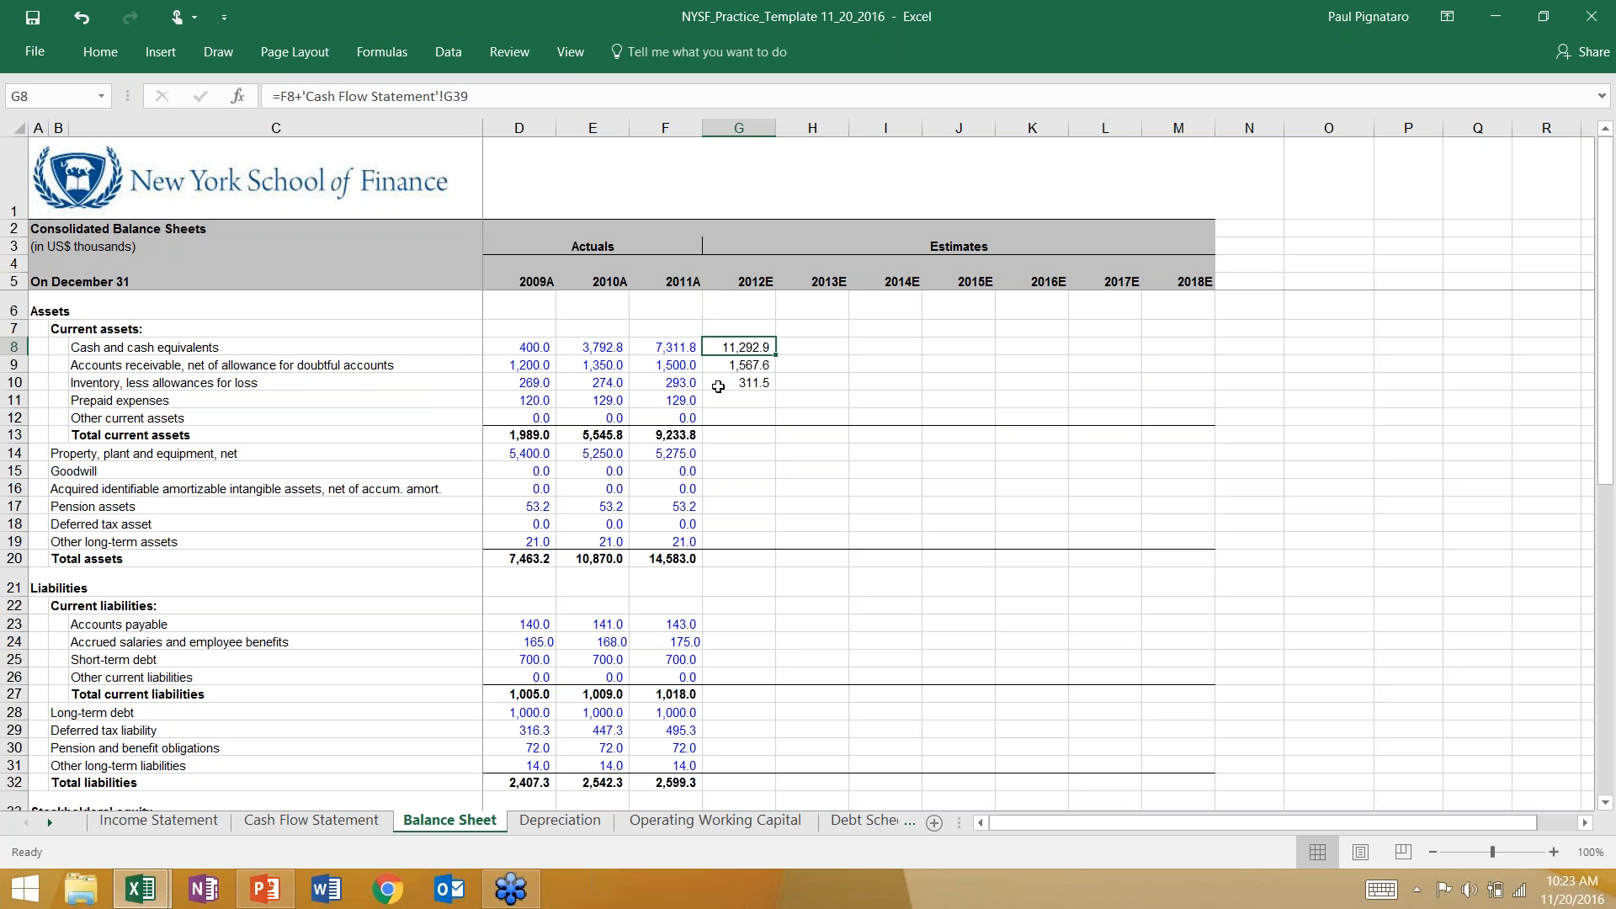
key("Down")
key("Down")
left_click(718, 347)
left_click(725, 366)
left_click(725, 380)
left_click(729, 366)
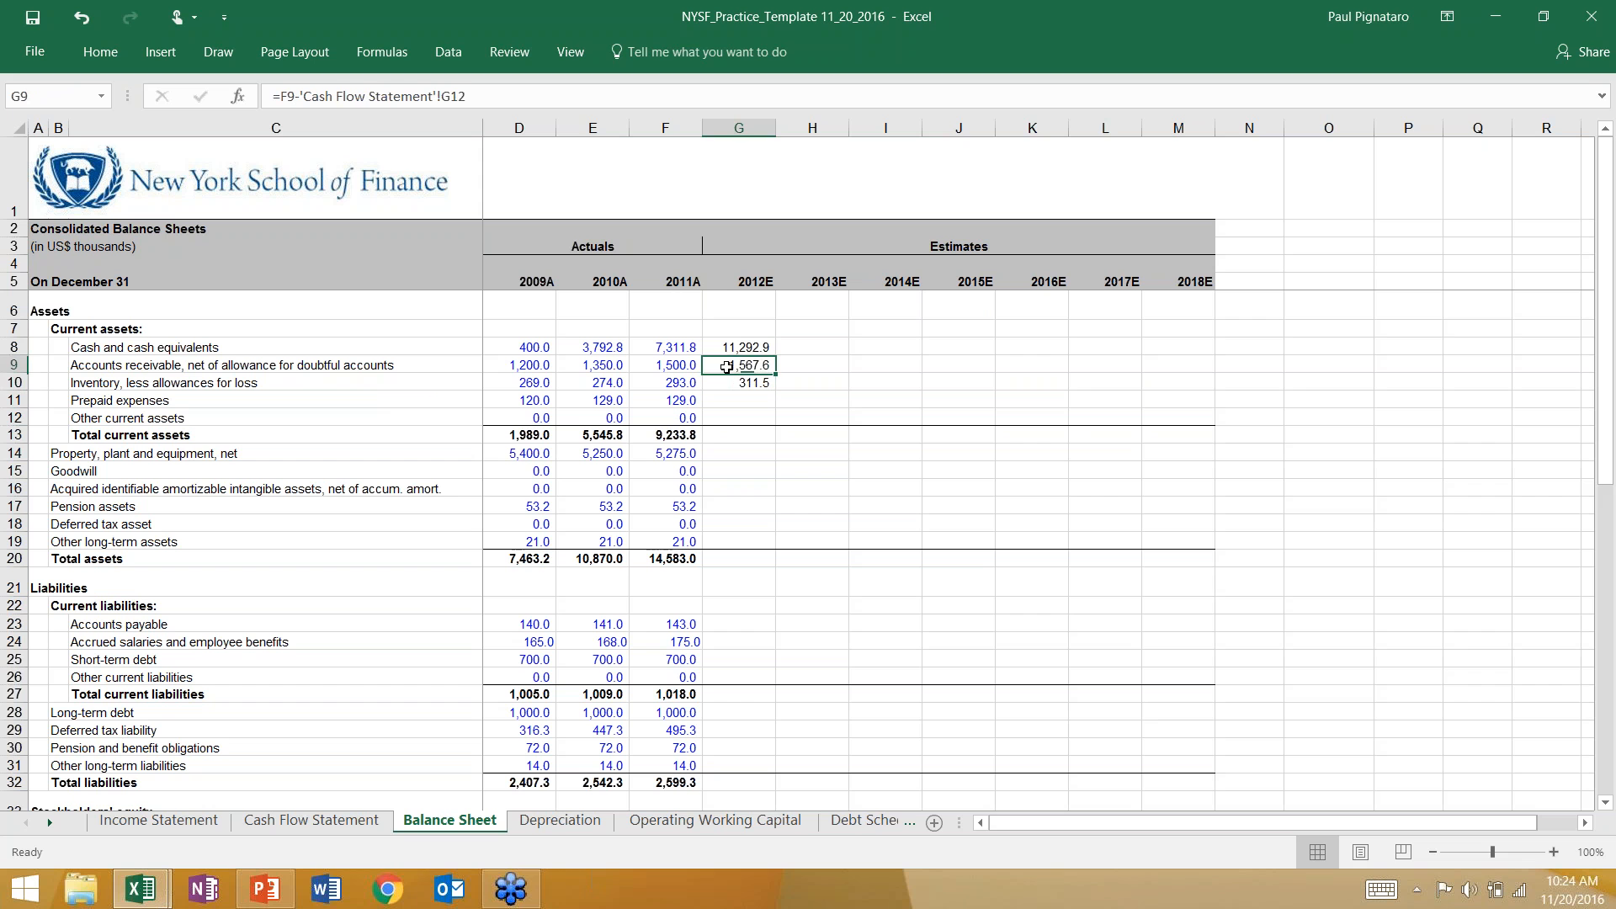
left_click(729, 383)
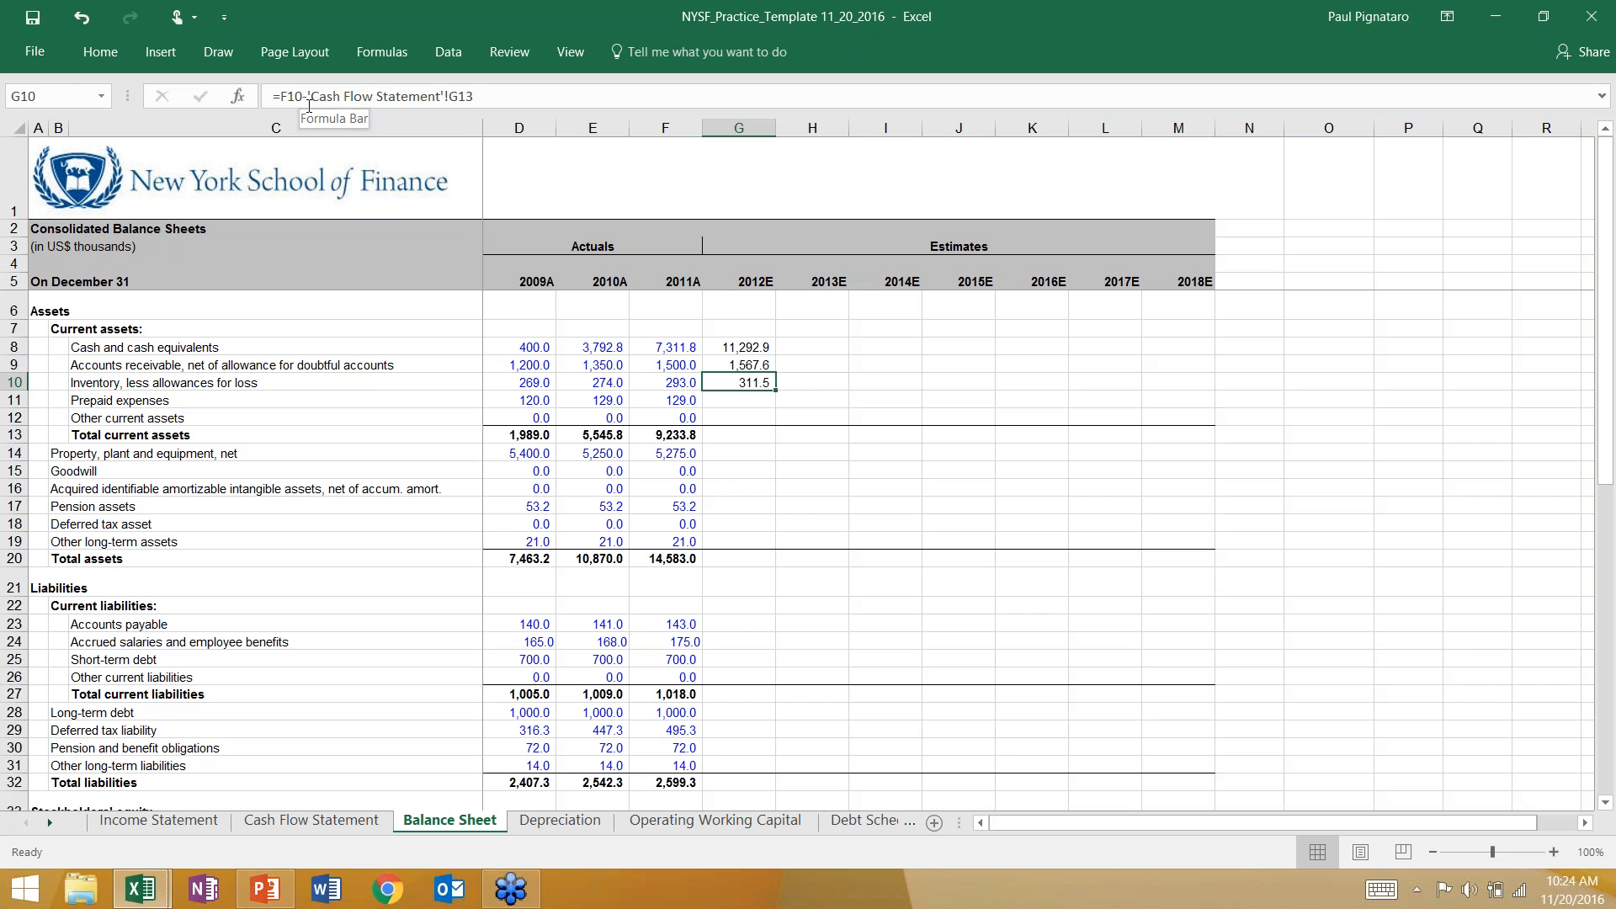
left_click(717, 344)
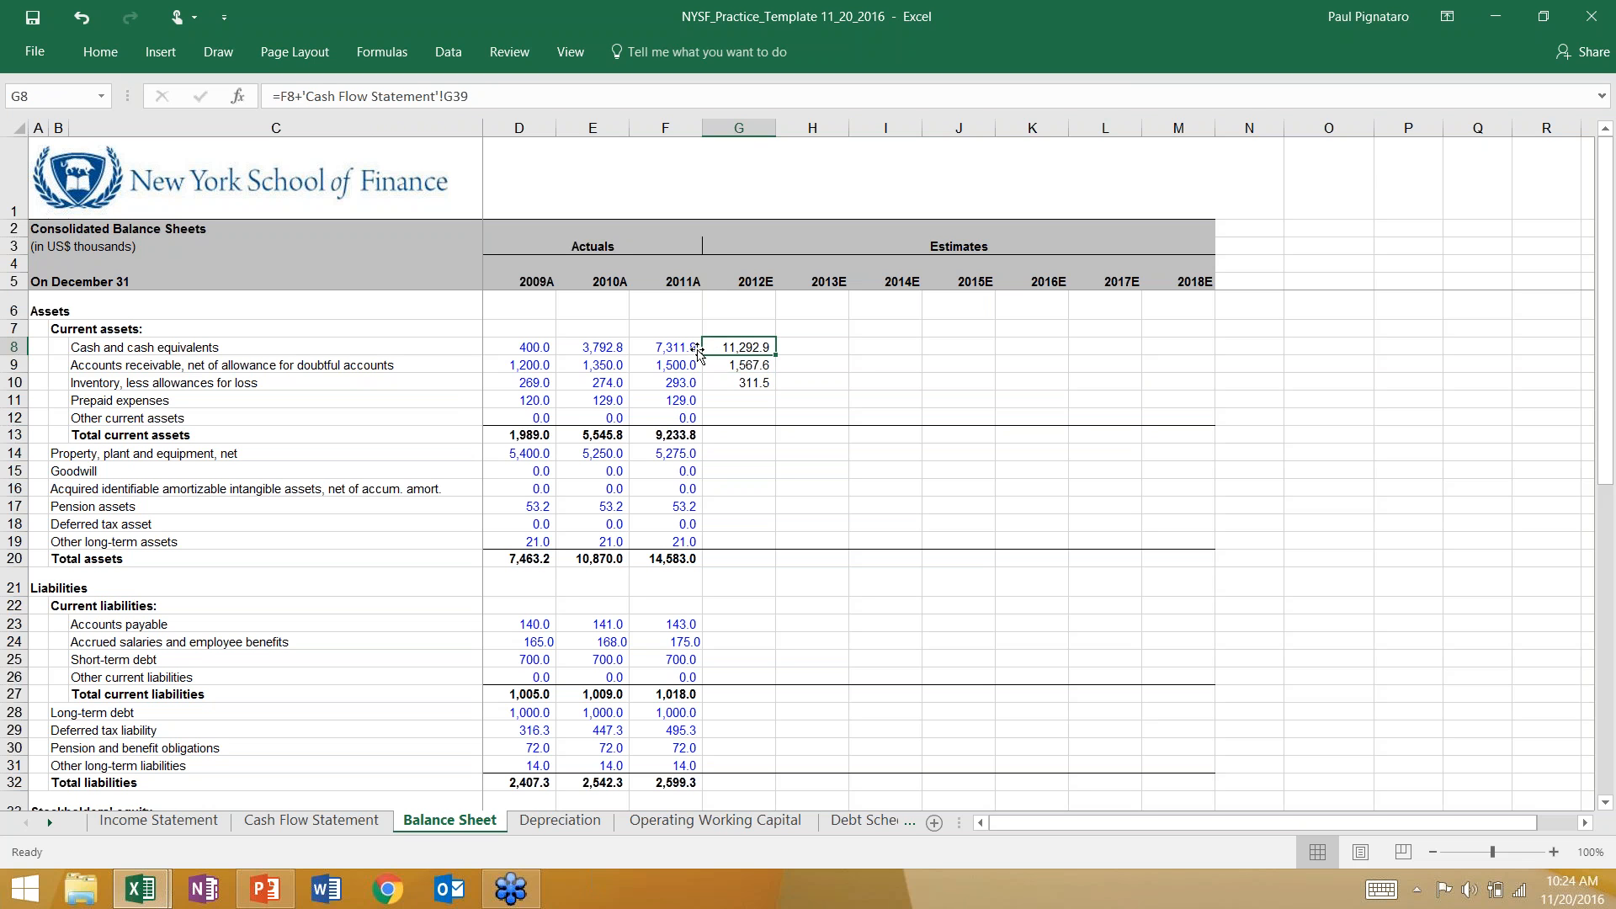
left_click(715, 366)
left_click(716, 384)
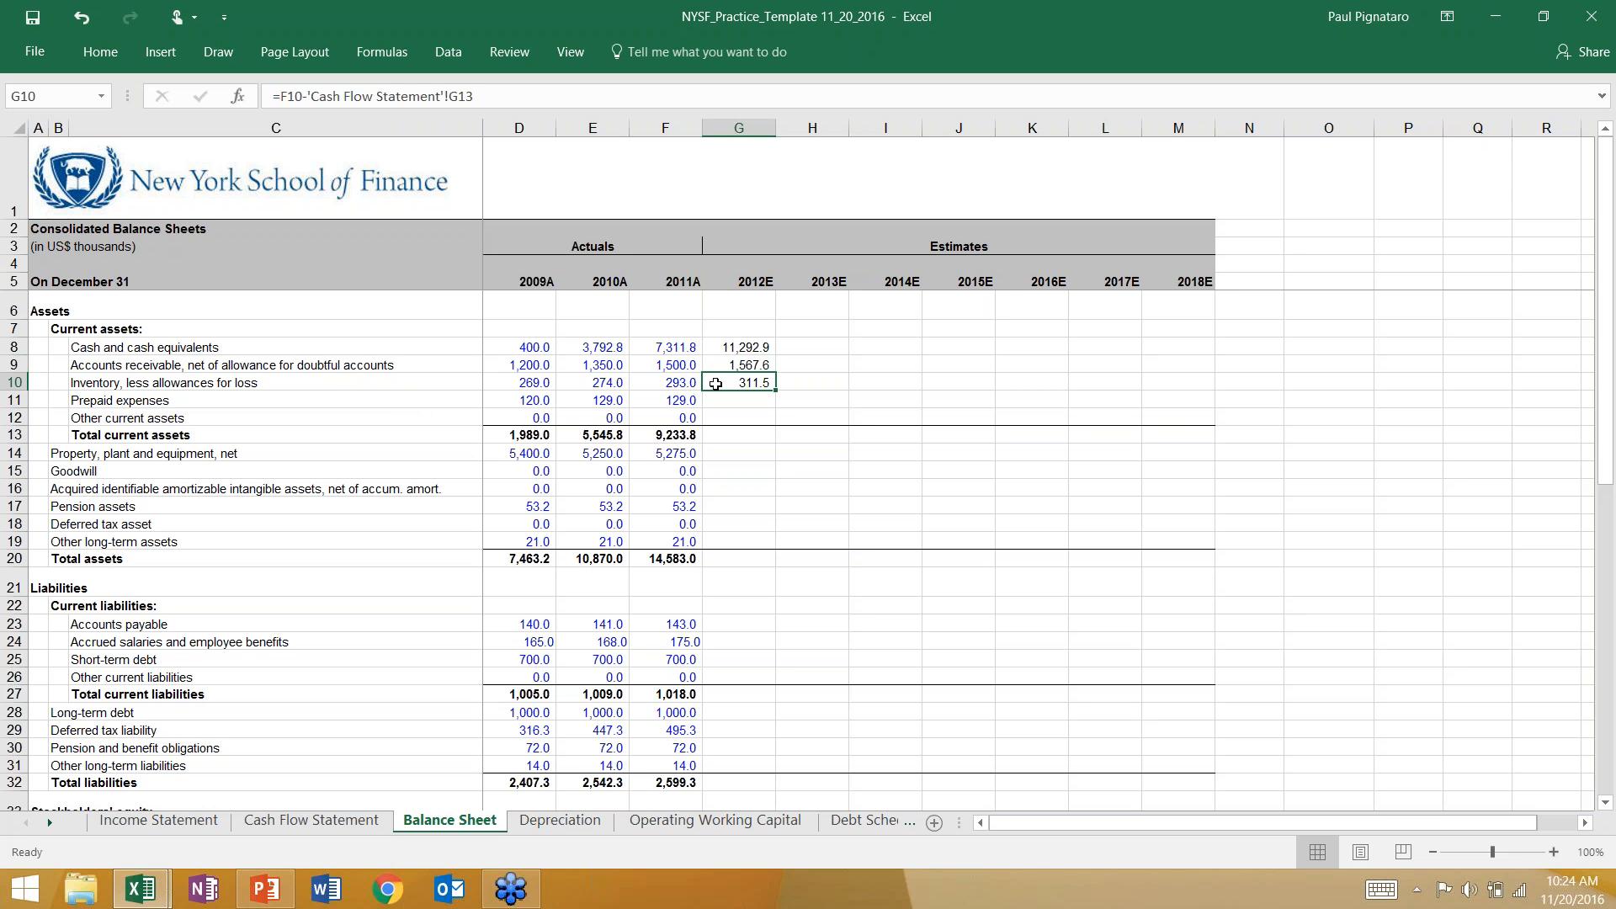
key("Up")
key("Up")
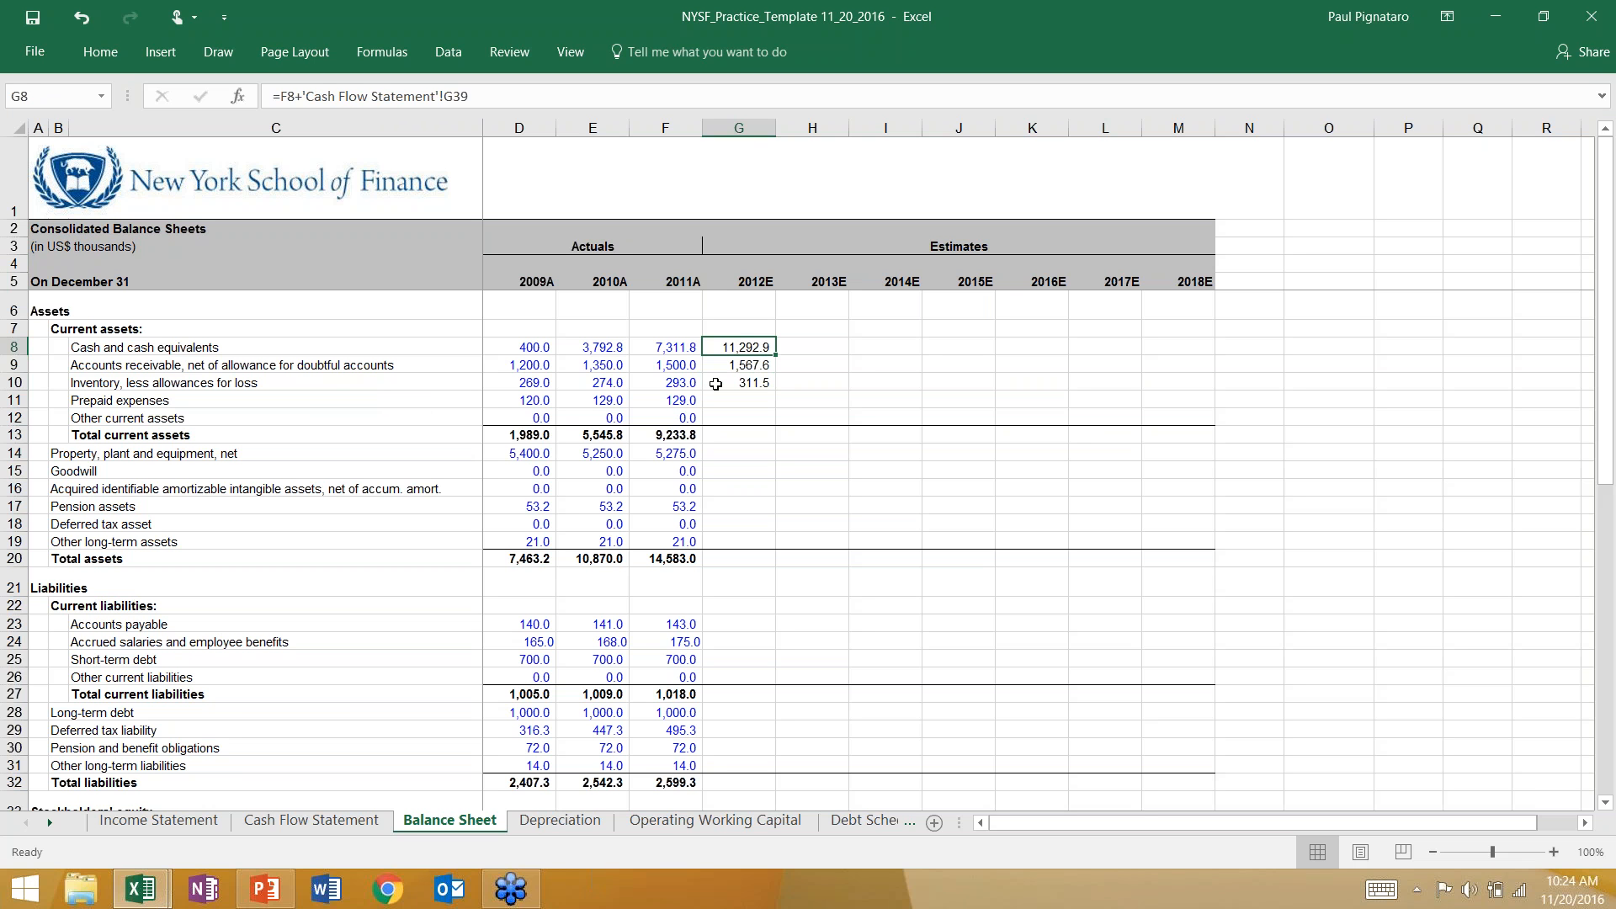
key("Down")
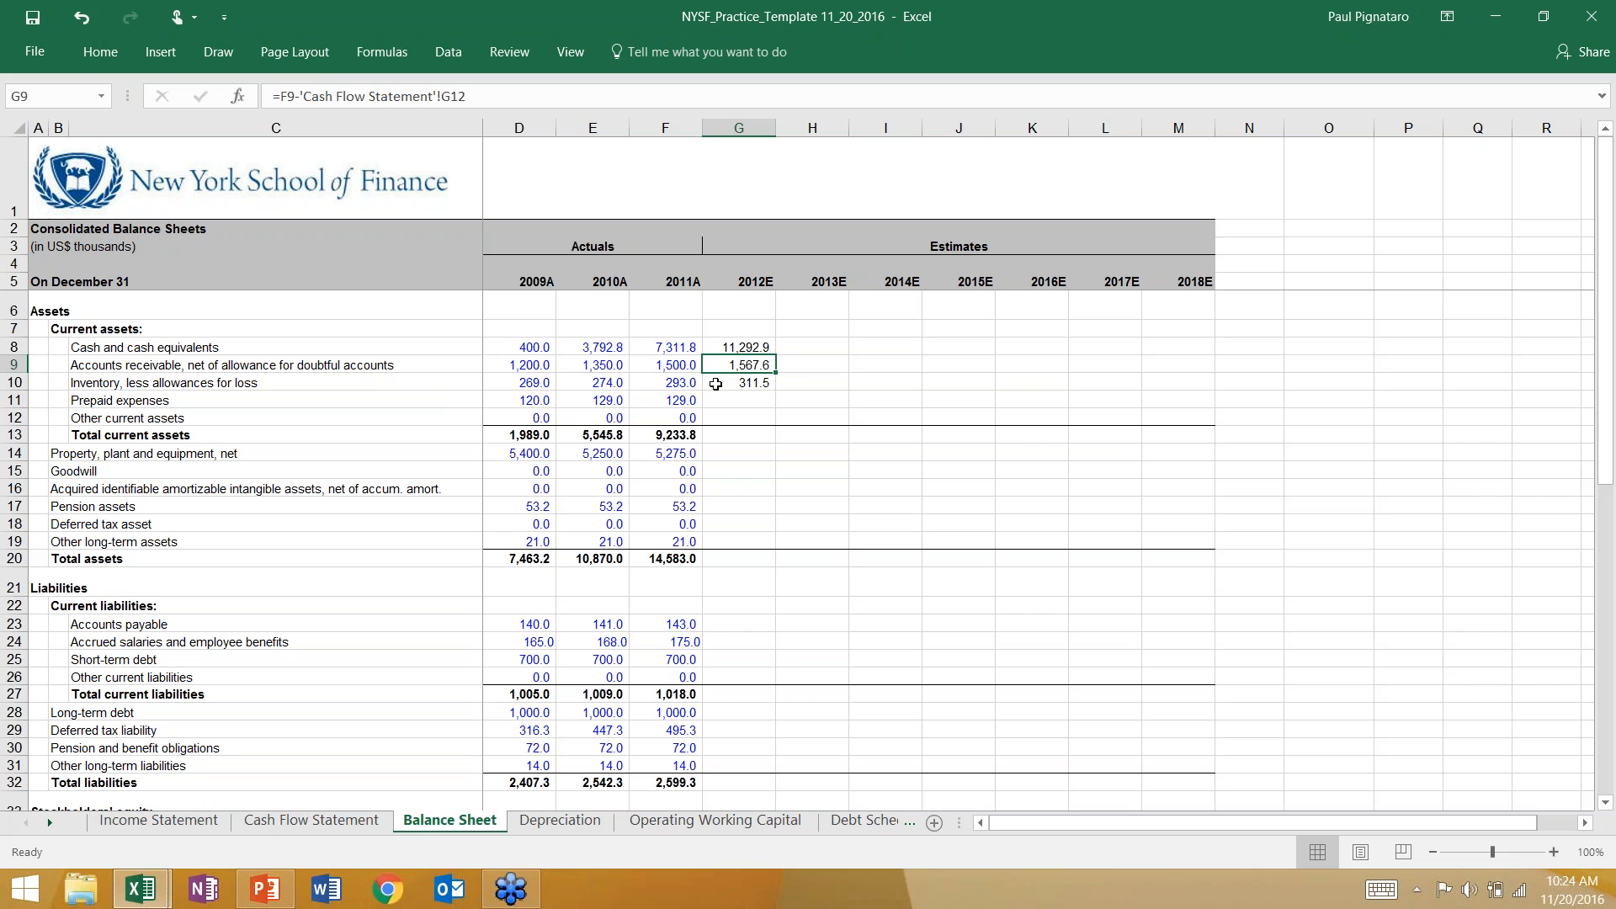
Inspect the minus sign in the G9 receivables formula and recheck it against the formulas in G8 and G10.
left_click(299, 102)
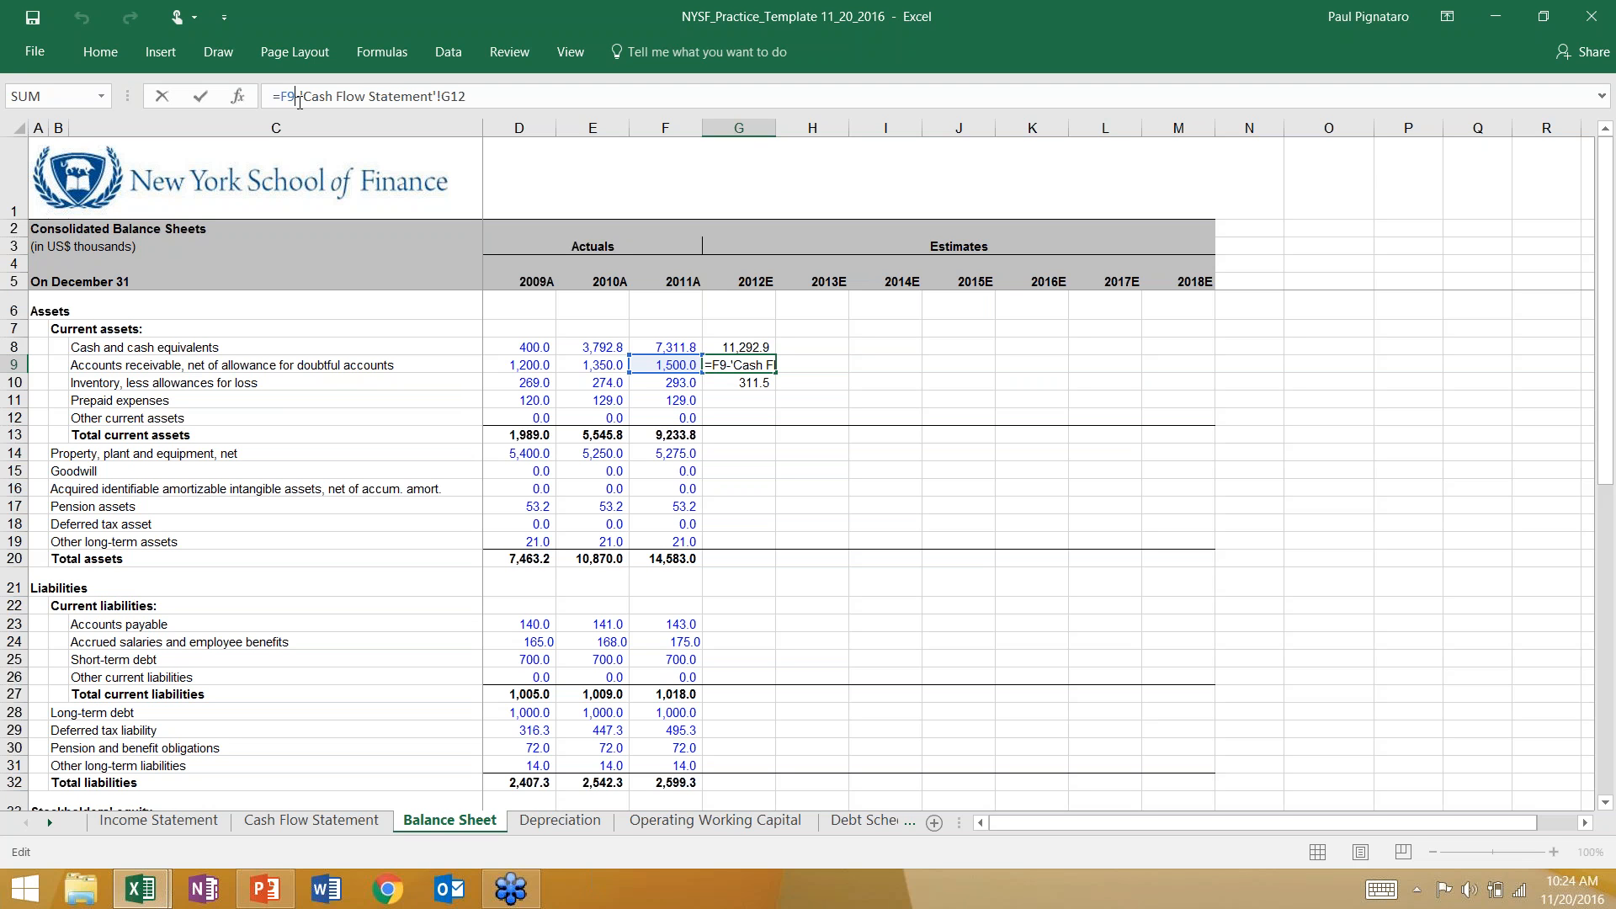
key("ctrl+Return")
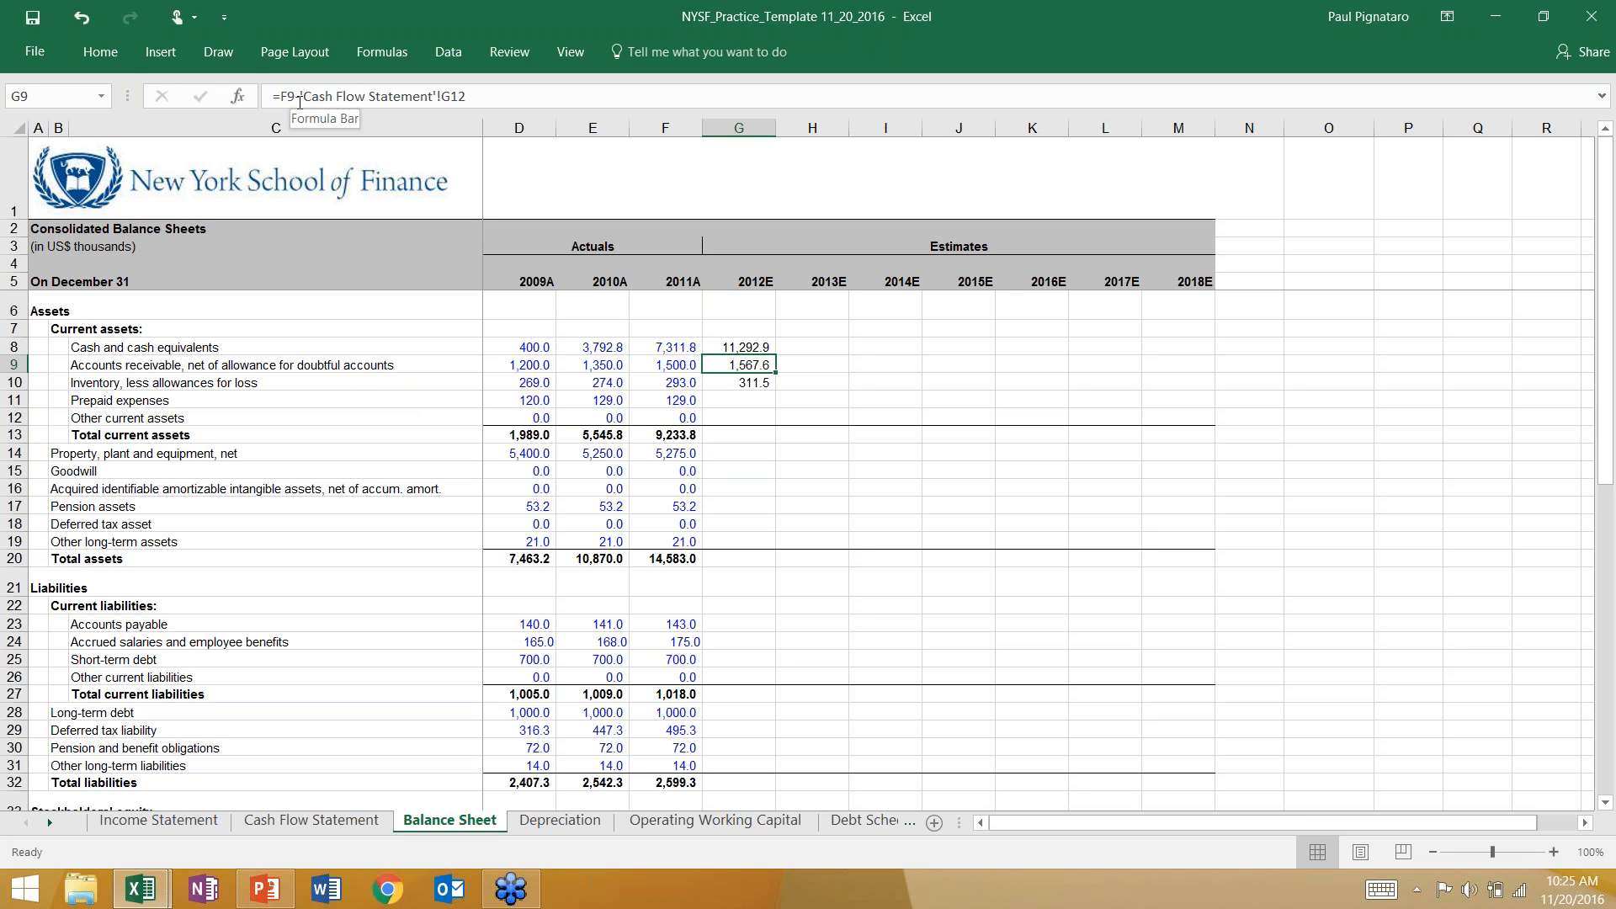
left_click(739, 347)
left_click(741, 365)
left_click(743, 383)
left_click(745, 346)
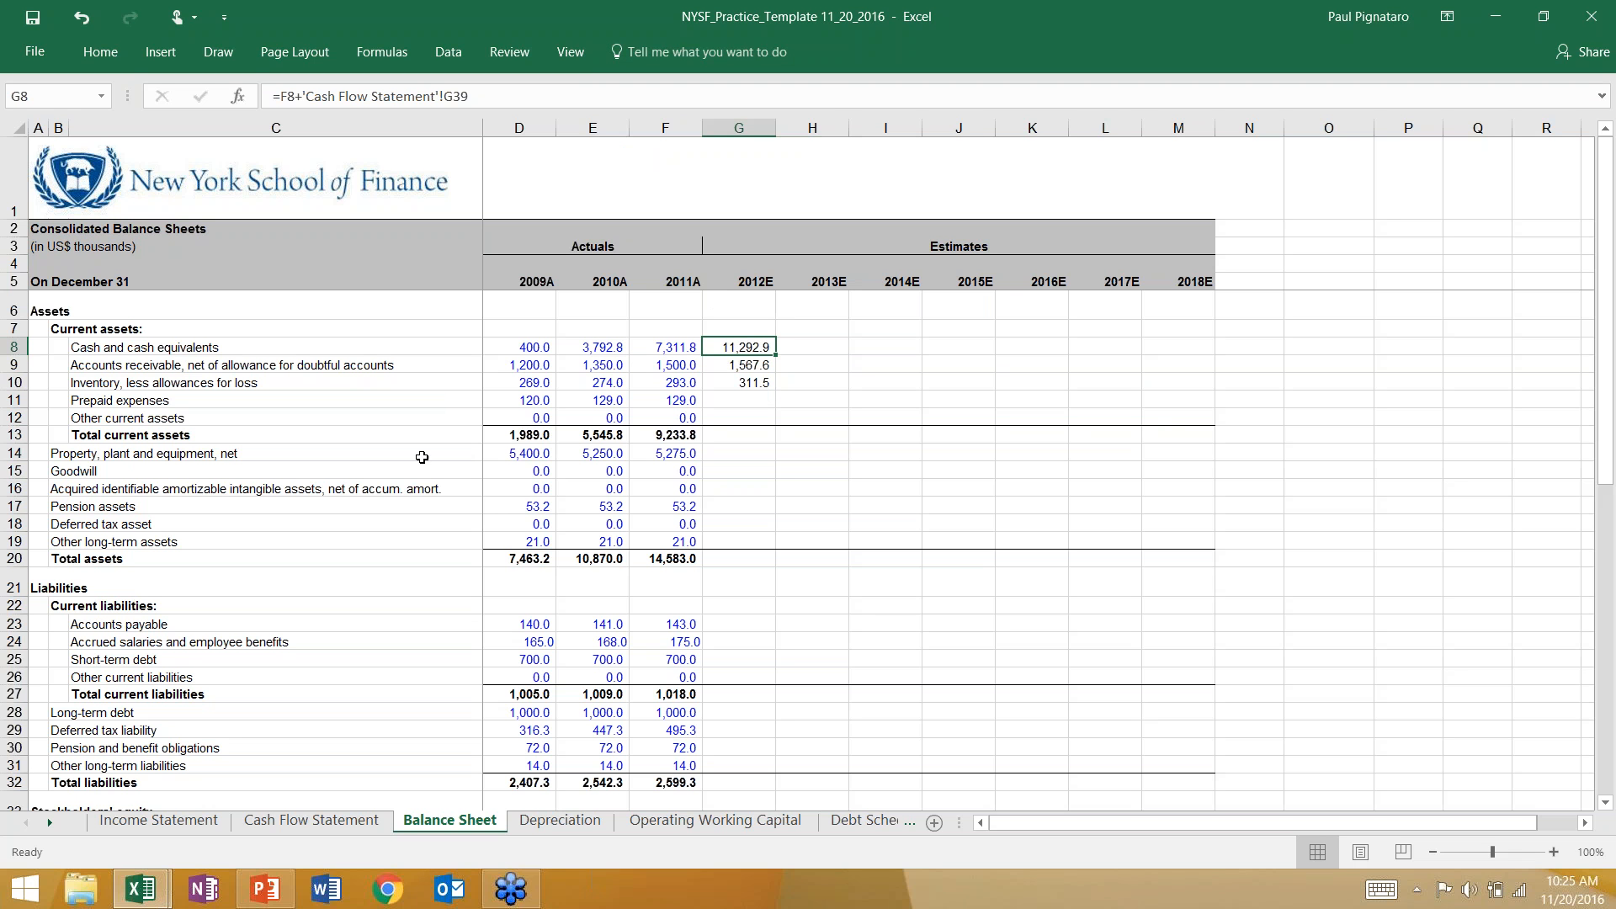
Fill the 2012E total change in cash cell, G39 on the Cash Flow Statement sheet, with red.
left_click(296, 821)
scroll(769, 677, "down", 5)
left_click(739, 652)
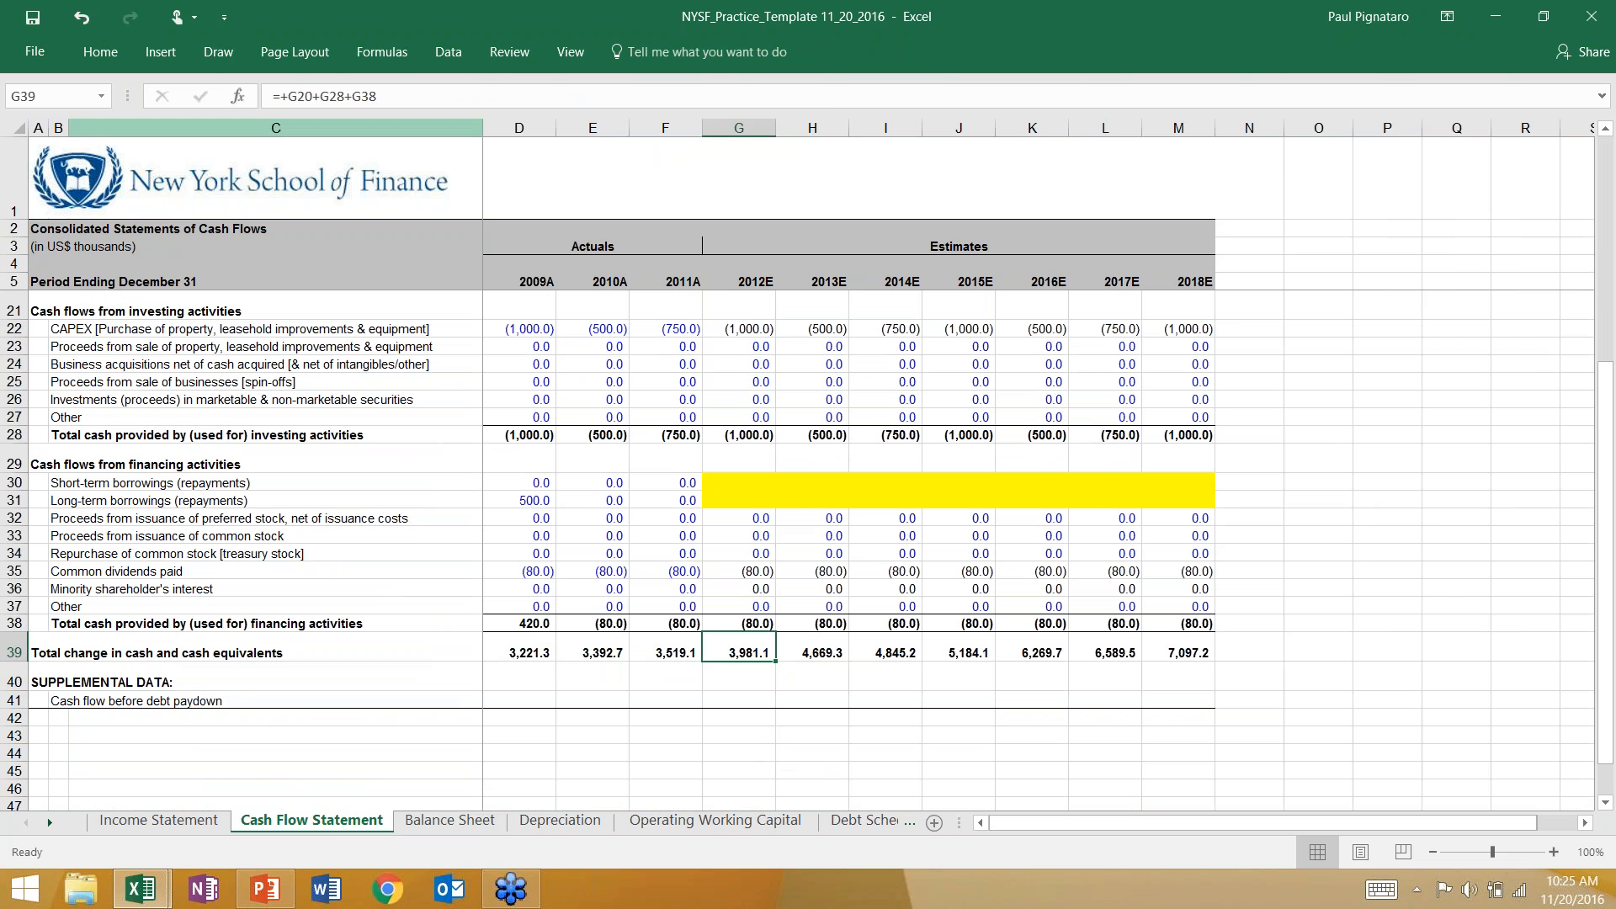
left_click(100, 52)
left_click(314, 125)
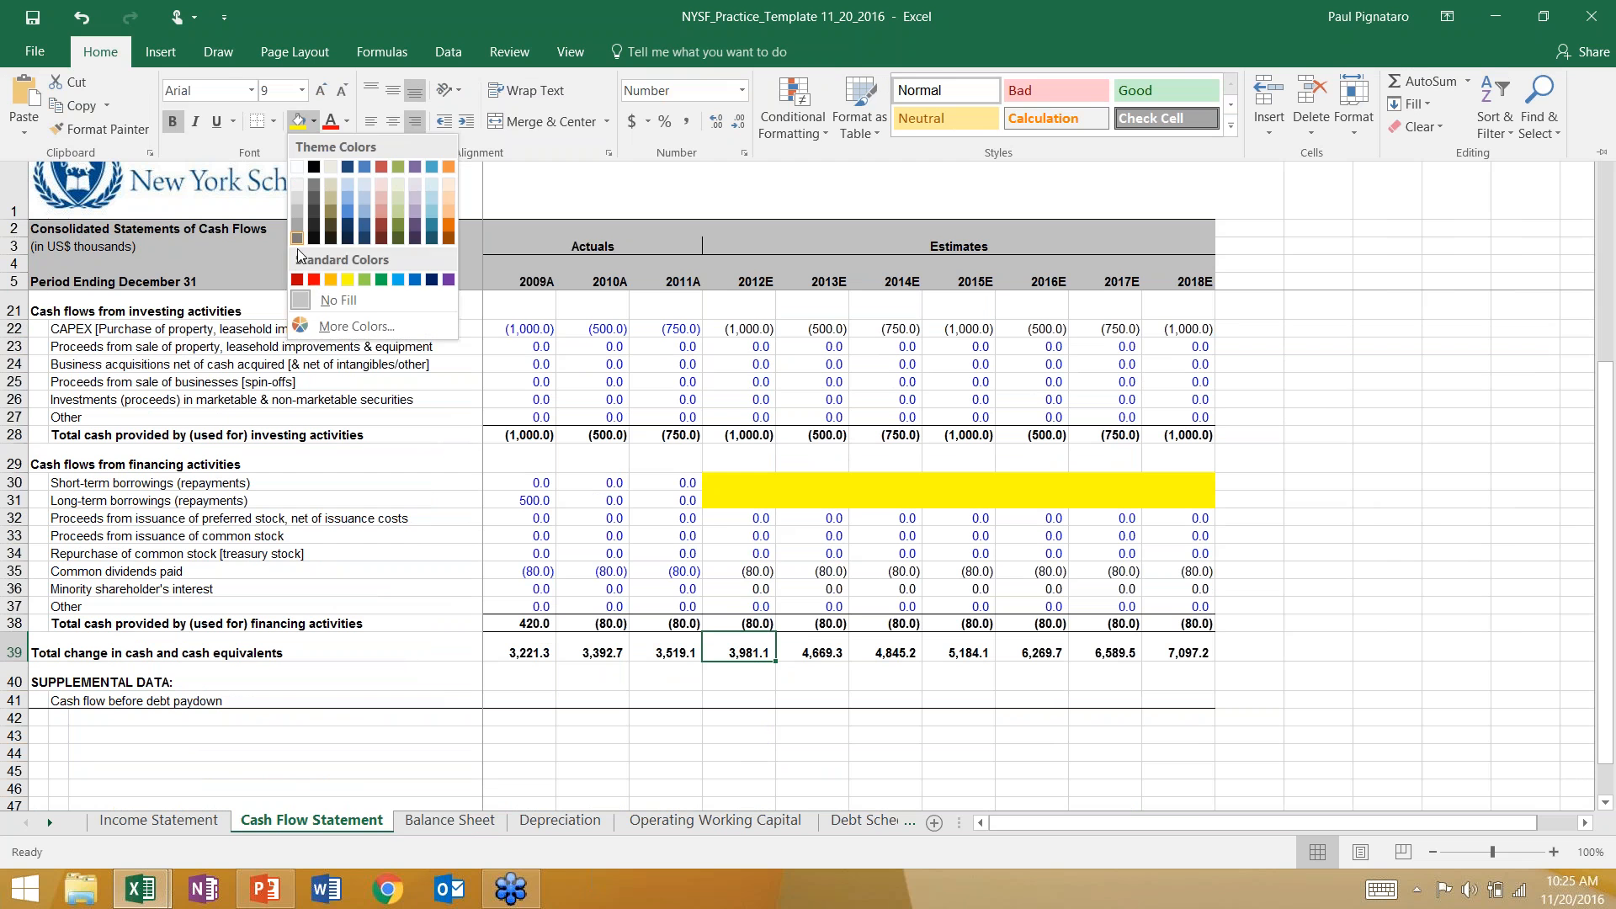
left_click(317, 276)
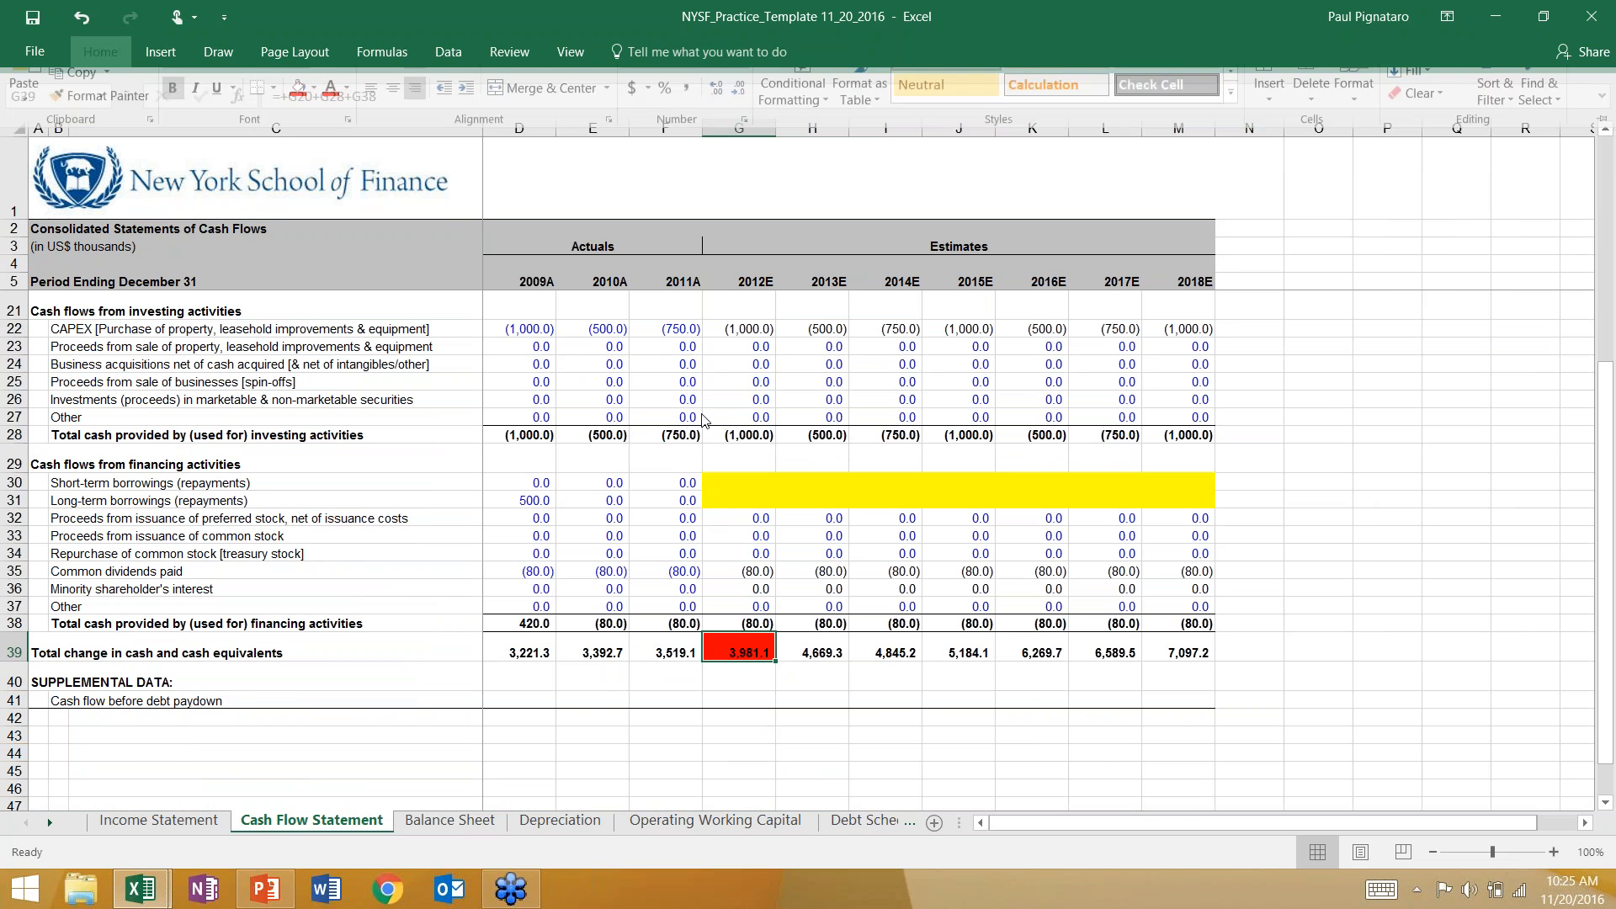
Mark the 2012E changes in accounts receivable and inventory, G12 and G13 on the Cash Flow Statement, with the same red fill.
scroll(724, 421, "up", 5)
left_click(740, 418)
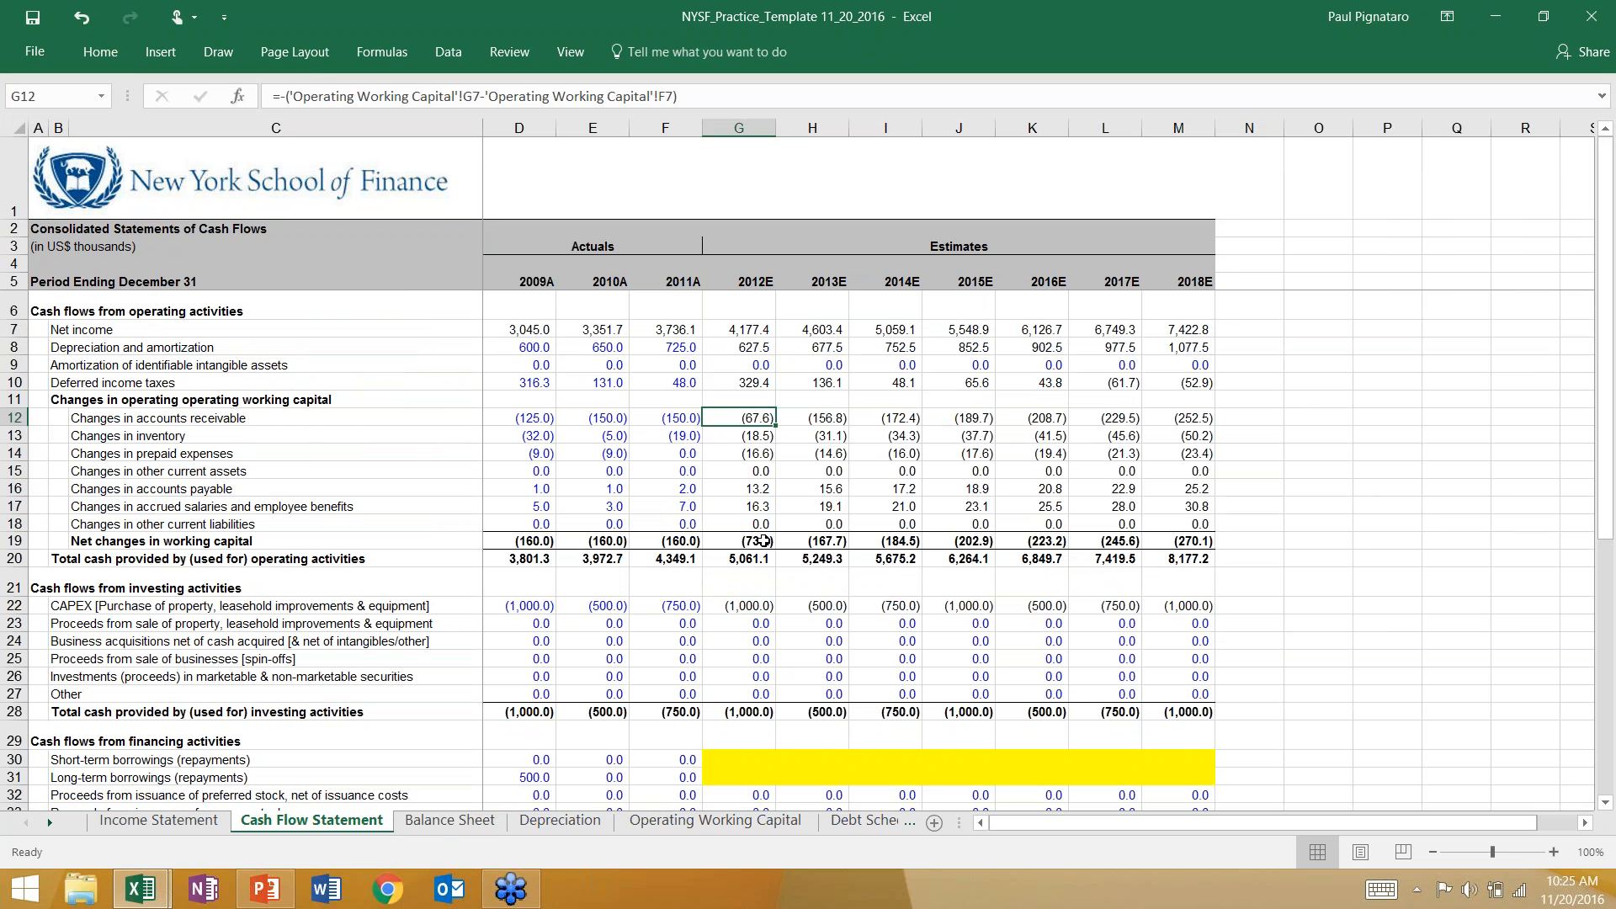
key("F4")
key("Down")
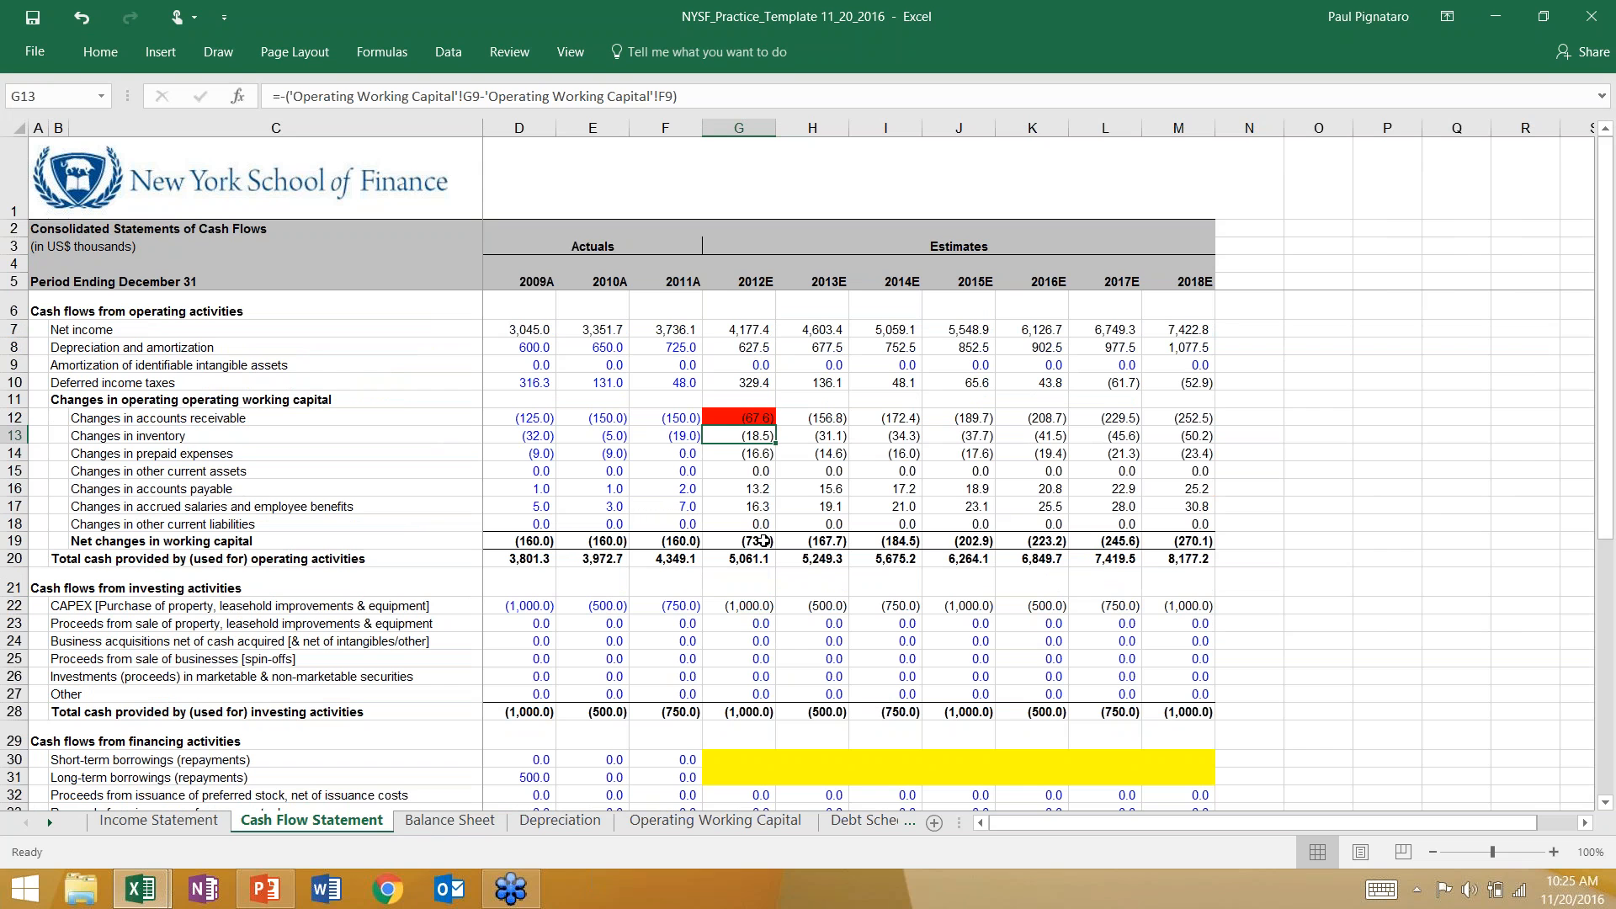
key("F4")
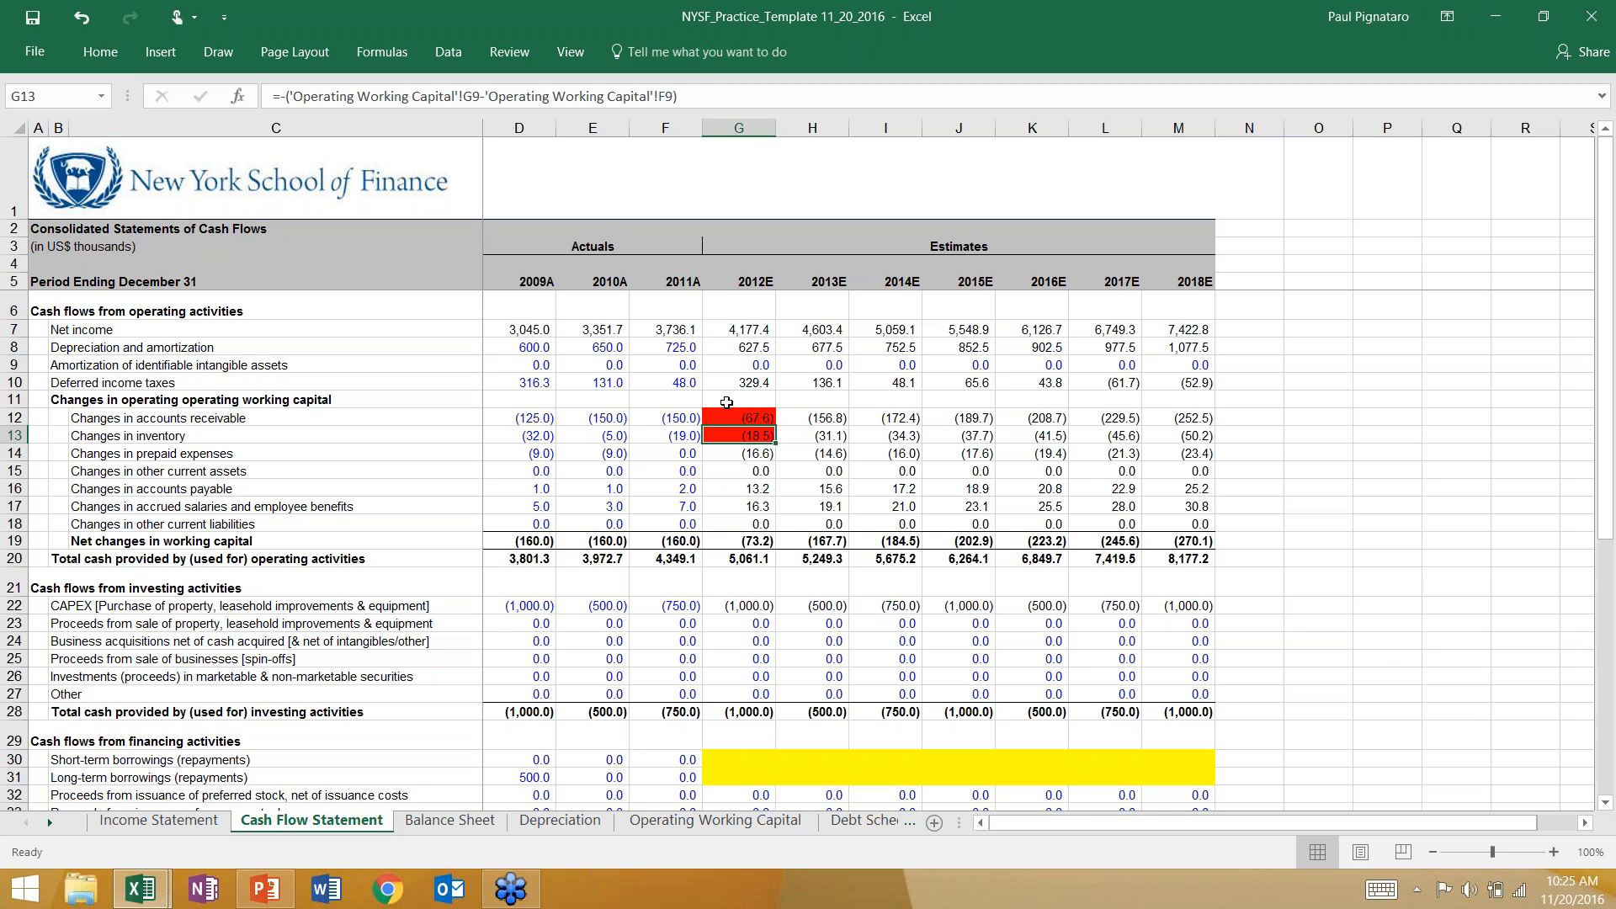
left_click(730, 416)
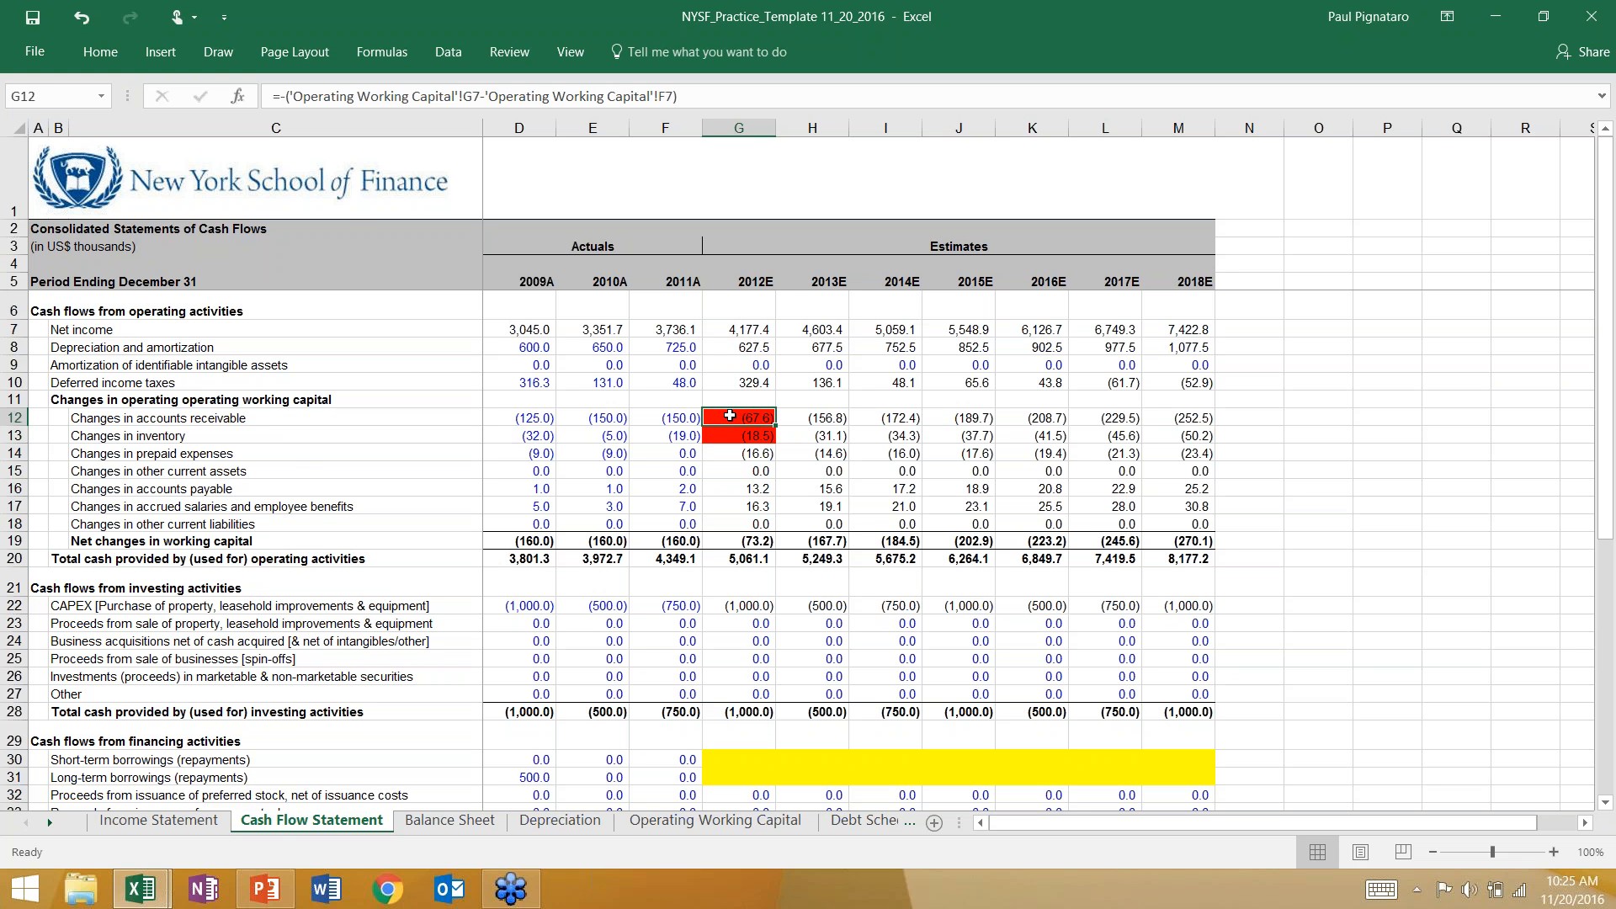
Calculate 2012E prepaid expenses in G11 of the Balance Sheet with the formula =F11-'Cash Flow Statement'!G14.
left_click(448, 820)
left_click(732, 406)
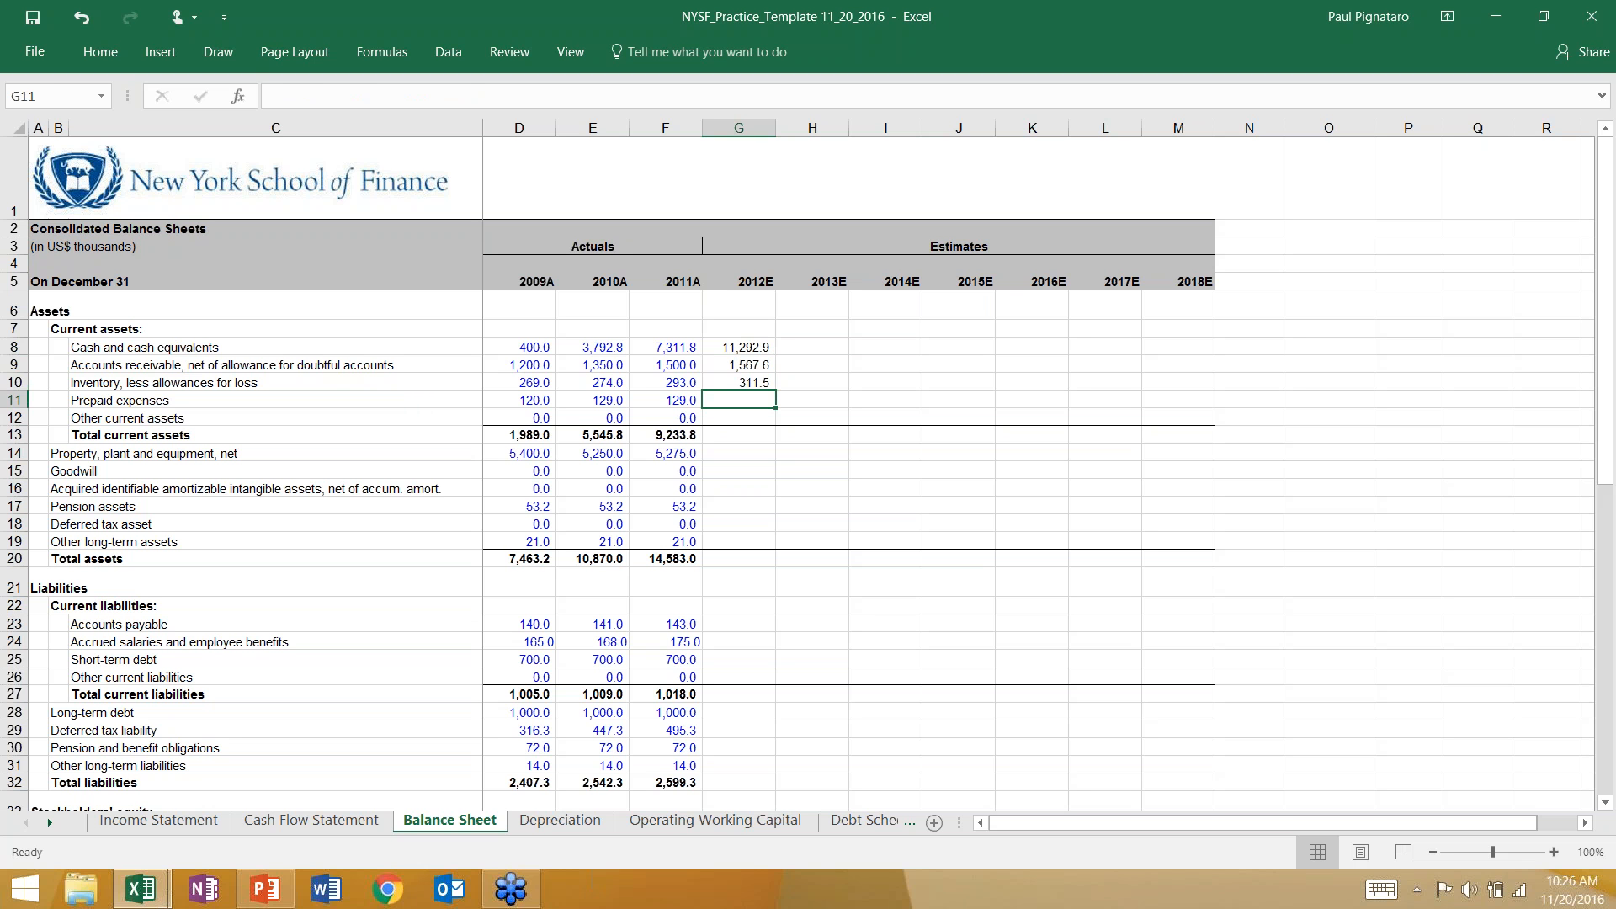
key("Up")
key("Up")
key("Up")
key("Down")
key("Down")
key("Down")
type("=")
key("Left")
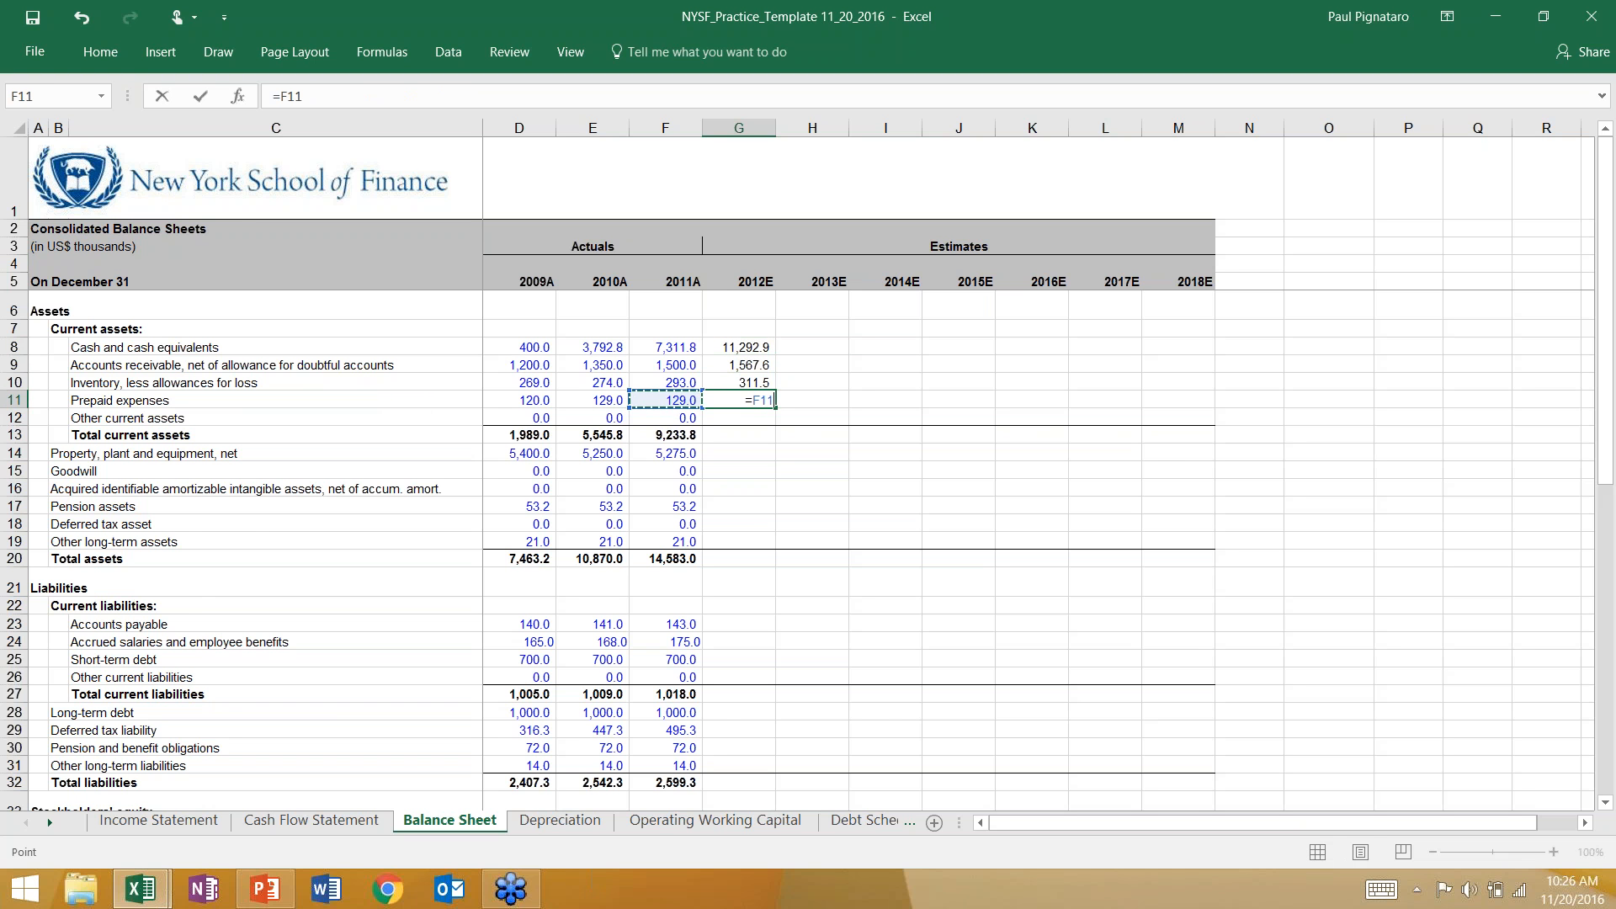
type("-")
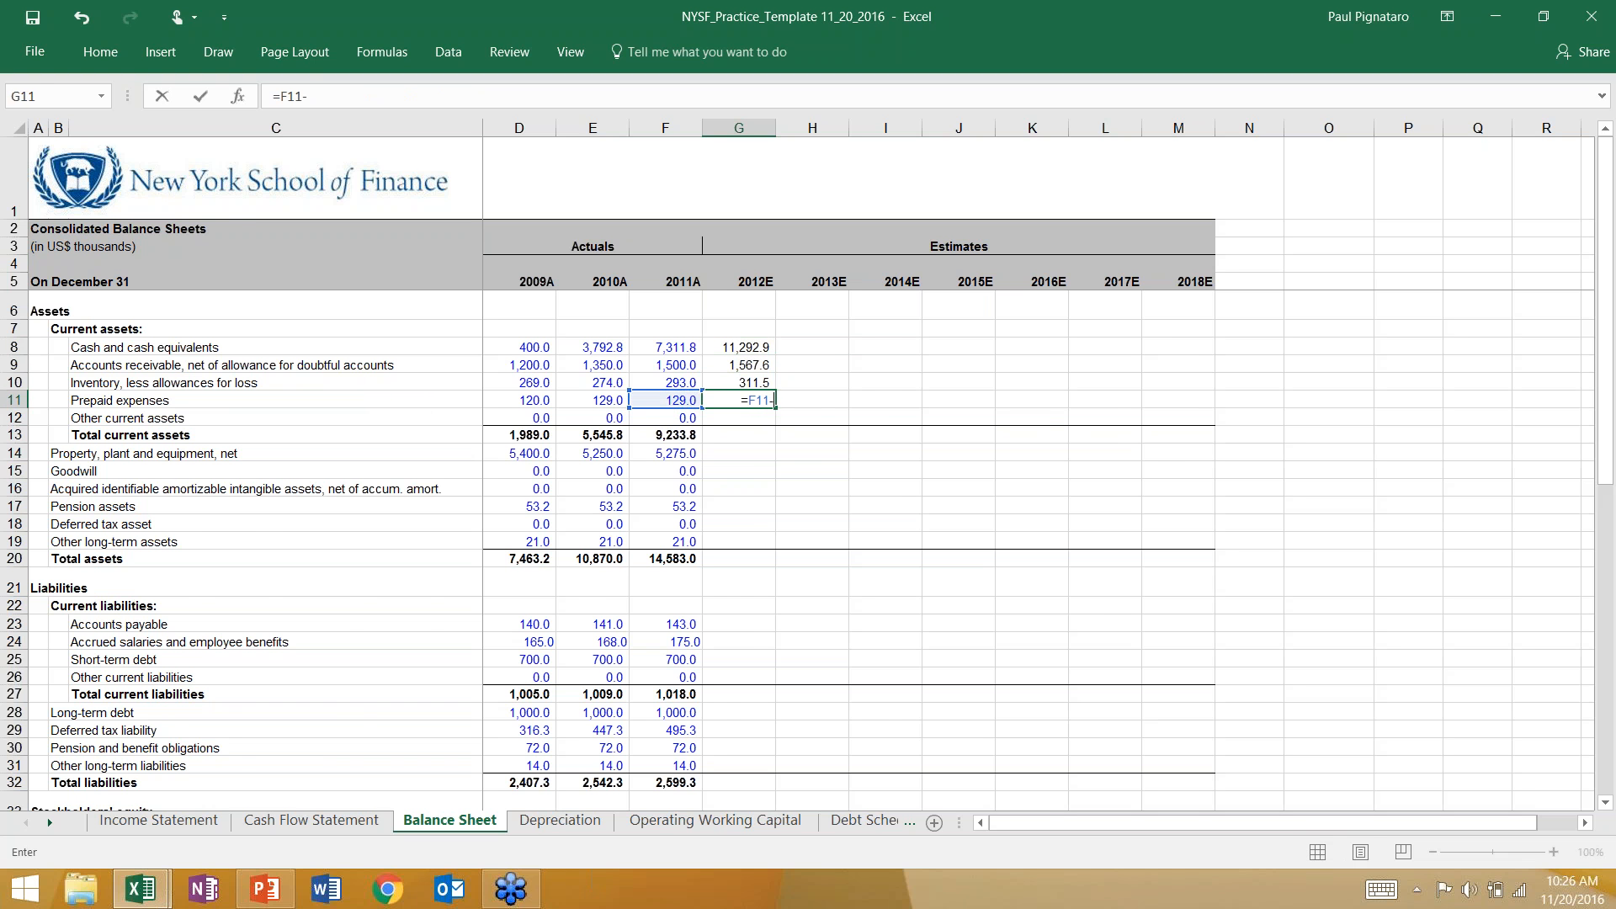
left_click(312, 819)
left_click(733, 455)
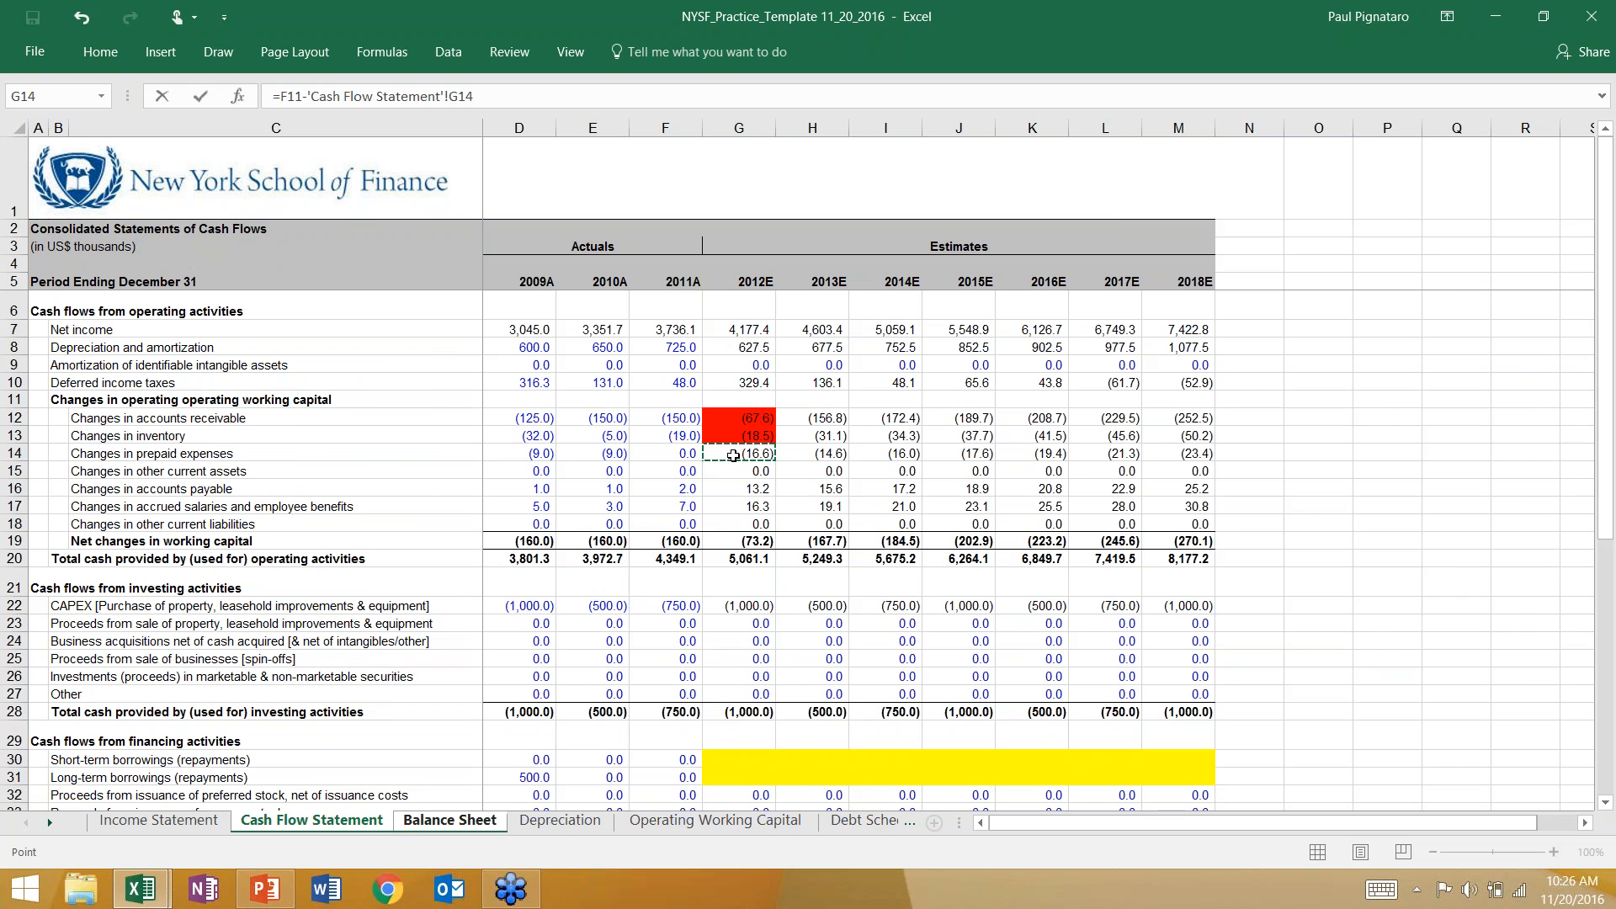
key("Return")
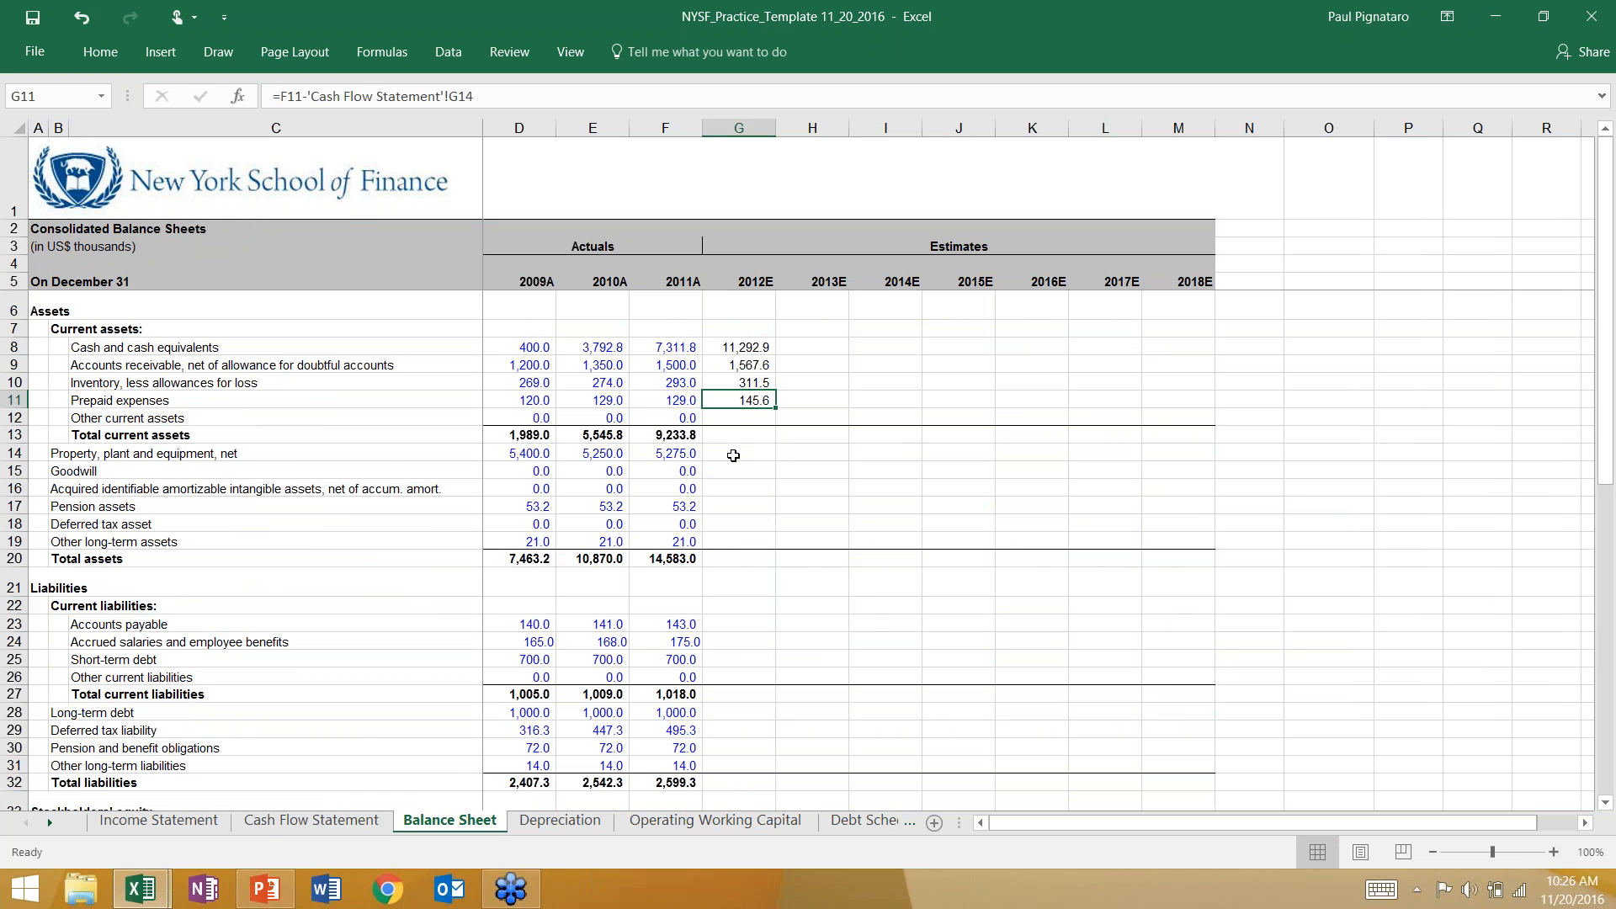
Calculate 2012E other current assets in G12 of the Balance Sheet with the formula =F12-'Cash Flow Statement'!G15.
key("Down")
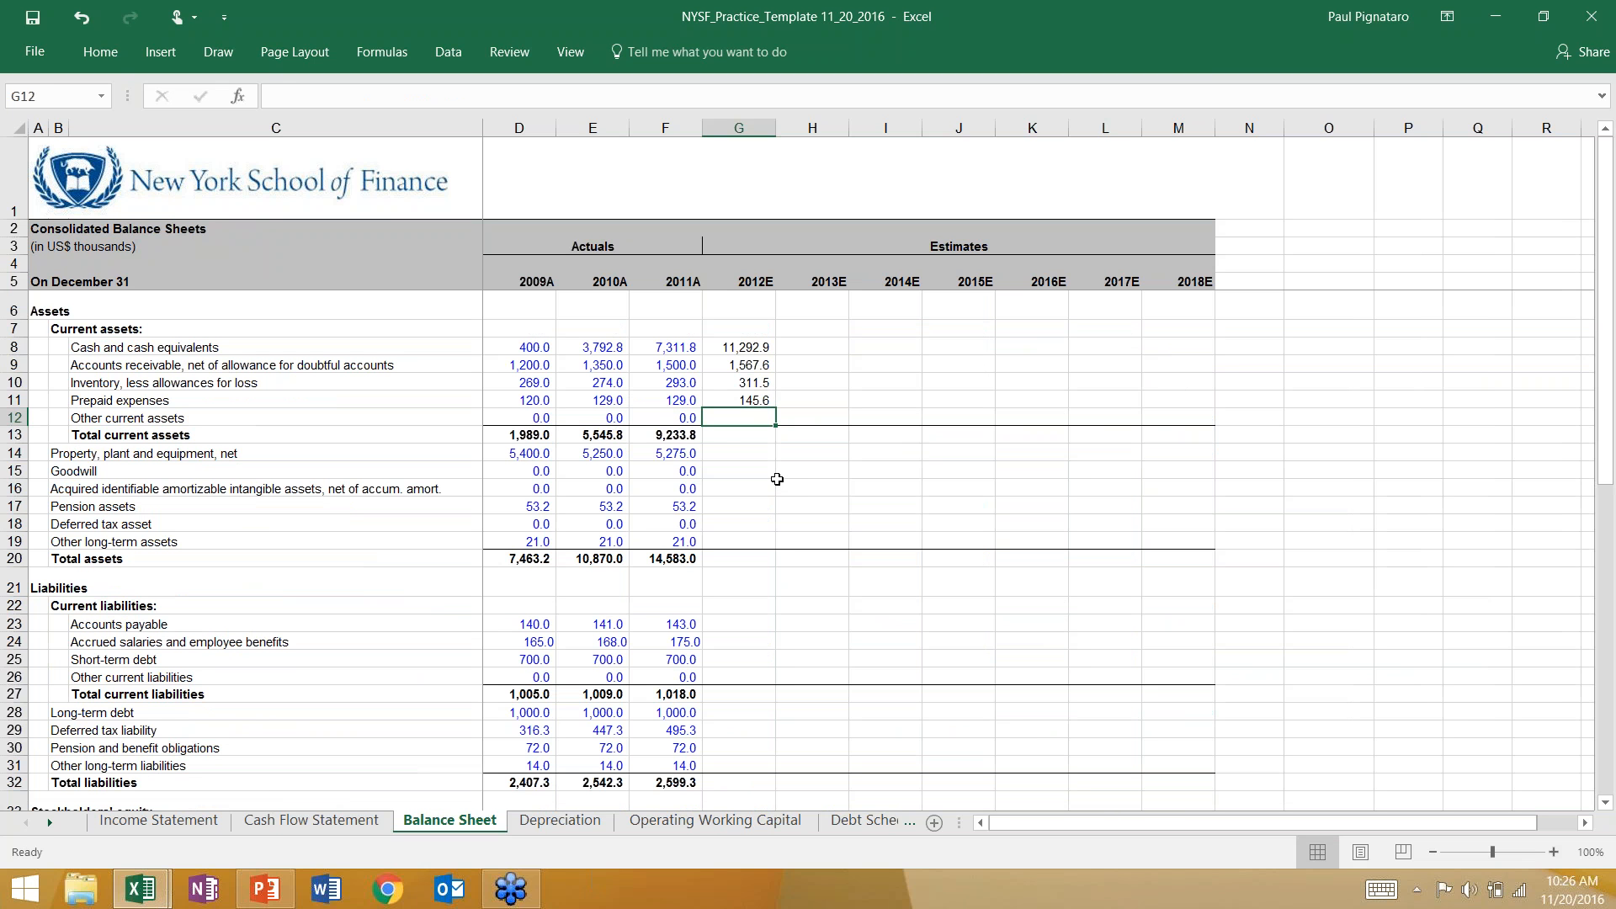
type("=")
key("Left")
type("-")
key("ctrl+Page_Up")
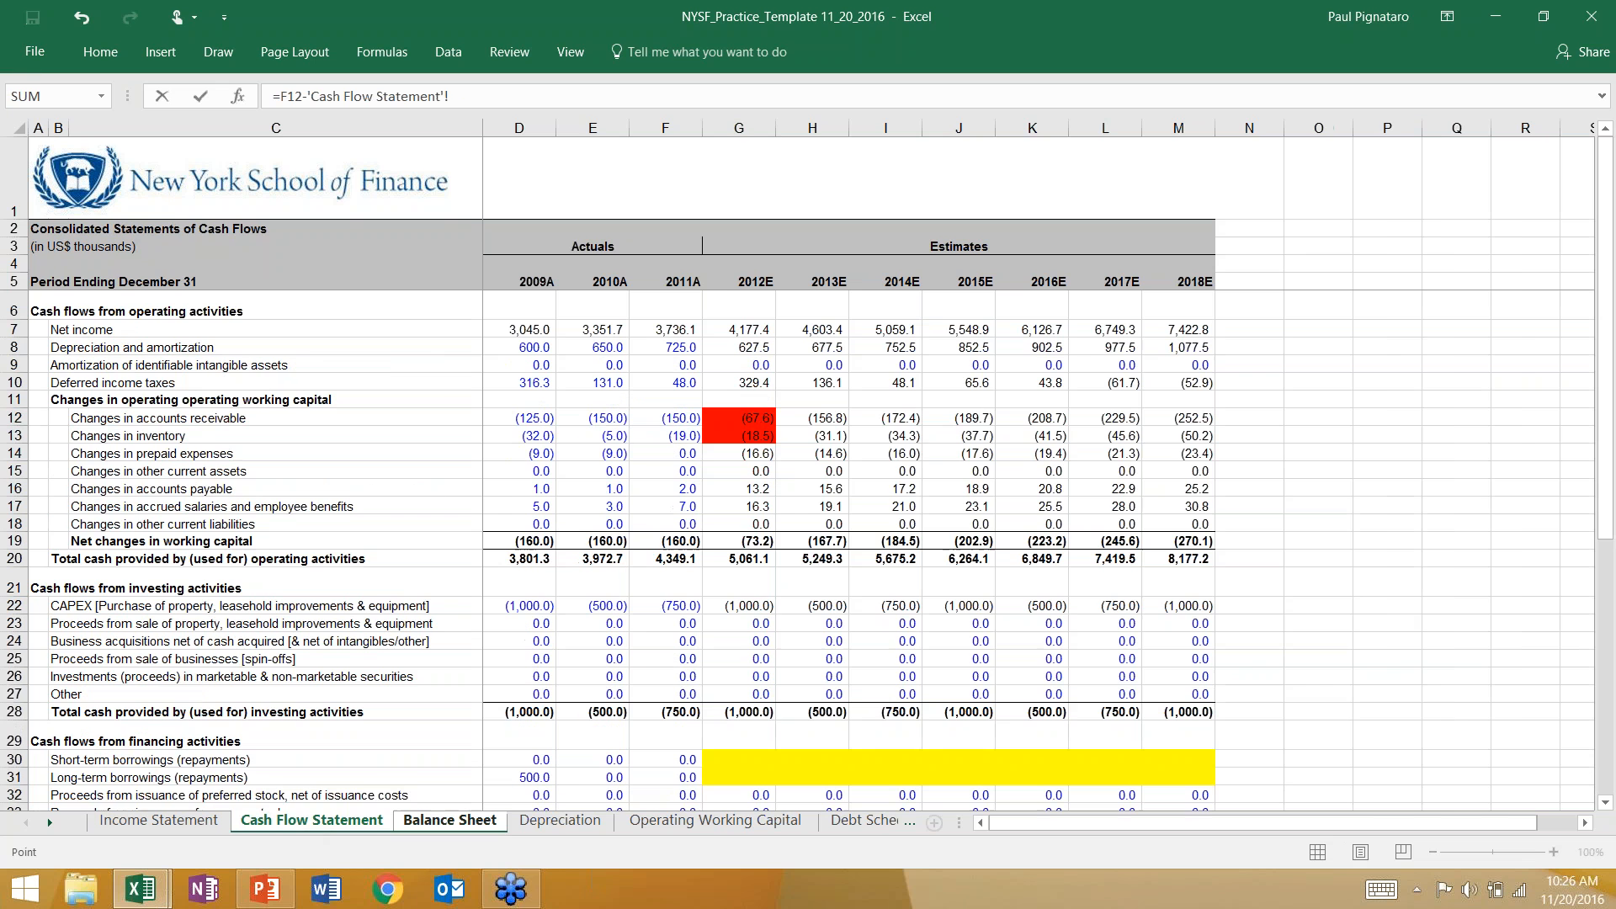
left_click(741, 471)
key("Return")
Total the 2012E current assets in G13 with the formula =SUM(G8:G12).
key("Left")
key("Right")
key("alt+equal")
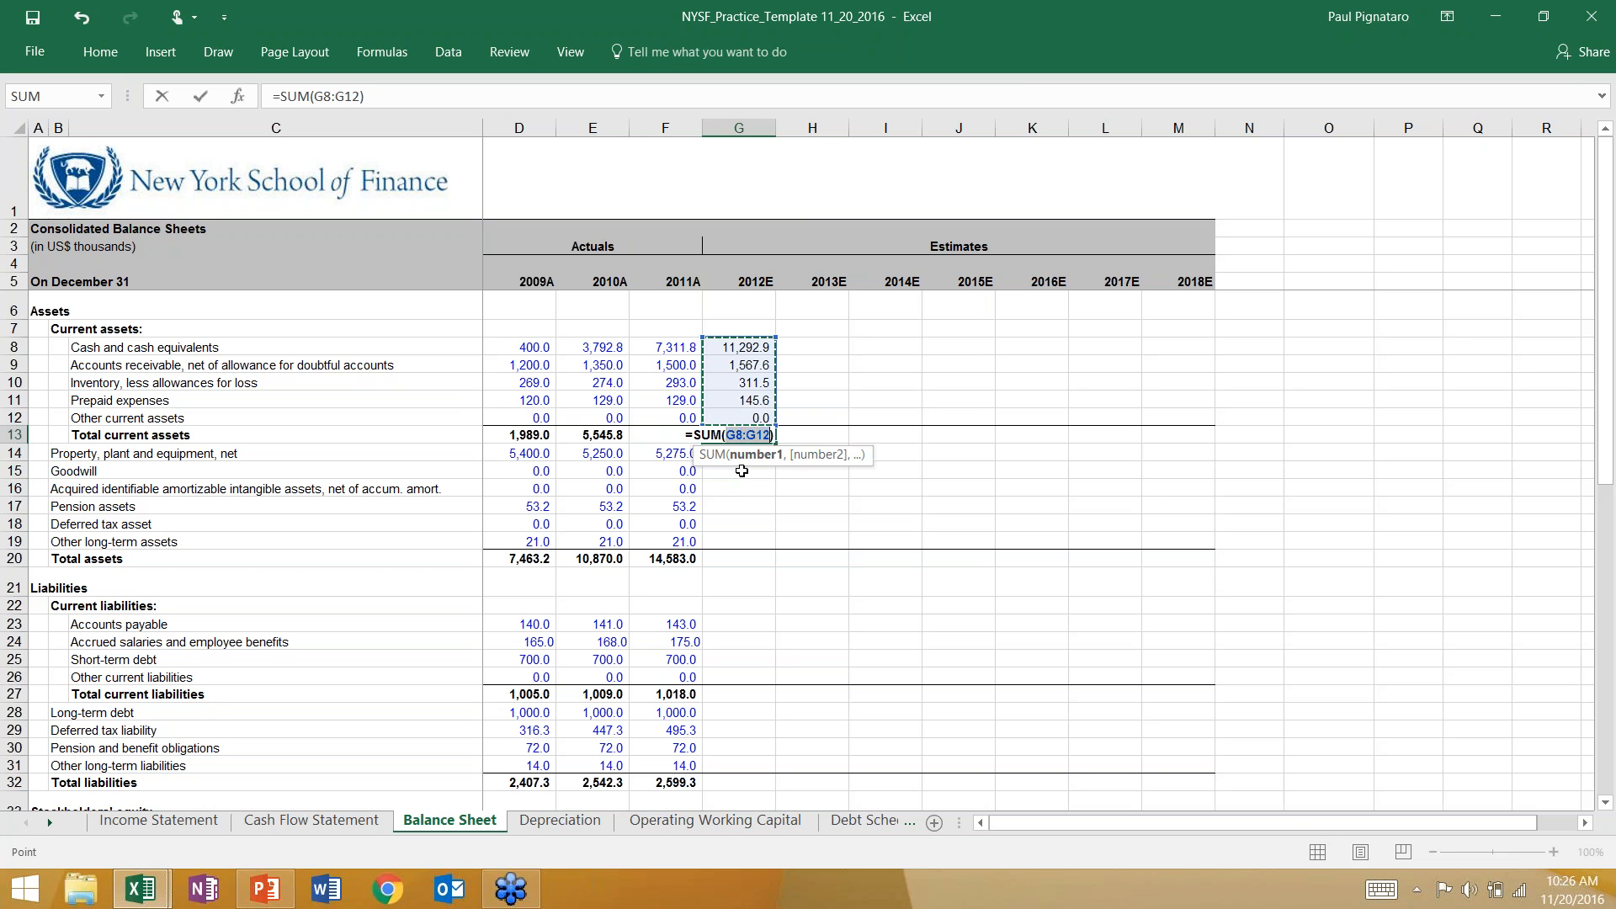
key("Return")
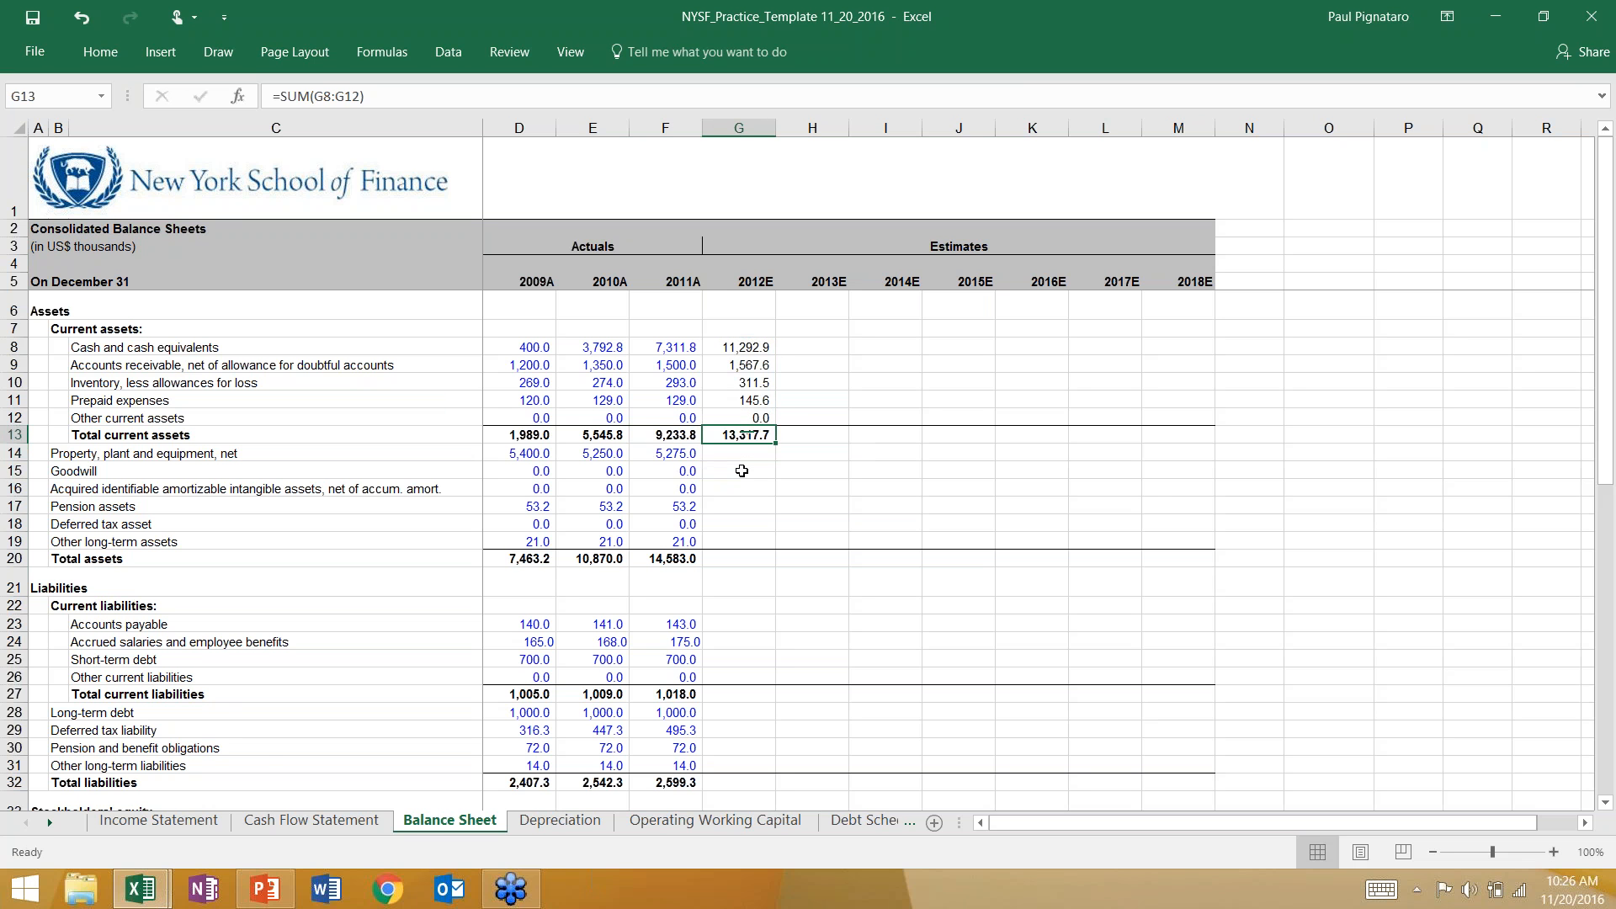
Fill the 2012E changes in prepaid expenses and other current assets, G14 and G15 on the Cash Flow Statement, with red.
left_click(311, 820)
key("Down")
key("Down")
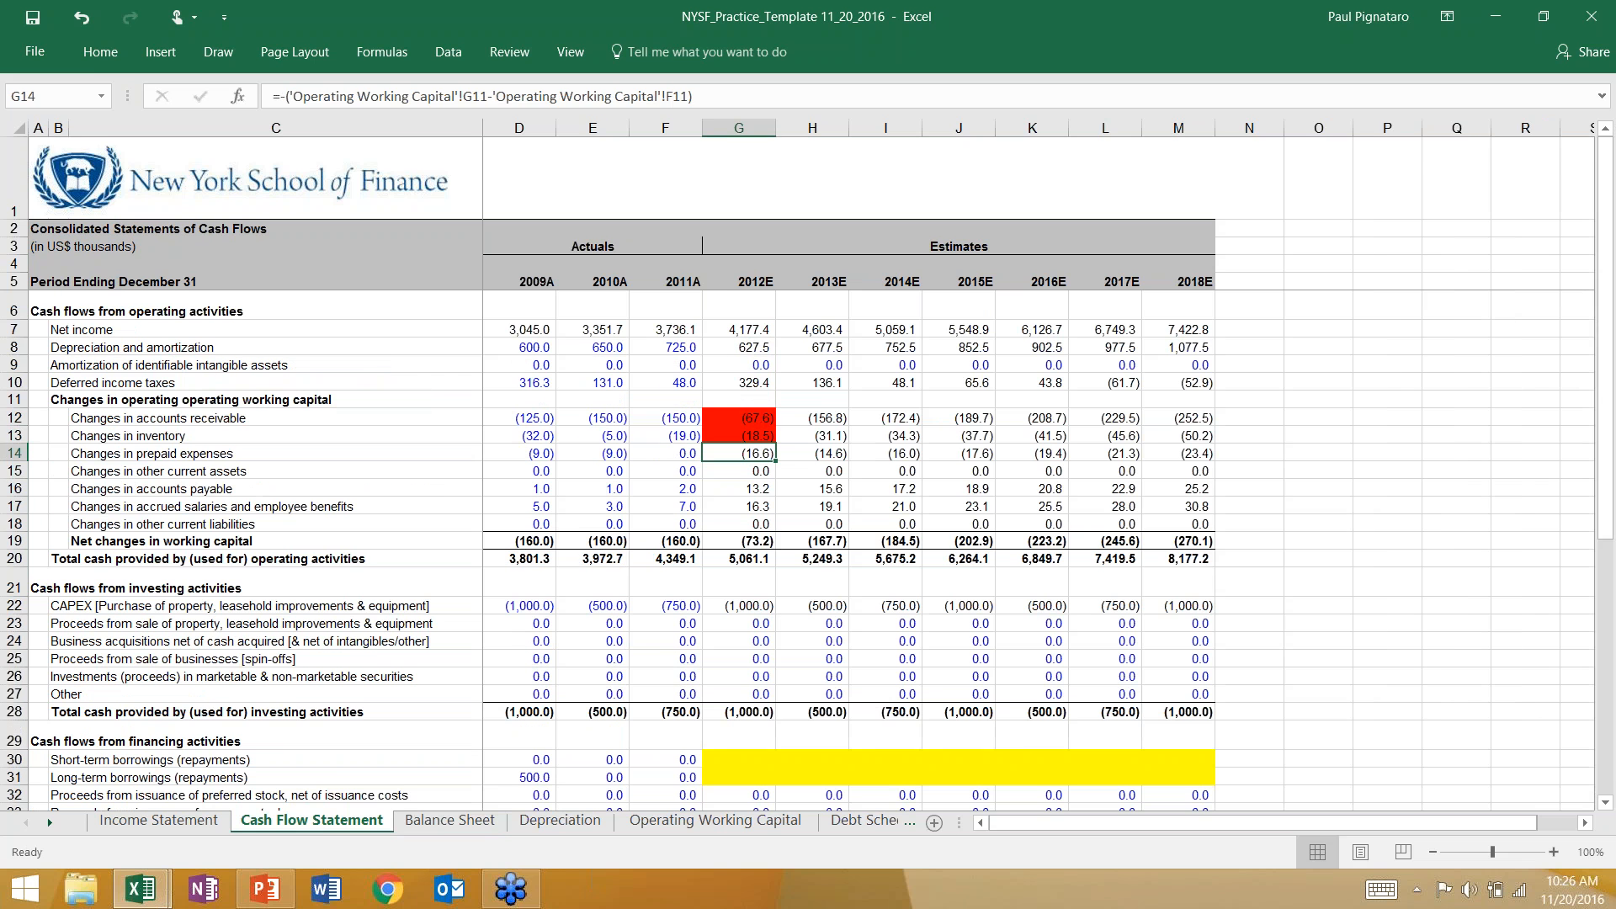
left_click(91, 56)
left_click(298, 120)
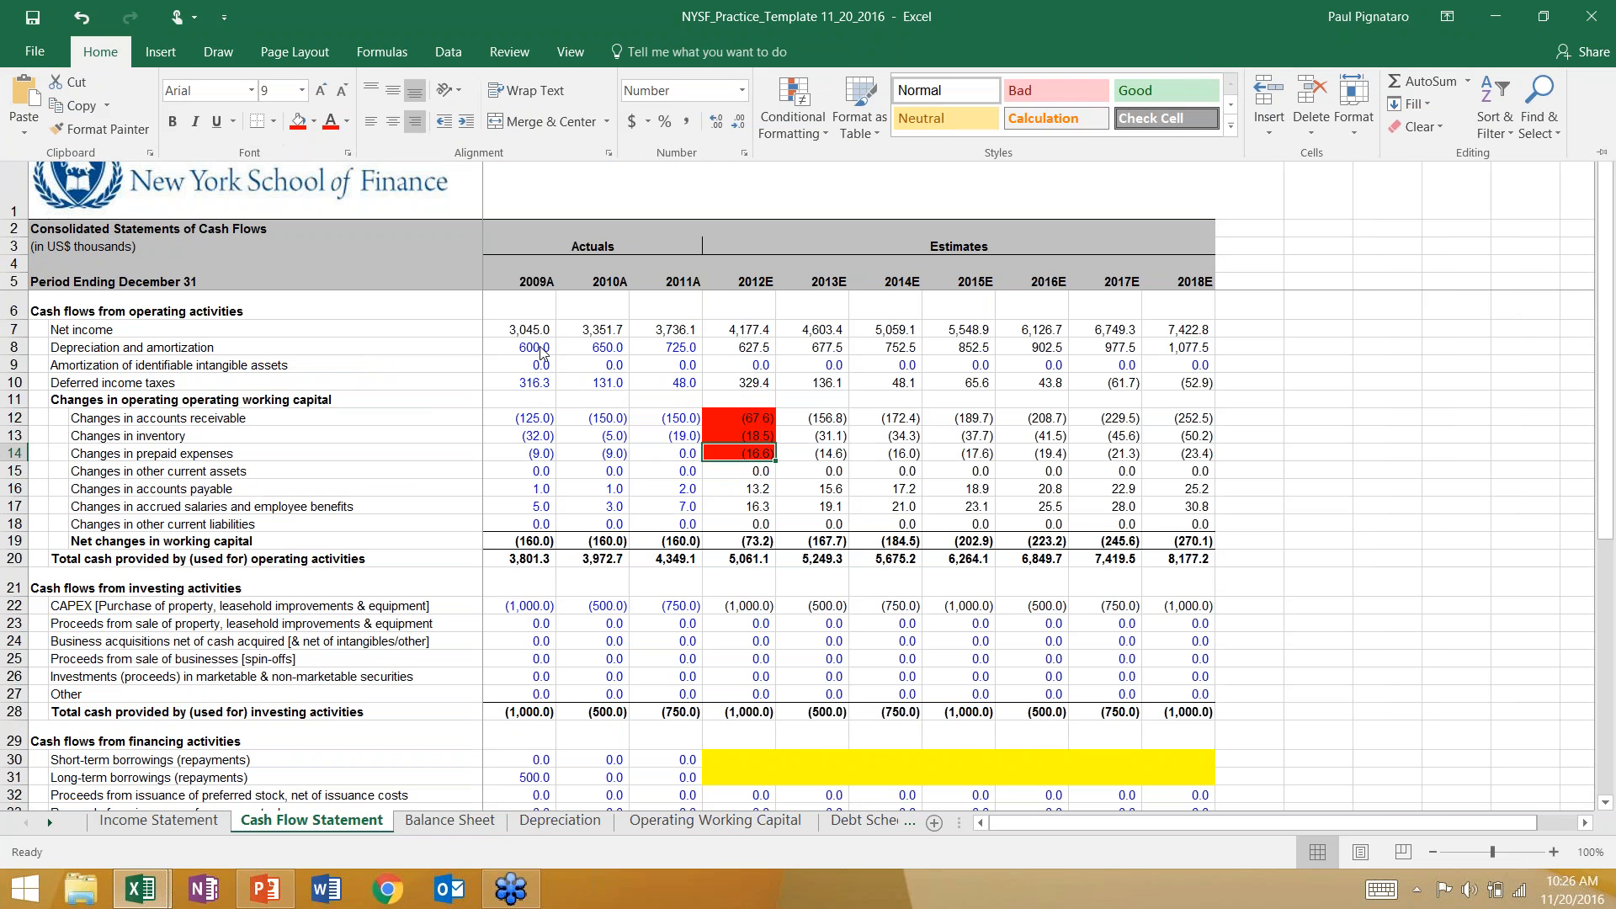
key("Down")
left_click(97, 52)
left_click(298, 120)
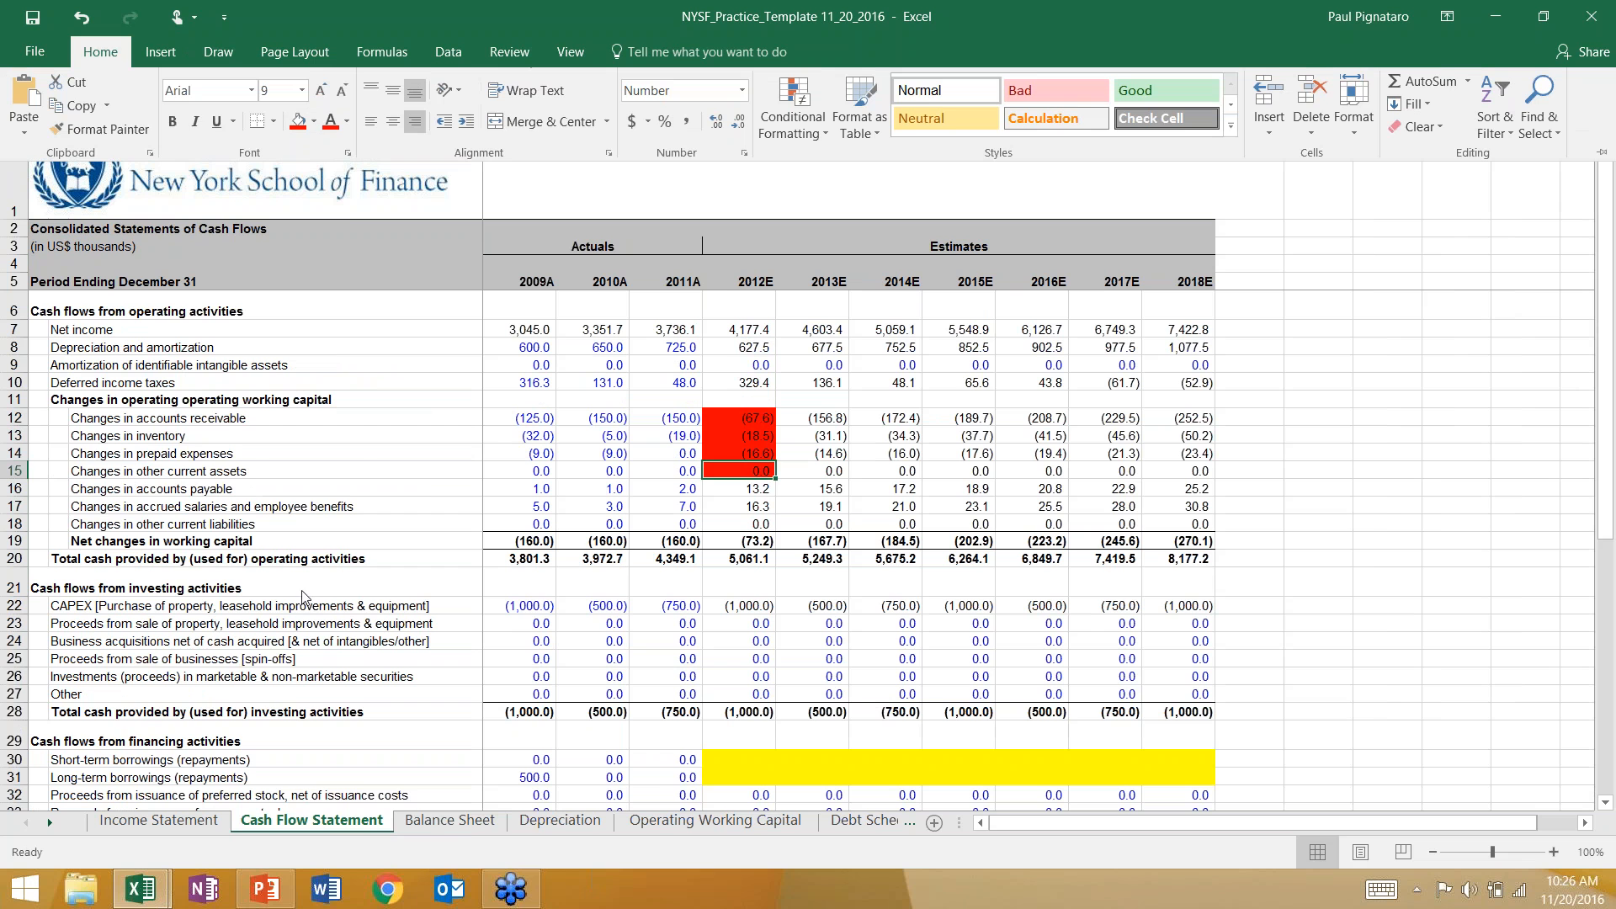
Review the 2012E prepaid expenses formula in G11 of the Balance Sheet without changing it.
left_click(450, 820)
left_click(721, 402)
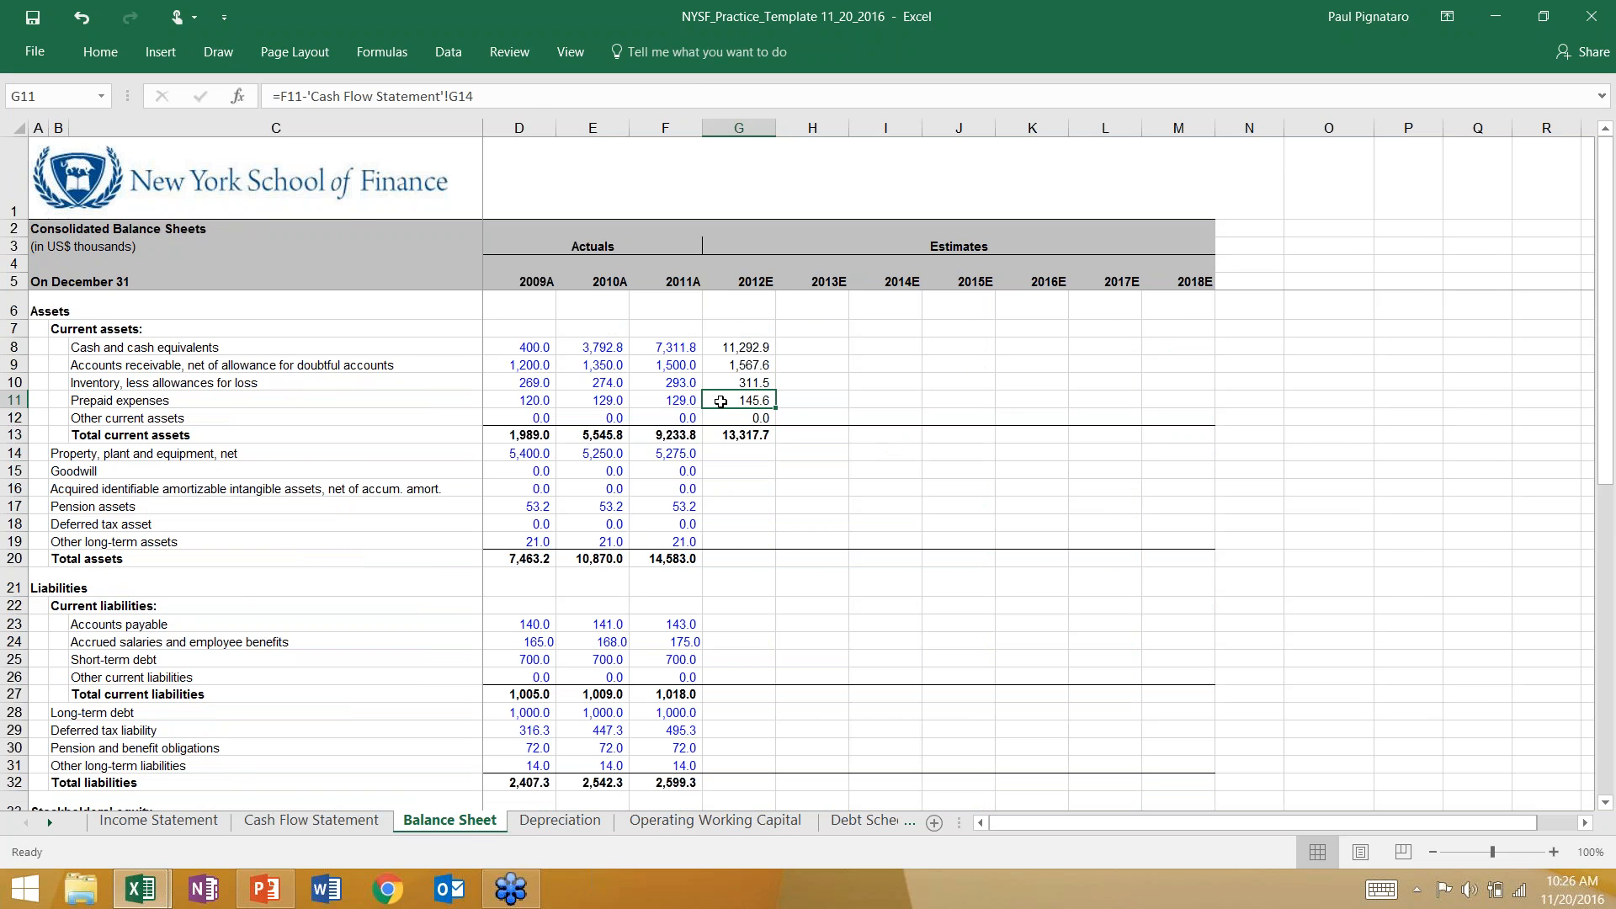
key("F2")
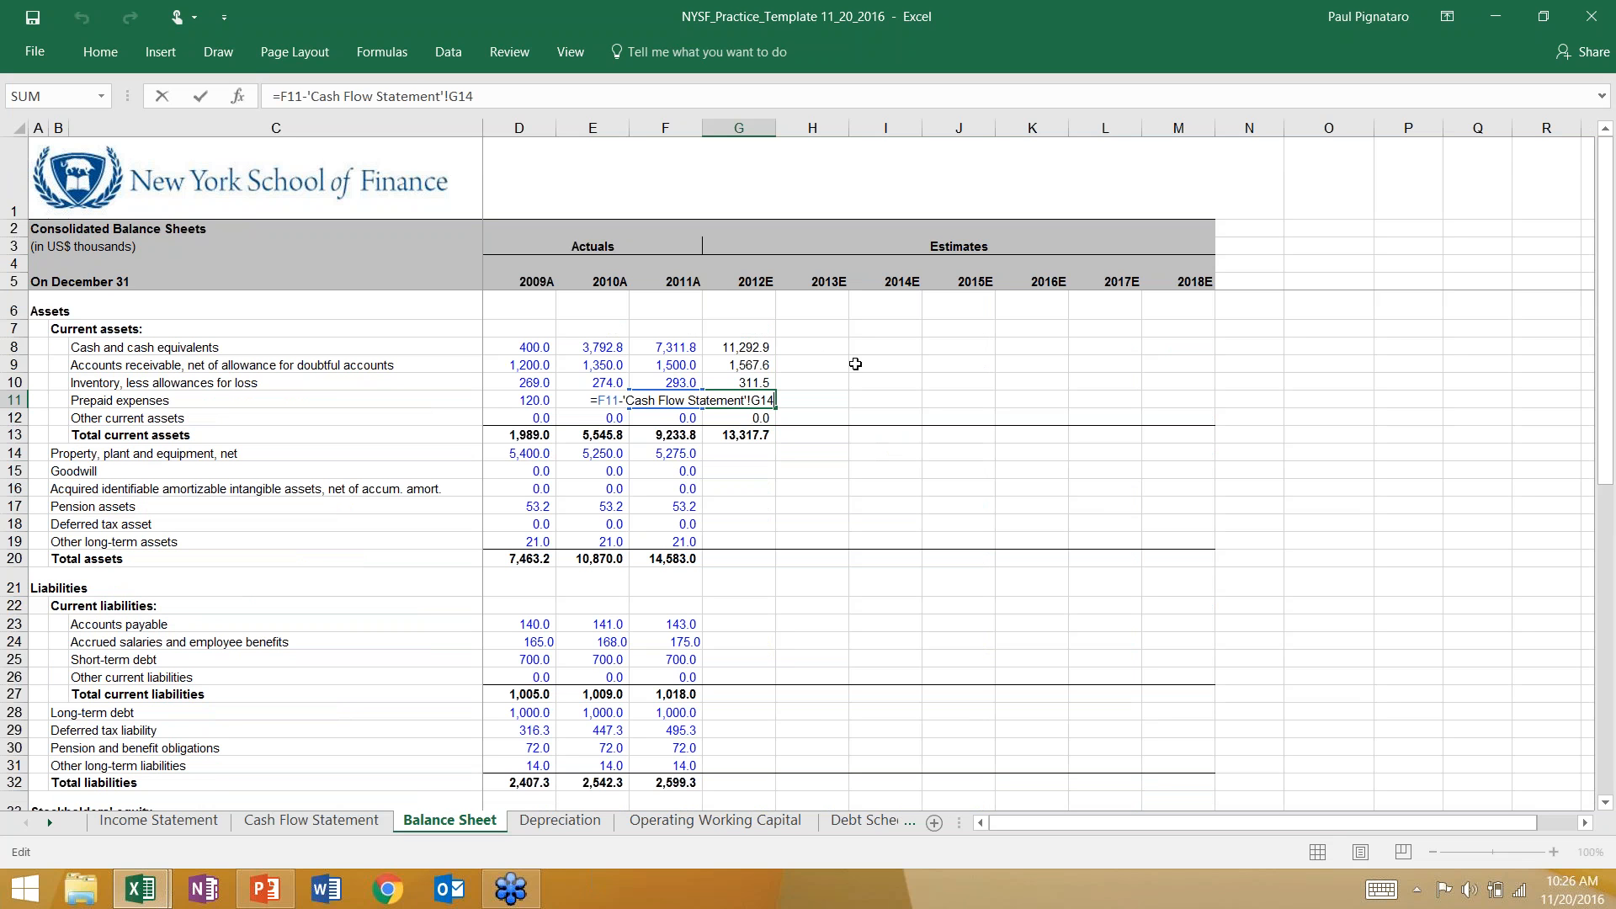
key("Escape")
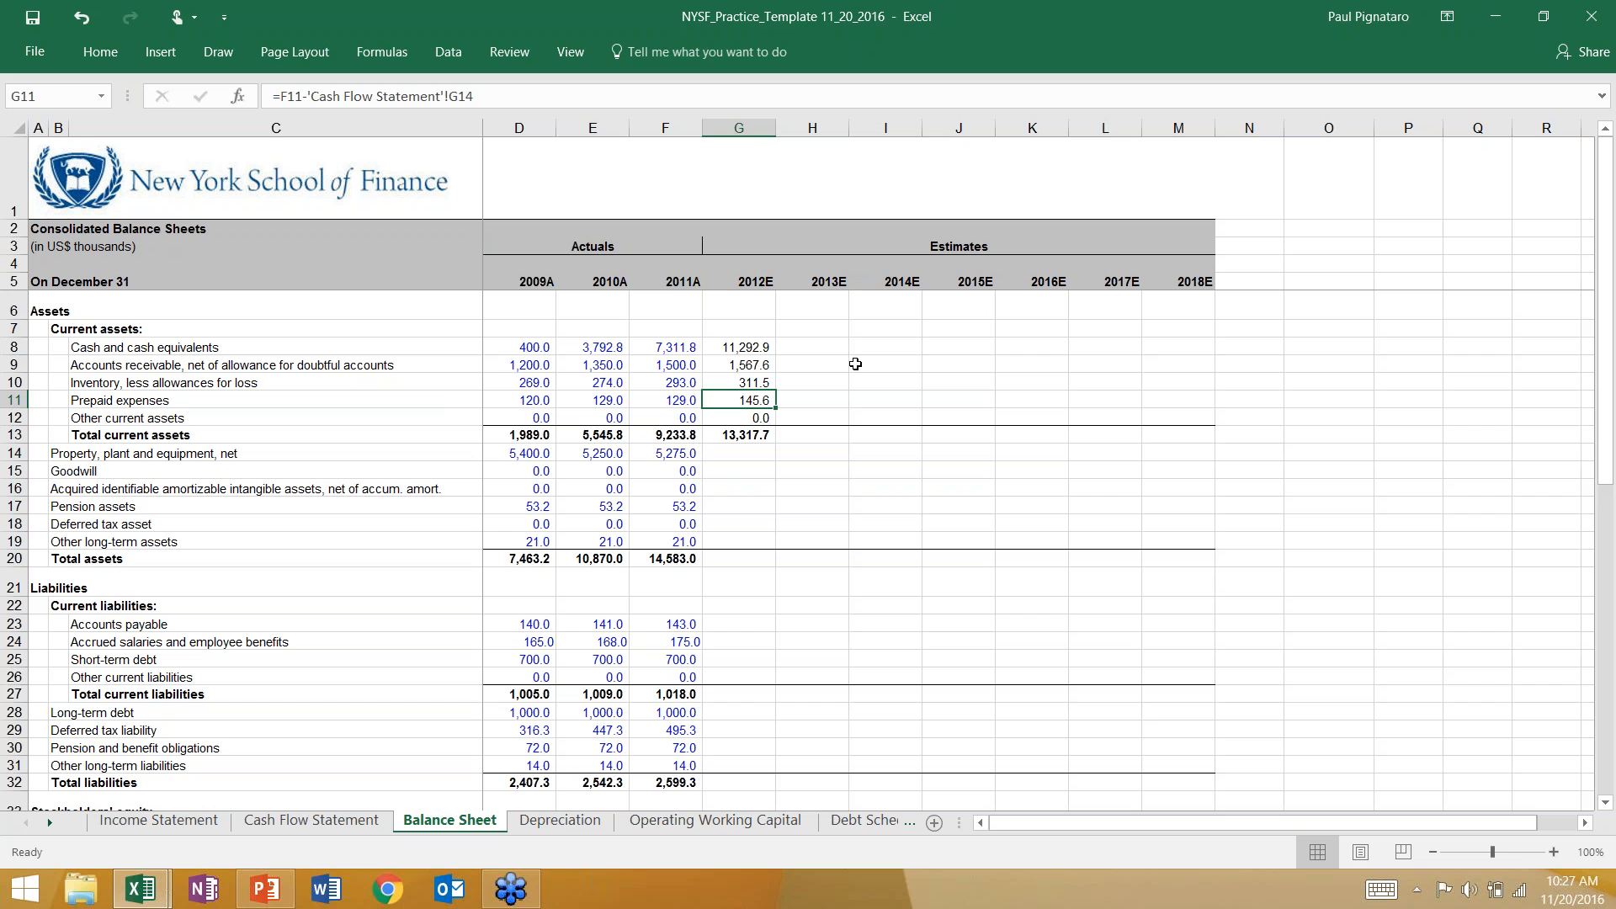
left_click(1371, 231)
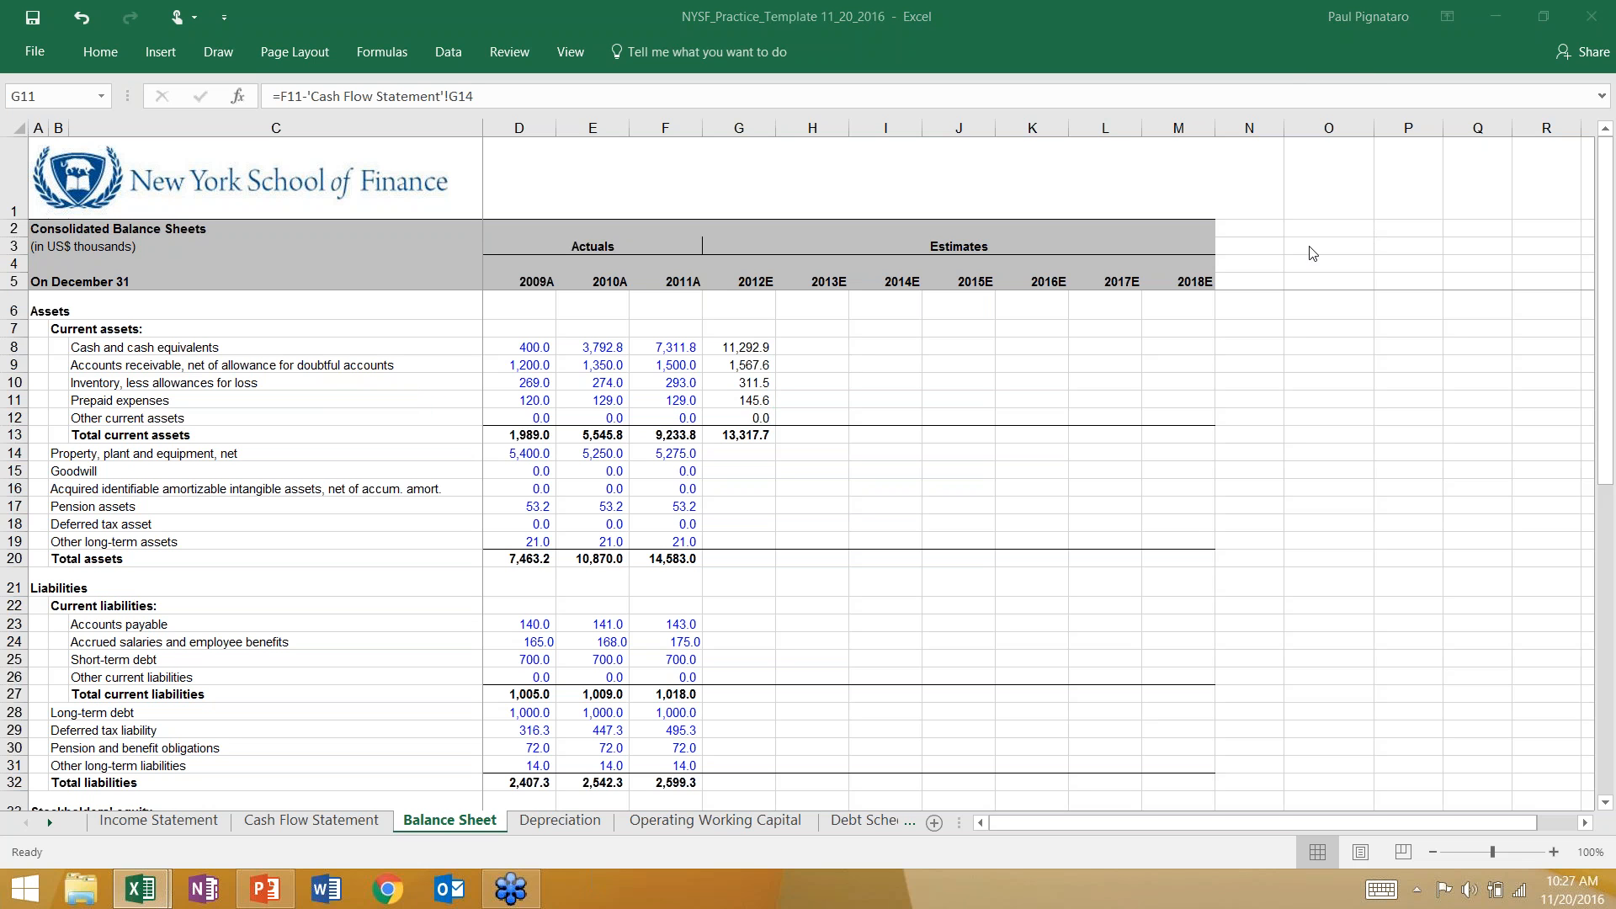
Calculate 2012E net property, plant and equipment in G14 of the Balance Sheet with =F14-'Cash Flow Statement'!G22-'Cash Flow Statement'!G8.
left_click(762, 454)
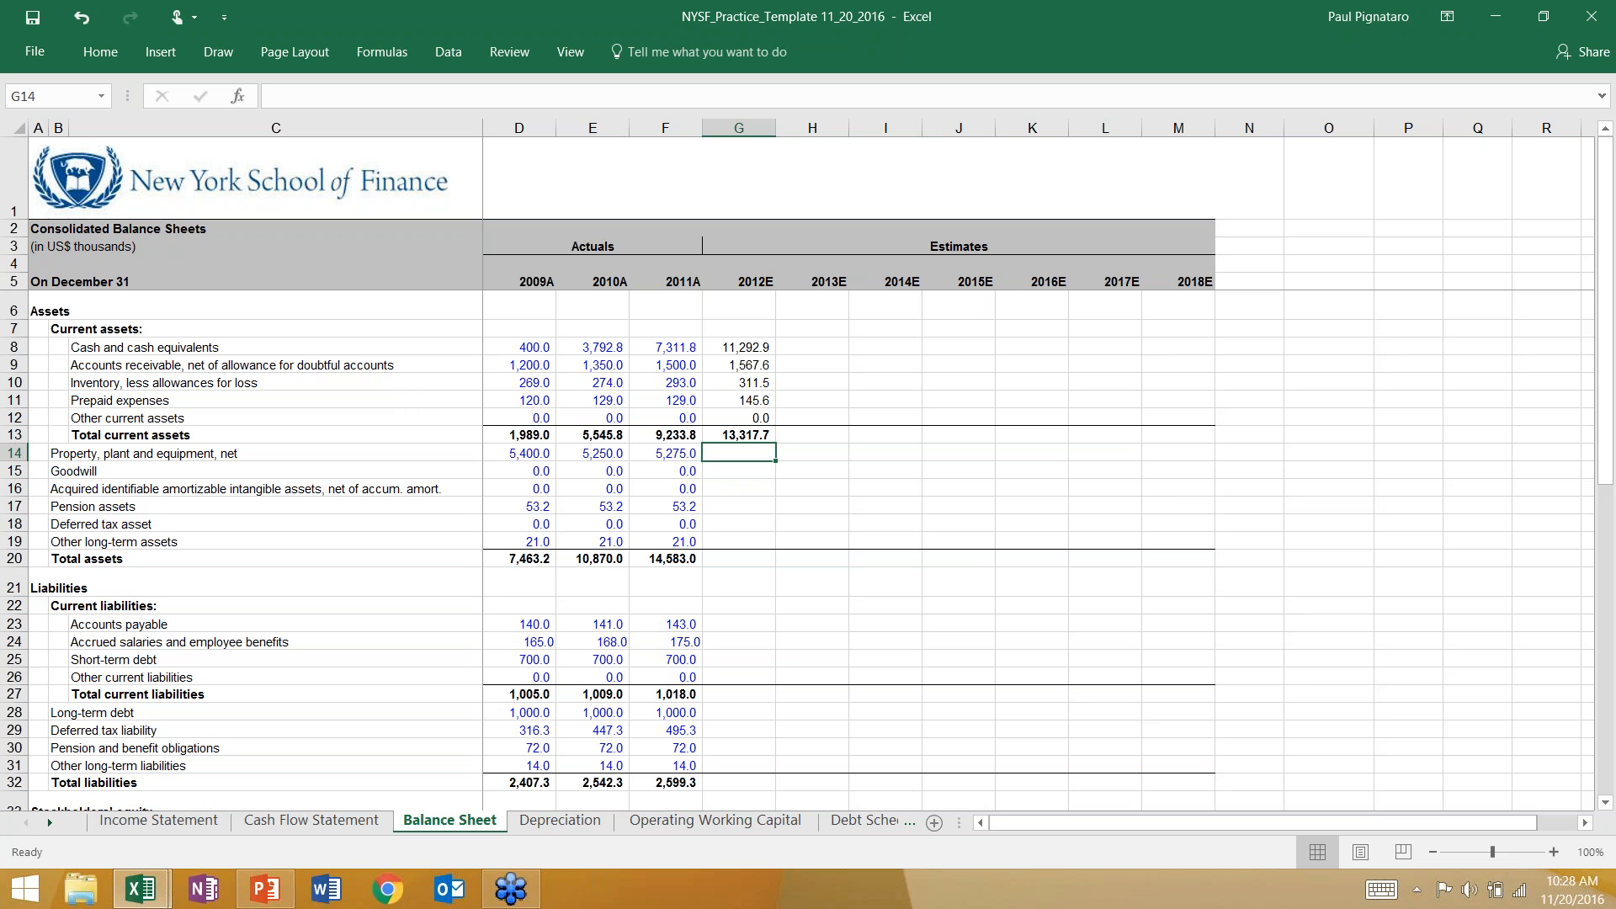
type("=")
key("Left")
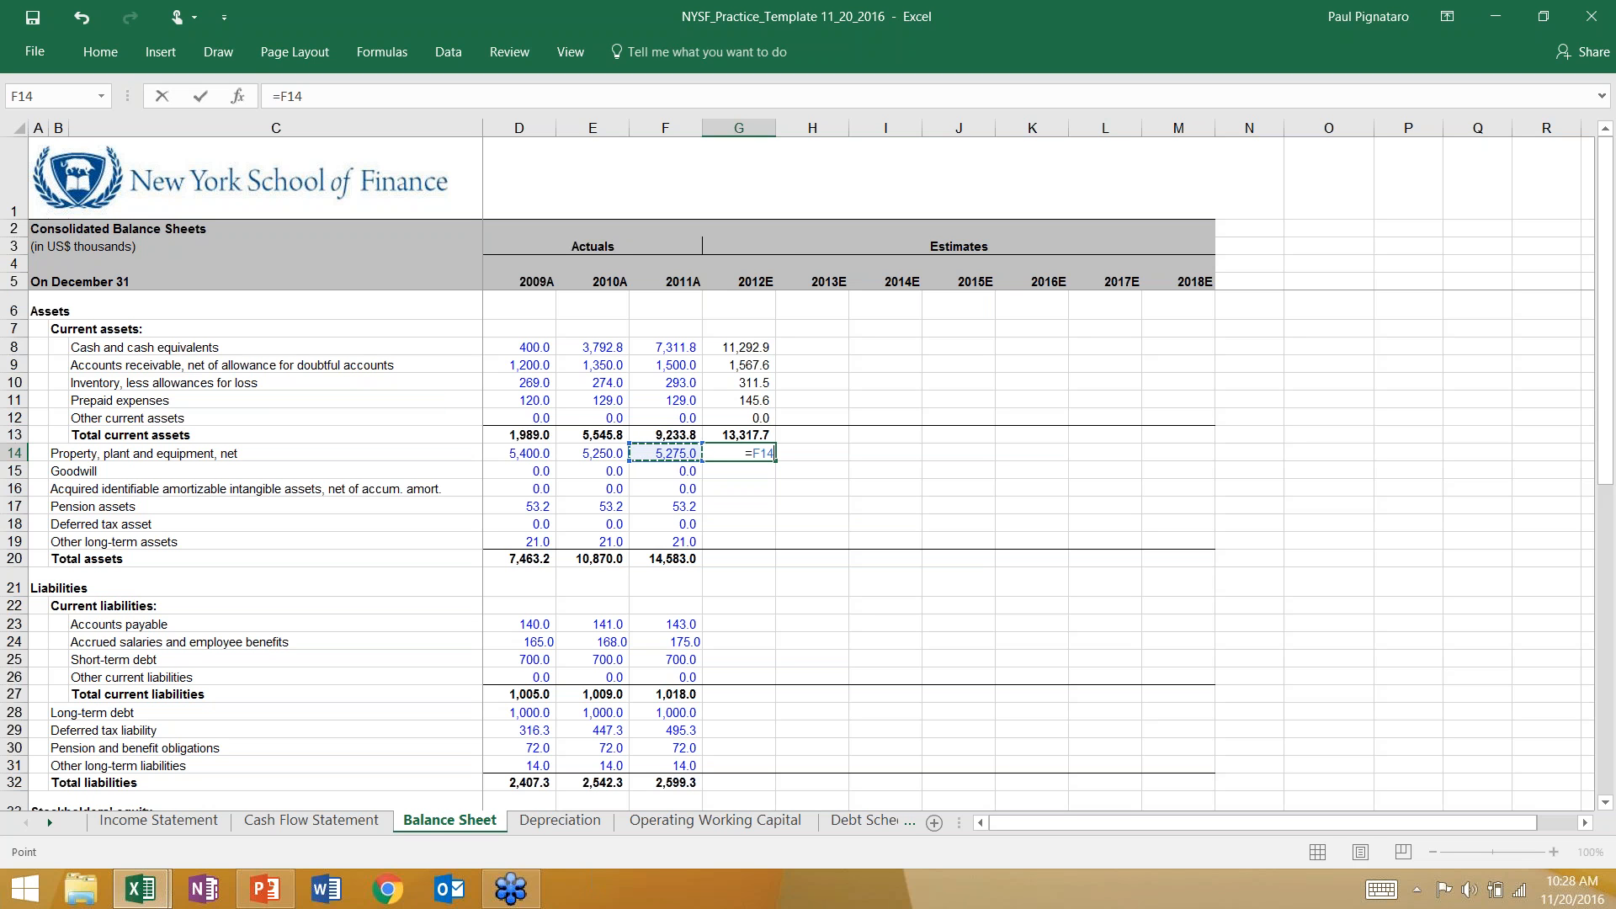
type("-")
left_click(286, 828)
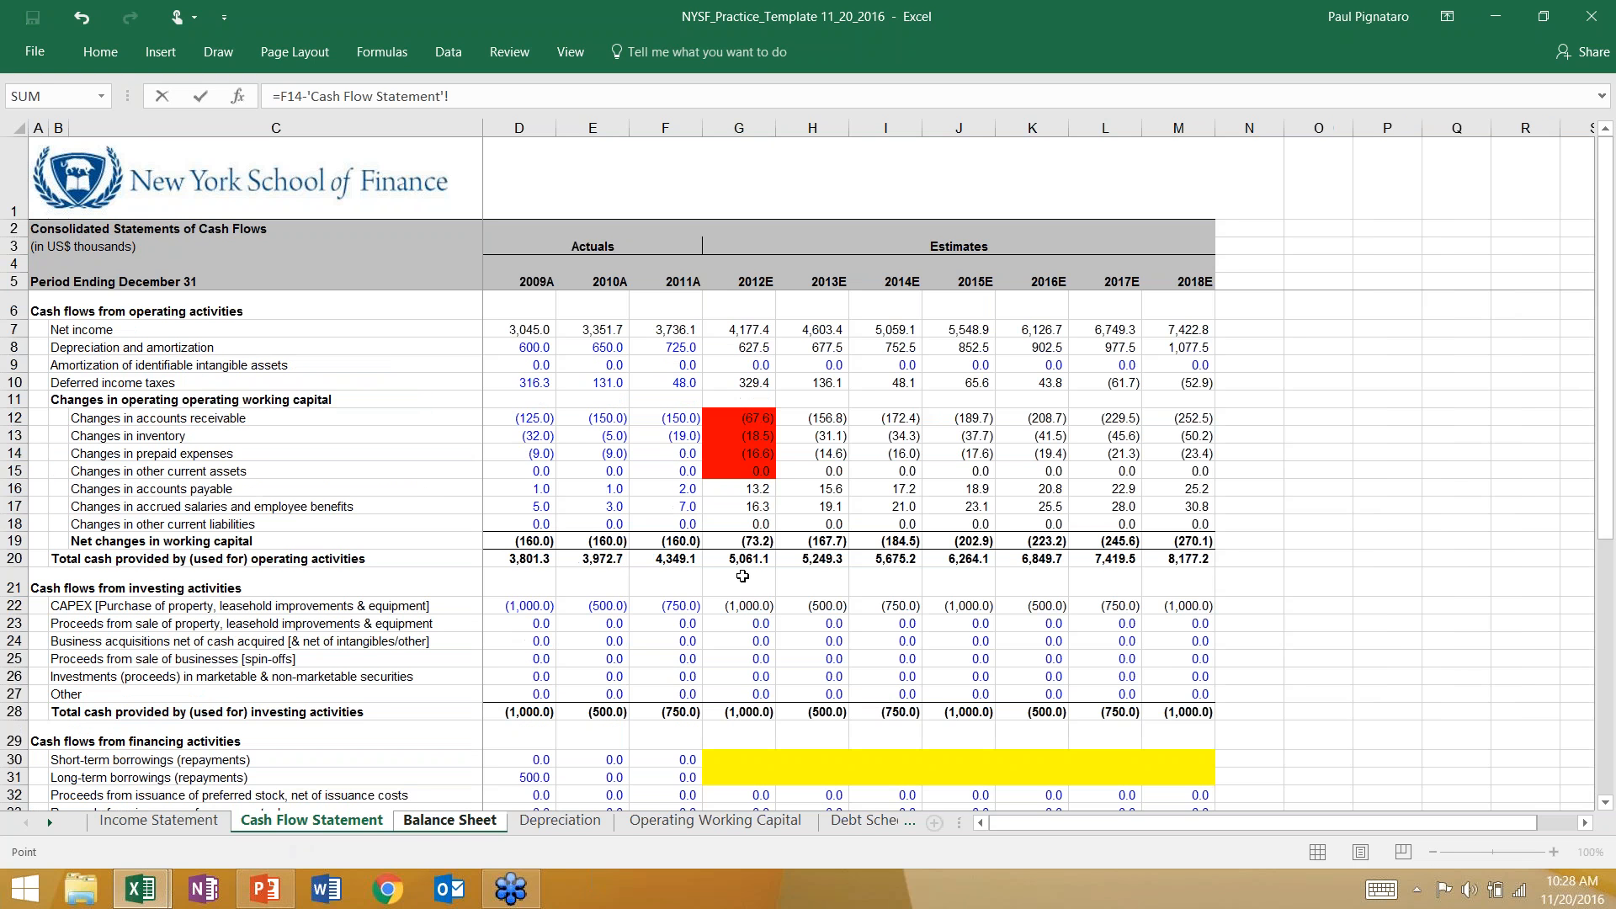
left_click(748, 600)
type("-")
left_click(729, 346)
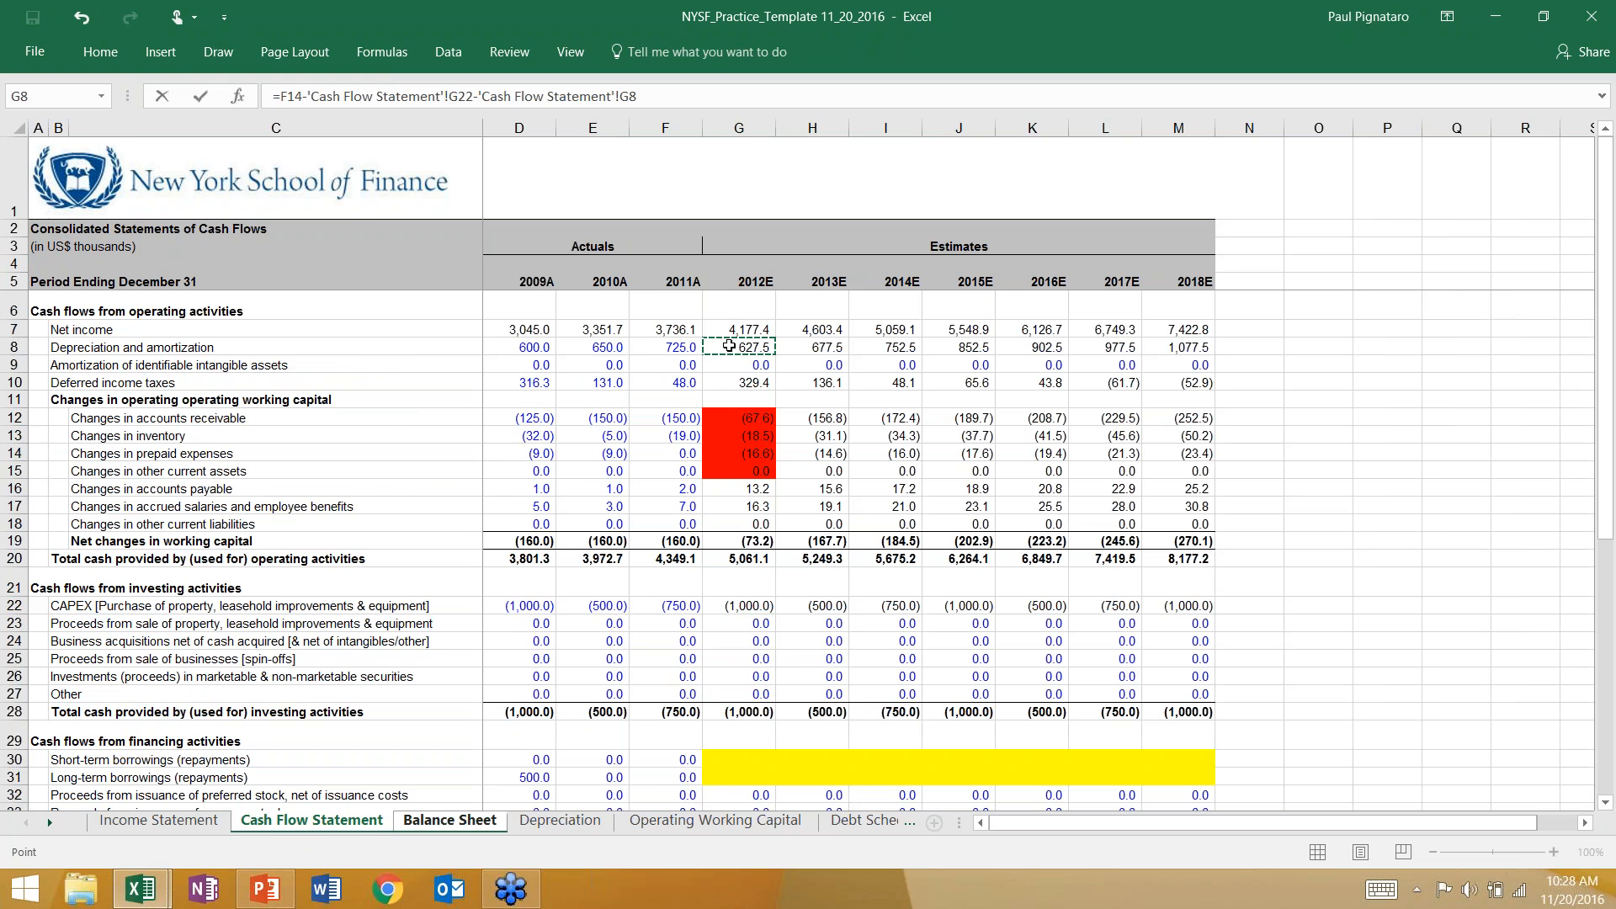
key("Return")
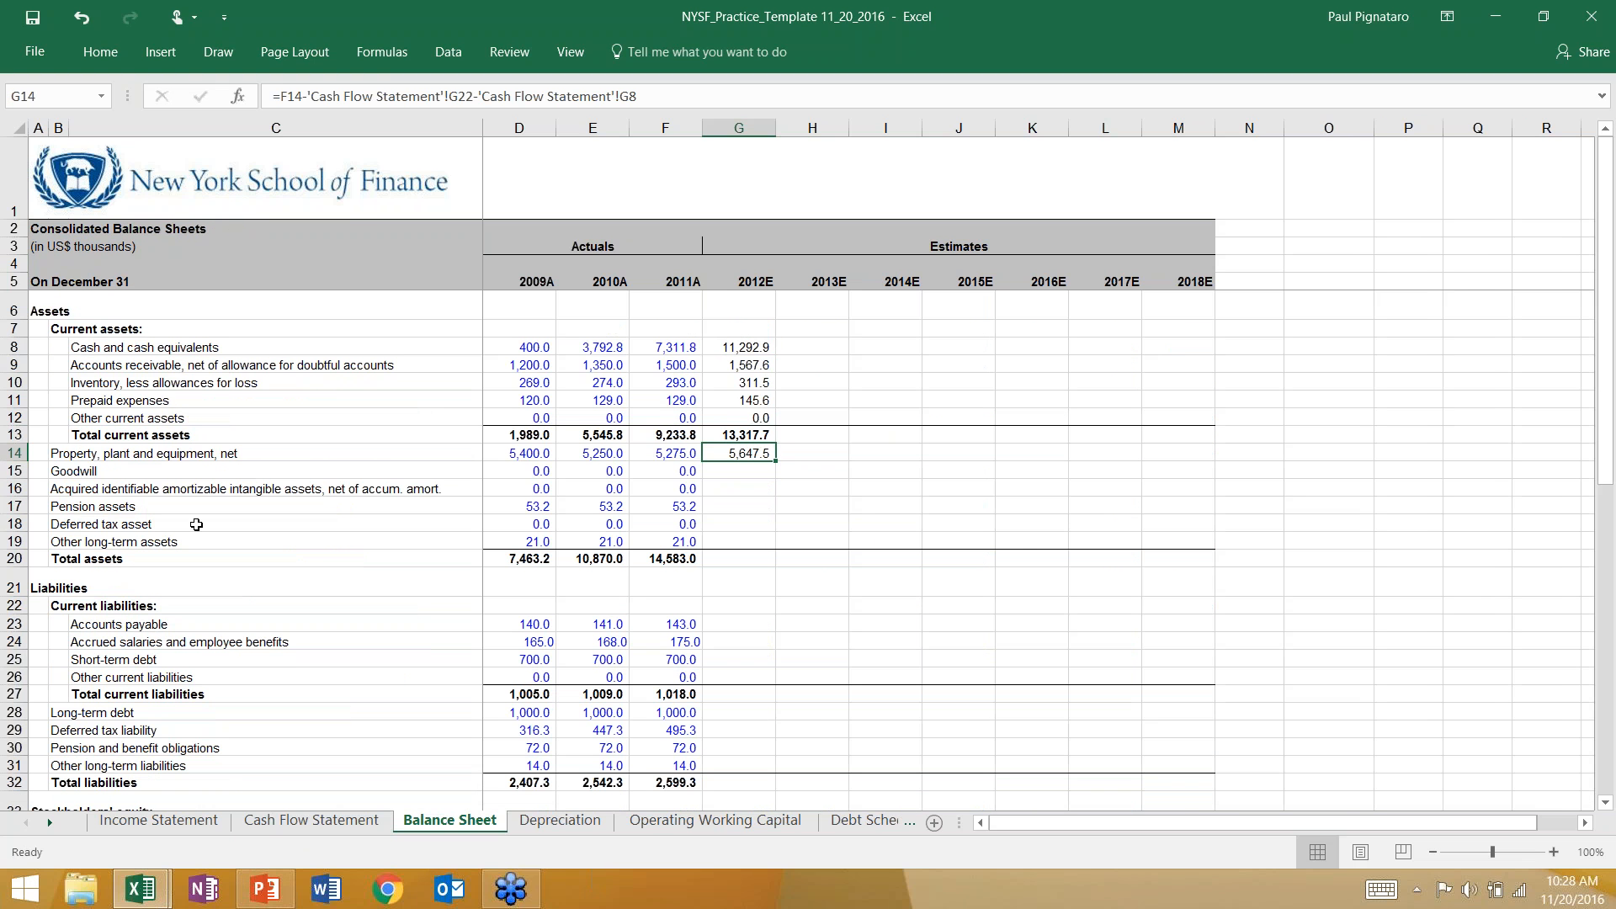
Fill the 2012E depreciation and amortization in G8 and CAPEX in G22 on the Cash Flow Statement with red.
left_click(255, 829)
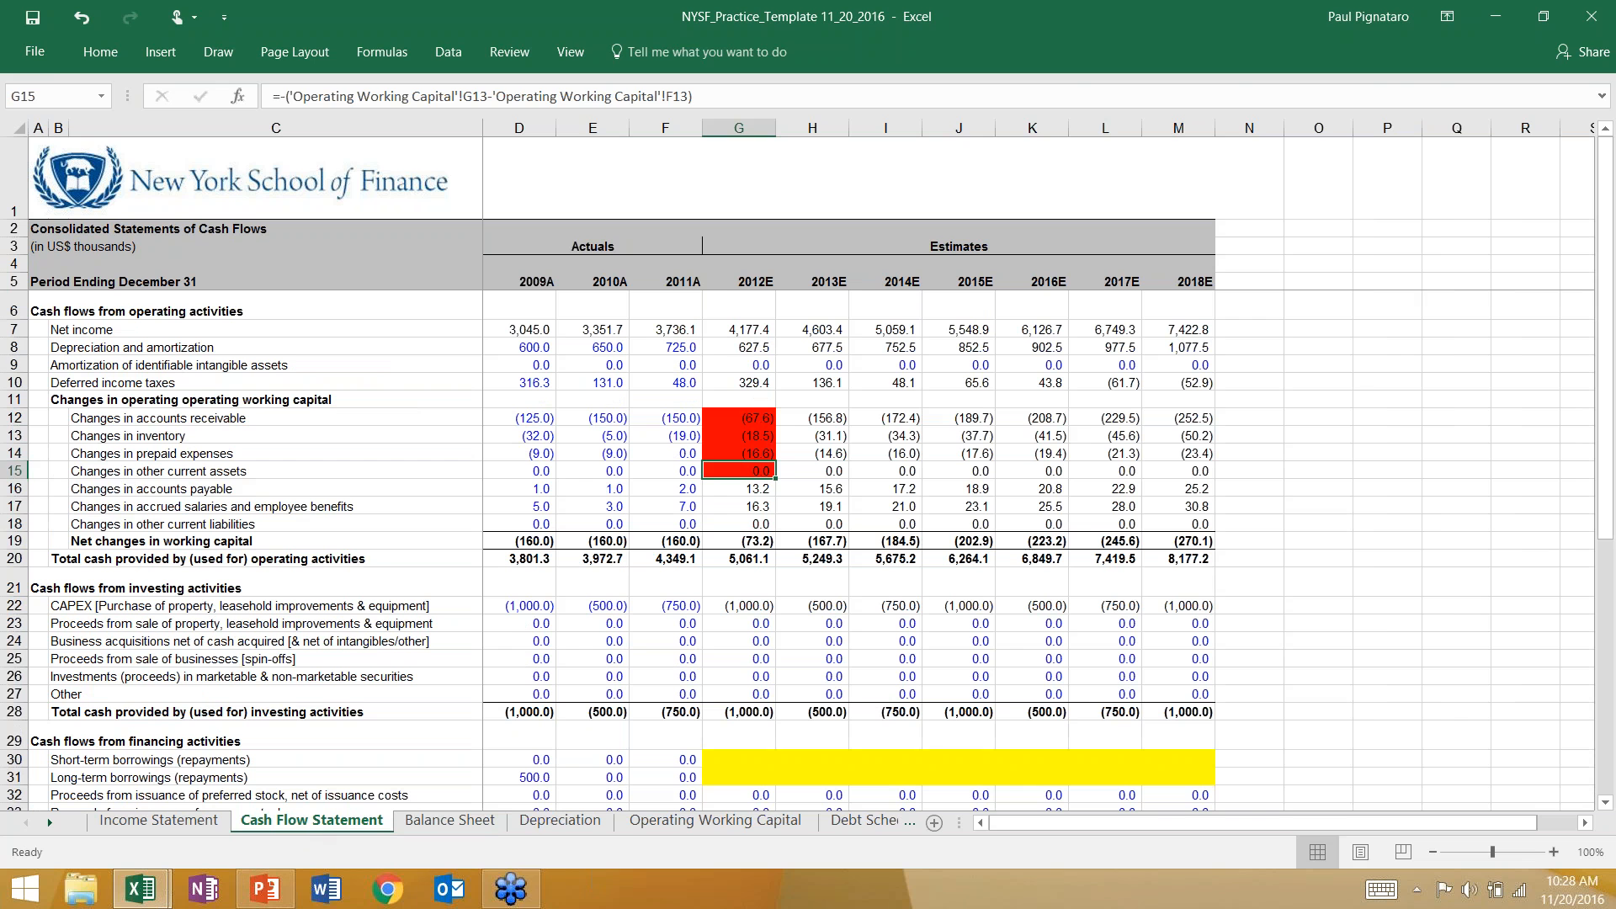
left_click(738, 369)
left_click(706, 347)
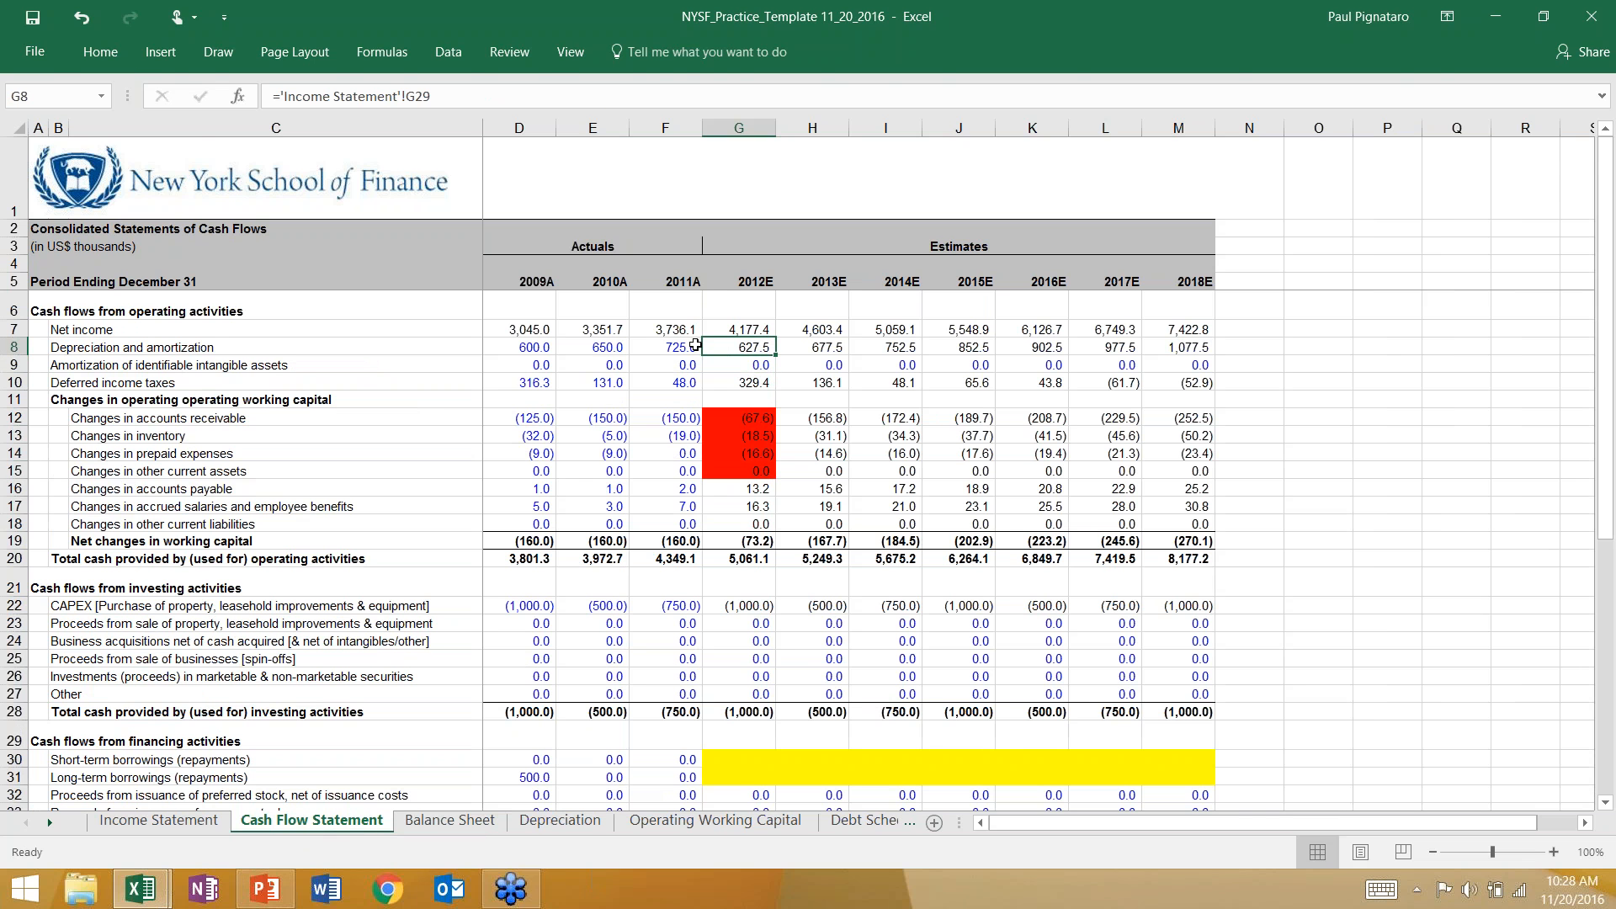
left_click(120, 54)
left_click(298, 121)
left_click(748, 610)
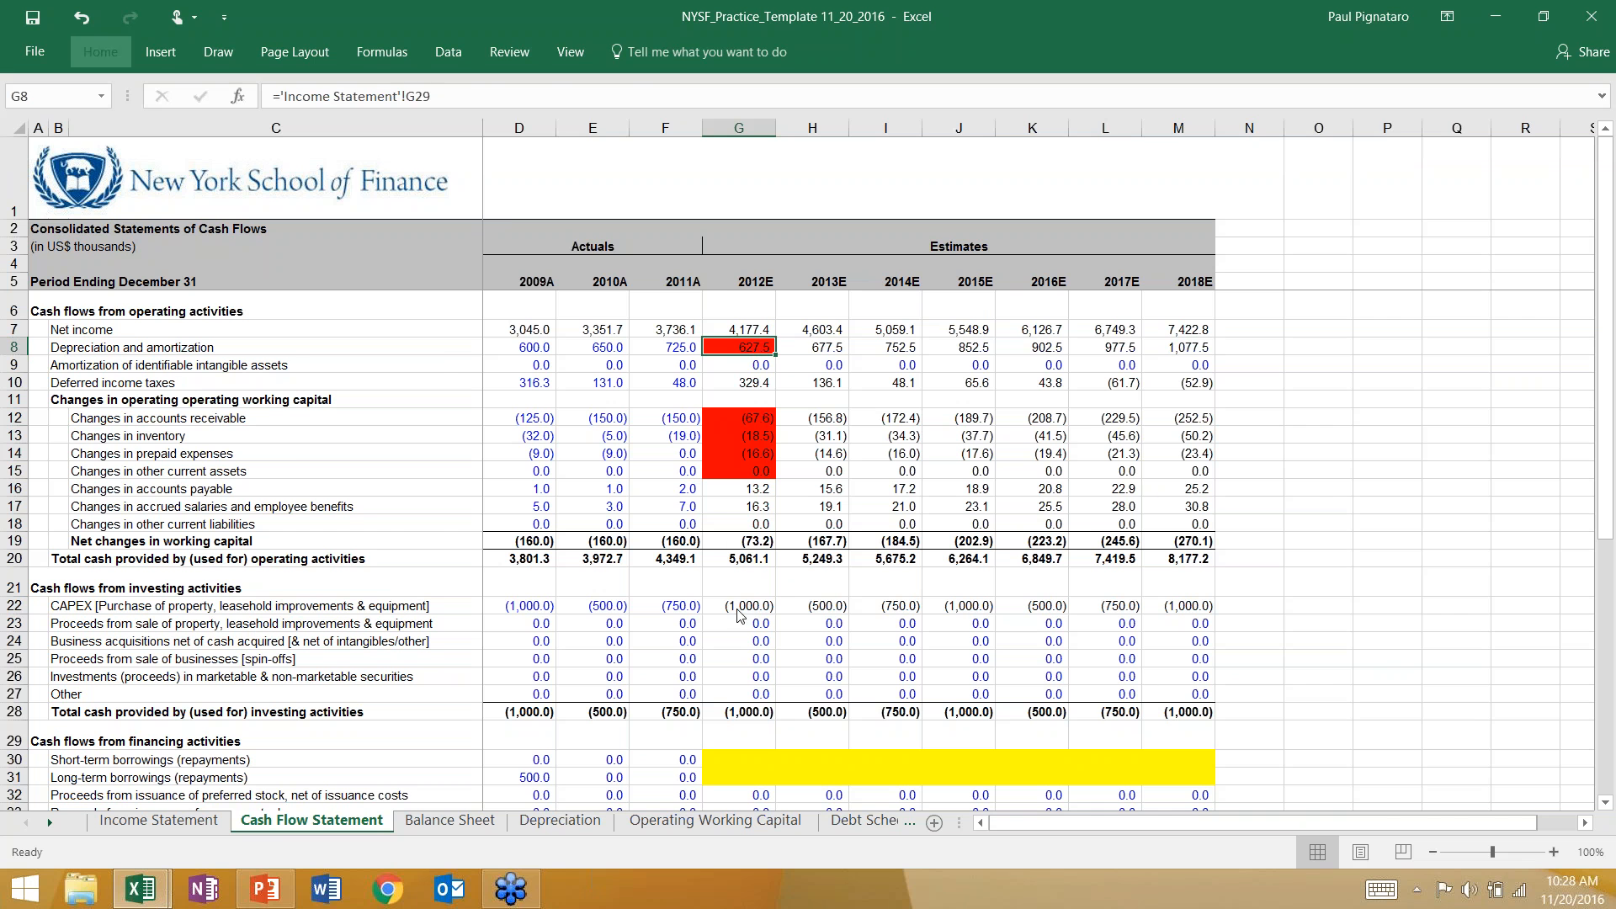
left_click(748, 607)
key("F4")
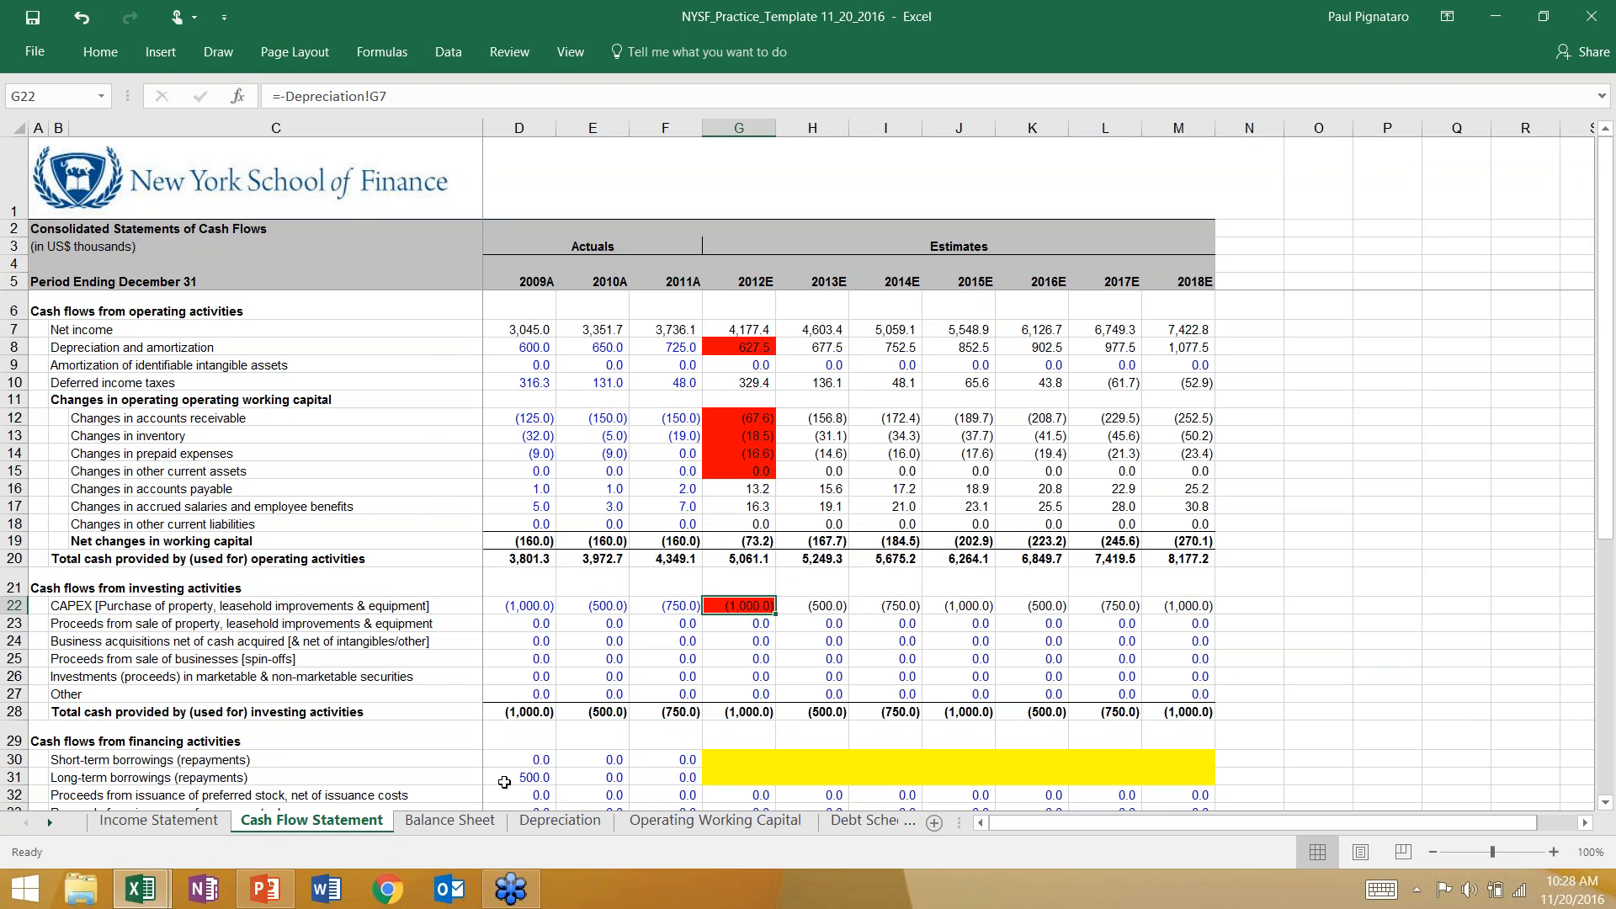
Carry forward 2012E goodwill and acquired intangible assets on the Balance Sheet with =F15 in G15 and =F16 in G16.
left_click(461, 822)
left_click(726, 472)
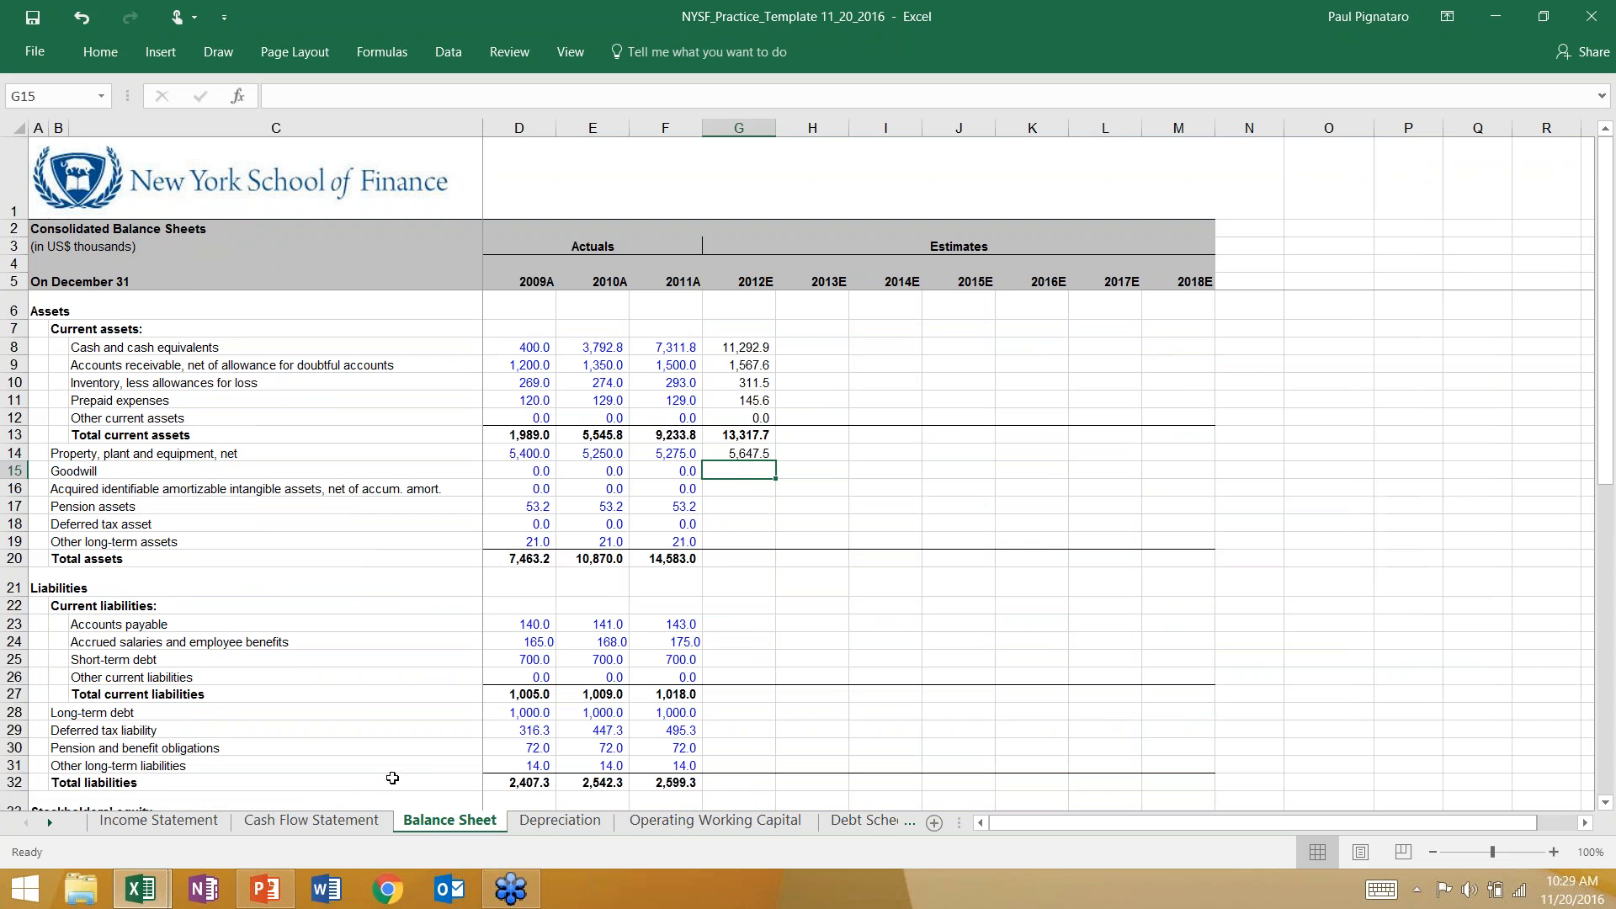
left_click(366, 823)
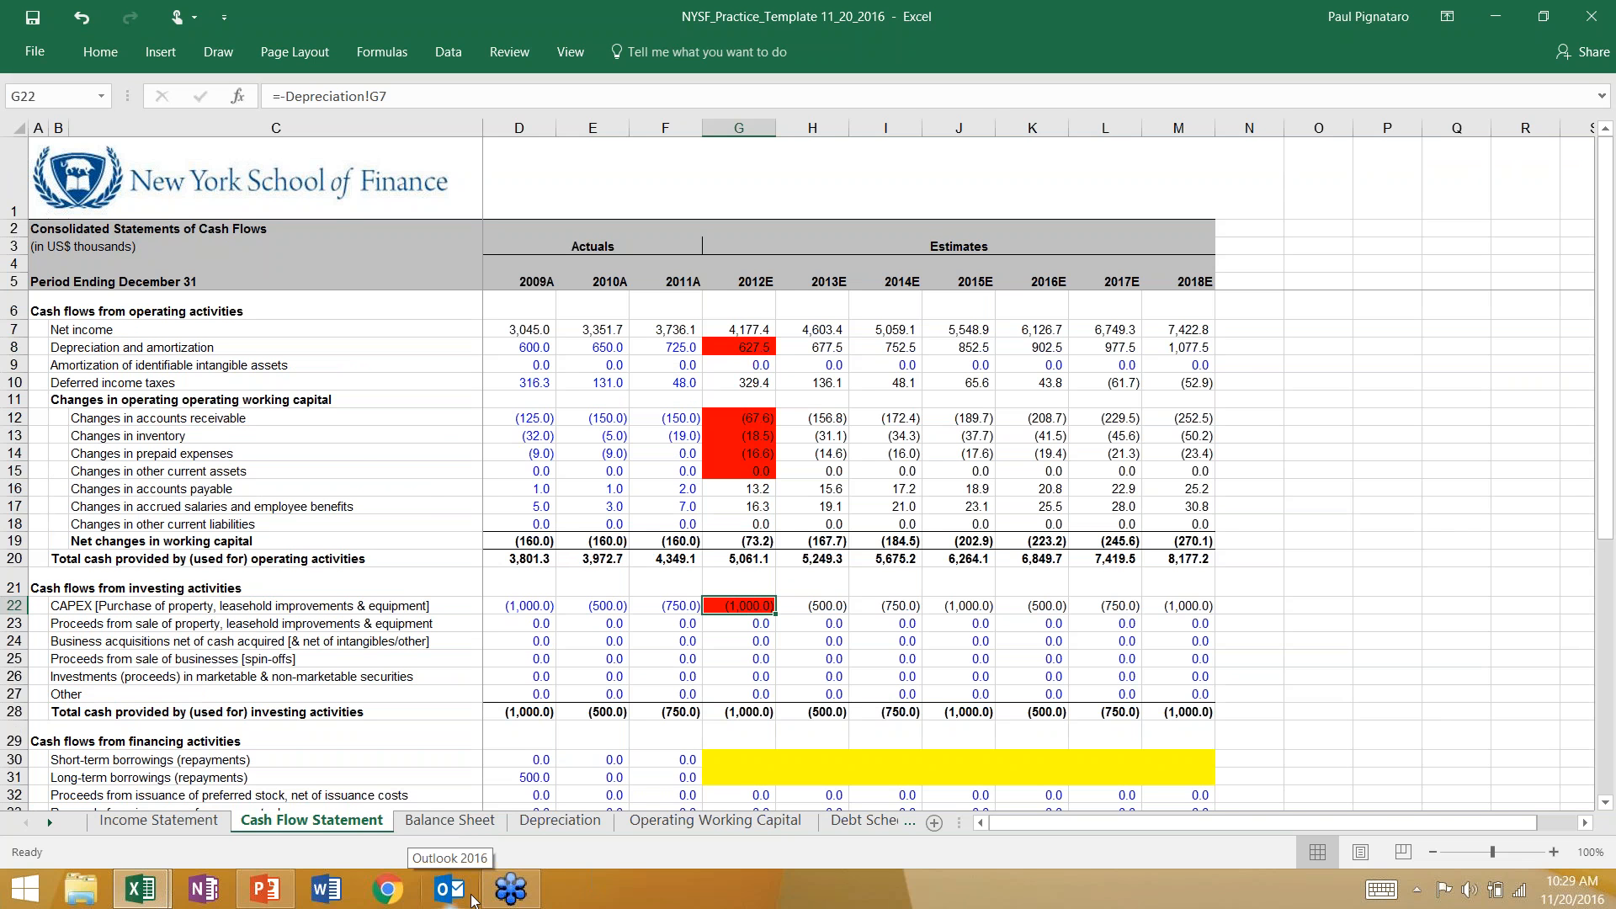
left_click(450, 820)
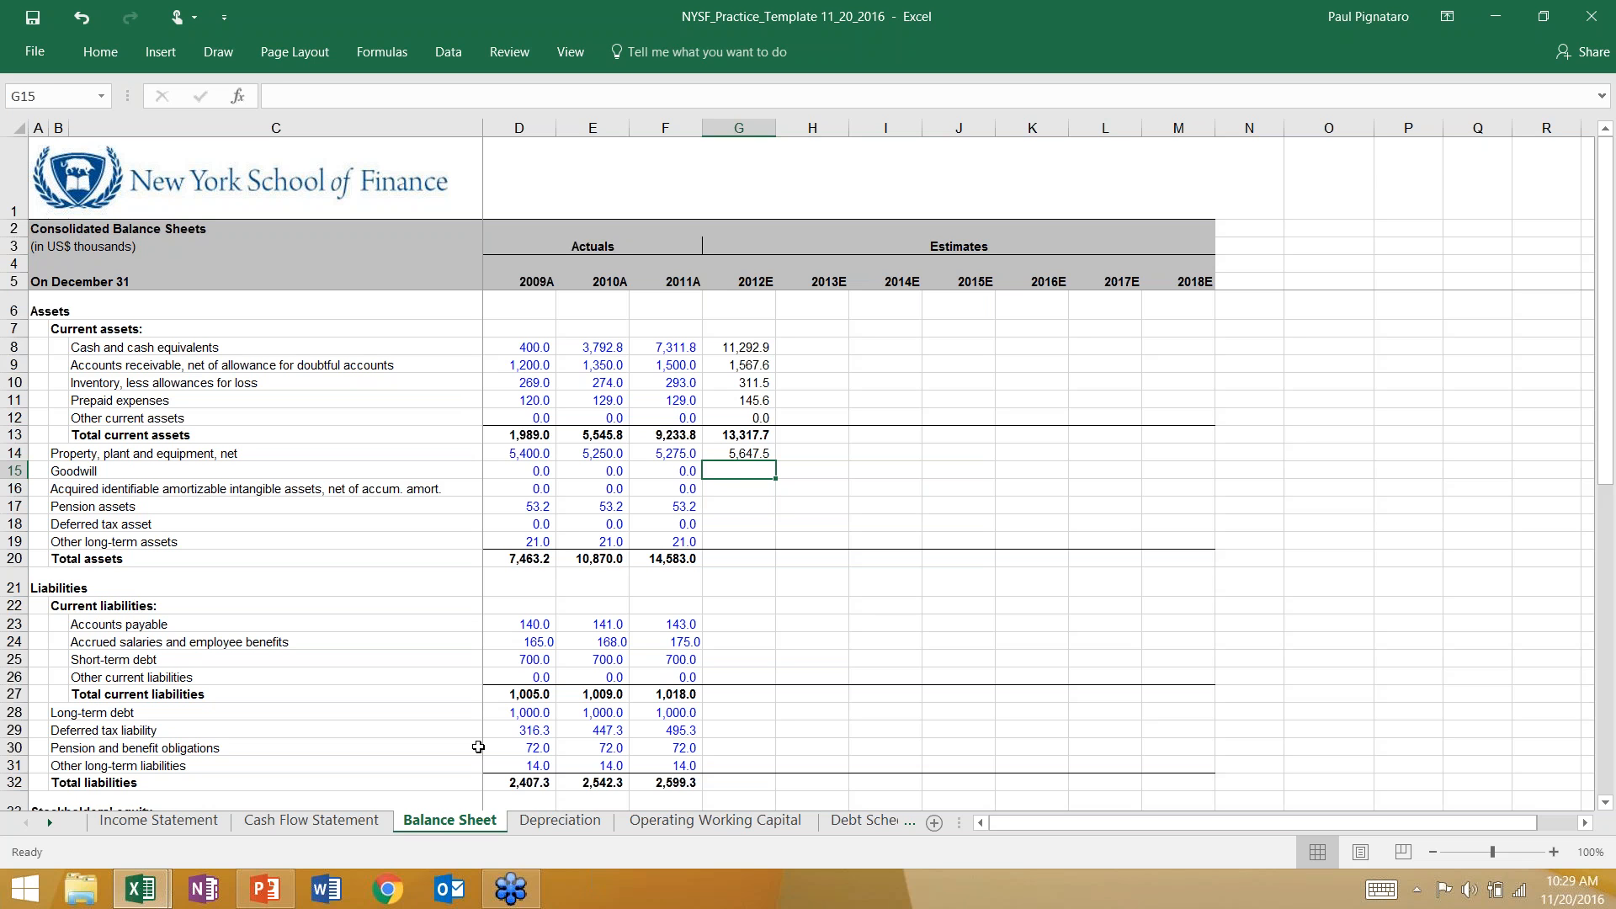
type("=")
key("Left")
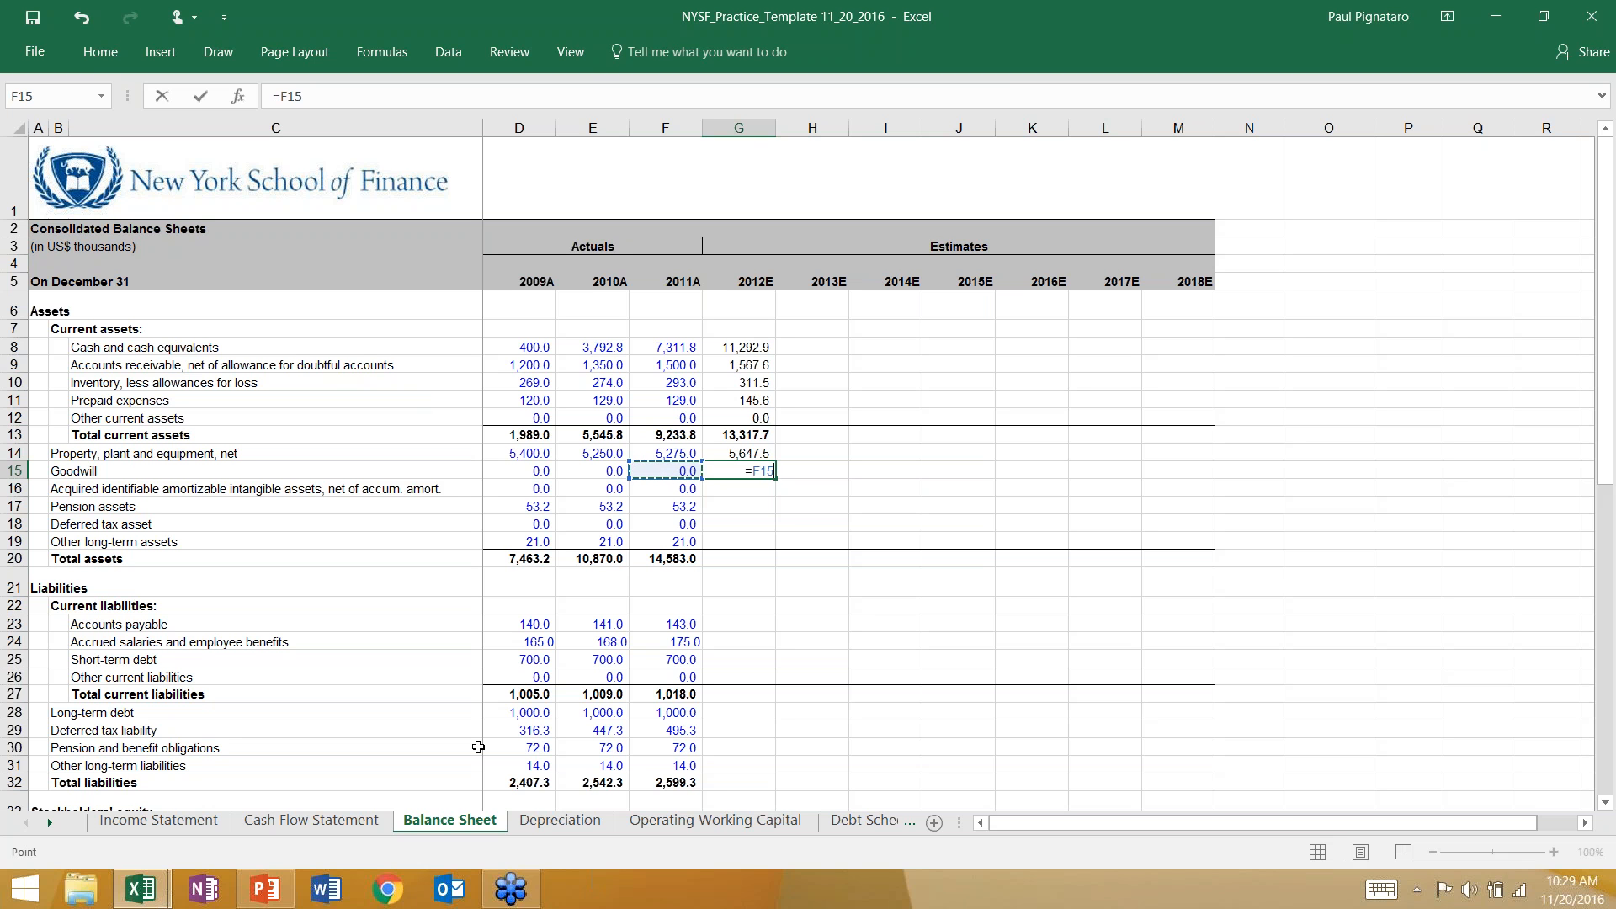
key("Return")
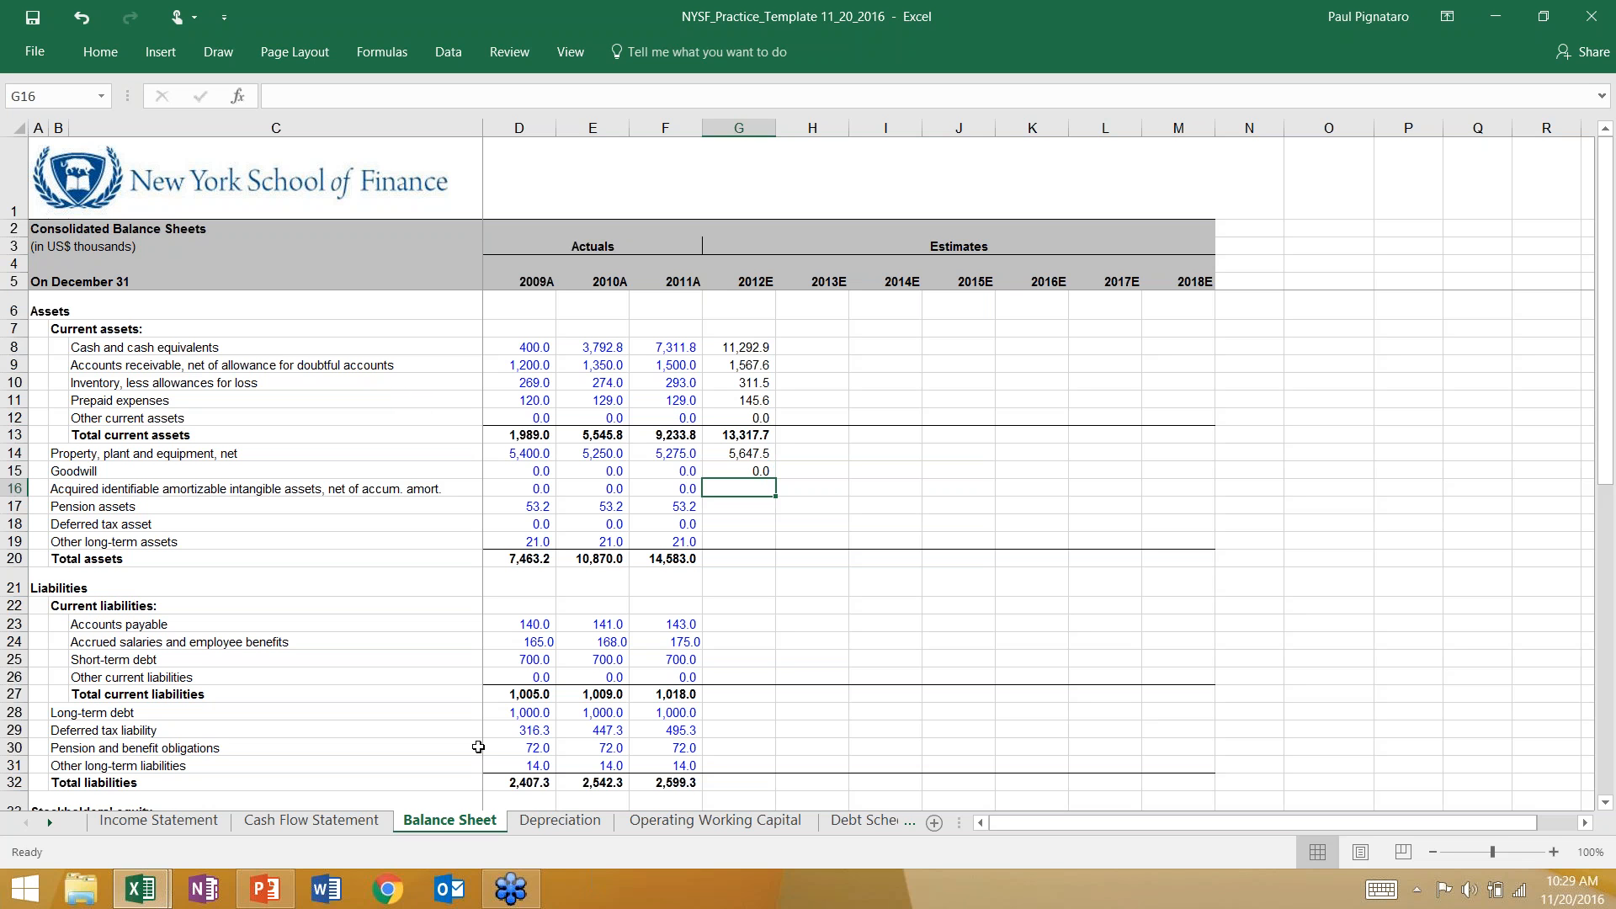
type("=")
key("Left")
key("Return")
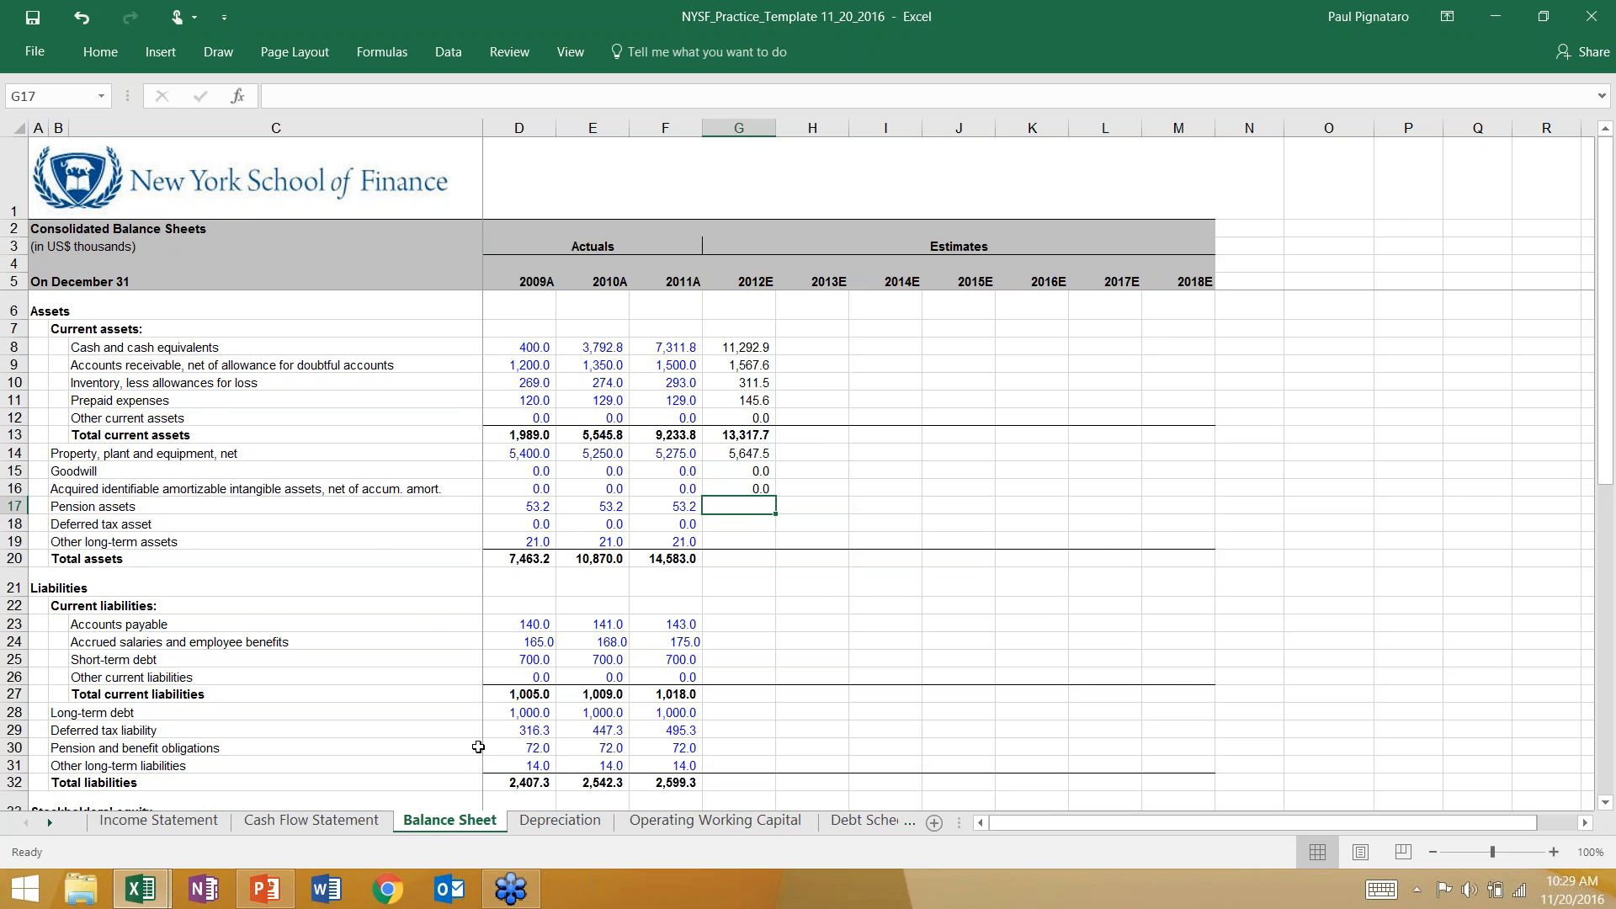
Check the Cash Flow Statement for a pension item and carry forward 2012E pension assets in G17 of the Balance Sheet with =F17.
left_click(341, 829)
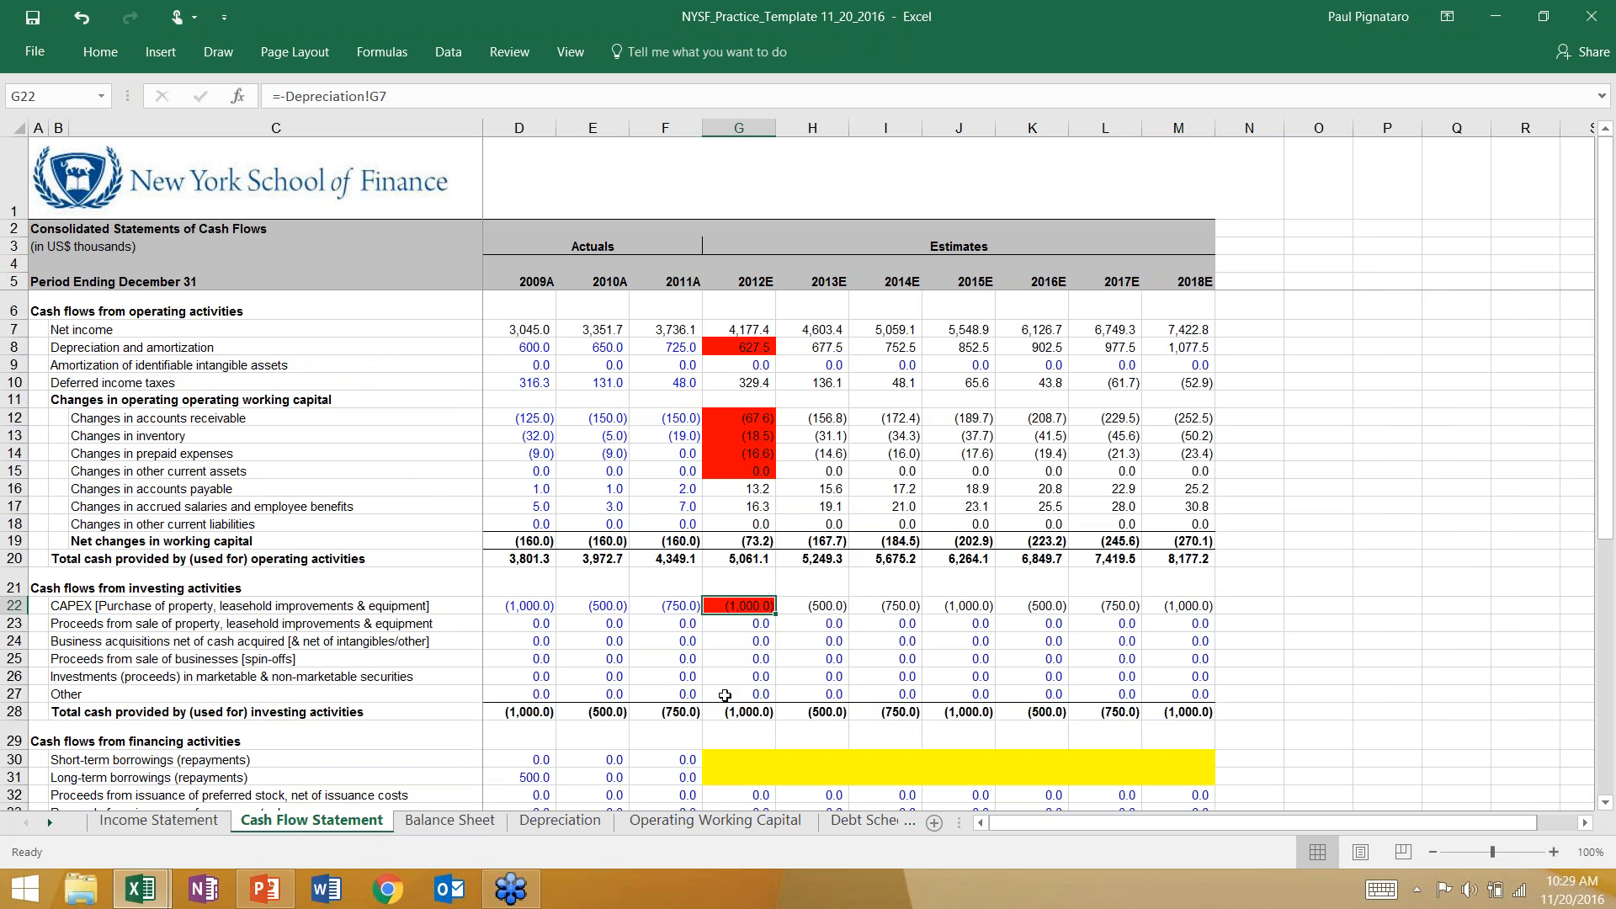
scroll(679, 696, "down", 3)
scroll(679, 695, "up", 1)
left_click(449, 820)
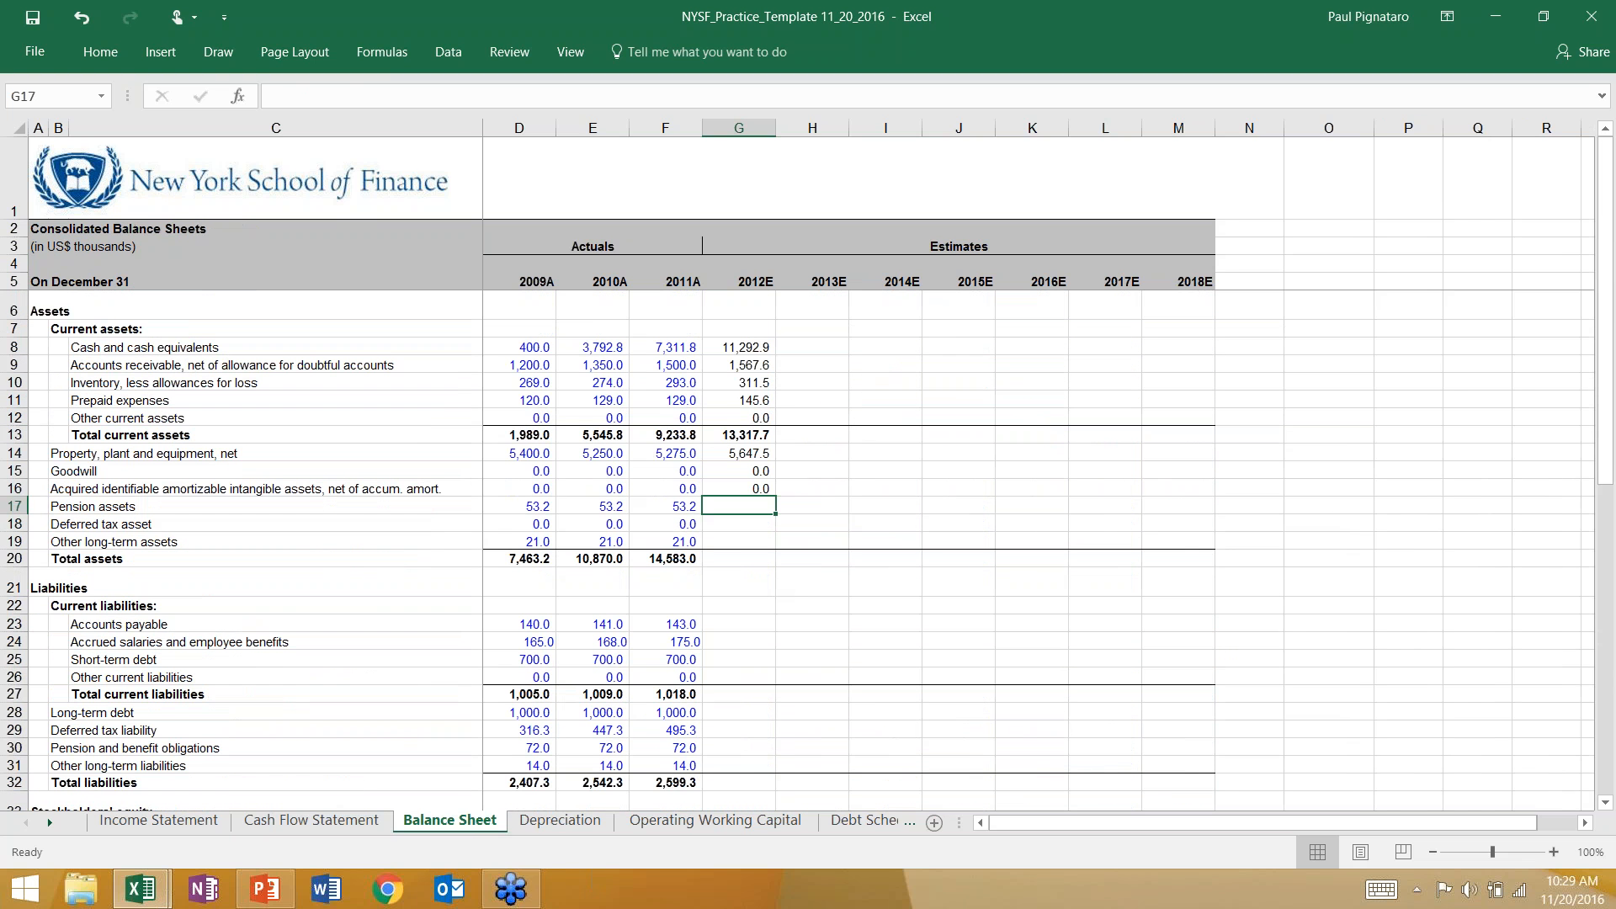
type("=")
left_click(683, 509)
key("ctrl+Return")
Check deferred income taxes on the Cash Flow Statement and carry forward the 2012E deferred tax asset in G18 of the Balance Sheet with =F18.
left_click(718, 529)
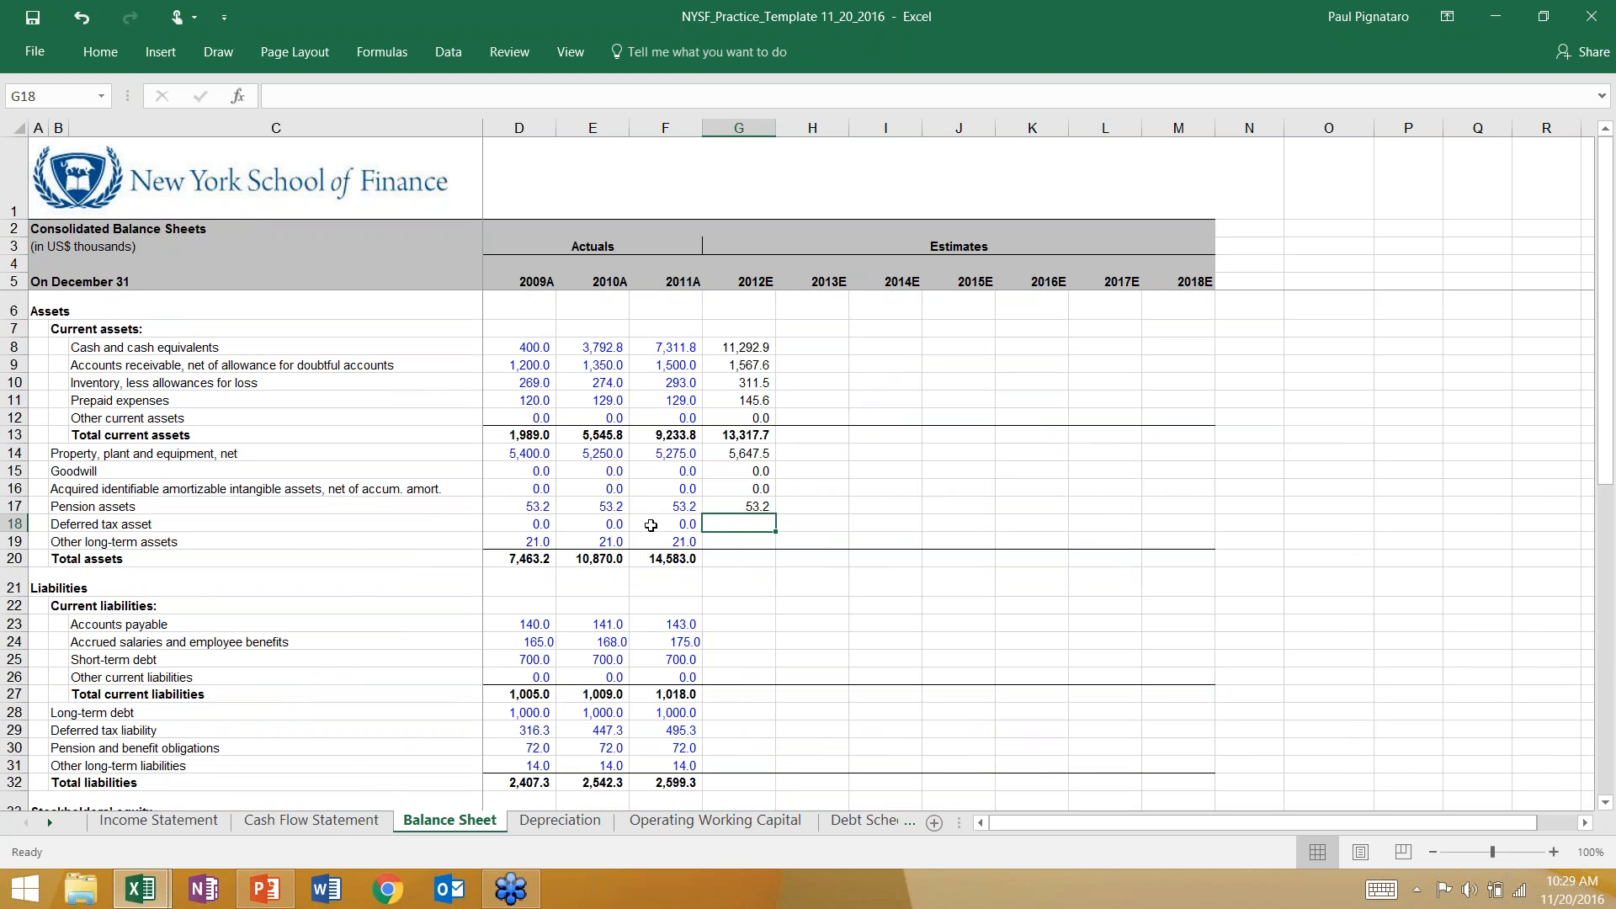
left_click(310, 820)
scroll(854, 585, "up", 2)
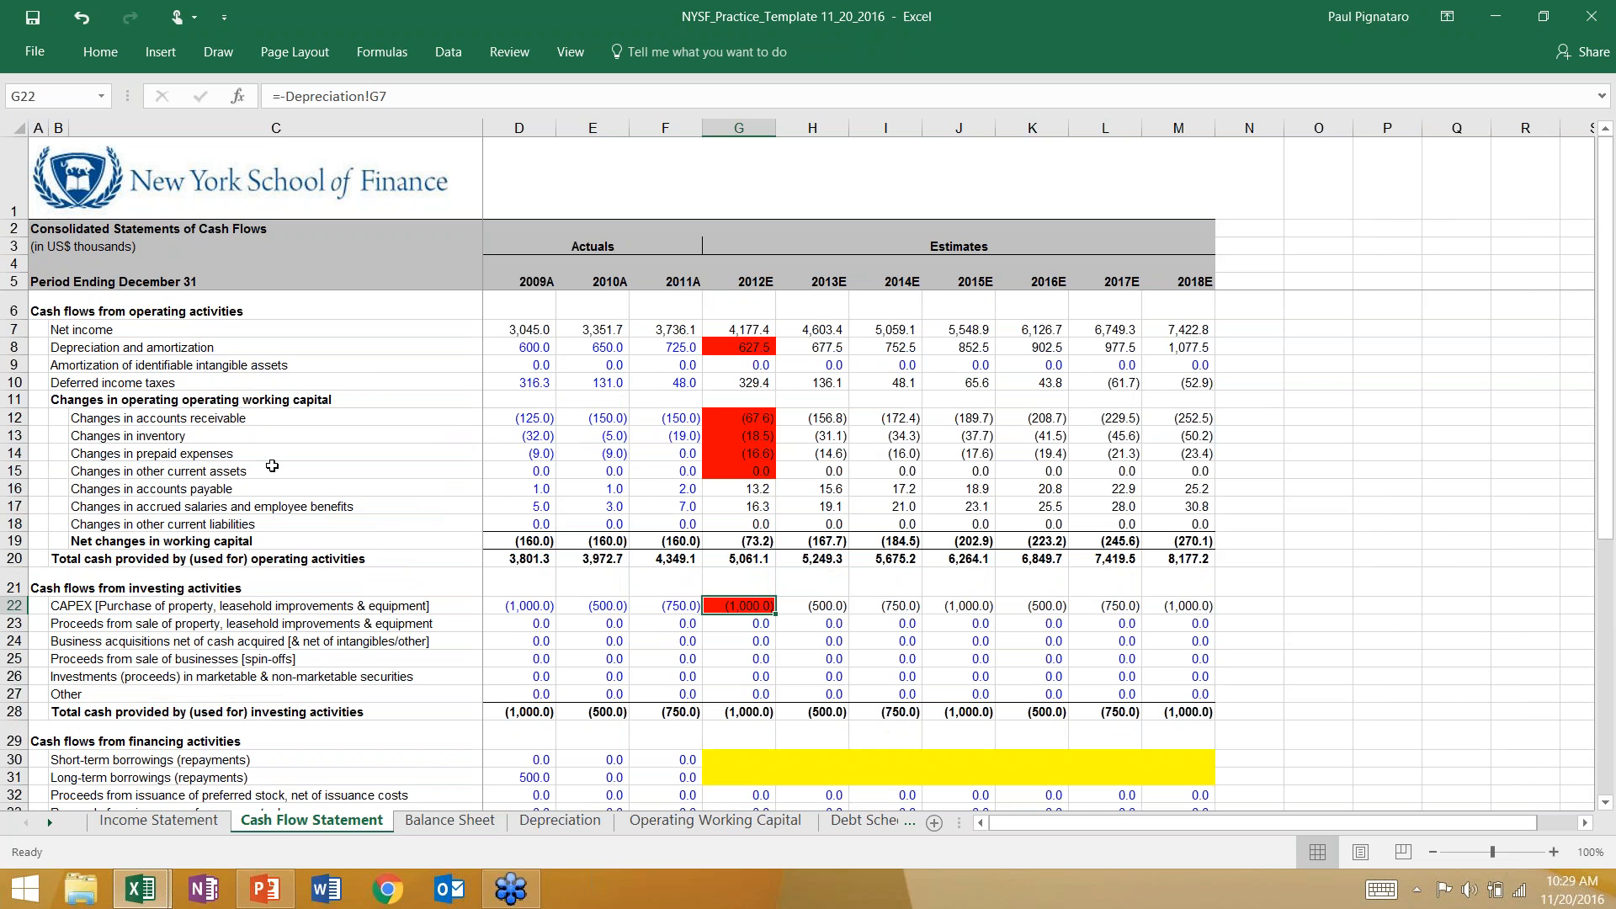
left_click(766, 383)
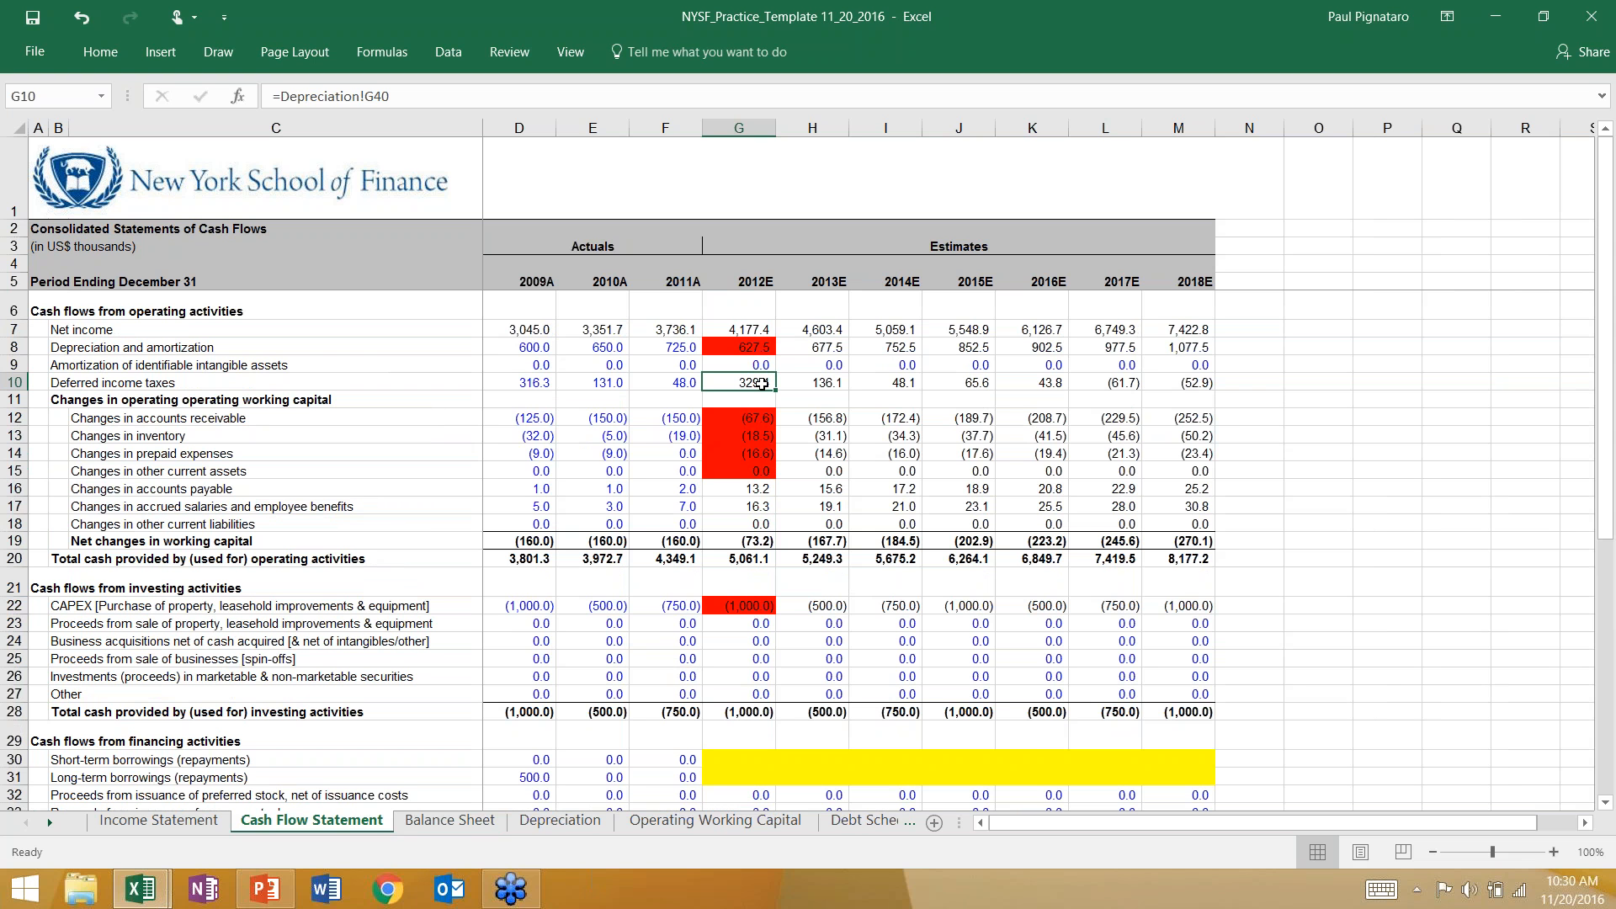
left_click(461, 824)
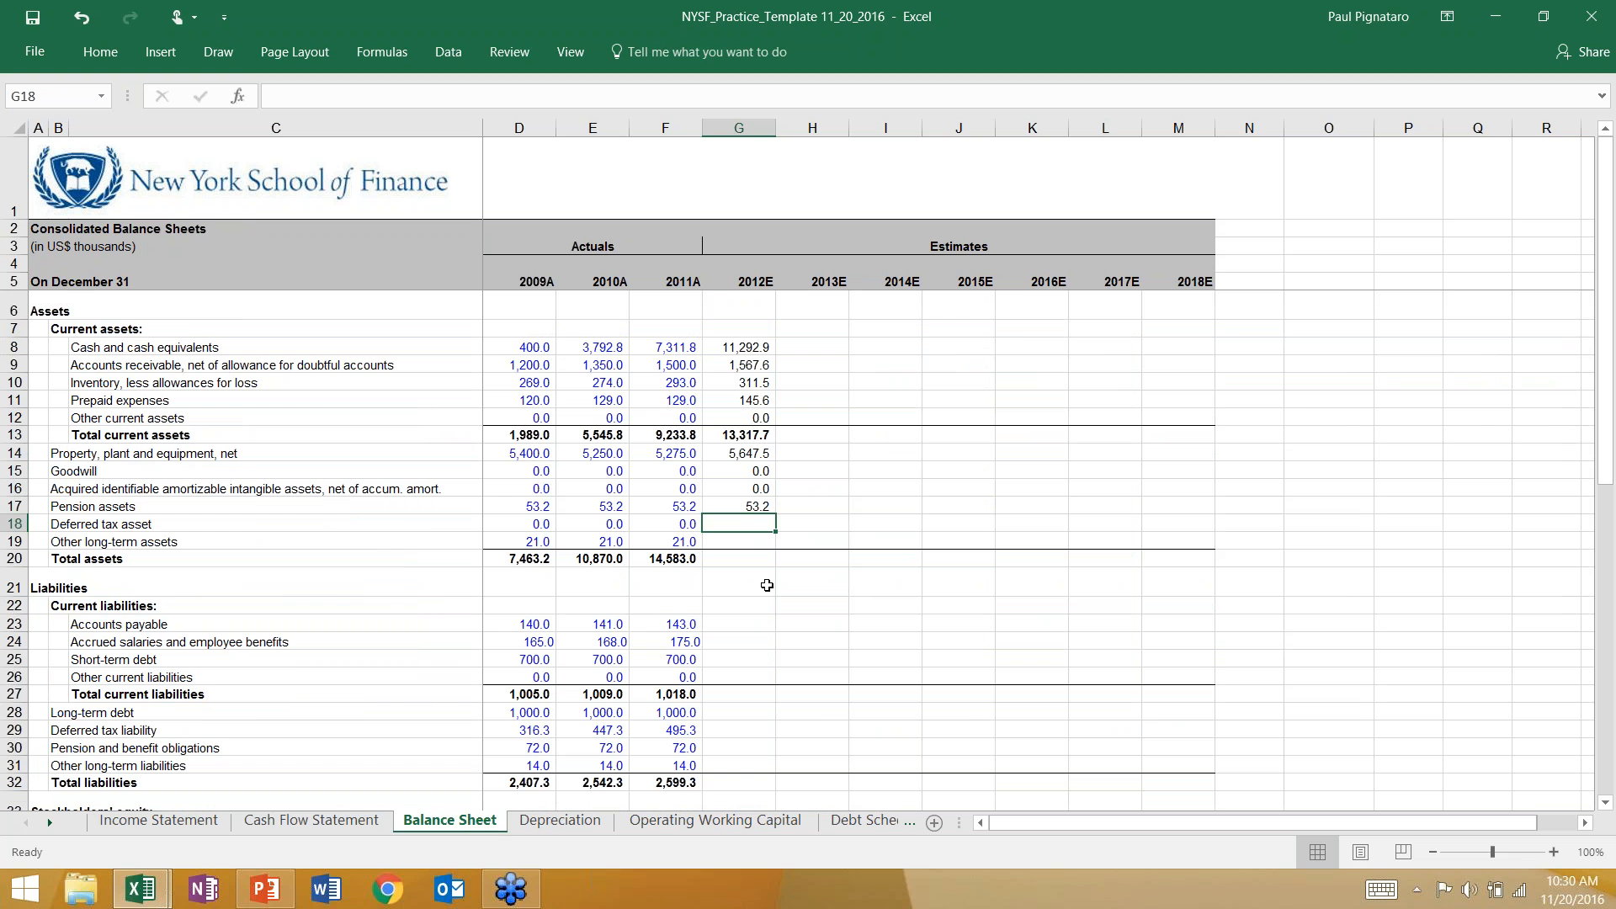
type("=")
key("Left")
key("Return")
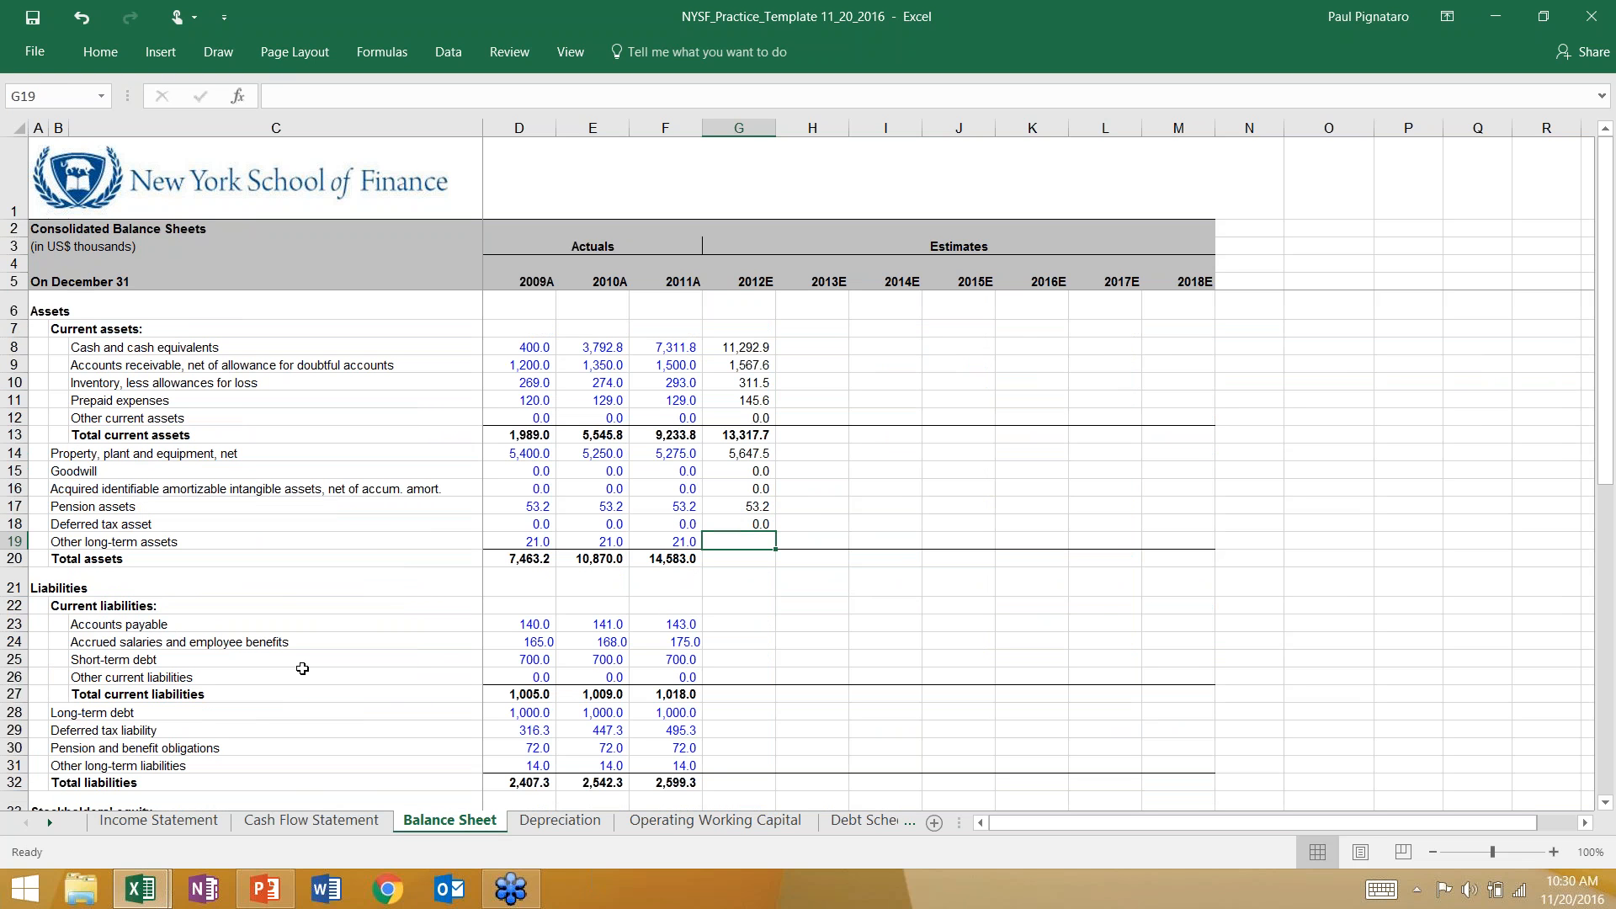
Check the Cash Flow Statement for related items and carry forward 2012E other long-term assets in G19 of the Balance Sheet with =F19.
left_click(311, 821)
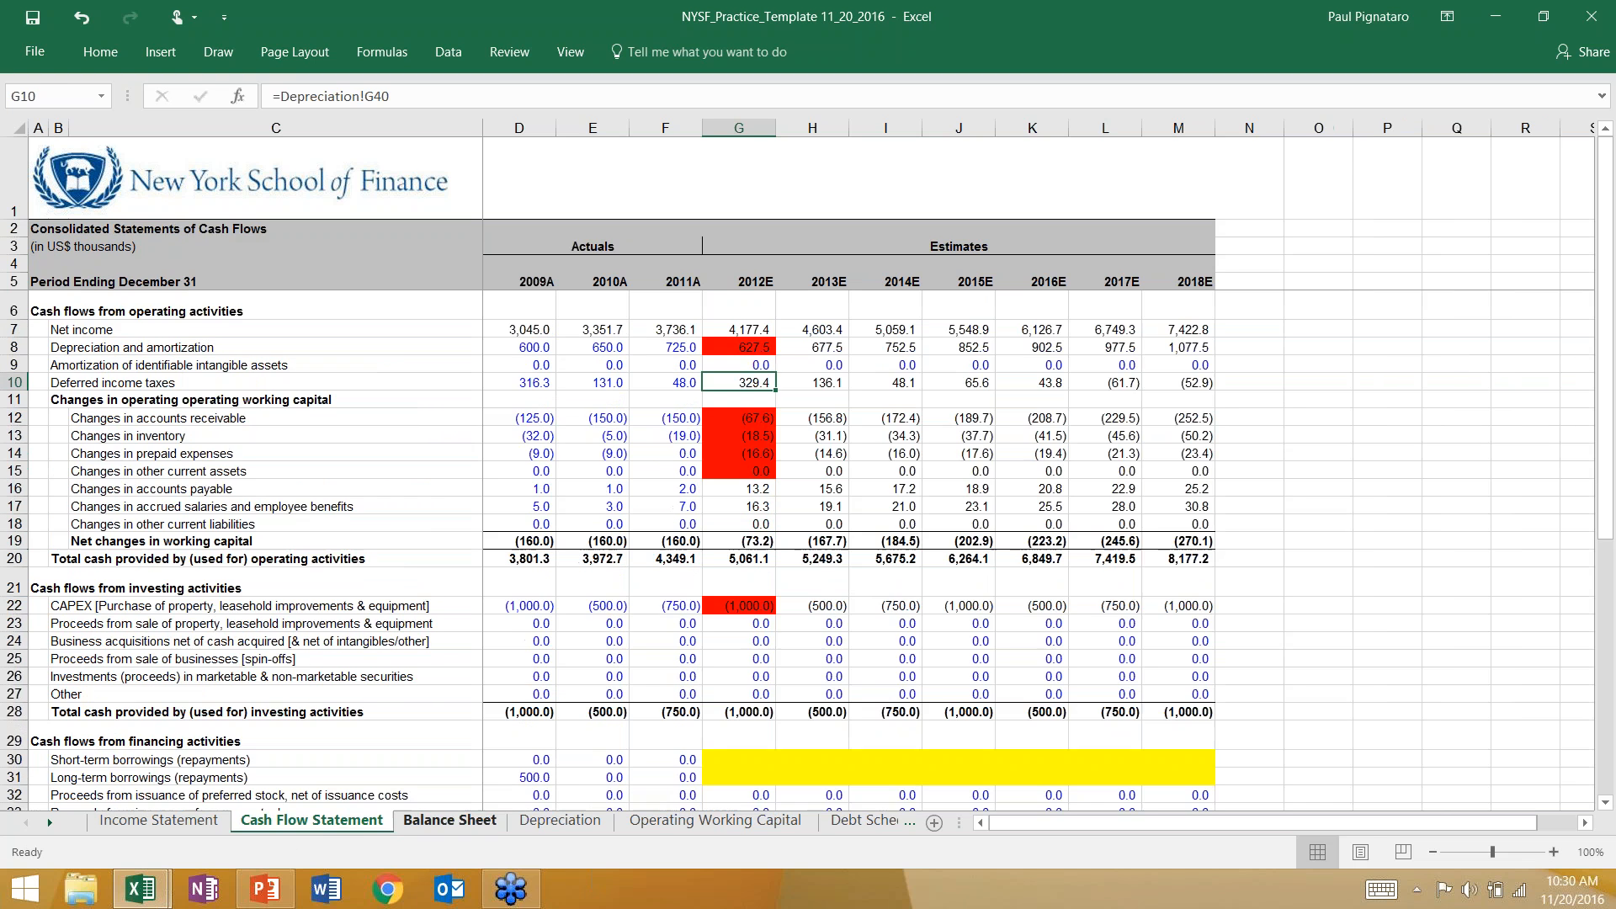
scroll(756, 641, "down", 5)
scroll(756, 642, "up", 1)
key("ctrl+Page_Down")
type("=")
key("Left")
key("Return")
Total the 2012E assets in G20 of the Balance Sheet with the formula =SUM(G13:G19).
key("alt+equal")
left_click_drag(739, 435, 739, 542)
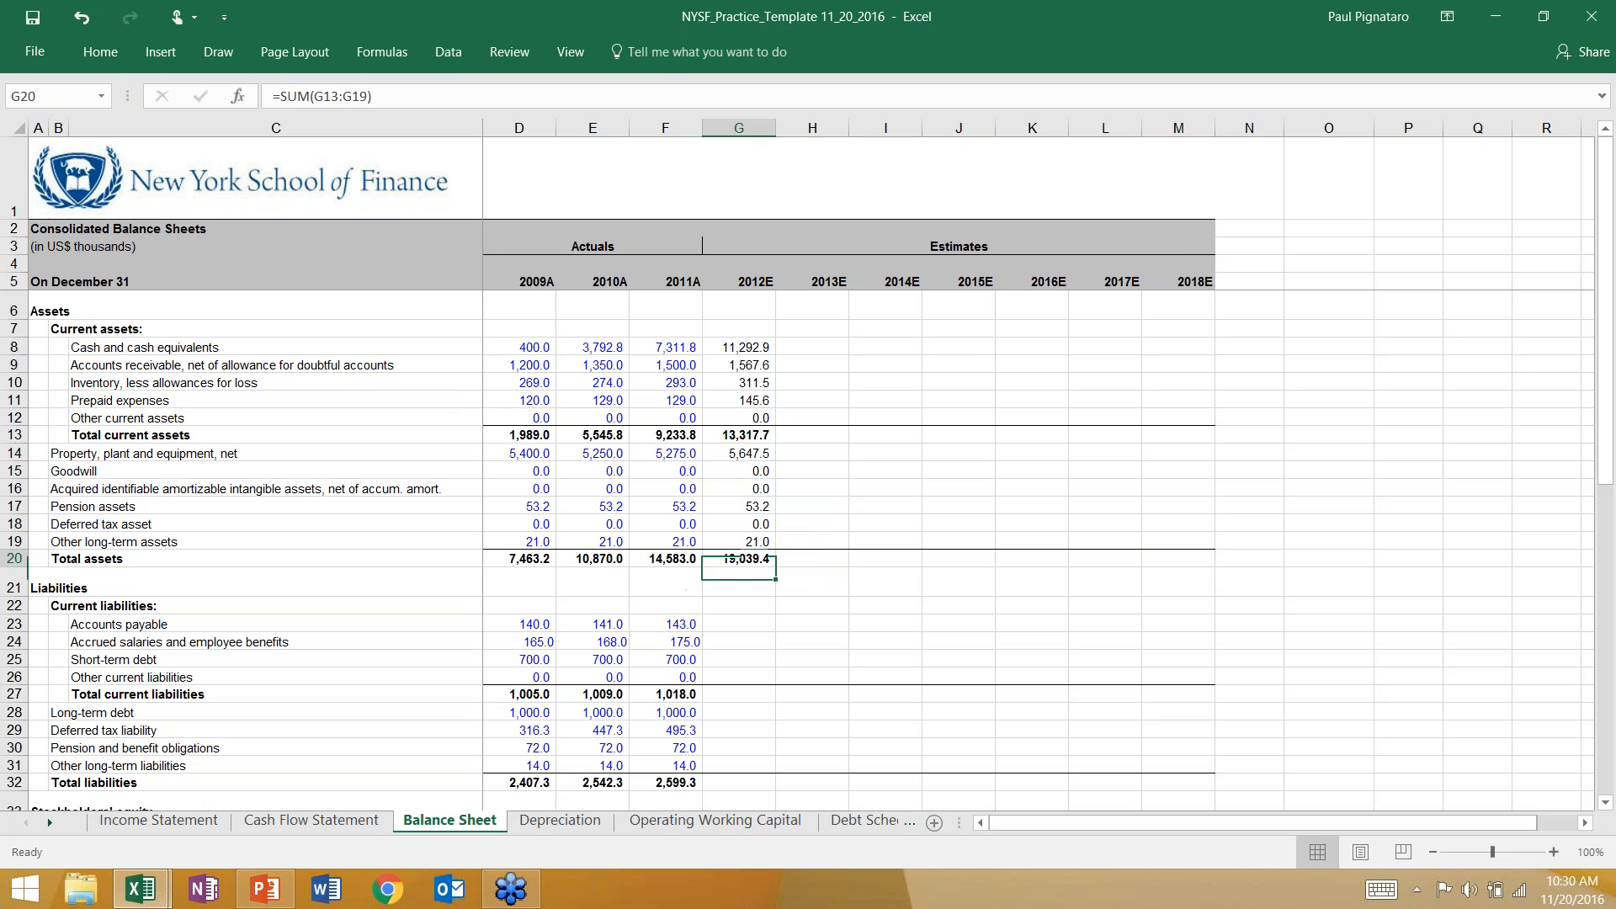
key("F2")
key("Return")
Review the 2012E formulas in the non-current asset rows of the Balance Sheet without changing them.
key("Up")
key("Up")
key("Up")
key("Up")
key("Up")
key("Up")
key("Up")
key("Up")
key("F2")
key("Escape")
Calculate 2012E accounts payable in G23 of the Balance Sheet with the formula =F23+'Cash Flow Statement'!G16.
key("Down")
key("Down")
key("Down")
key("Down")
key("Down")
key("Down")
key("Down")
key("Down")
key("Down")
key("Down")
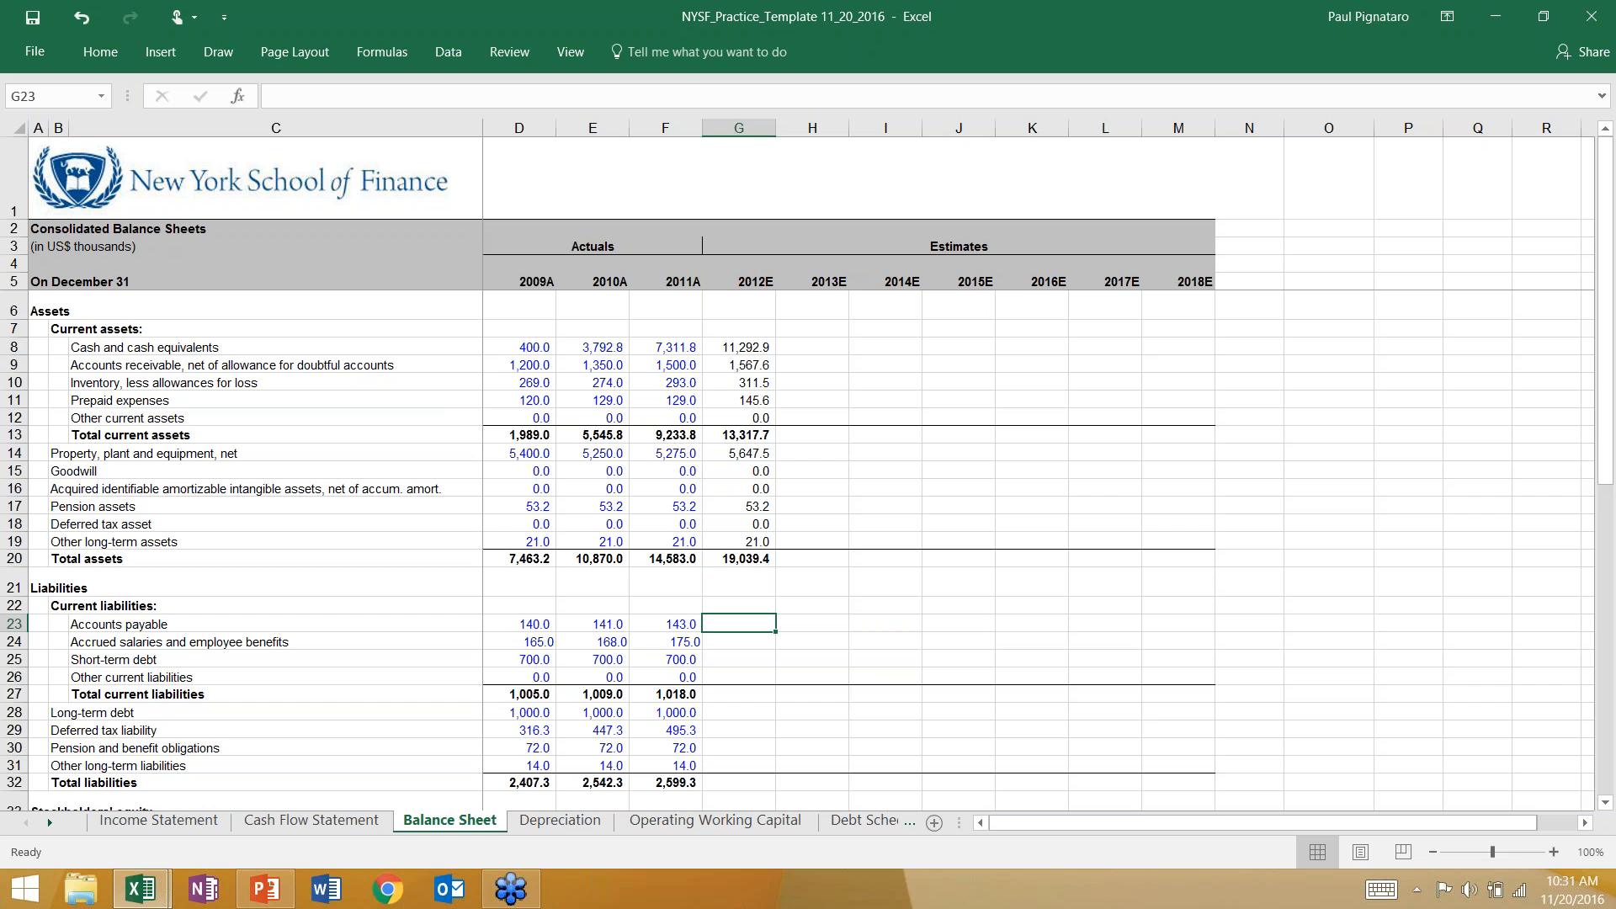
type("=")
key("Left")
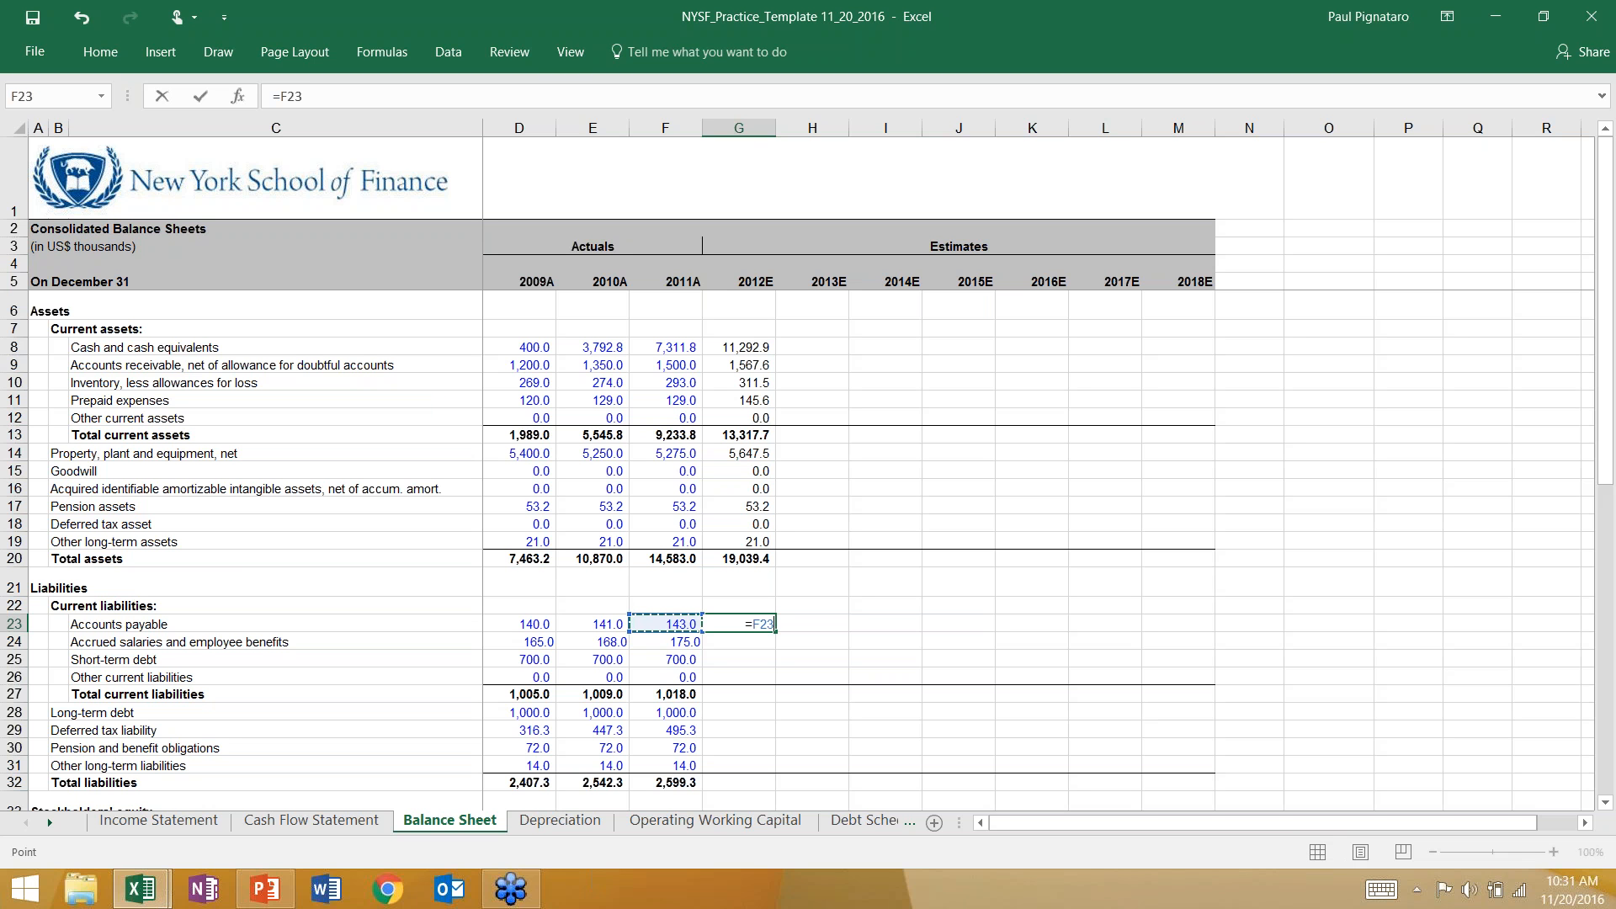
type("+")
left_click(332, 822)
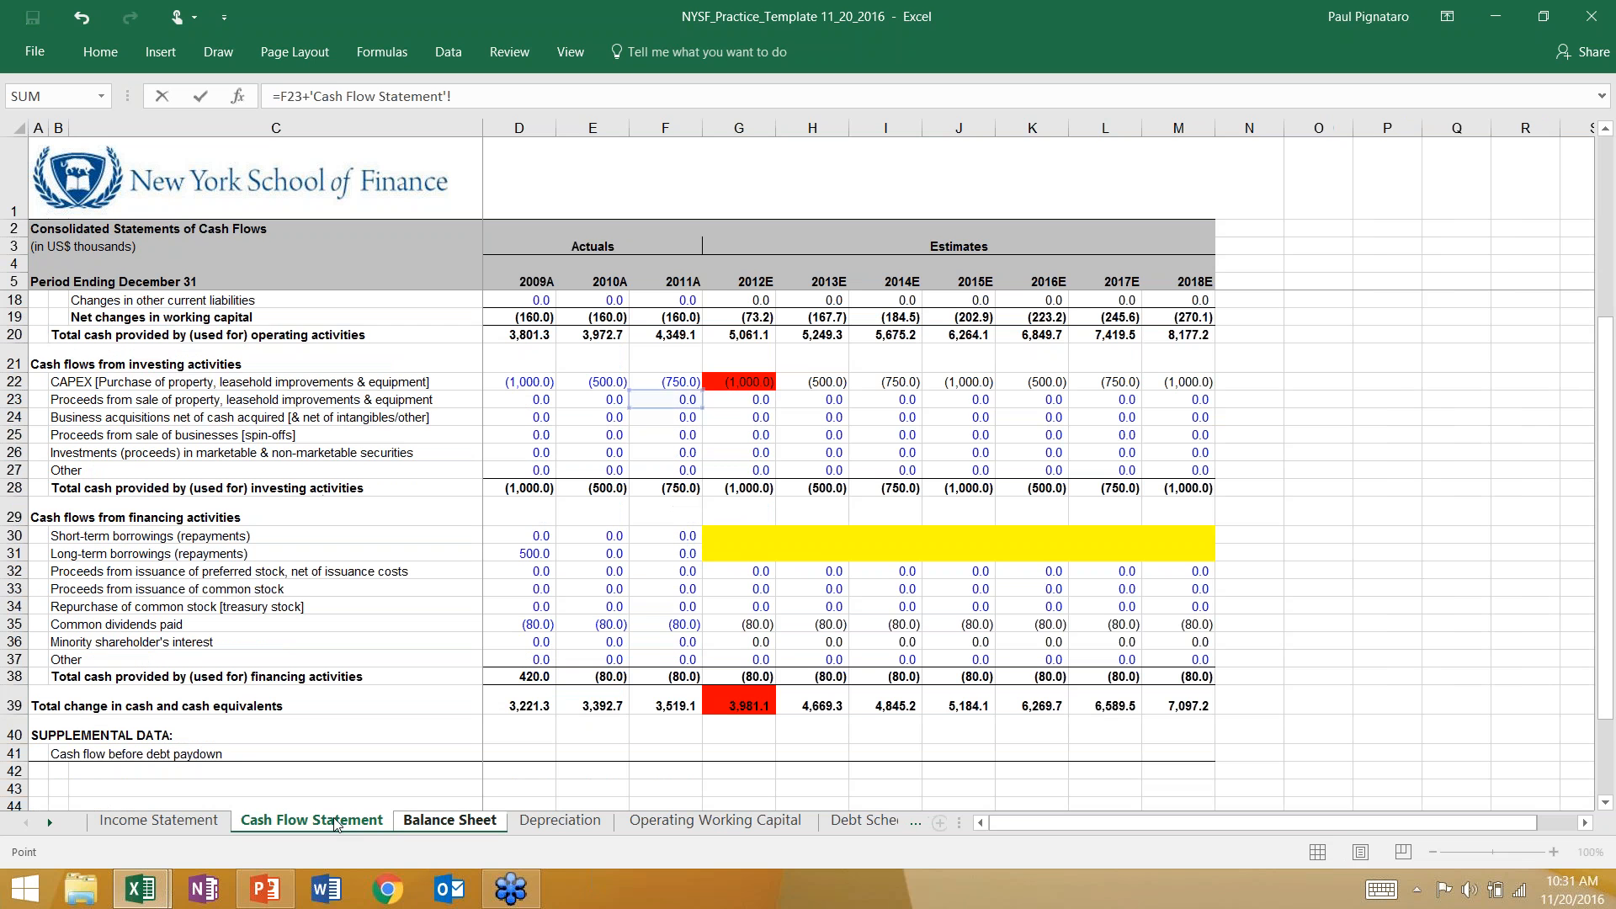
scroll(708, 505, "up", 4)
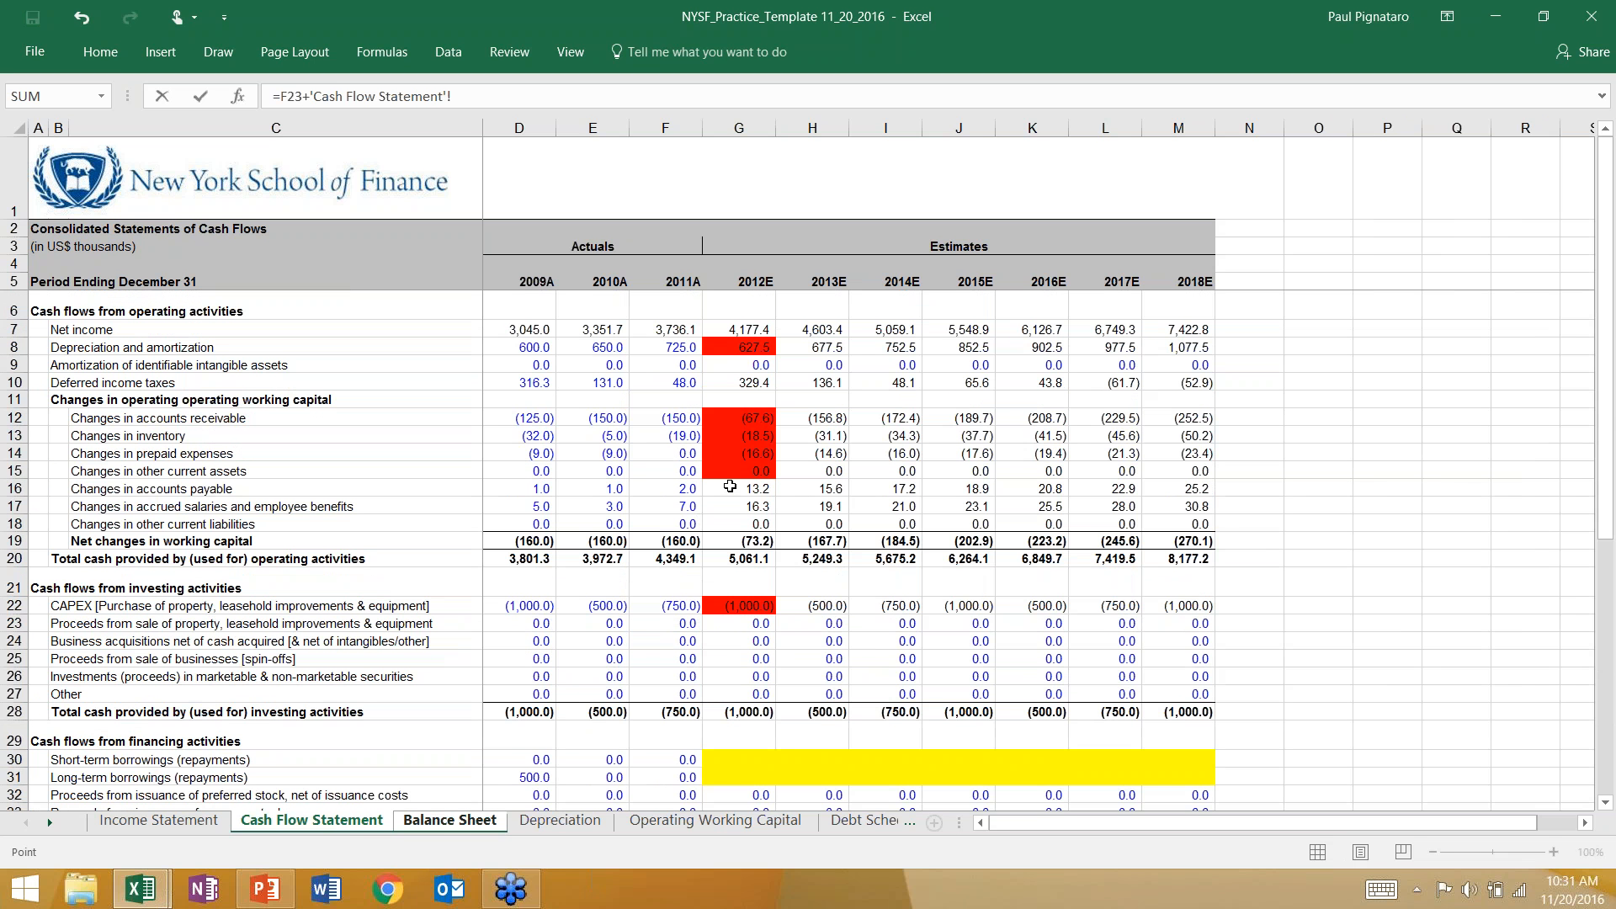
left_click(731, 488)
key("Return")
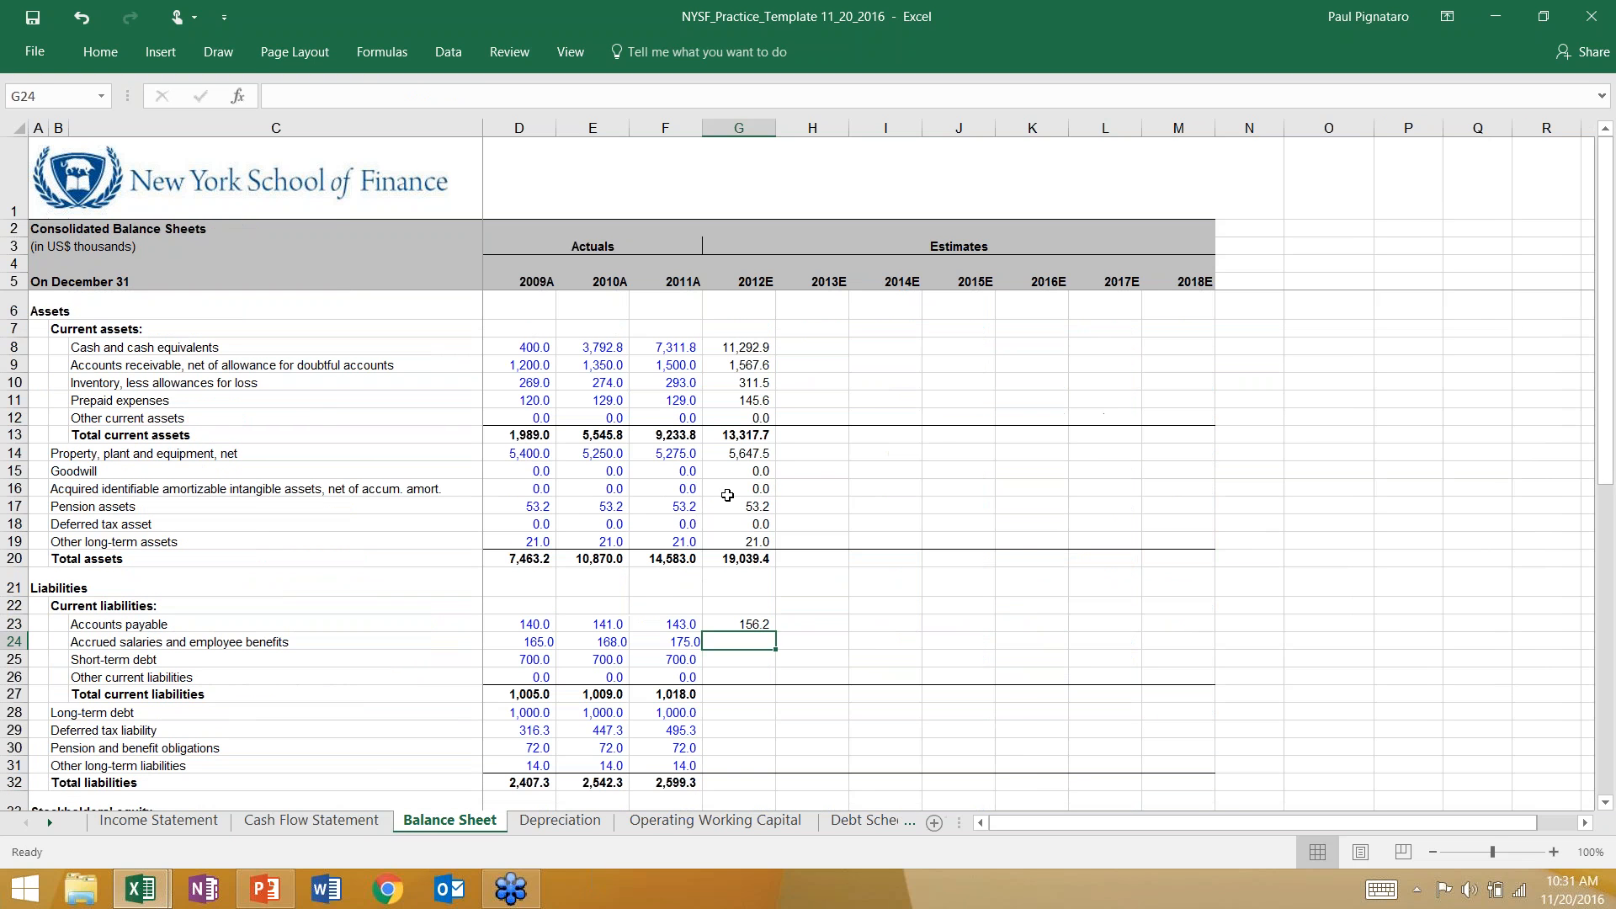
key("Up")
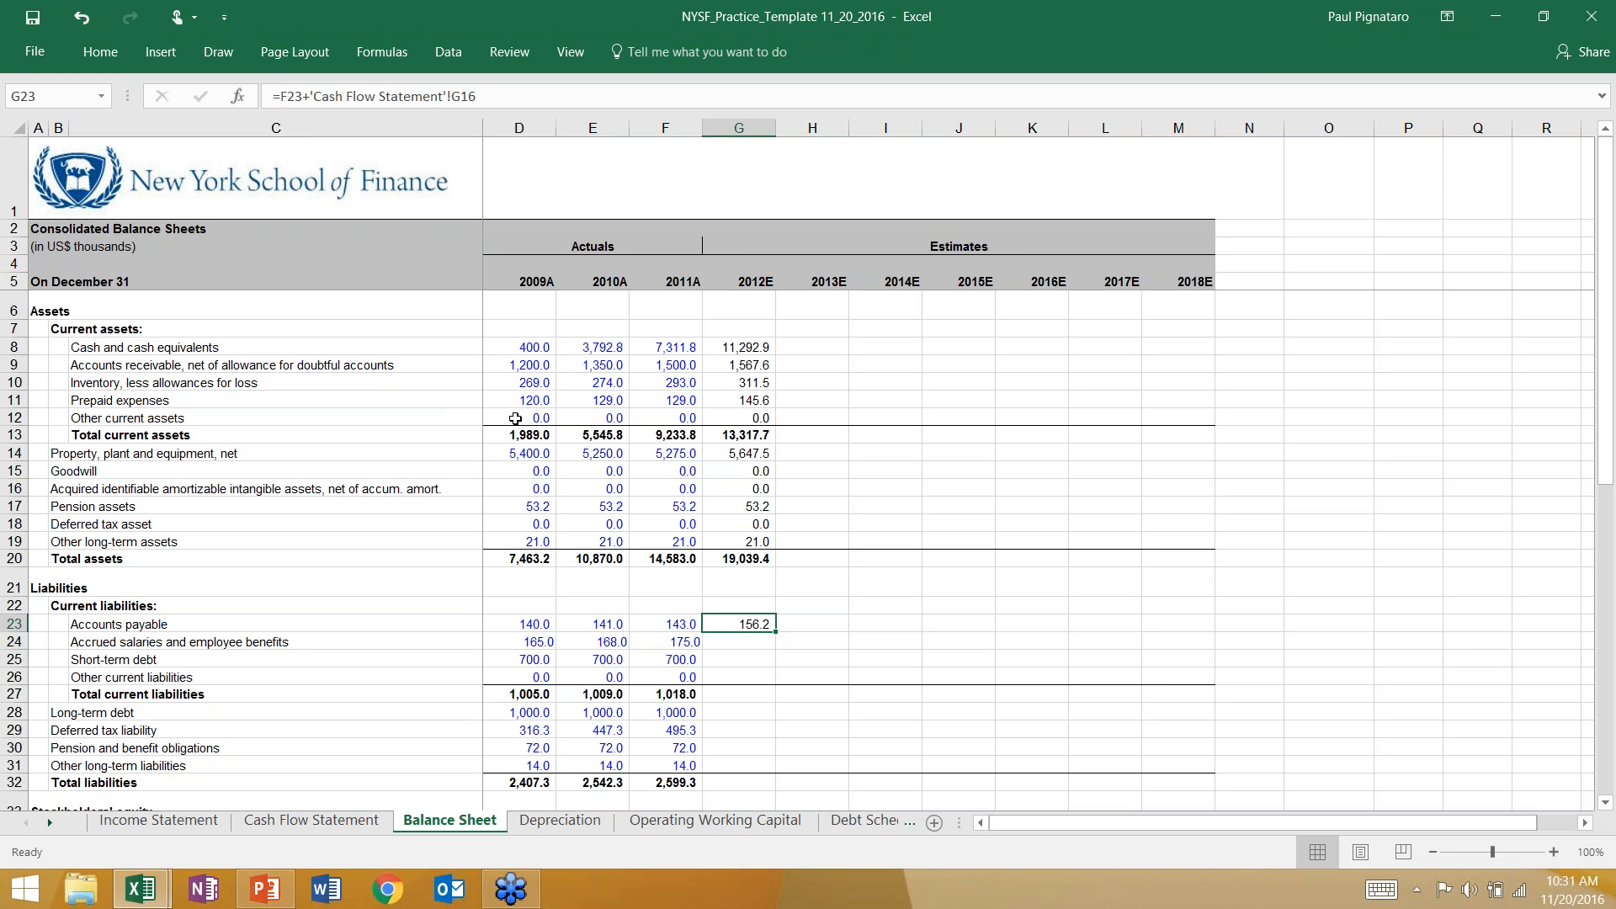
Calculate 2012E accrued salaries and employee benefits in G24 of the Balance Sheet with the formula =F24+'Cash Flow Statement'!G17.
left_click(742, 645)
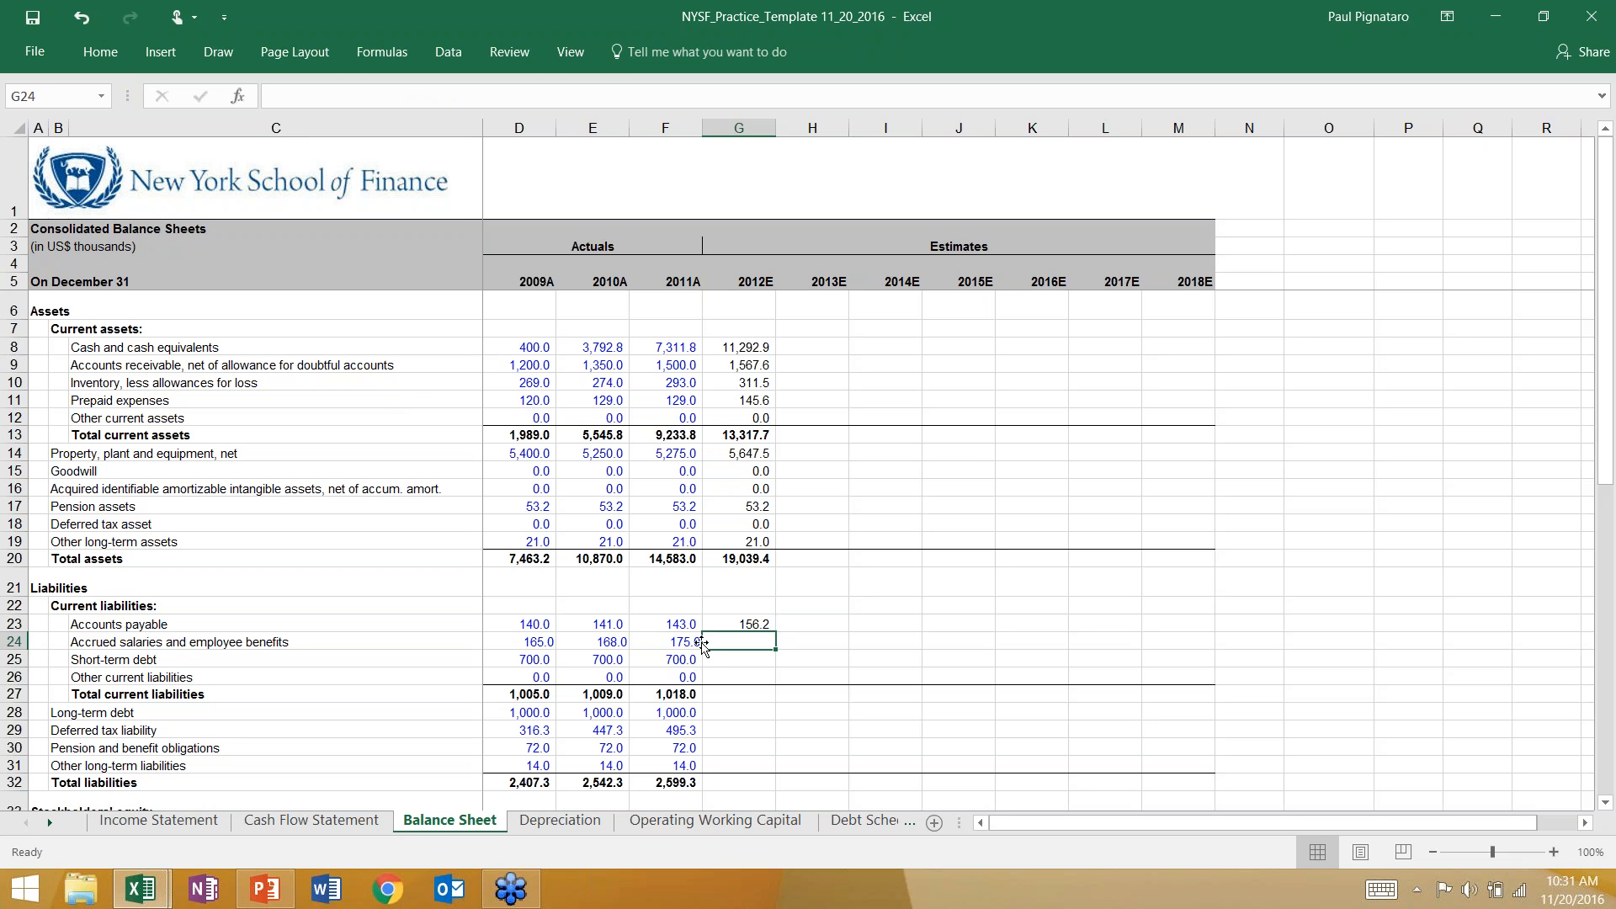
type("=")
key("Left")
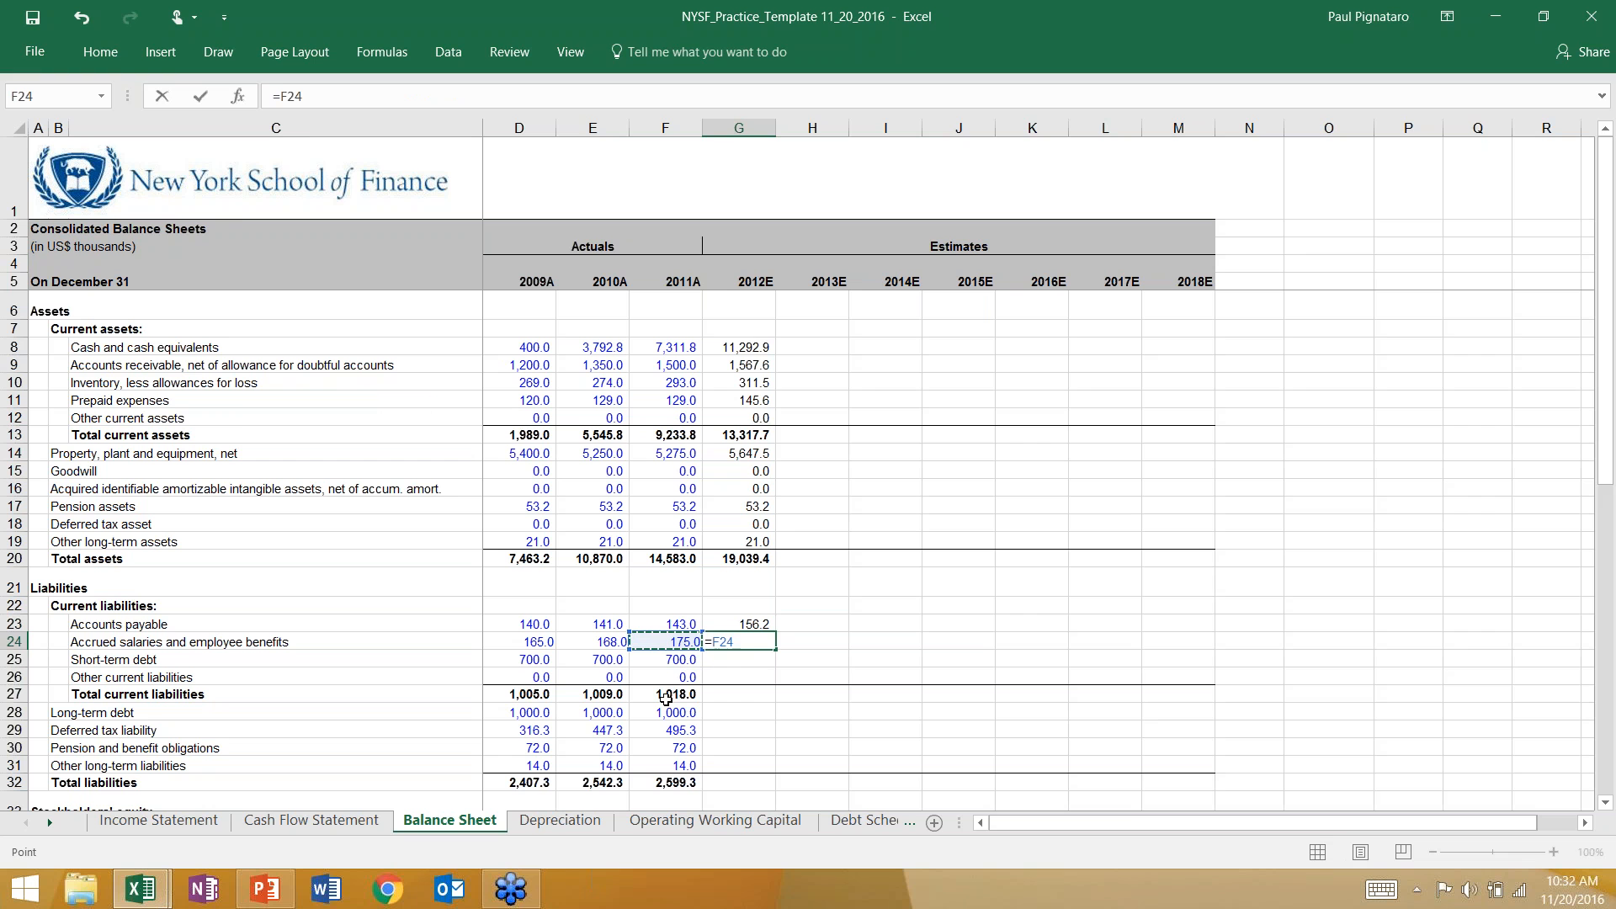
type("+")
left_click(311, 820)
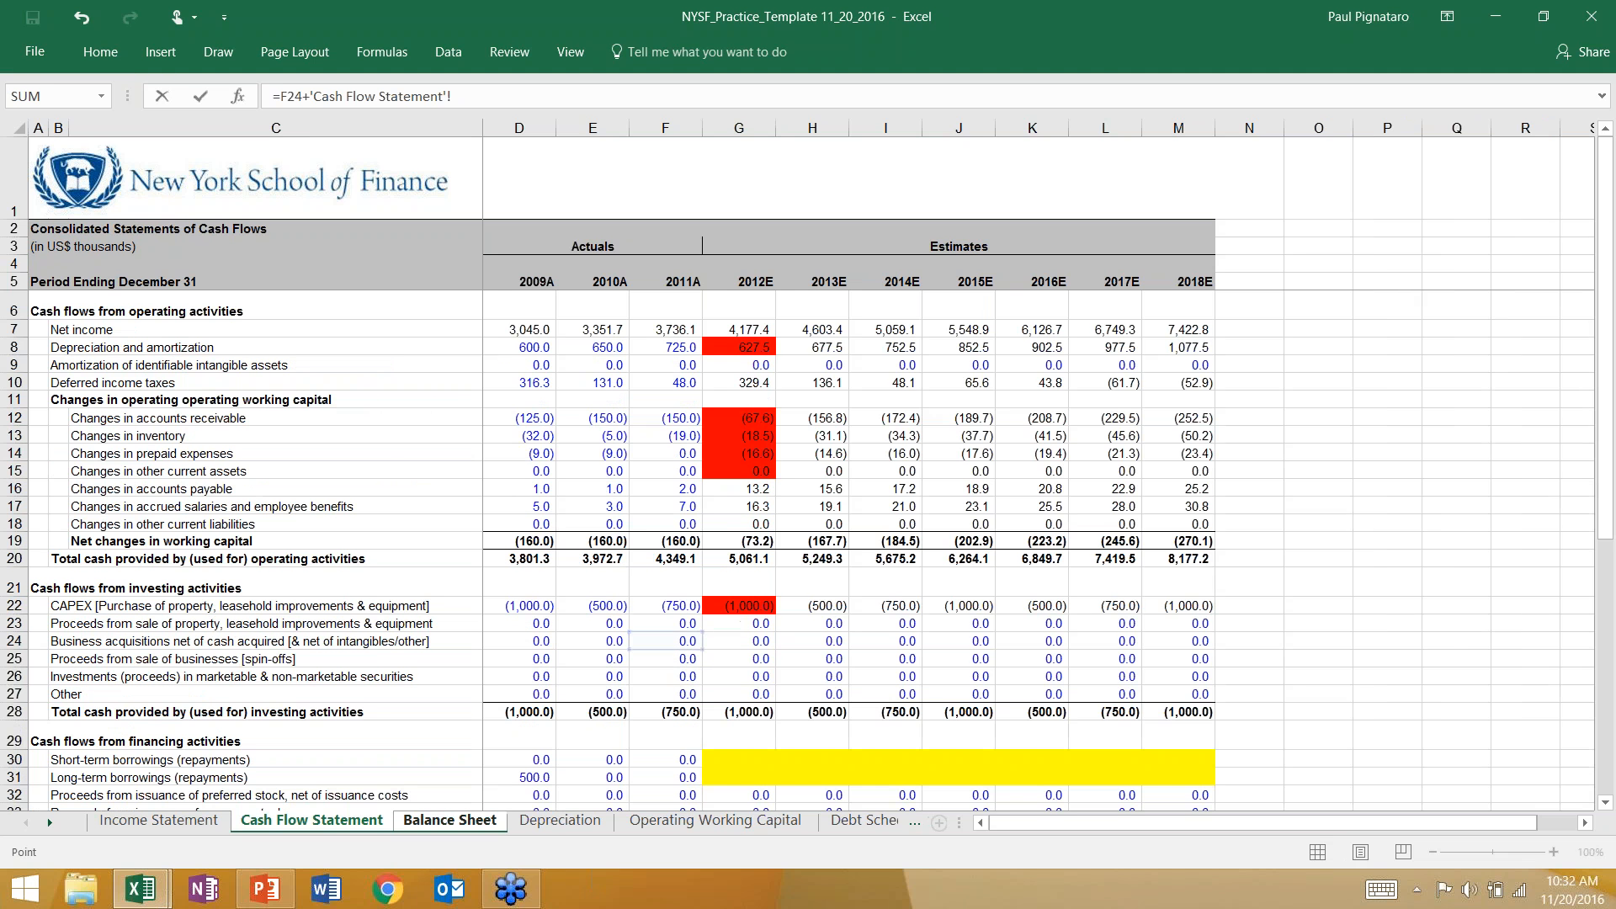
left_click(729, 506)
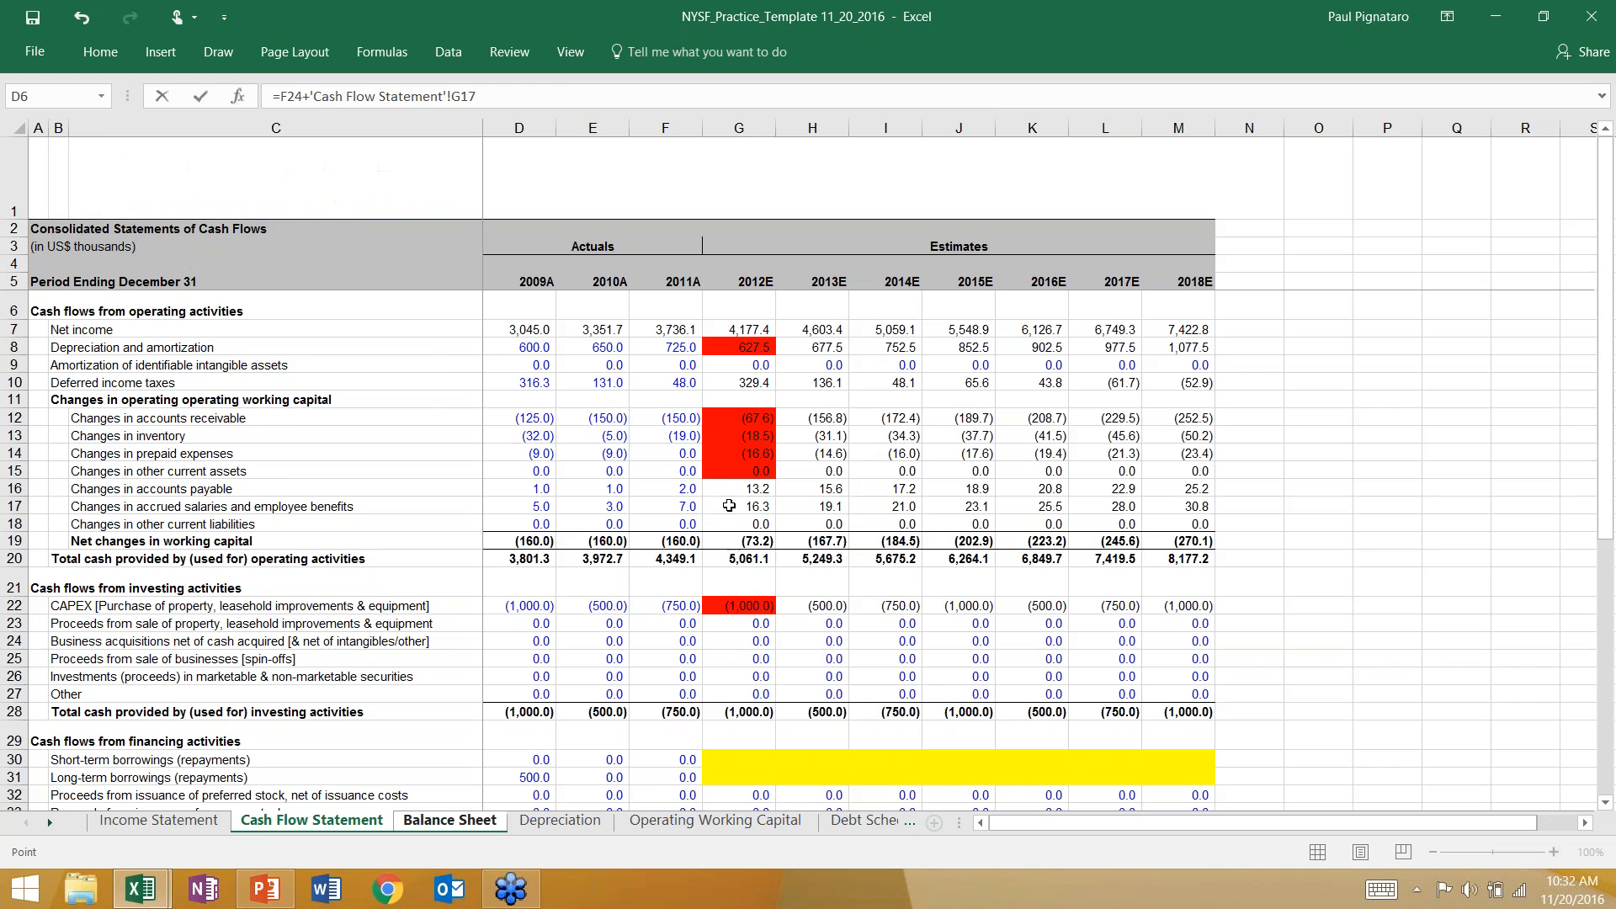
key("Return")
key("Up")
key("Up")
key("Up")
key("Up")
key("Up")
key("Up")
key("Up")
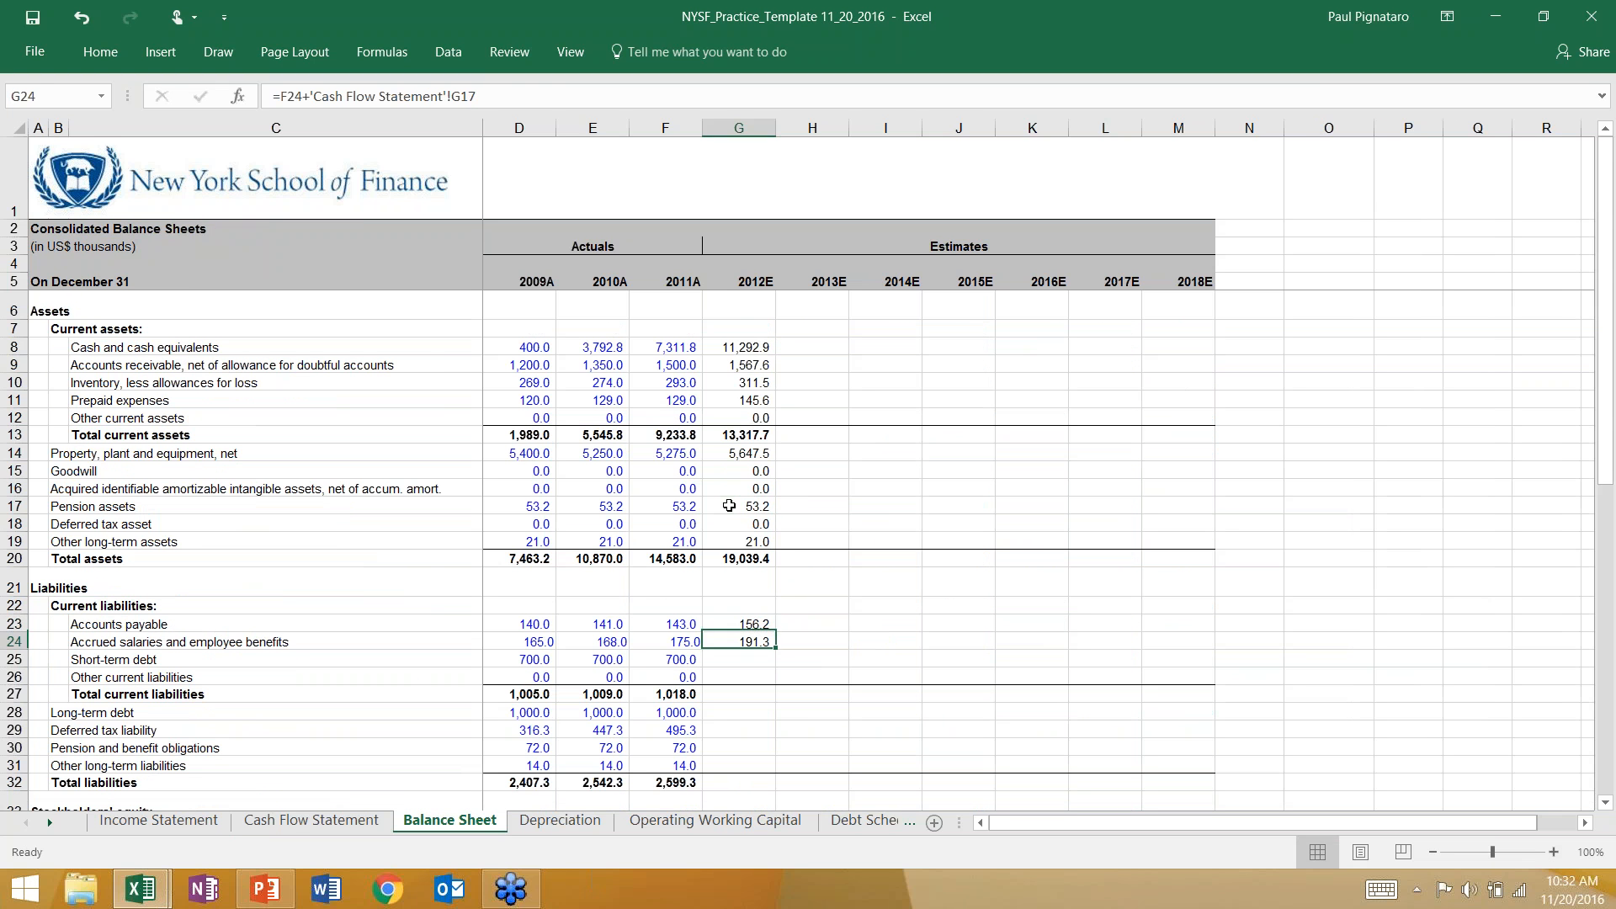
Review the 2012E cash formula in G8 and the asset and accounts payable formulas on the Balance Sheet without changing them.
key("Up")
key("Up")
key("Up")
key("Up")
key("Up")
key("Up")
key("Up")
key("Up")
key("Up")
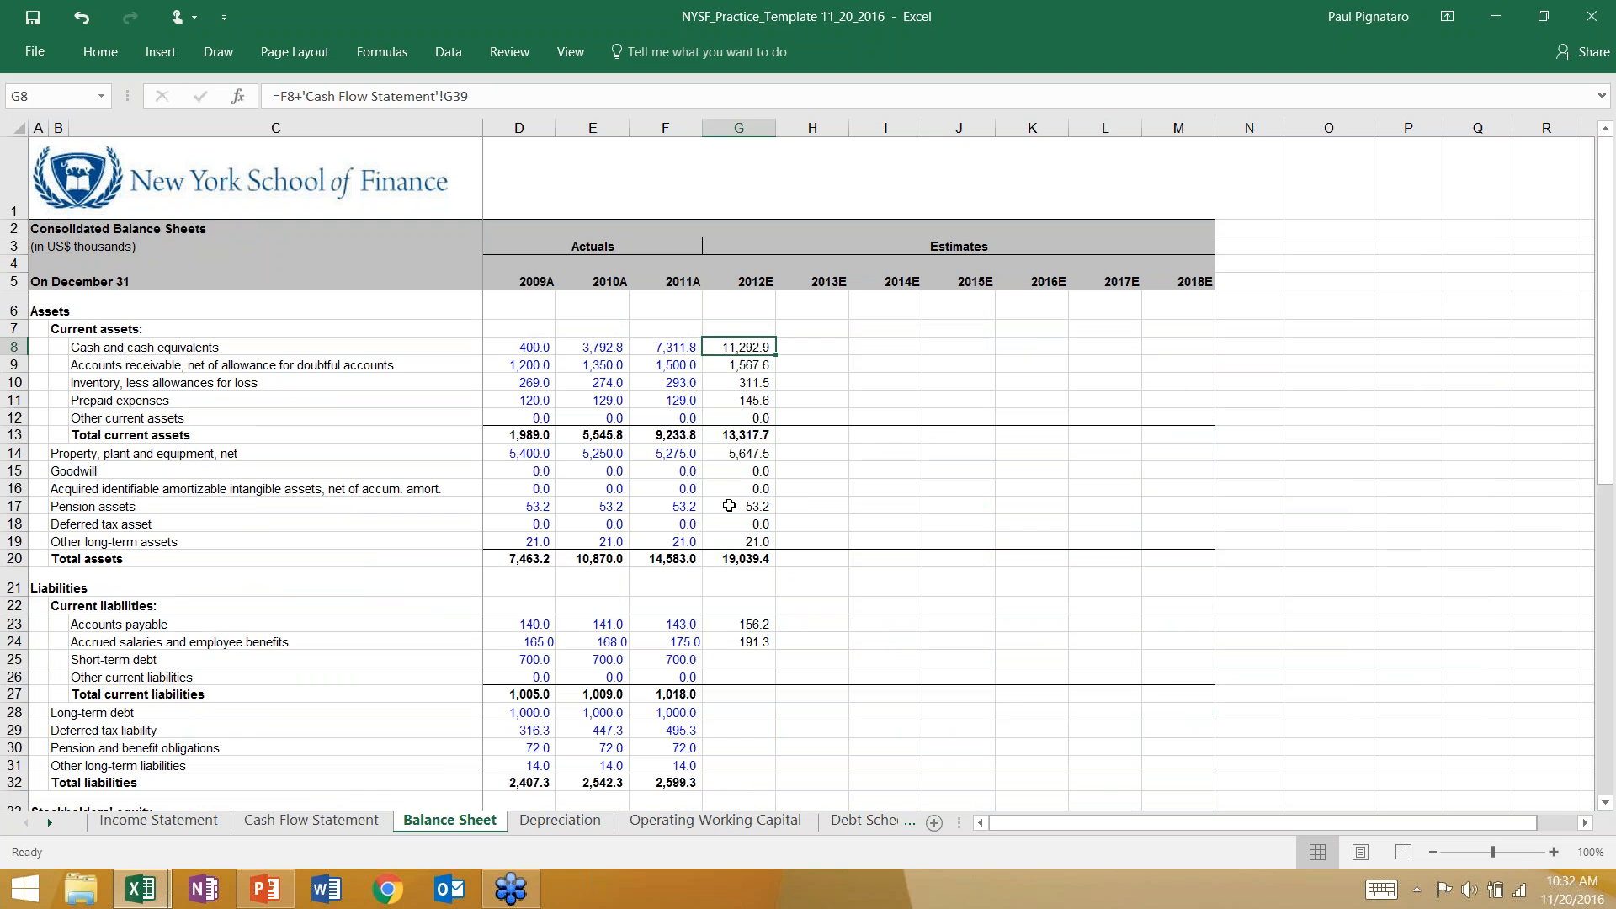
left_click(301, 96)
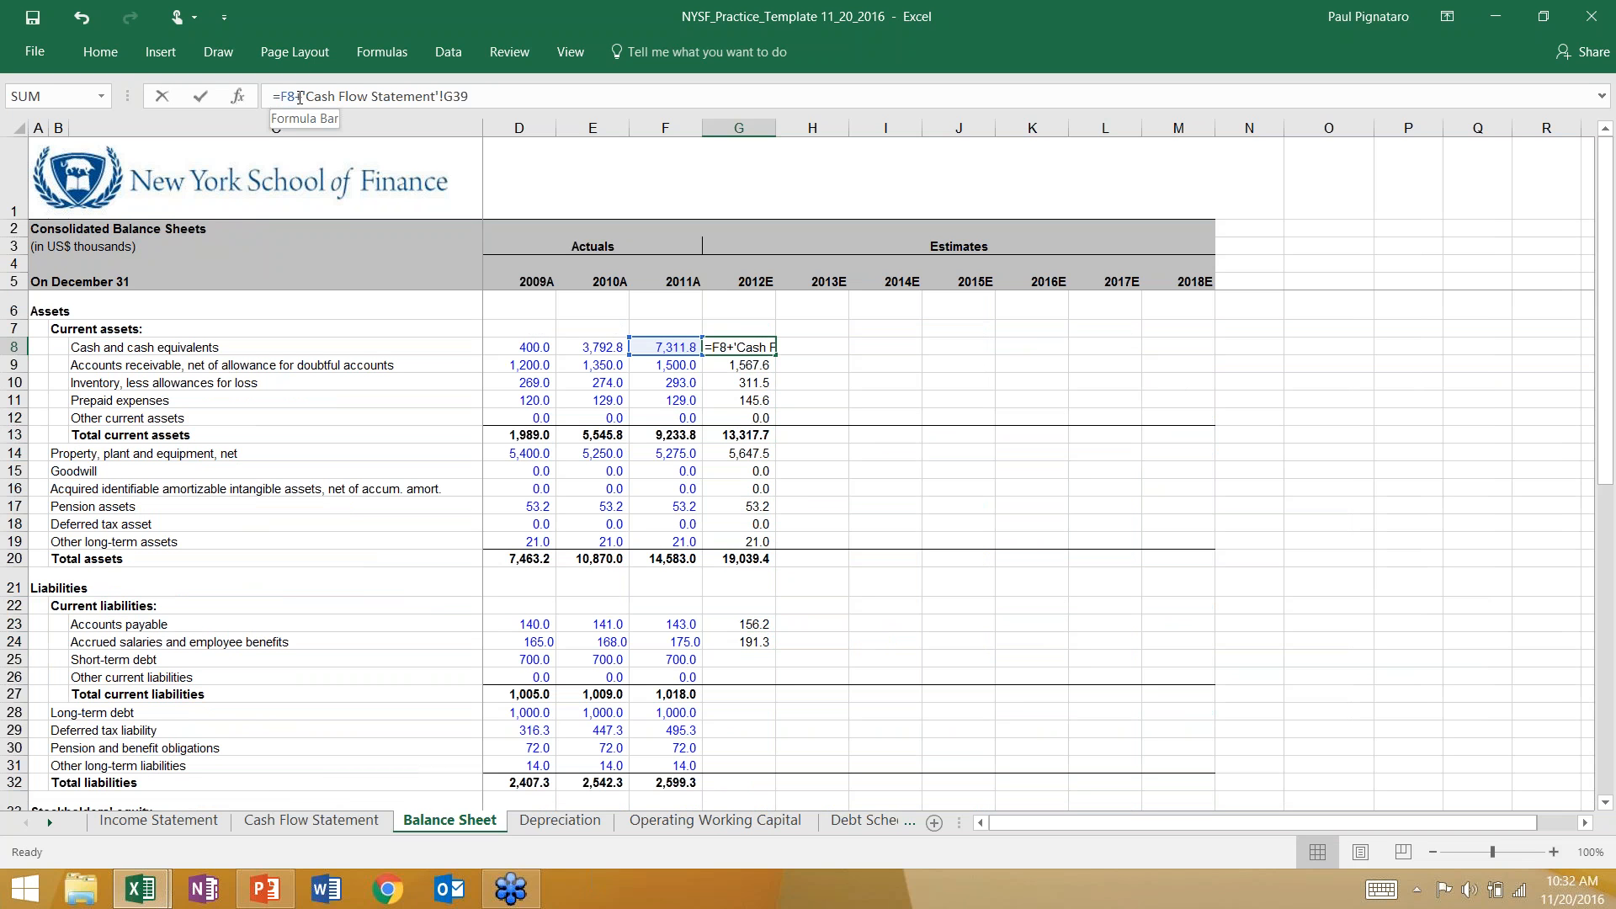
left_click_drag(296, 98, 304, 98)
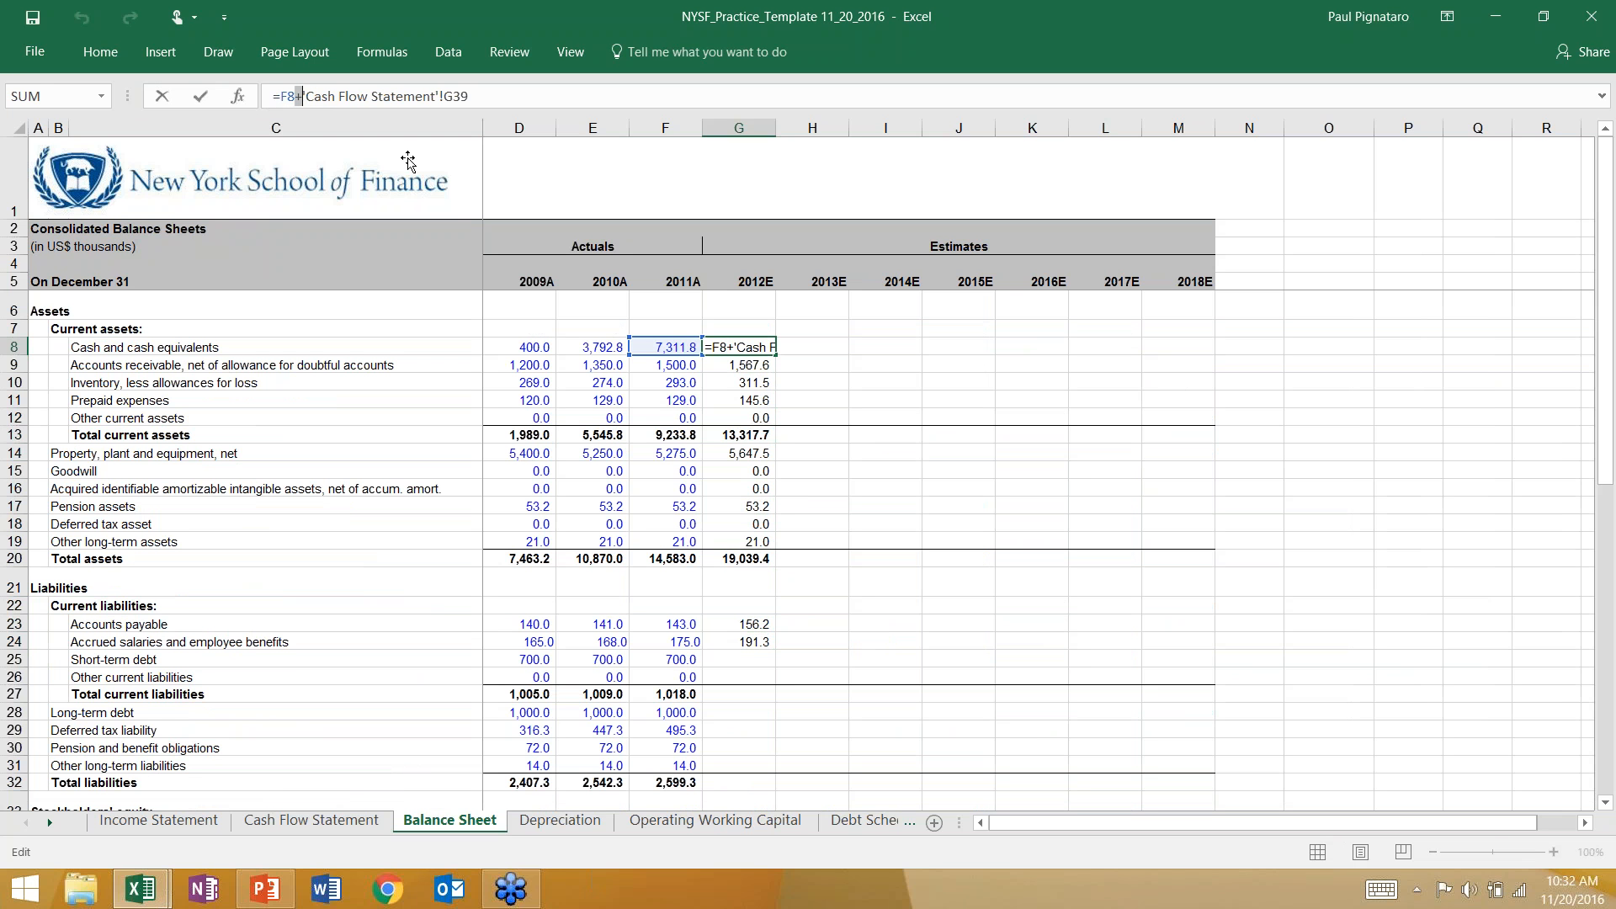
key("Escape")
left_click_drag(738, 362, 744, 541)
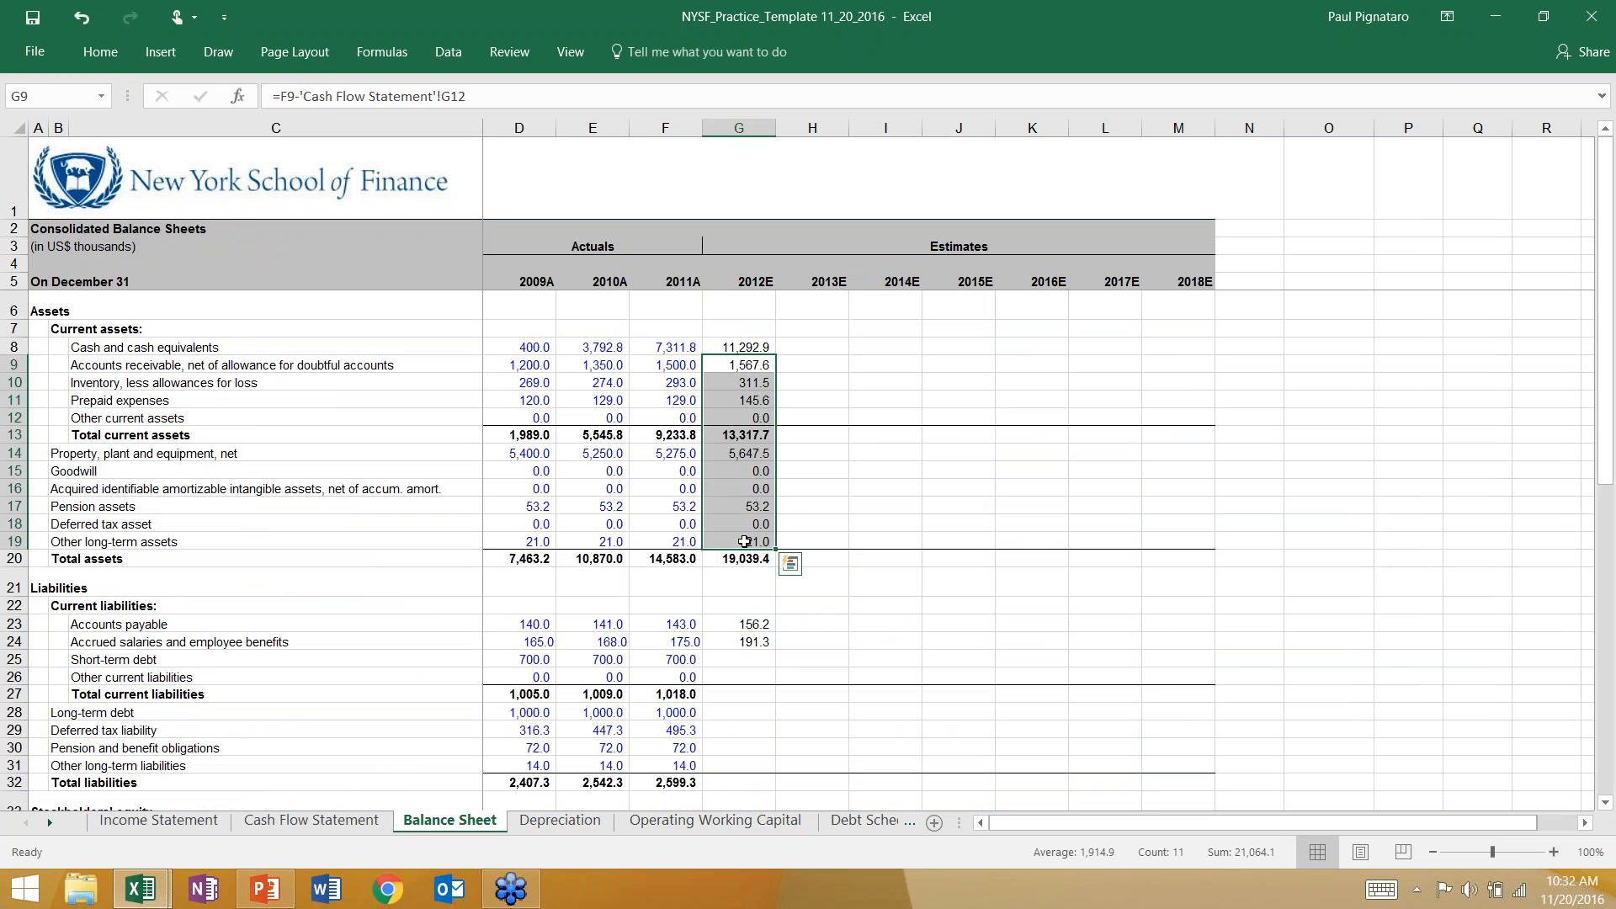
left_click(742, 622)
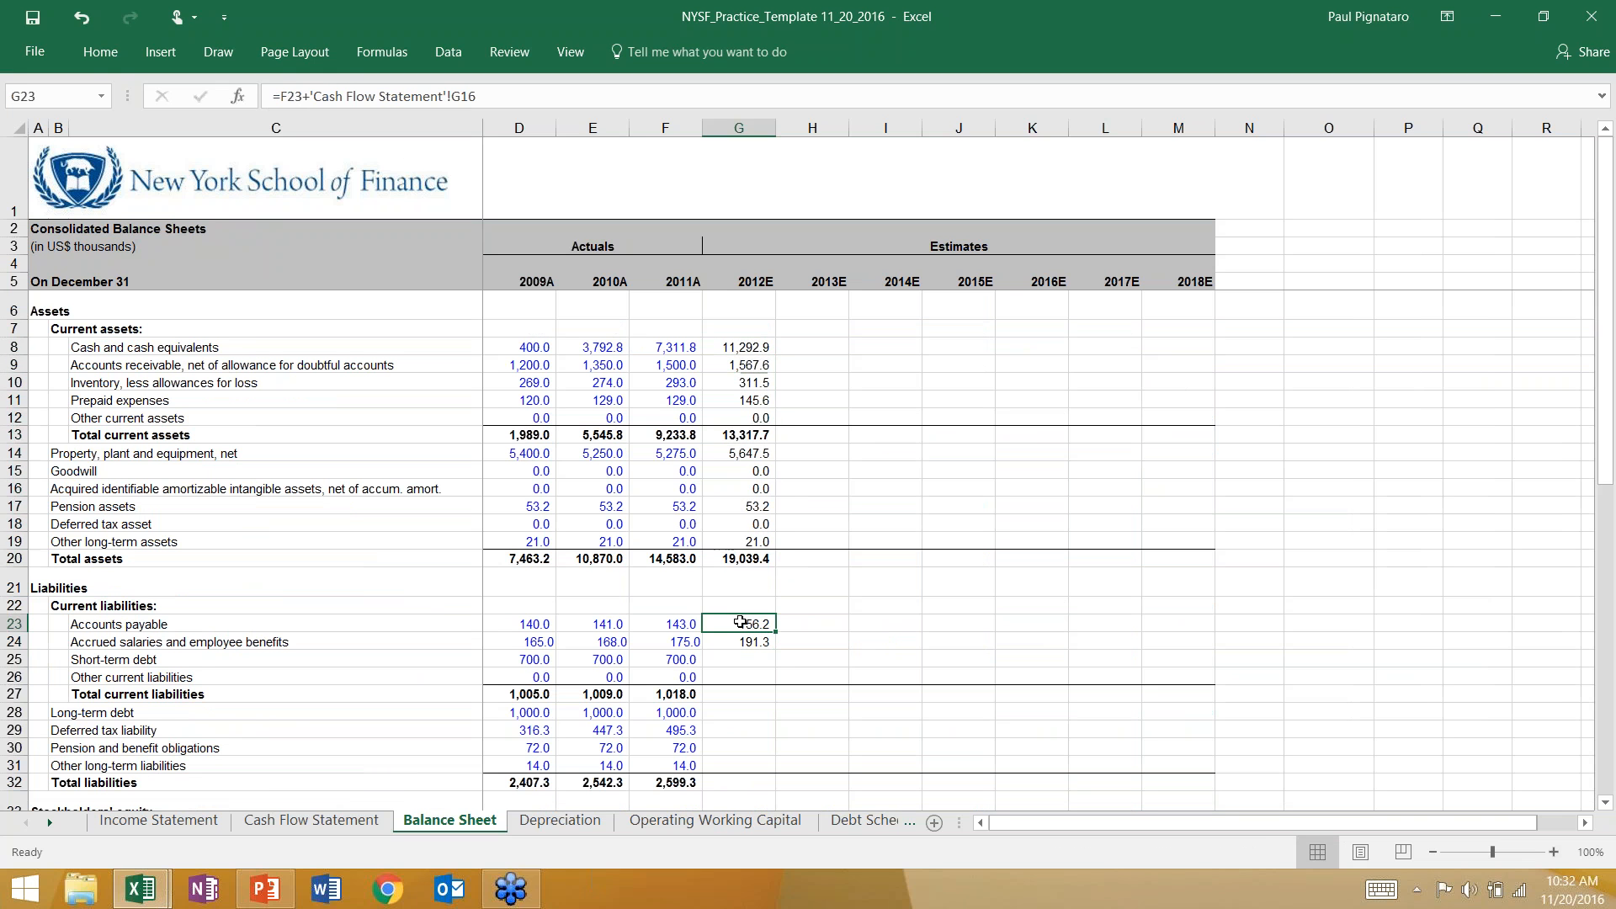
scroll(742, 622, "down", 3)
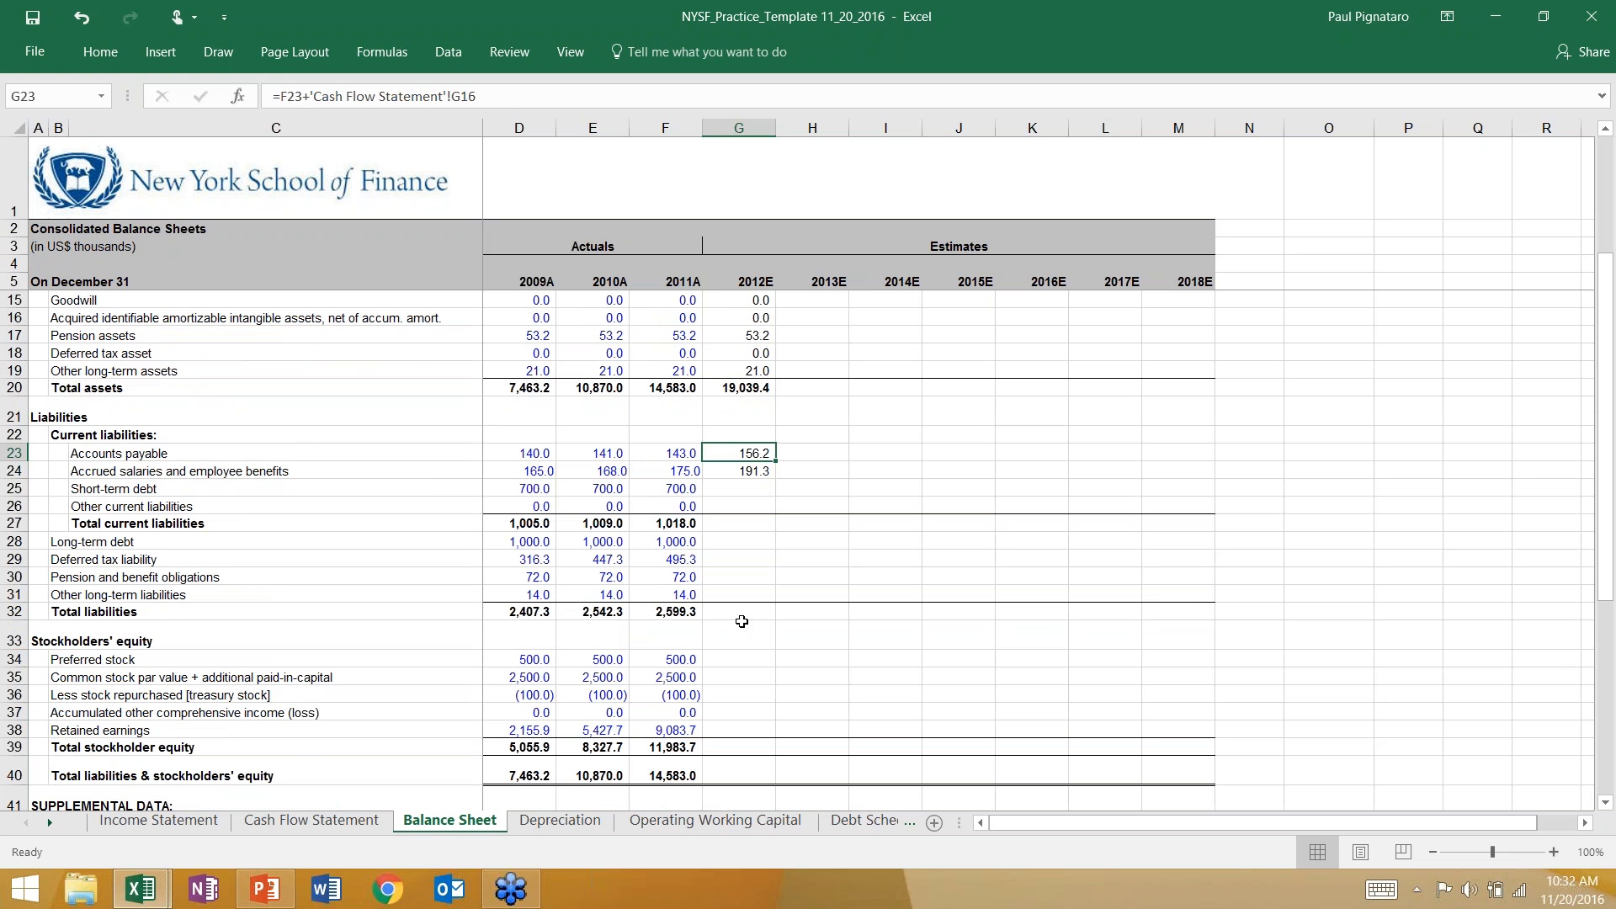
Calculate 2012E short-term debt in G25 of the Balance Sheet with the formula =F25+'Cash Flow Statement'!G30.
scroll(741, 622, "up", 1)
key("Down")
key("Down")
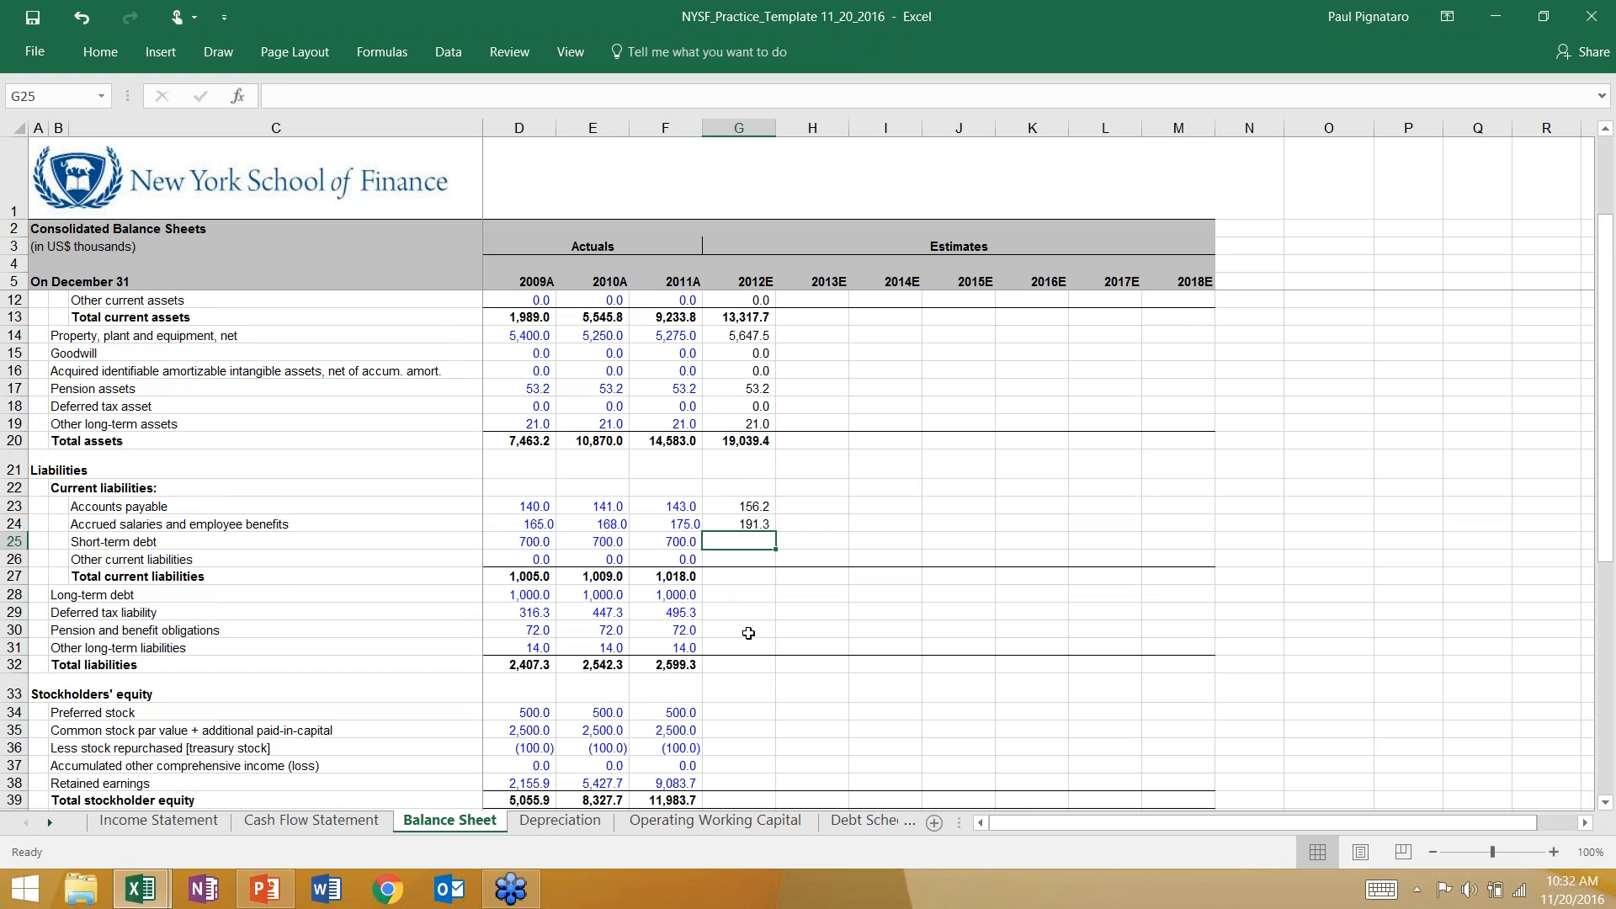
type("=")
key("Left")
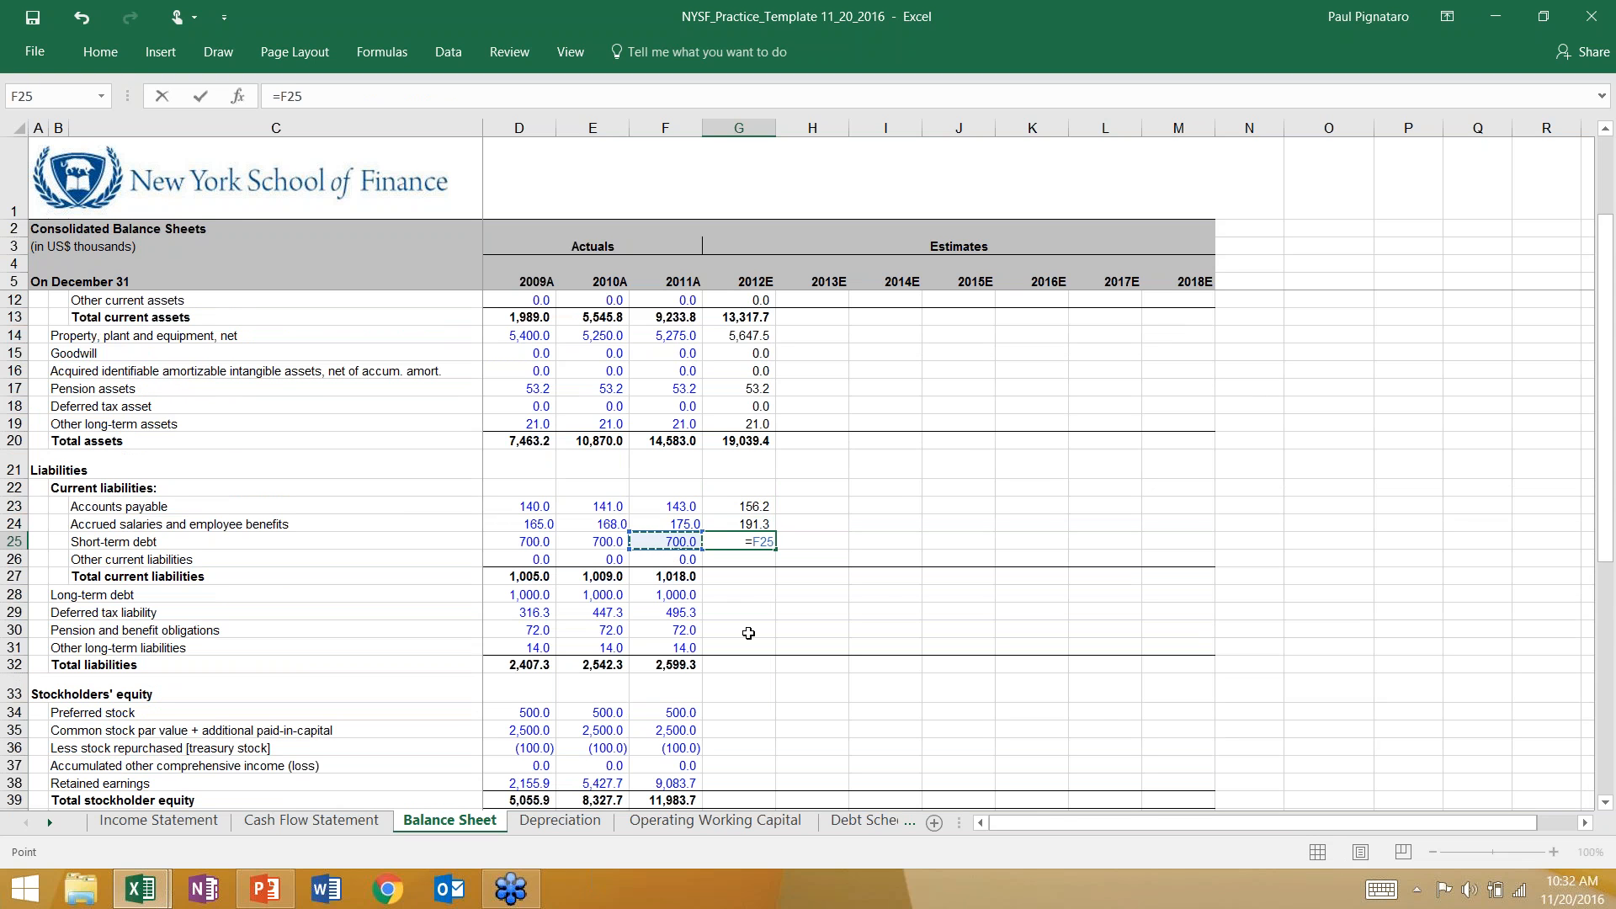
type("+")
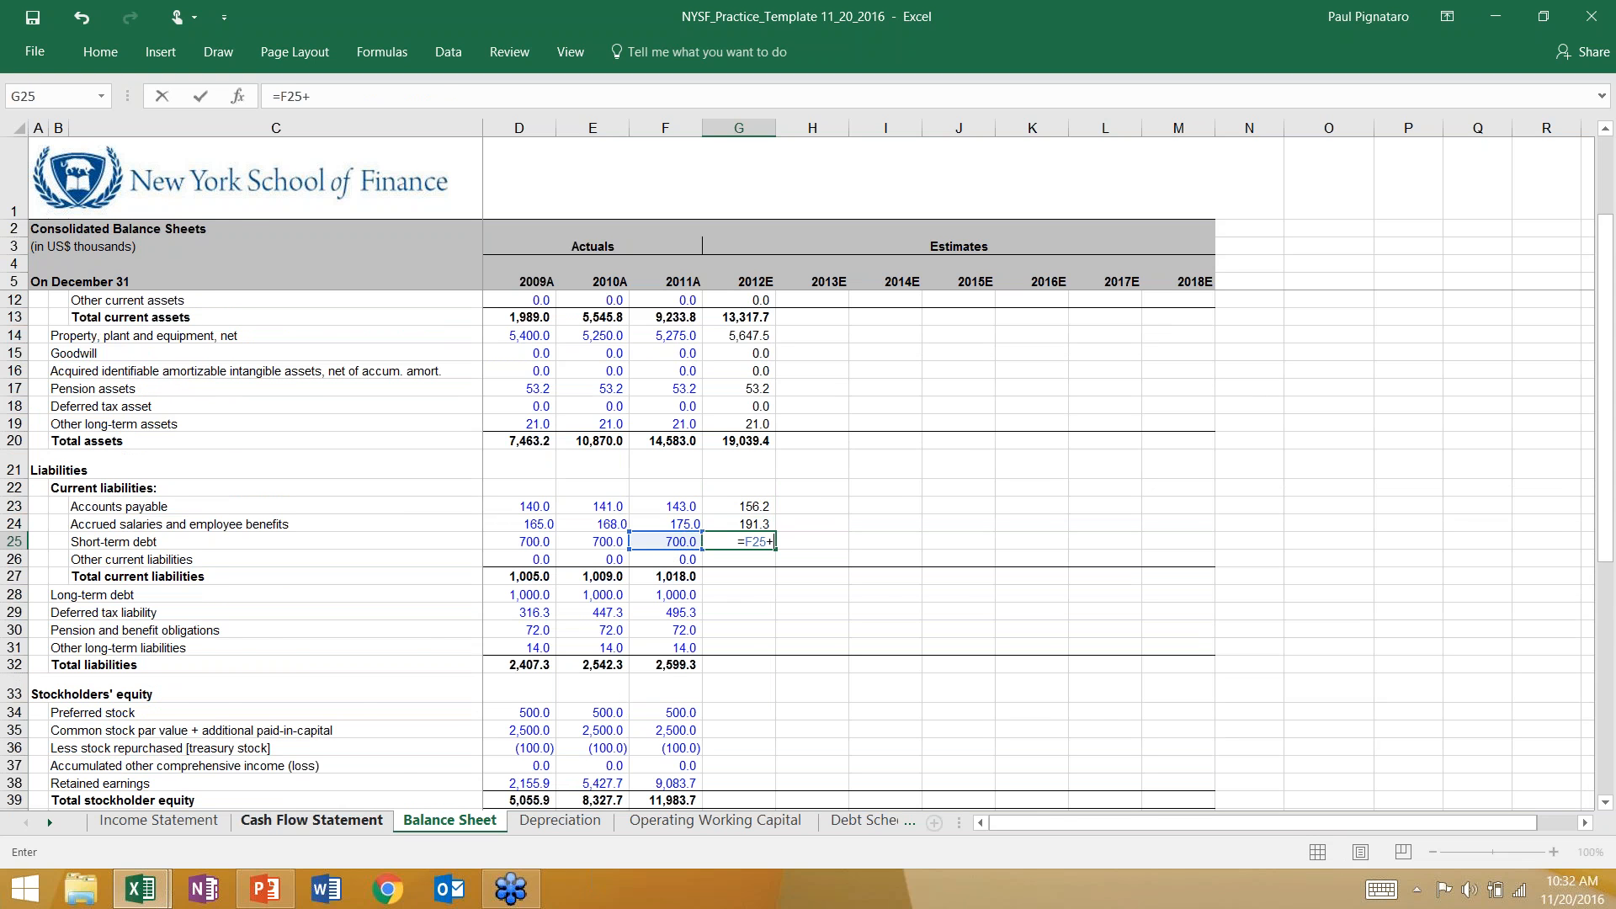
left_click(311, 821)
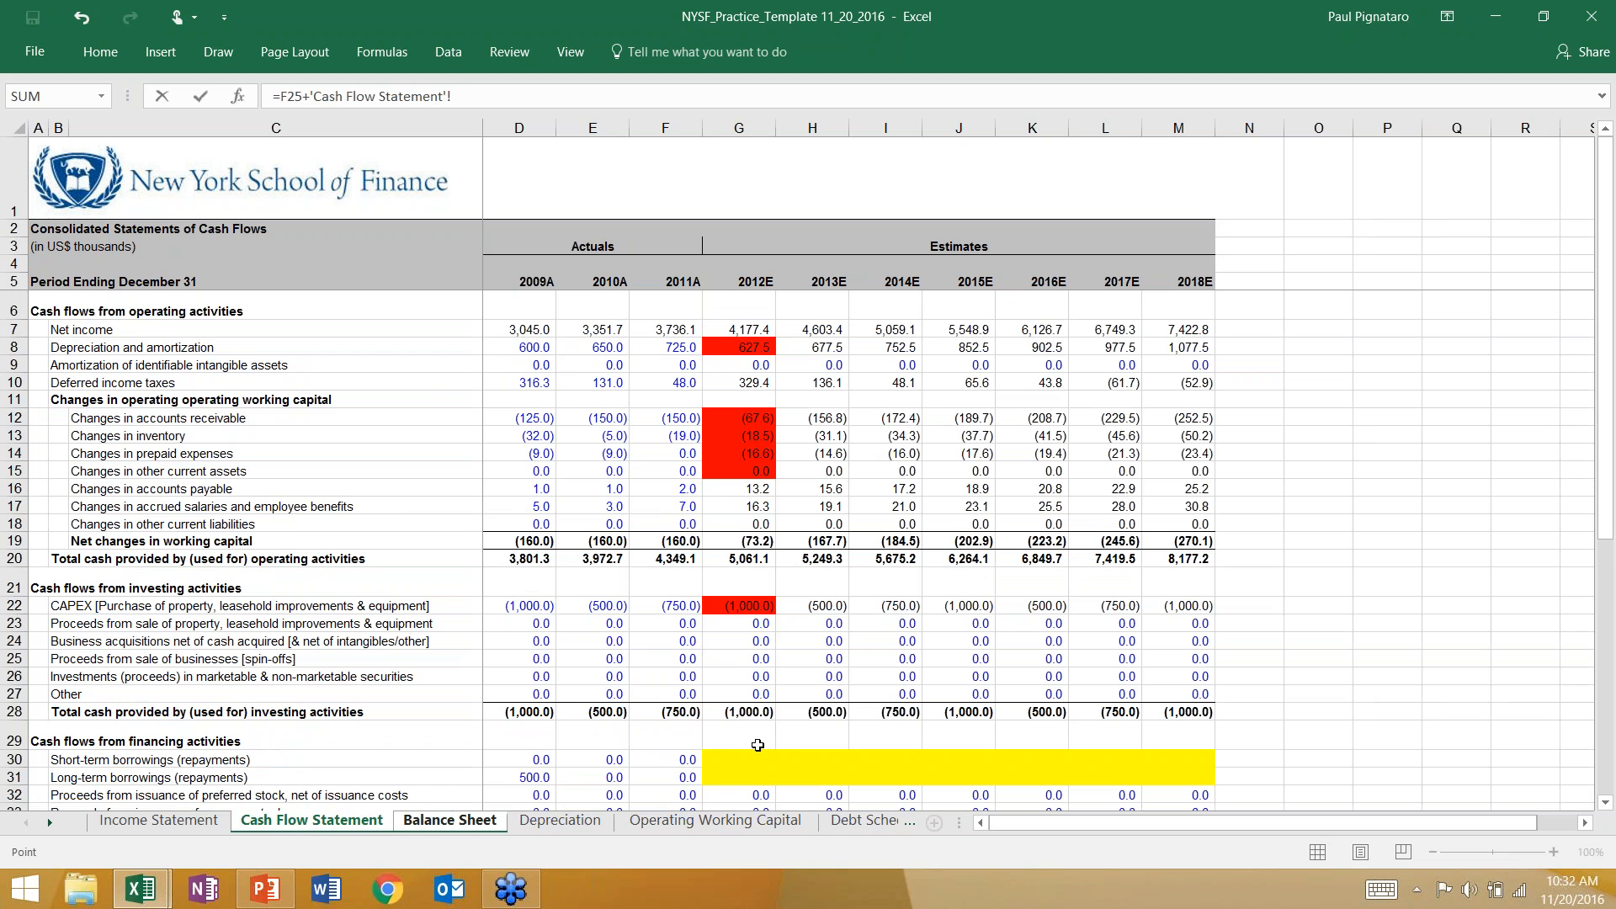
left_click(720, 760)
key("Return")
key("Up")
key("Down")
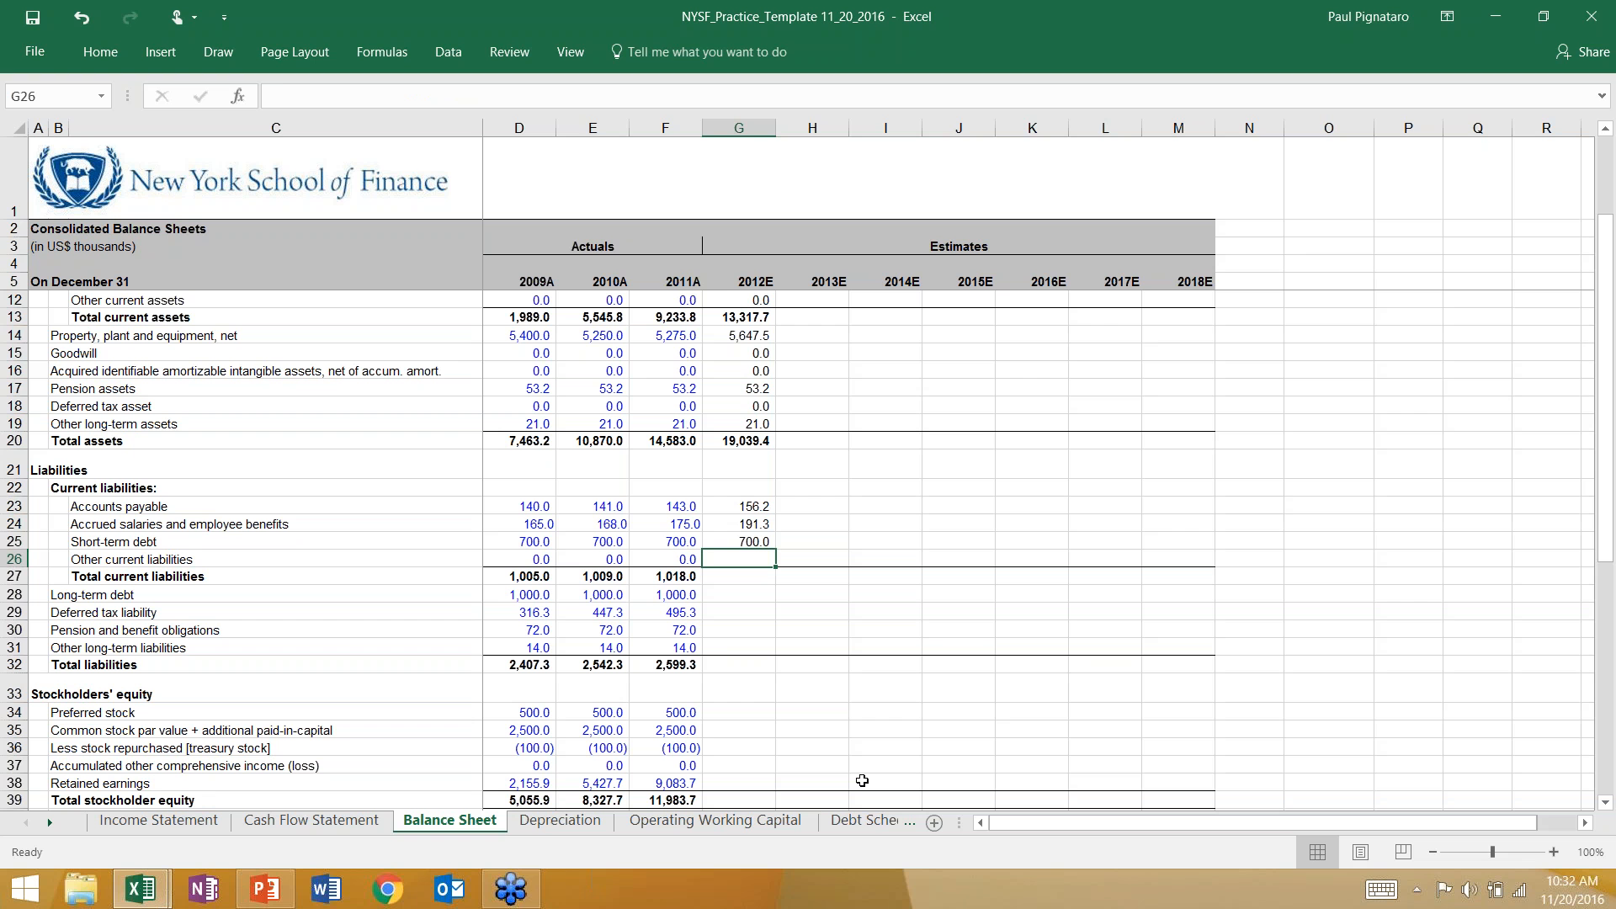
Calculate 2012E other current liabilities in G26 of the Balance Sheet with the formula =F26+'Cash Flow Statement'!G18.
type("=")
key("Left")
type("+")
left_click(253, 819)
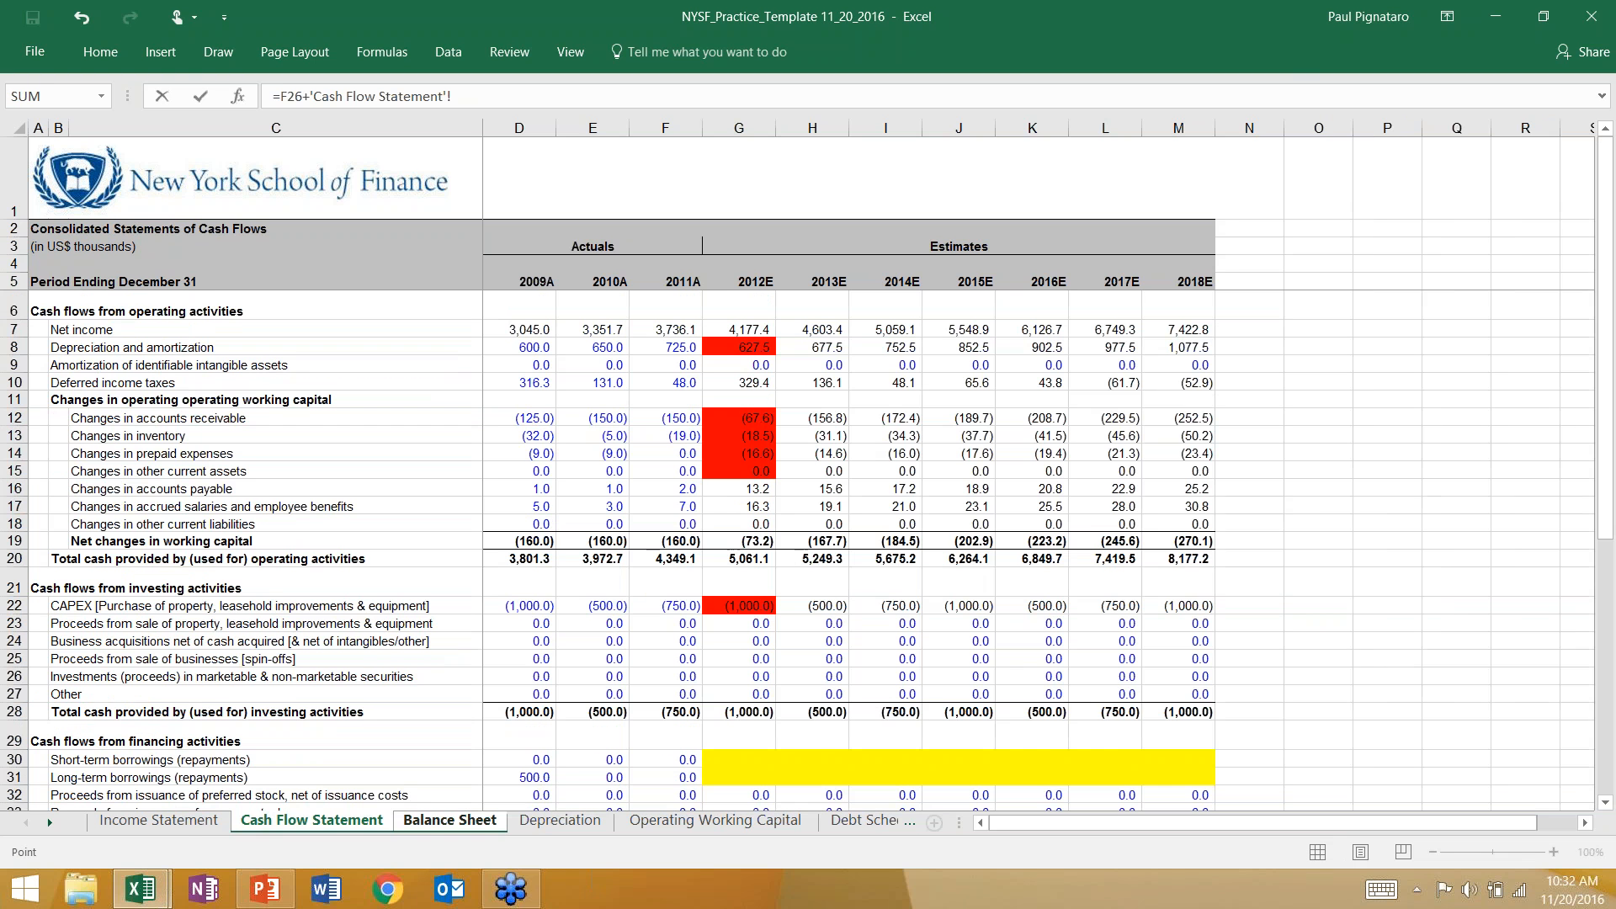
left_click(728, 522)
key("Return")
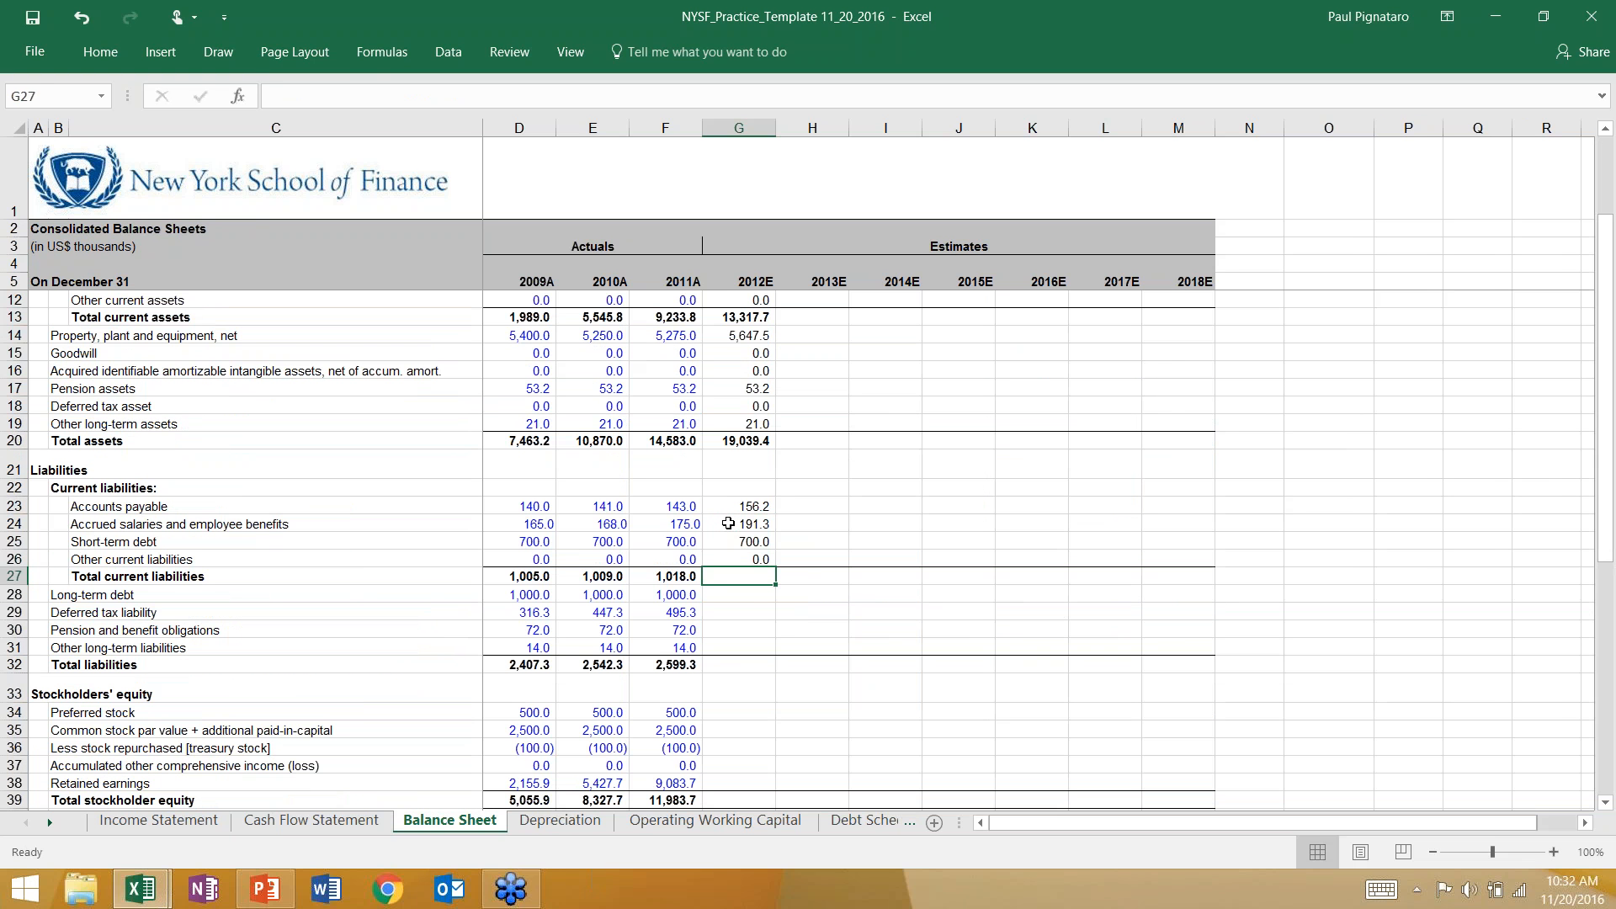
Total the 2012E current liabilities in G27 of the Balance Sheet with the formula =SUM(G23:G26).
key("alt+=")
key("Return")
key("Up")
Fill the 2012E changes in accounts payable, accrued salaries and other current liabilities, G16:G18 of the Cash Flow Statement, red.
left_click(308, 821)
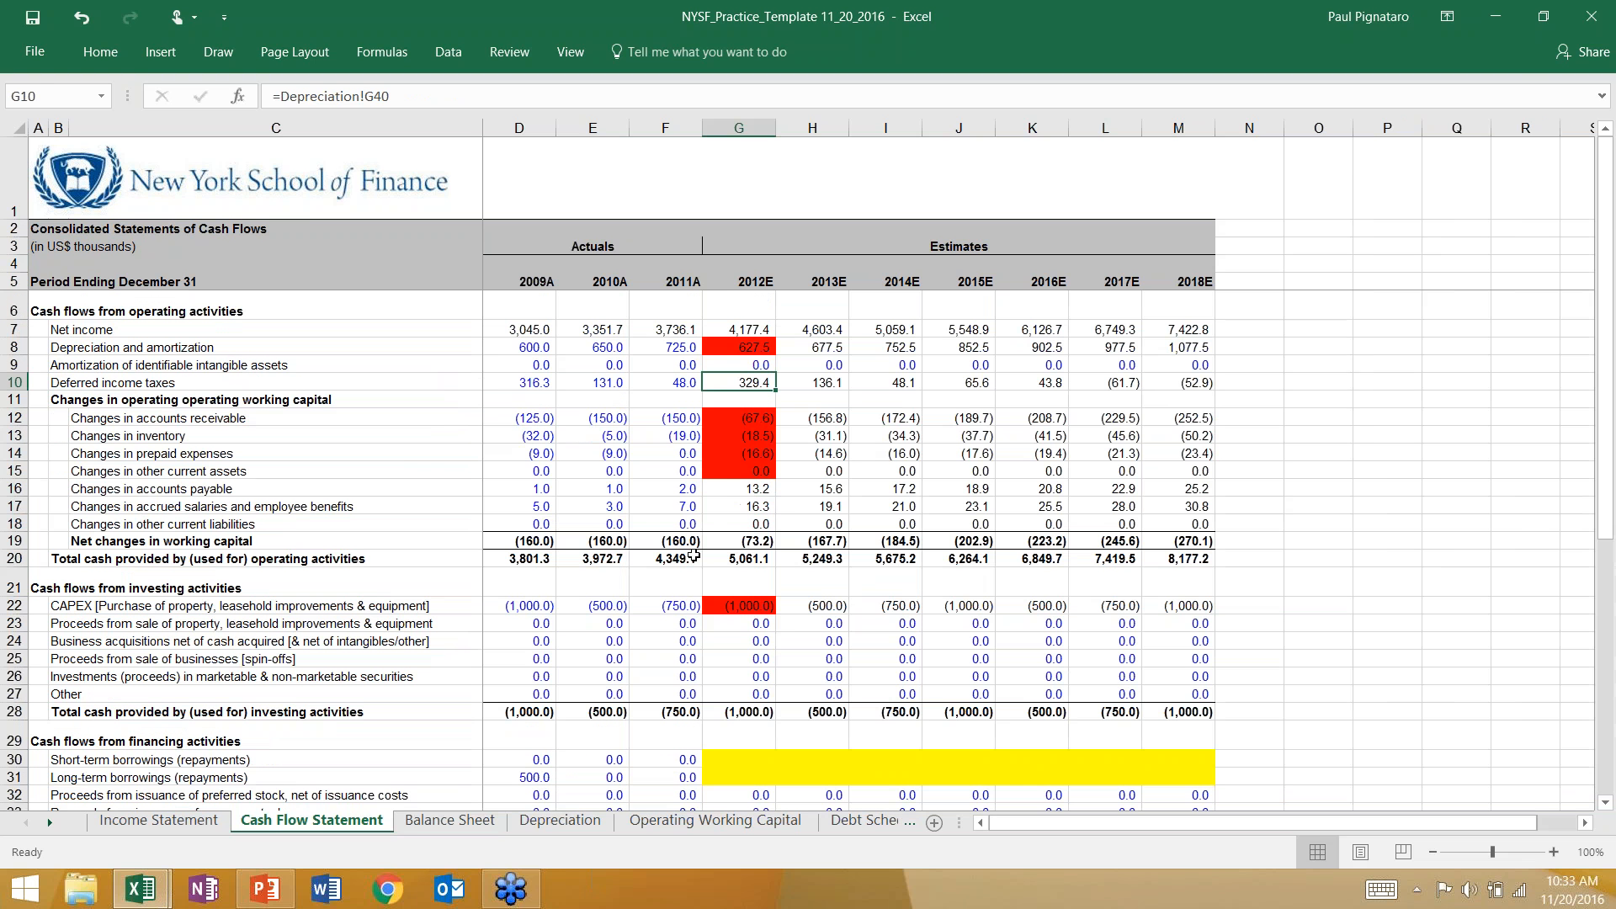
left_click(696, 433)
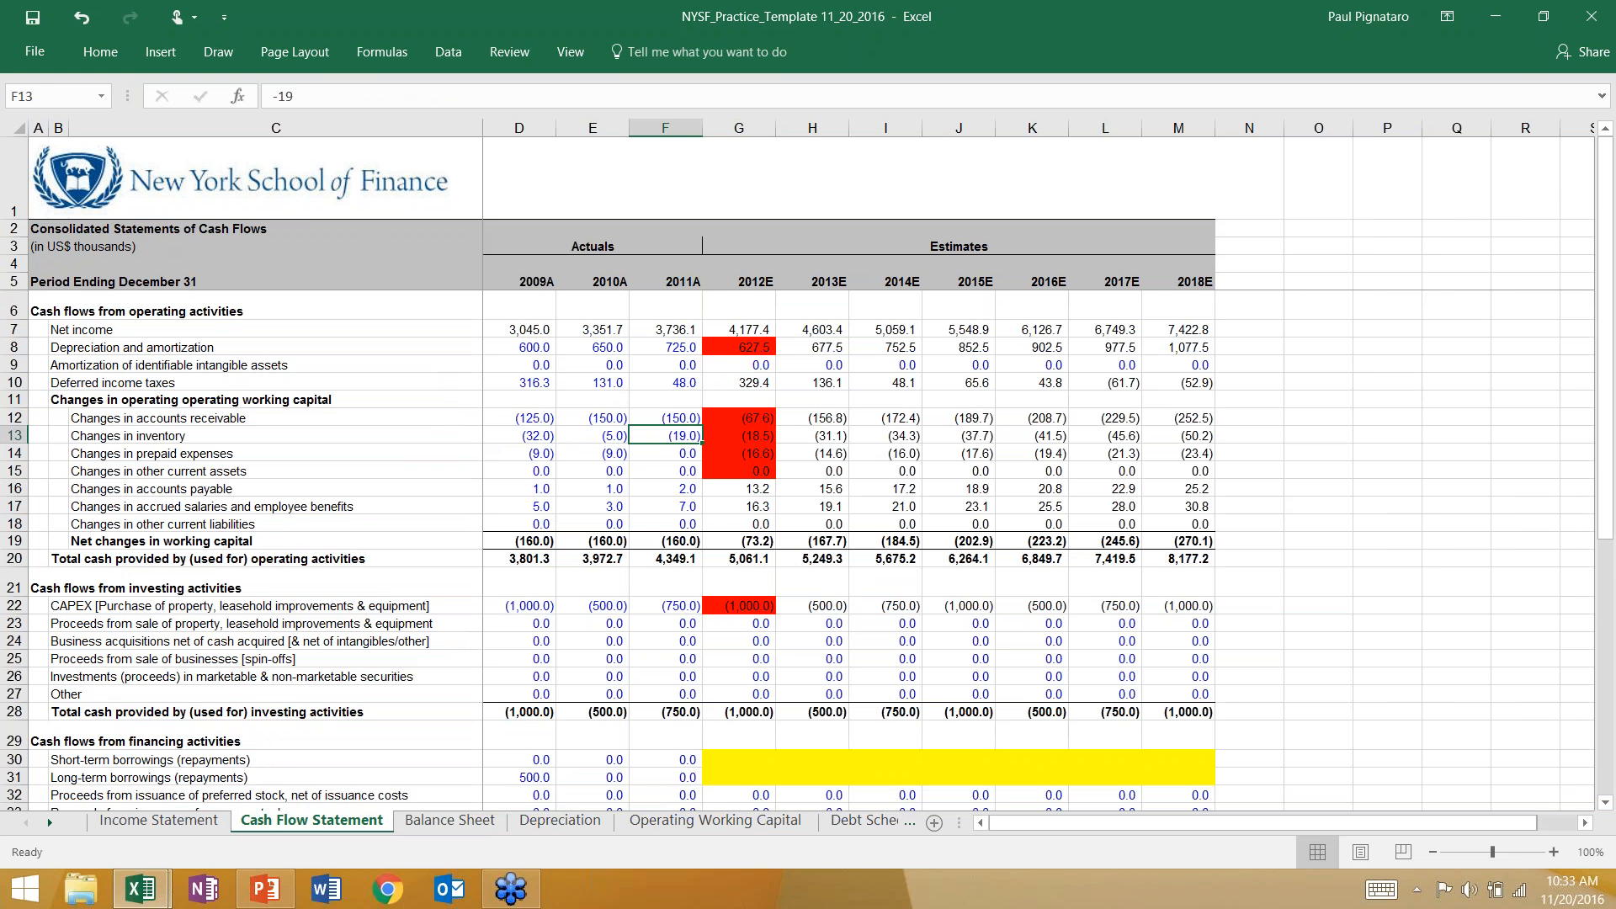
left_click(721, 486)
left_click_drag(721, 487, 734, 522)
left_click(109, 53)
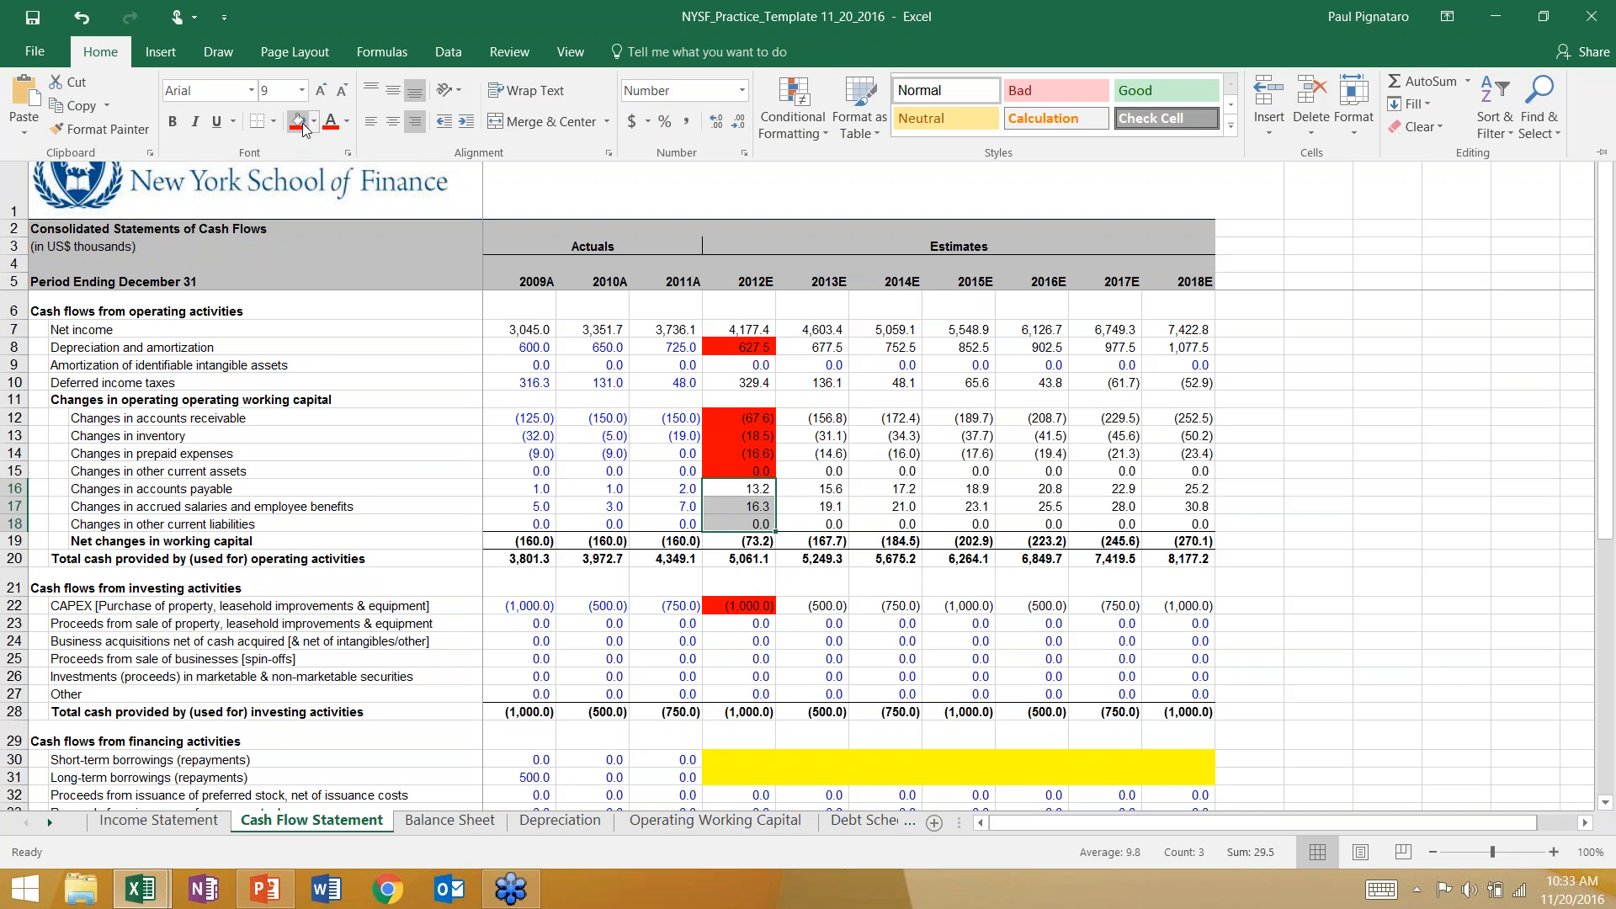
left_click(301, 125)
Fill the 2012E short-term borrowings cell G30 of the Cash Flow Statement red.
left_click(726, 644)
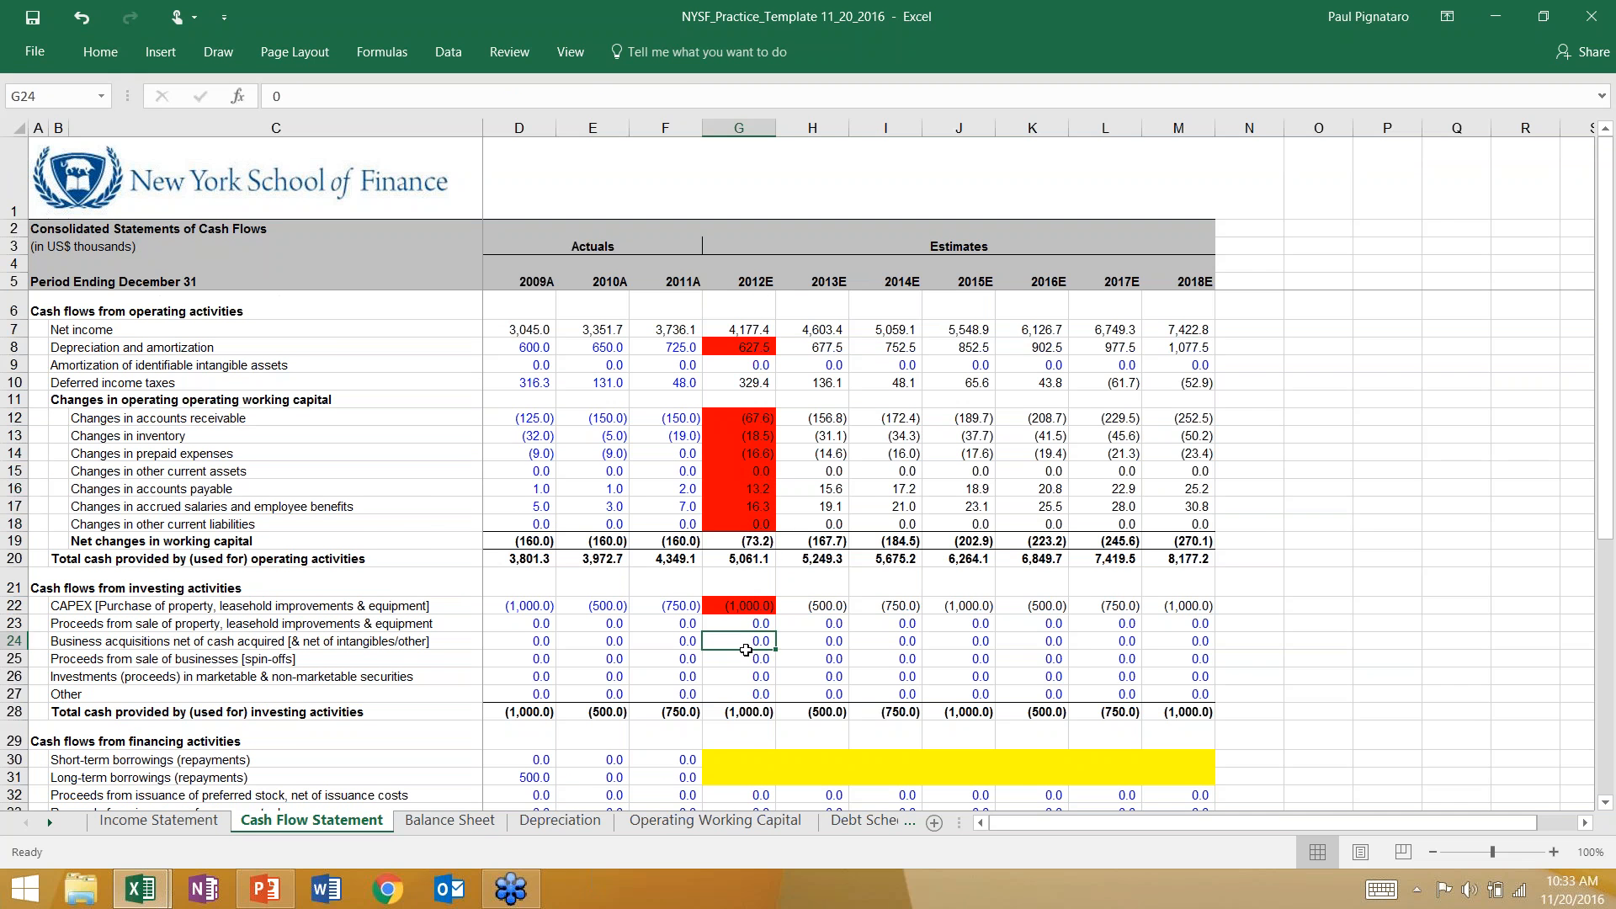
scroll(724, 665, "down", 1)
left_click(723, 690)
key("F4")
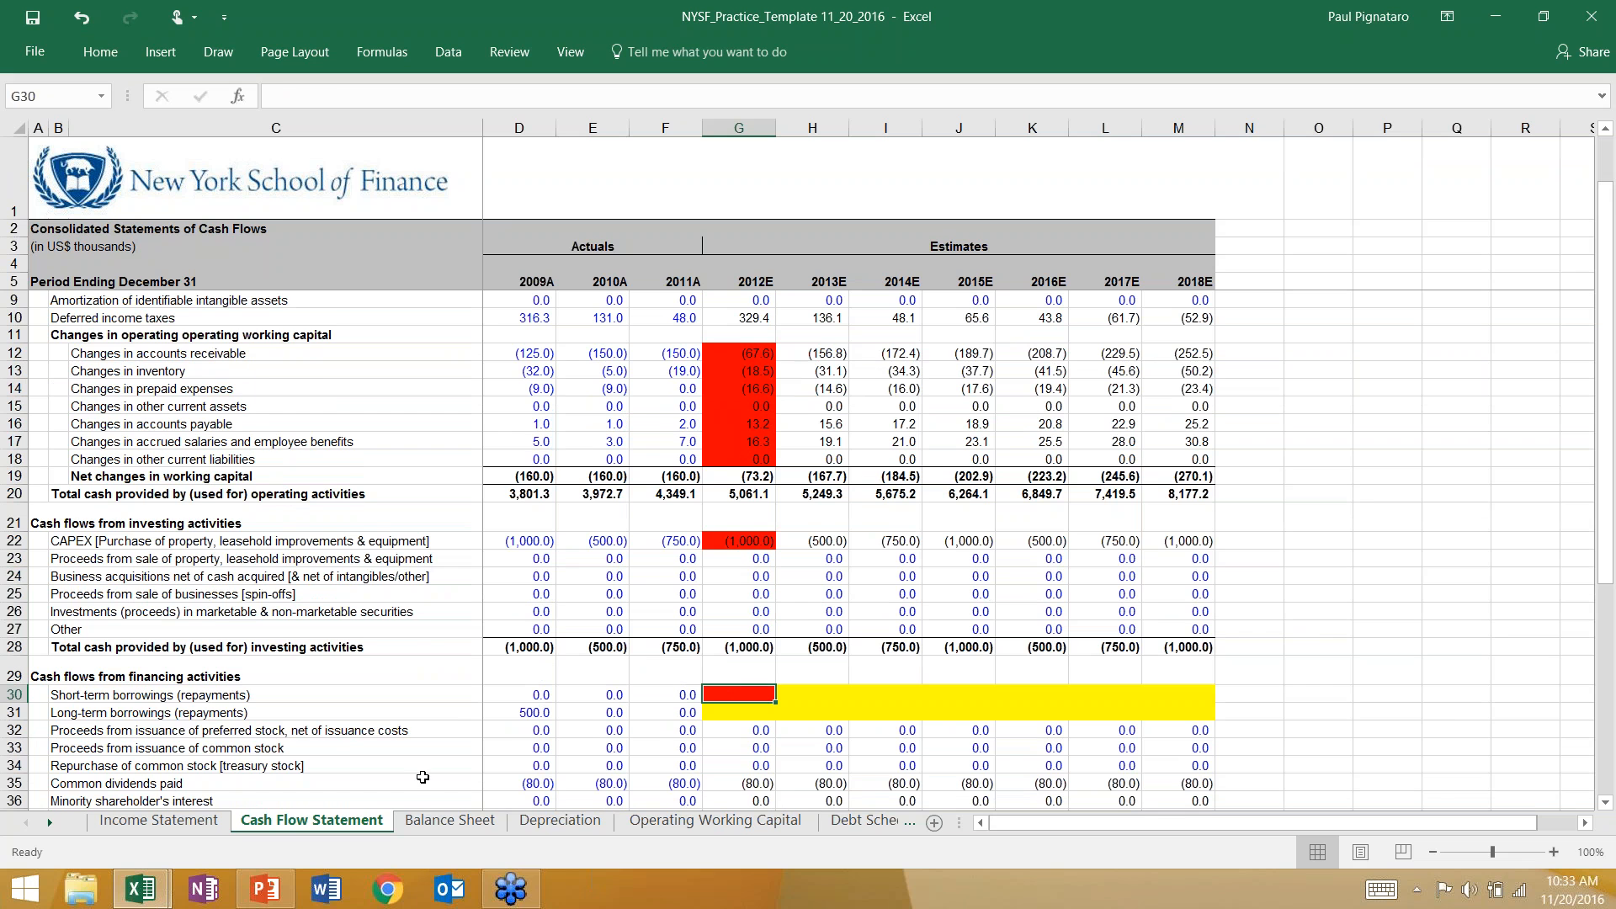
Clear the stray backslash from the 2012E long-term debt cell G28 of the Balance Sheet.
left_click(448, 821)
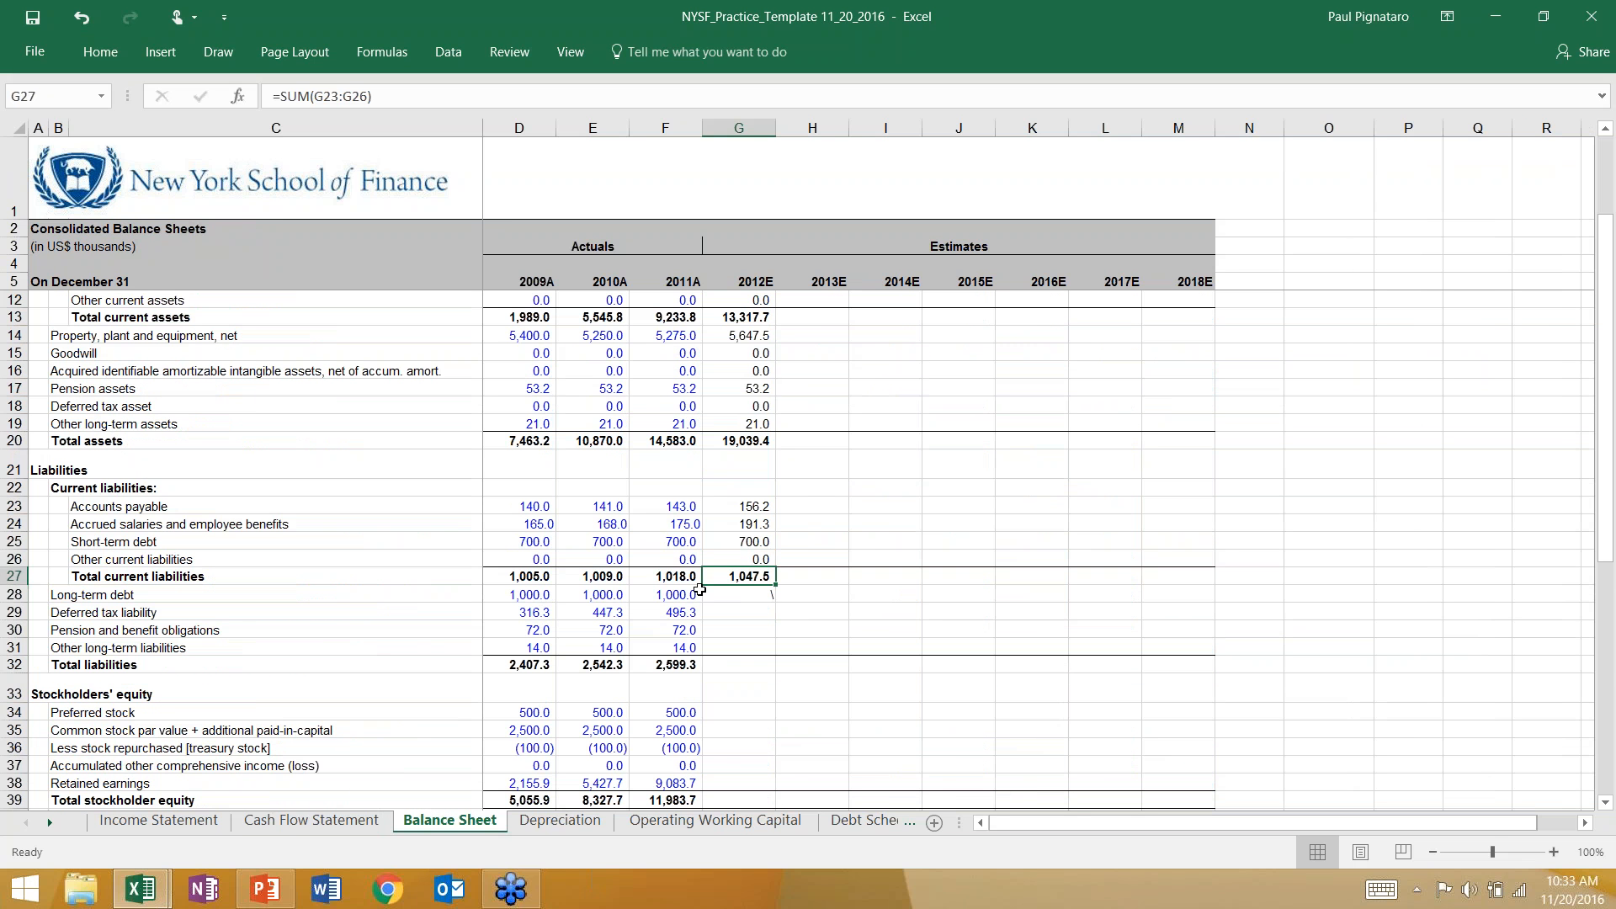
left_click(748, 596)
key("Up")
left_click(1373, 227)
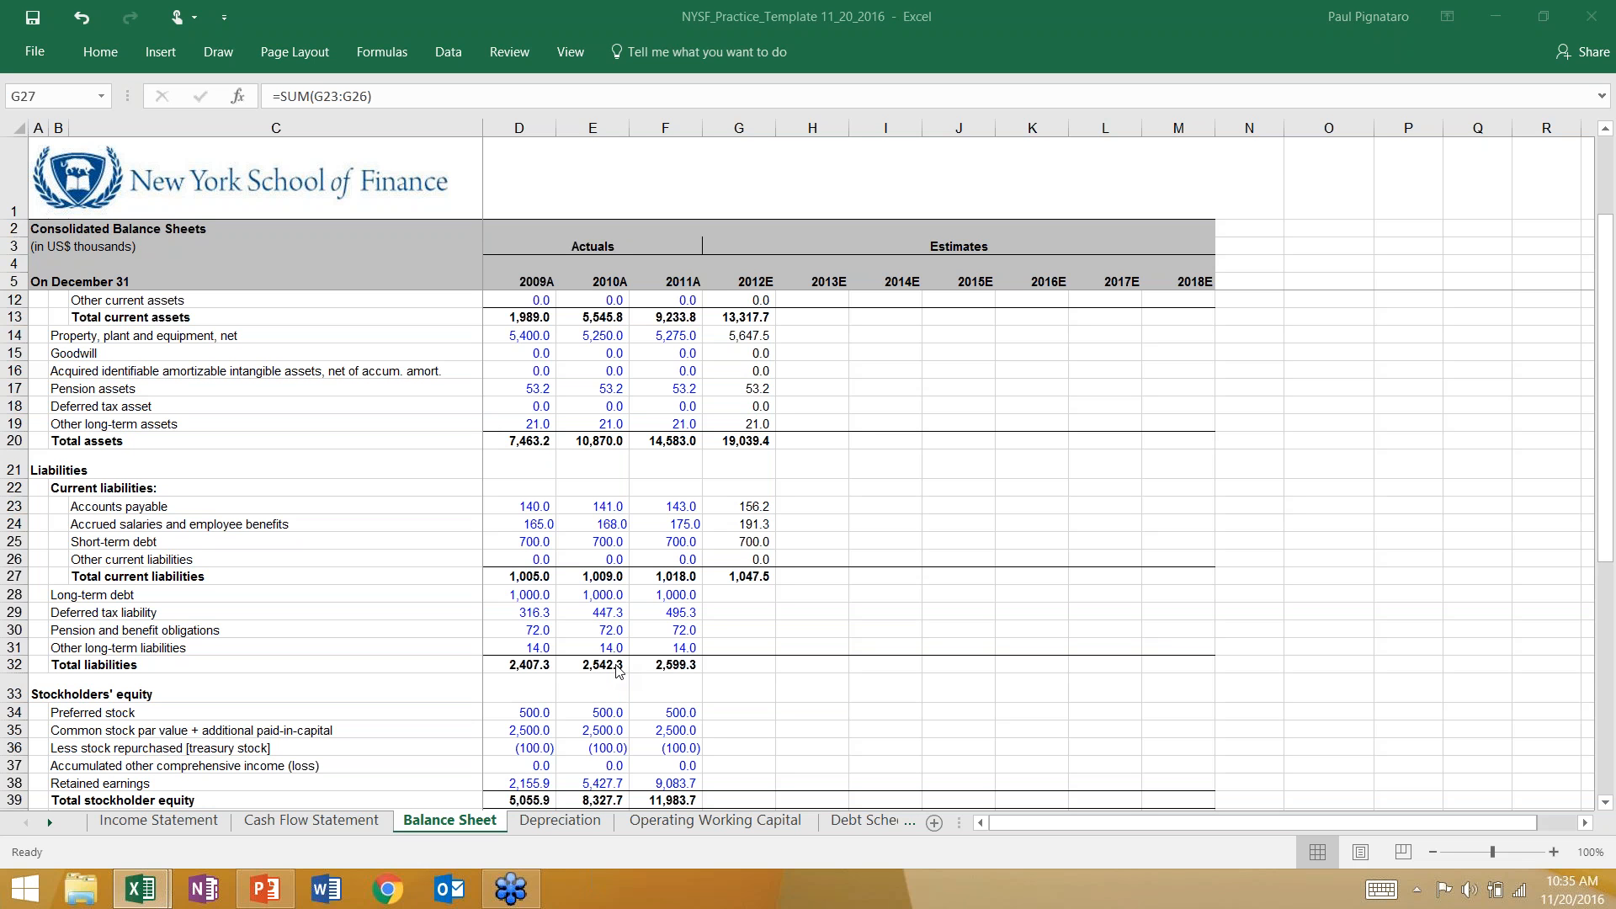
Calculate 2012E long-term debt in G28 of the Balance Sheet with the formula =F28+'Cash Flow Statement'!G31.
left_click(730, 595)
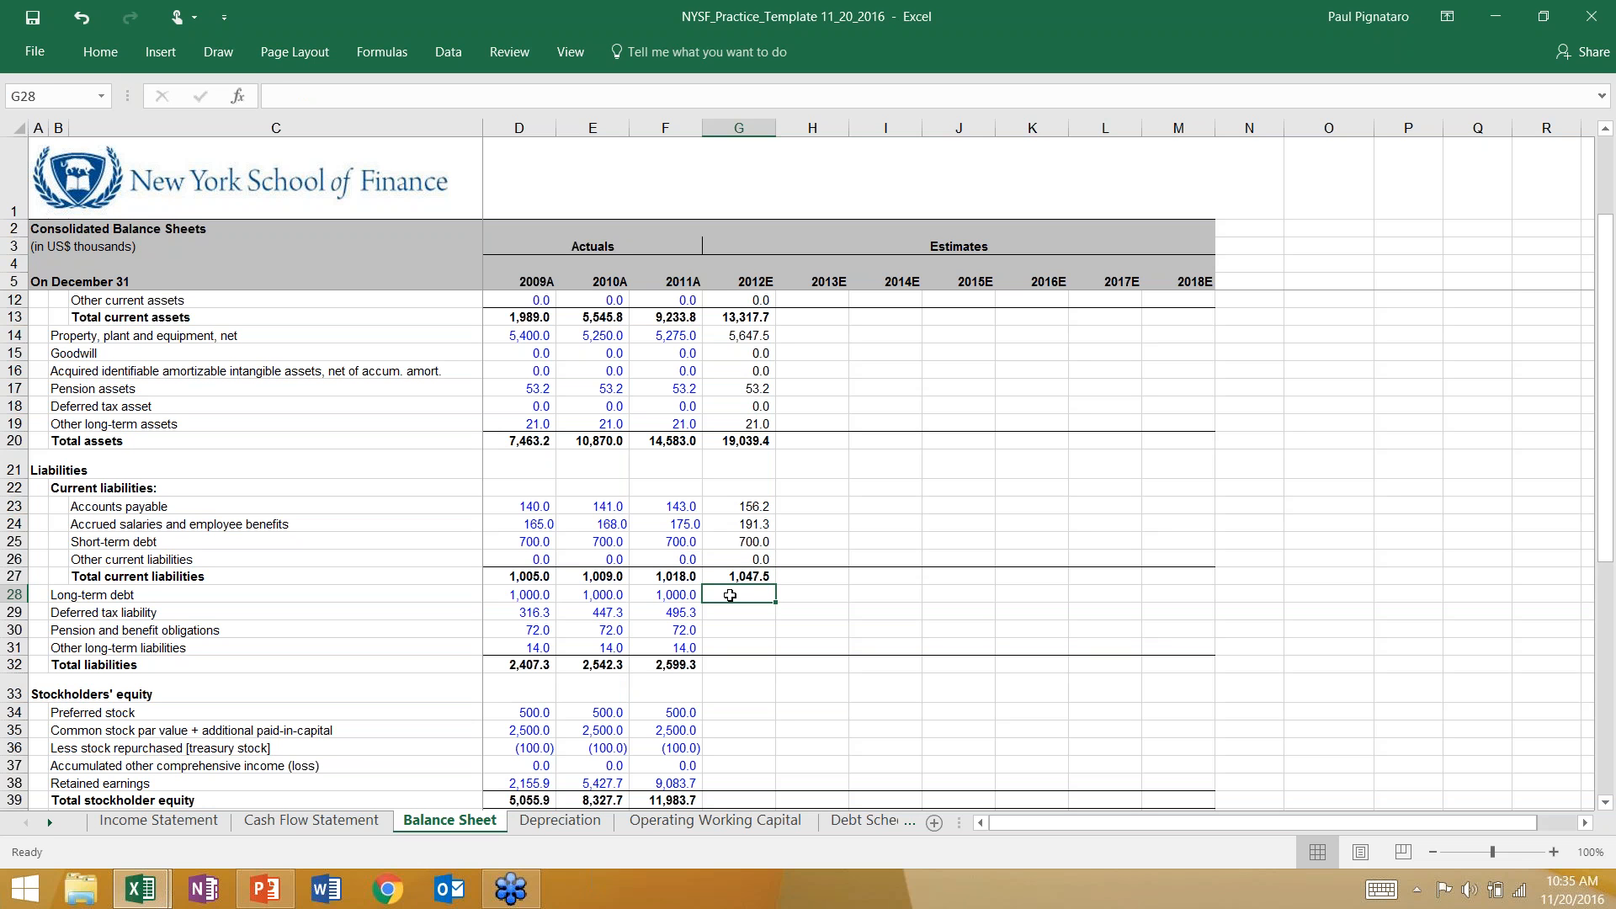
type("=")
key("Left")
type("+")
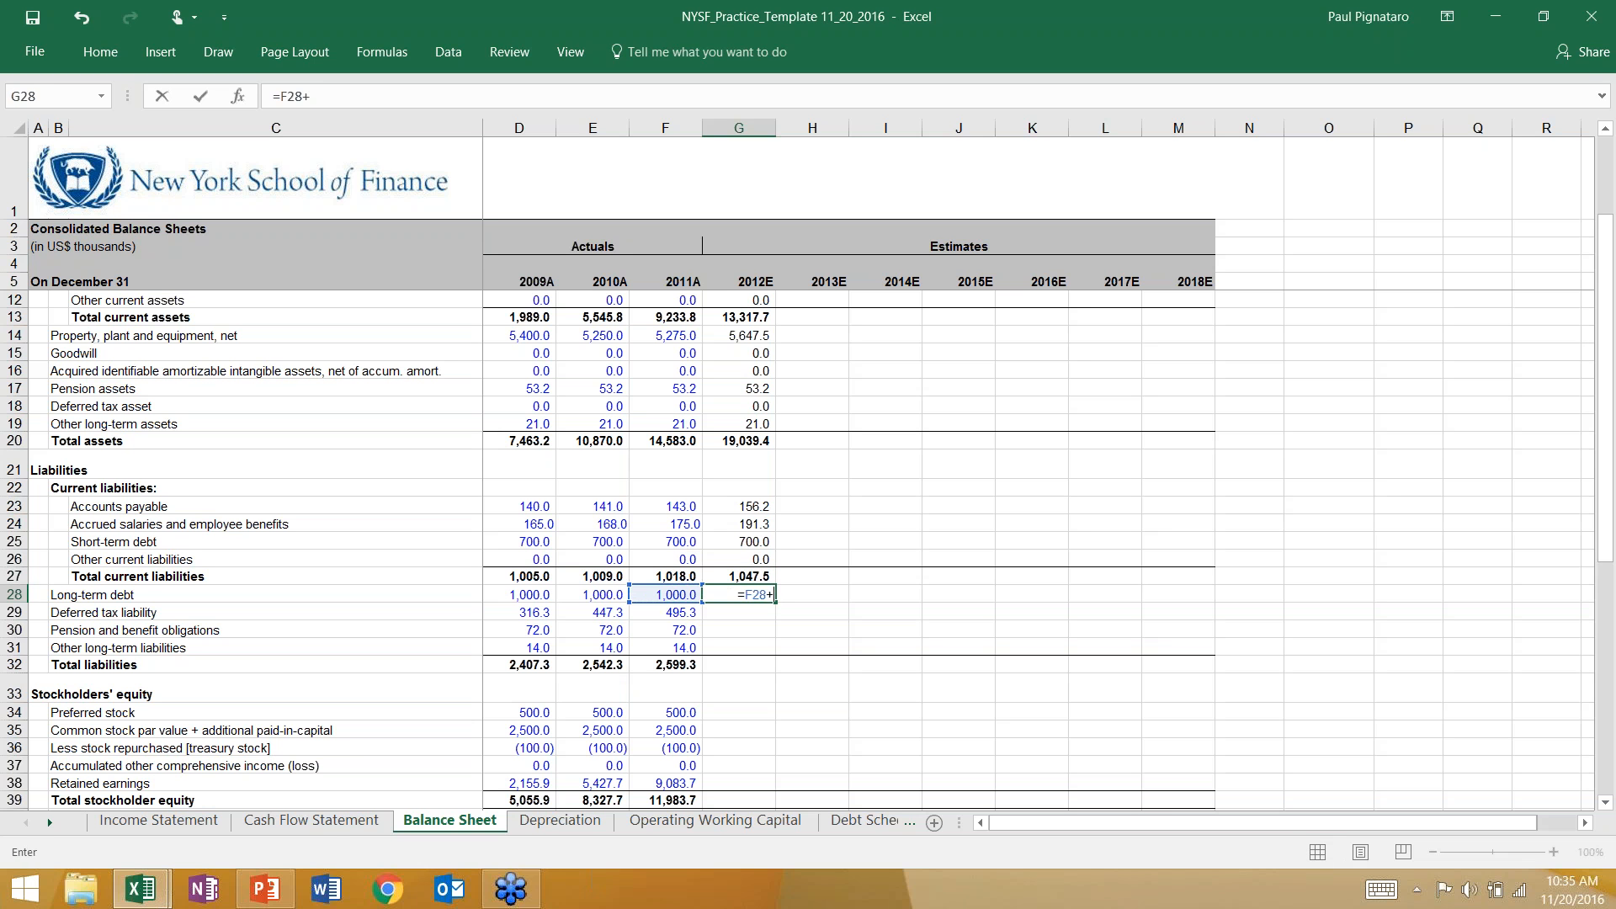
left_click(311, 820)
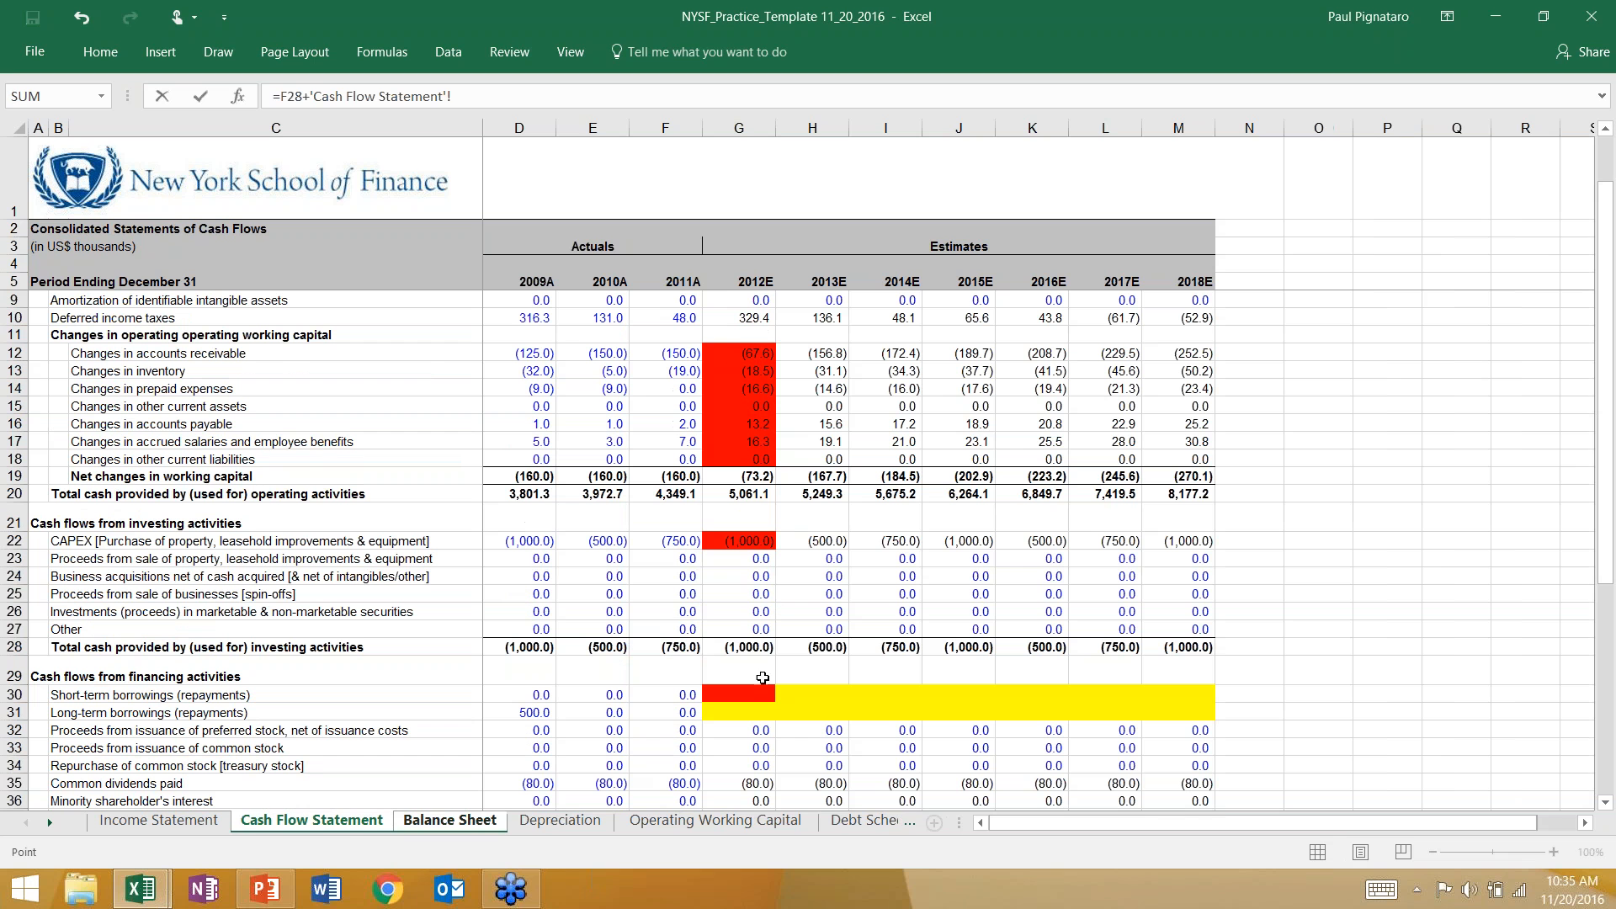
left_click(744, 712)
key("Return")
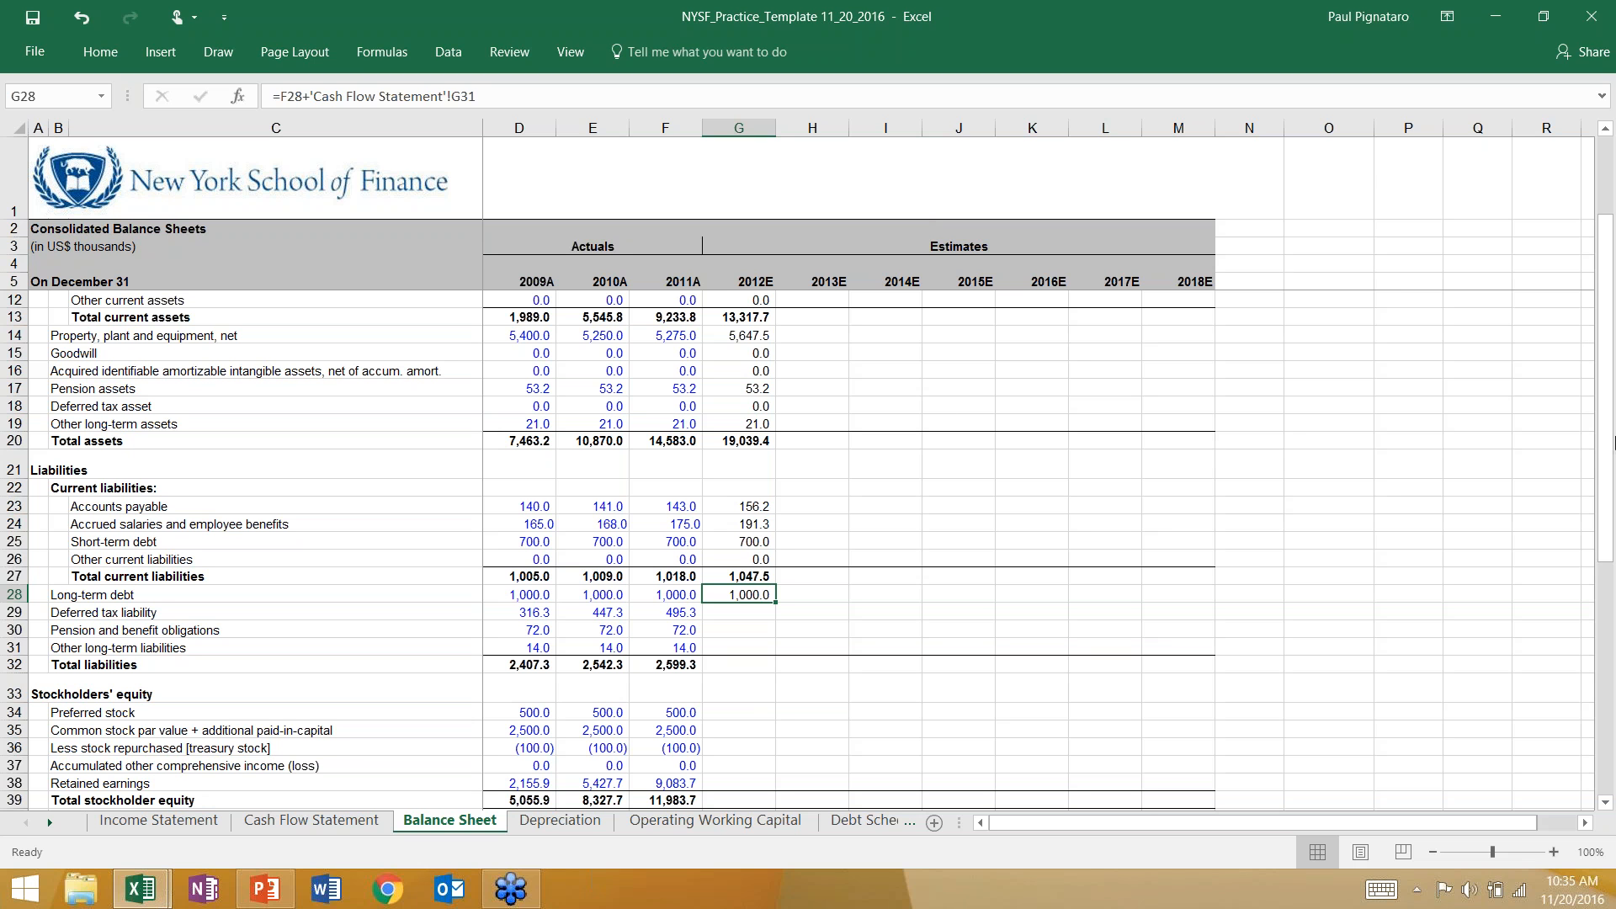
left_click(1606, 442)
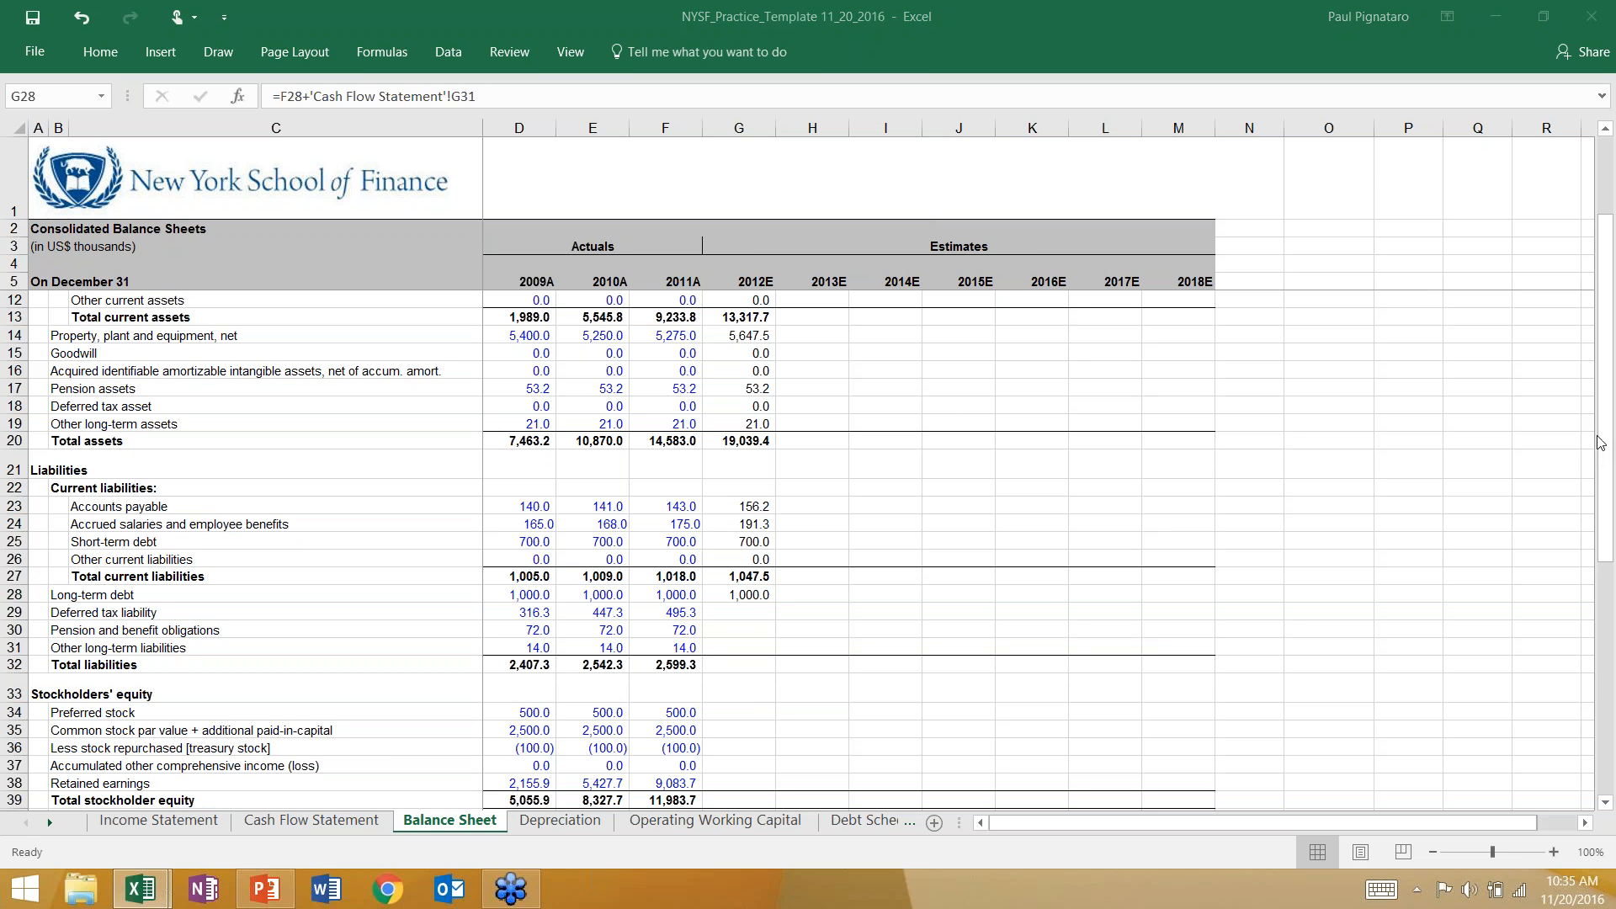
Calculate the 2012E deferred tax liability in G29 of the Balance Sheet with the formula =F29+'Cash Flow Statement'!G10.
left_click(722, 614)
type("=")
key("Left")
type("+")
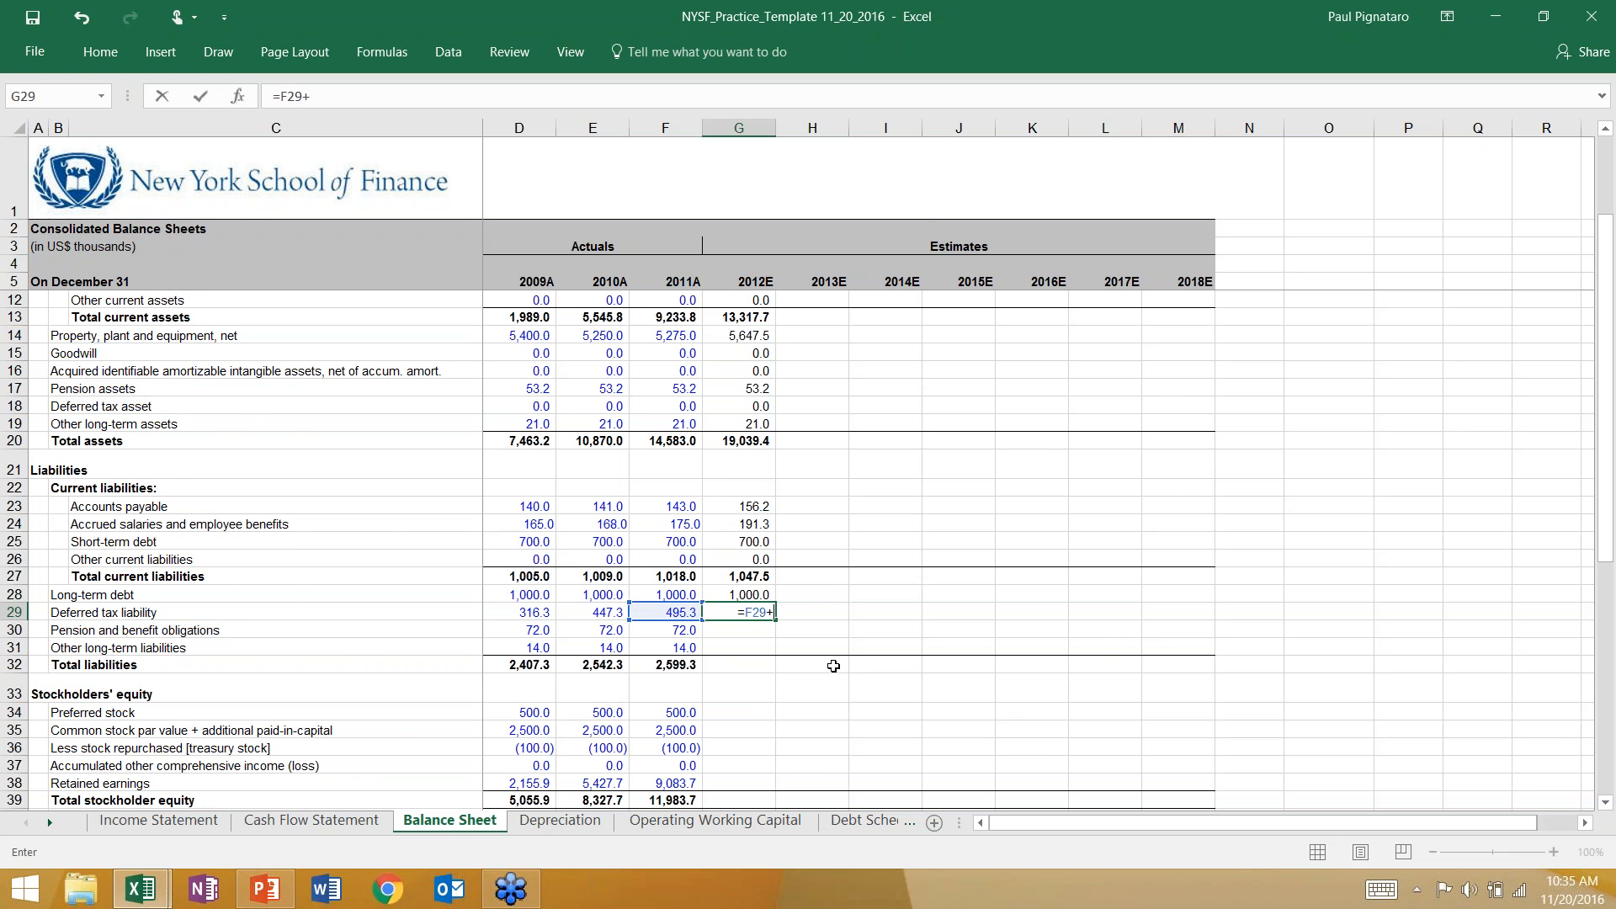
left_click(312, 820)
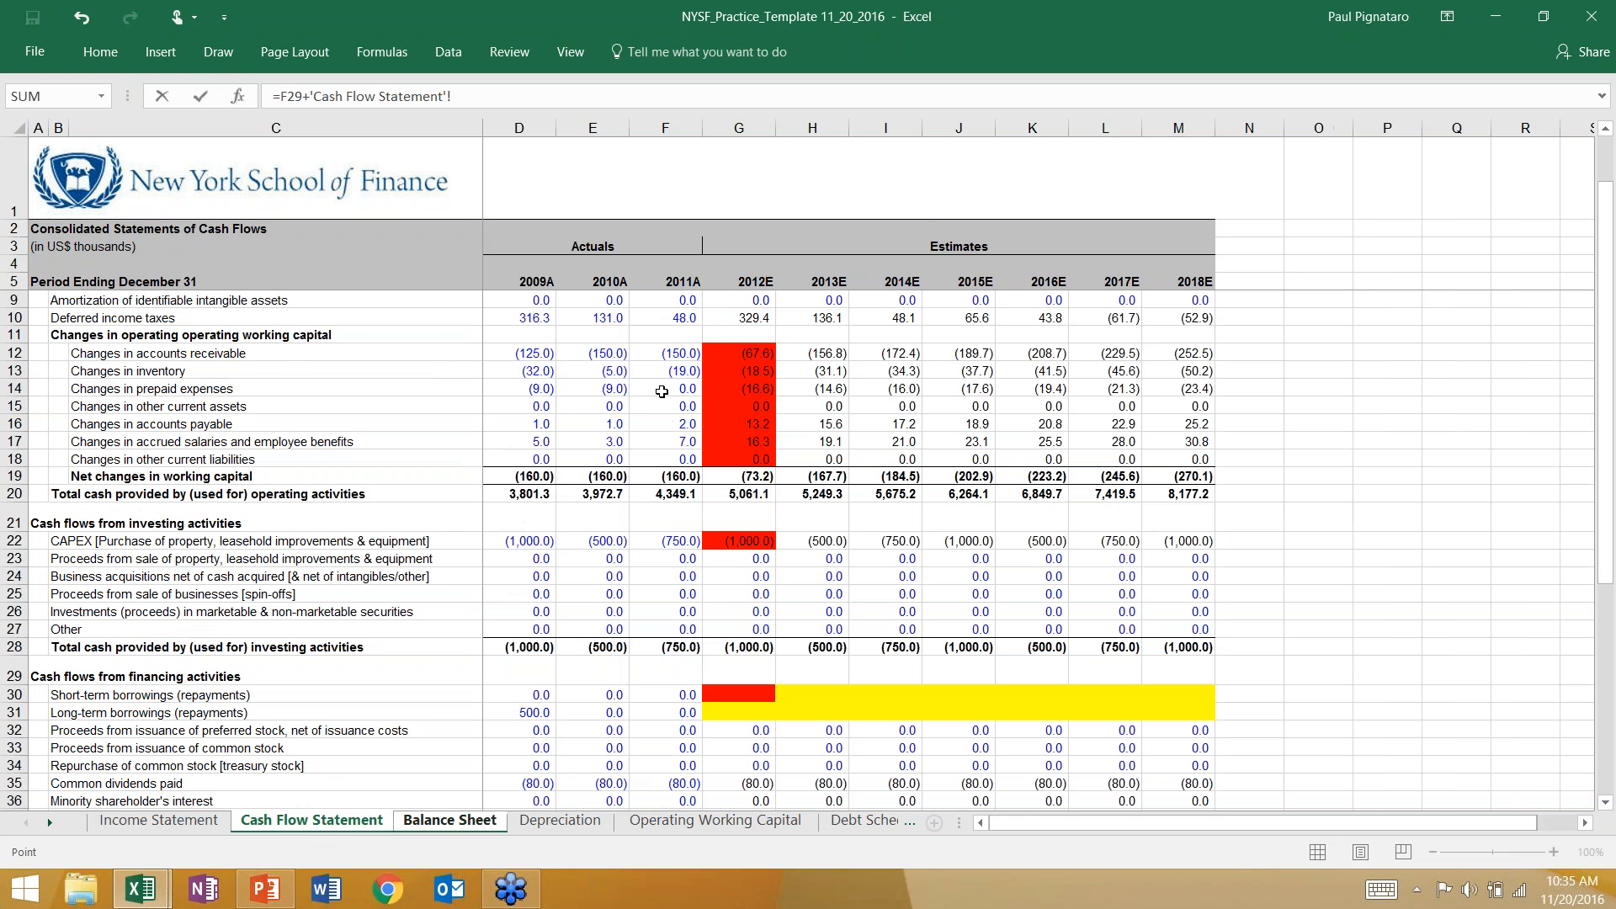
left_click(719, 315)
key("Return")
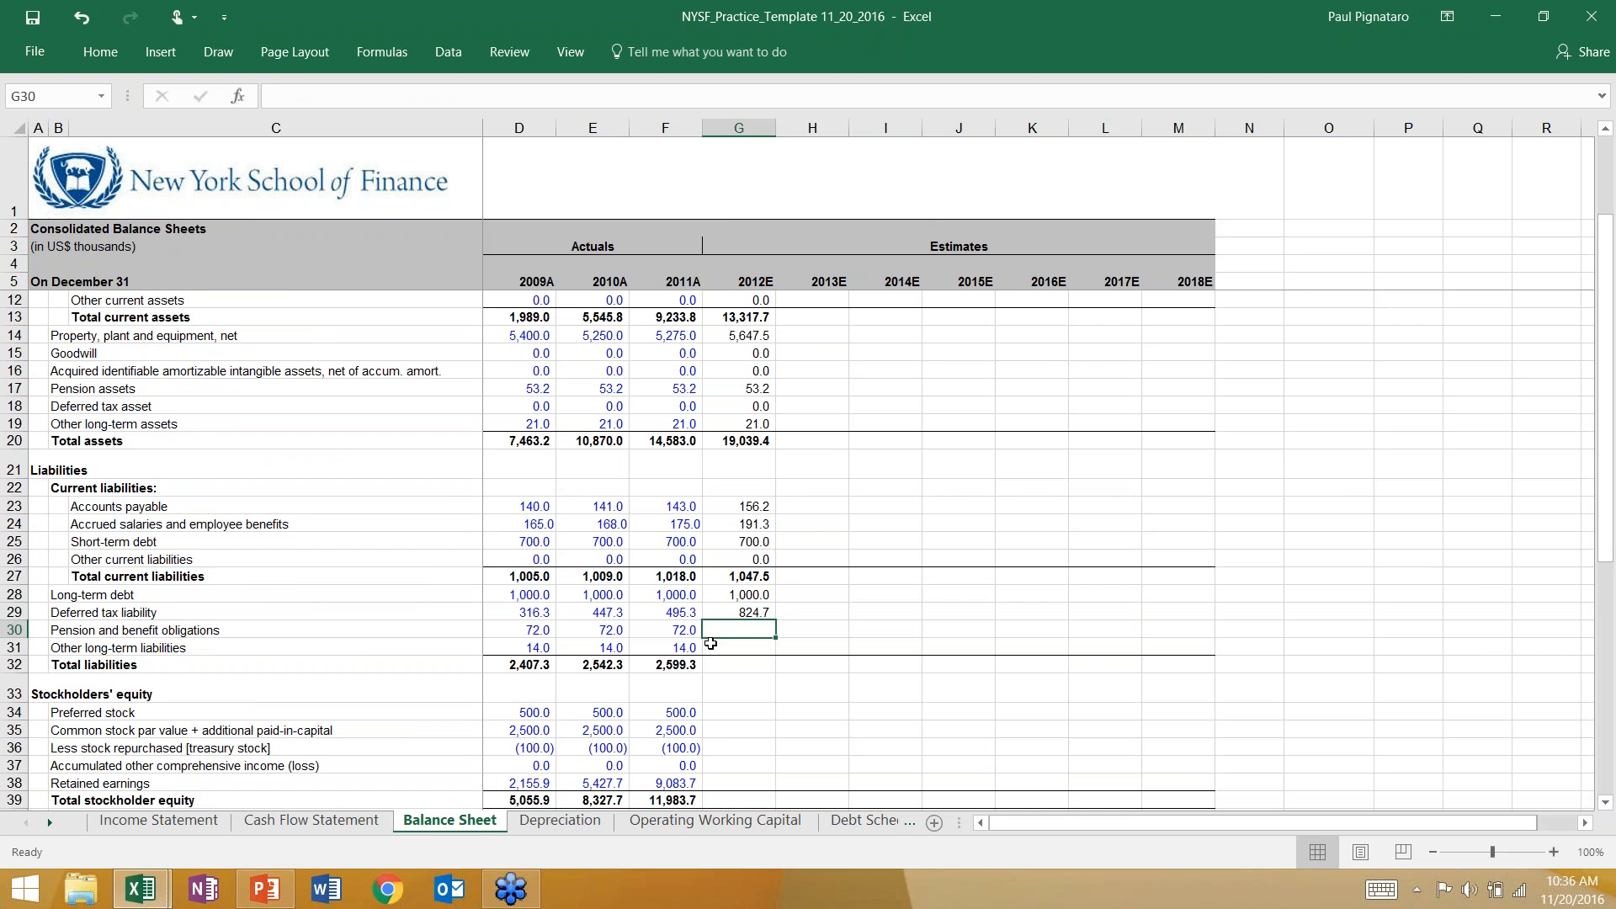
Carry forward 2012E pension obligations and other long-term liabilities on the Balance Sheet with =F30 in G30 and =F31 in G31.
left_click(328, 822)
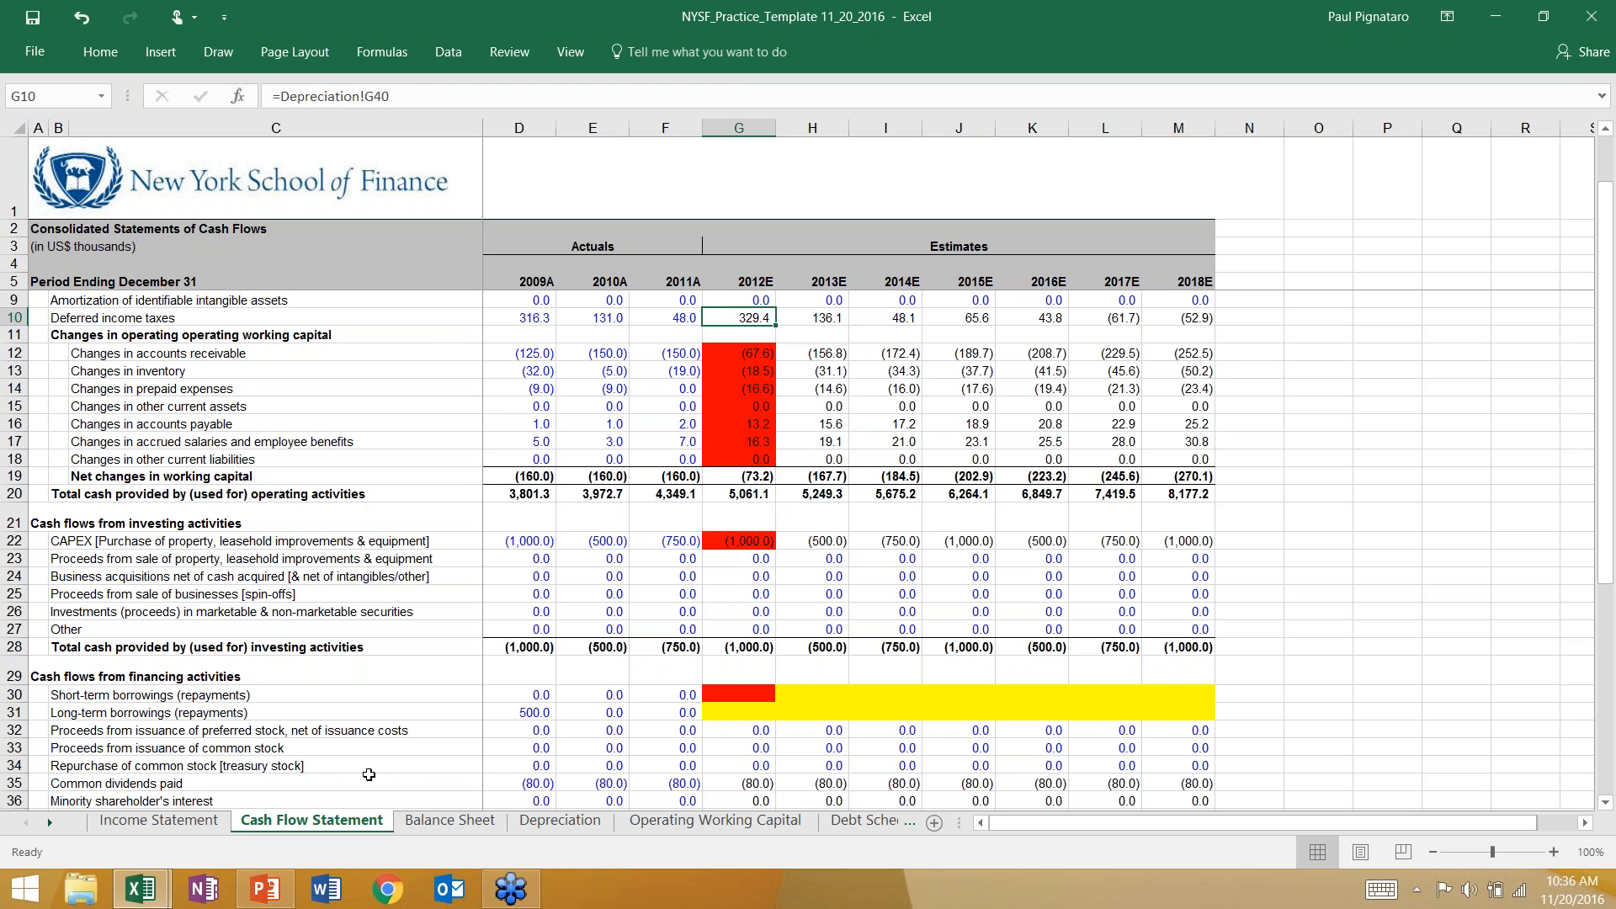
left_click(450, 821)
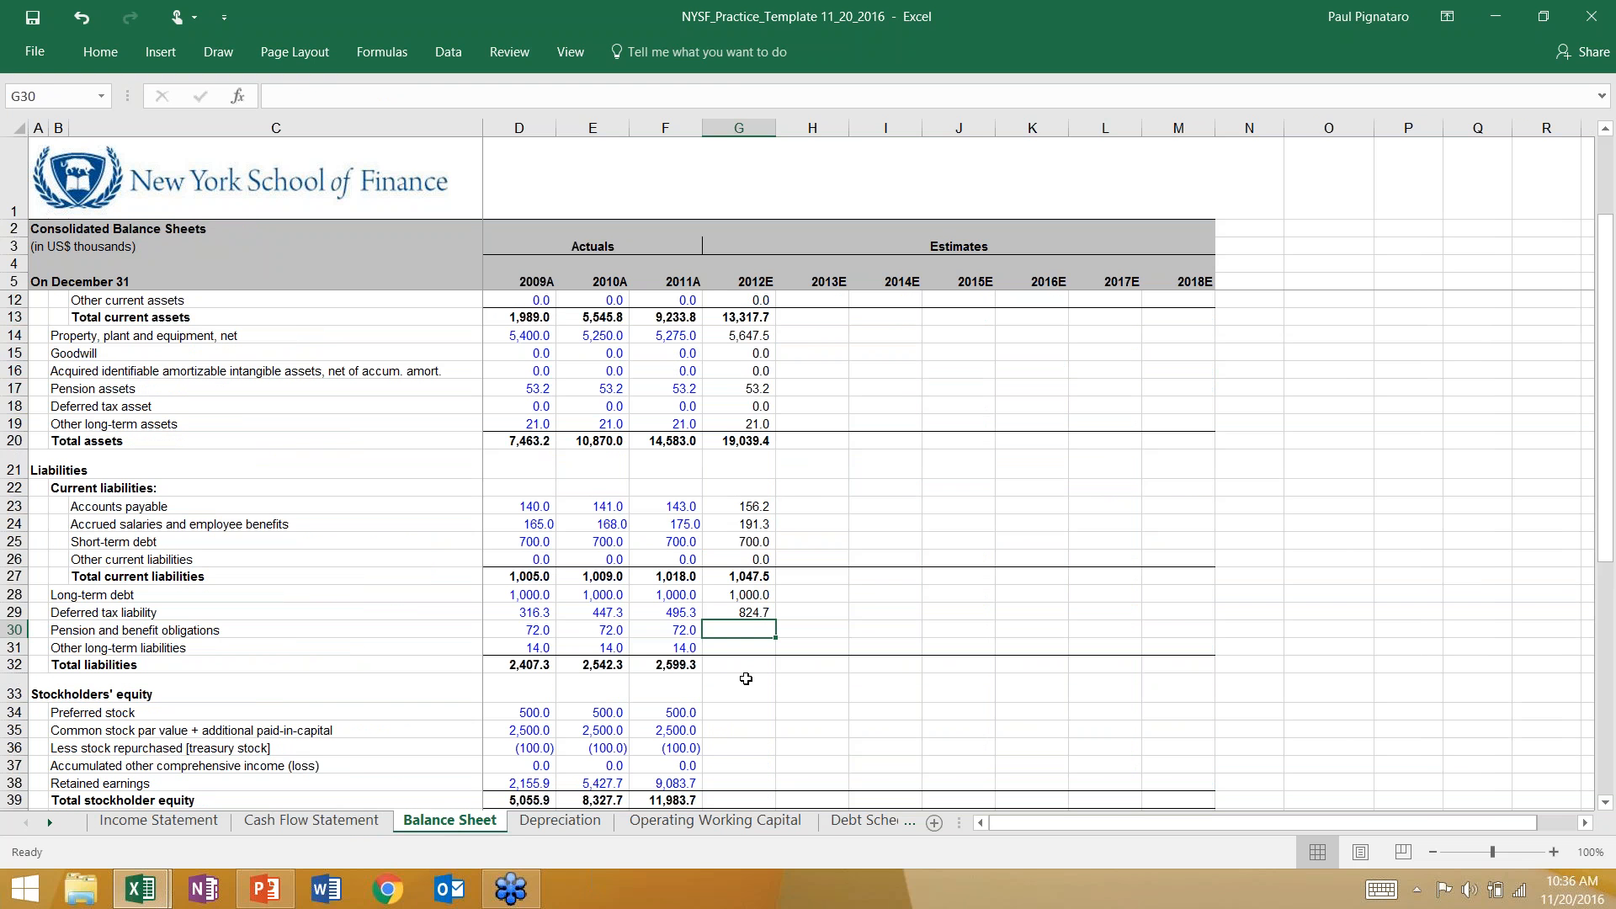
type("=")
key("Left")
key("Return")
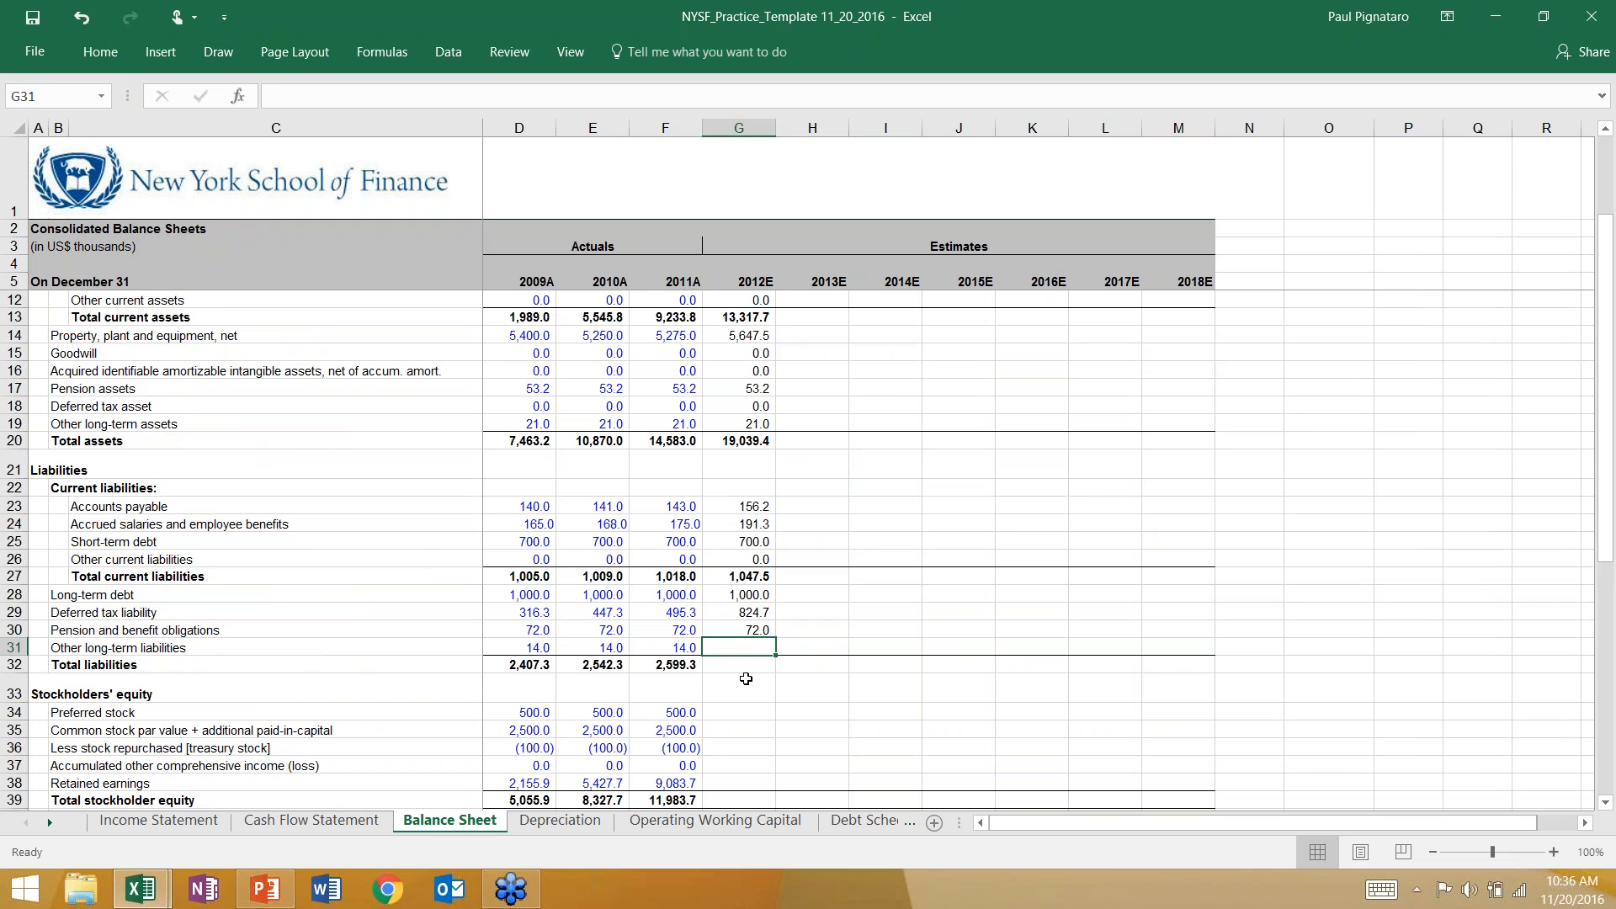
type("=")
key("Left")
key("Return")
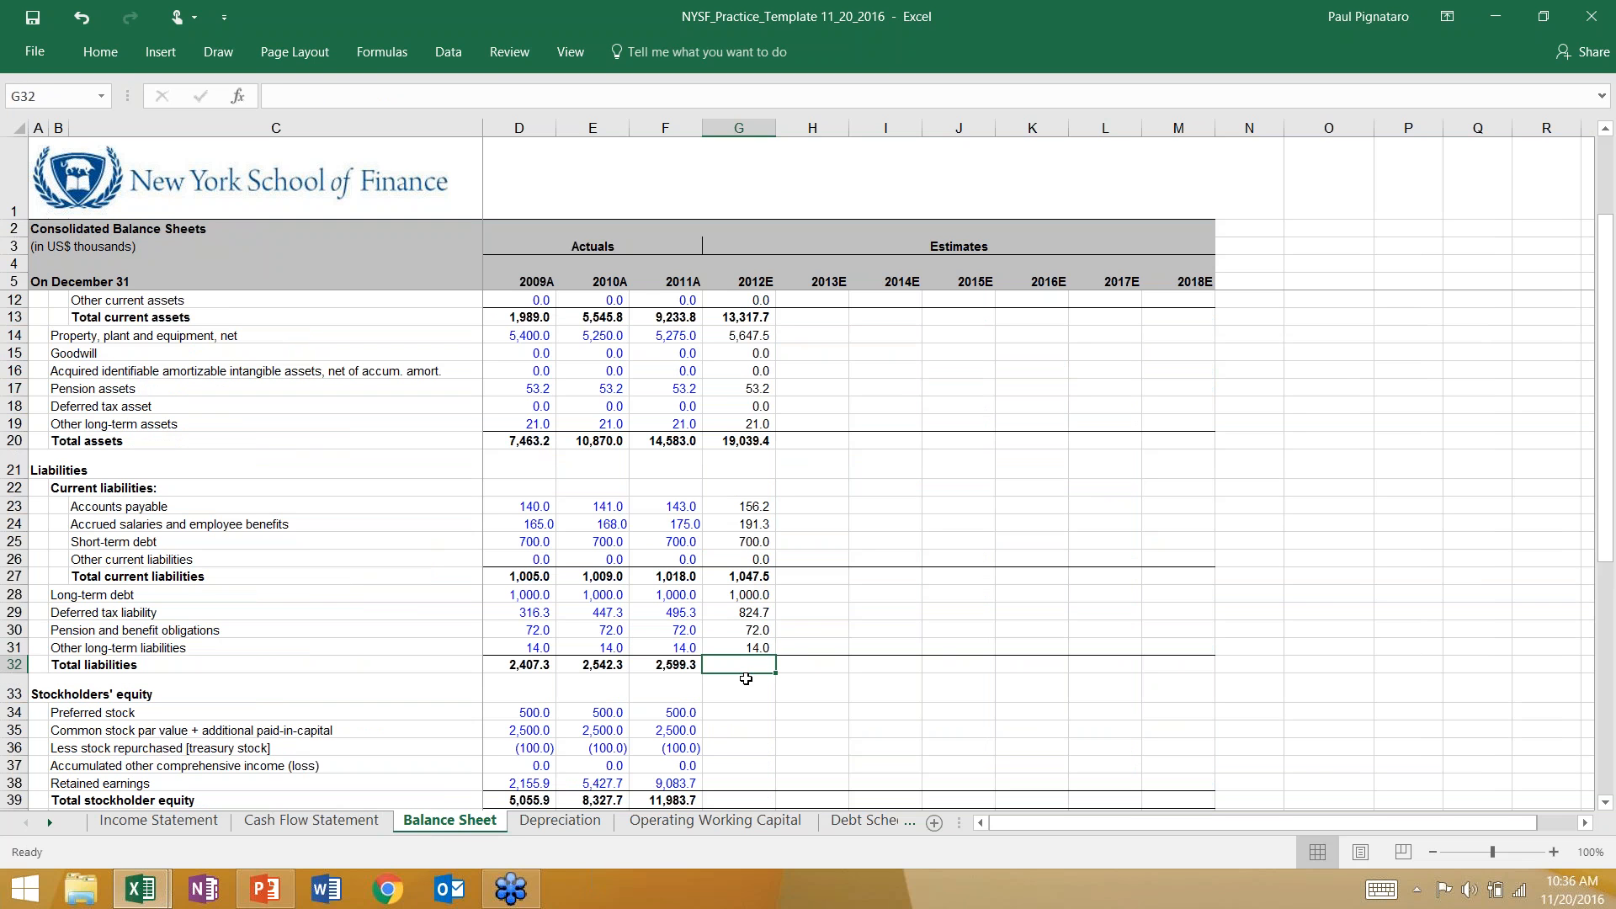
Total the 2012E liabilities in G32 of the Balance Sheet with the formula =SUM(G27:G31) and check its range.
key("alt+equal")
key("ctrl+Return")
key("F2")
key("Escape")
key("F2")
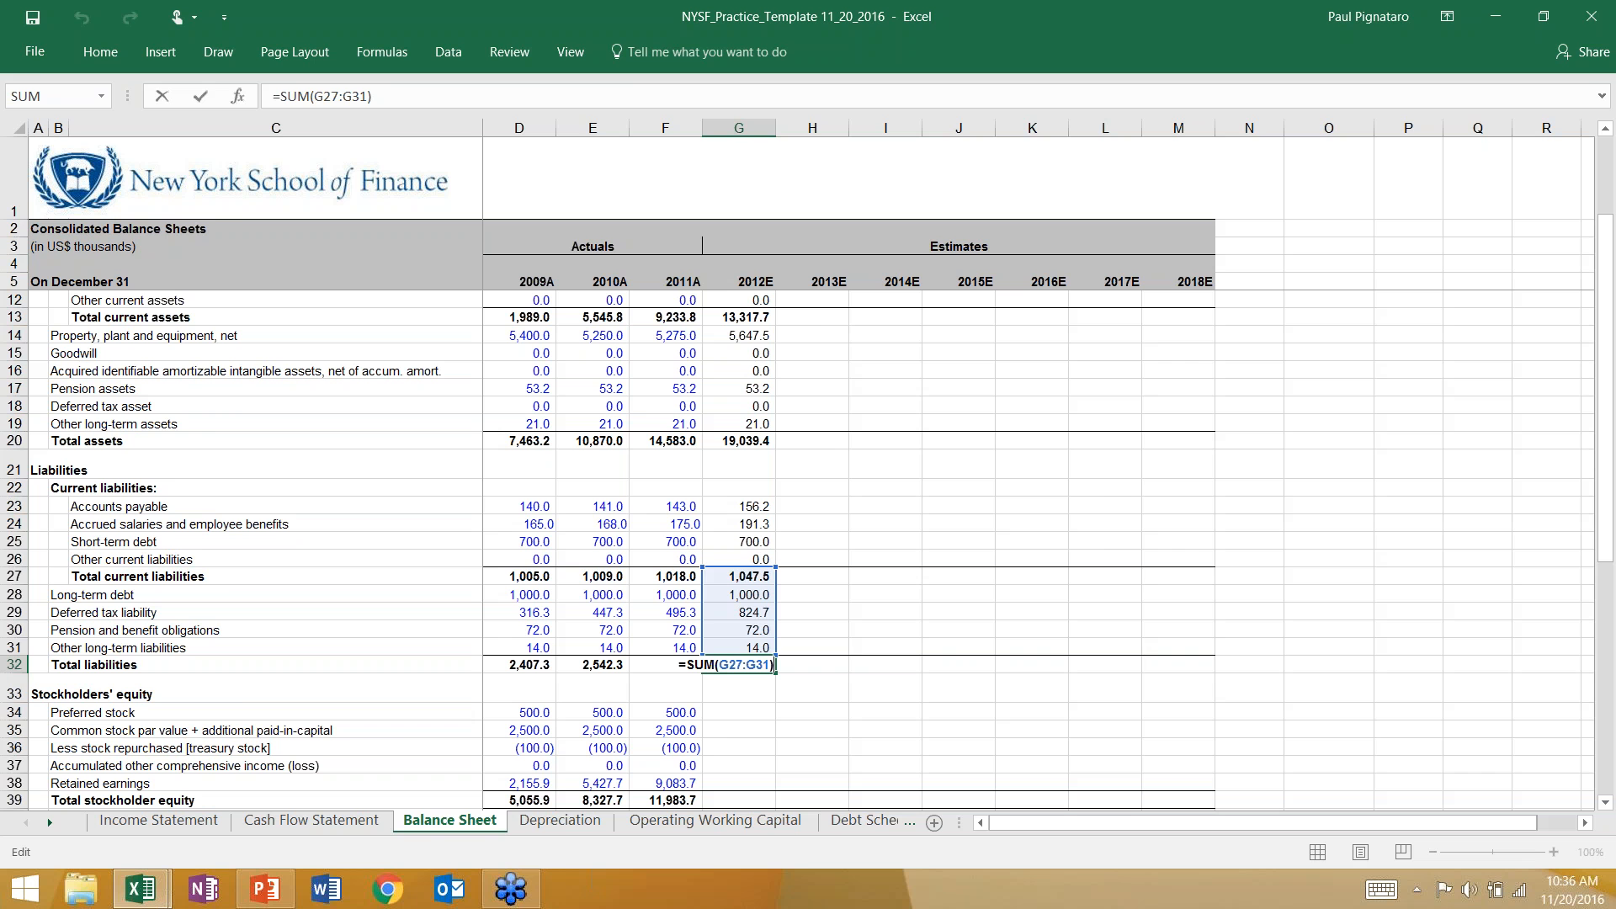
key("Return")
Fill the 2012E deferred income taxes (G10) and long-term borrowings (G31) cells red on the Cash Flow Statement, then return to the Balance Sheet.
key("ctrl+Page_Up")
scroll(661, 629, "up", 1)
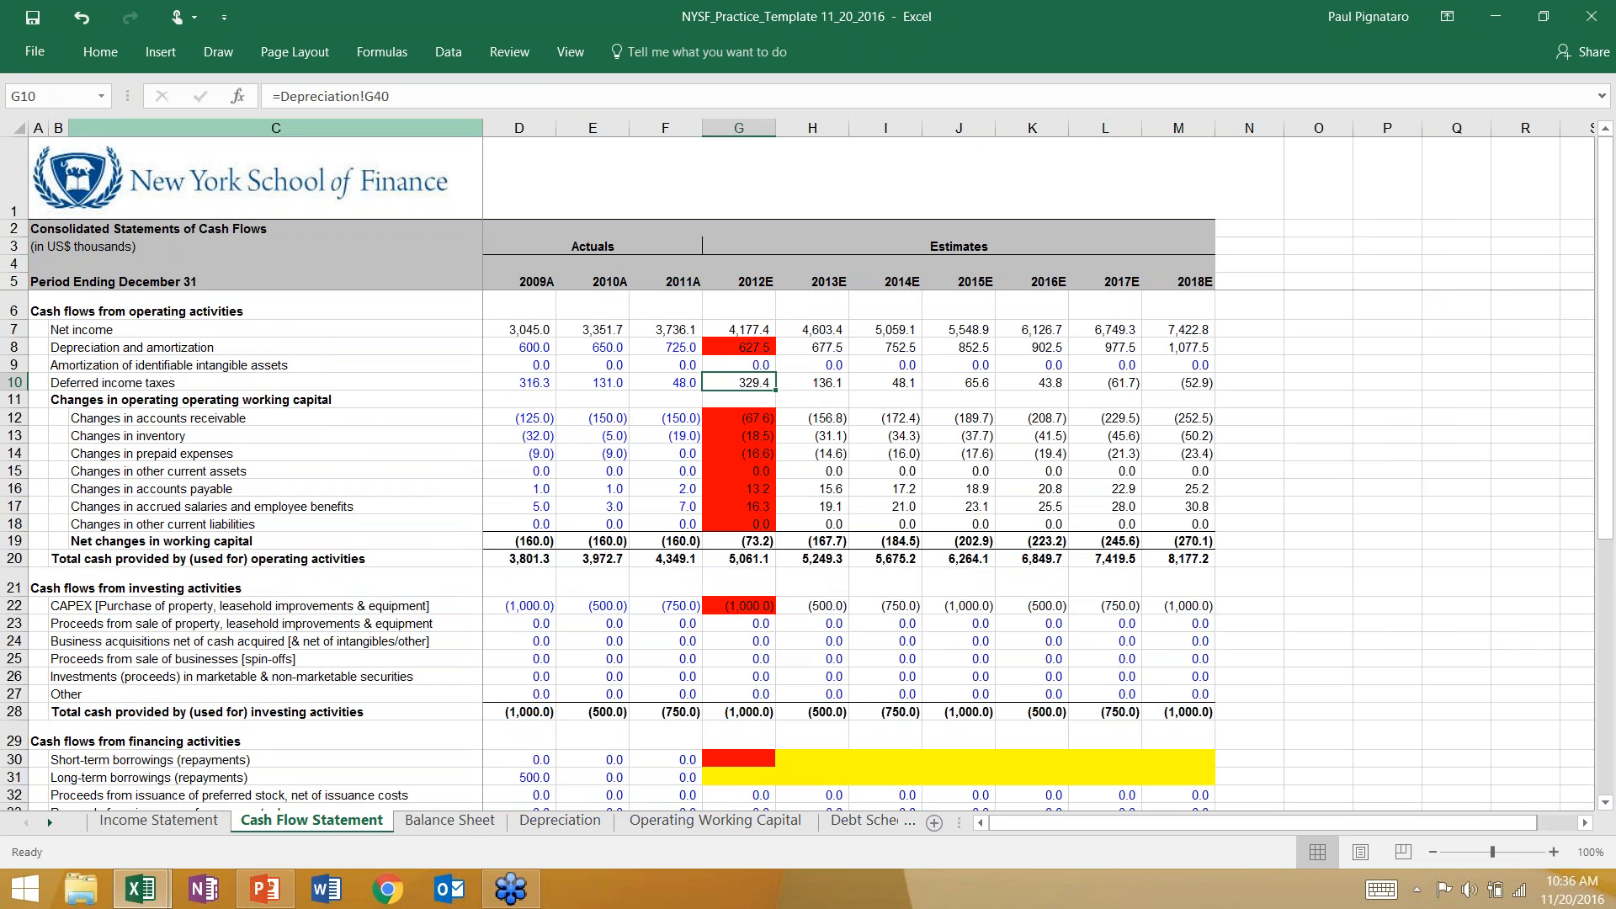
left_click(100, 52)
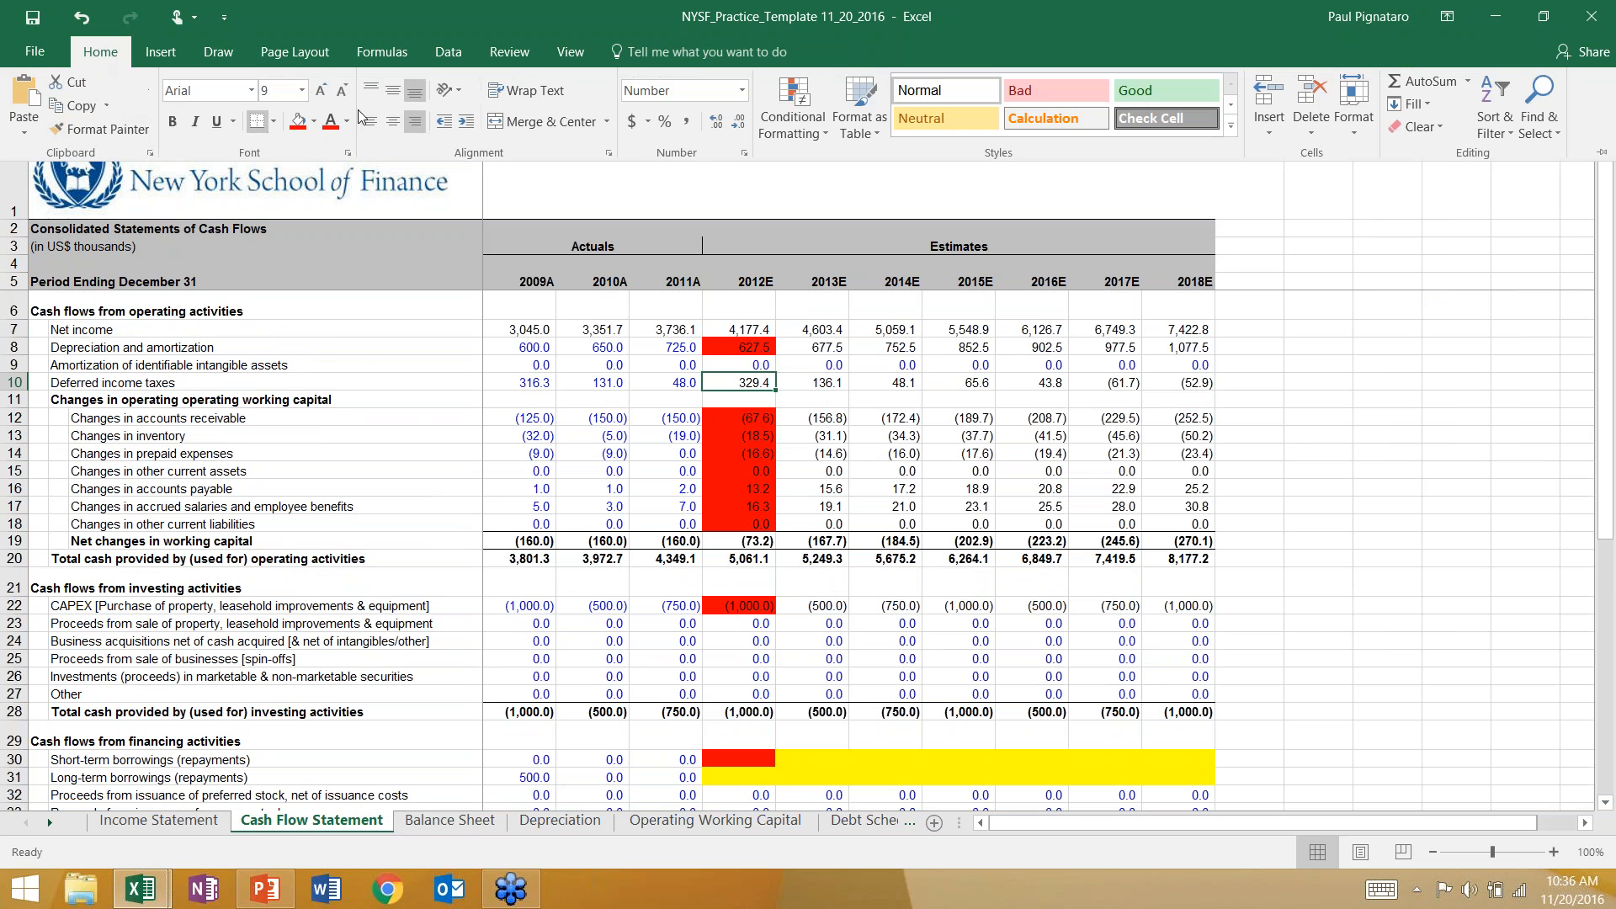
left_click(298, 120)
left_click(741, 623)
scroll(714, 683, "down", 4)
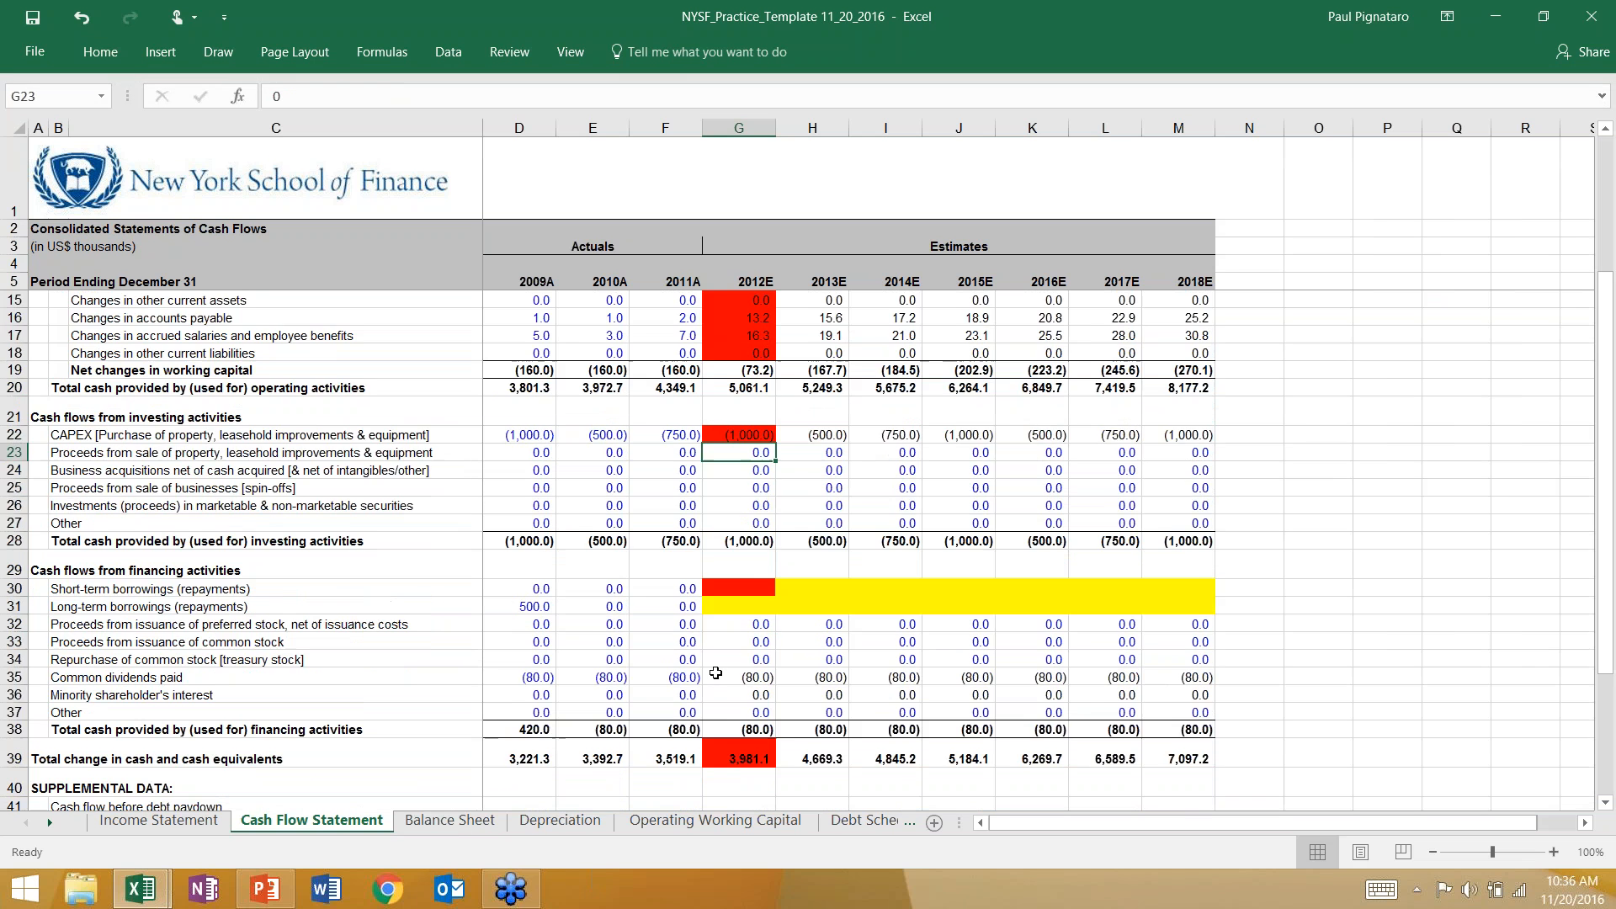
left_click(740, 553)
key("F4")
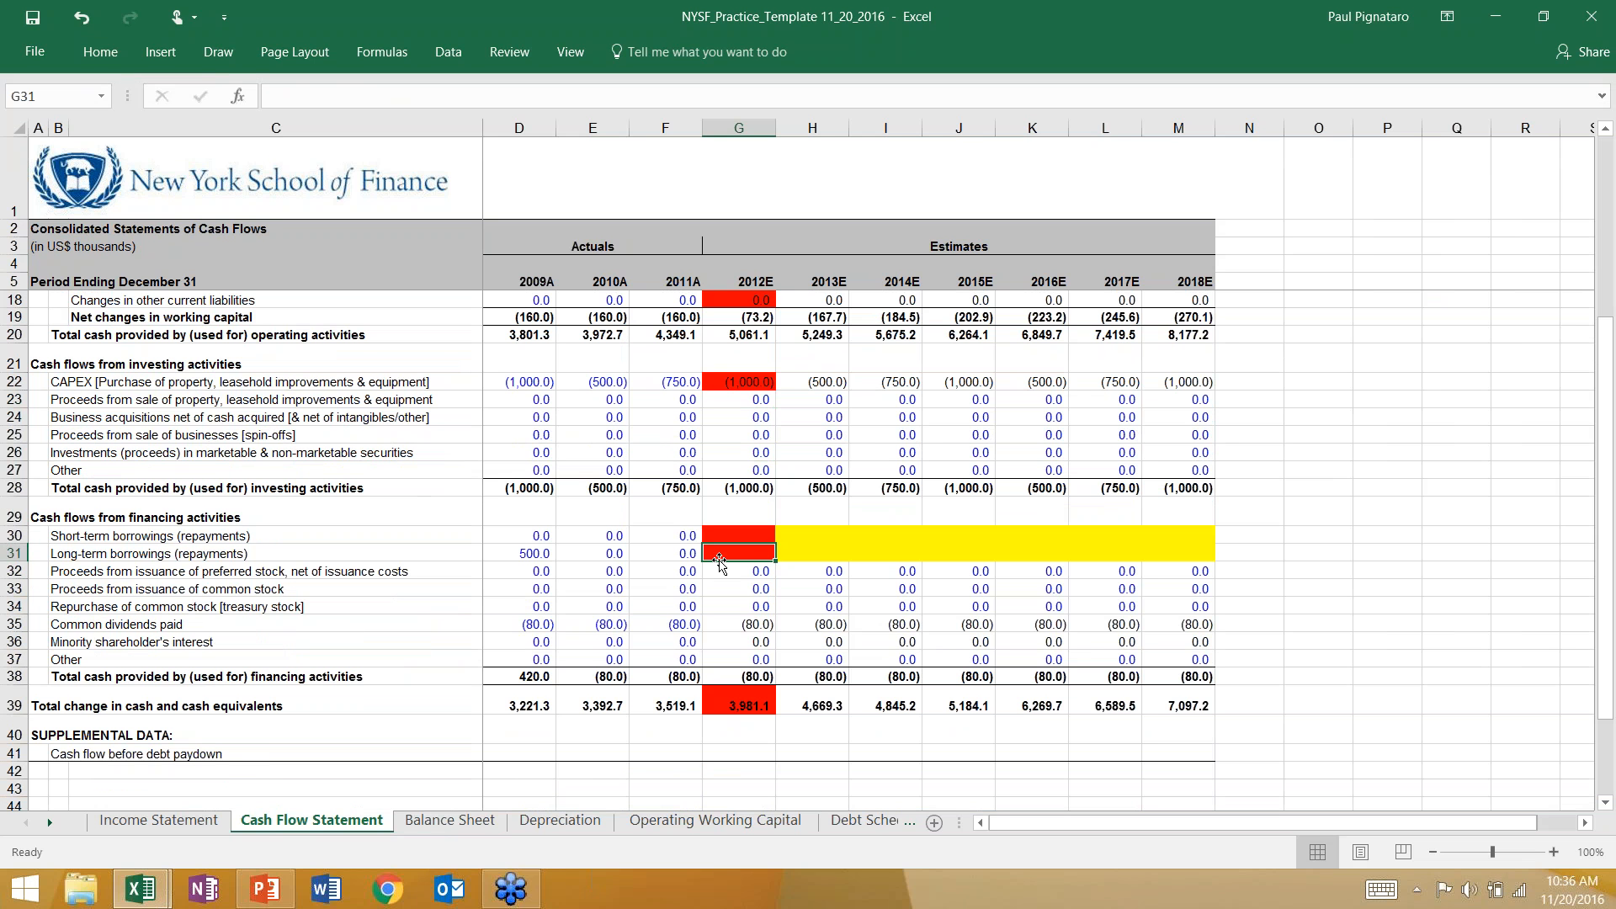
left_click(450, 820)
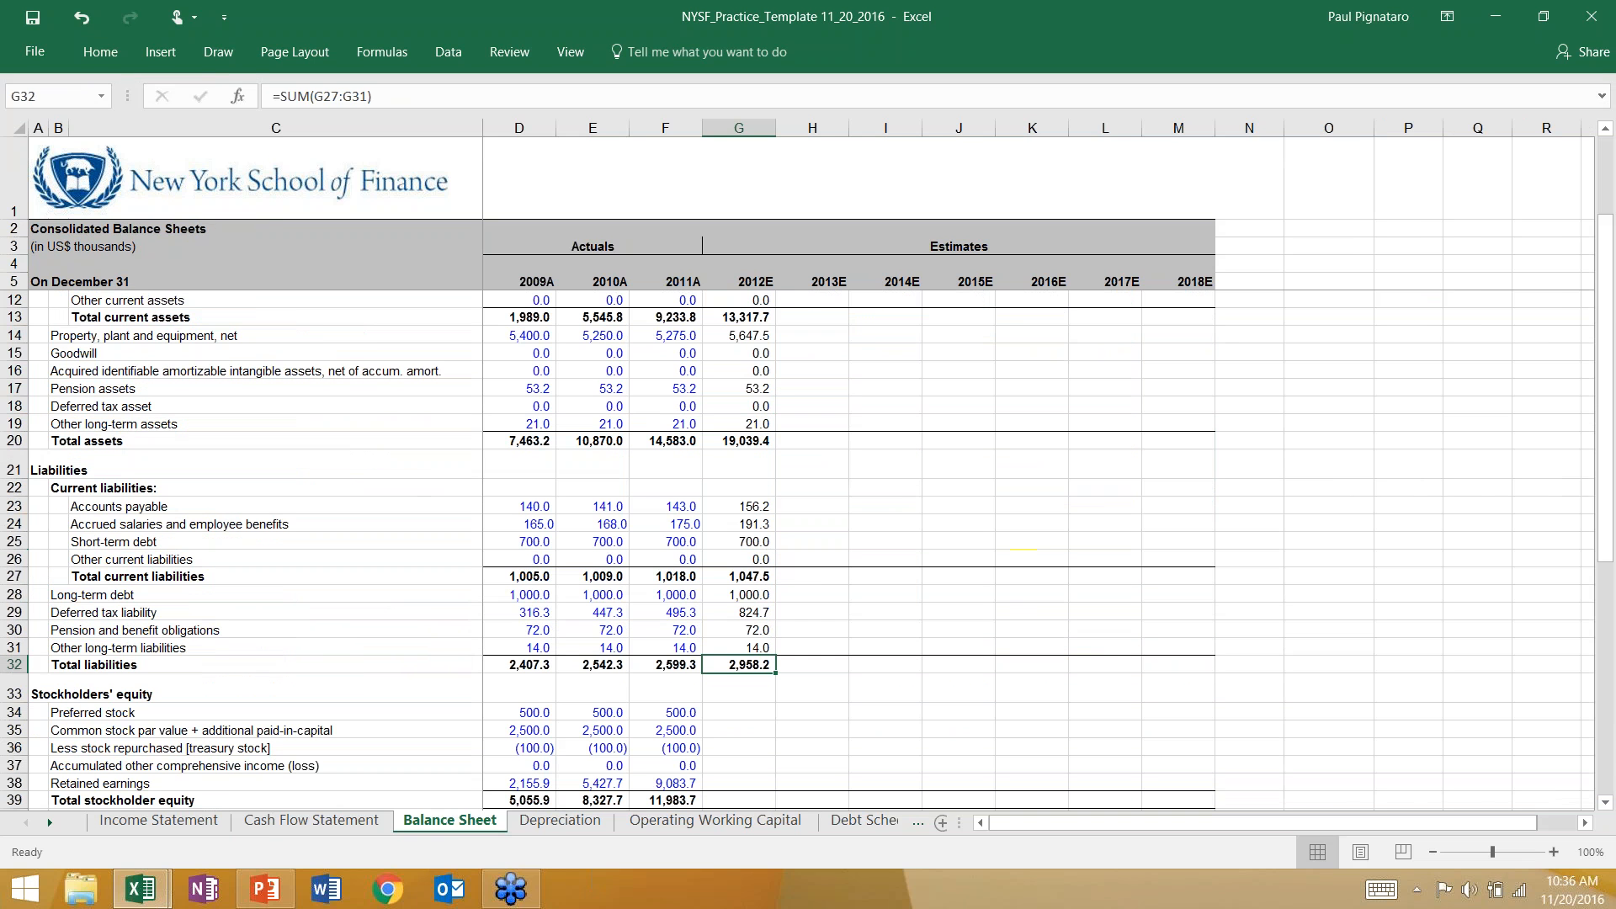
left_click(739, 712)
scroll(741, 708, "down", 2)
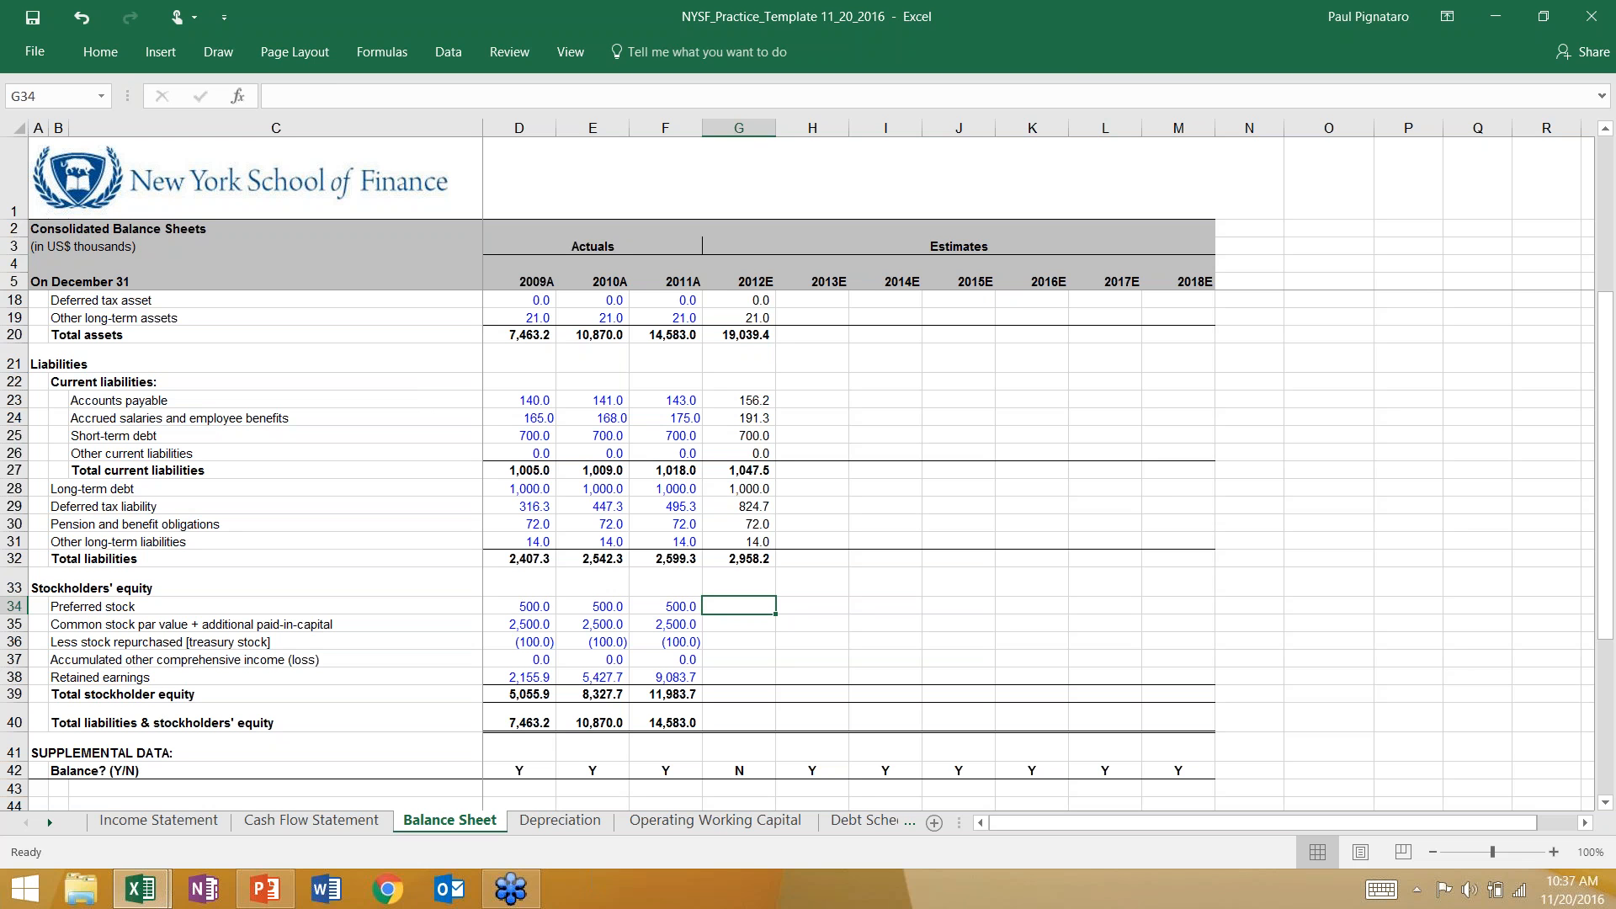
left_click(591, 620)
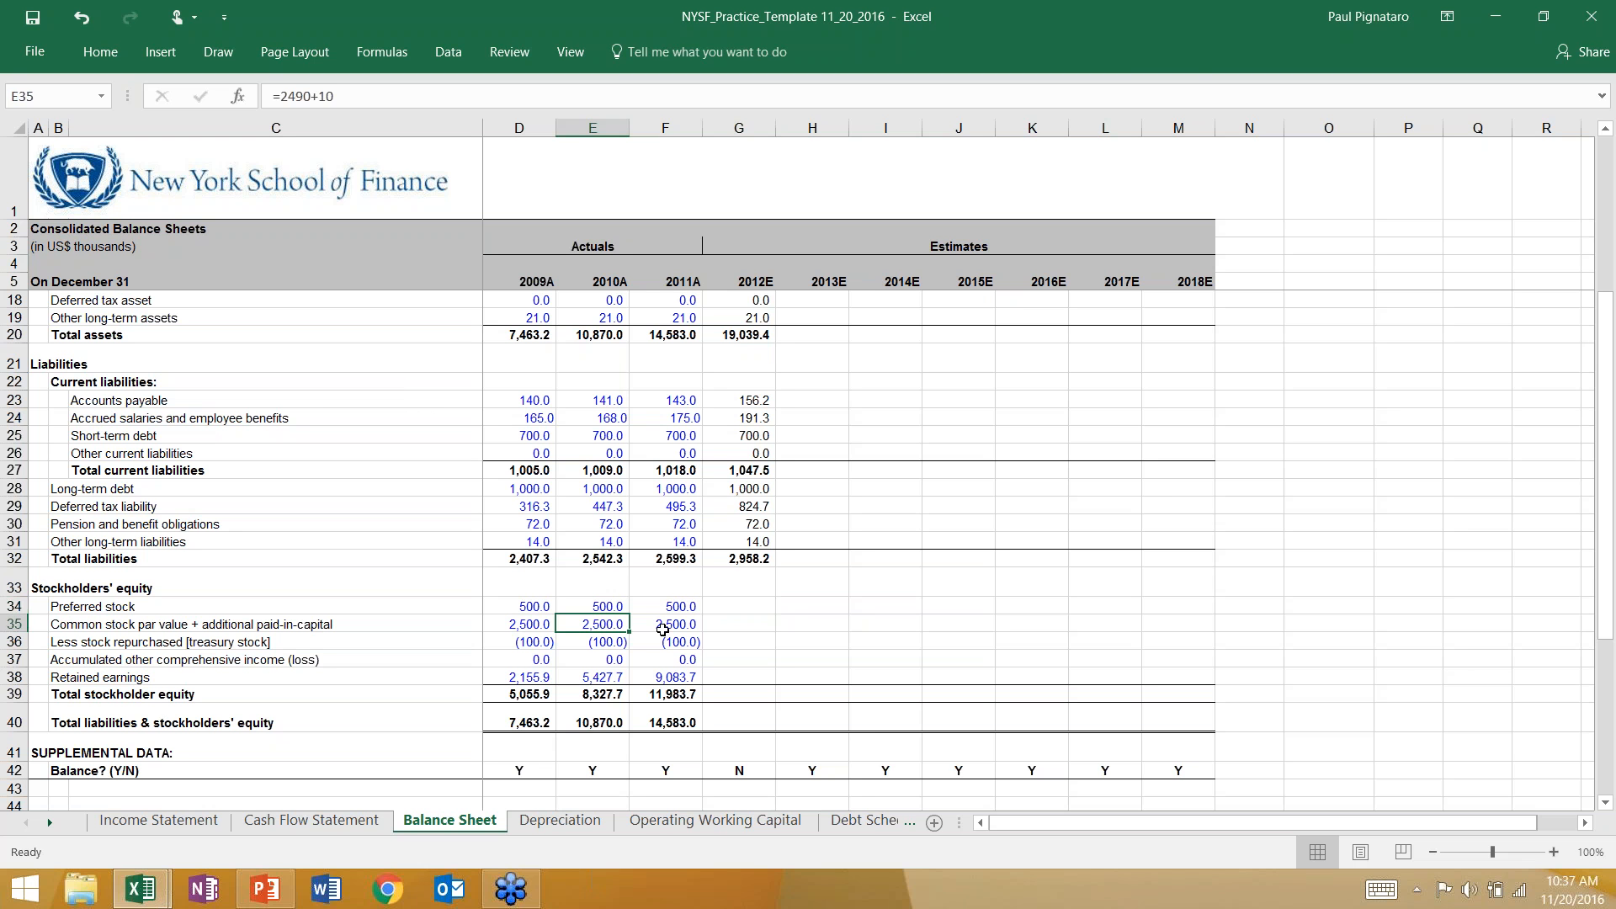
key("Right")
key("Right")
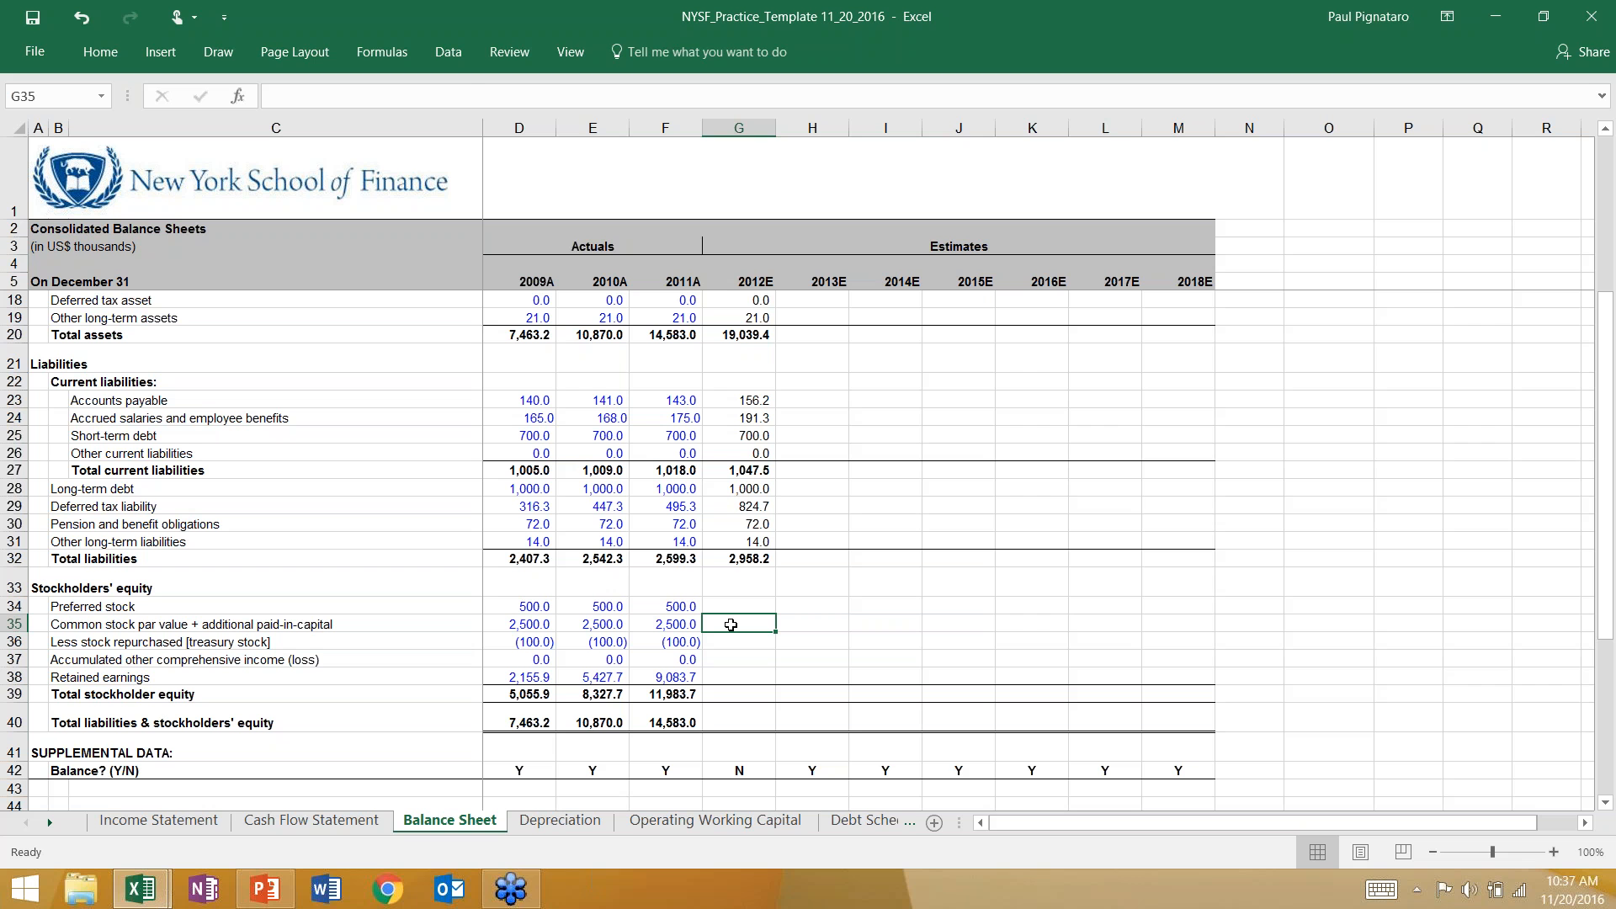
left_click(735, 505)
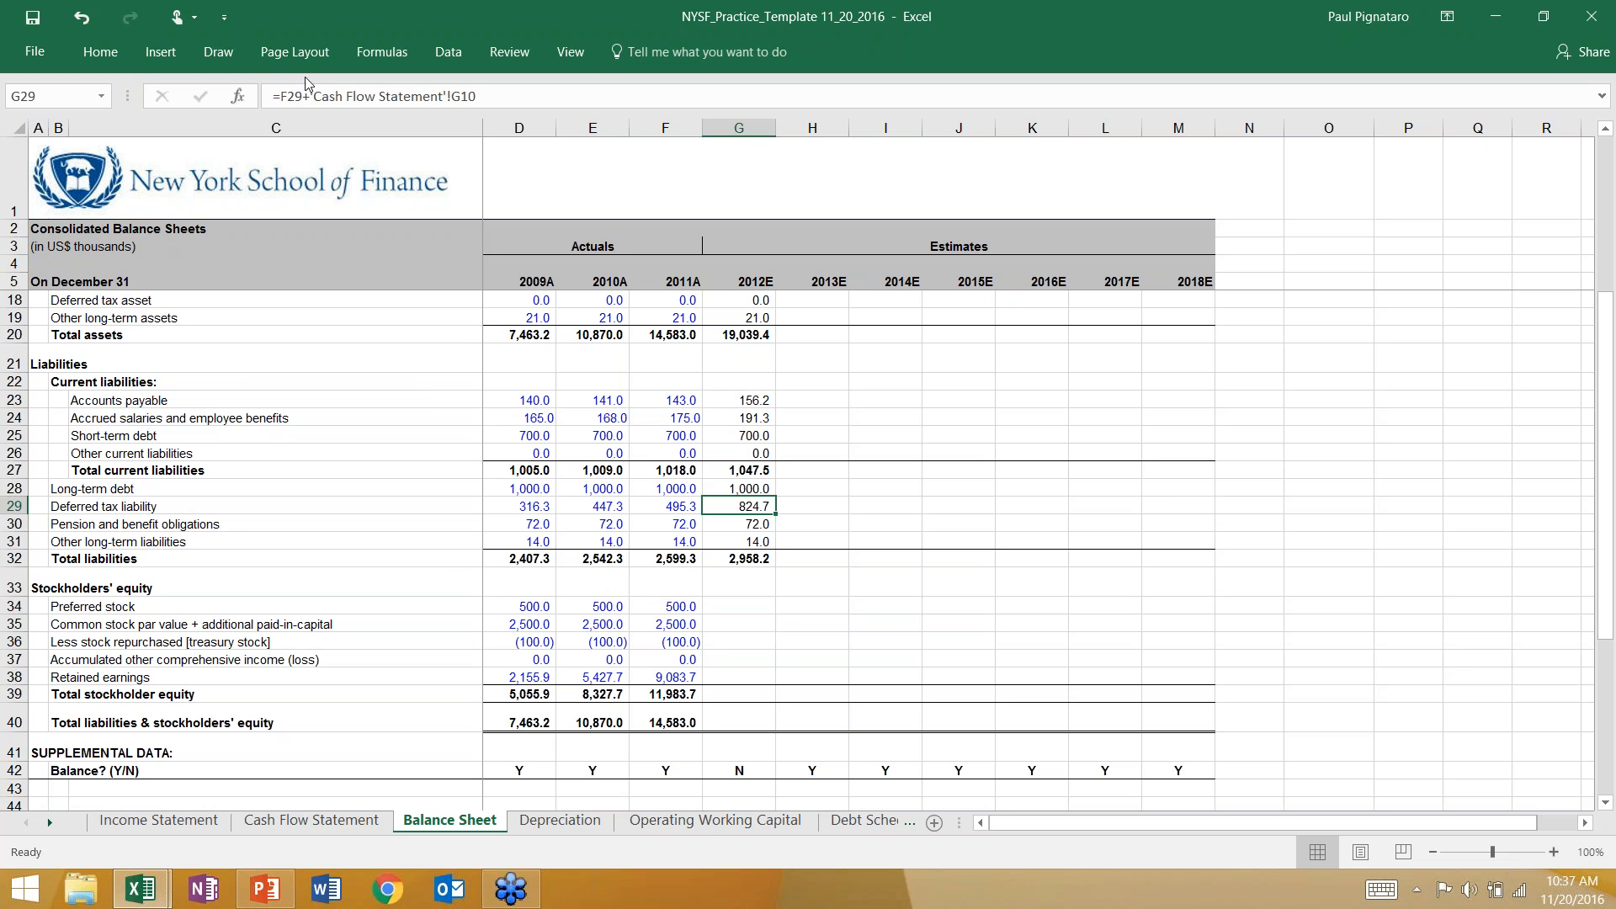
Calculate 2012E preferred stock in G34 of the Balance Sheet with the formula =F34+'Cash Flow Statement'!G32.
left_click(722, 607)
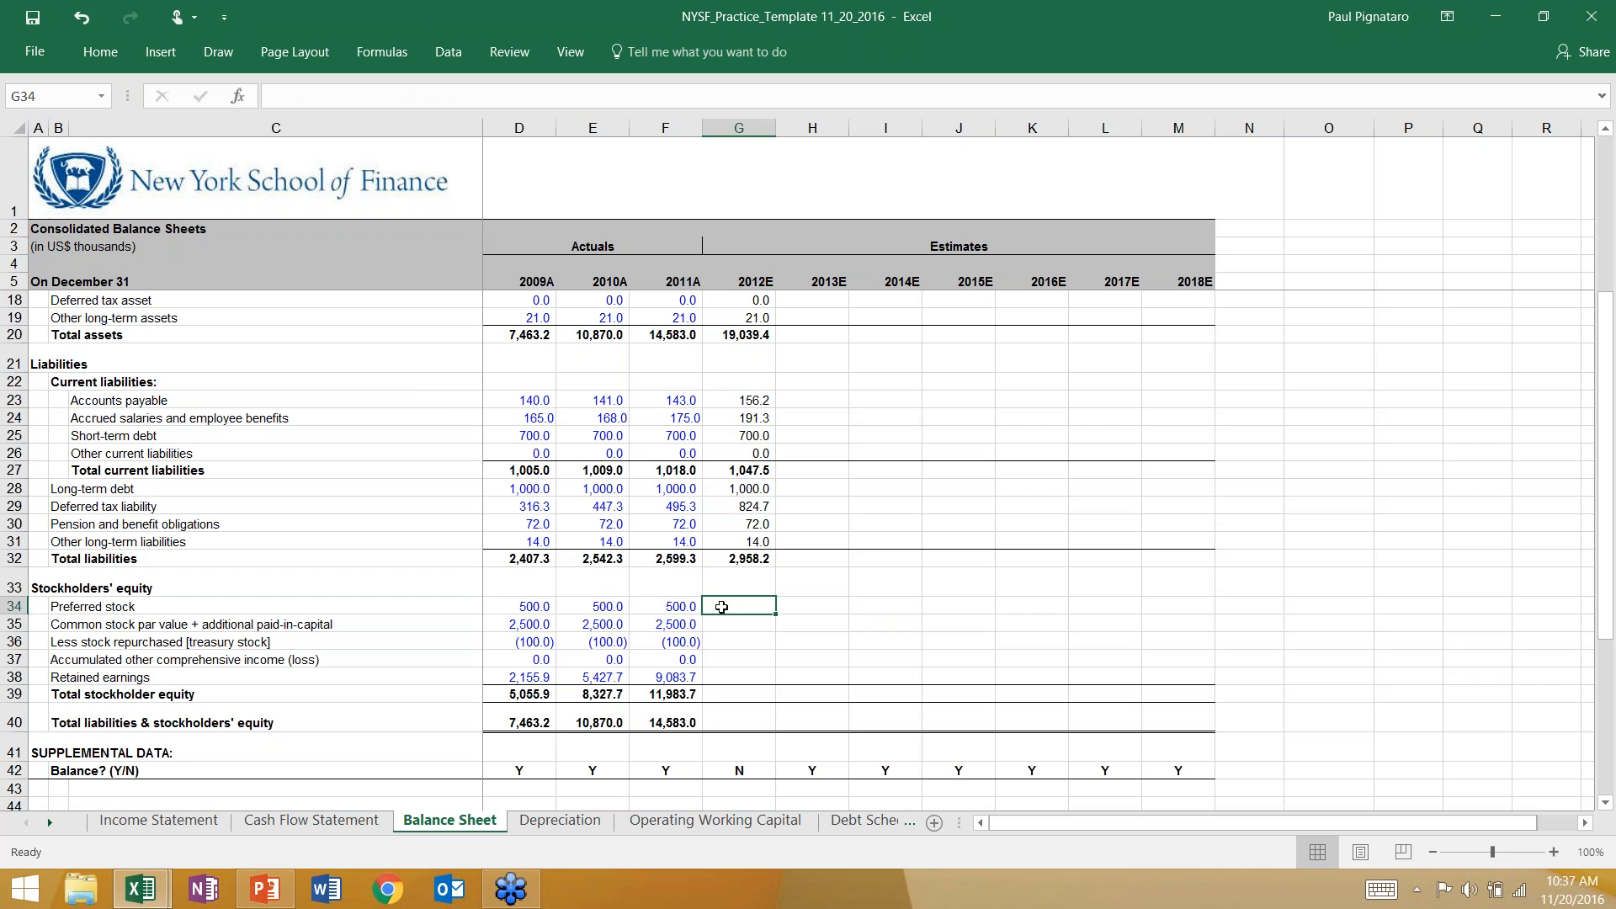
type("=")
key("Left")
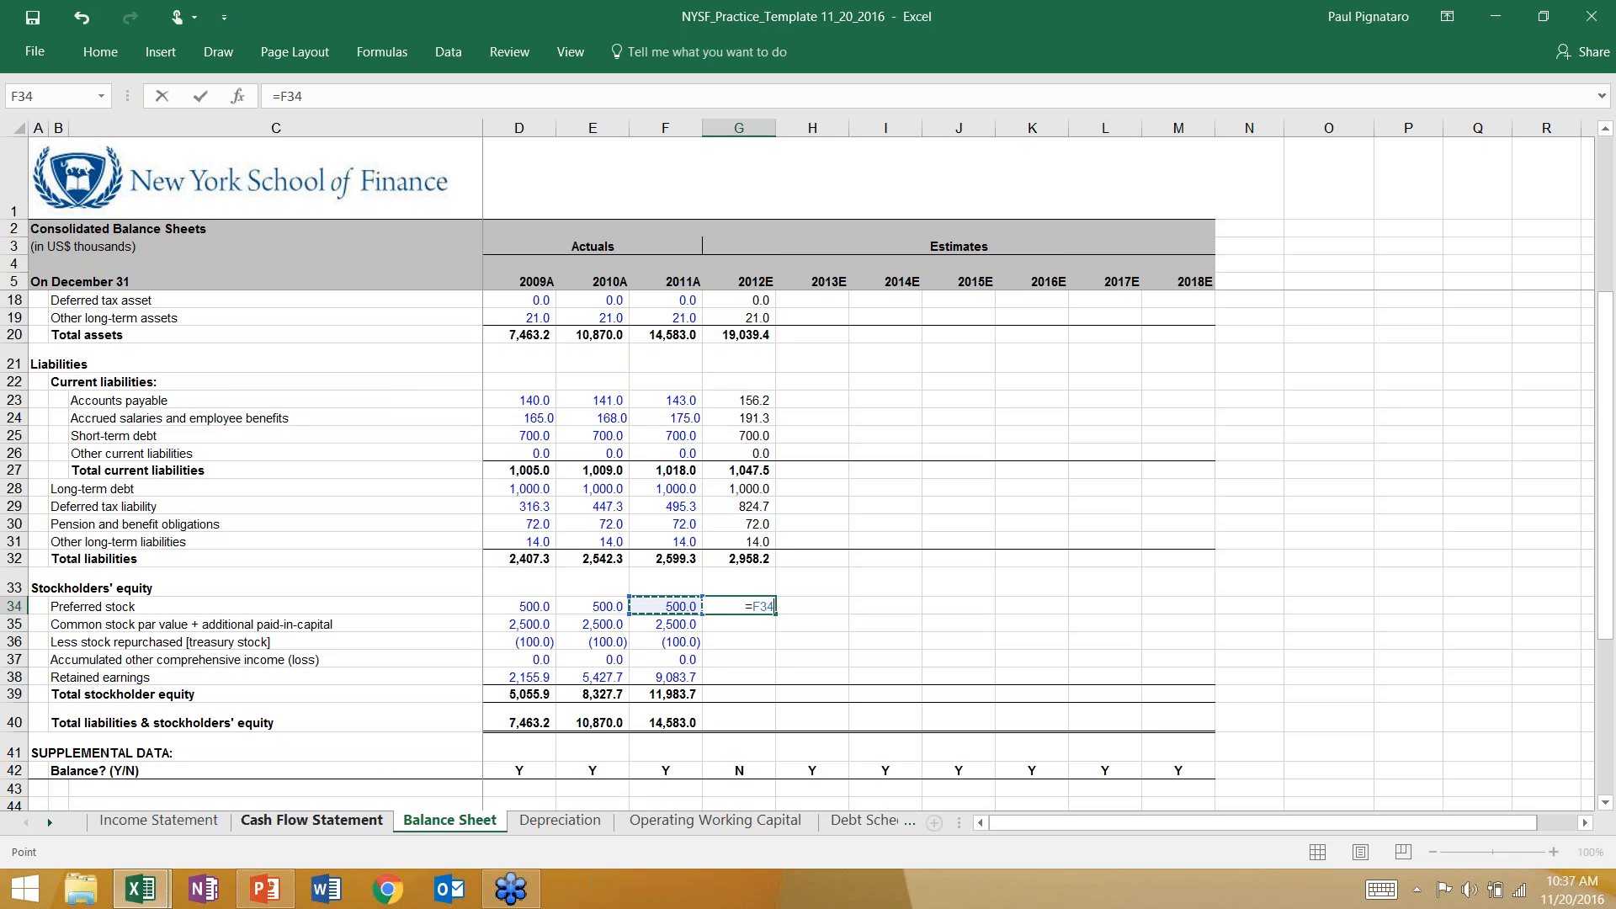
type("+")
left_click(278, 821)
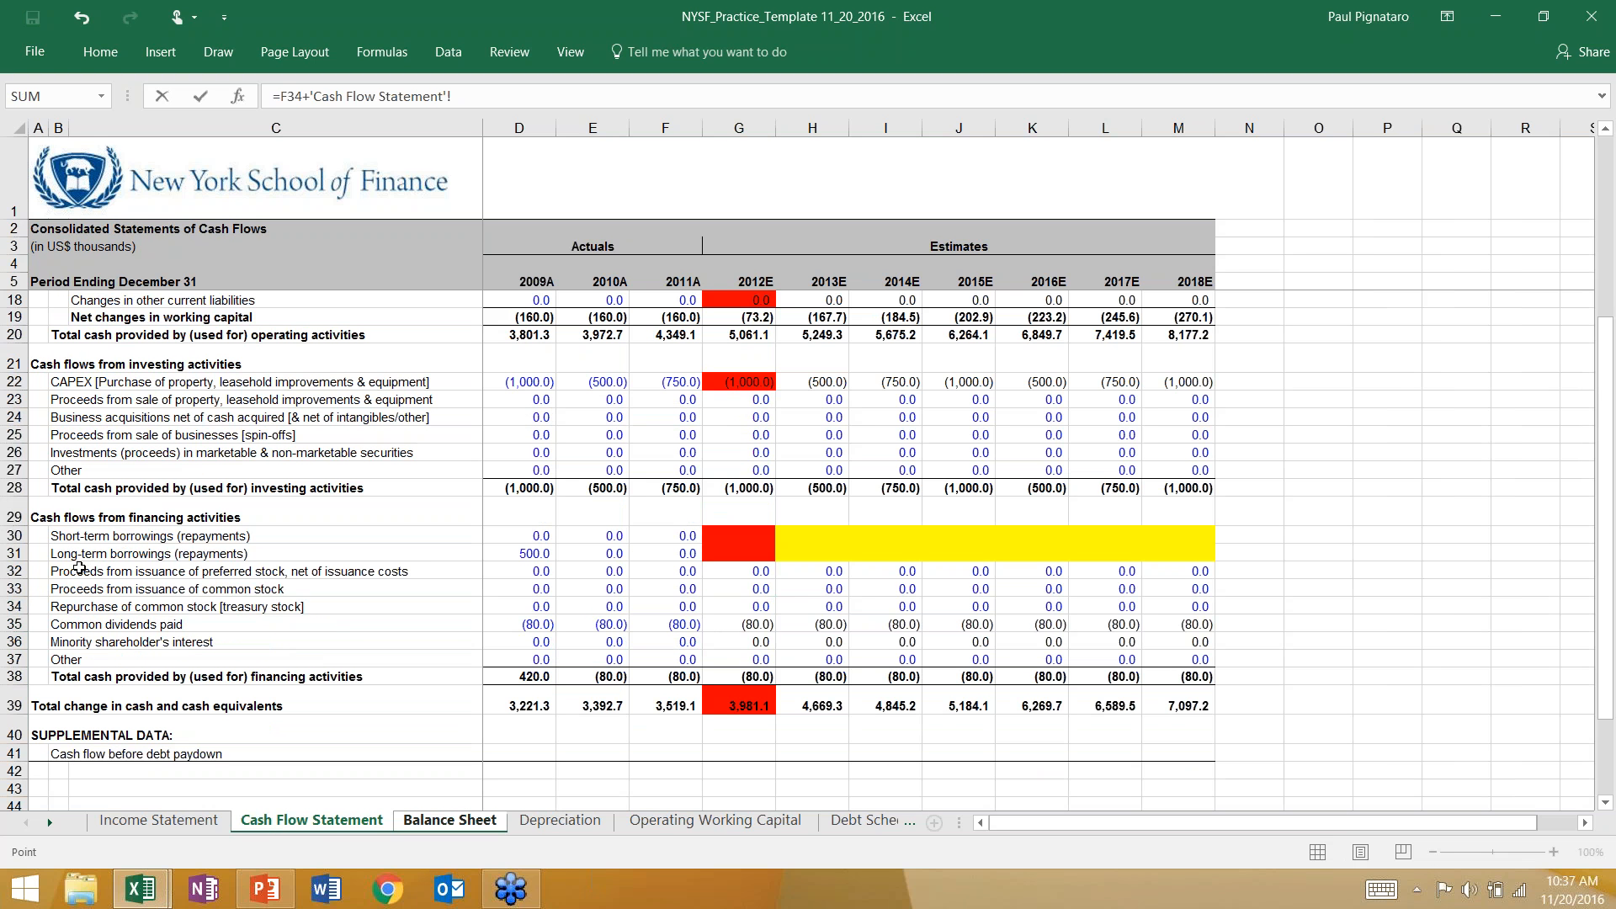
left_click(731, 569)
key("Return")
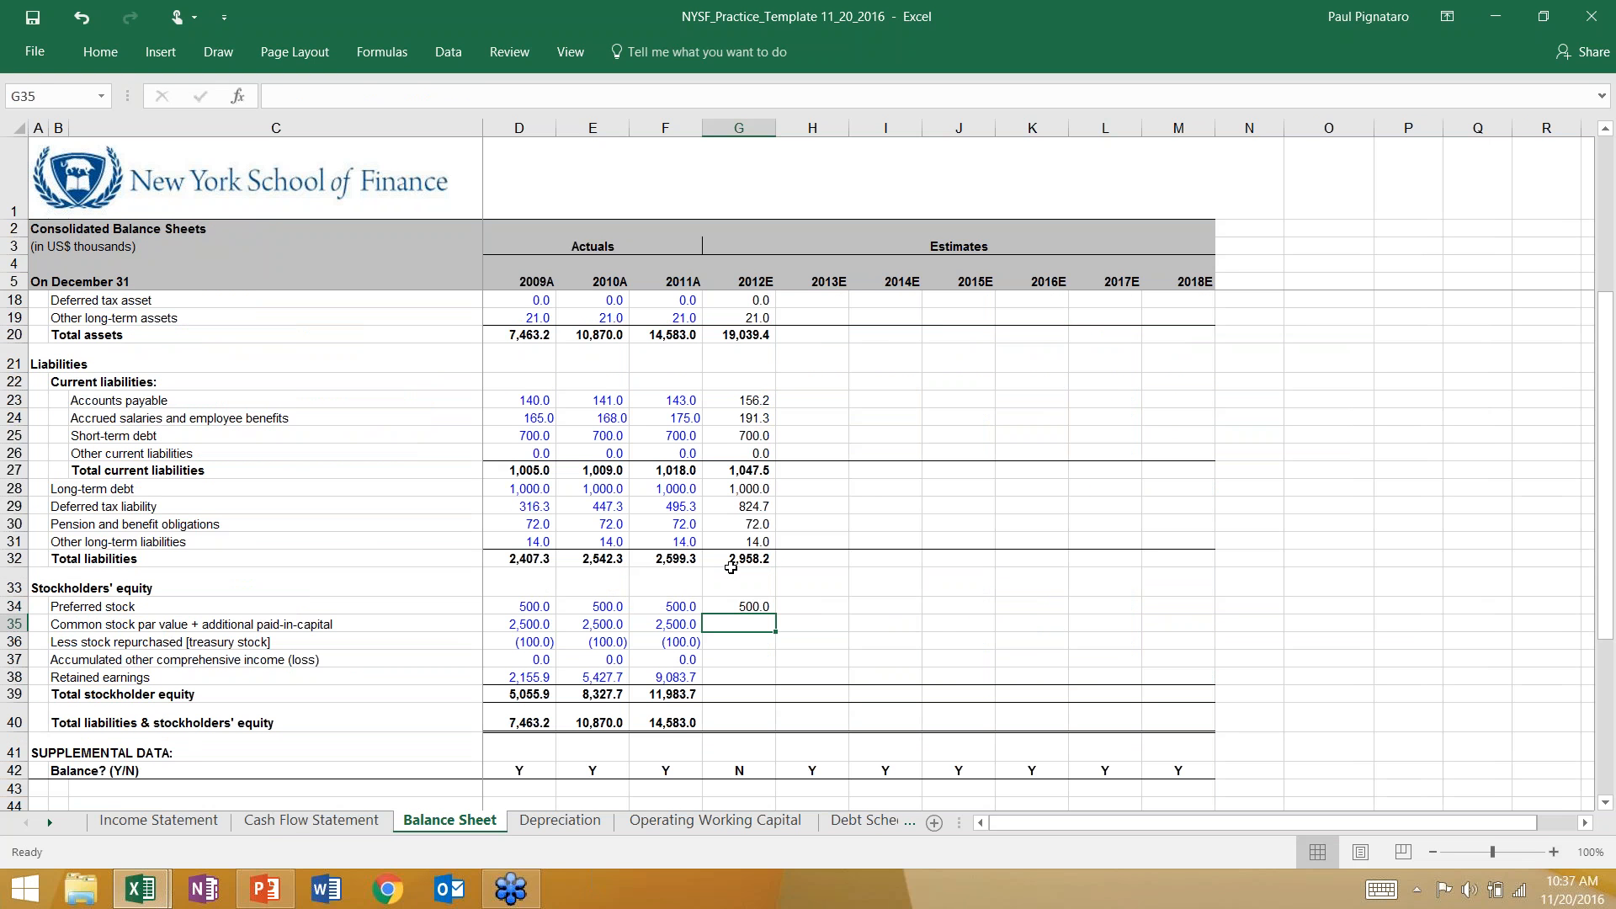
Calculate 2012E common stock and additional paid-in capital in G35 of the Balance Sheet with the formula +F35+'Cash Flow Statement'!G33.
type("+")
left_click(662, 623)
type("+")
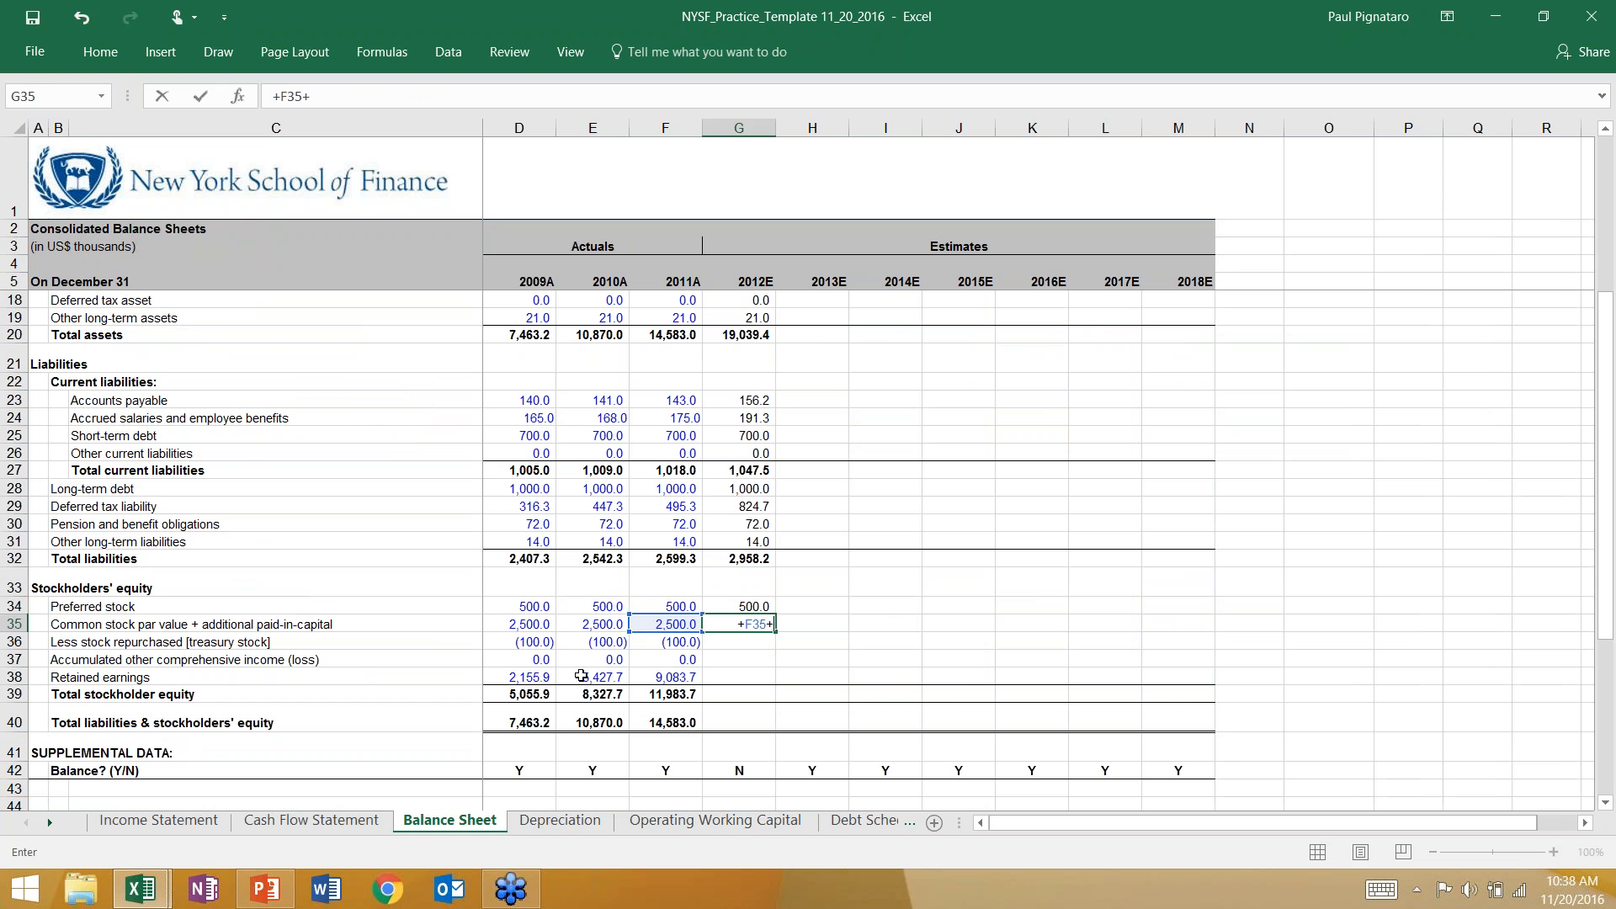
left_click(360, 821)
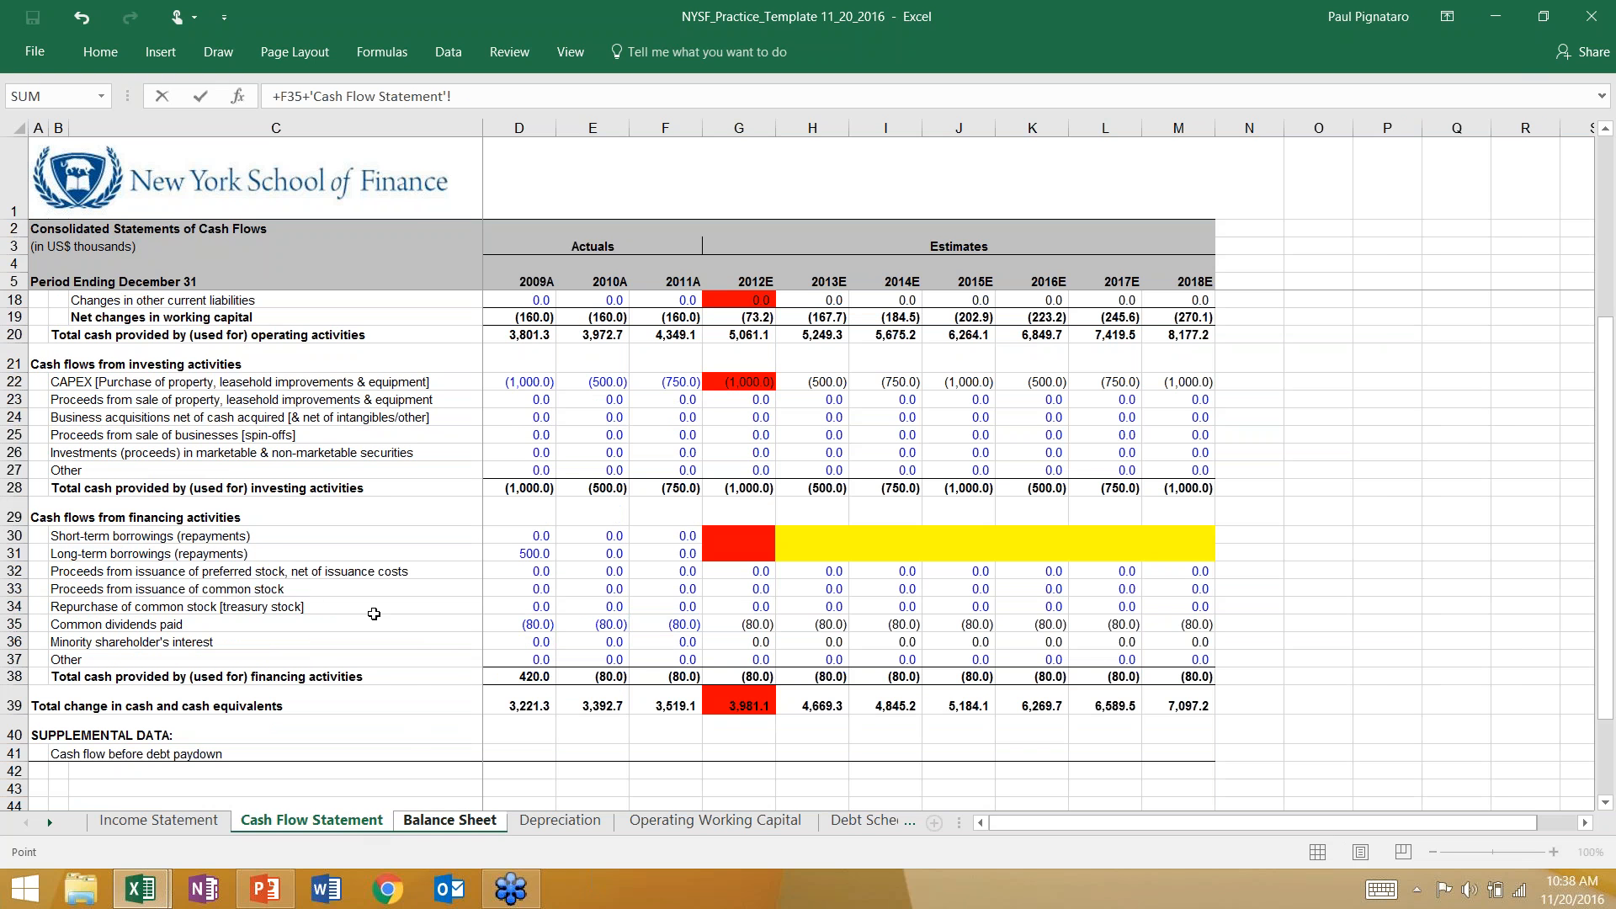
left_click(732, 590)
key("Return")
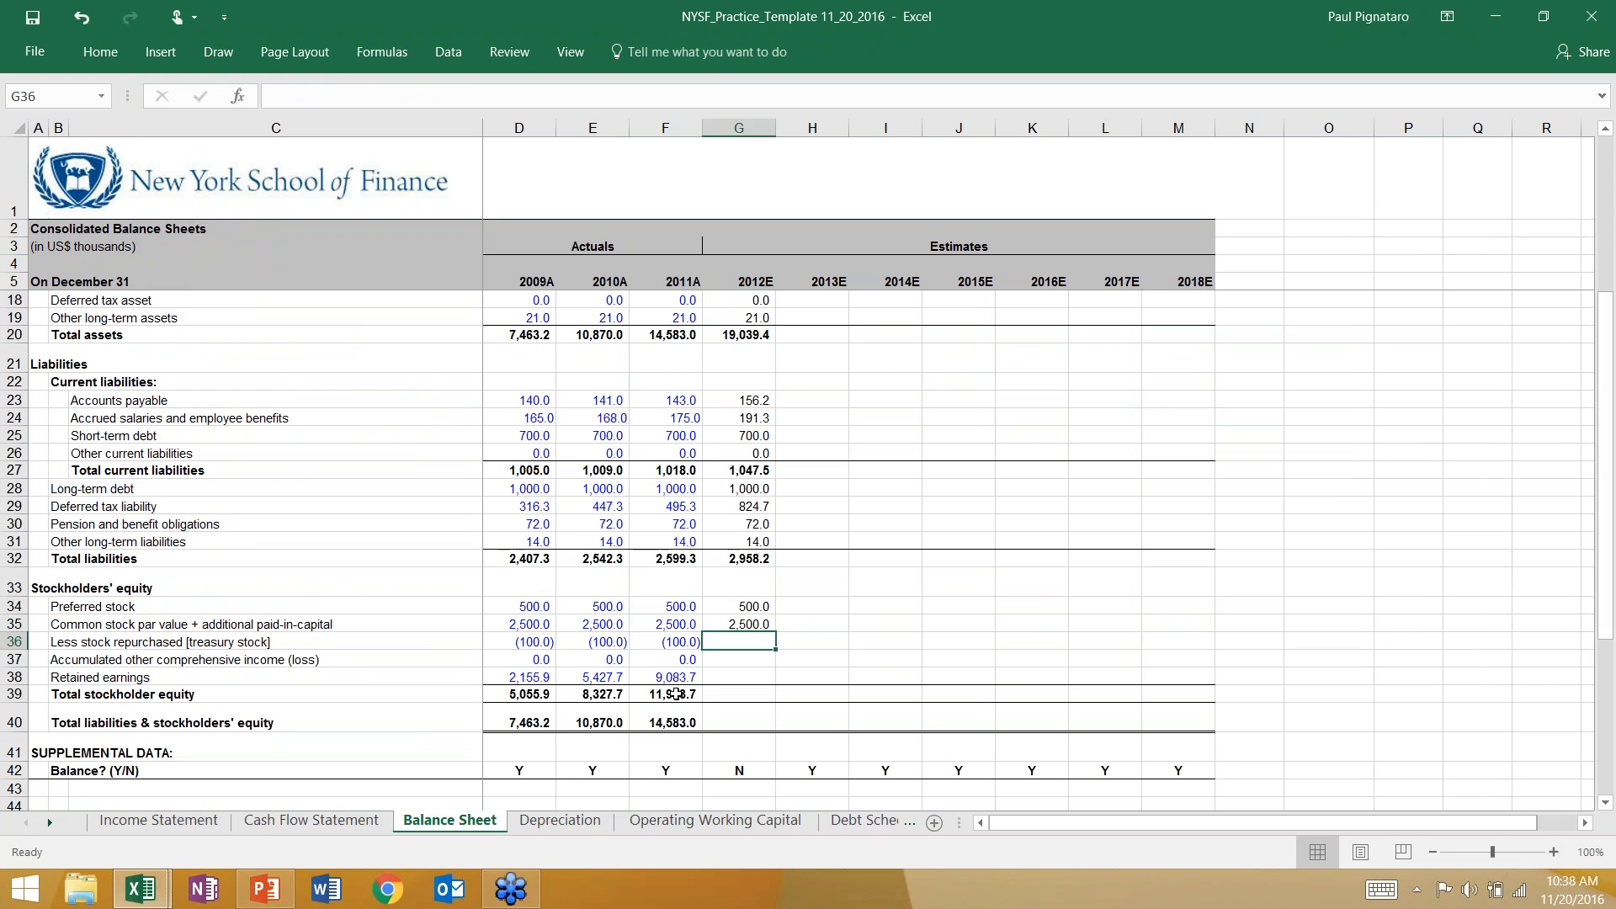
Calculate 2012E treasury stock in G36 of the Balance Sheet with the formula +F36+'Cash Flow Statement'!G34.
type("+")
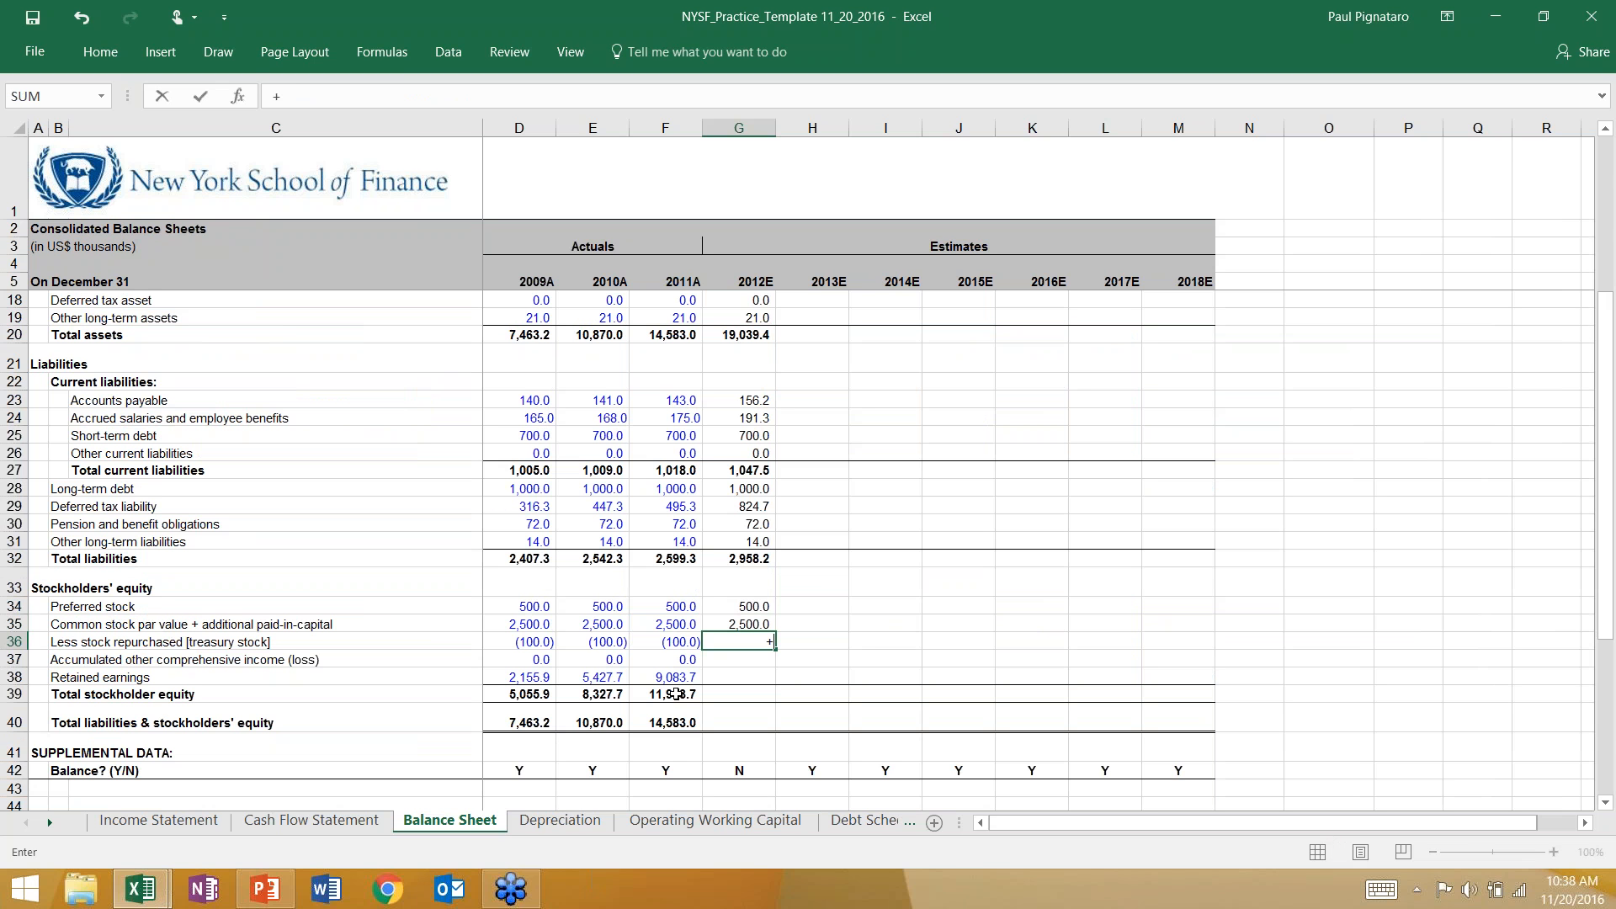
key("Left")
type("+")
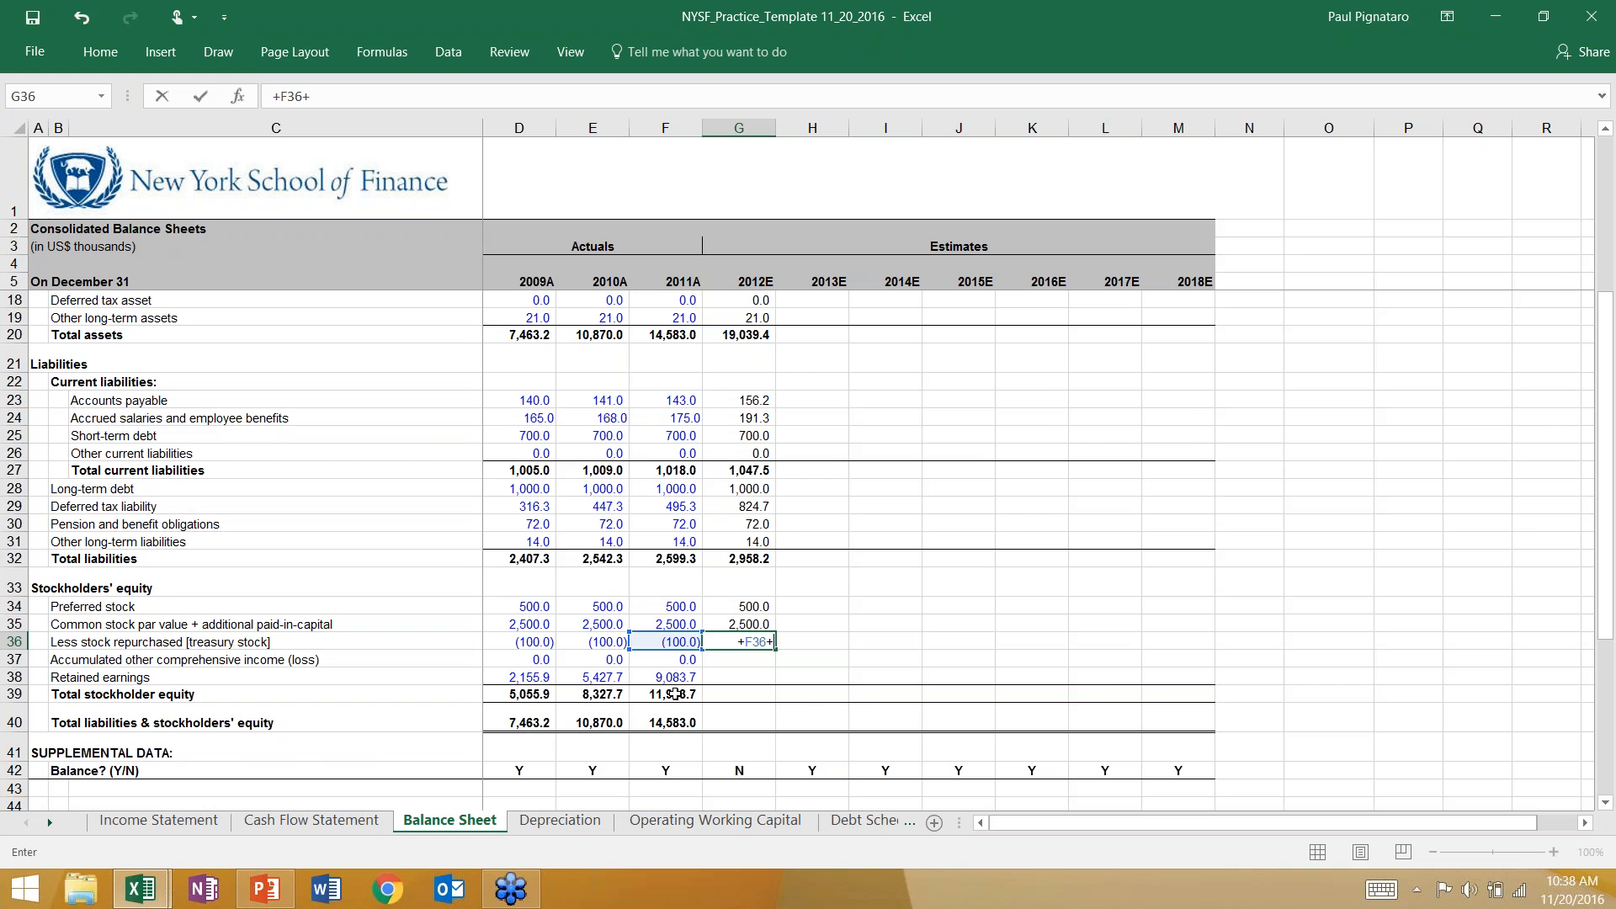
left_click(315, 820)
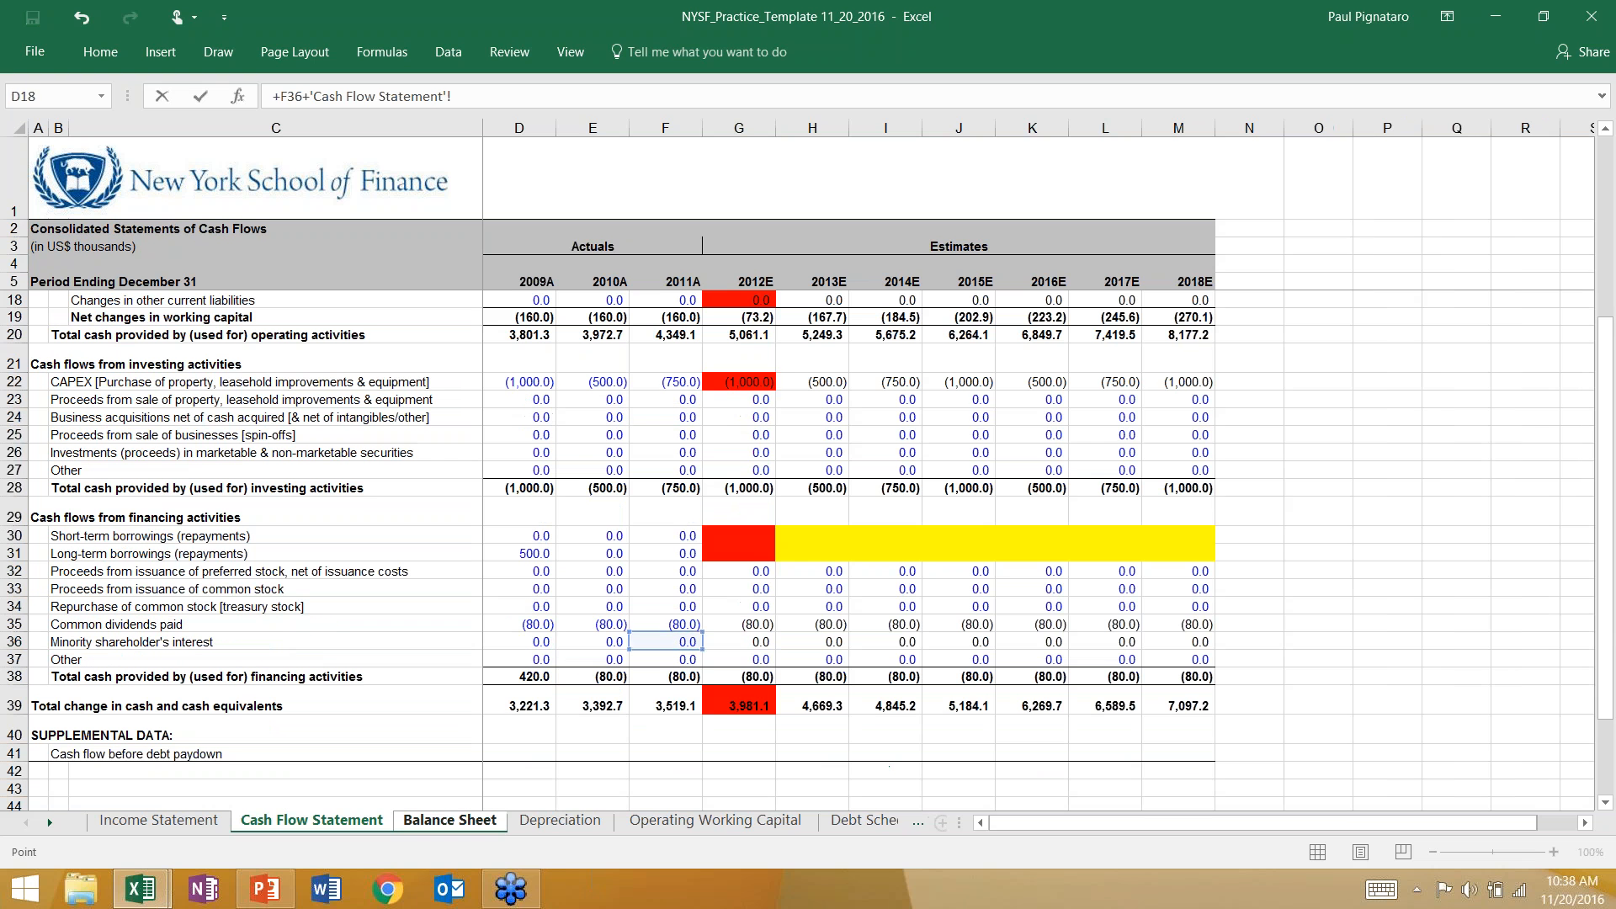
left_click(730, 606)
key("Return")
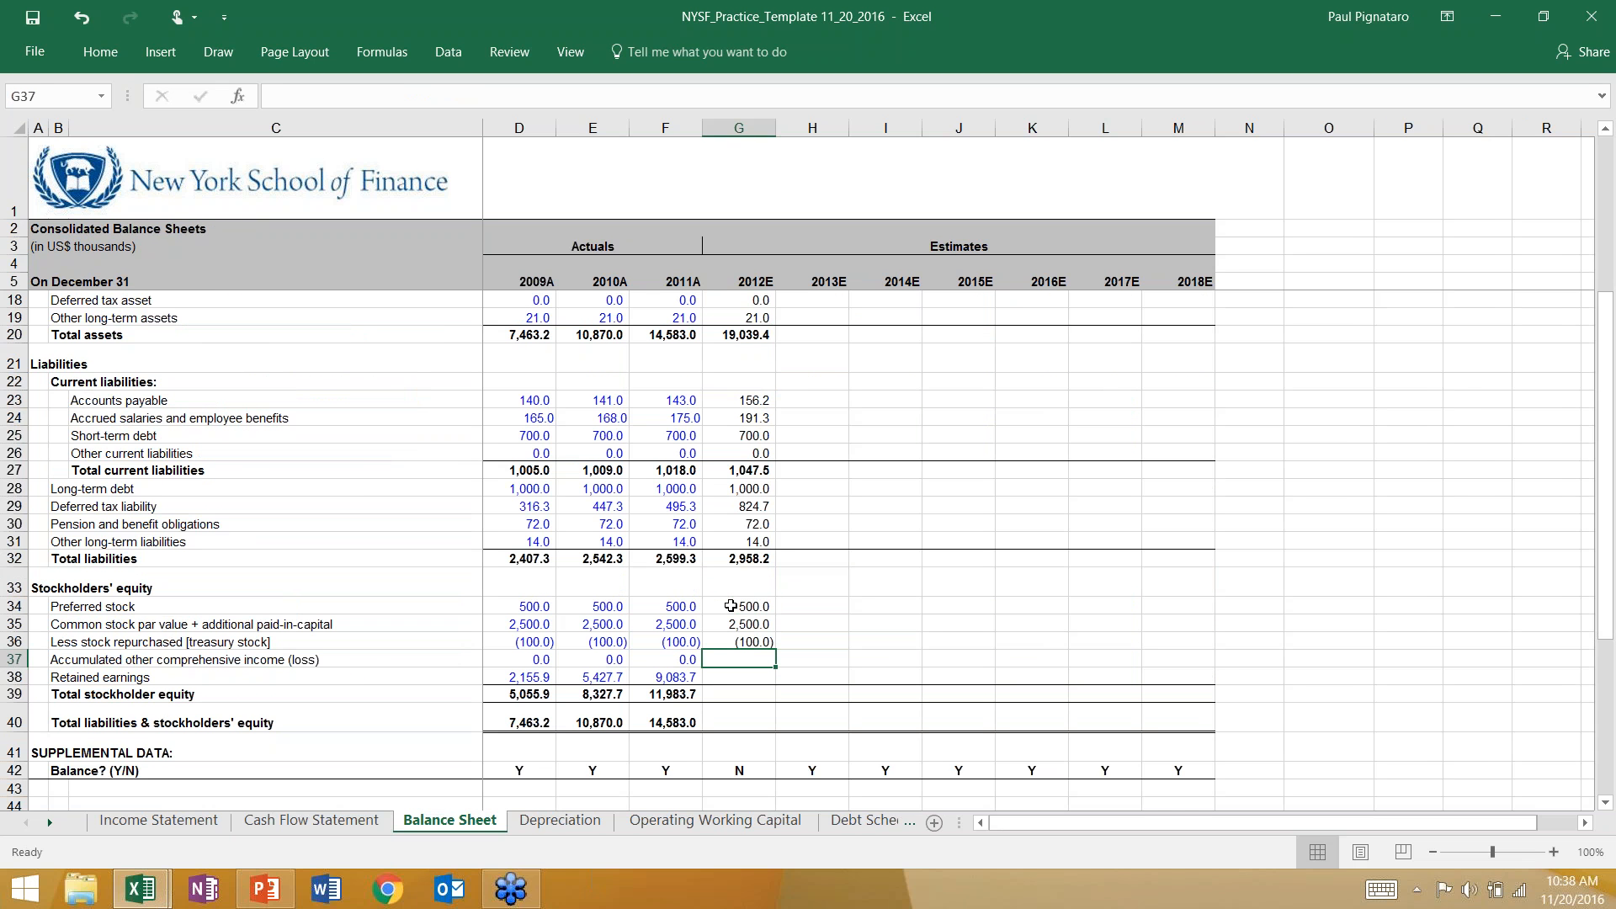
Carry forward 2012E accumulated other comprehensive income in G37 of the Balance Sheet with the formula +F37.
type("+")
key("Left")
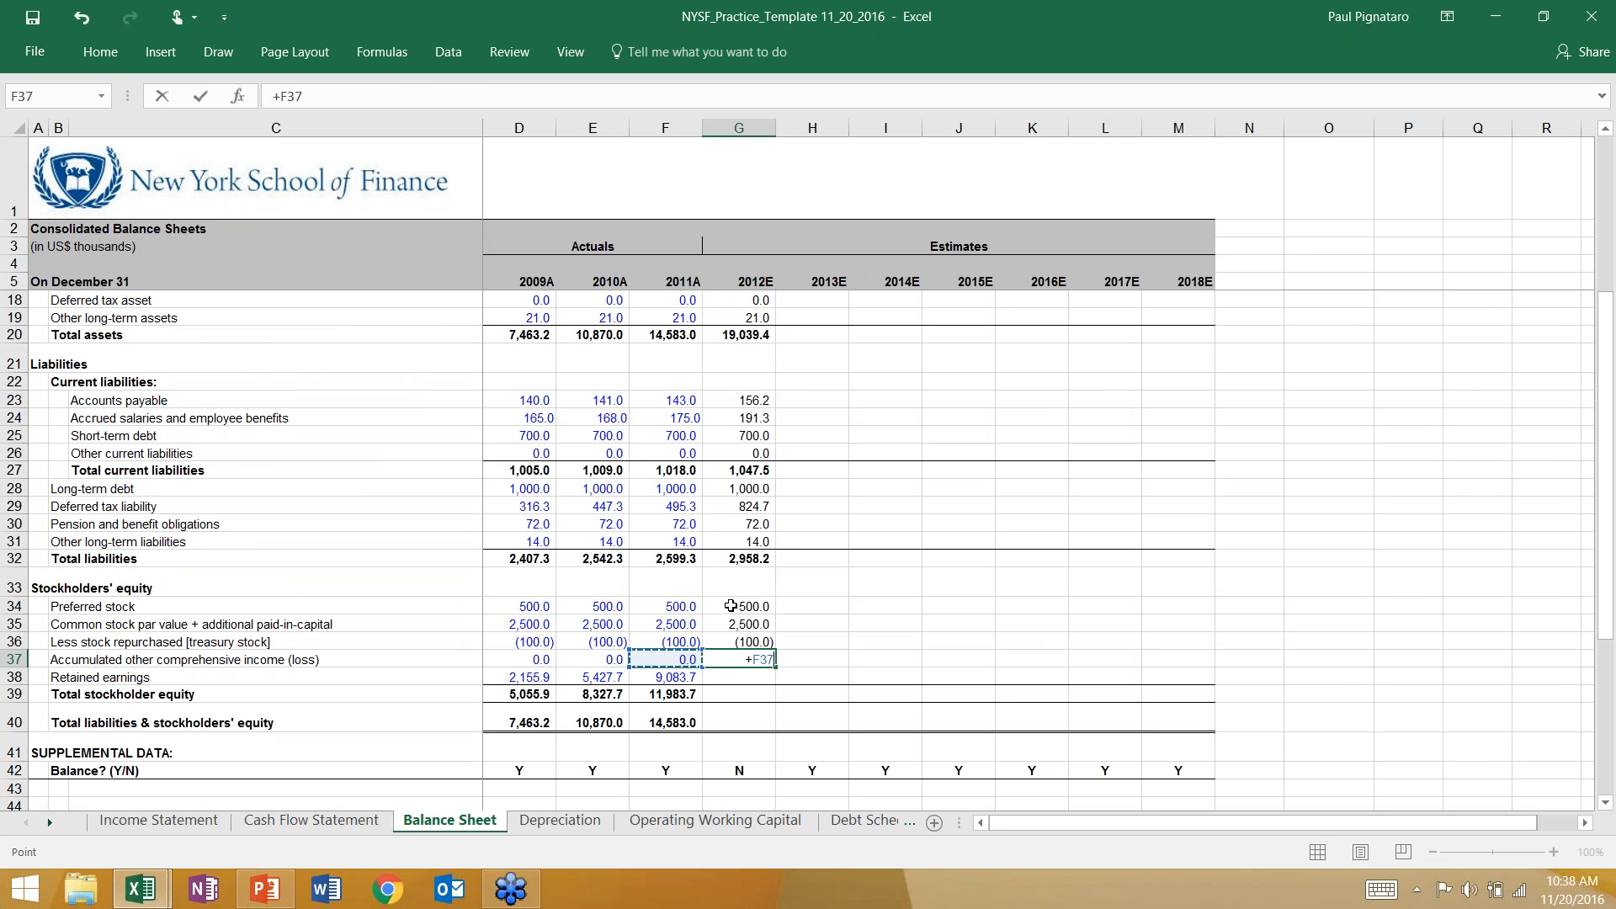
key("Return")
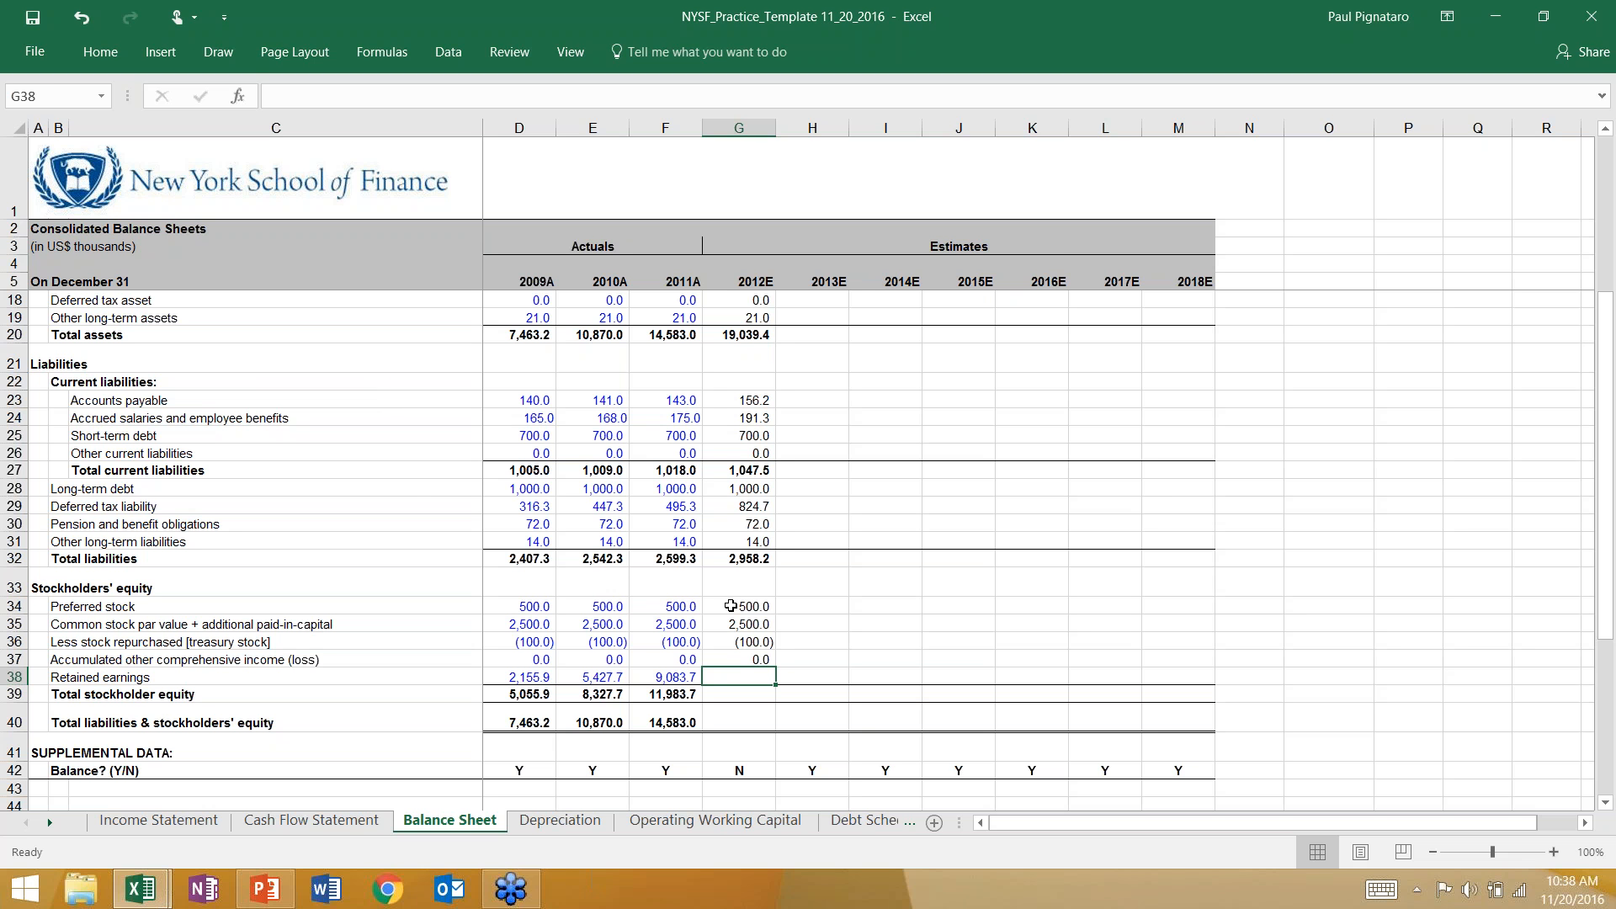
Calculate 2012E retained earnings in G38 of the Balance Sheet with +F38+'Cash Flow Statement'!G7+'Cash Flow Statement'!G35+'Cash Flow Statement'!G36.
type("+")
key("Left")
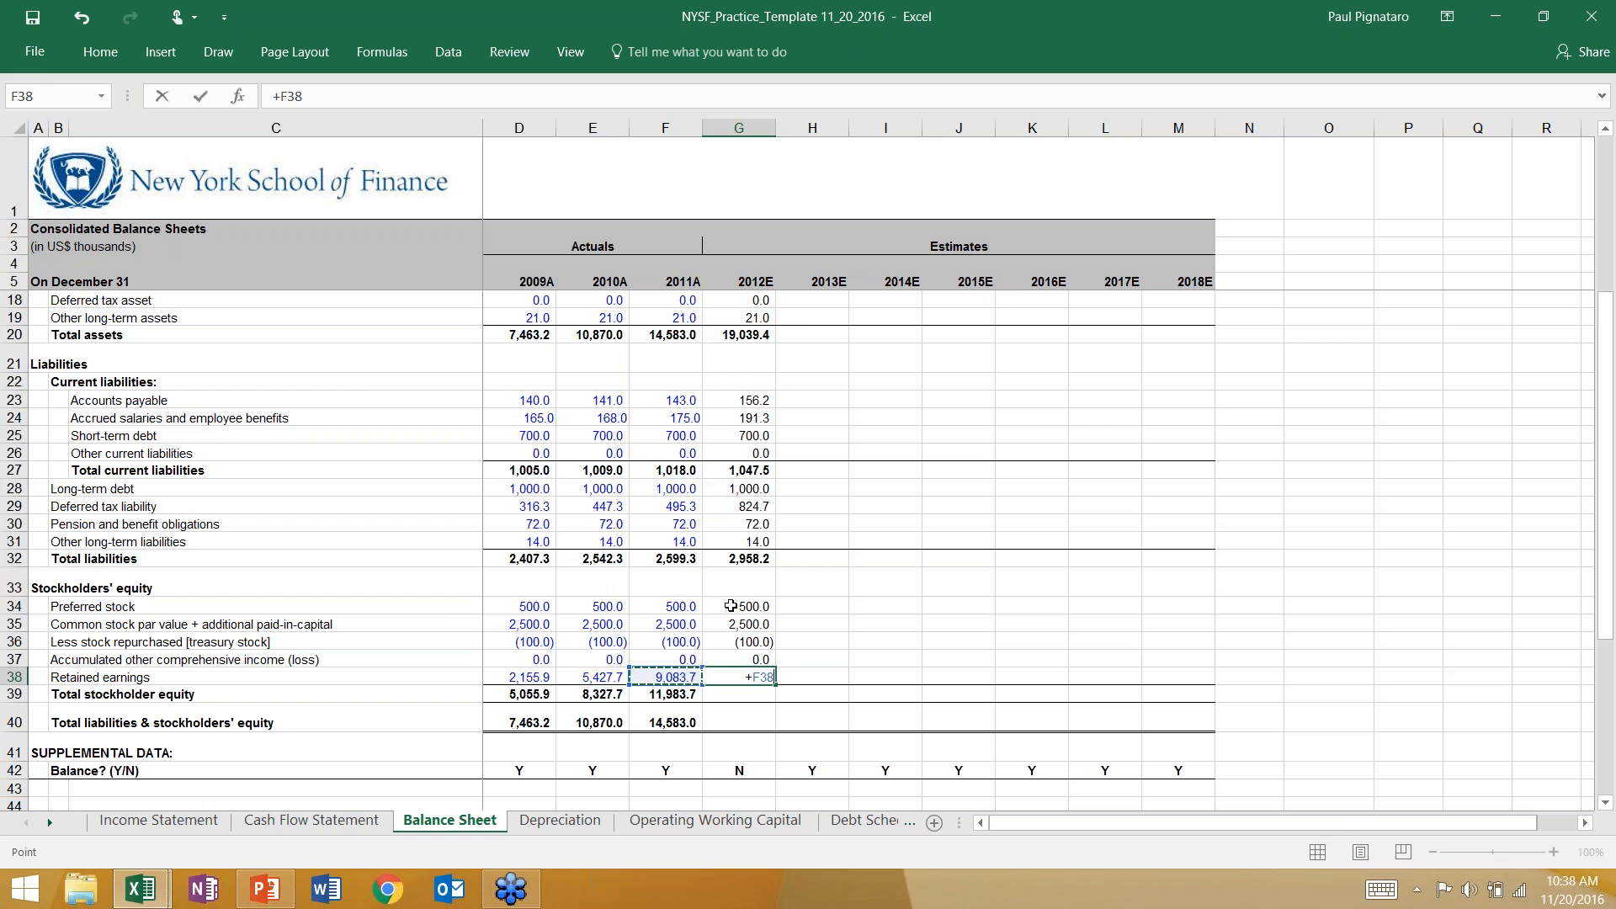
type("+")
left_click(287, 823)
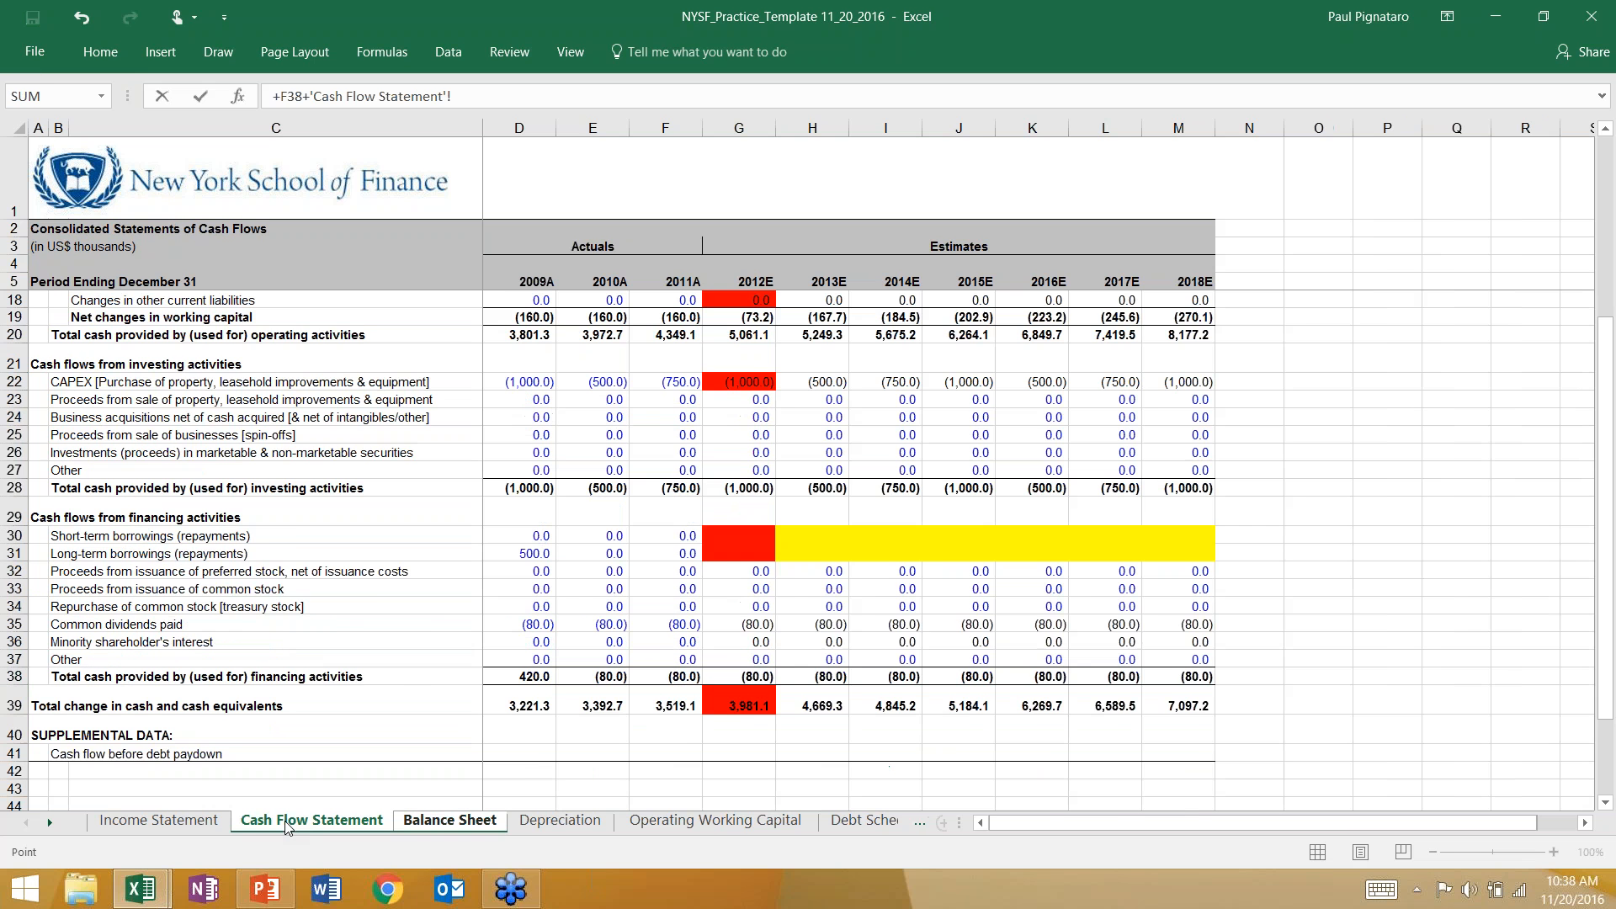
scroll(524, 659, "up", 4)
left_click(733, 330)
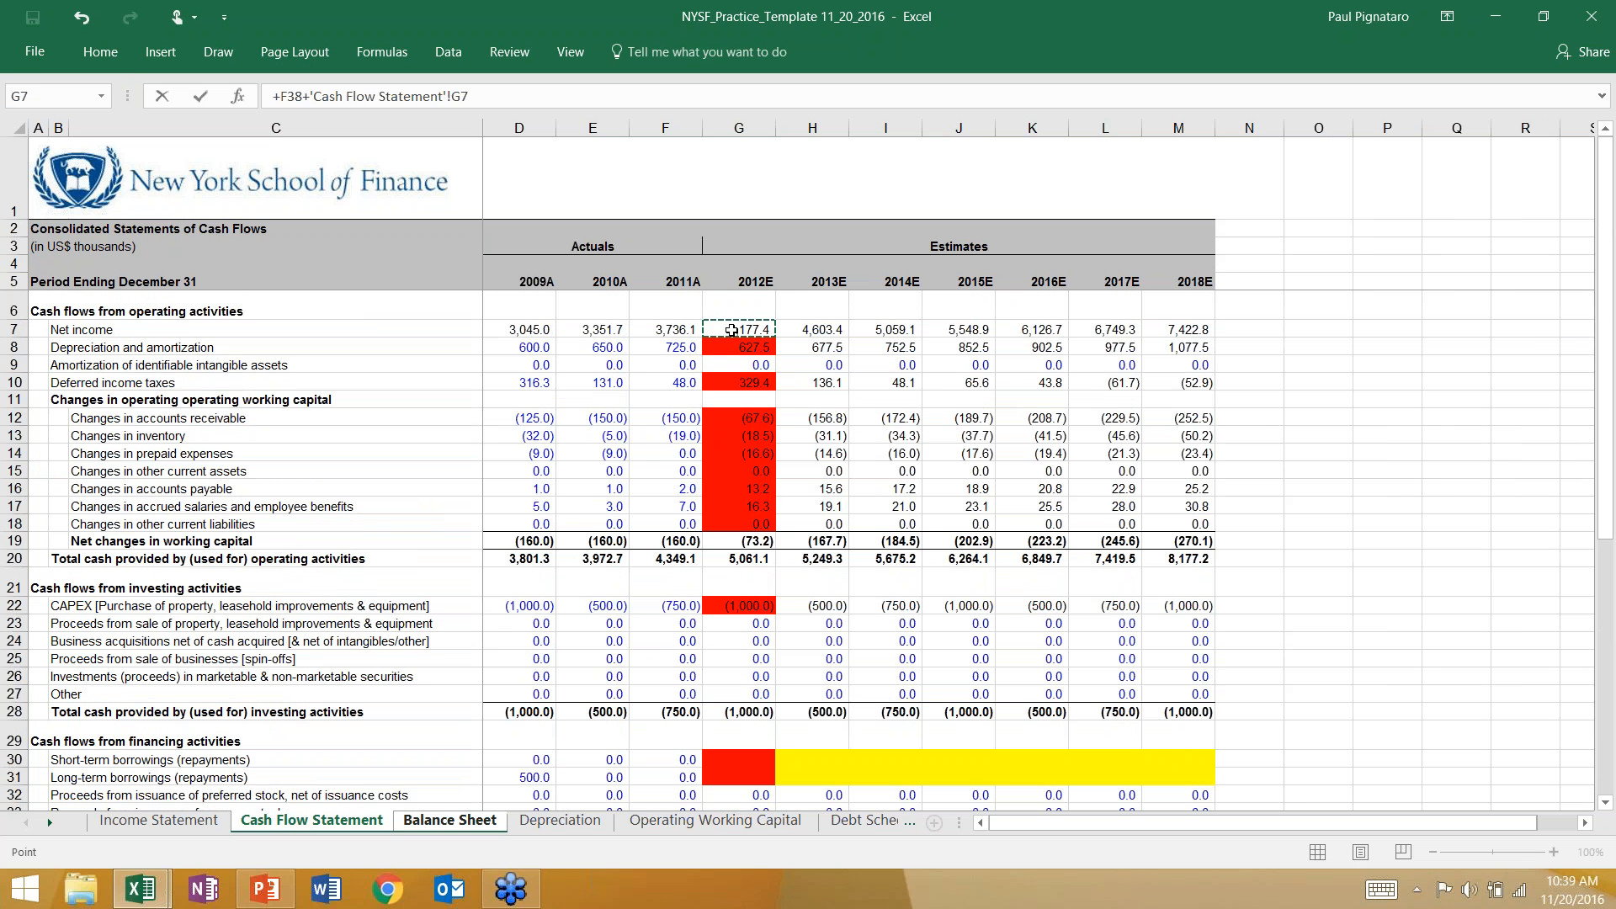
type("+")
scroll(731, 559, "down", 4)
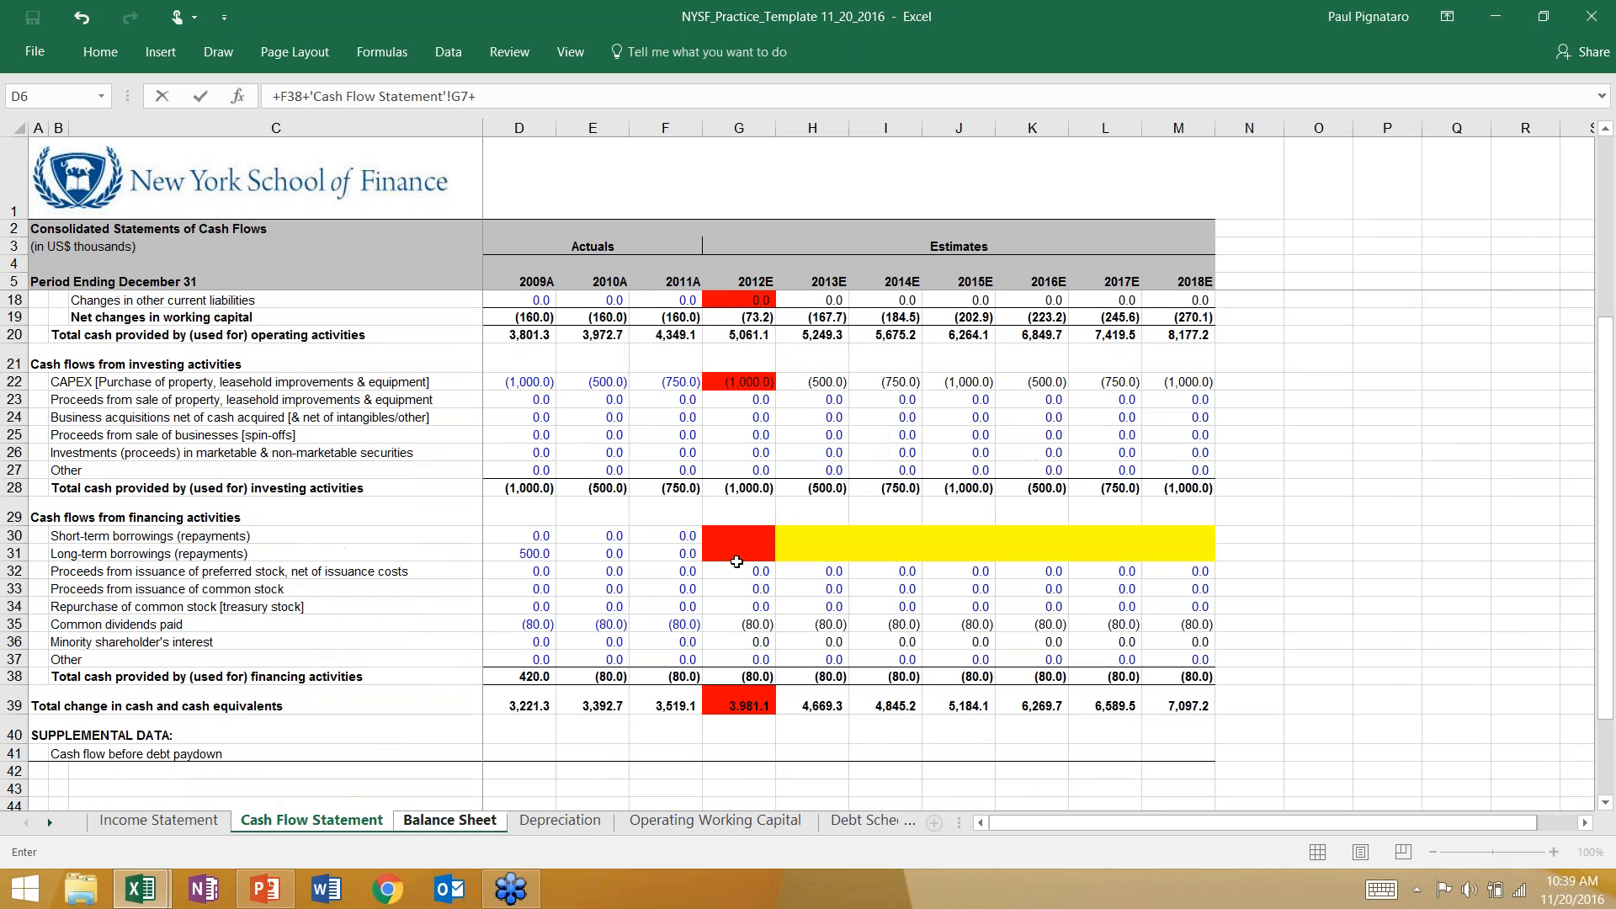
left_click(744, 628)
type("+")
left_click(735, 641)
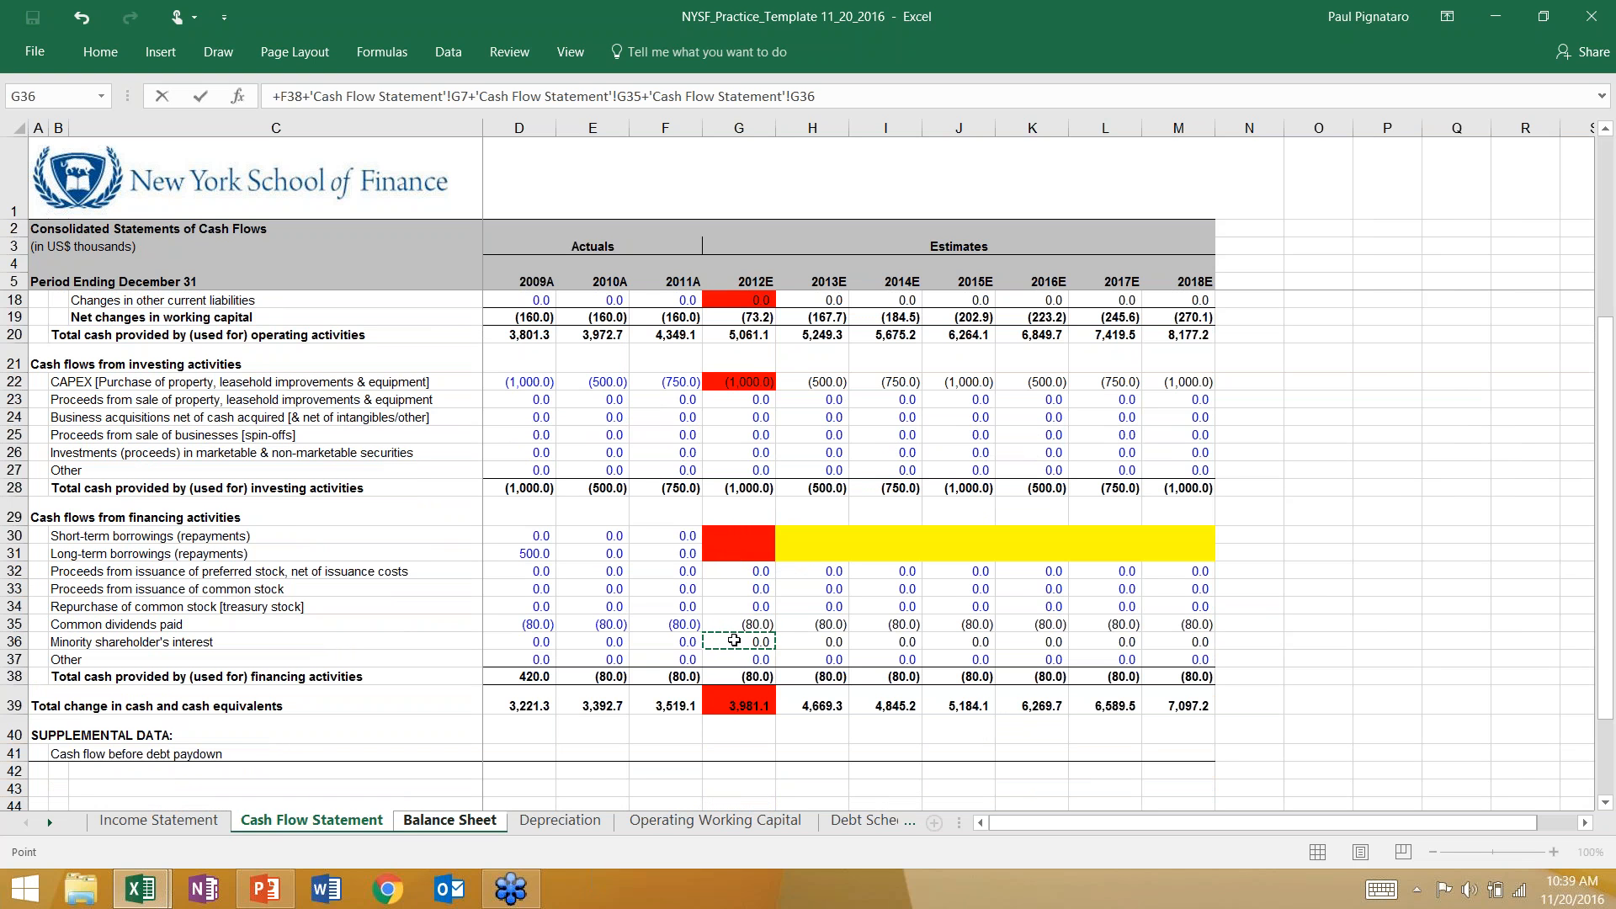
key("Return")
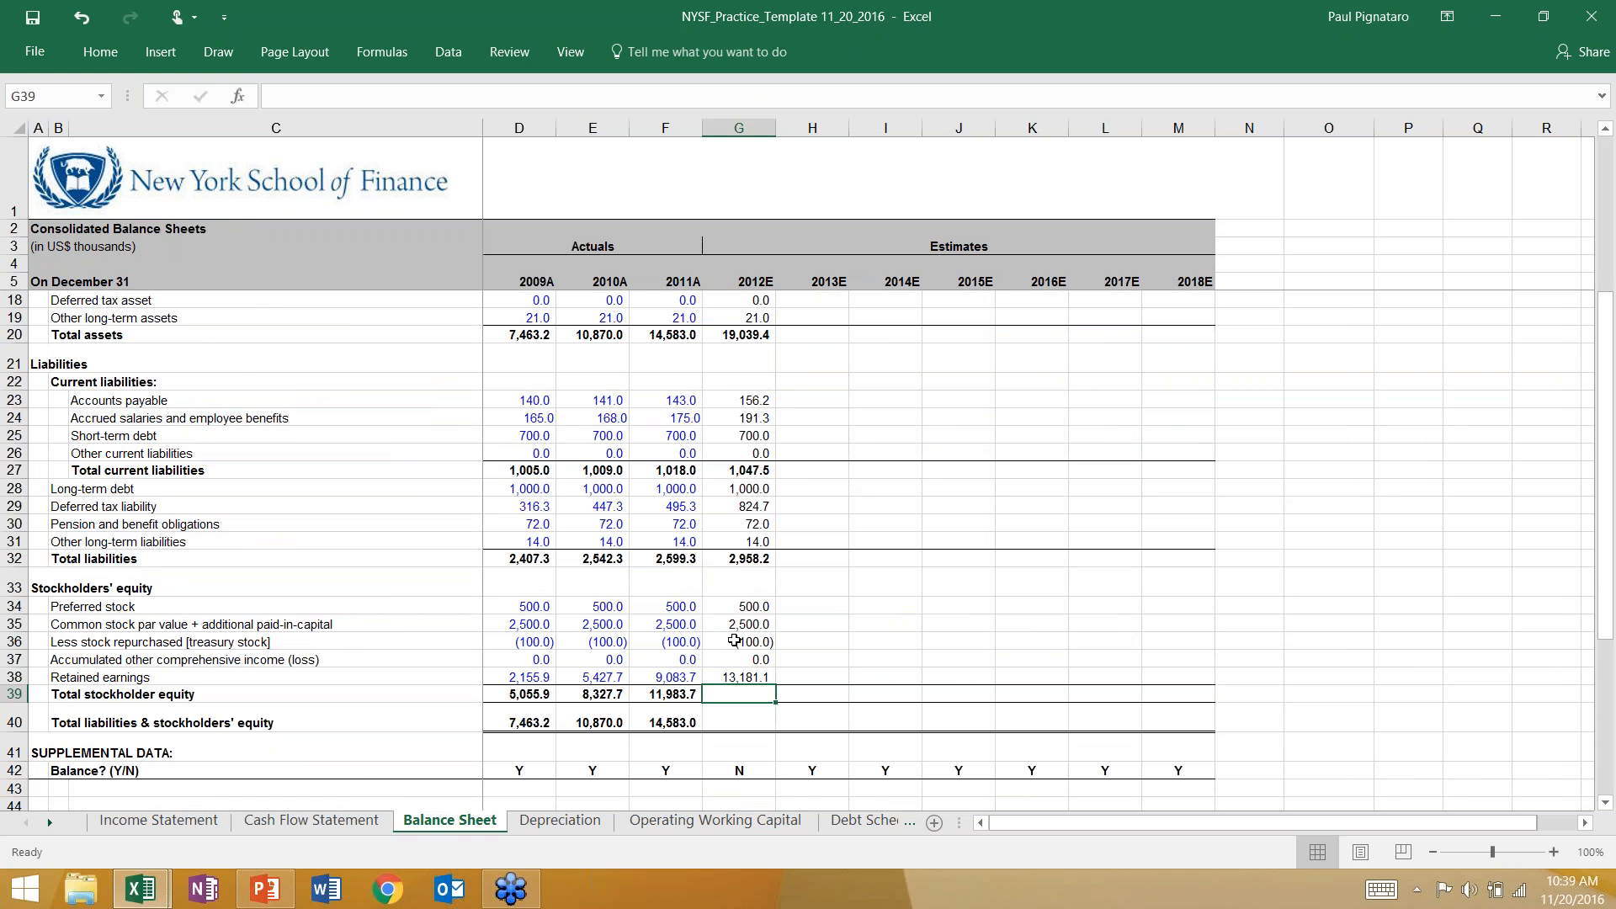
Fill the 2012E common dividends (G35), minority interest (G36) and net income (G7) cells red on the Cash Flow Statement.
left_click(311, 821)
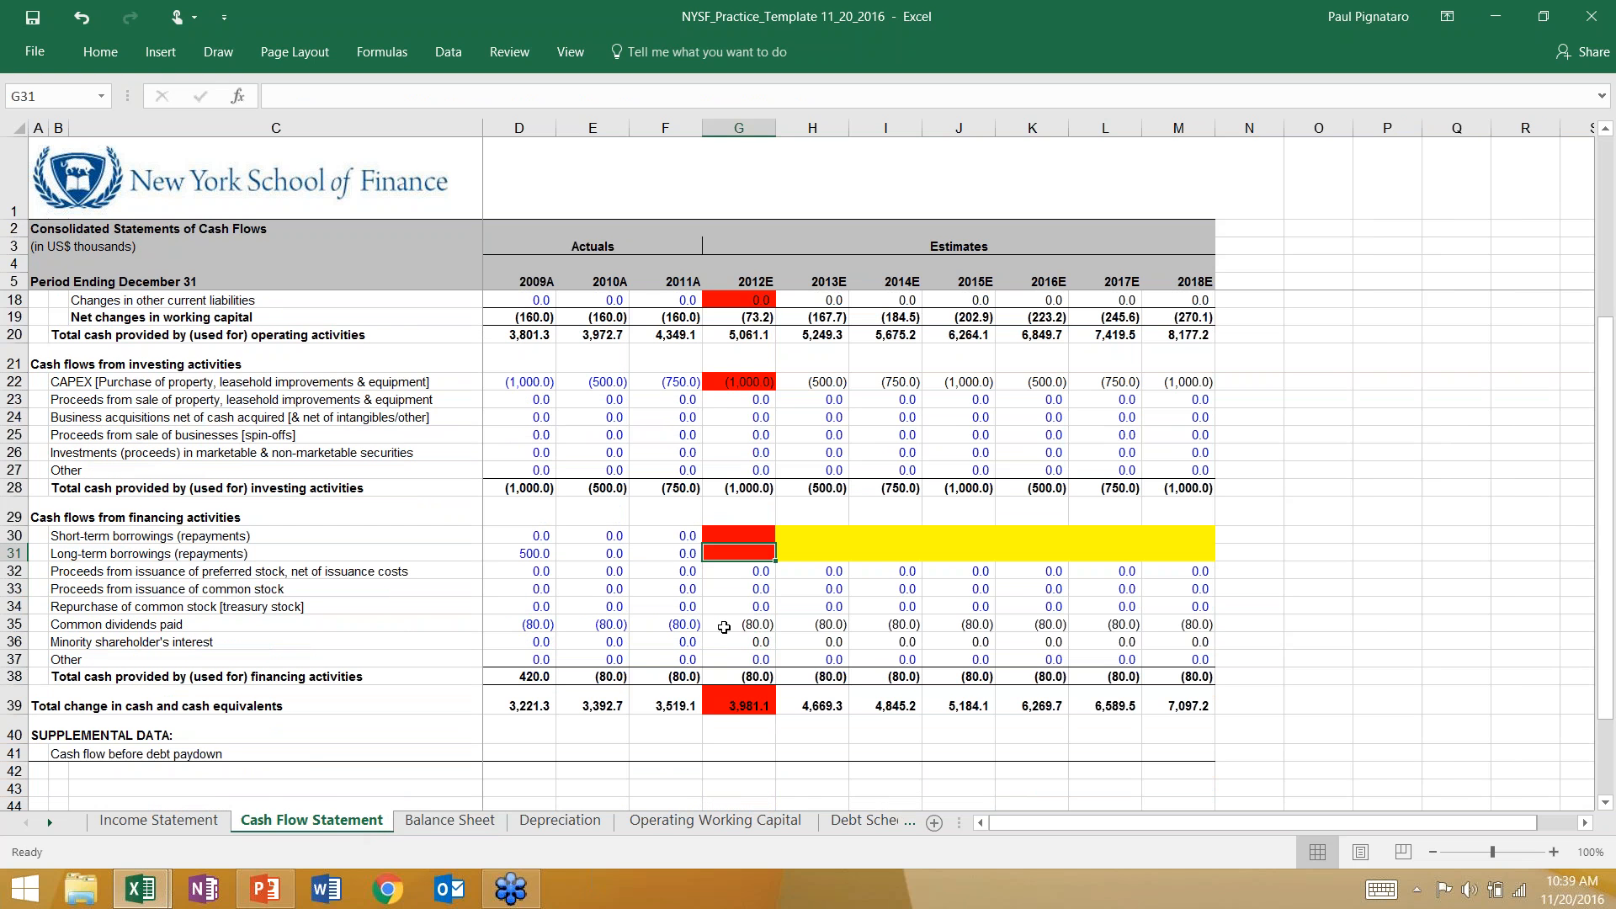
left_click(724, 624)
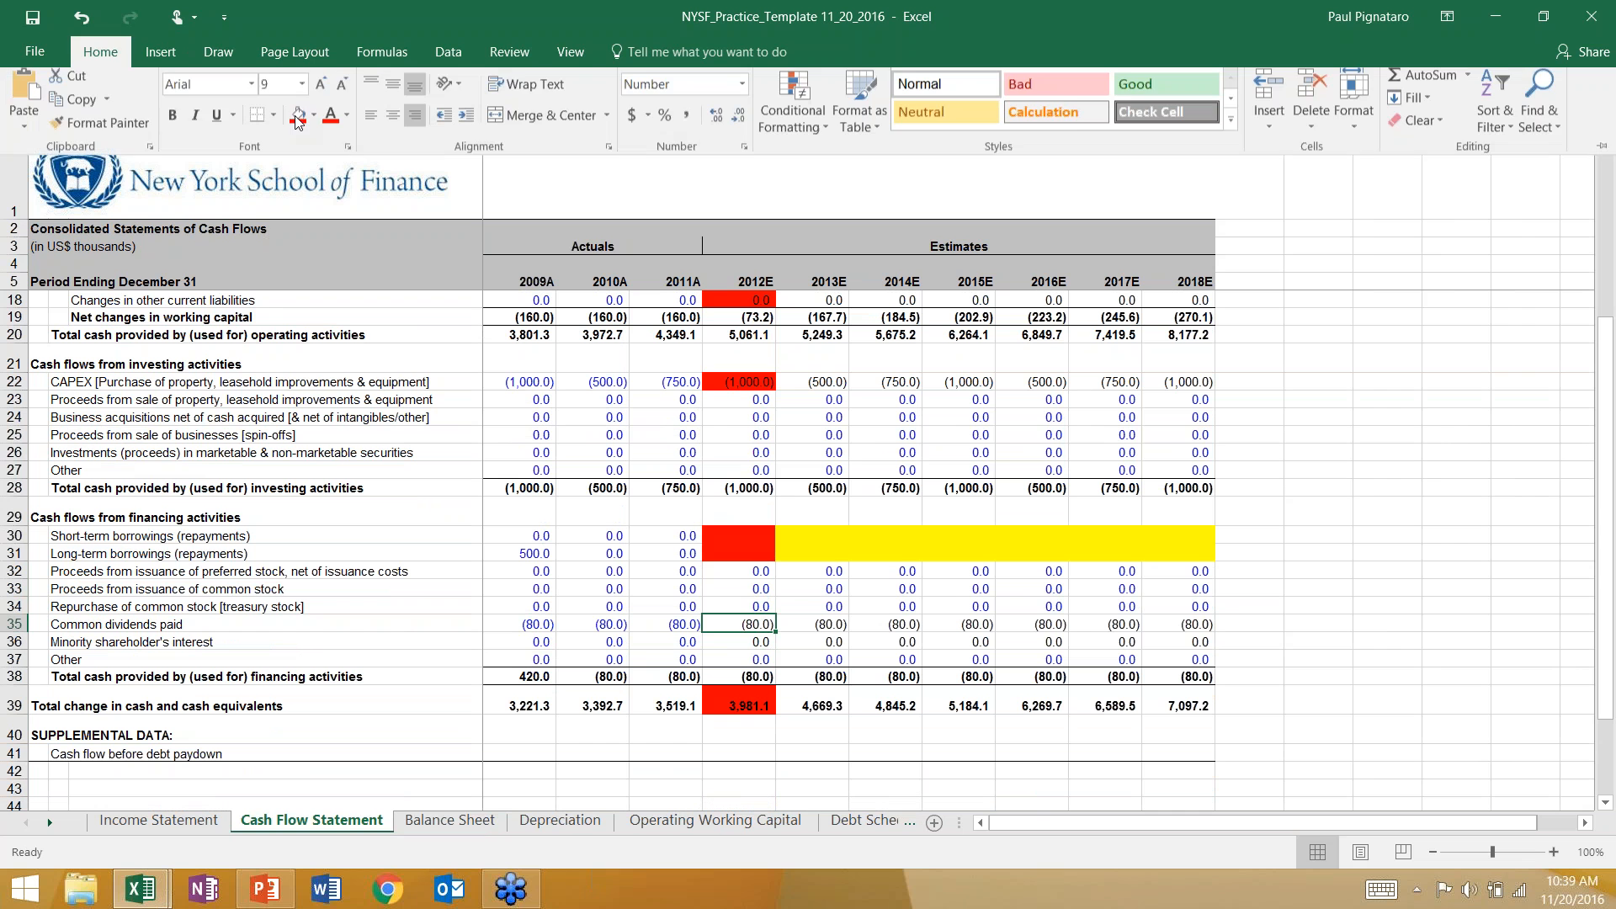
left_click(295, 120)
left_click(731, 654)
left_click(730, 644)
scroll(732, 649, "up", 4)
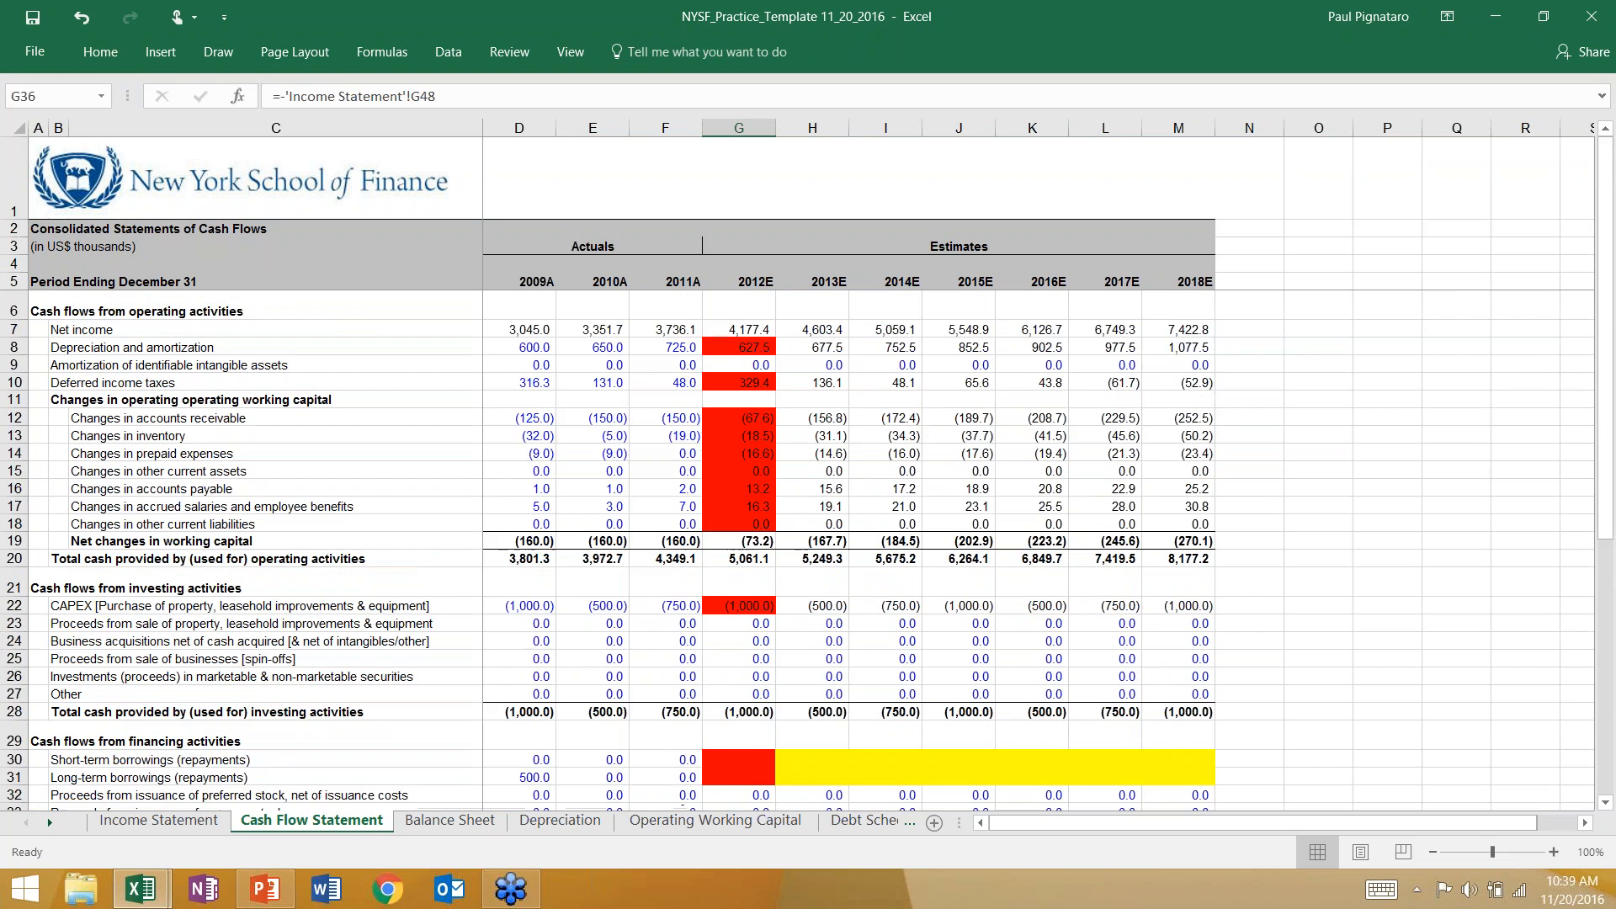
left_click(727, 333)
key("F4")
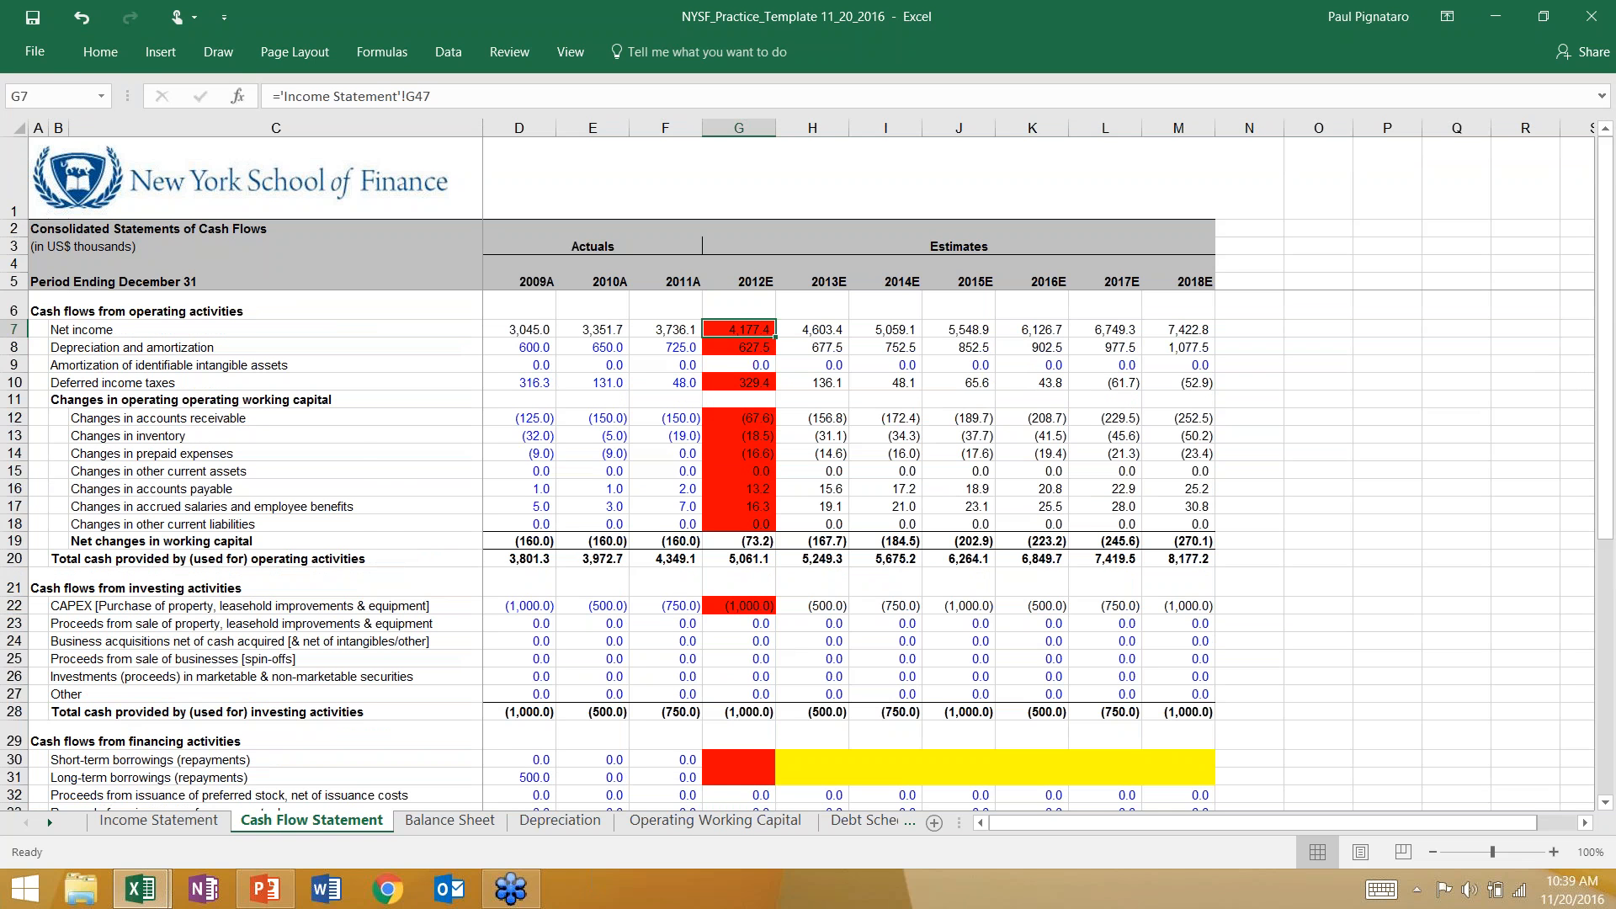
Fill the 2012E preferred stock issuance, common stock issuance and stock repurchase cells (G32:G34) red on the Cash Flow Statement.
left_click(711, 415)
scroll(686, 590, "down", 3)
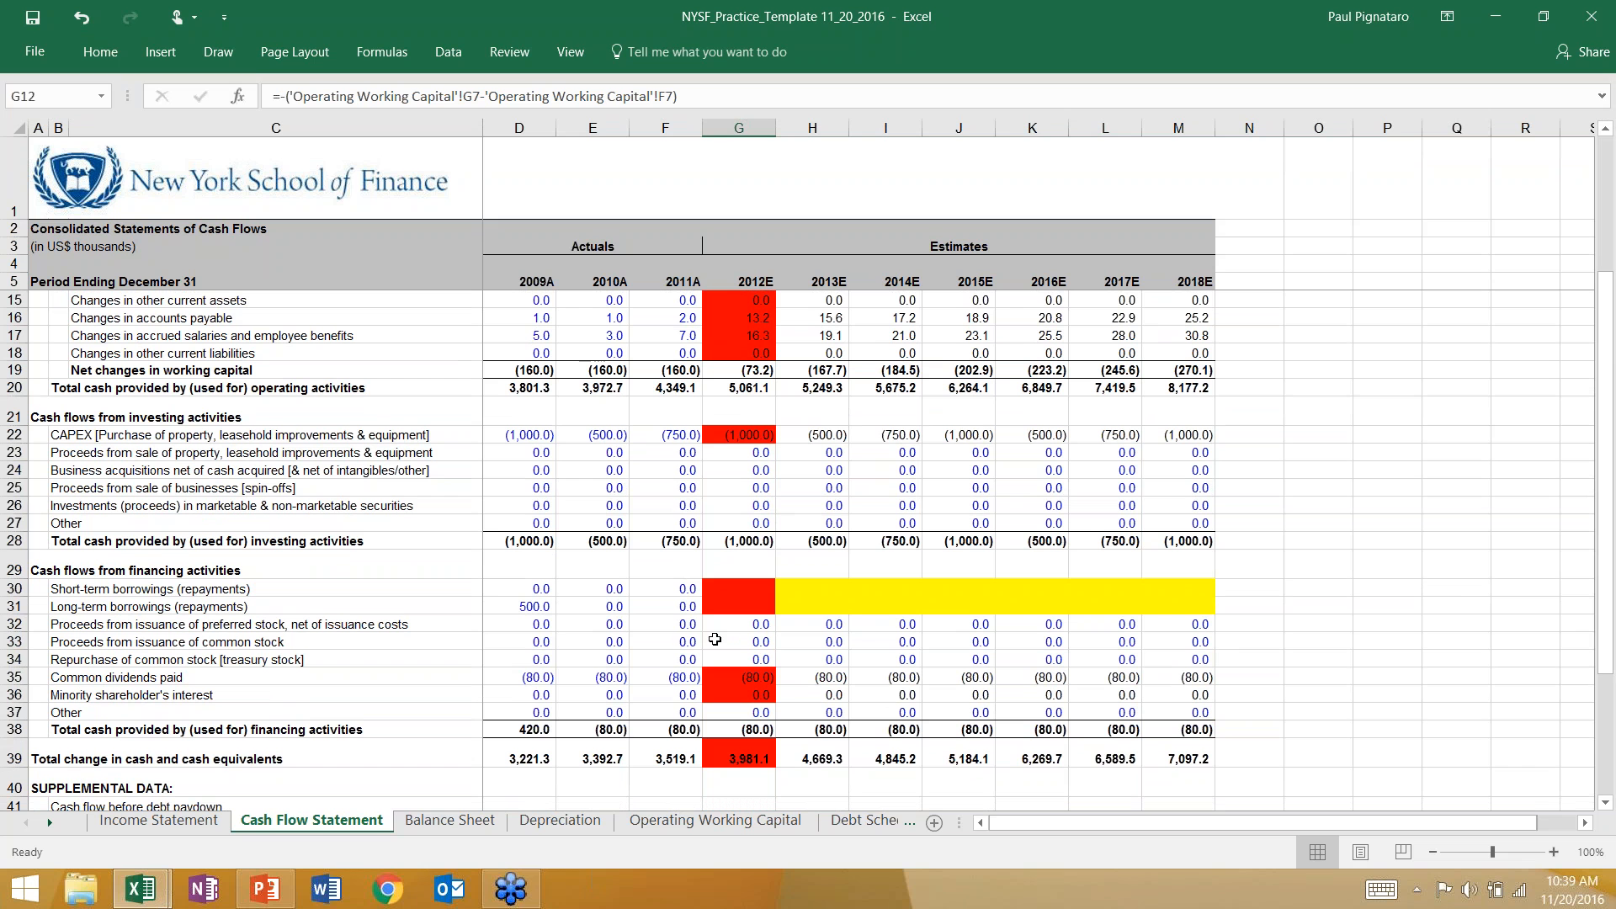
left_click(715, 624)
key("F4")
key("Down")
key("F4")
key("Down")
key("F4")
key("Down")
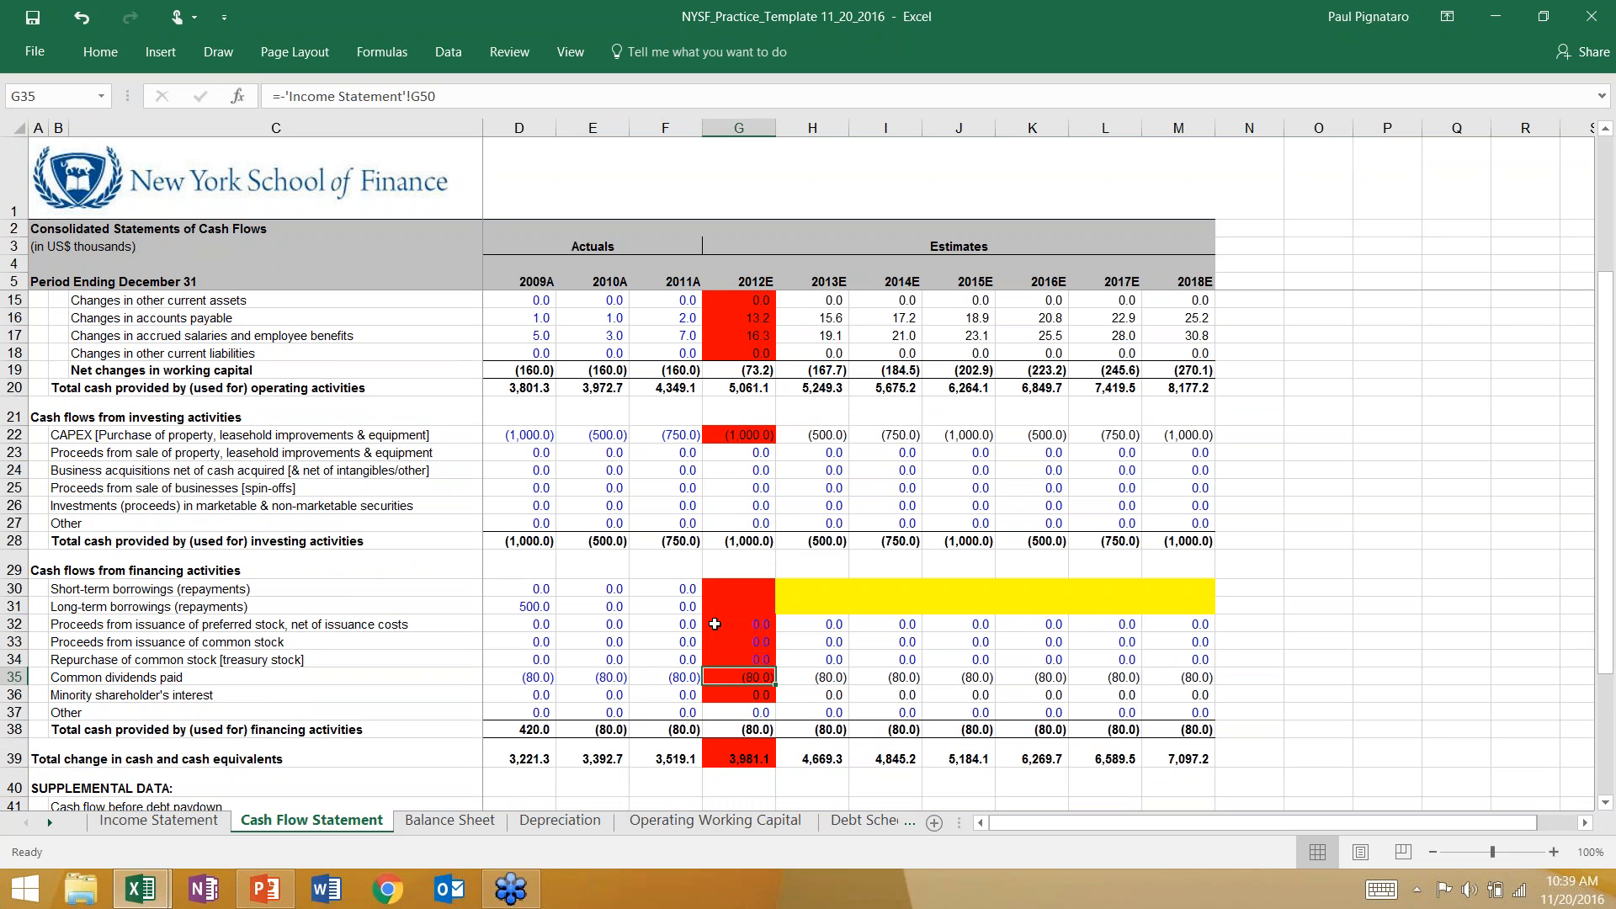
left_click(729, 453)
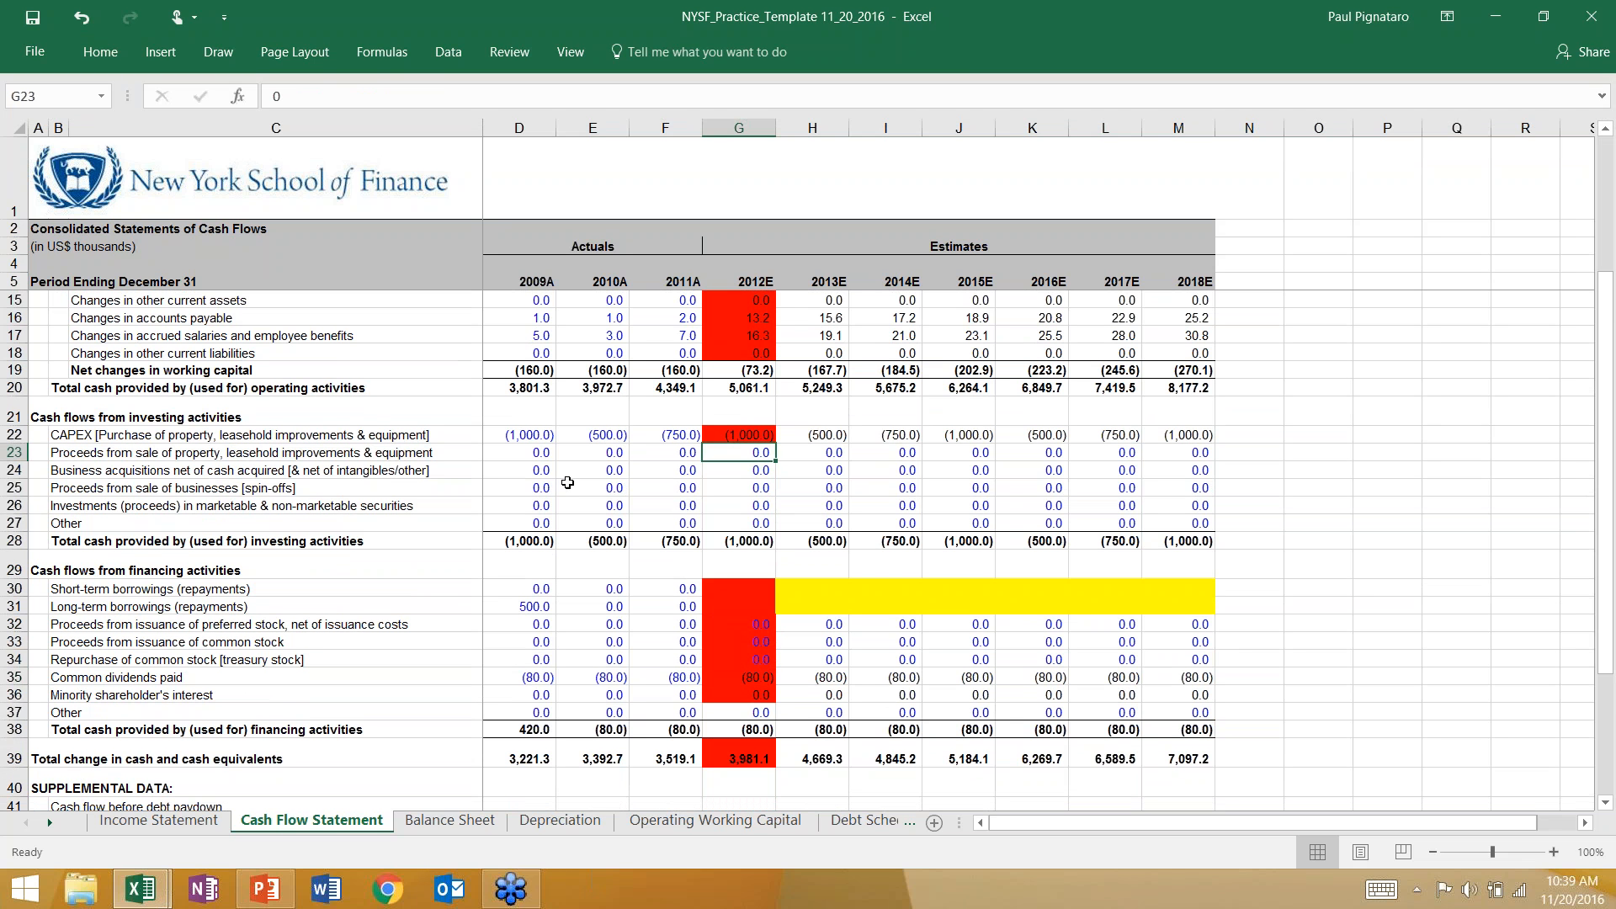
Examine the 2012E investing lines not marked red on the Cash Flow Statement, from property sale proceeds to Other (G23:G27).
left_click(573, 456)
left_click(741, 451)
left_click(740, 470)
left_click(738, 505)
left_click(735, 524)
left_click(725, 486)
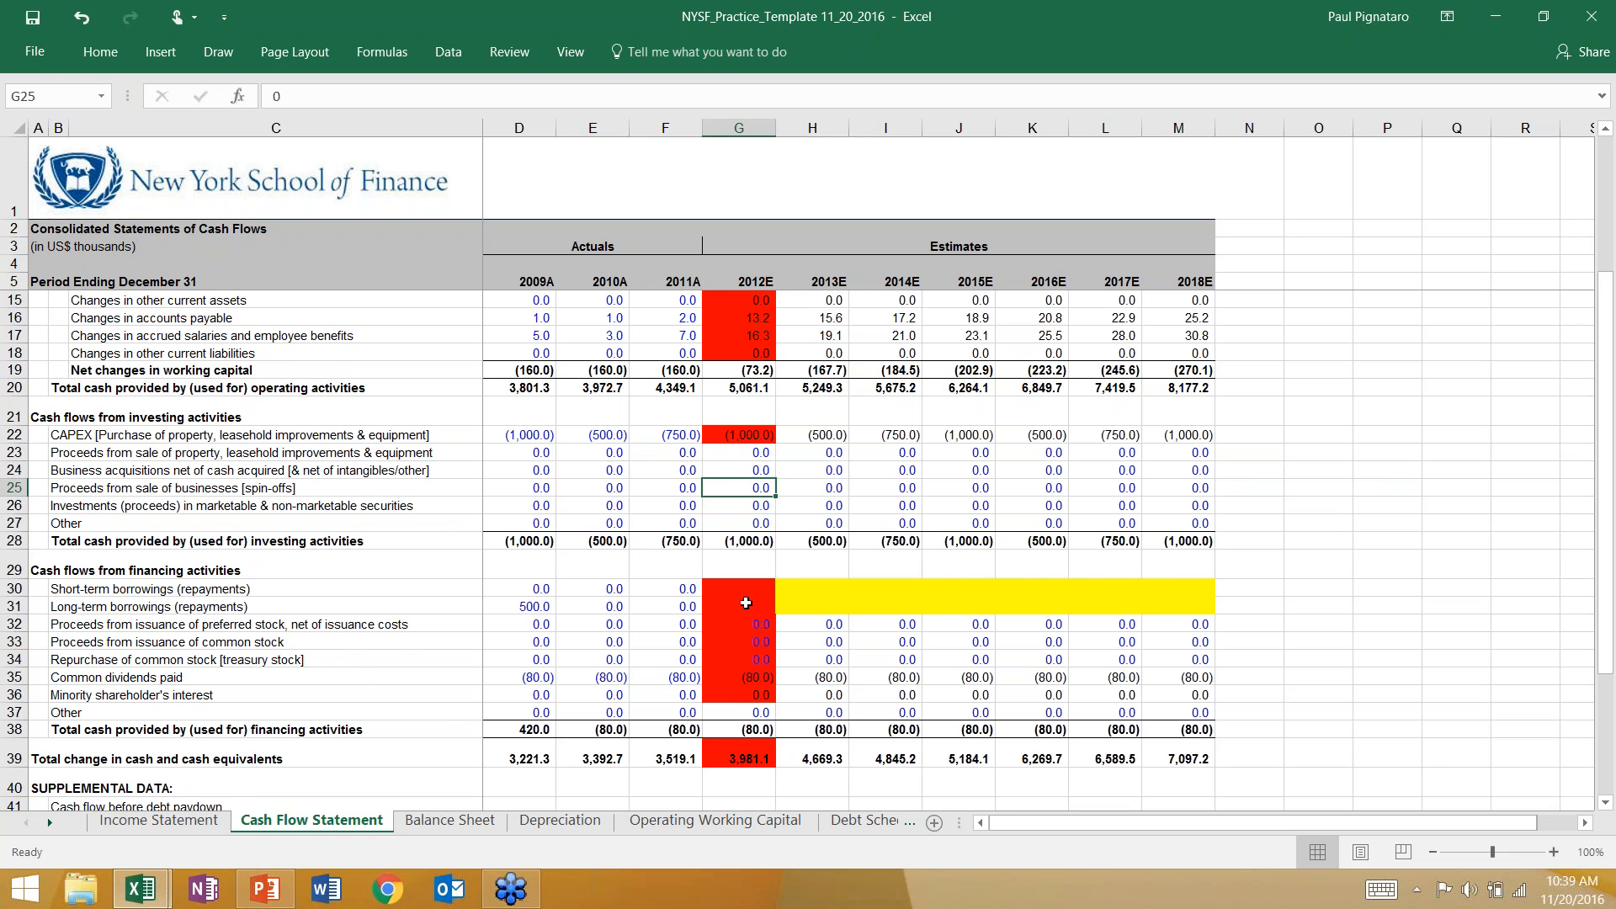
scroll(736, 421, "up", 3)
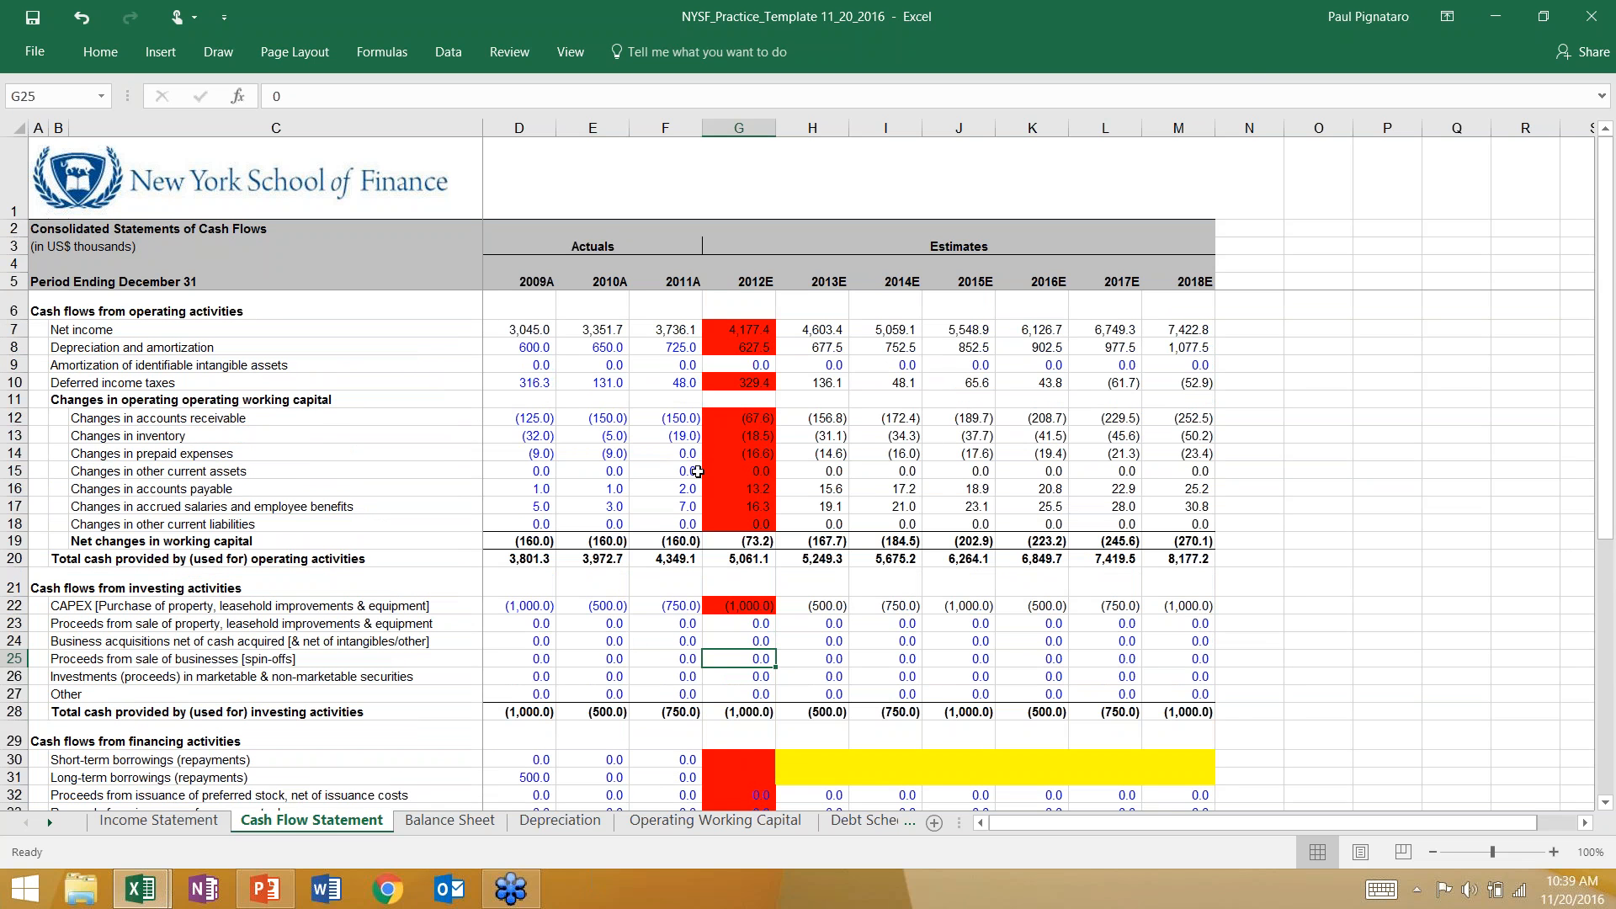
Total 2012E stockholder equity in G39 of the Balance Sheet with =SUM(G34:G38).
left_click(449, 820)
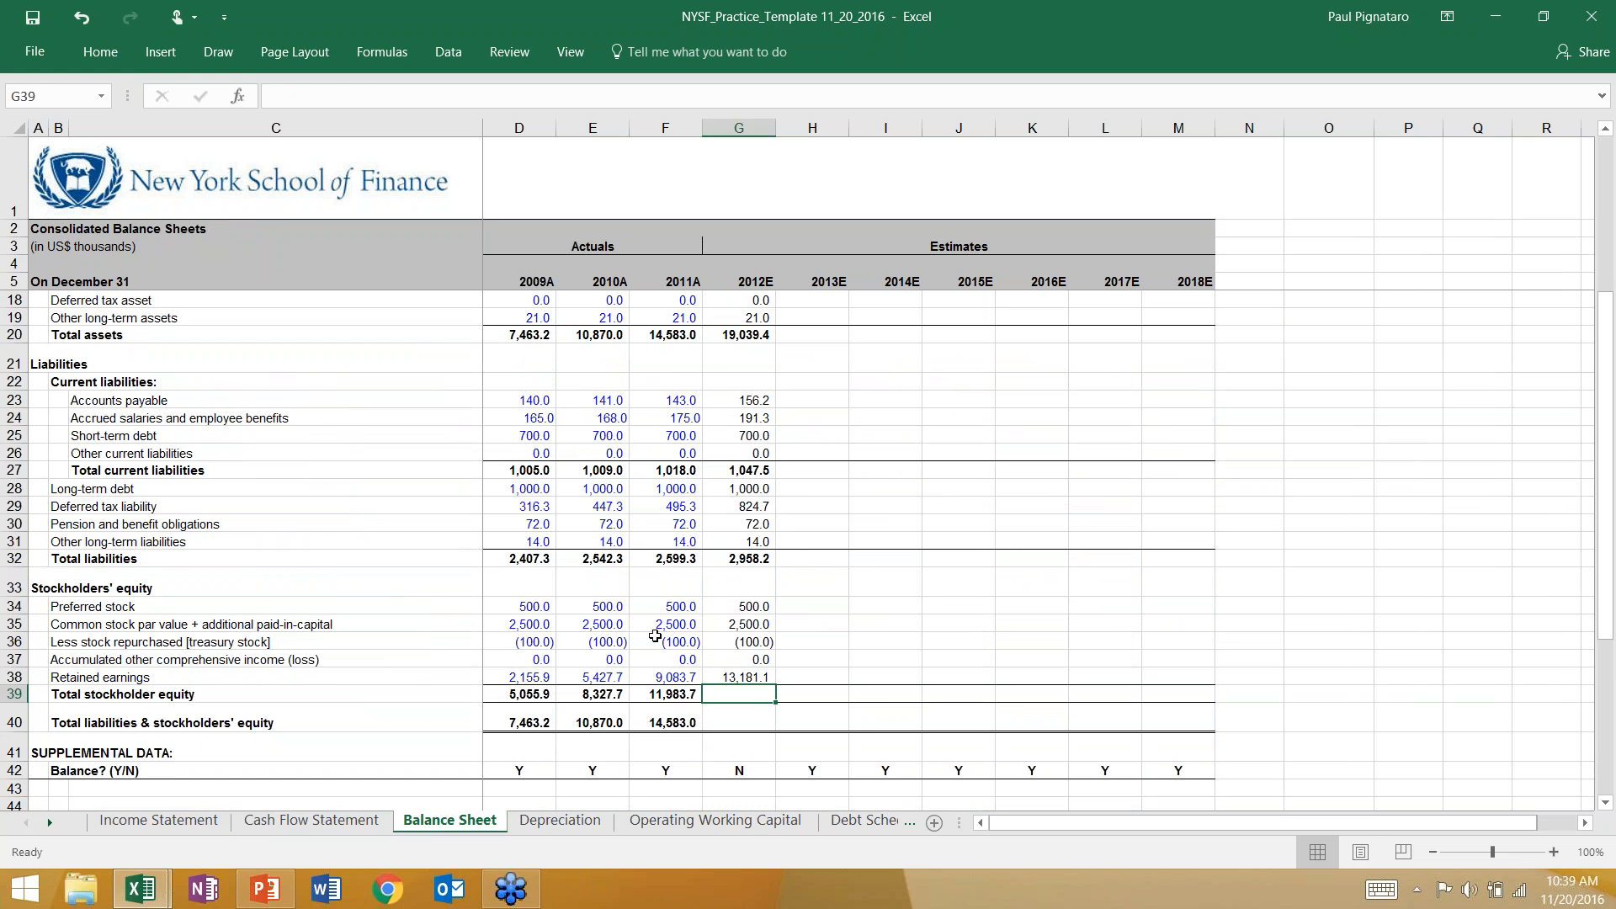
key("alt+equal")
key("Return")
key("Up")
key("F2")
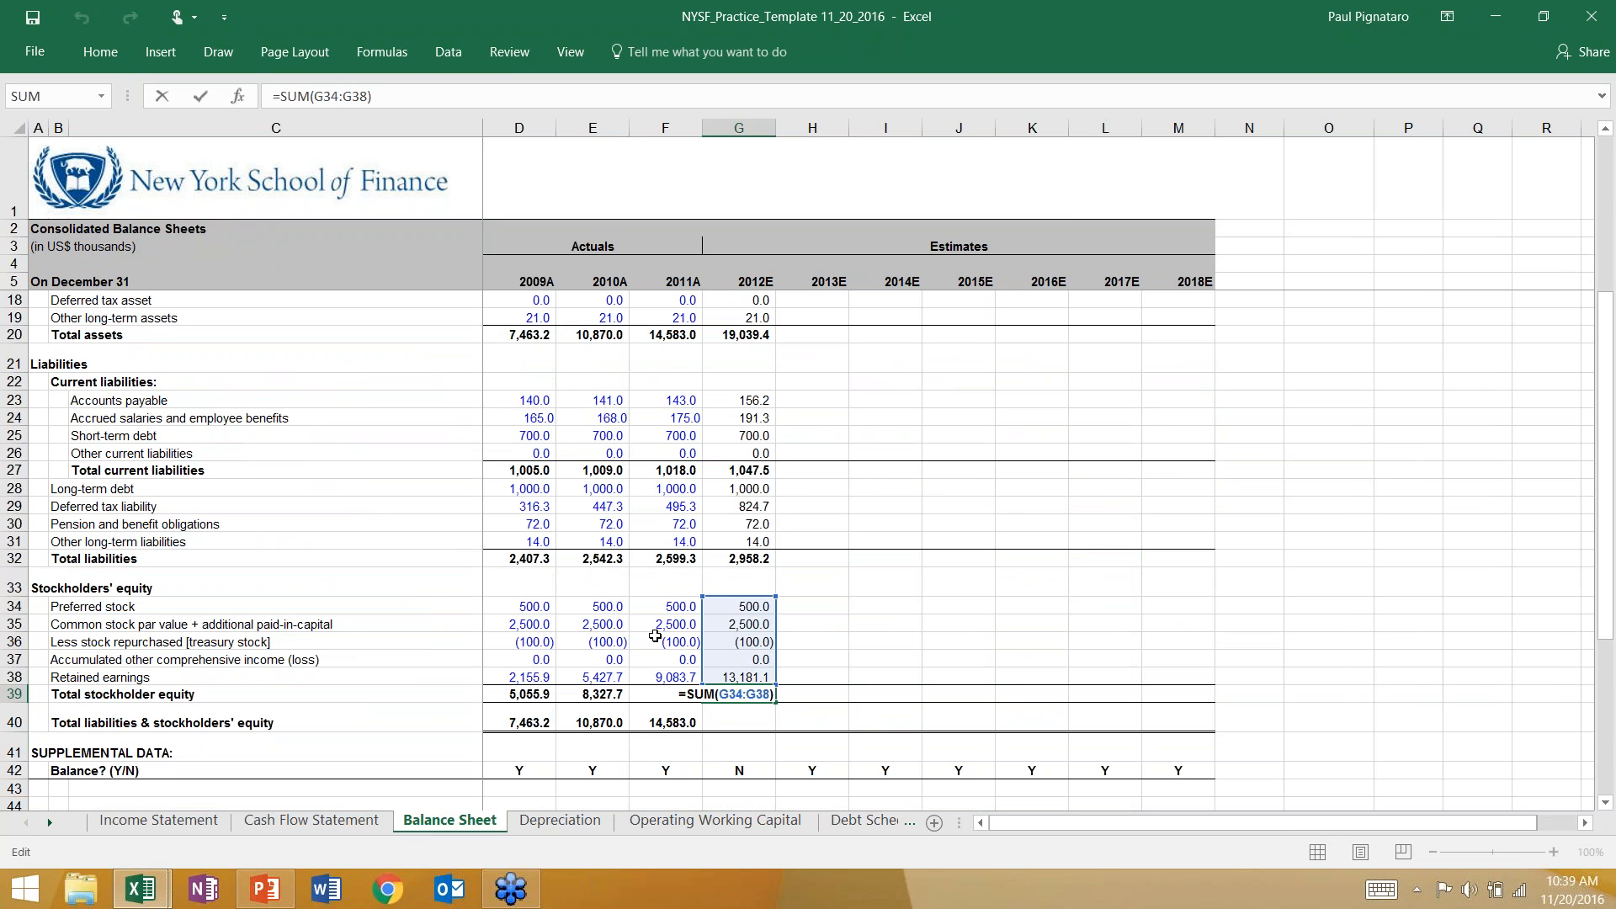
key("Return")
Calculate 2012E total liabilities and stockholders' equity in G40 with +G39+G32 and compare it with total assets in G20.
type("+")
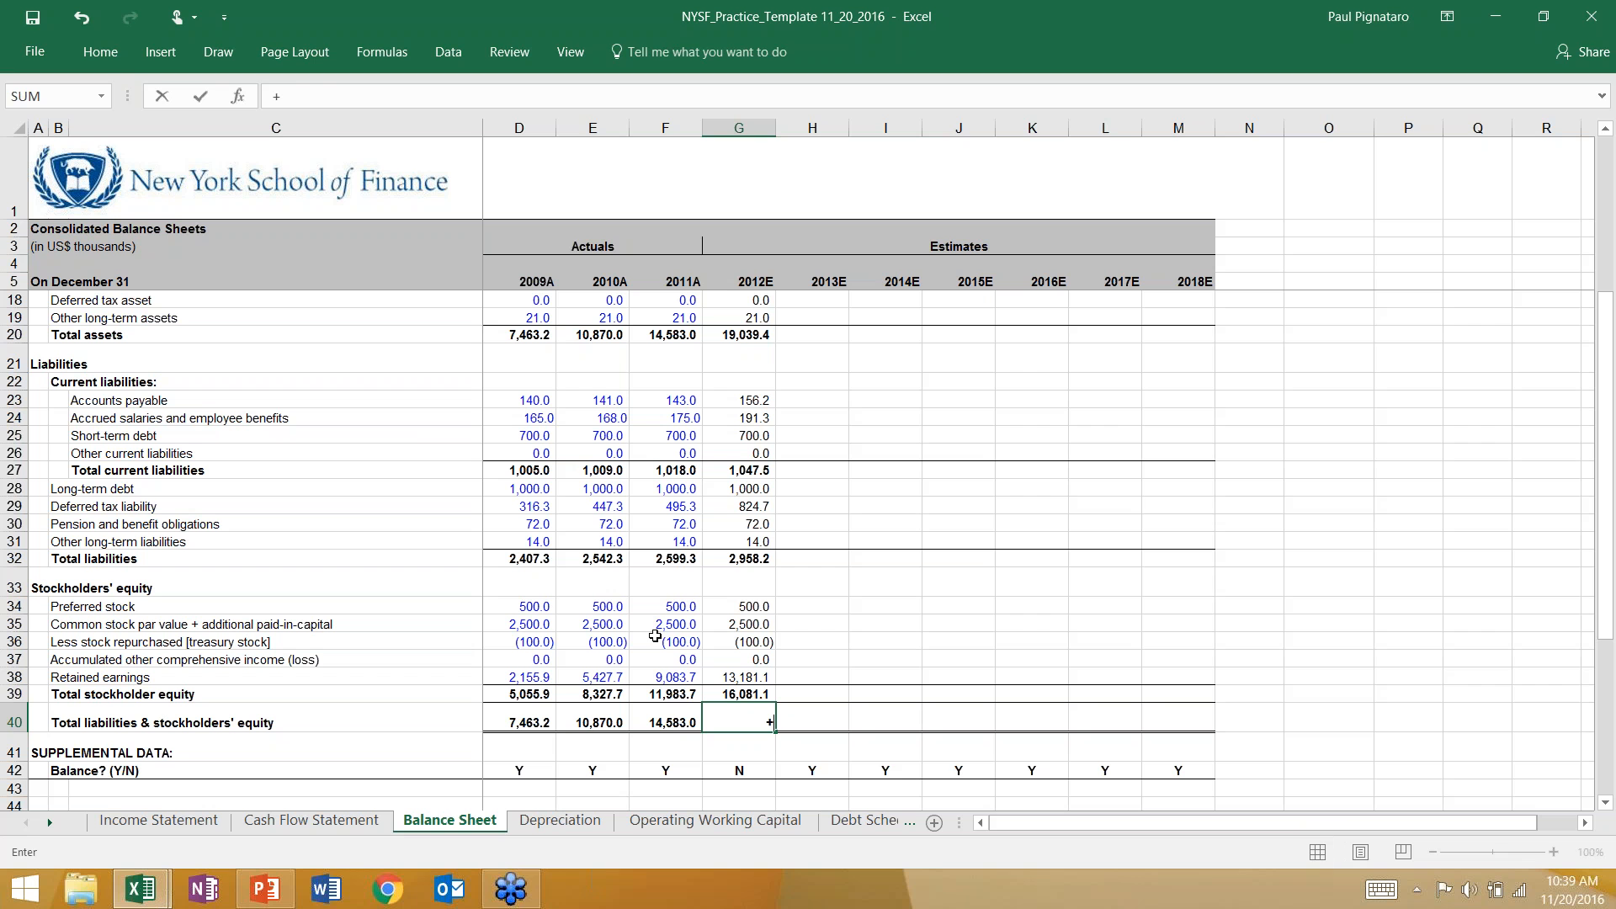
left_click(725, 694)
type("+")
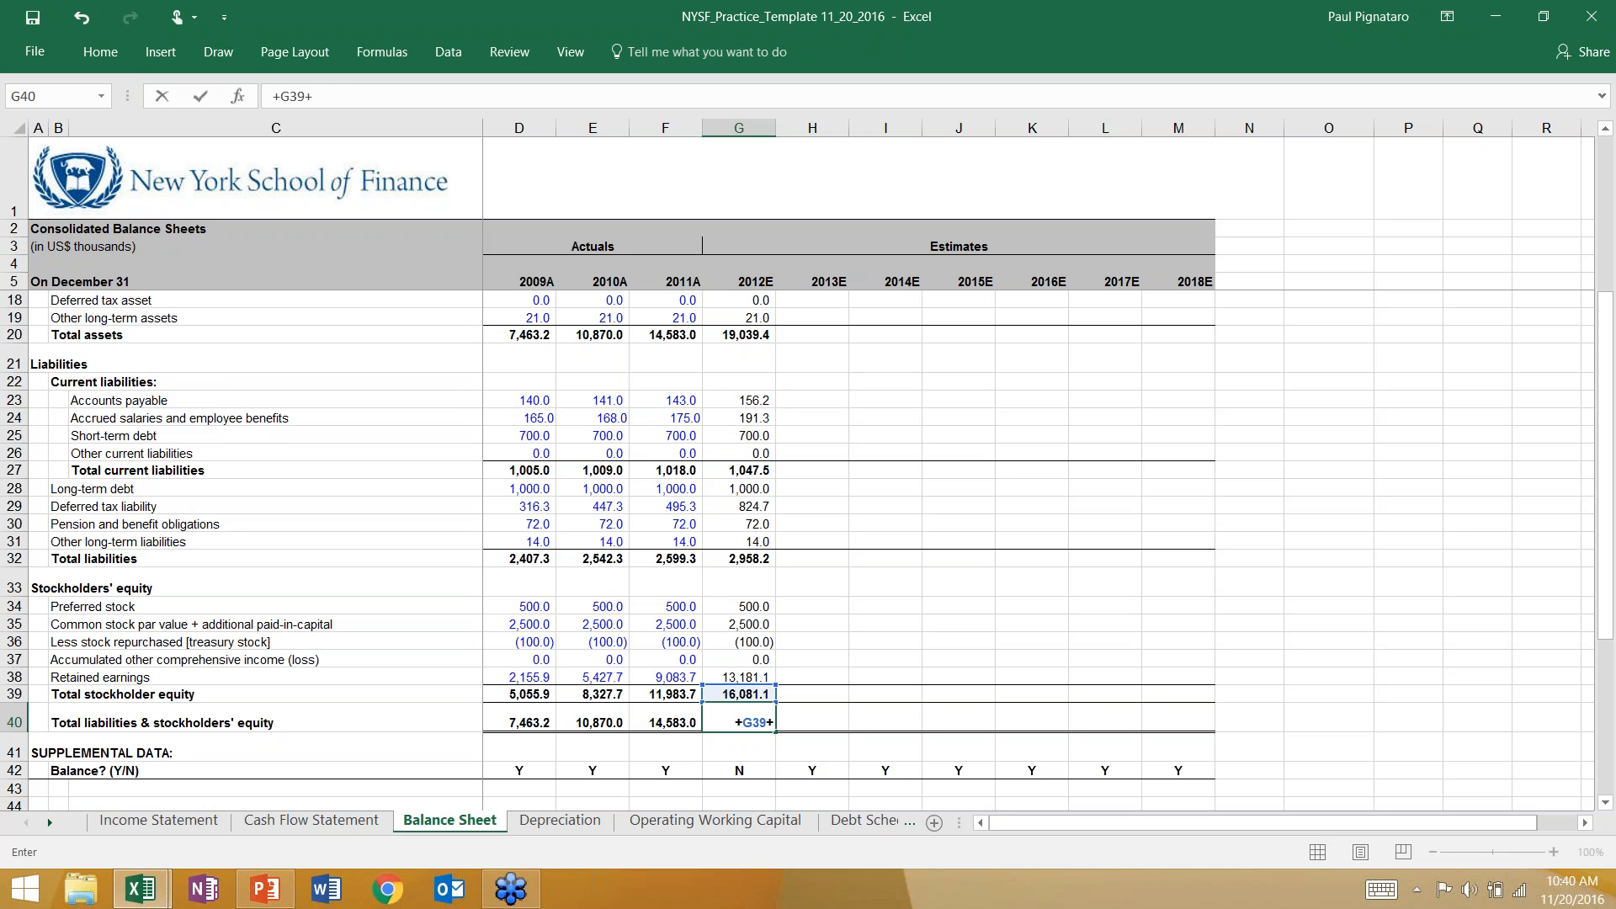
left_click(731, 558)
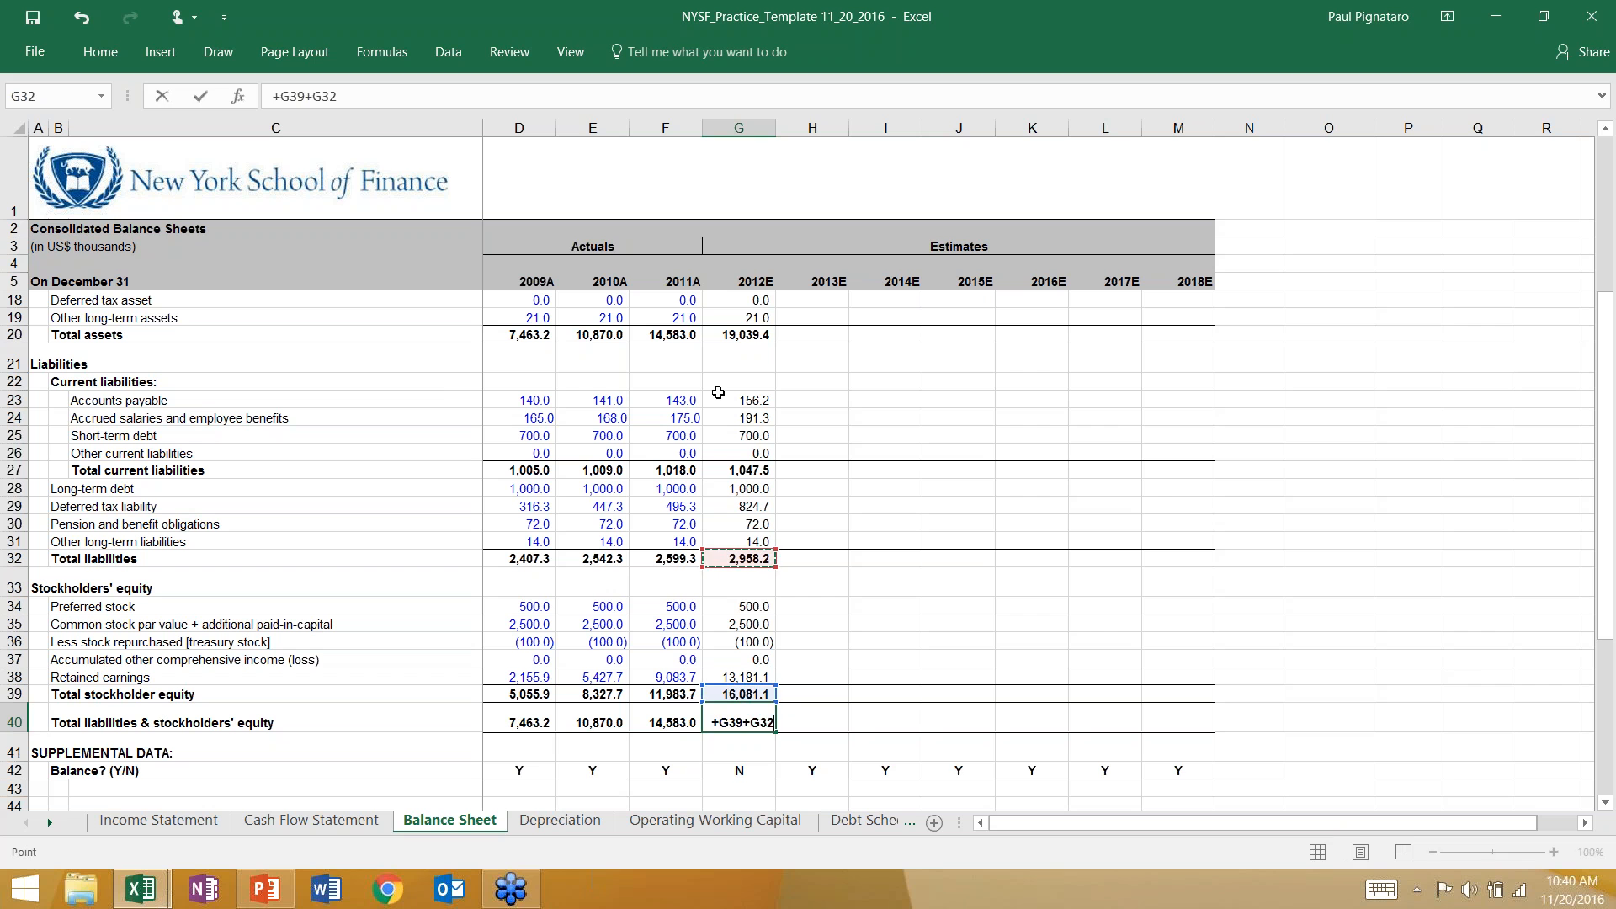
key("Return")
left_click(720, 337)
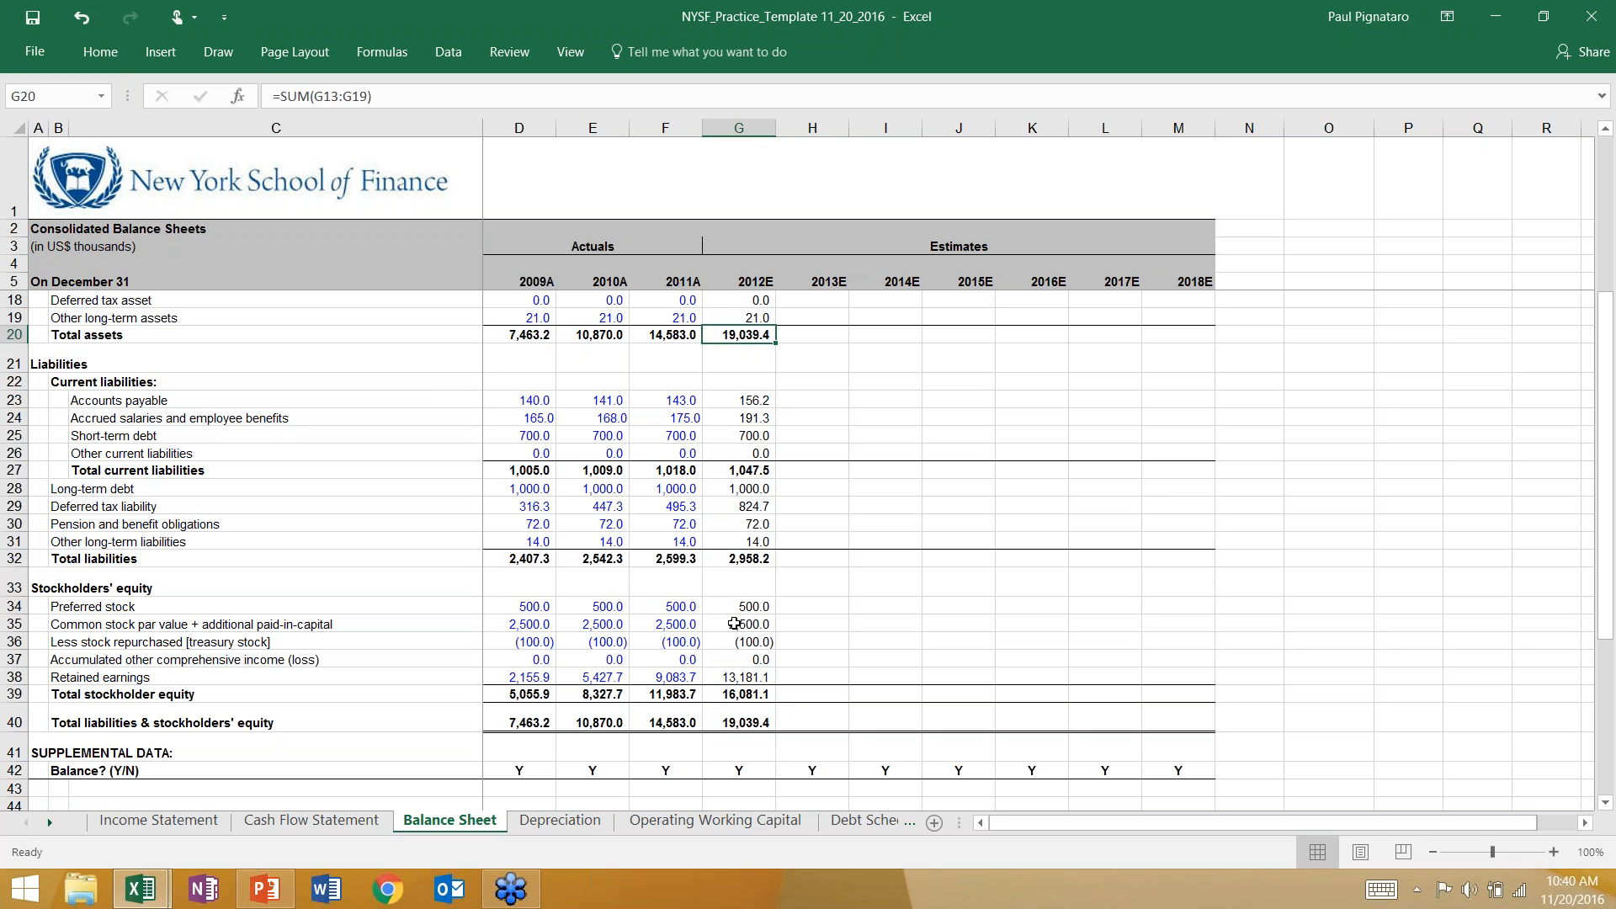
Copy the 2012E Balance Sheet formulas in G8:G40 across through 2018E (column M) and check the Balance? (Y/N) row.
left_click(735, 722)
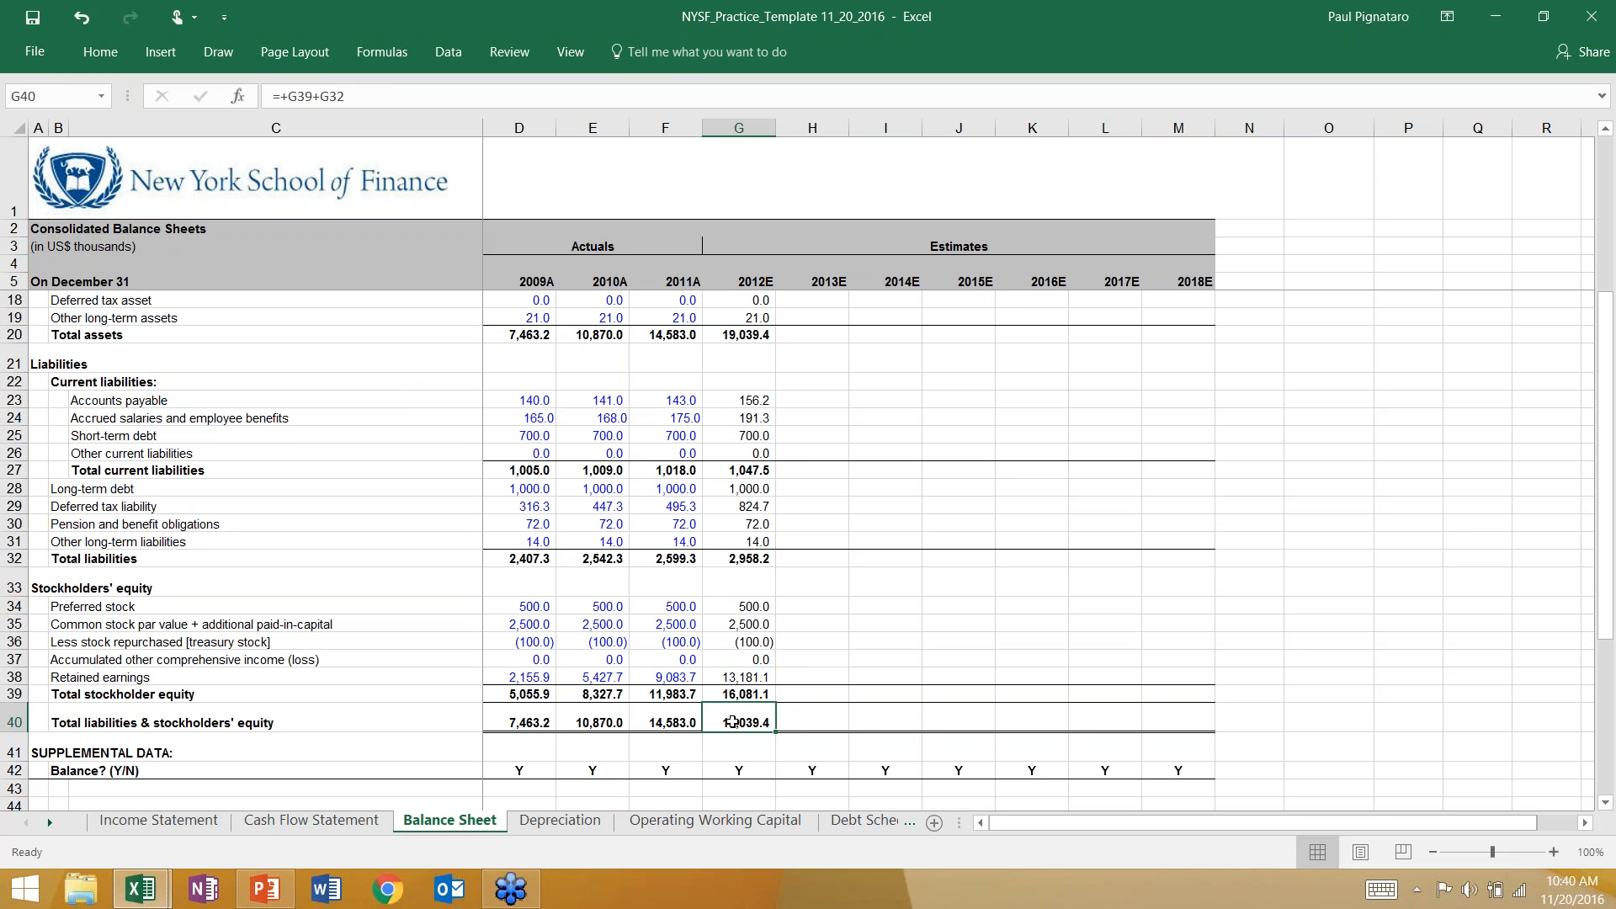
key("shift+Up")
key("shift+Up")
key("shift+Up")
key("Down")
key("Down")
key("Up")
key("Up")
key("shift+Up")
key("shift+Up")
key("shift+Up")
key("shift+Up")
key("shift+Up")
key("shift+Up")
key("shift+Up")
key("shift+Up")
key("shift+Up")
key("shift+Up")
key("shift+Up")
key("shift+Up")
key("shift+Up")
key("shift+Up")
key("shift+Up")
key("shift+Up")
key("shift+Up")
key("shift+Up")
key("shift+Up")
key("shift+Up")
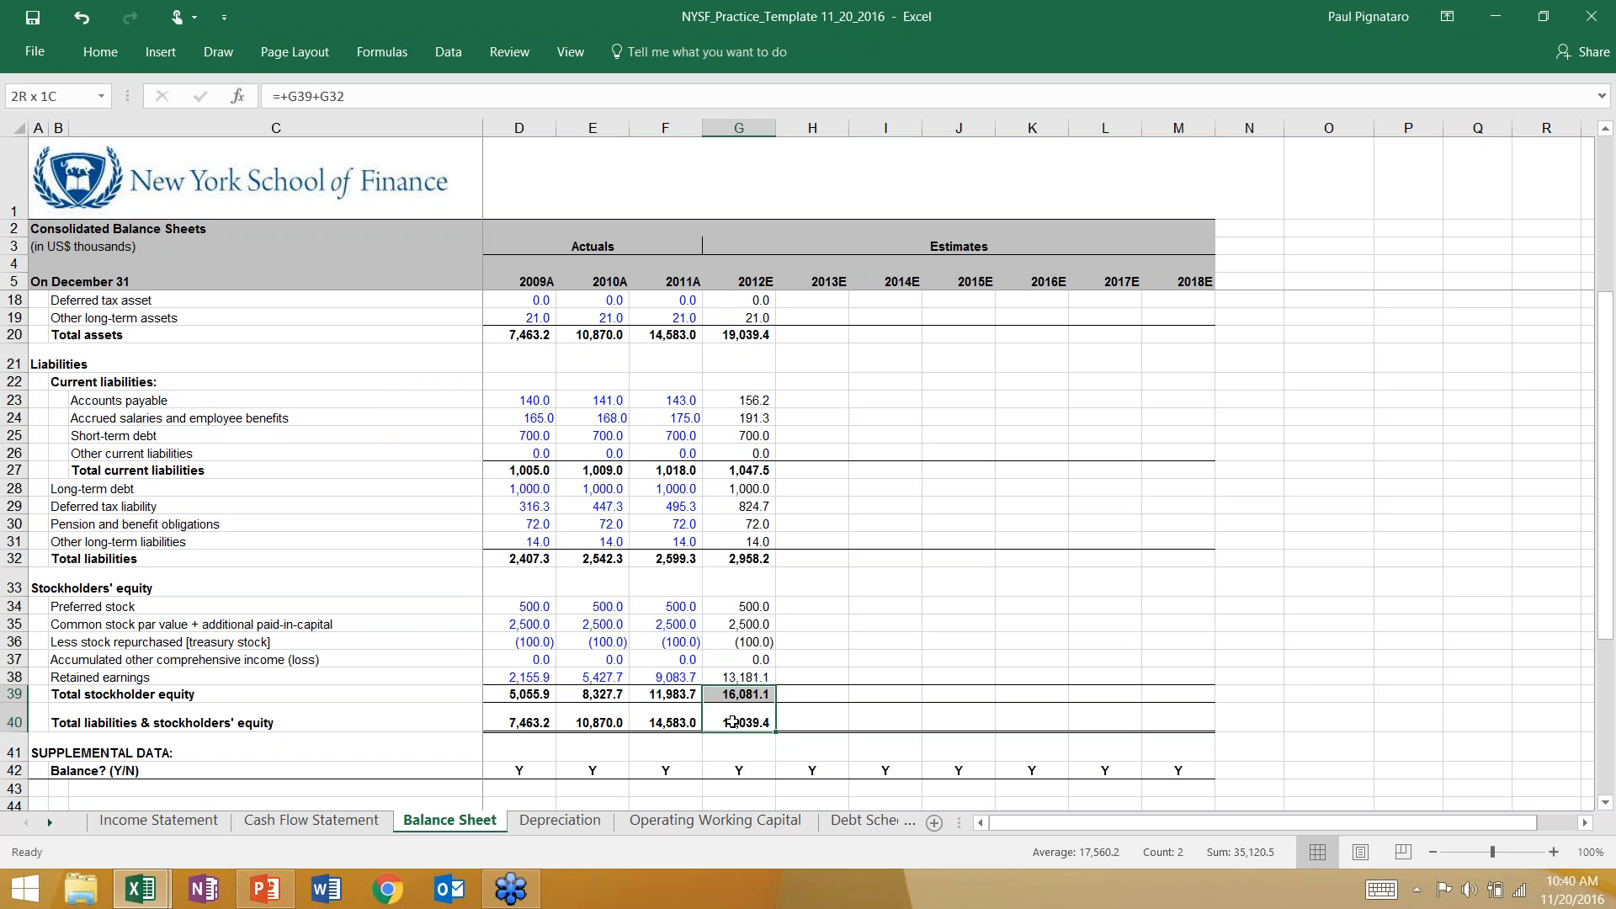
scroll(733, 721, "up", 1)
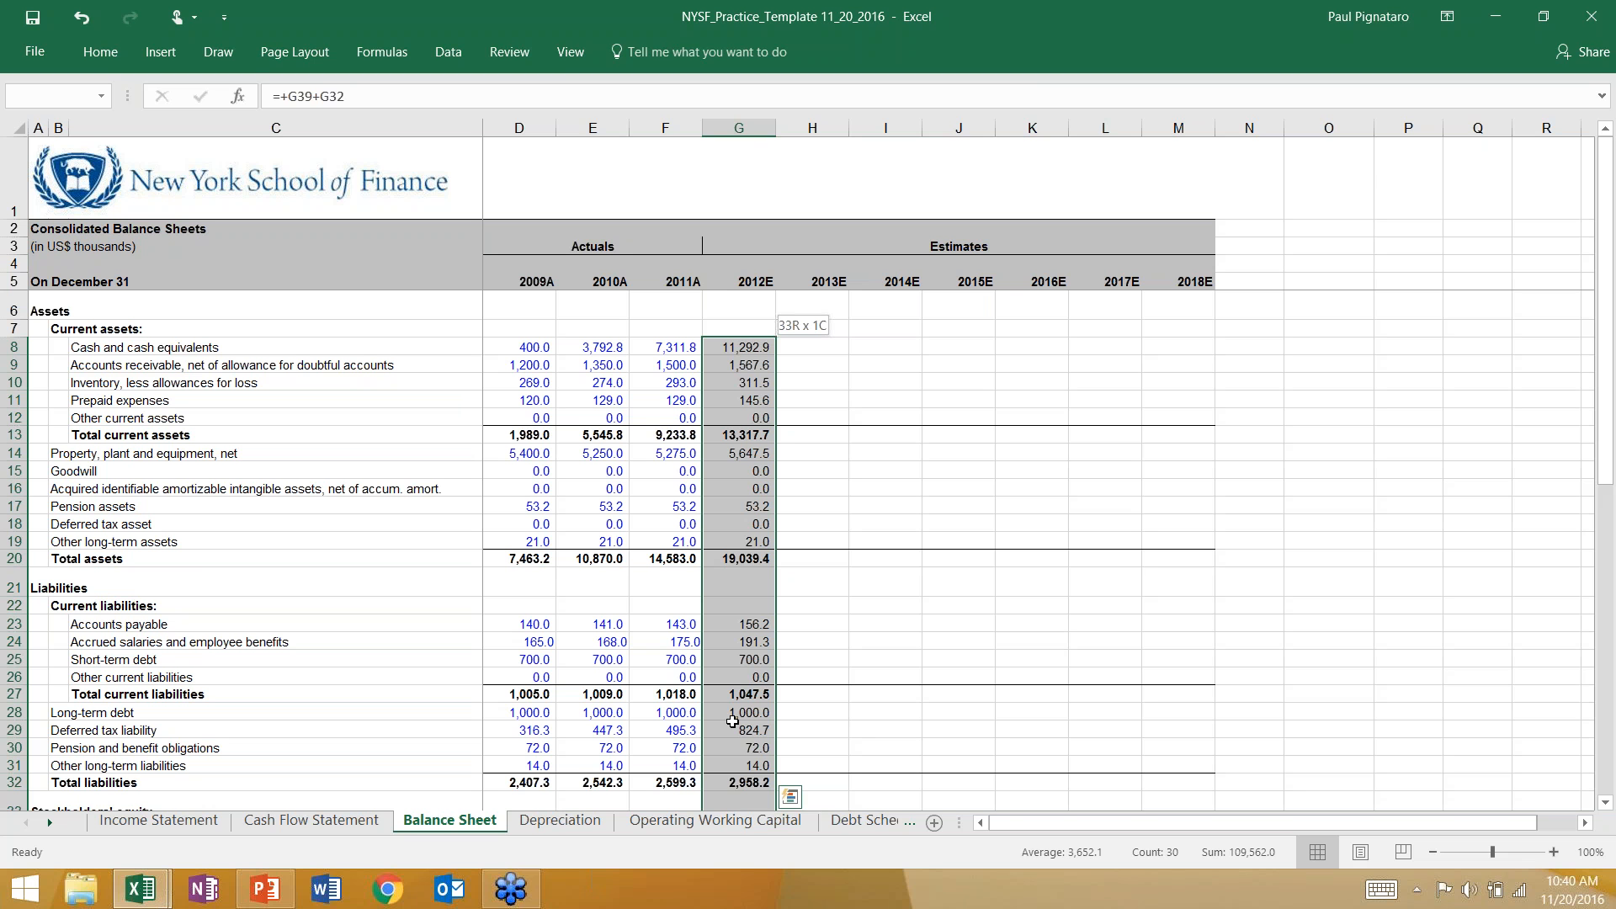
key("shift+Right")
key("shift+Right")
key("shift+Right")
key("shift+Right")
key("shift+Right")
key("shift+Right")
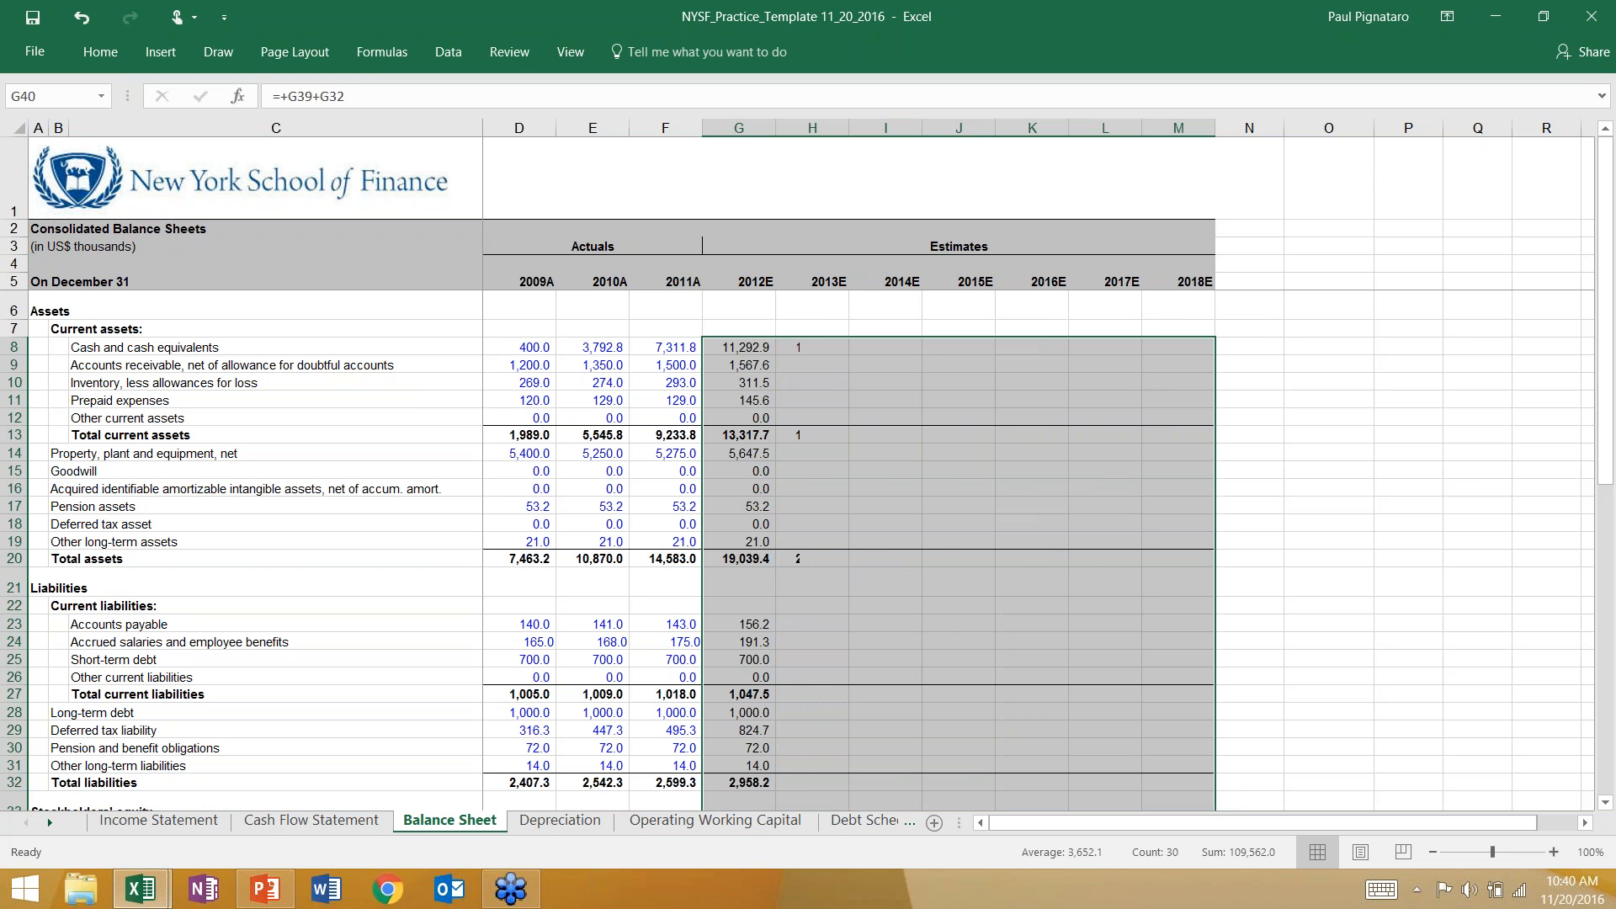
key("ctrl+r")
scroll(593, 586, "down", 3)
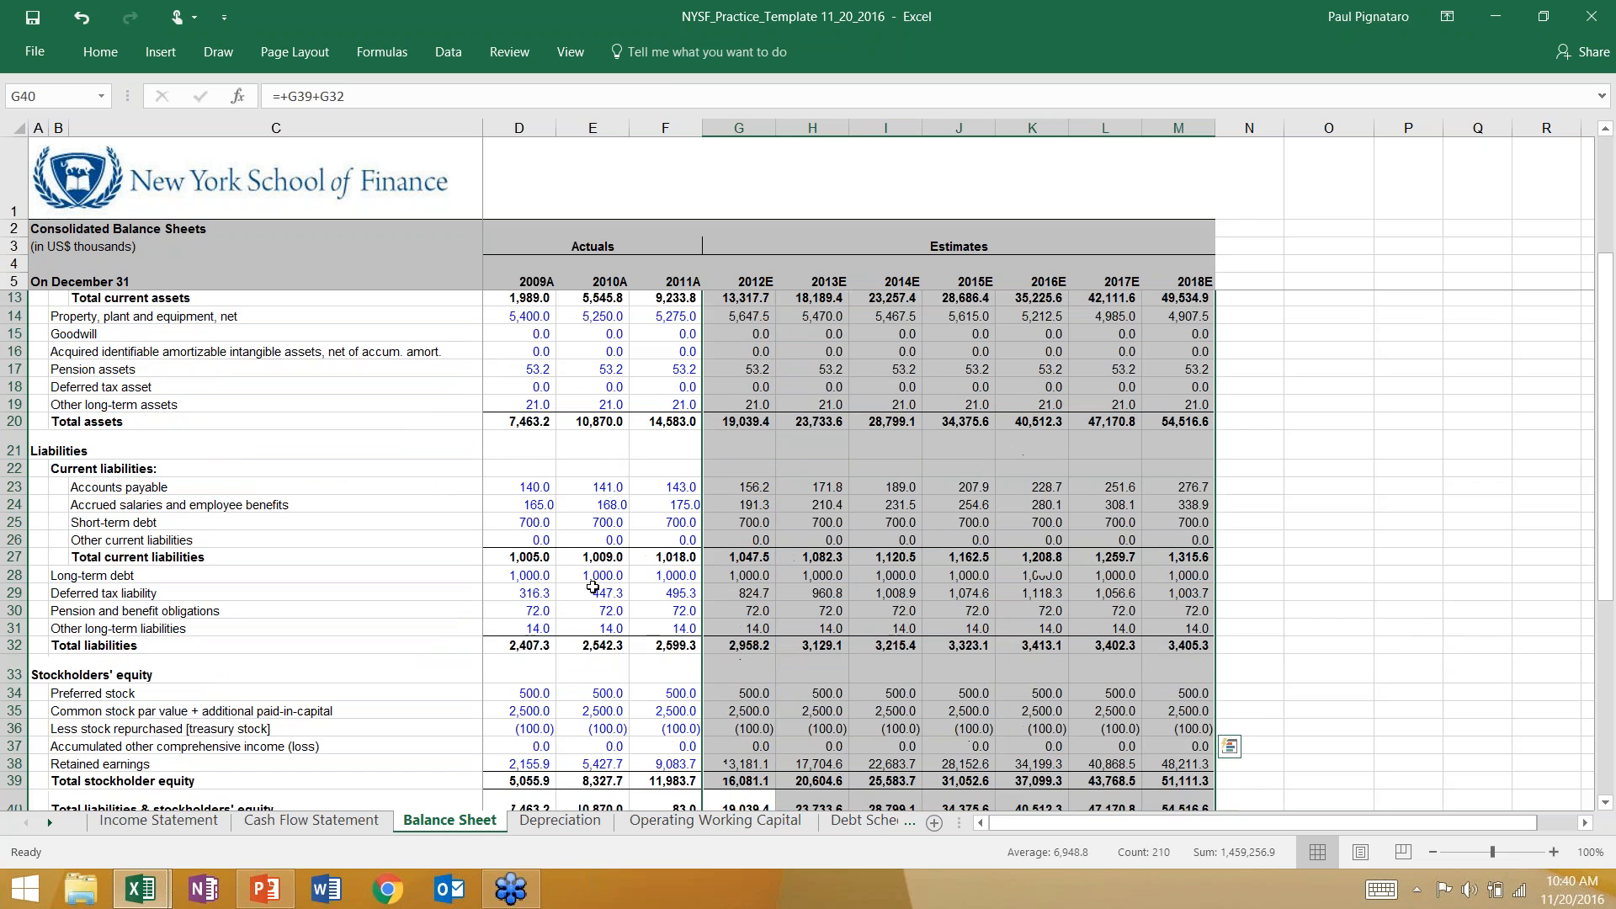
scroll(593, 586, "down", 3)
left_click(790, 666)
left_click(733, 662)
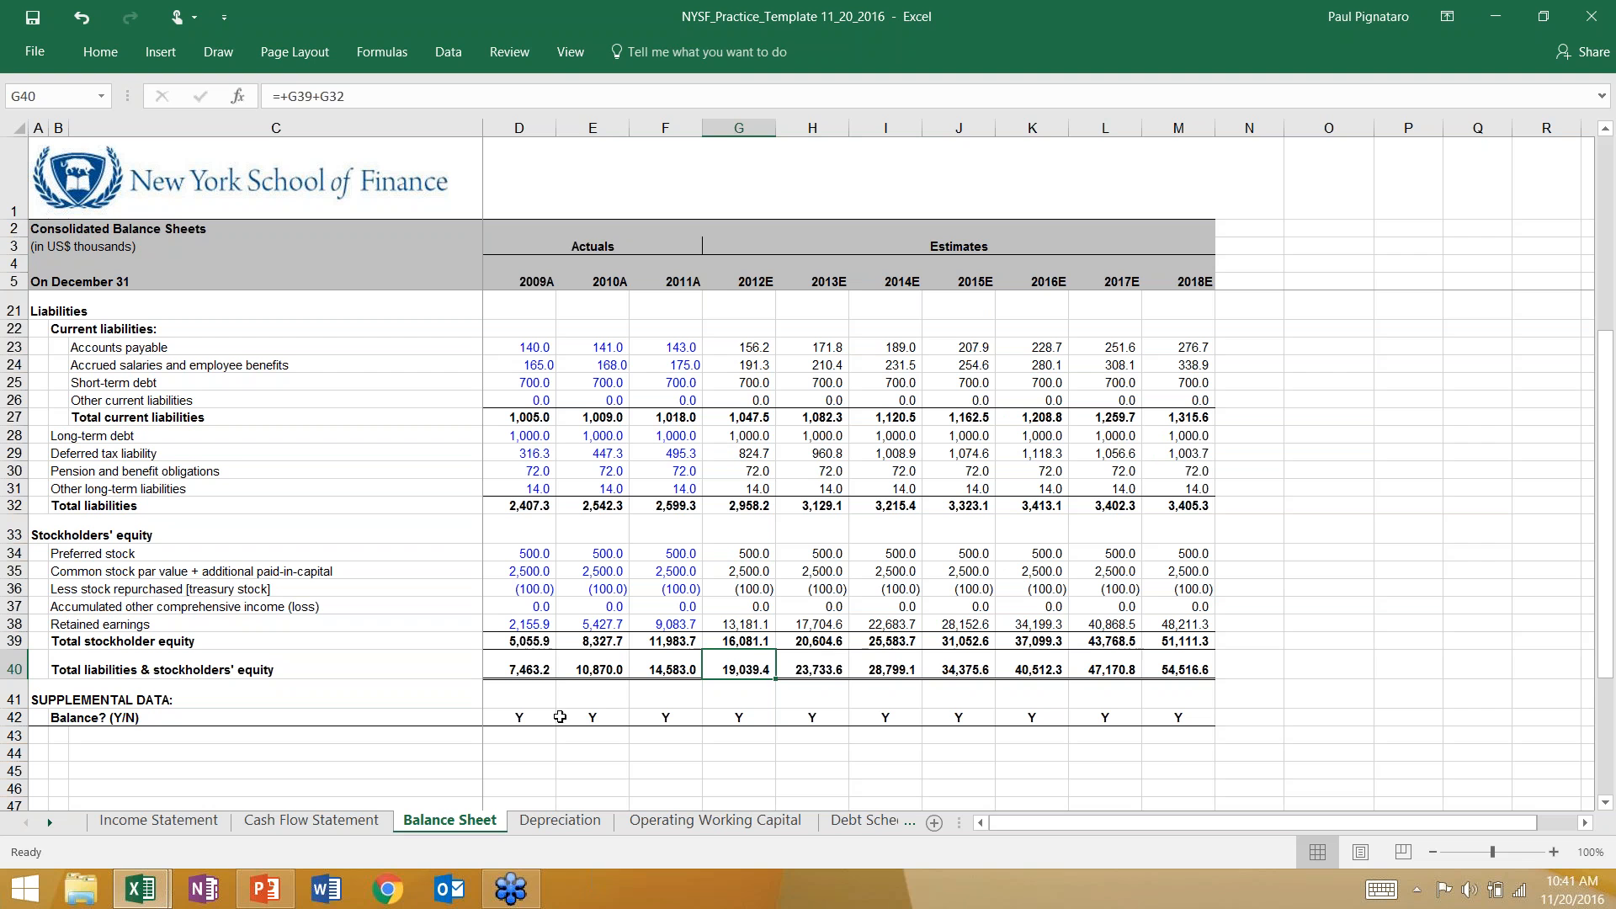
Switch to PowerPoint and advance through the slides to slide 37, Four Possible Balance Sheet Errors.
left_click(265, 888)
key("Down")
key("Down")
key("Down")
key("Down")
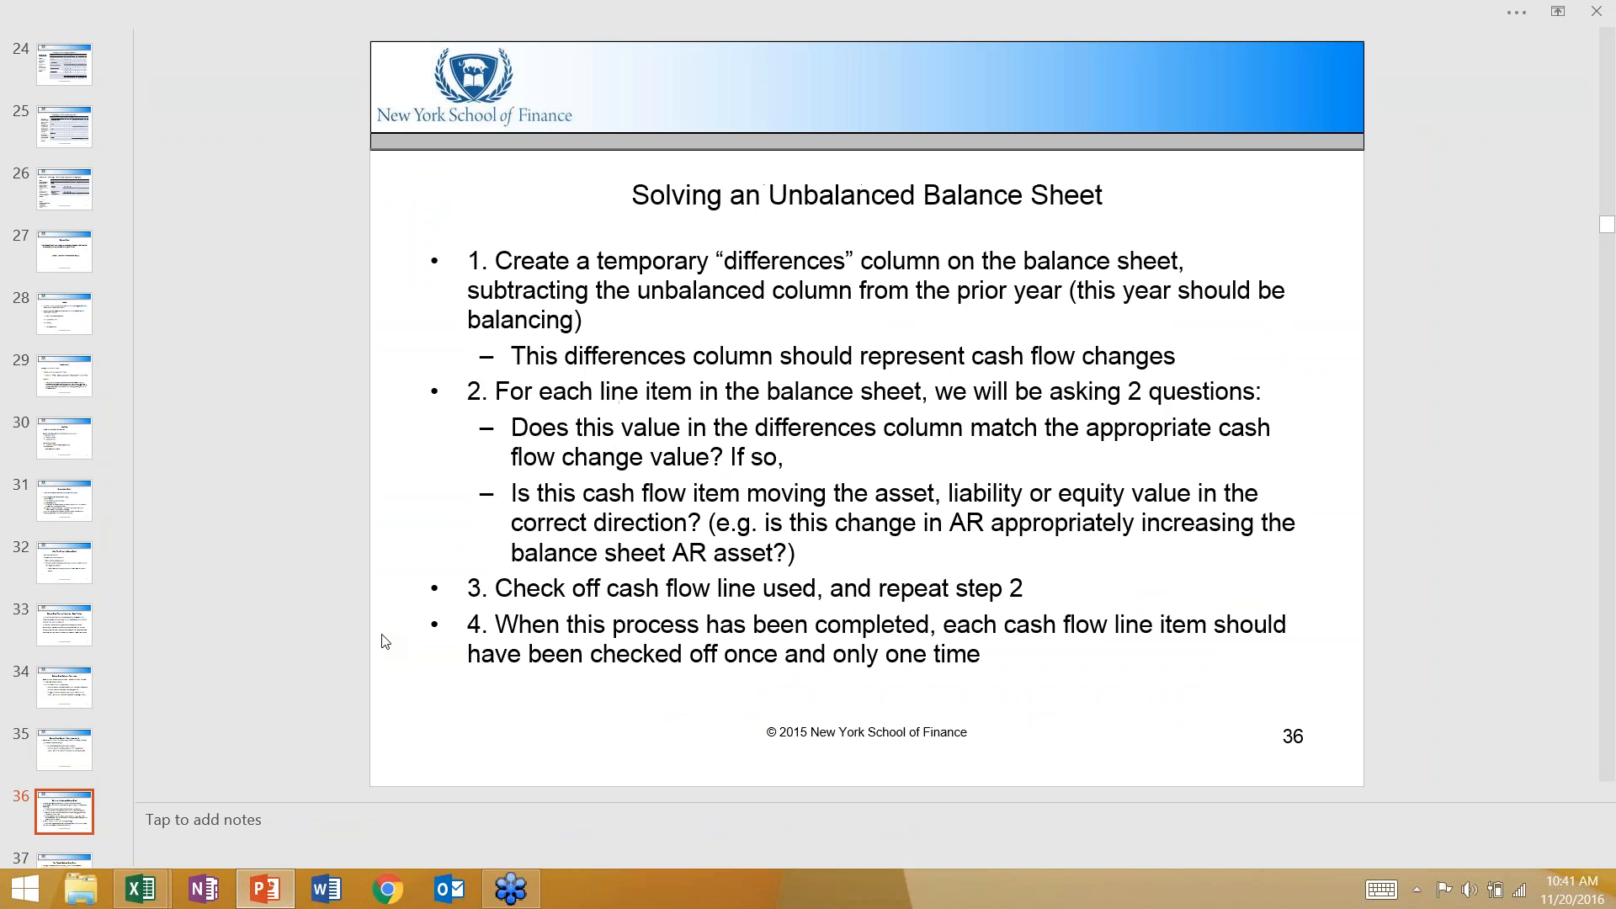
key("Down")
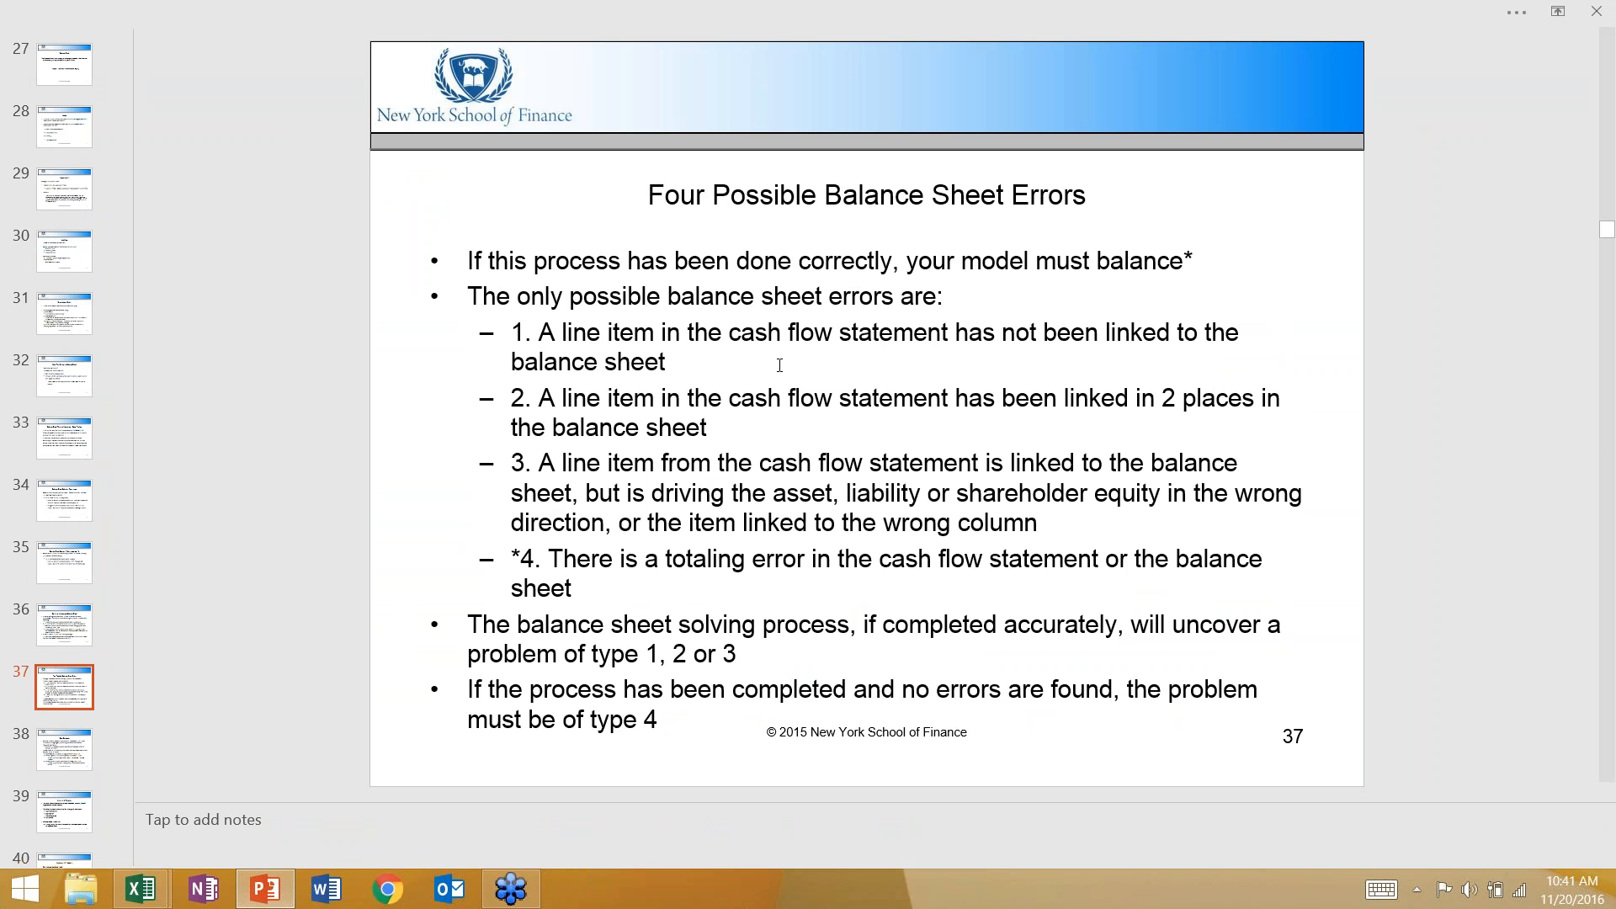
Return to Excel and inspect the 2012E lines on the Cash Flow Statement, including net income, CAPEX and deferred income taxes.
key("alt+Tab")
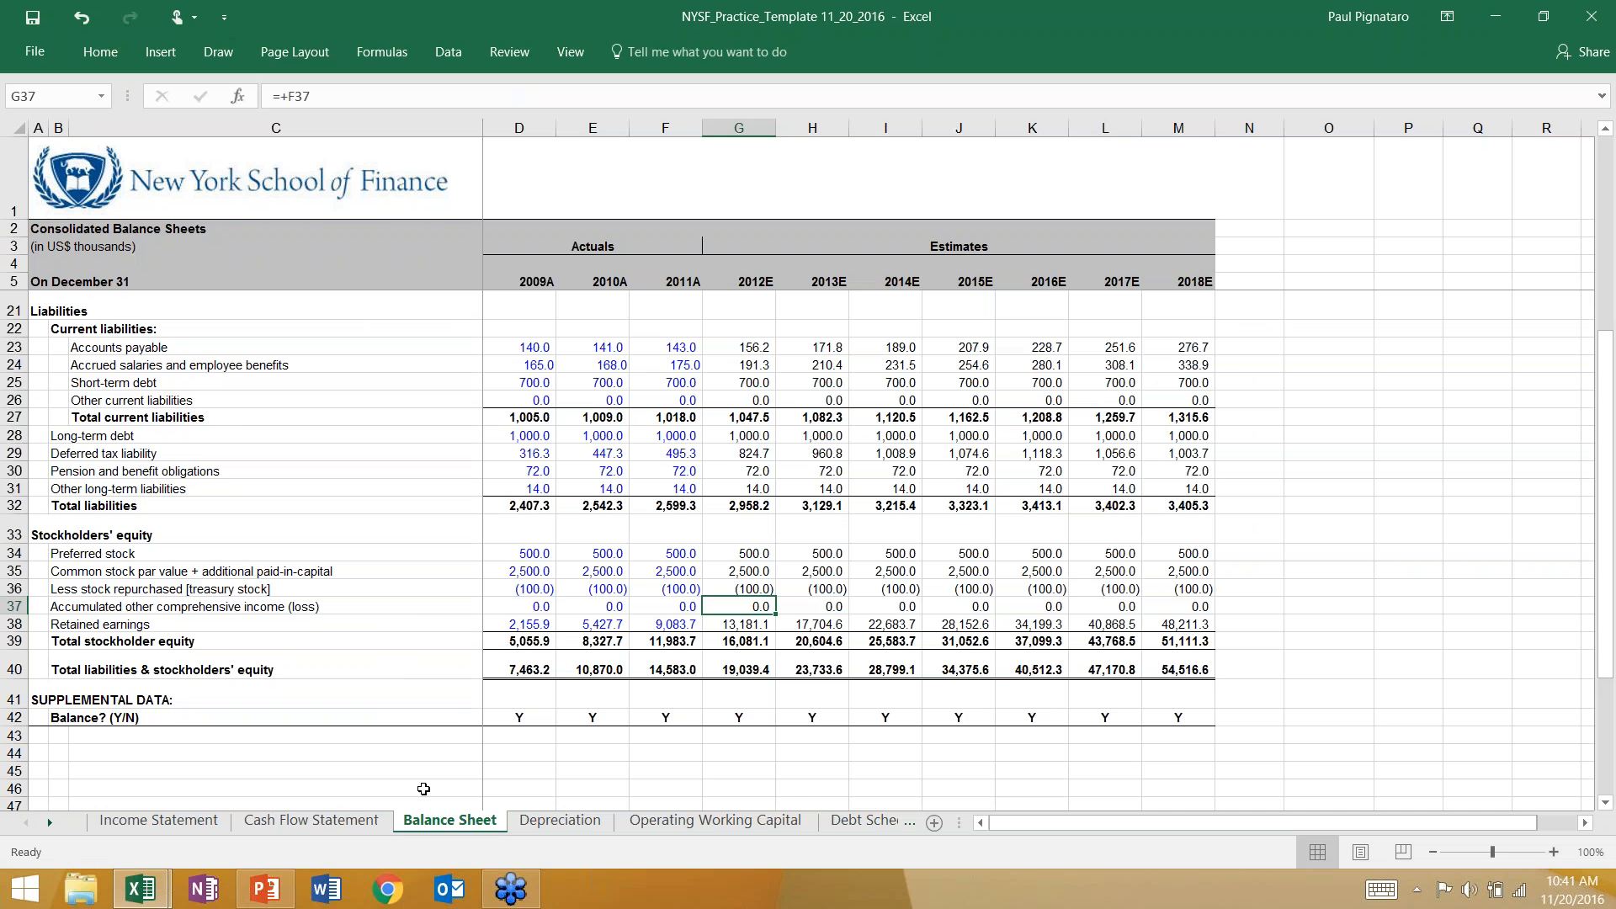
left_click(311, 820)
left_click(745, 329)
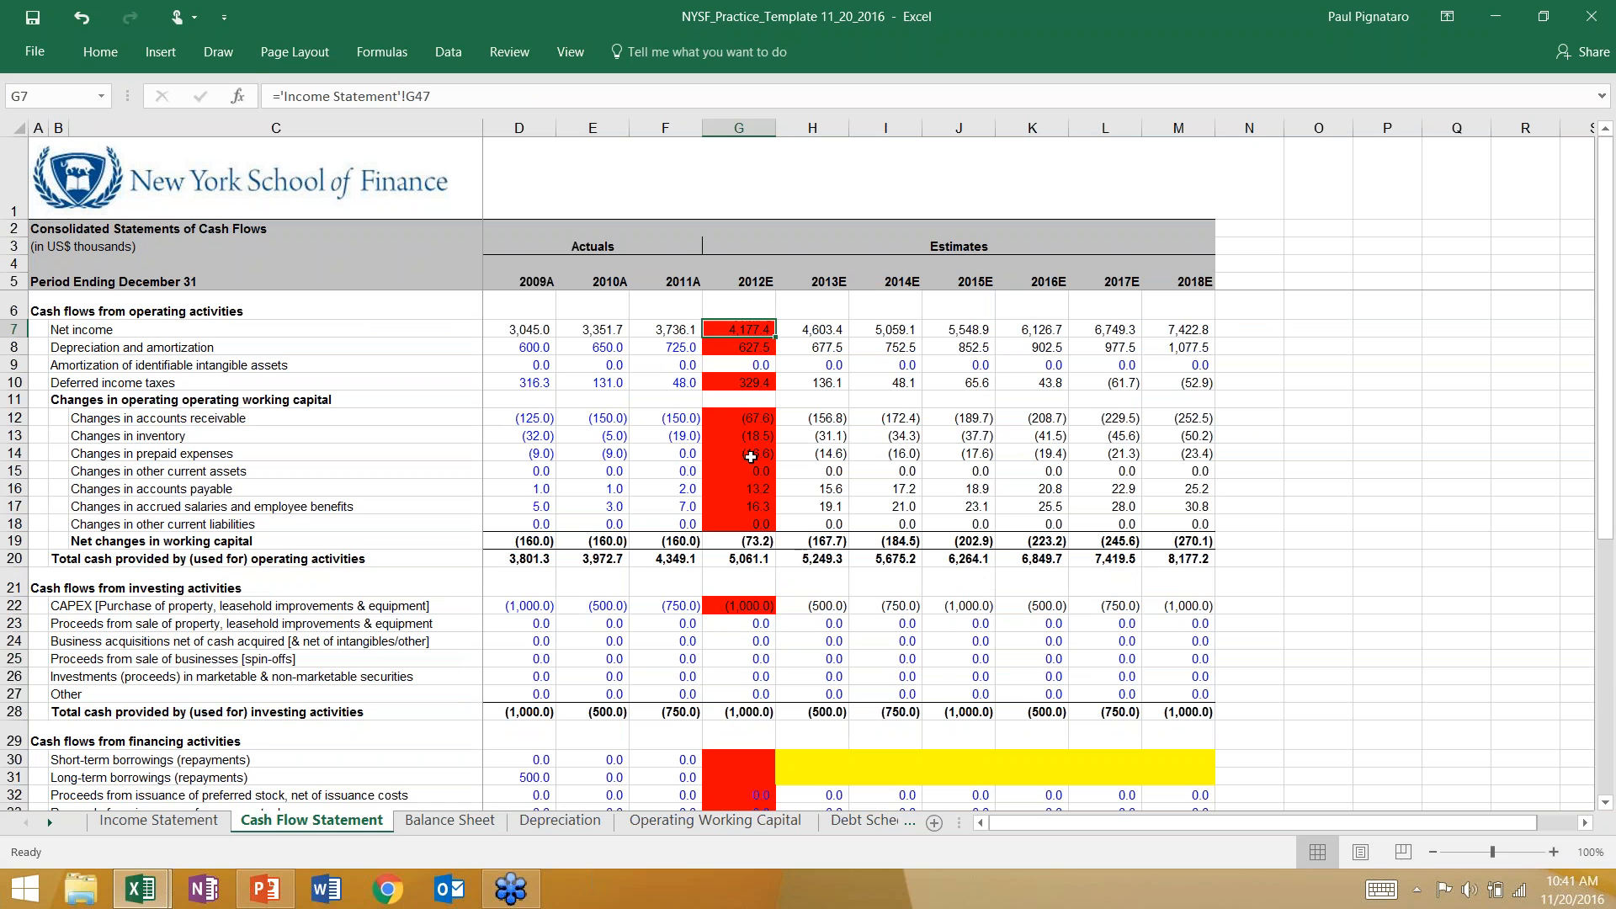
left_click(750, 488)
left_click(742, 619)
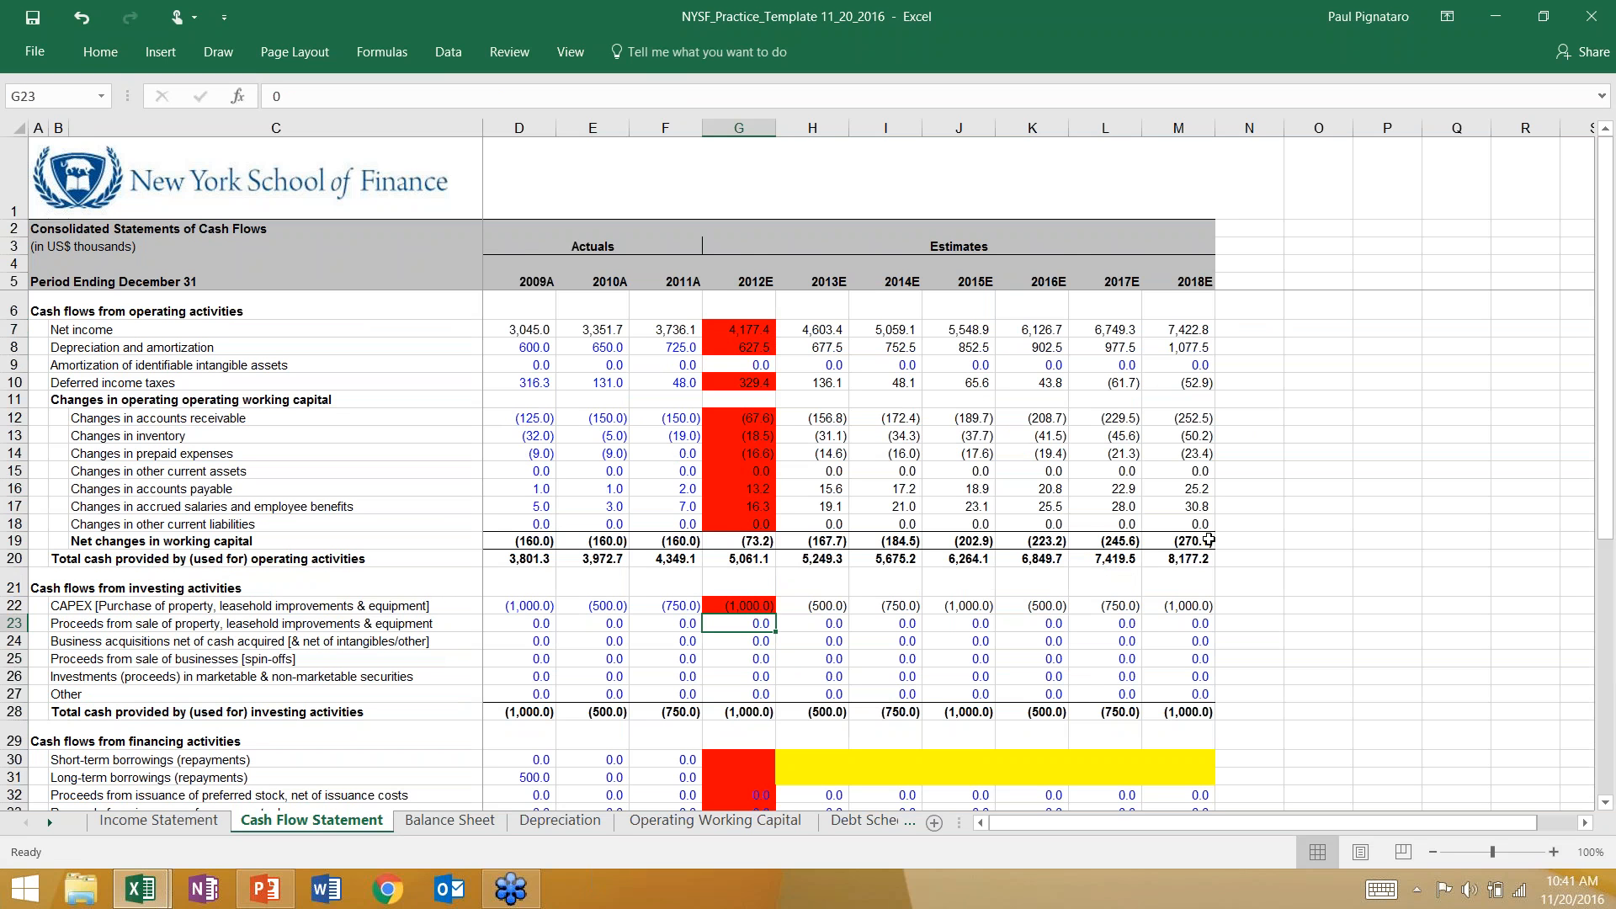
left_click(745, 607)
left_click(725, 382)
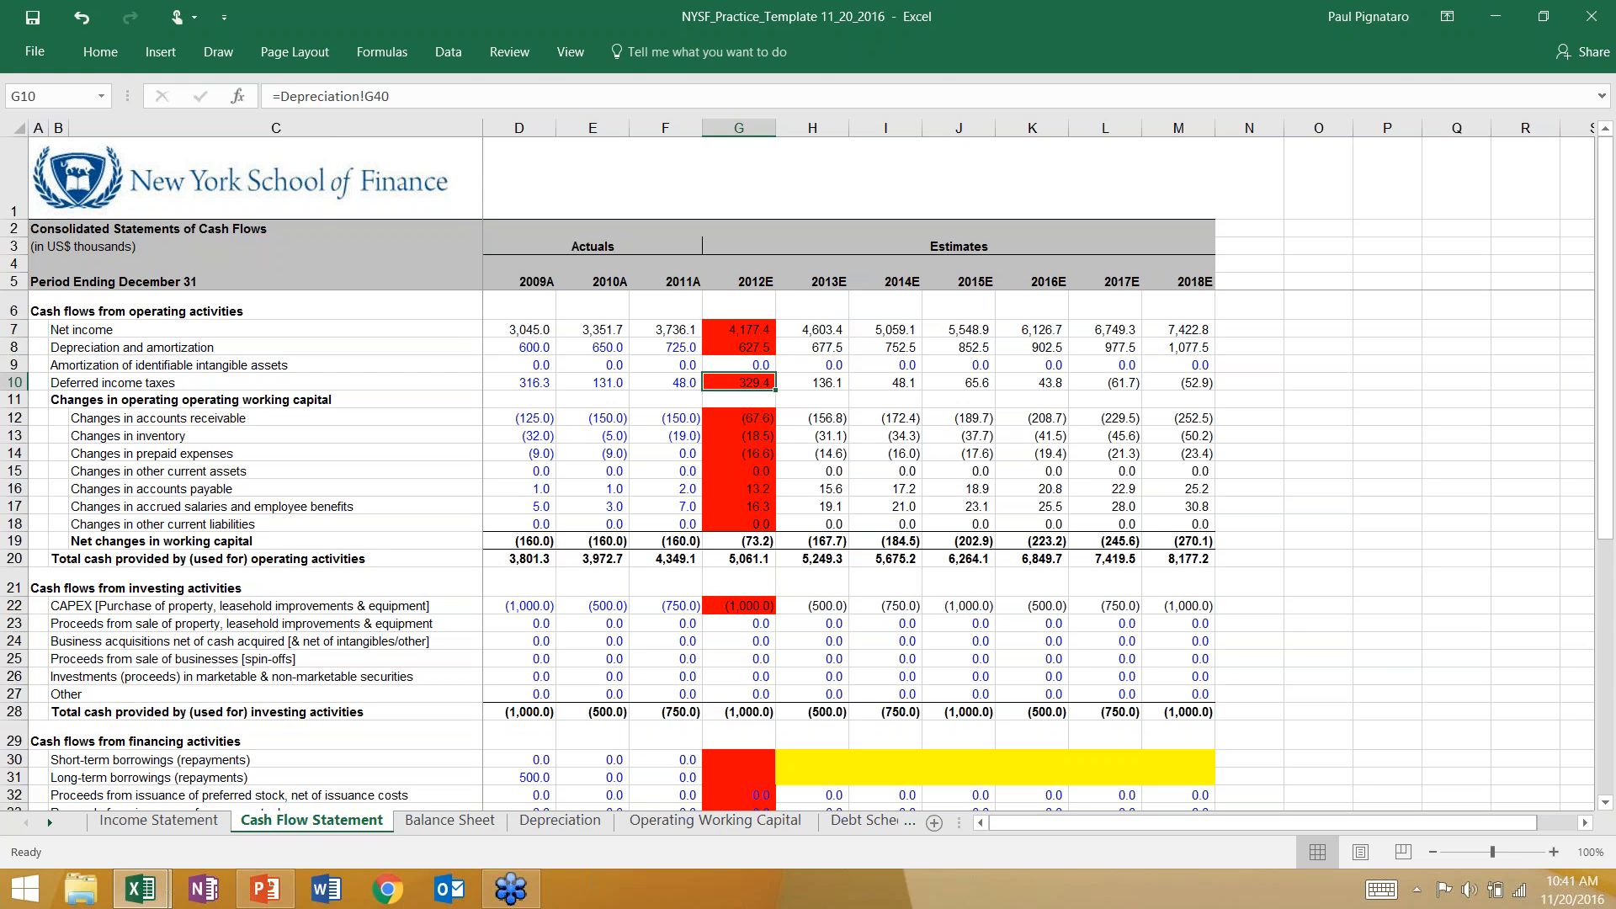
Remove the red fill from the 2012E deferred income taxes cell (G10) on the Cash Flow Statement.
left_click(111, 55)
left_click(313, 122)
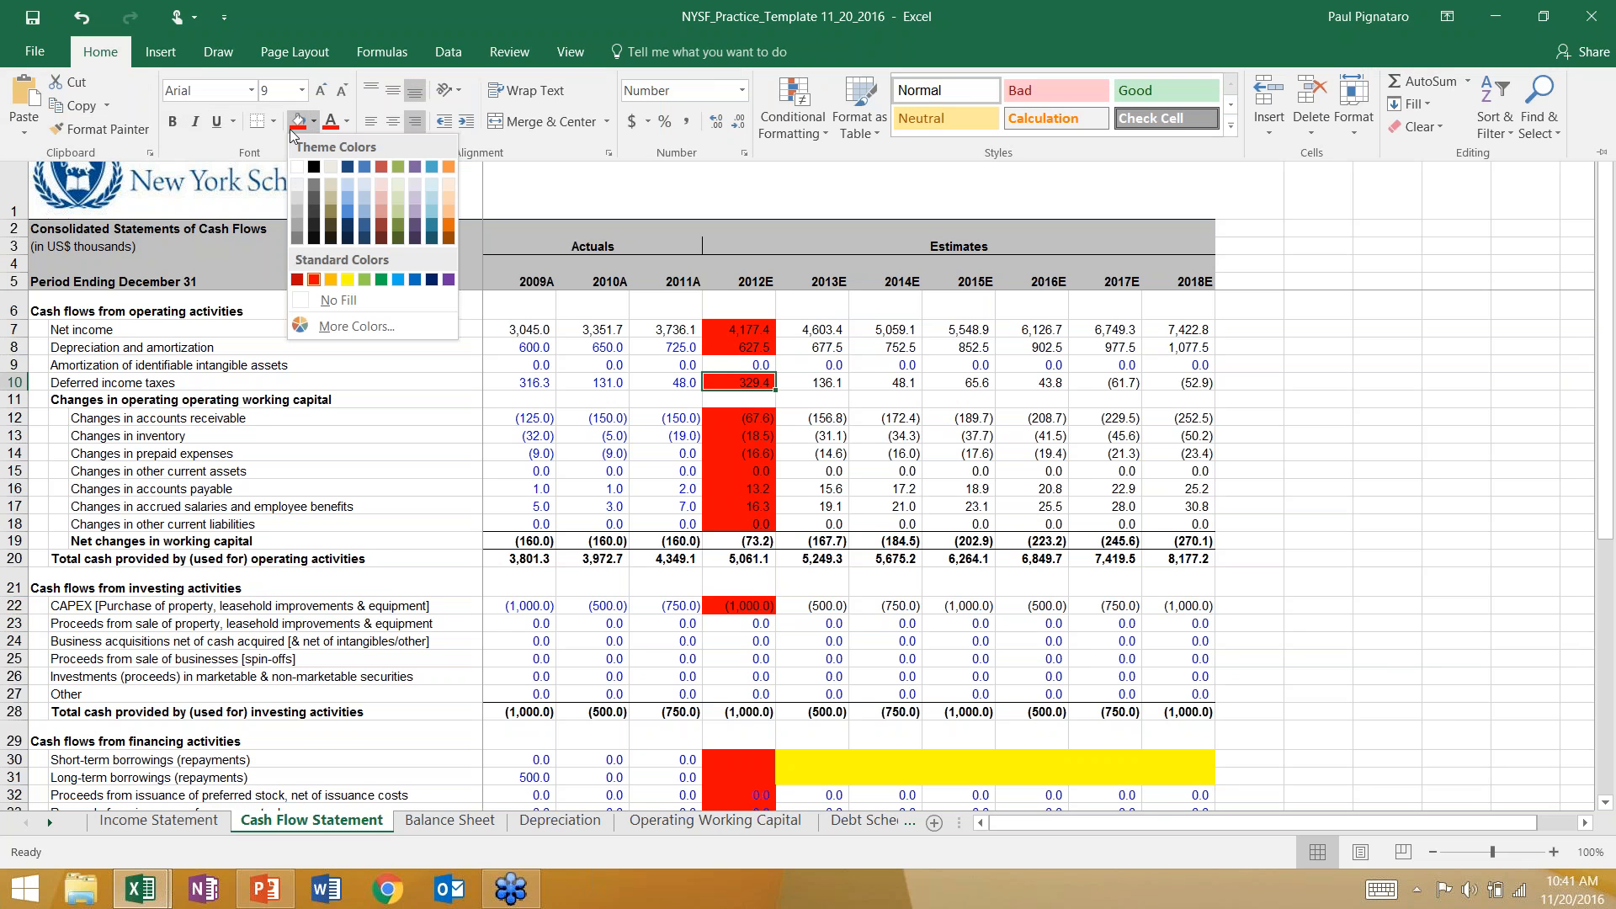
left_click(328, 295)
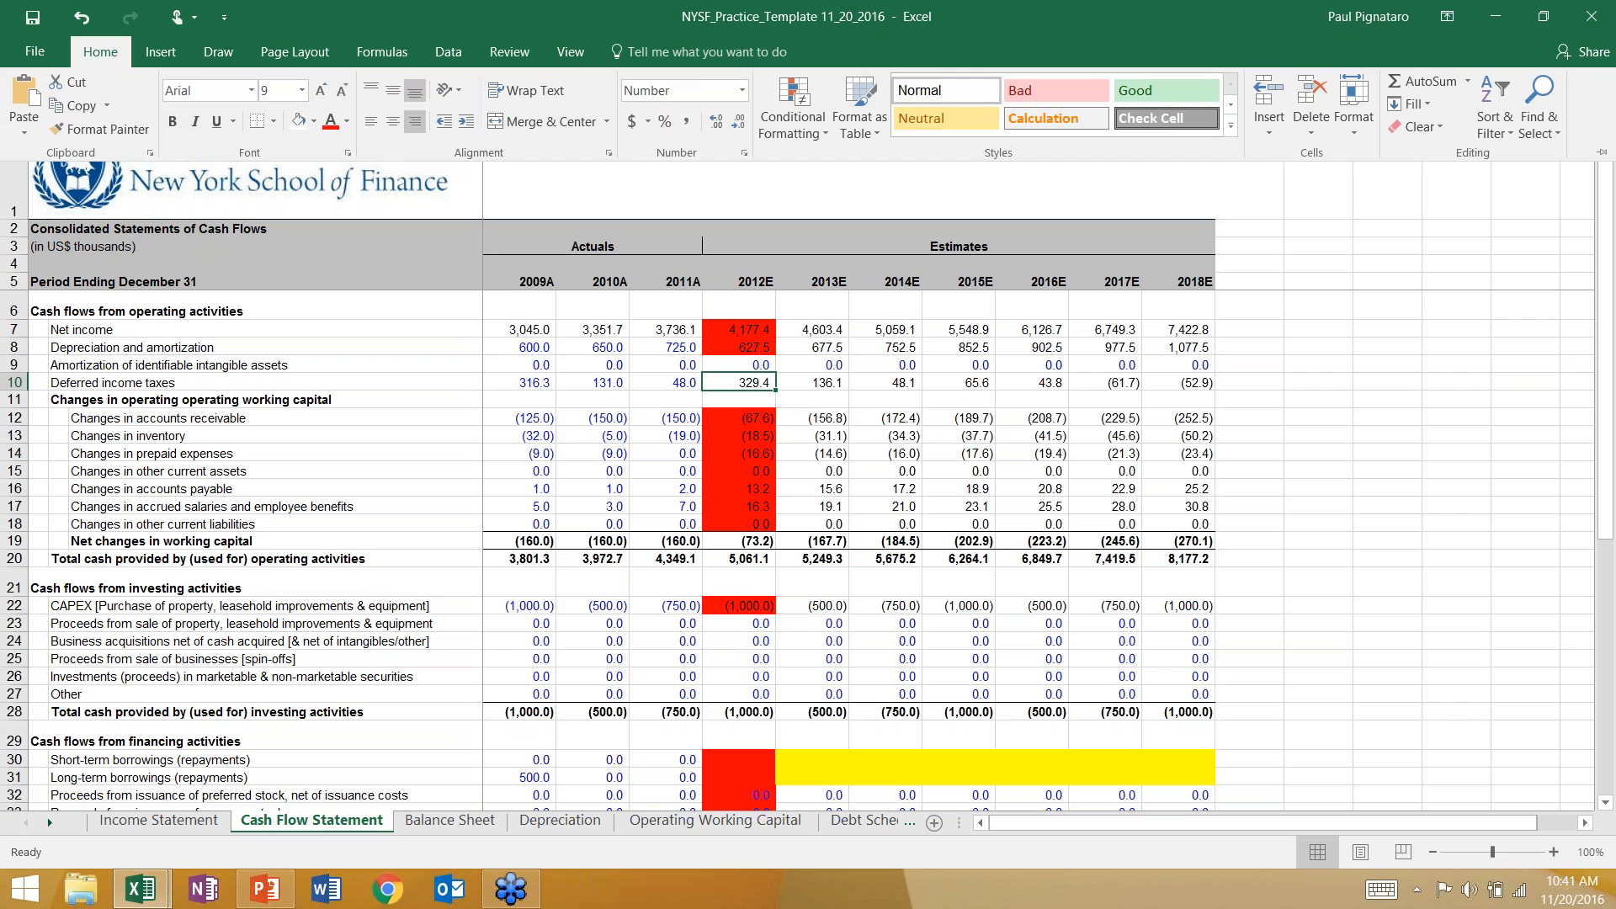
left_click(753, 389)
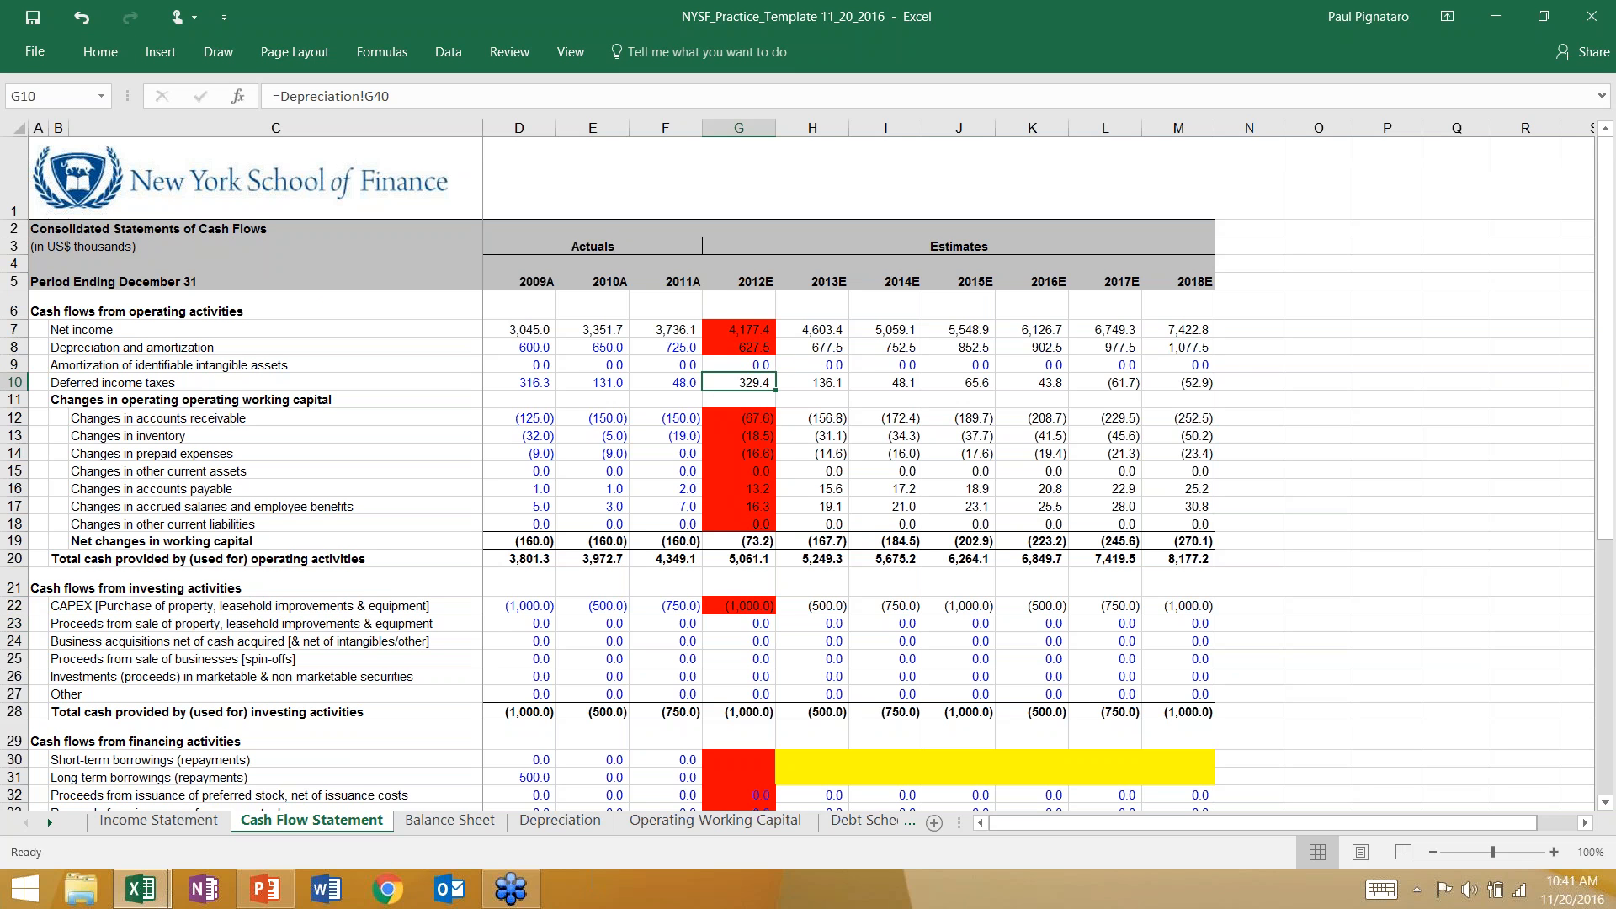
Reduce the 2012E deferred tax liability formula in G29 of the Balance Sheet to =F29 and copy it across through 2018E.
left_click(461, 818)
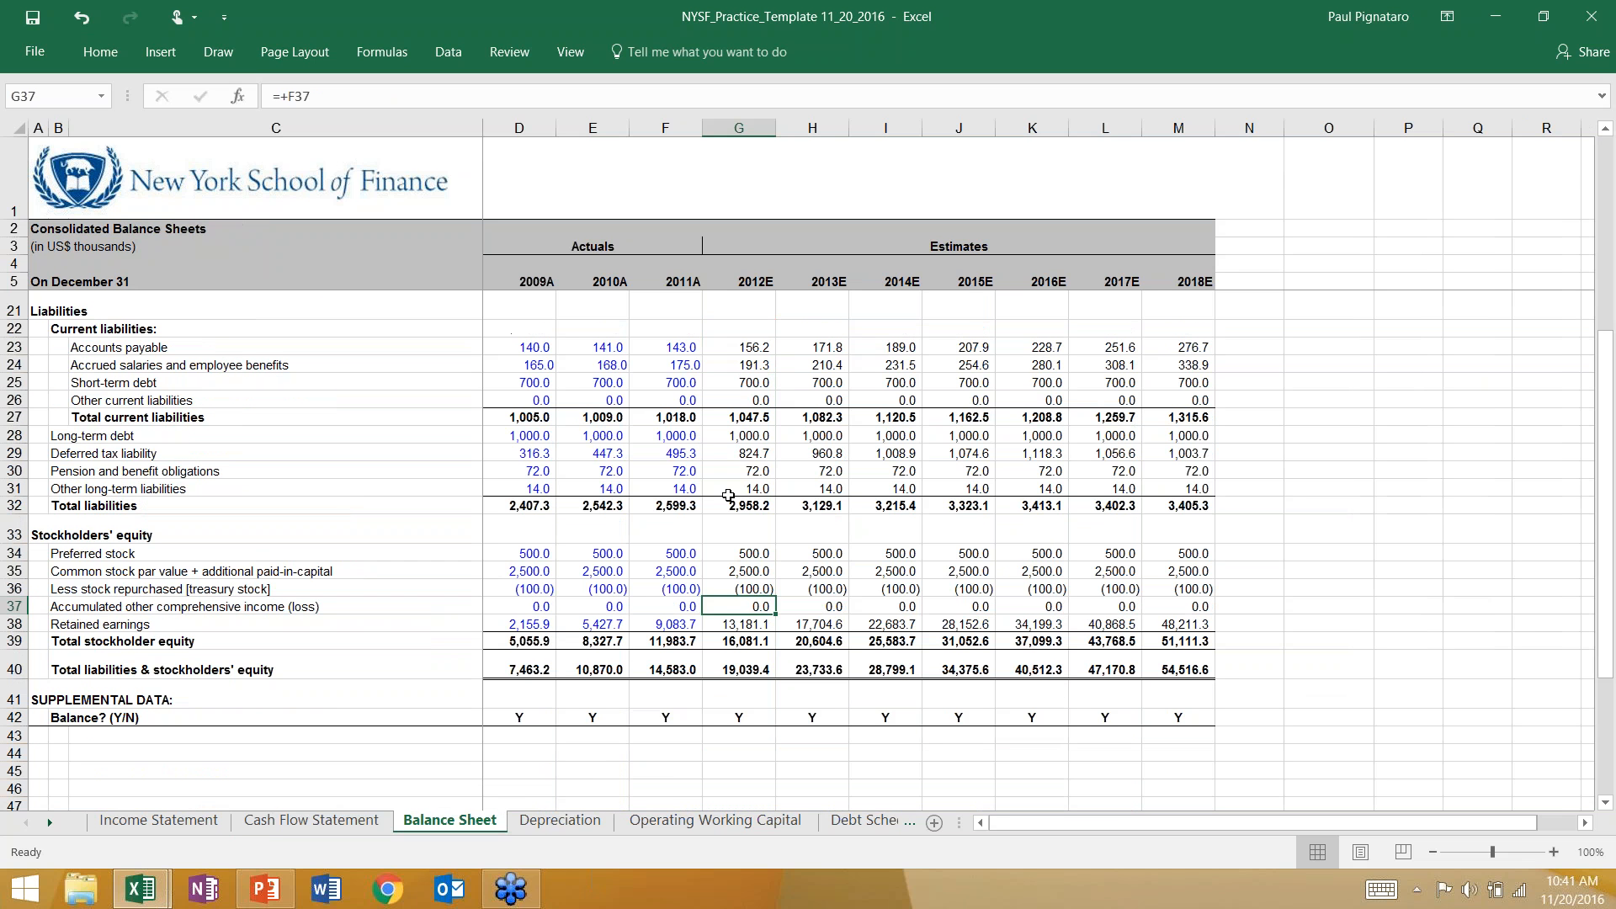
left_click(732, 455)
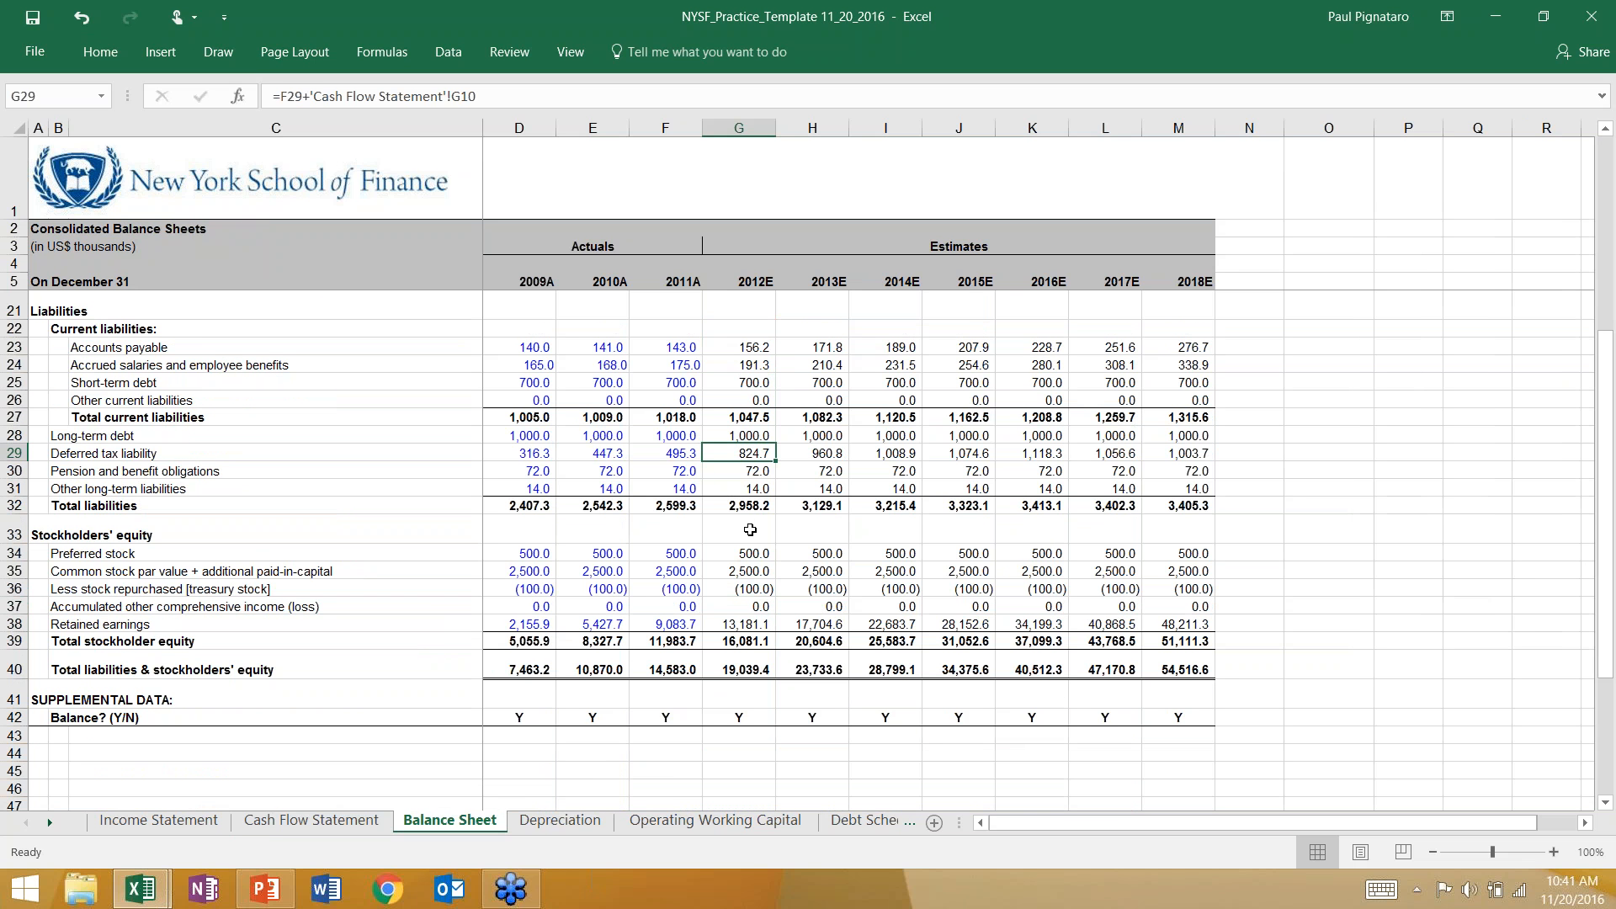
key("F2")
key("BackSpace")
key("BackSpace")
key("BackSpace")
key("BackSpace")
key("BackSpace")
key("BackSpace")
key("BackSpace")
key("BackSpace")
key("BackSpace")
key("BackSpace")
key("BackSpace")
key("BackSpace")
key("BackSpace")
key("BackSpace")
key("BackSpace")
key("BackSpace")
key("BackSpace")
key("BackSpace")
key("BackSpace")
key("BackSpace")
key("Return")
key("Up")
key("shift+Right")
key("shift+Right")
key("shift+Right")
key("shift+Right")
key("shift+Right")
key("shift+Right")
key("ctrl+r")
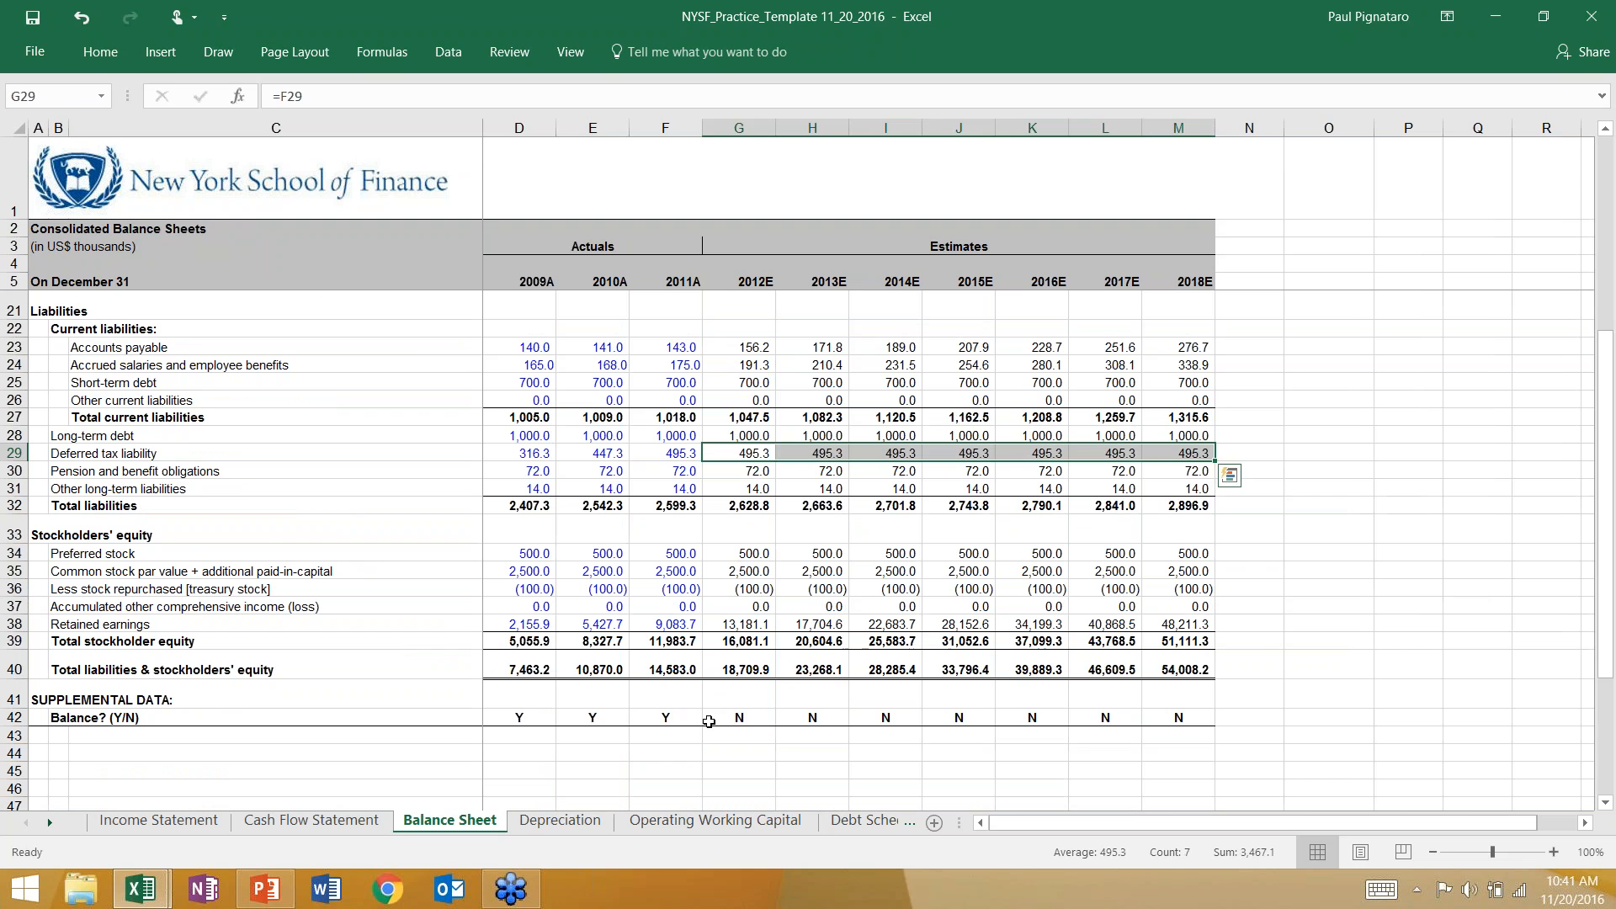
left_click(732, 455)
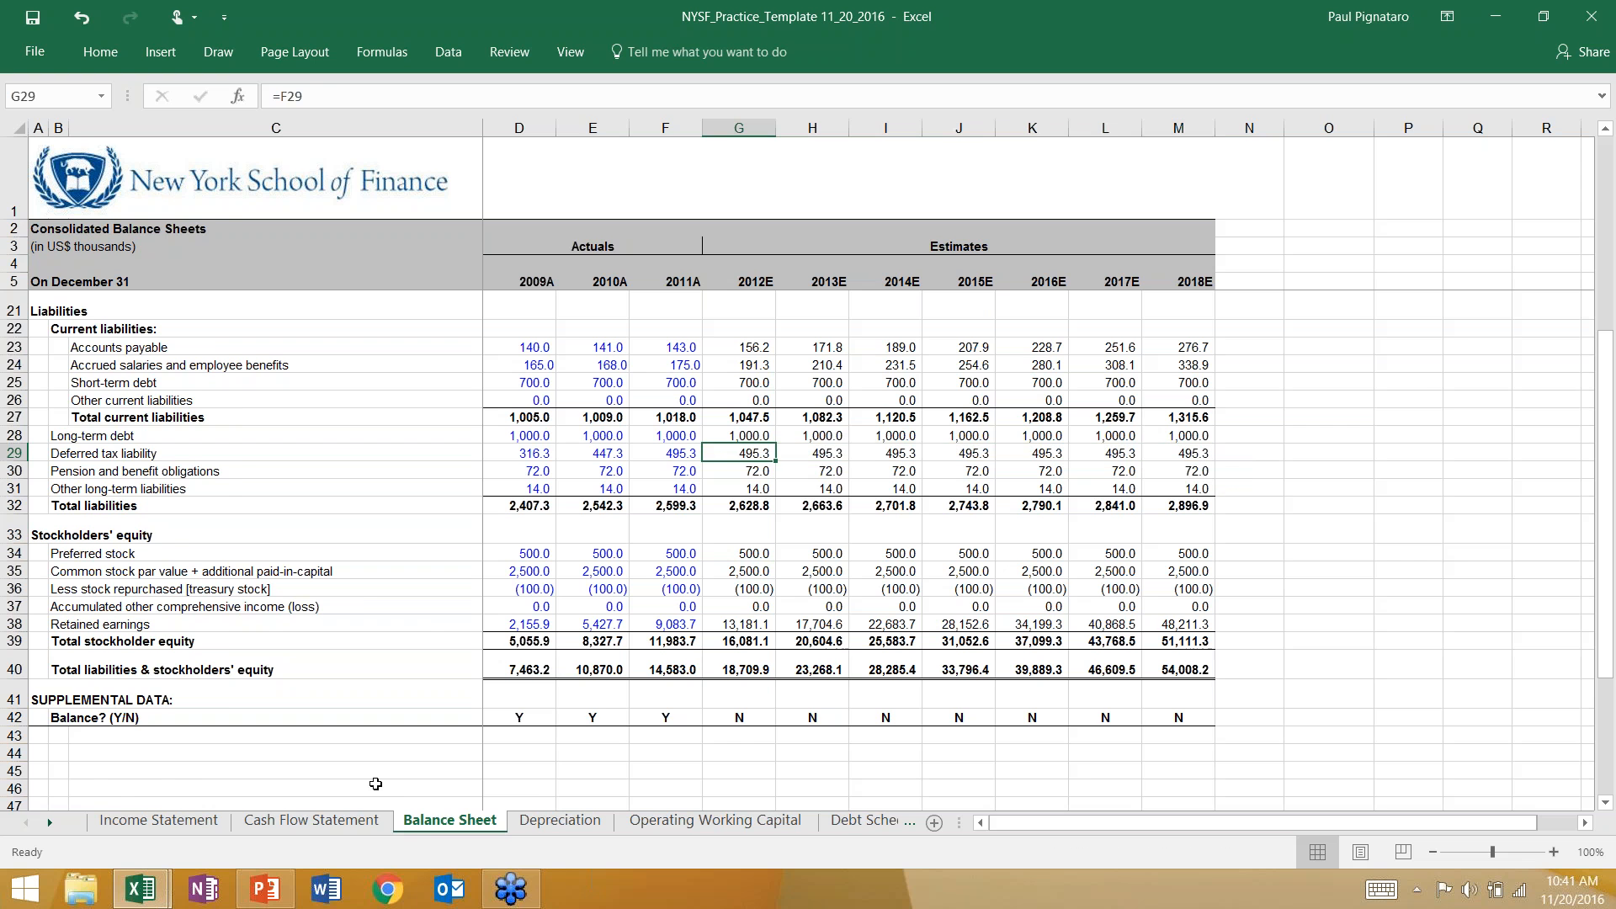
Undo the deferred tax liability formula changes and the fill removal on the 2012E deferred income taxes cell.
left_click(312, 821)
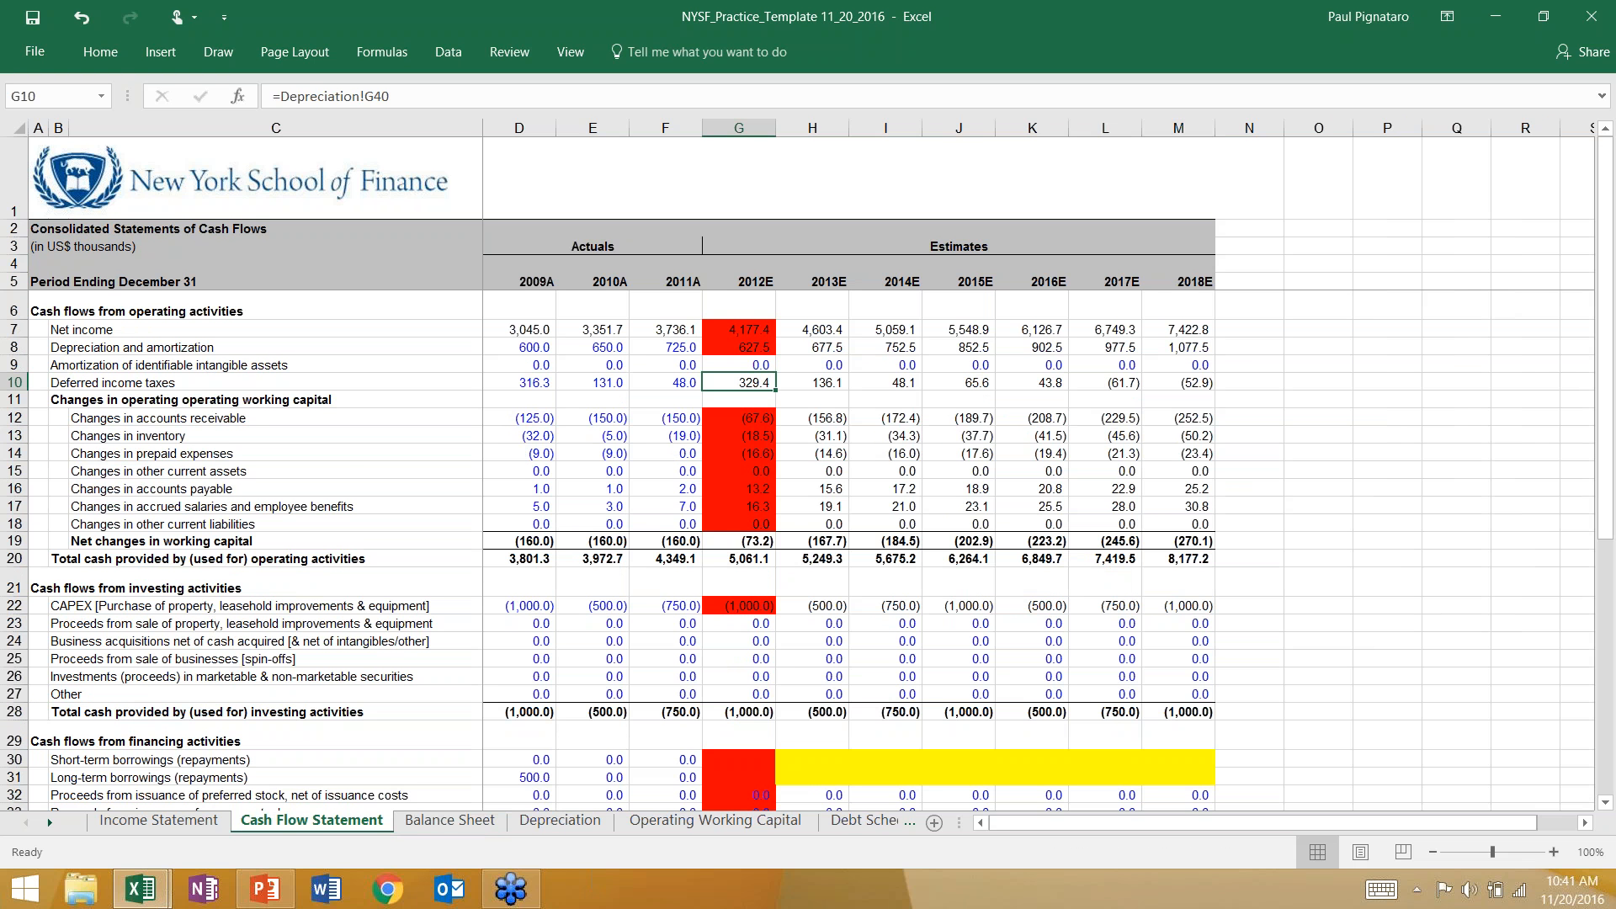
key("ctrl+z")
key("ctrl+z")
key("ctrl+z")
Check the Four Possible Balance Sheet Errors slide in PowerPoint against the 2012E cash flow lines in Excel.
key("alt+Tab")
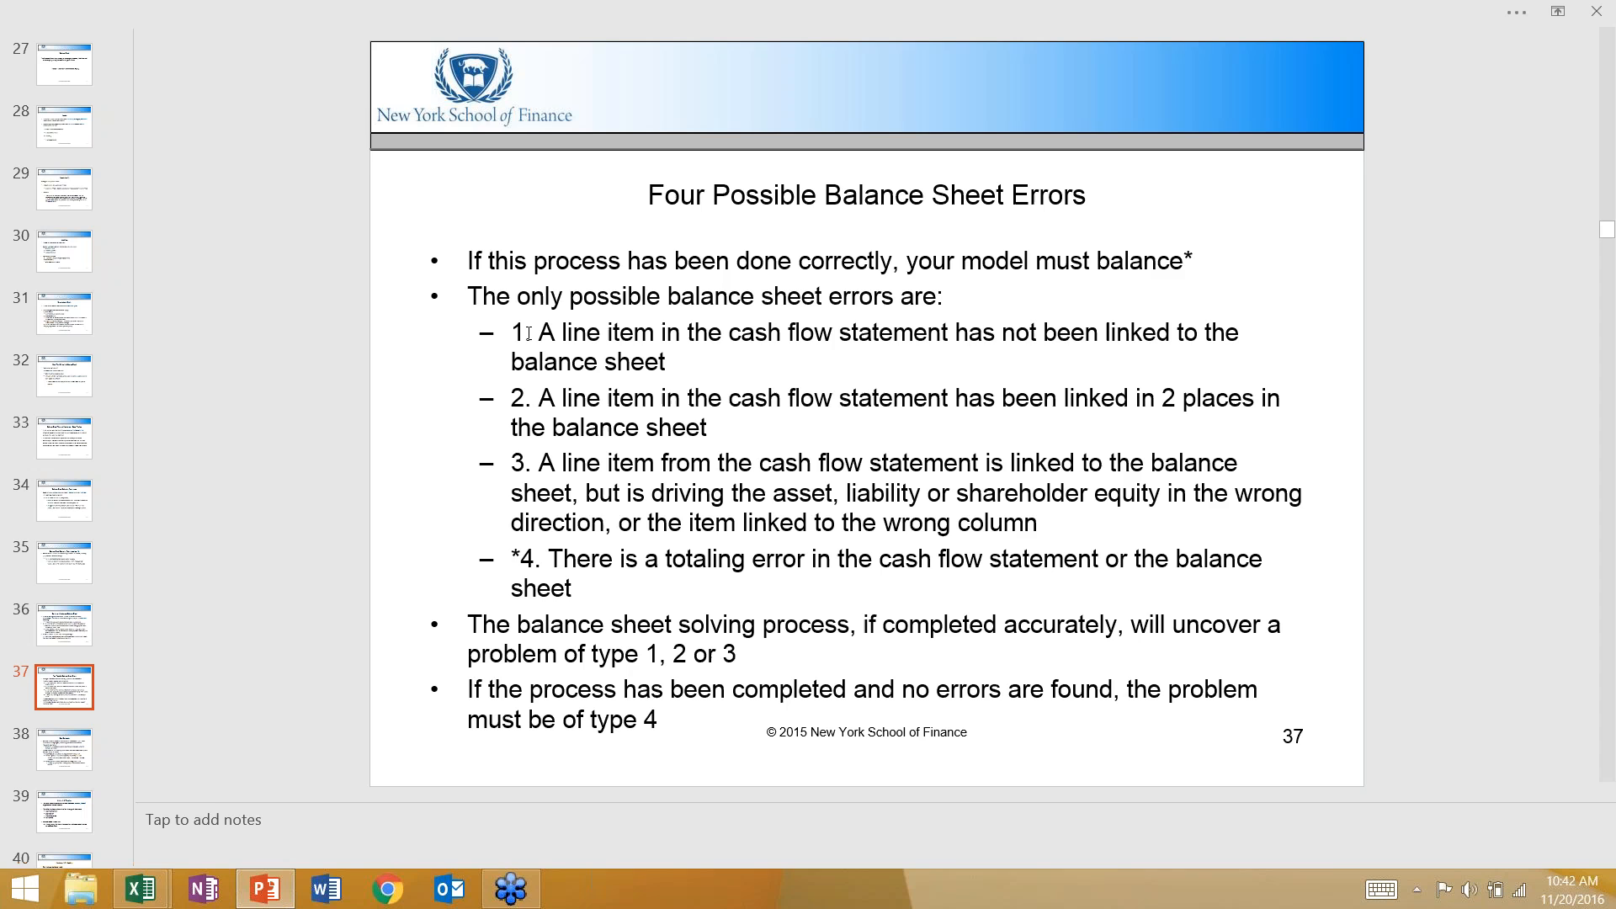
key("alt+Tab")
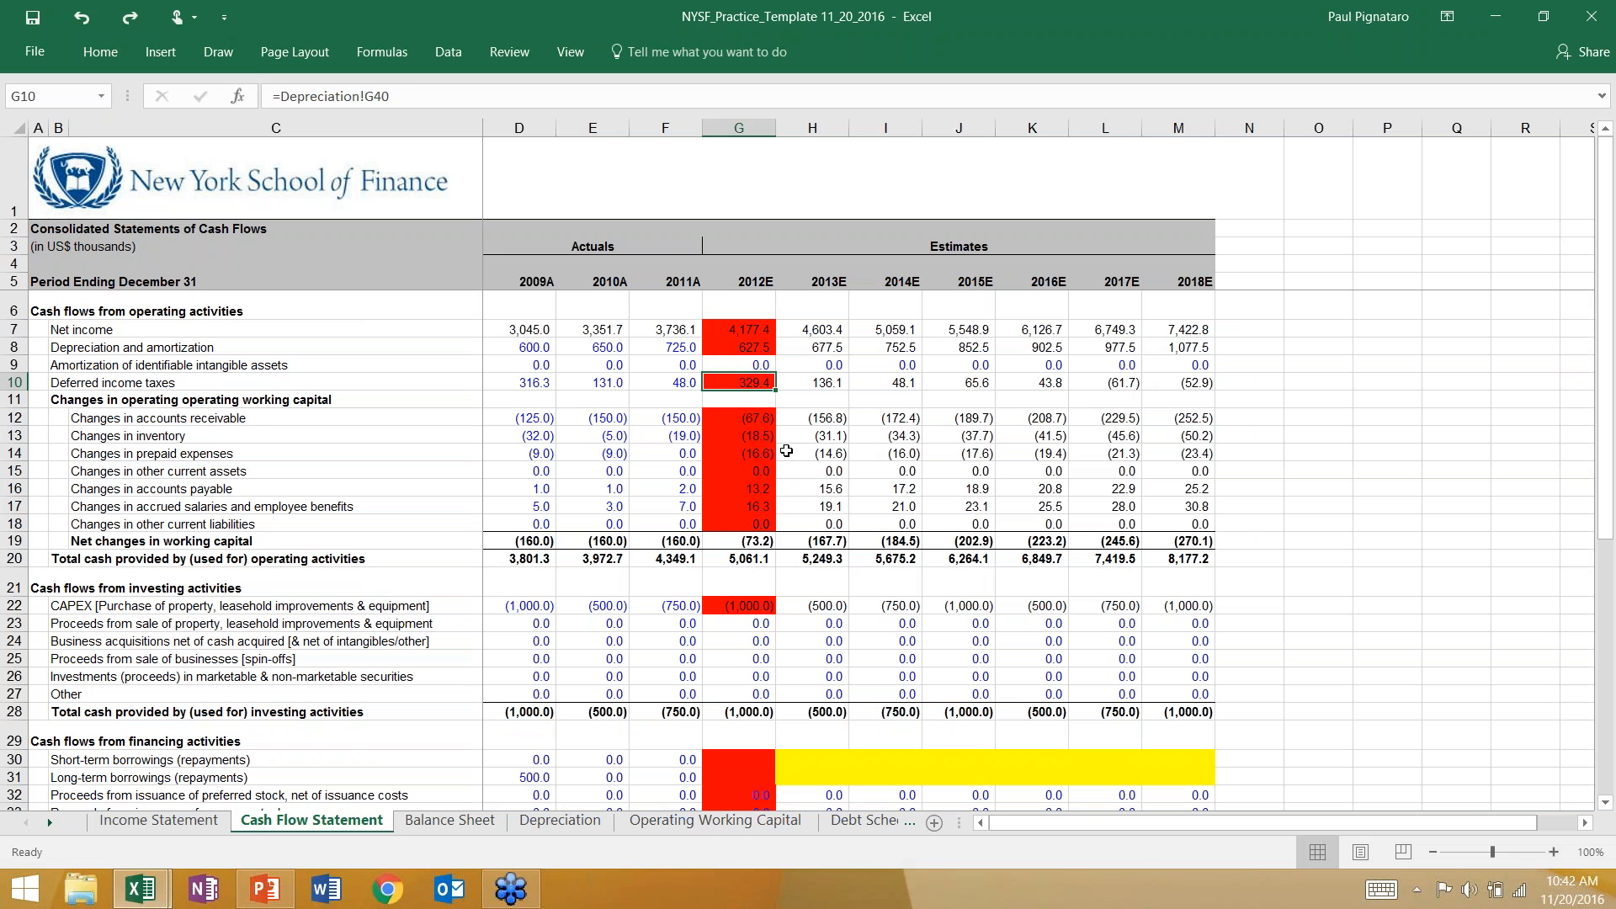
left_click(764, 655)
left_click(749, 421)
left_click(749, 437)
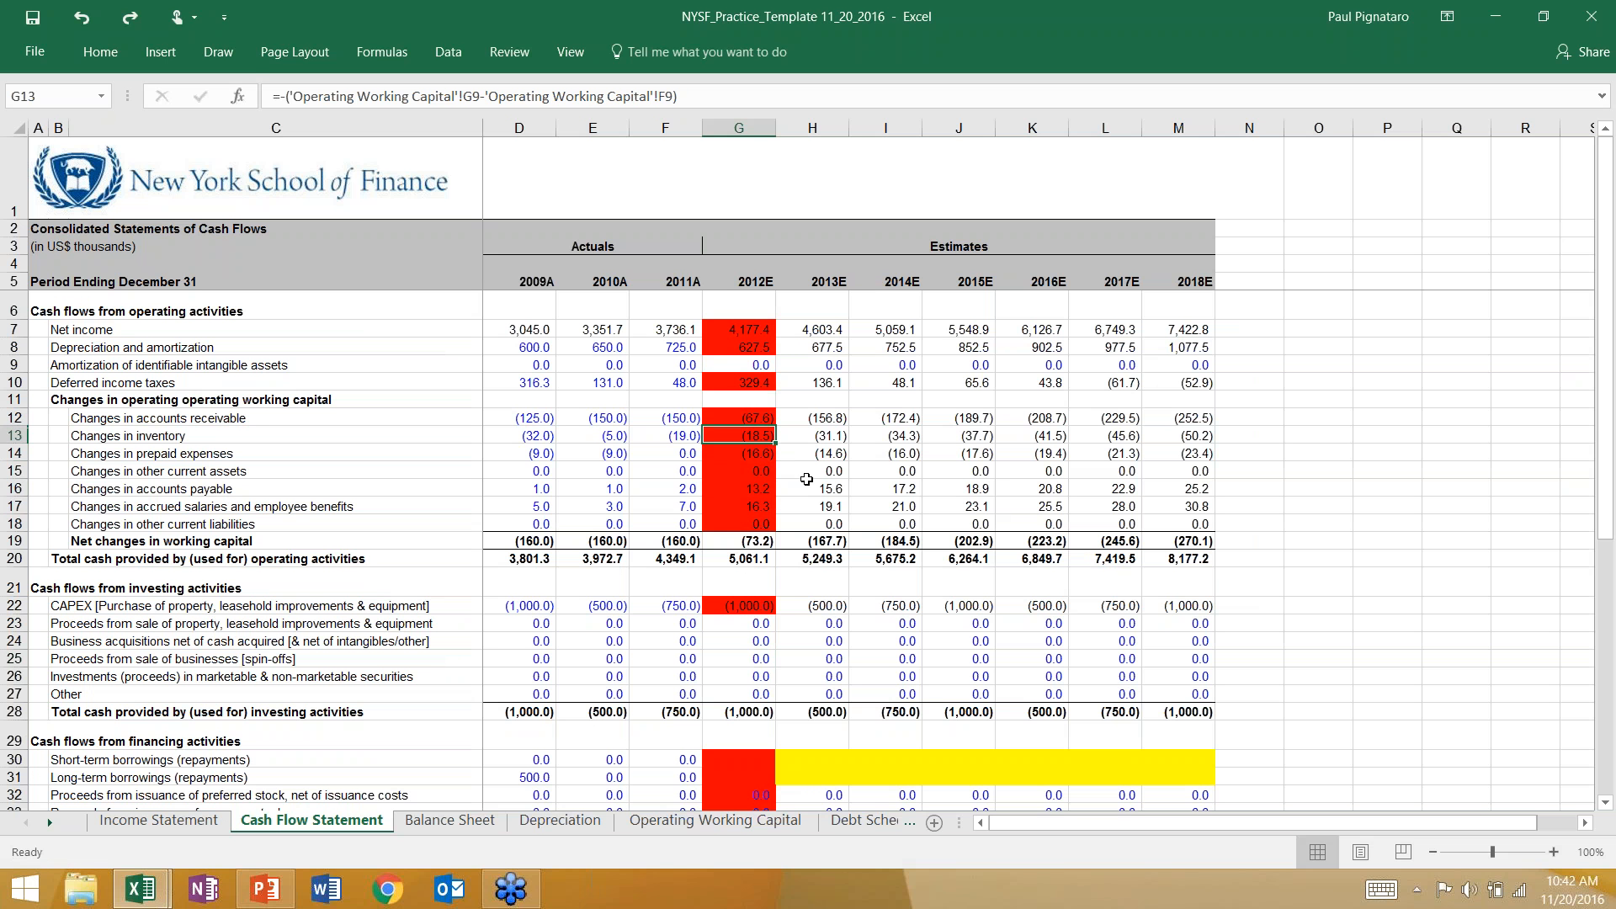
left_click(733, 385)
Compare how the deferred tax liability (G29) and deferred tax asset (G18) on the Balance Sheet link to cash flow deferred income taxes.
left_click(450, 820)
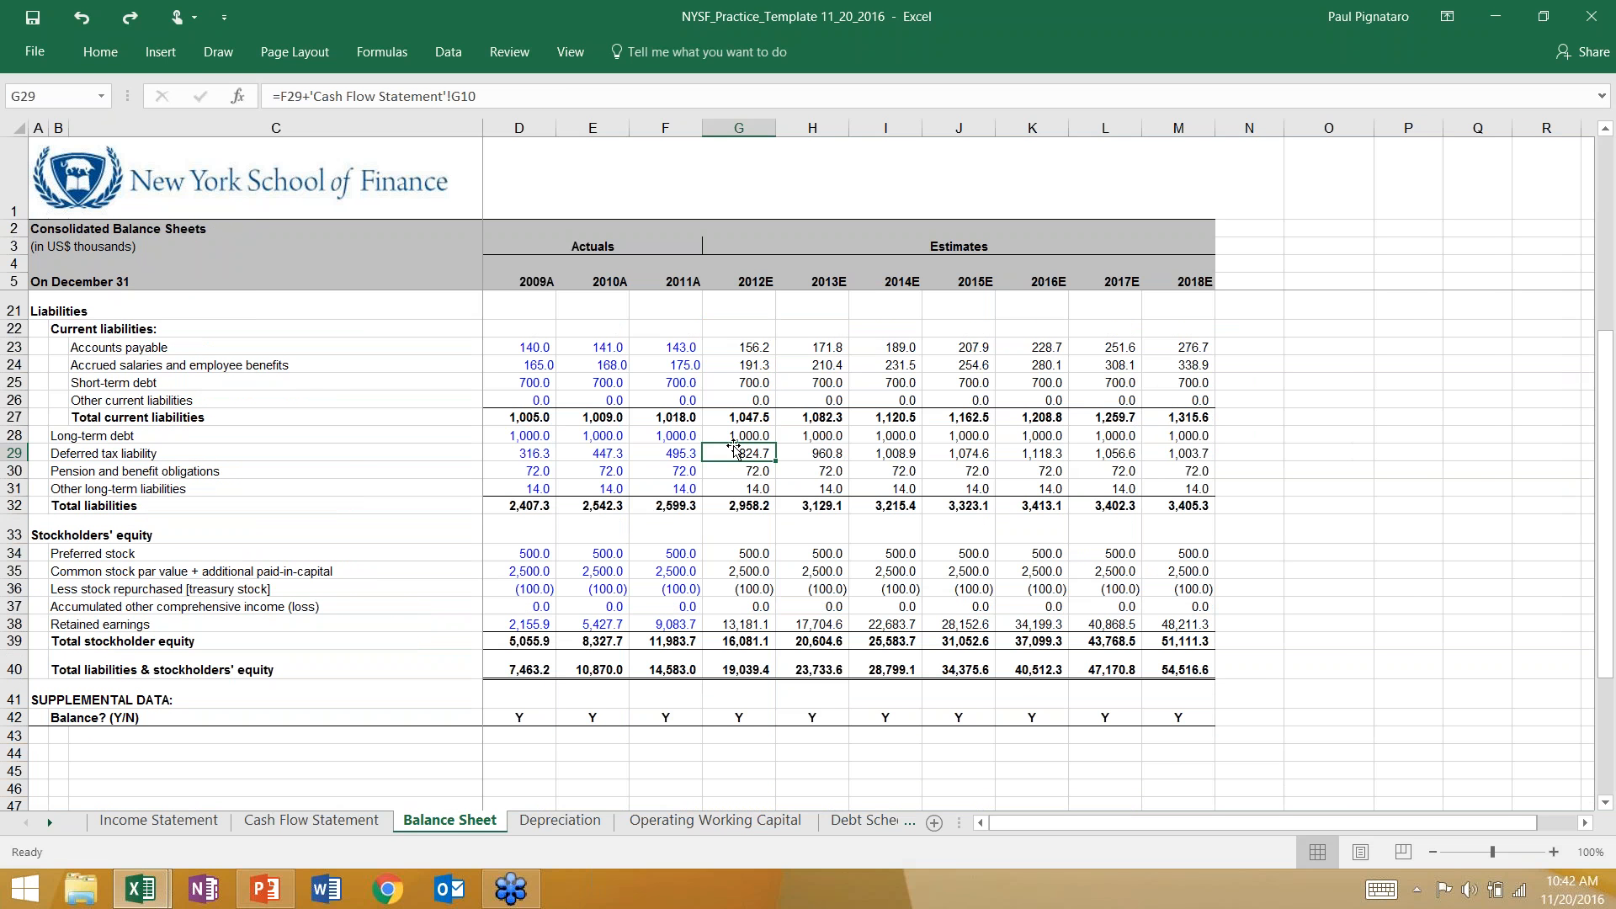
scroll(734, 448, "up", 3)
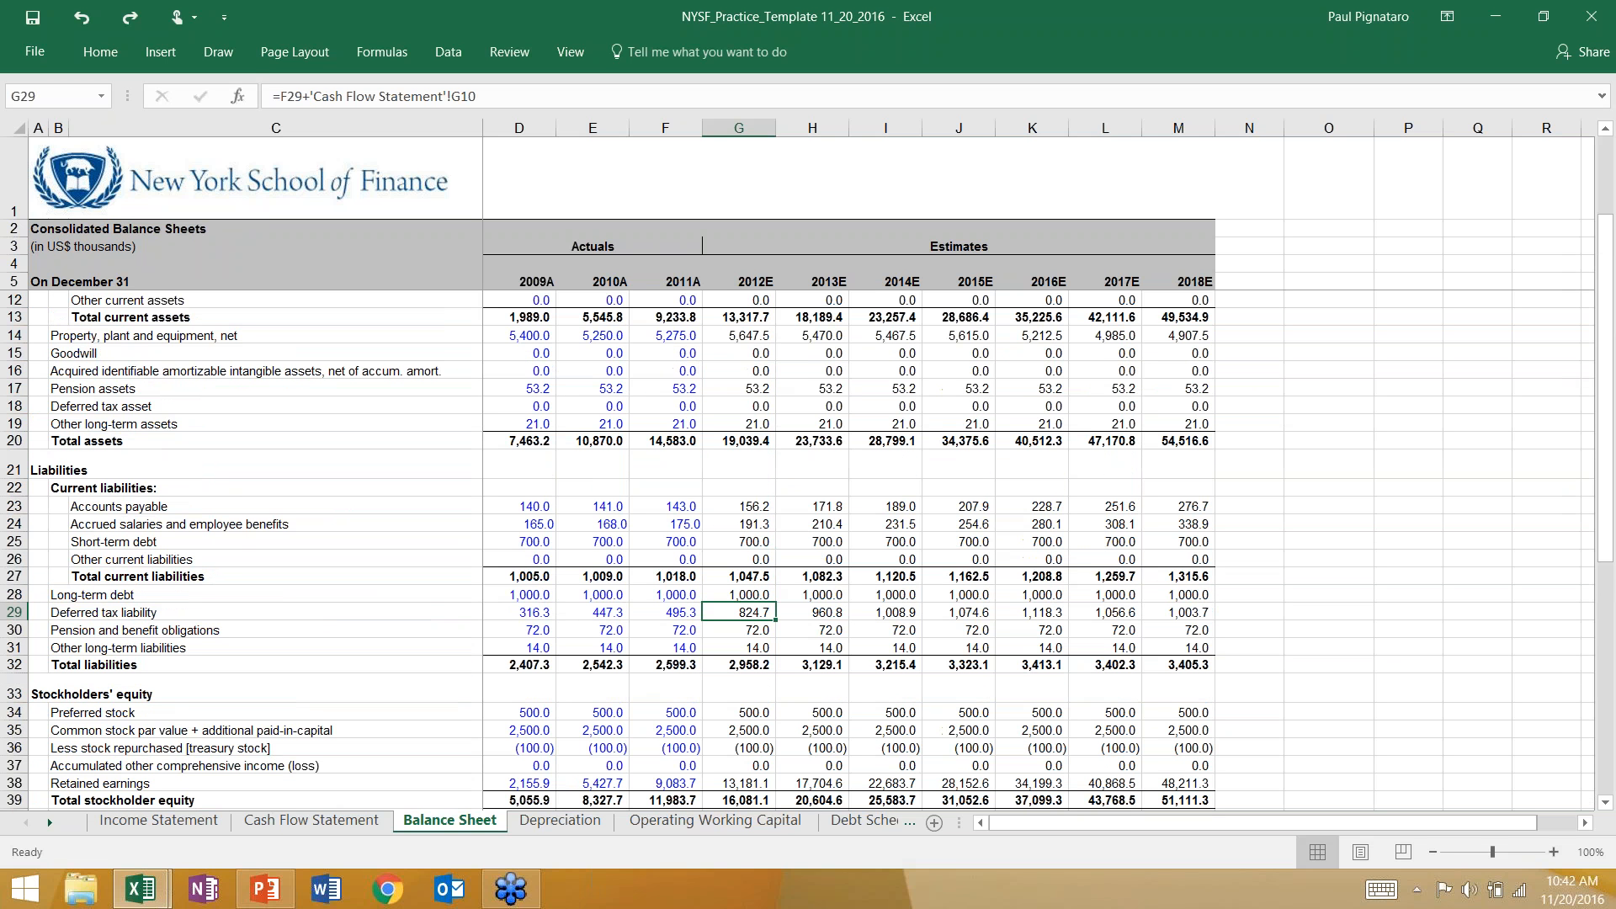
left_click(724, 405)
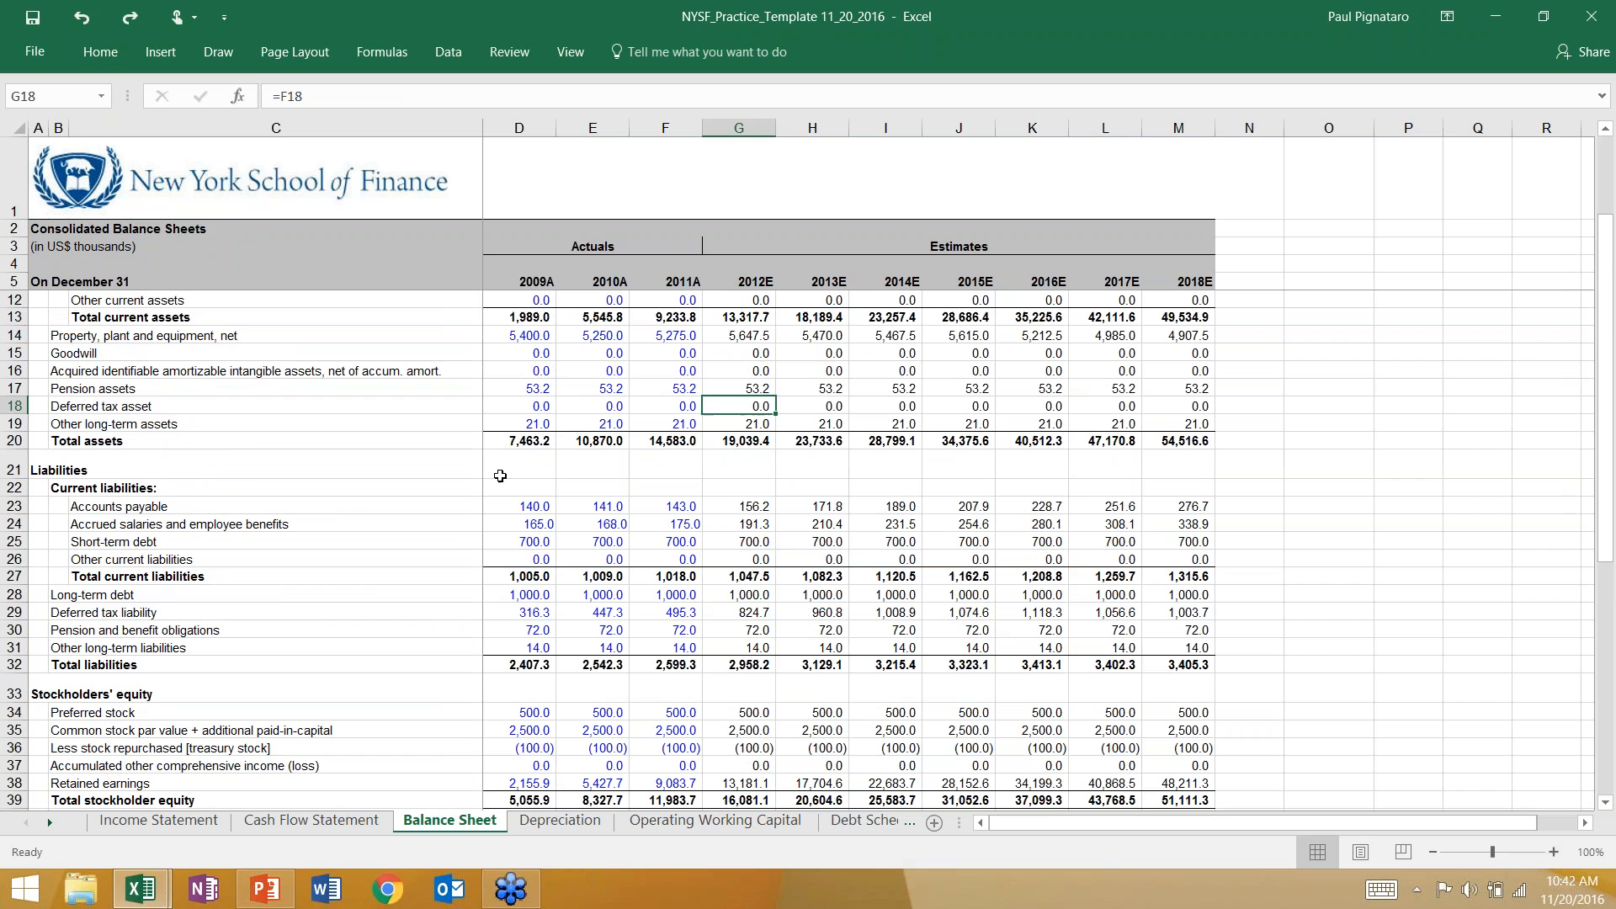
left_click(314, 826)
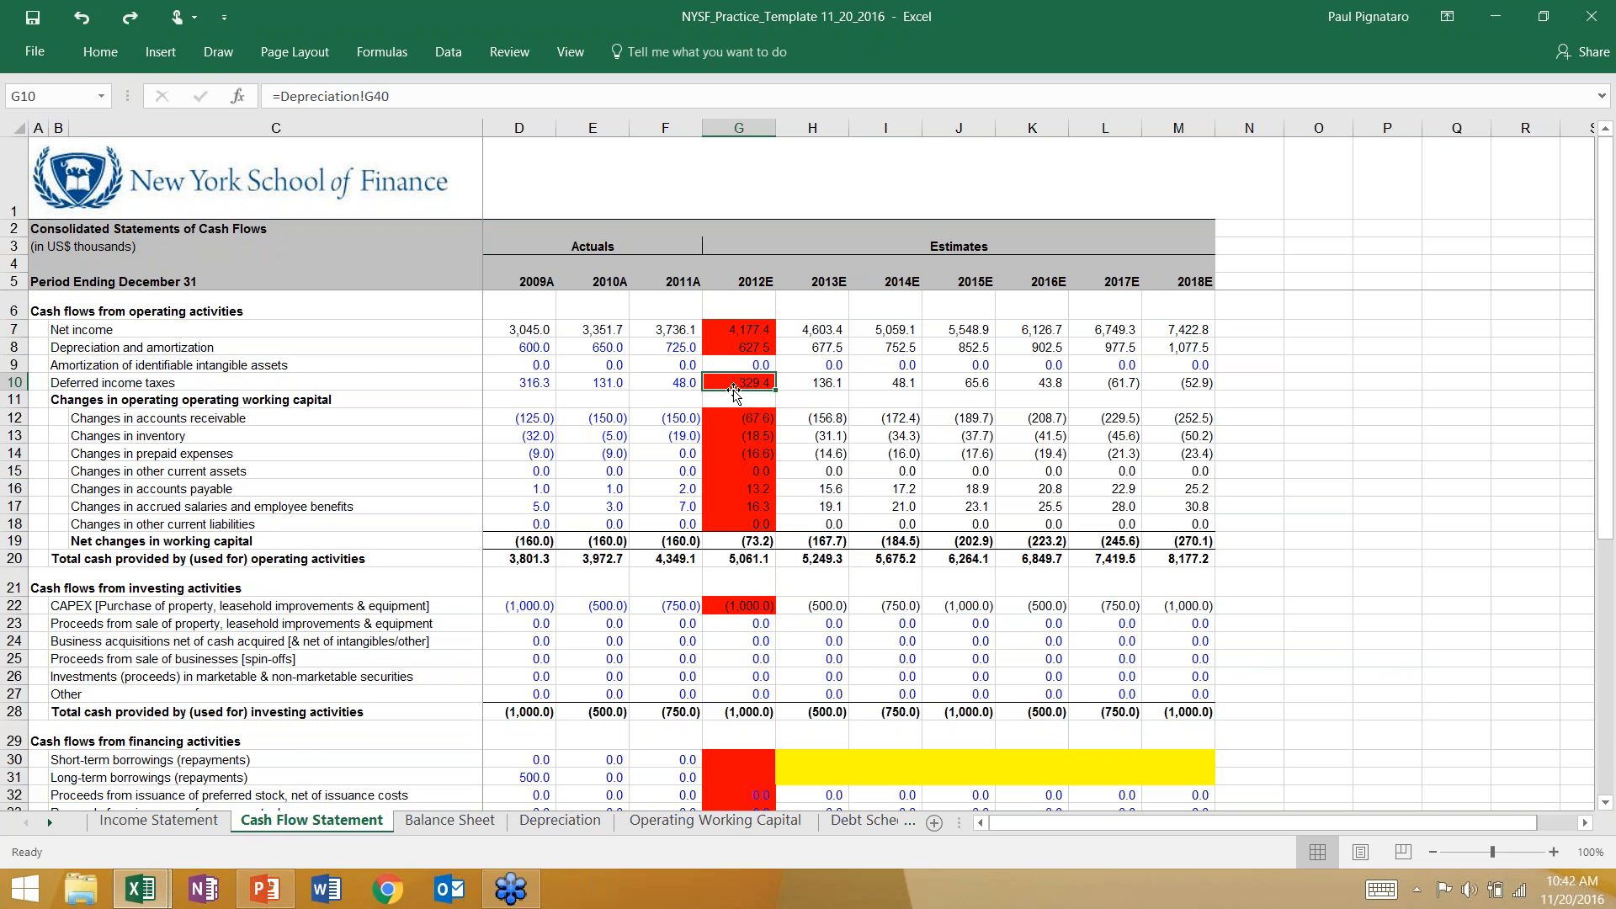
Trace the 2012E deferred tax liability formula on the Balance Sheet to its deferred income taxes source on the Cash Flow Statement.
left_click(468, 818)
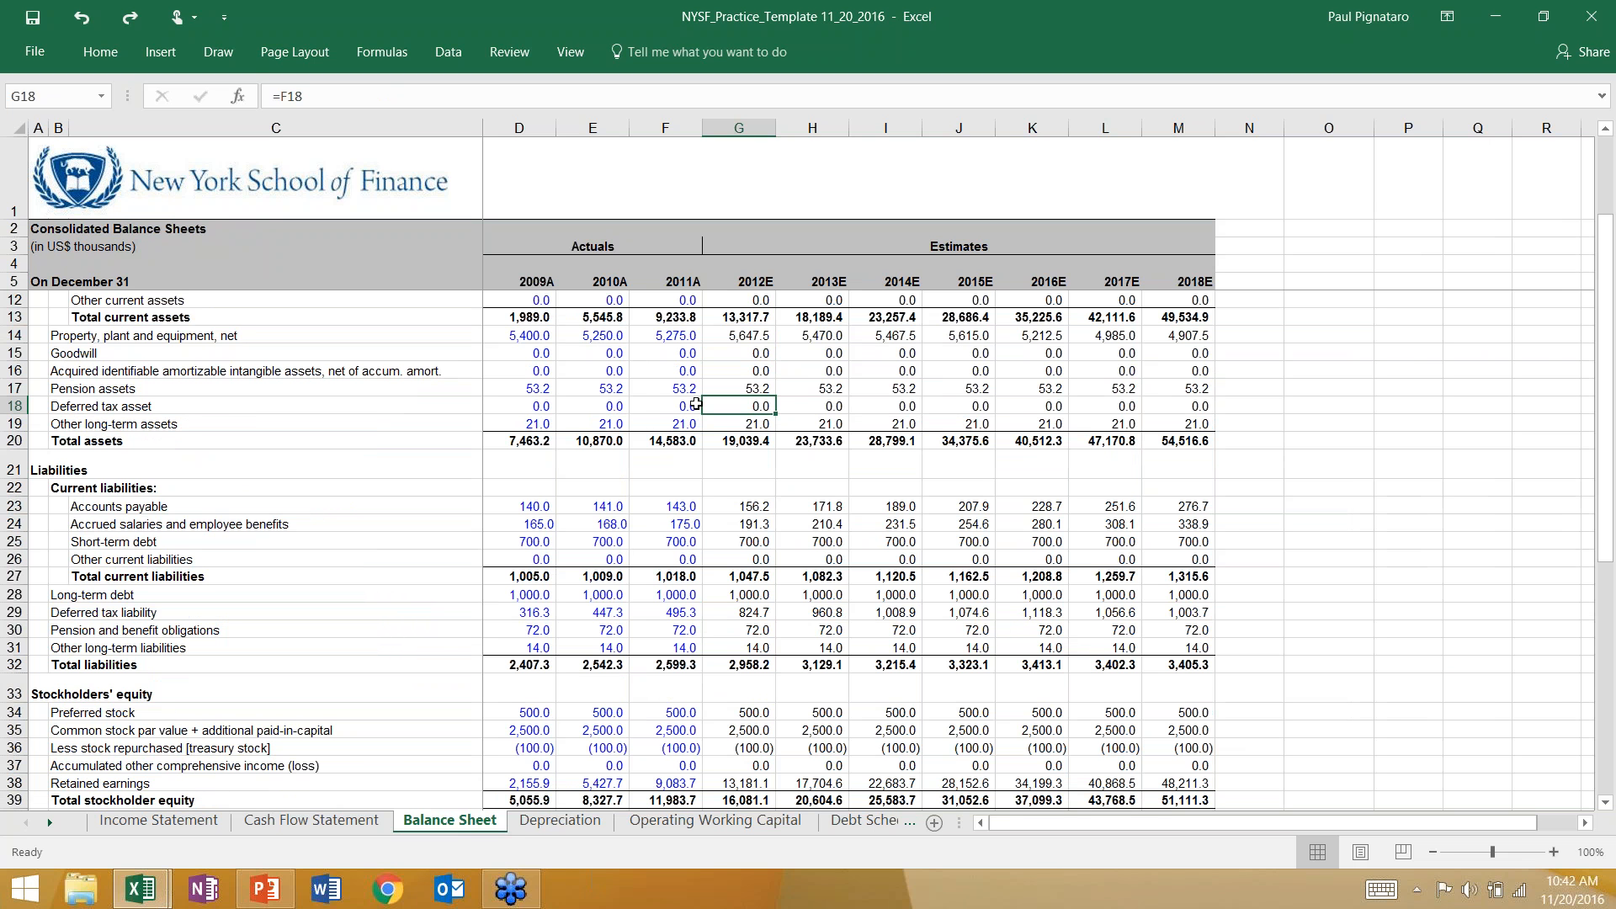
left_click(741, 613)
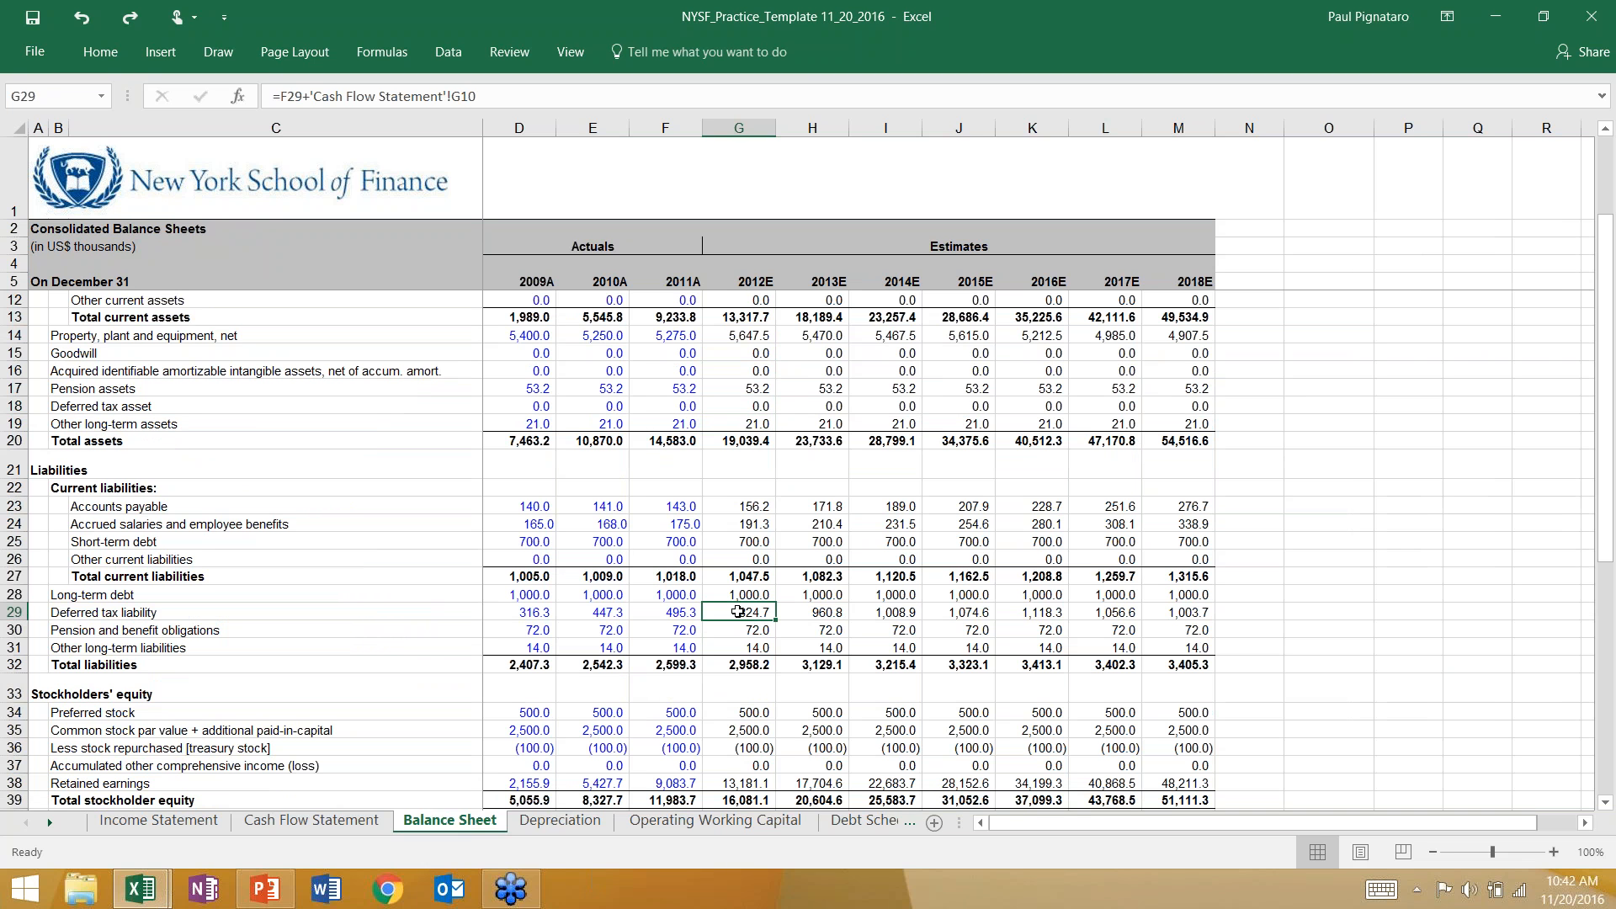
key("ctrl+bracketleft")
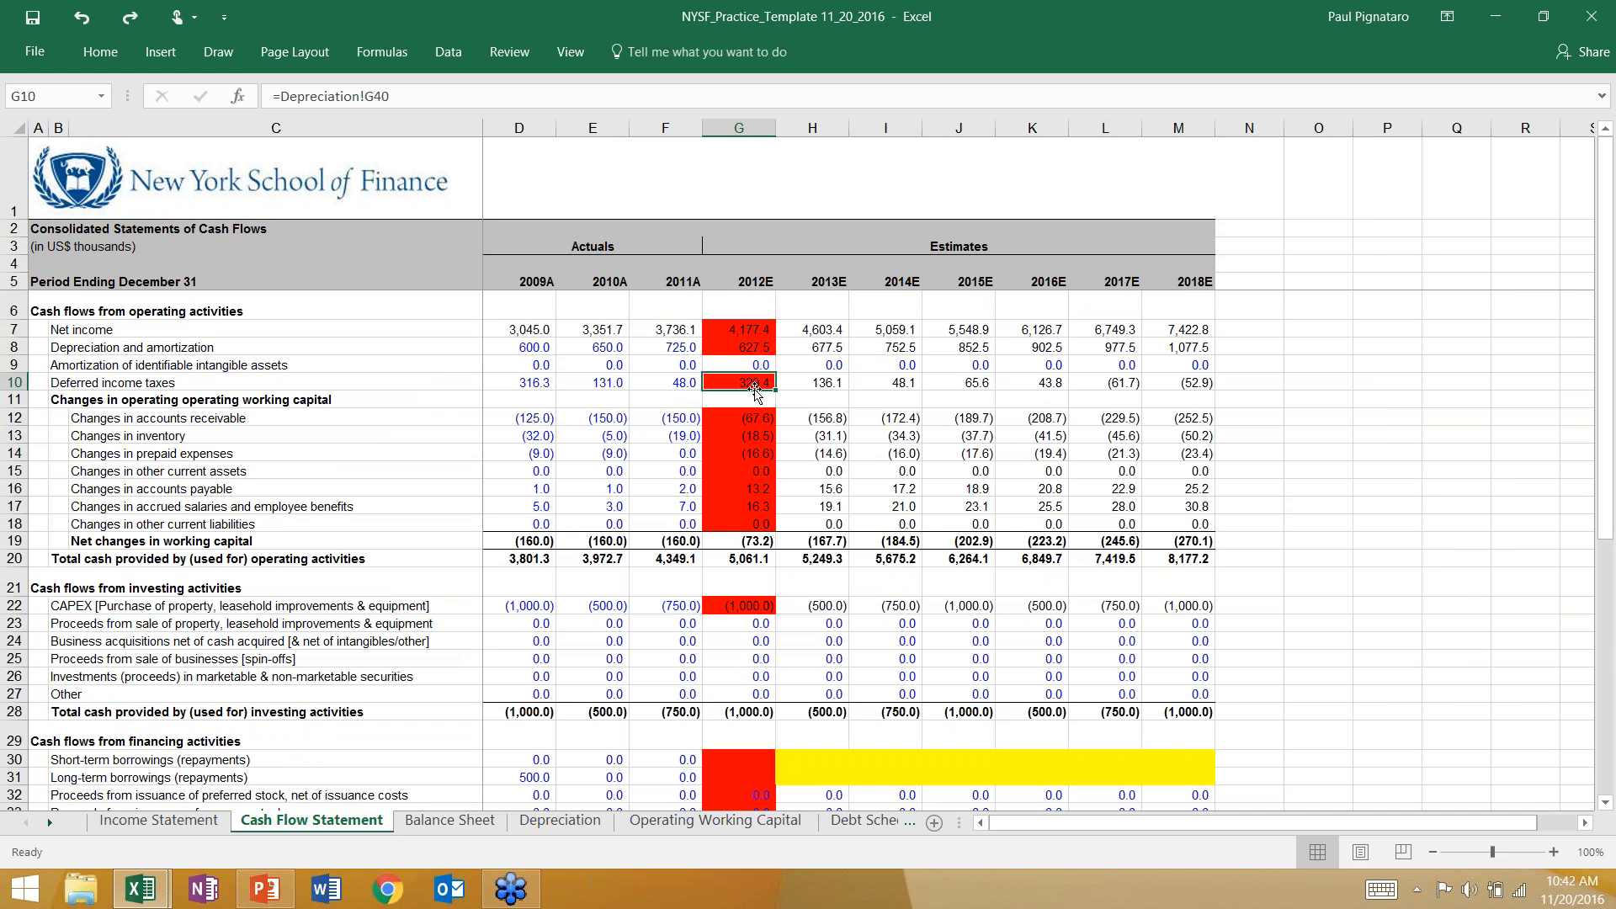
Review the Four Possible Balance Sheet Errors slide in PowerPoint, then return to the 2012E deferred income taxes line in Excel.
left_click(265, 889)
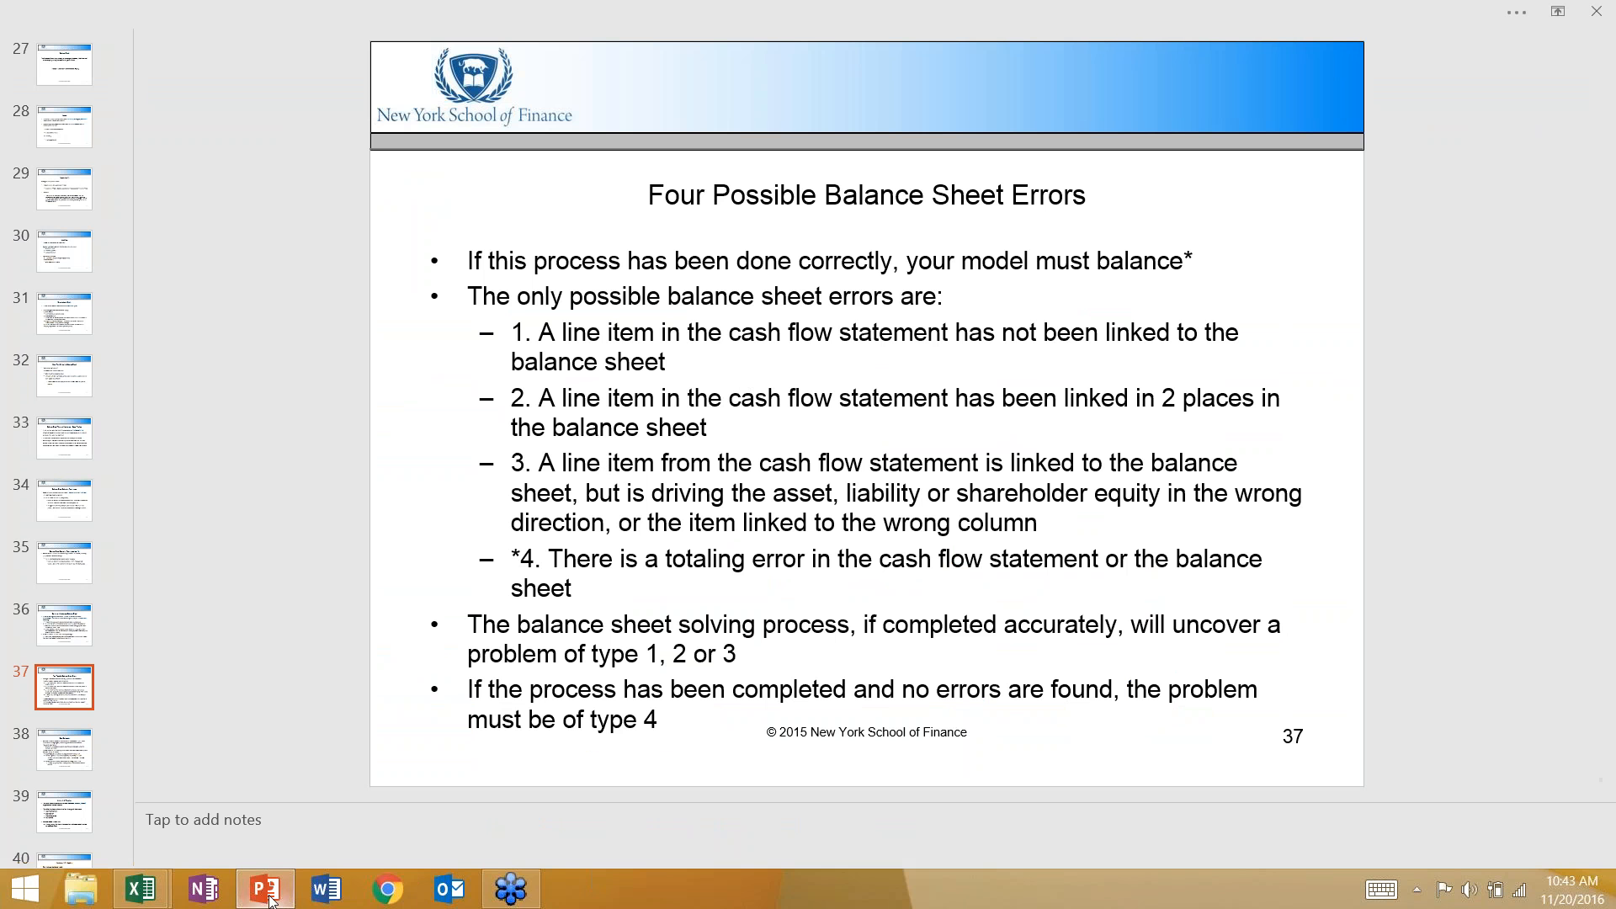
mouse_move(154, 883)
left_click(168, 834)
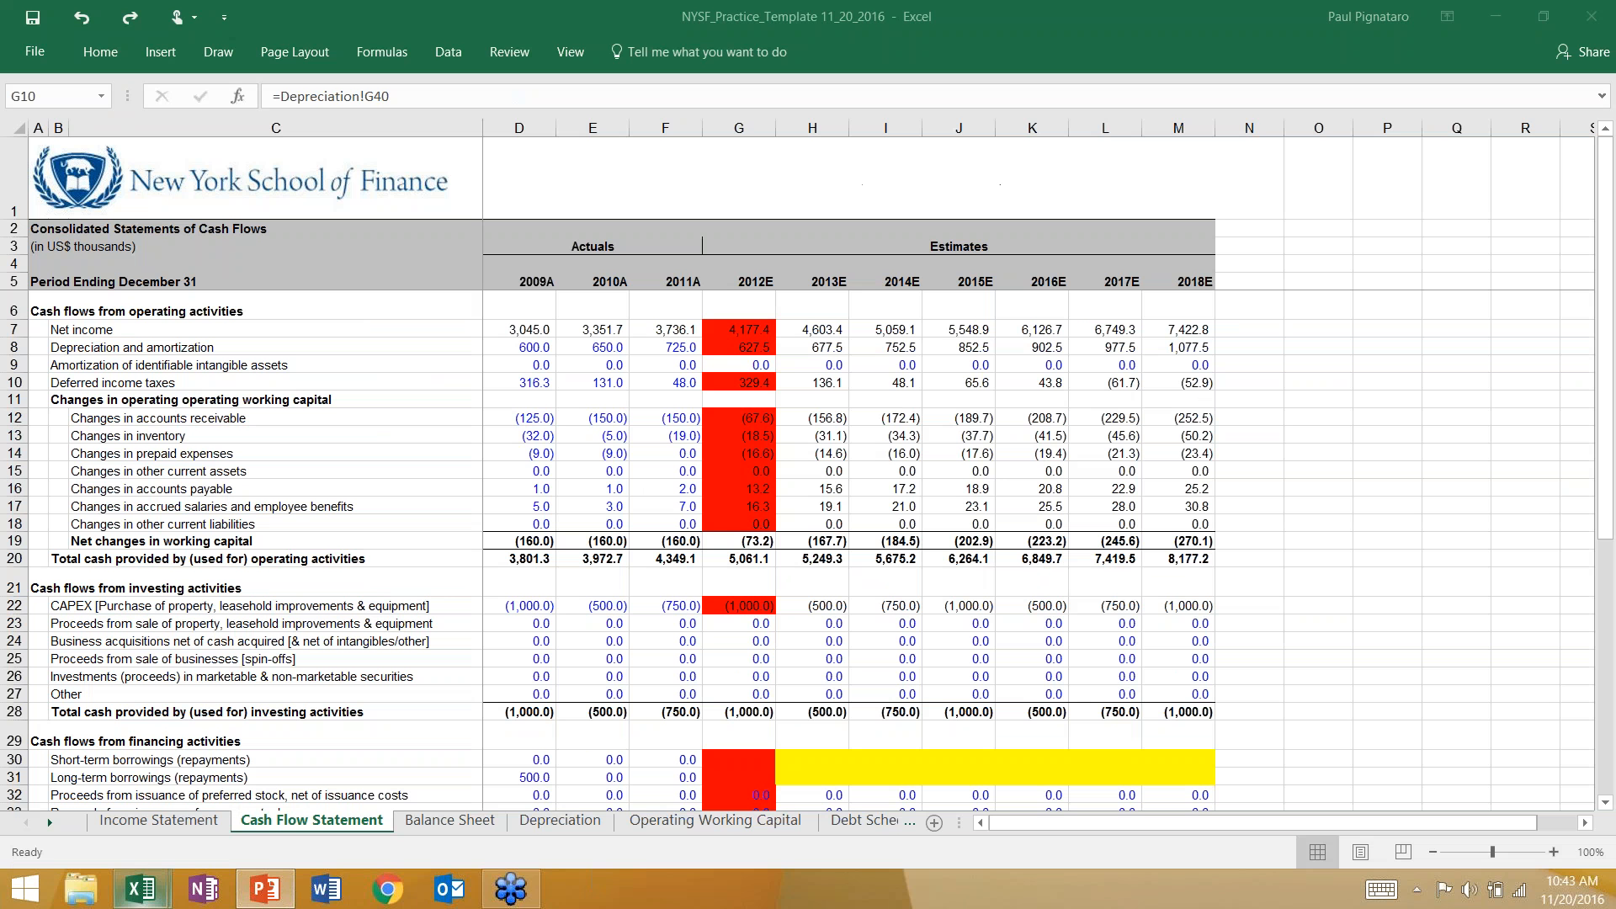
key("Left")
key("Left")
key("Left")
key("Left")
key("Right")
key("Right")
key("Right")
key("Right")
Compare the cash flow links of the 2012E accounts payable, accrued salaries, short-term debt and accounts receivable formulas on the Balance Sheet.
left_click(450, 821)
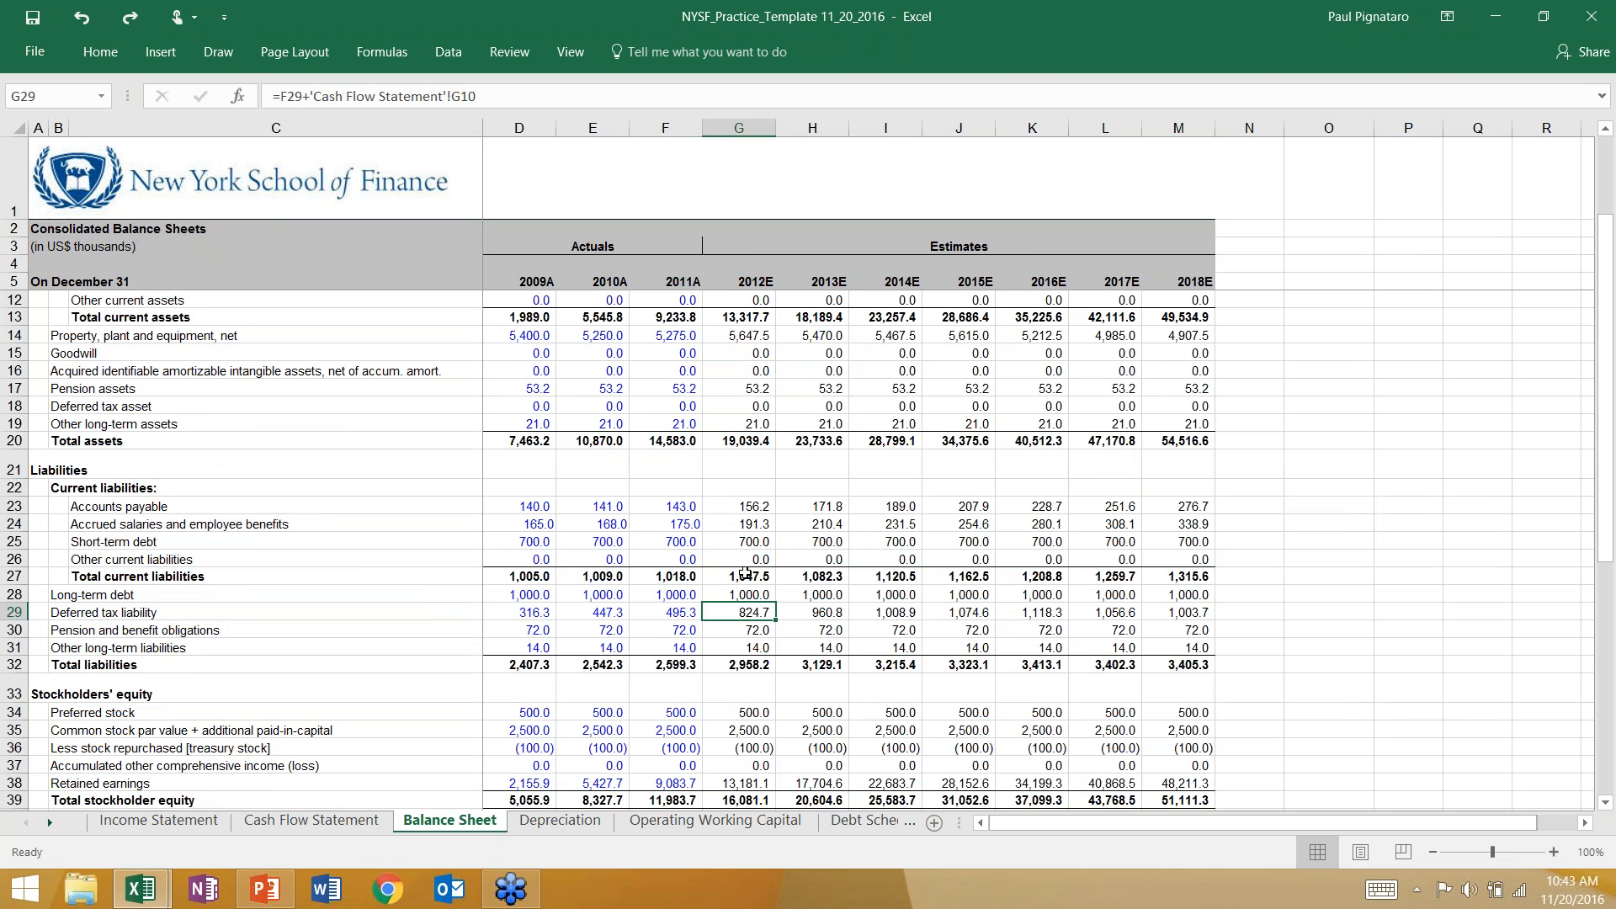
left_click(734, 523)
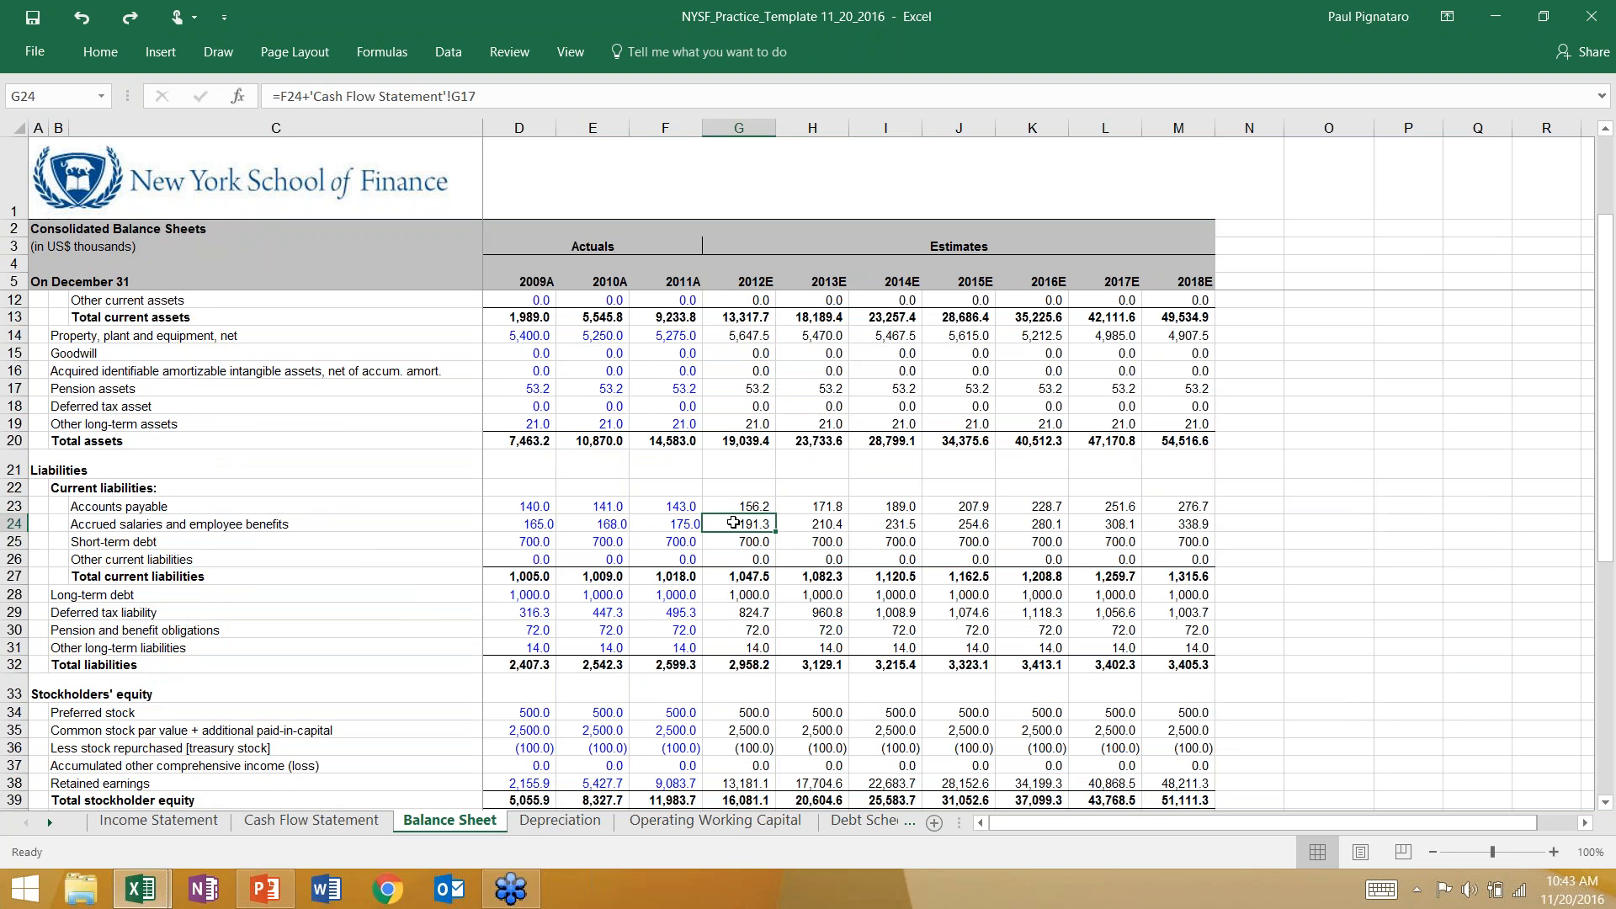
left_click(744, 504)
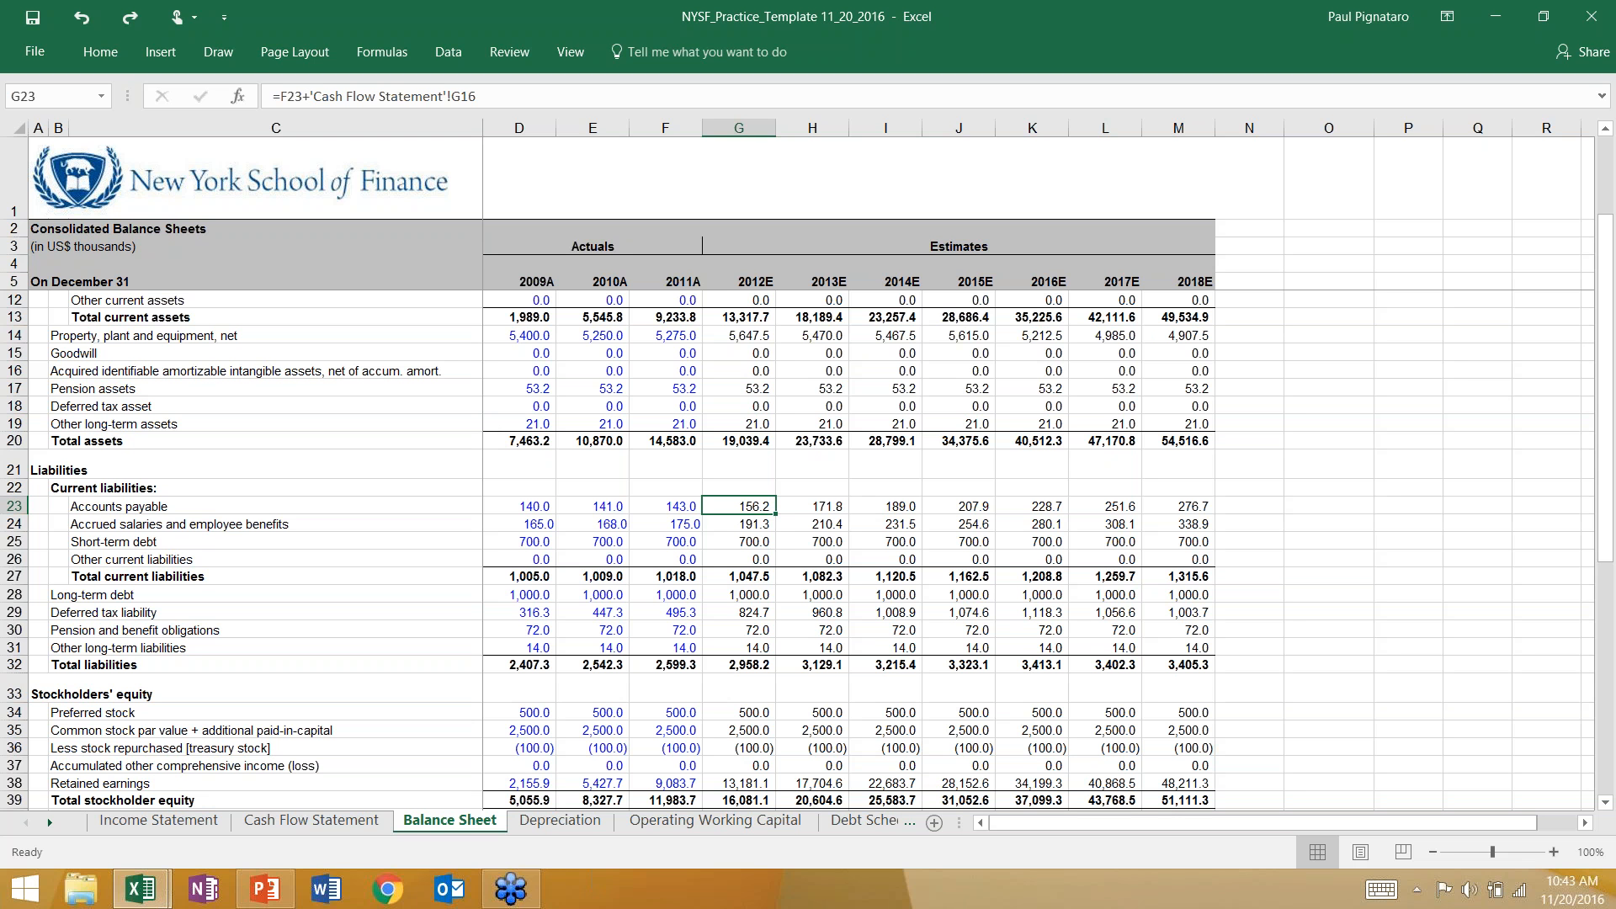
left_click(763, 547)
left_click(750, 365)
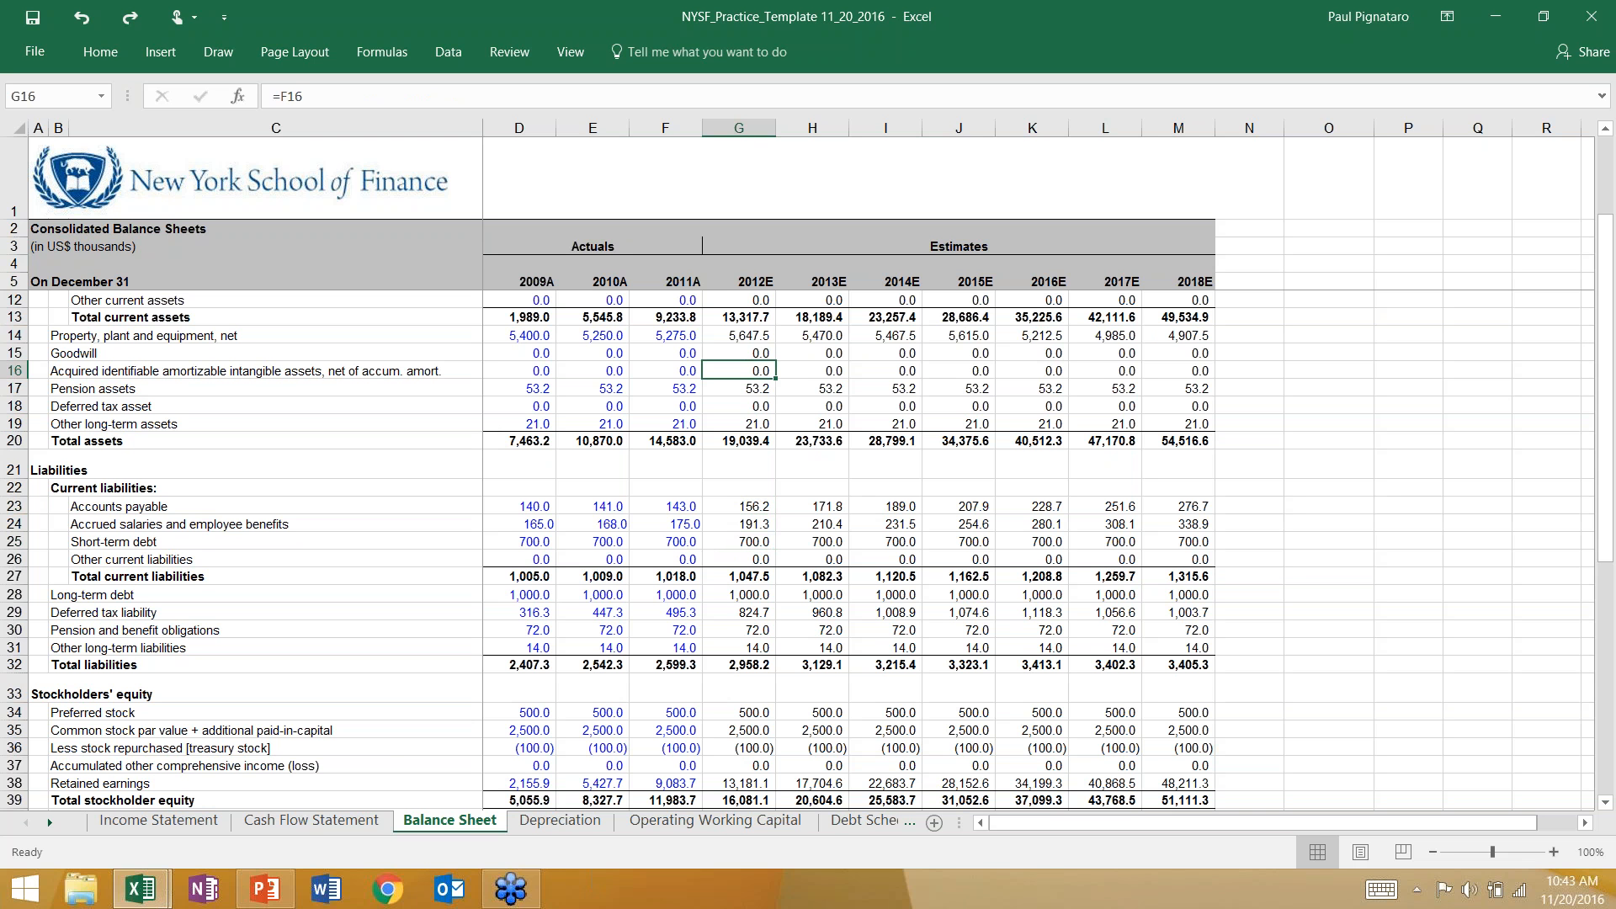
left_click(739, 543)
left_click(741, 508)
scroll(743, 497, "up", 2)
left_click(744, 365)
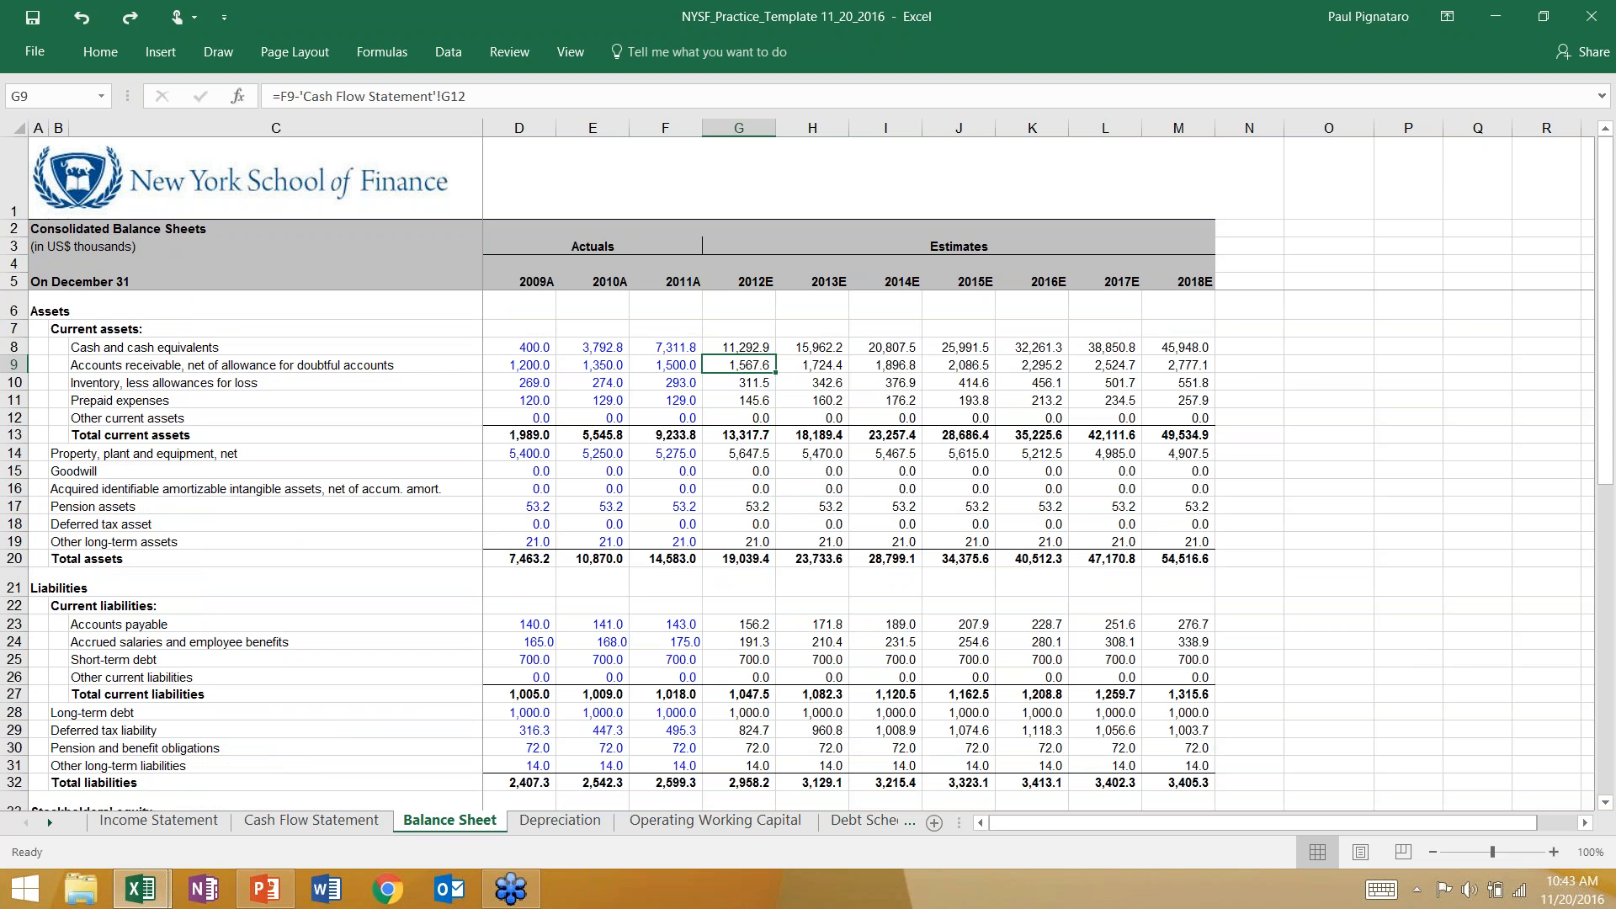
Inspect the sign before the cash flow link in the 2012E receivables, cash, short-term debt and prepaid expenses formulas.
left_click(290, 96)
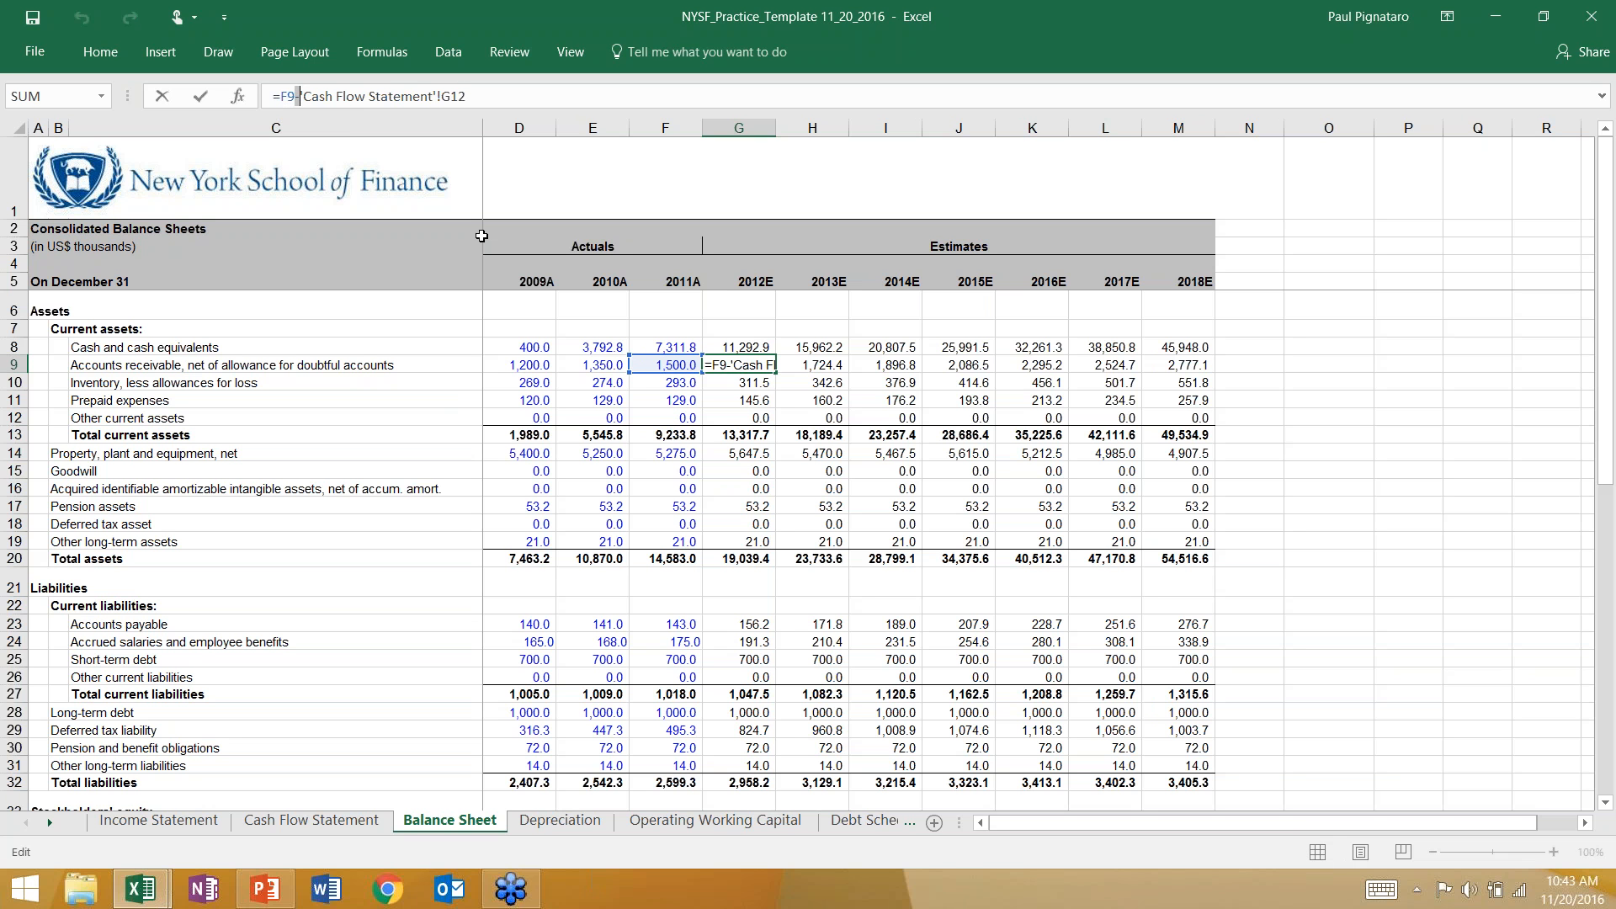
key("ctrl+Return")
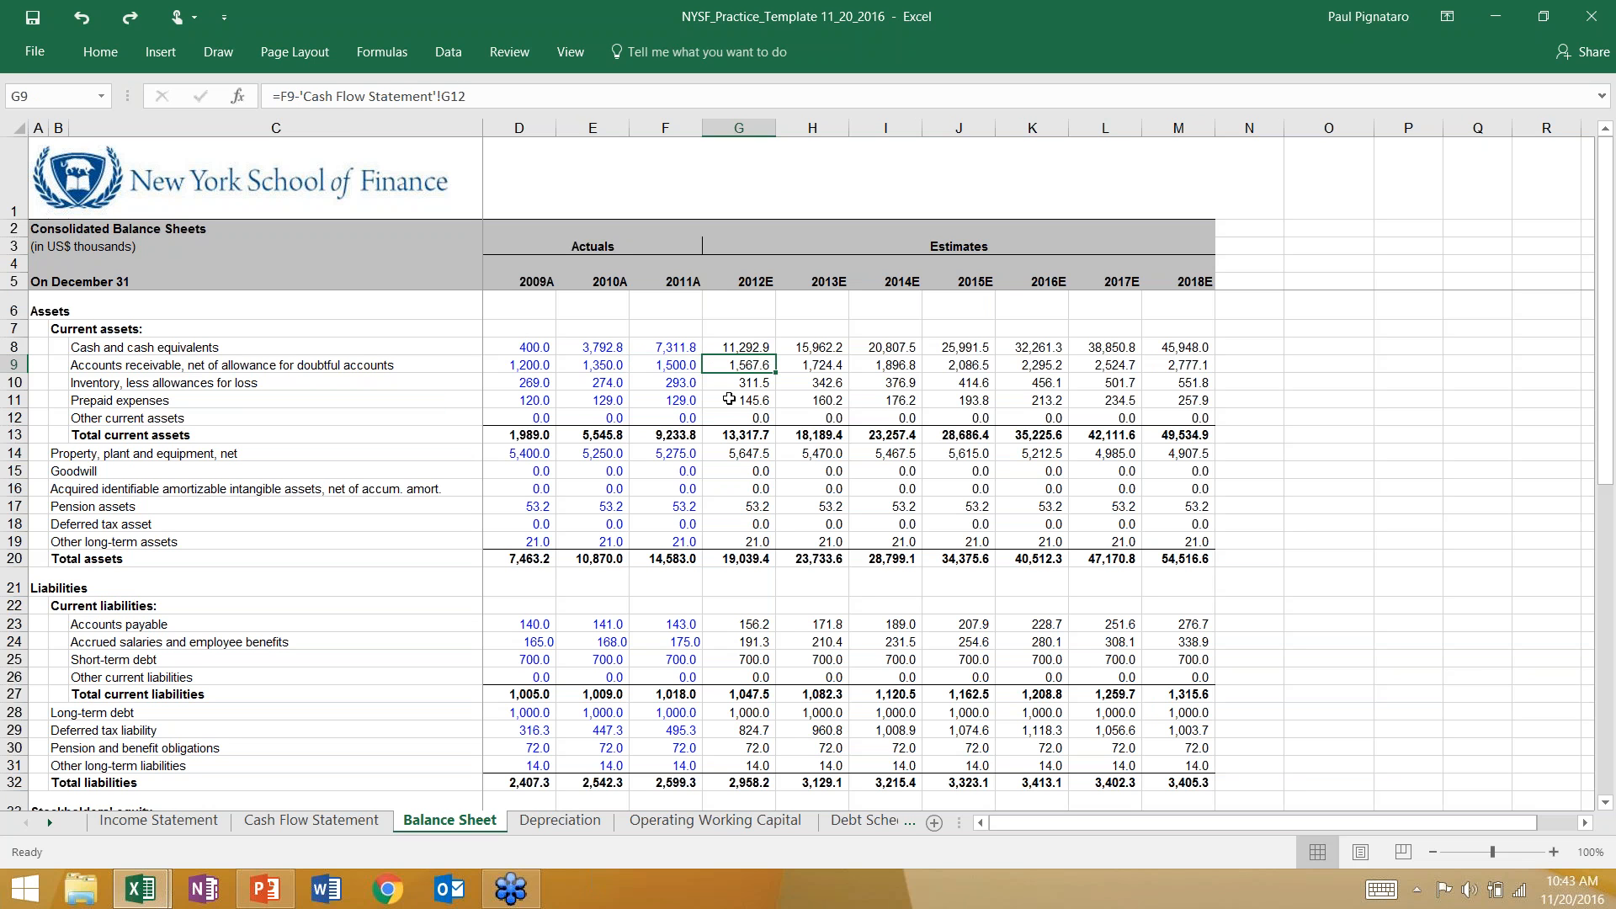
left_click(732, 346)
left_click(755, 507)
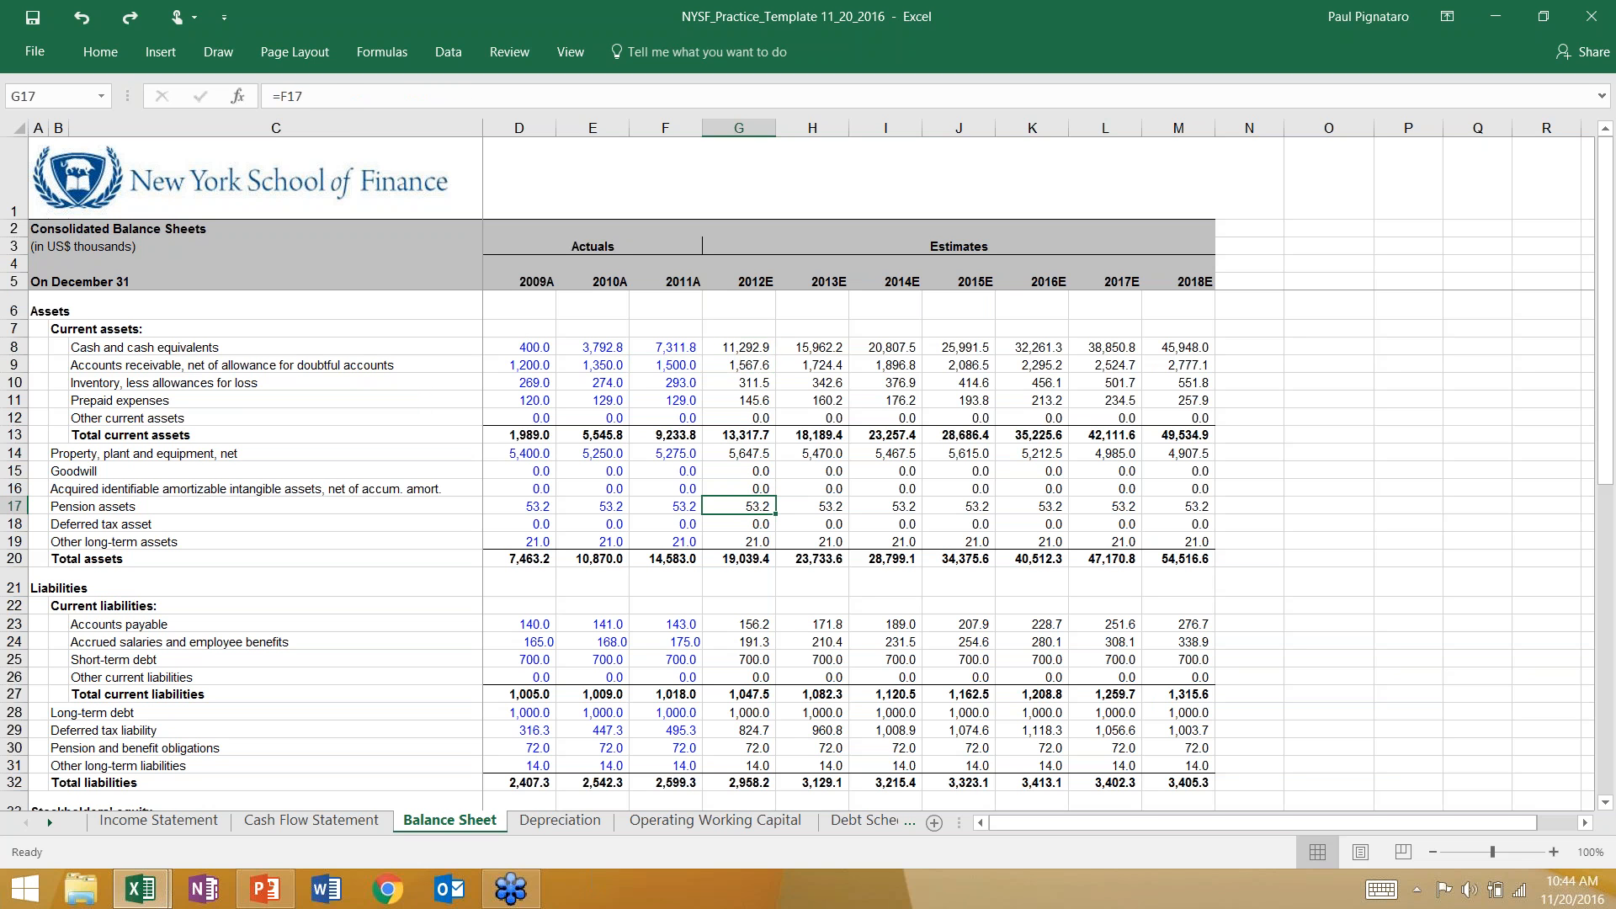
left_click(732, 658)
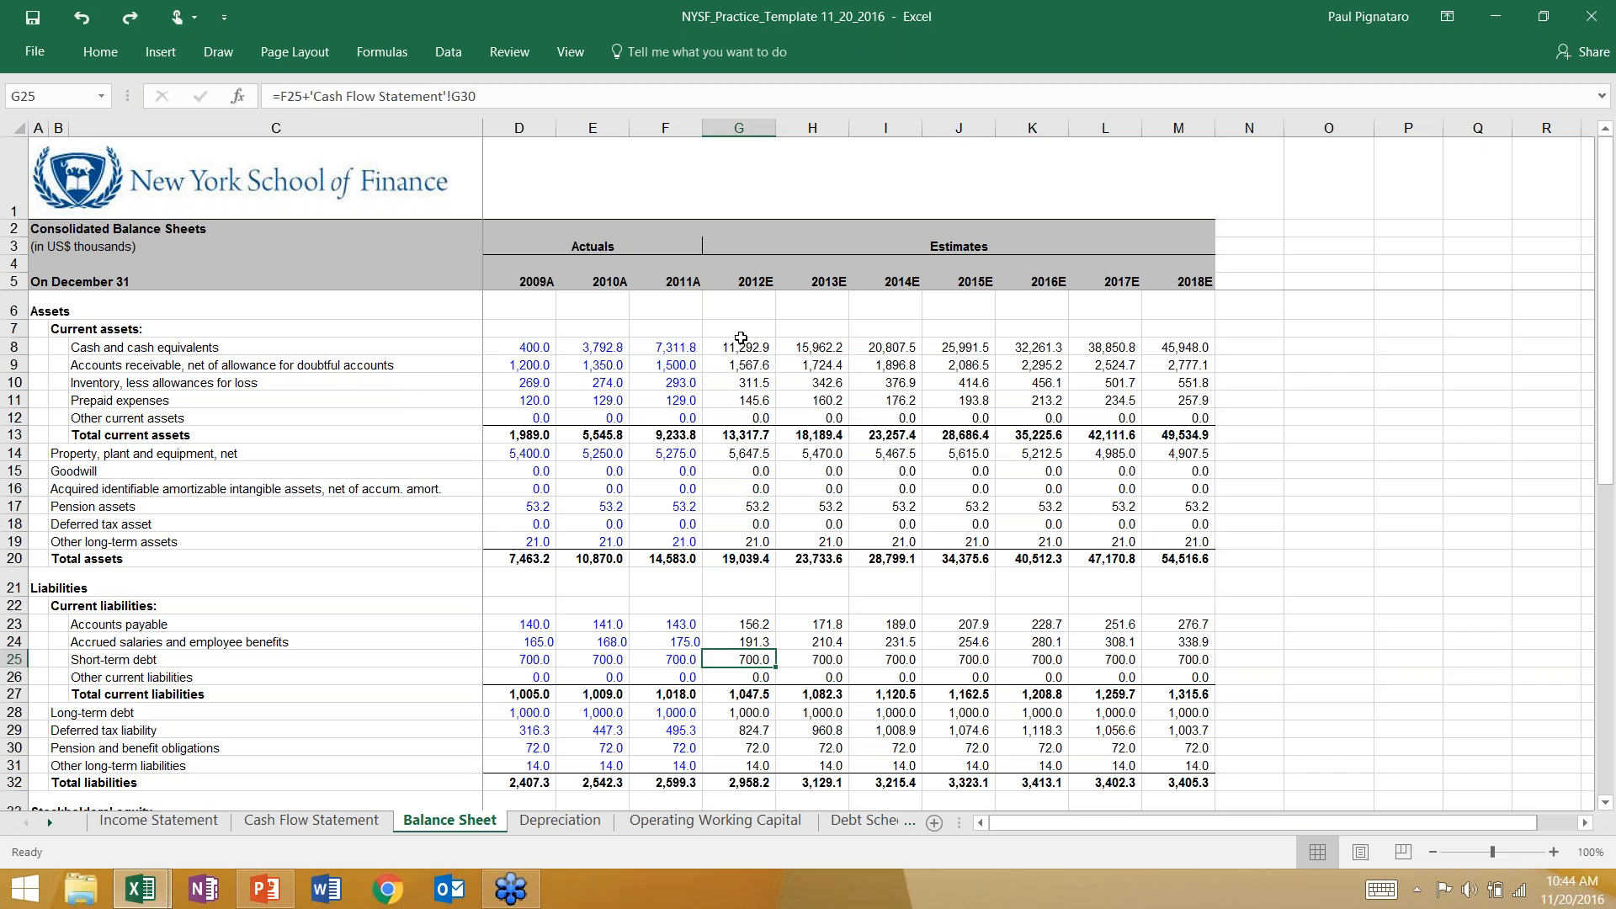
left_click(741, 343)
left_click(300, 97)
key("Escape")
left_click(730, 400)
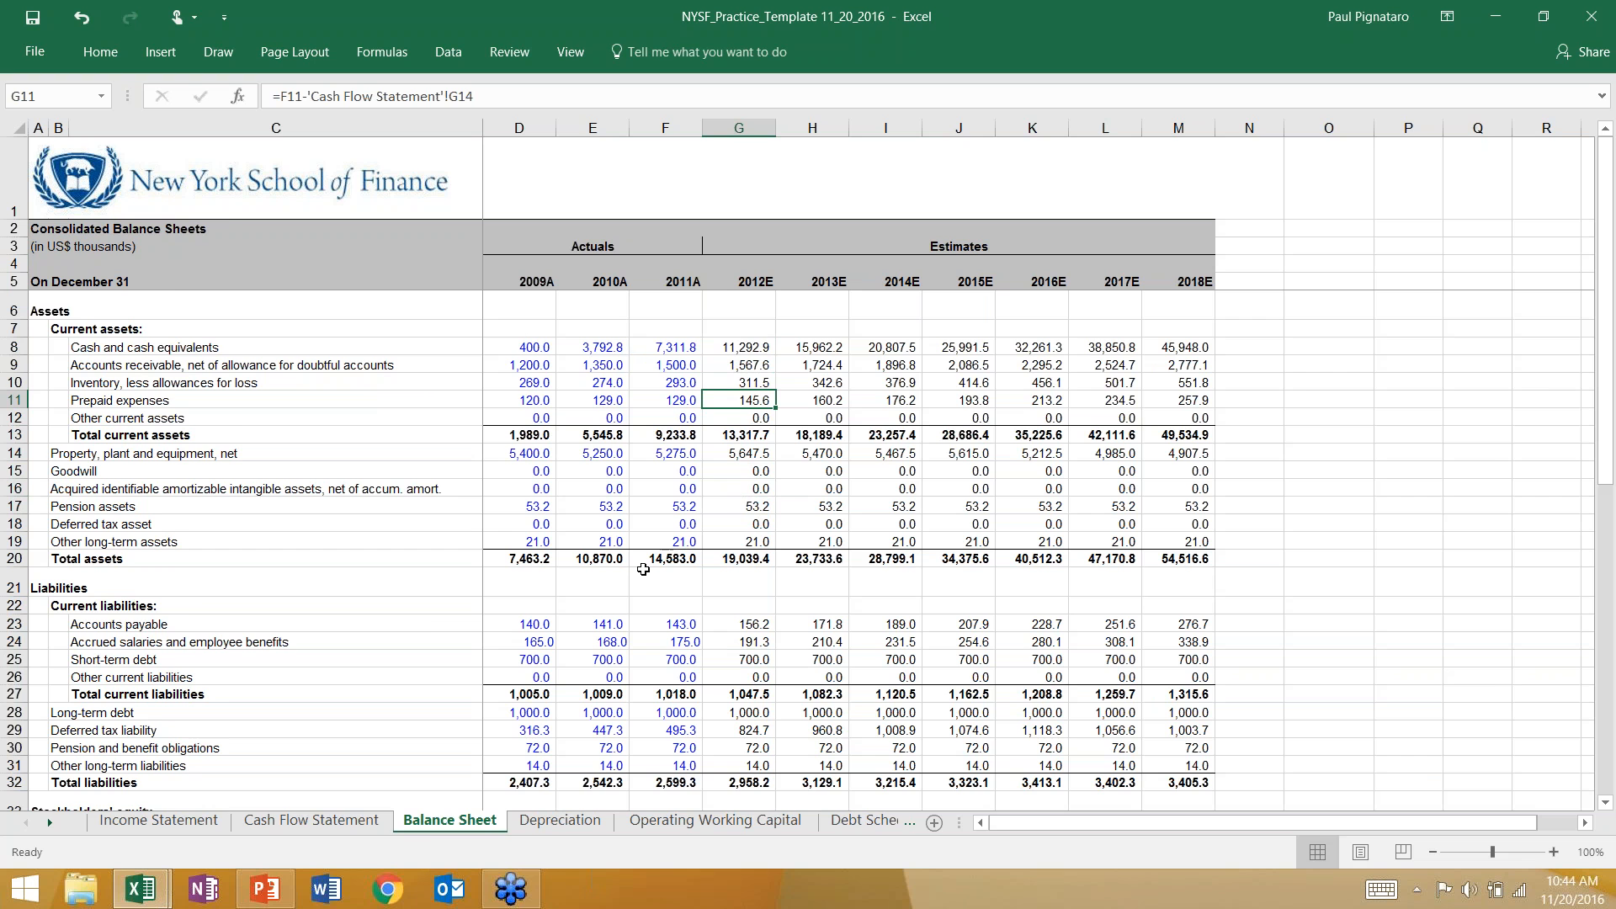
Compare the 2012E operating activities total on the Cash Flow Statement with error type 4, totaling errors, on the PowerPoint slide.
left_click(312, 820)
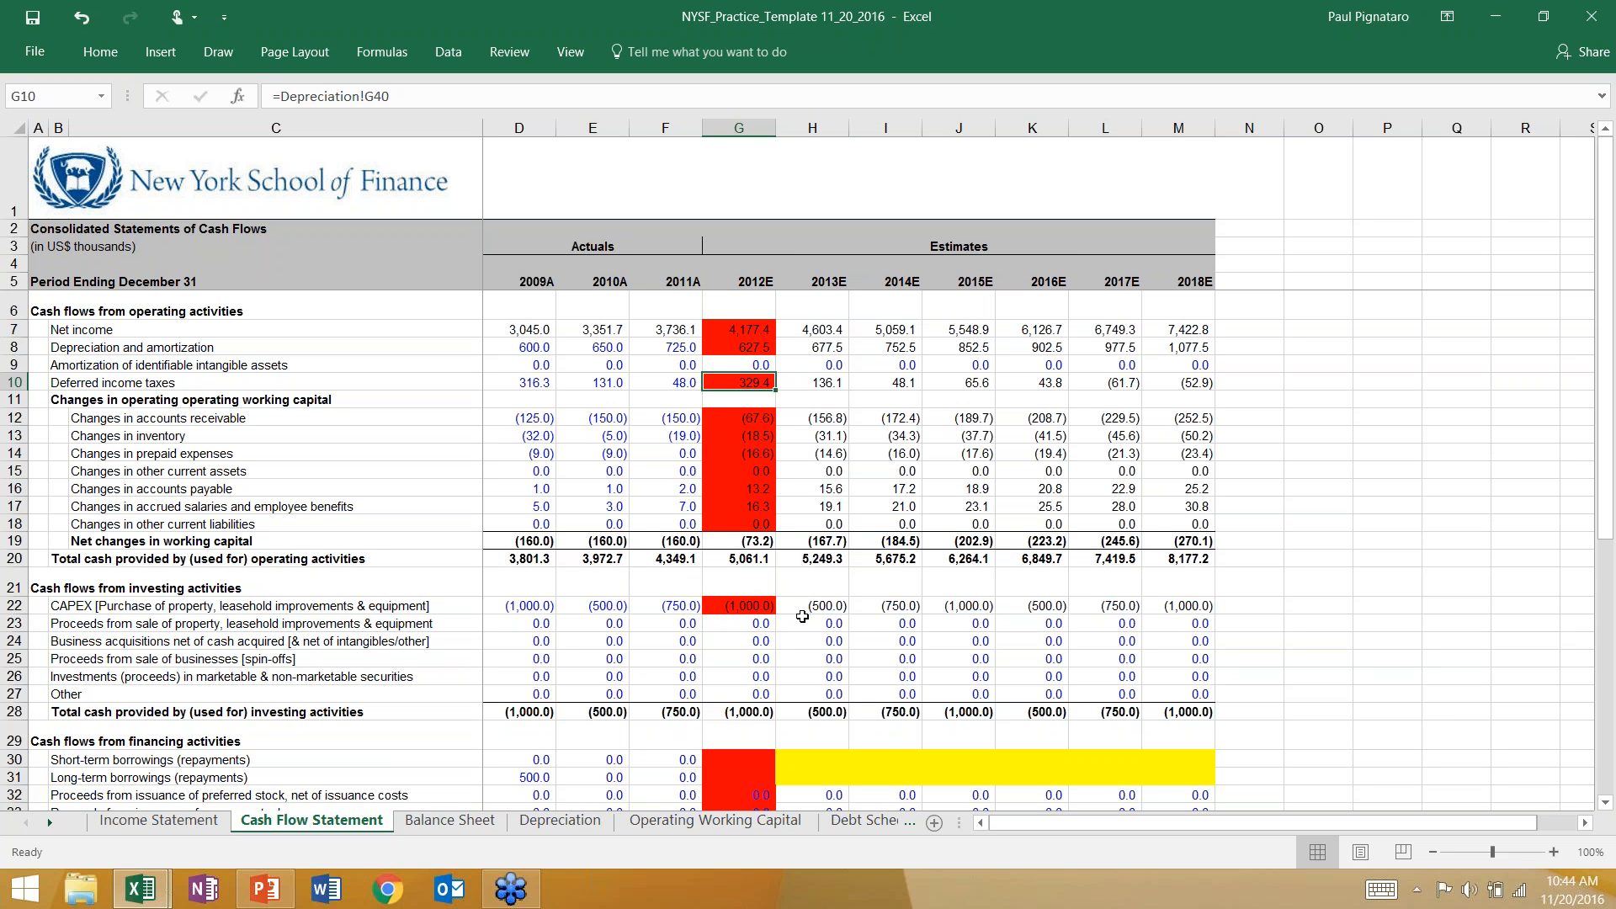
left_click(749, 564)
key("alt+Tab")
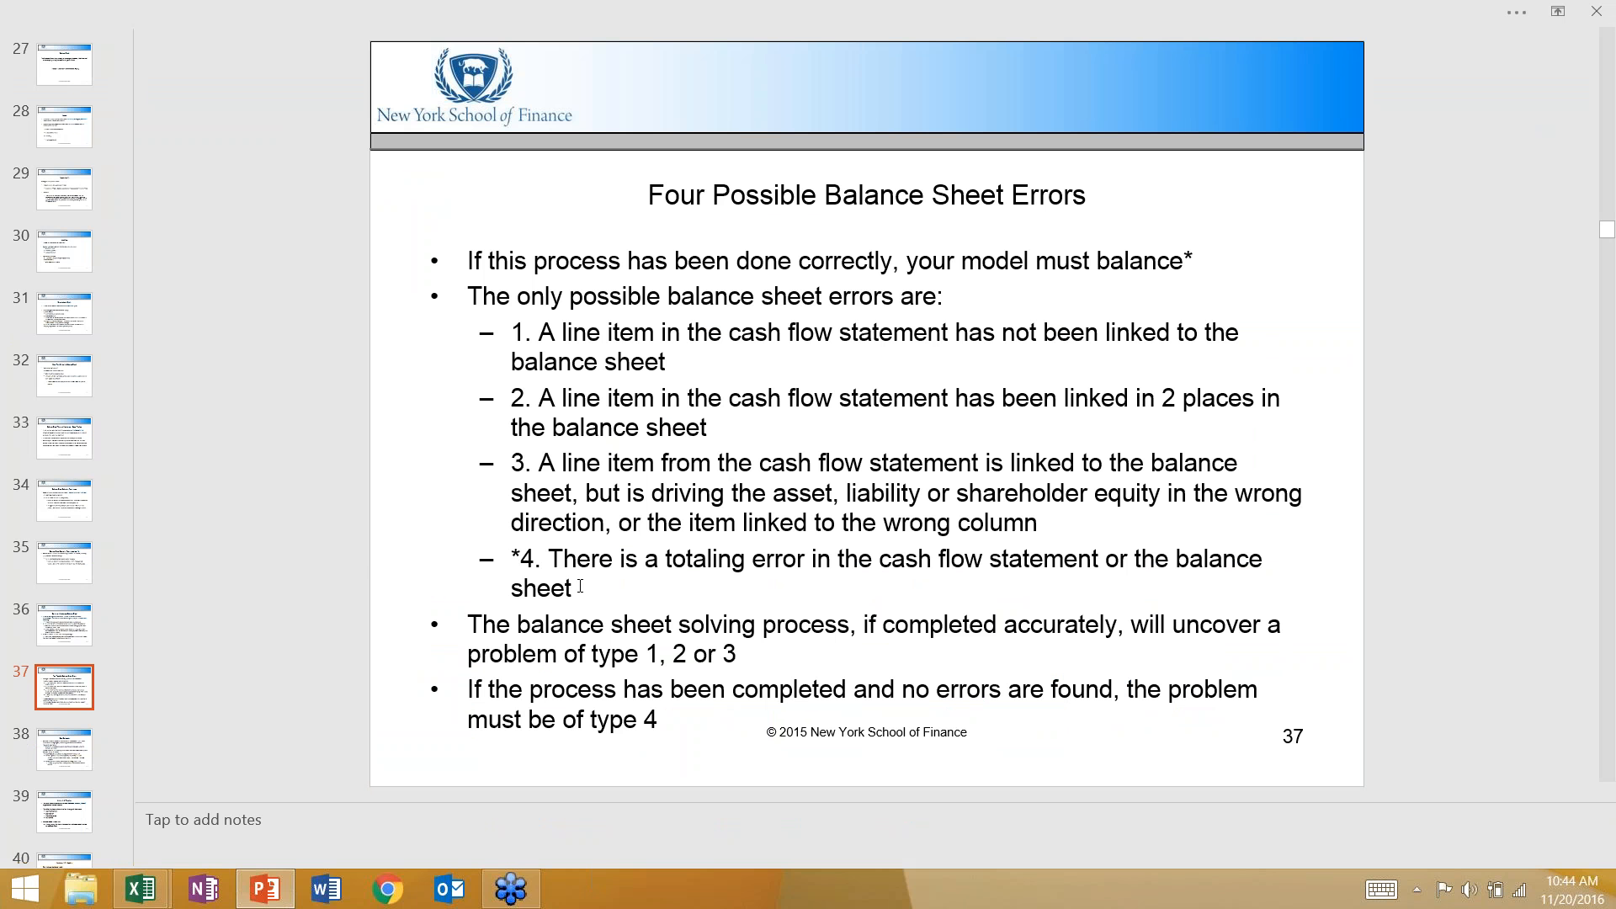
left_click(582, 589)
left_click_drag(582, 589, 512, 560)
key("alt+Tab")
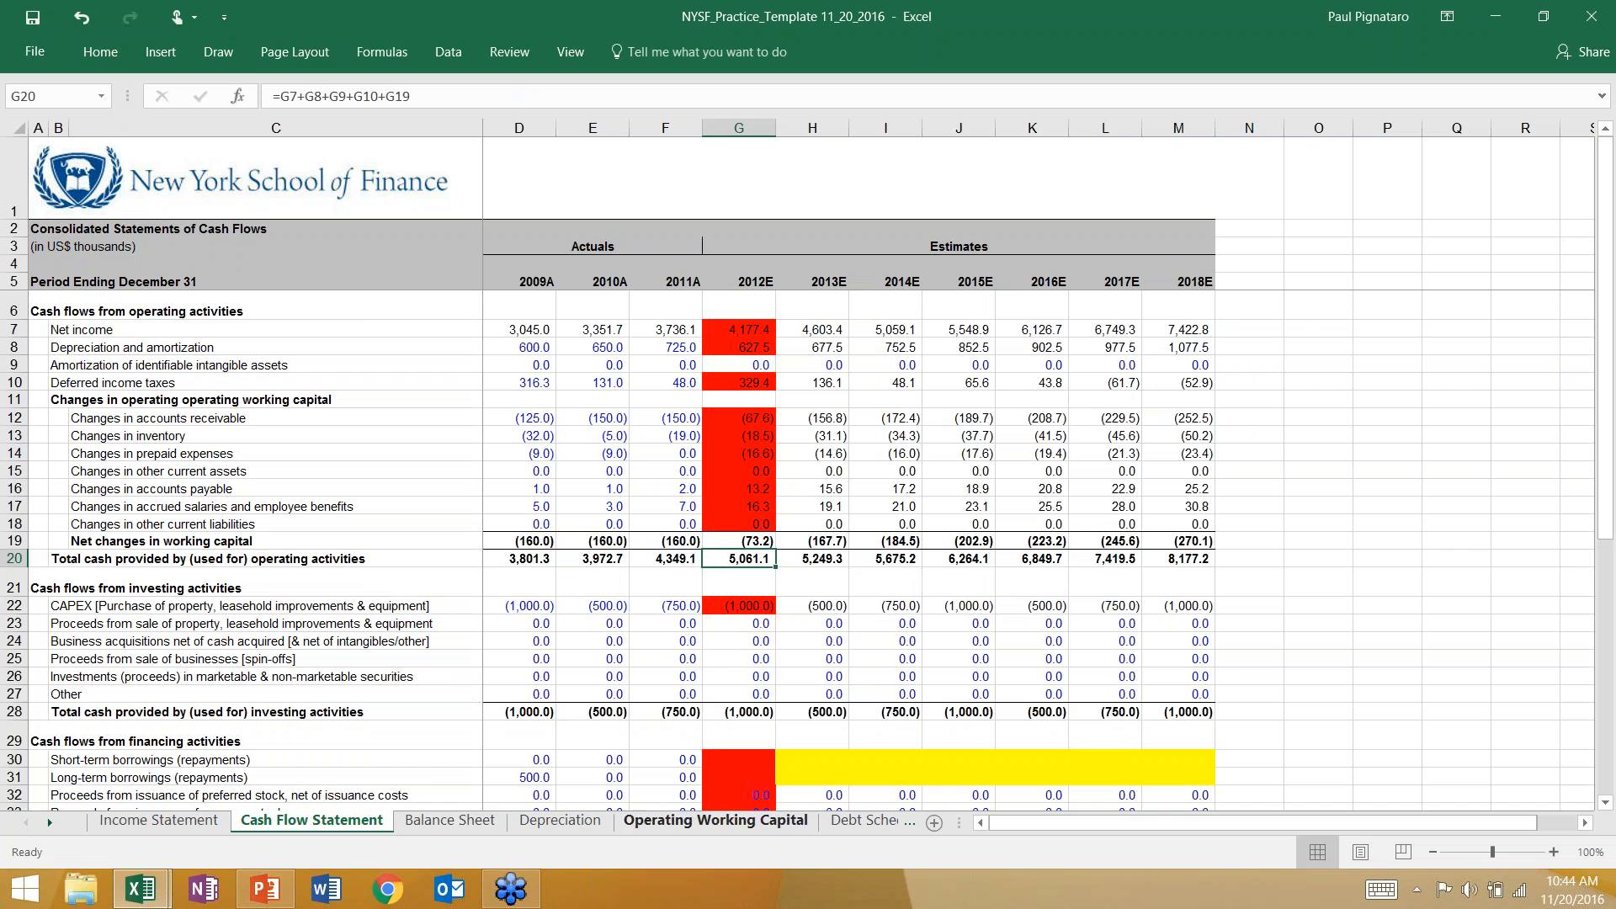
Check the 2012E total formulas for change in cash (G39) and operating activities (G20) on the Cash Flow Statement.
scroll(788, 776, "down", 4)
left_click(749, 697)
key("F2")
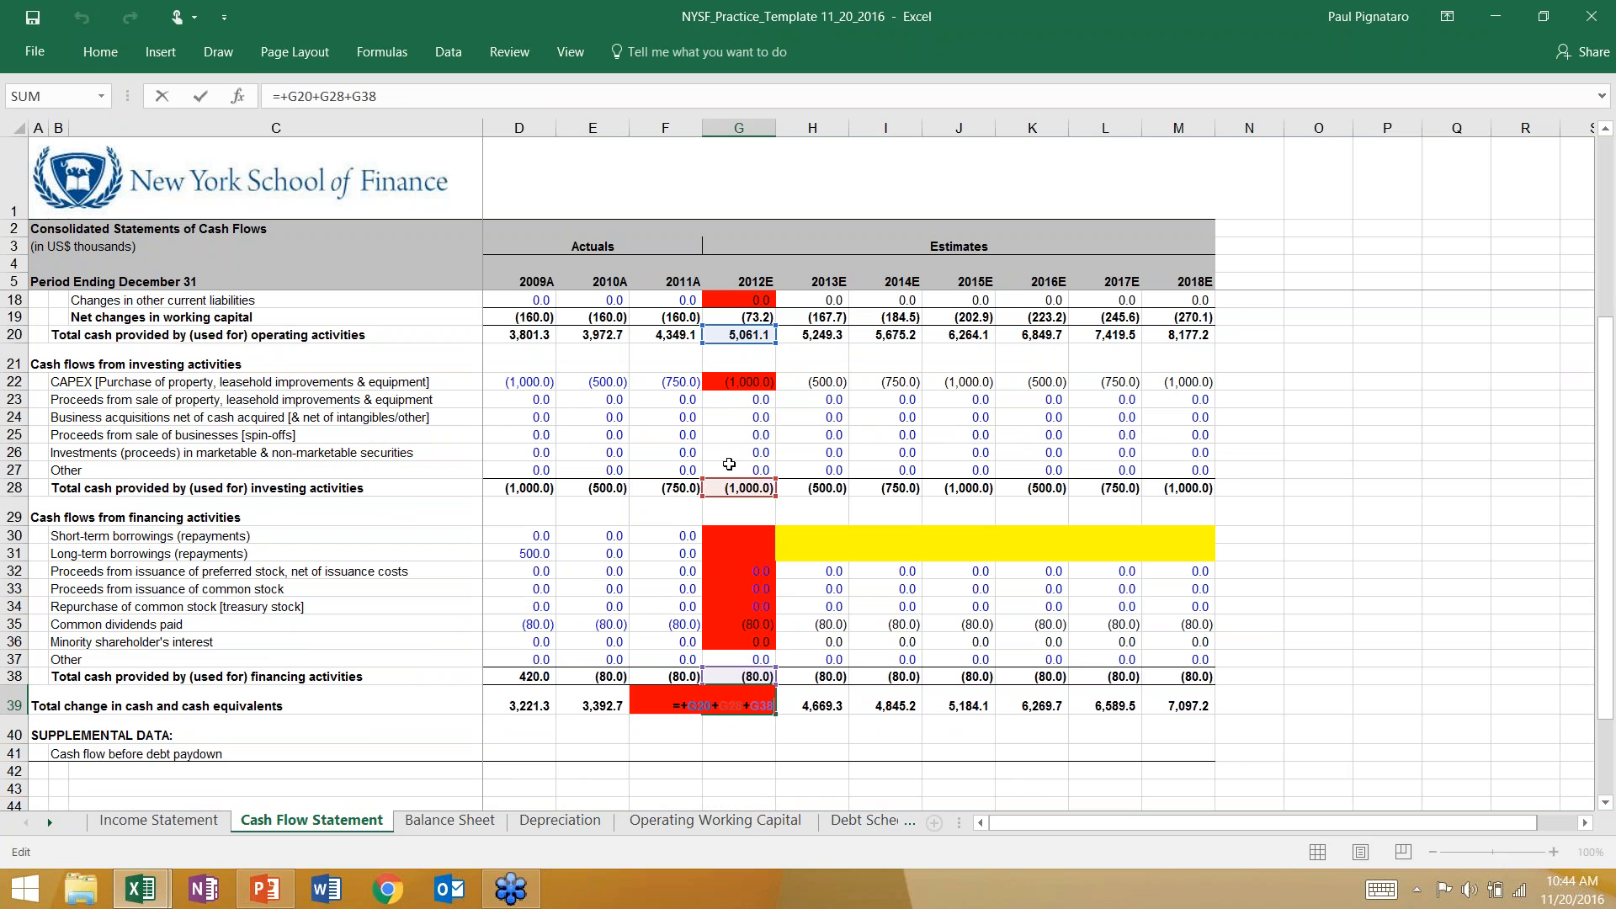
key("Escape")
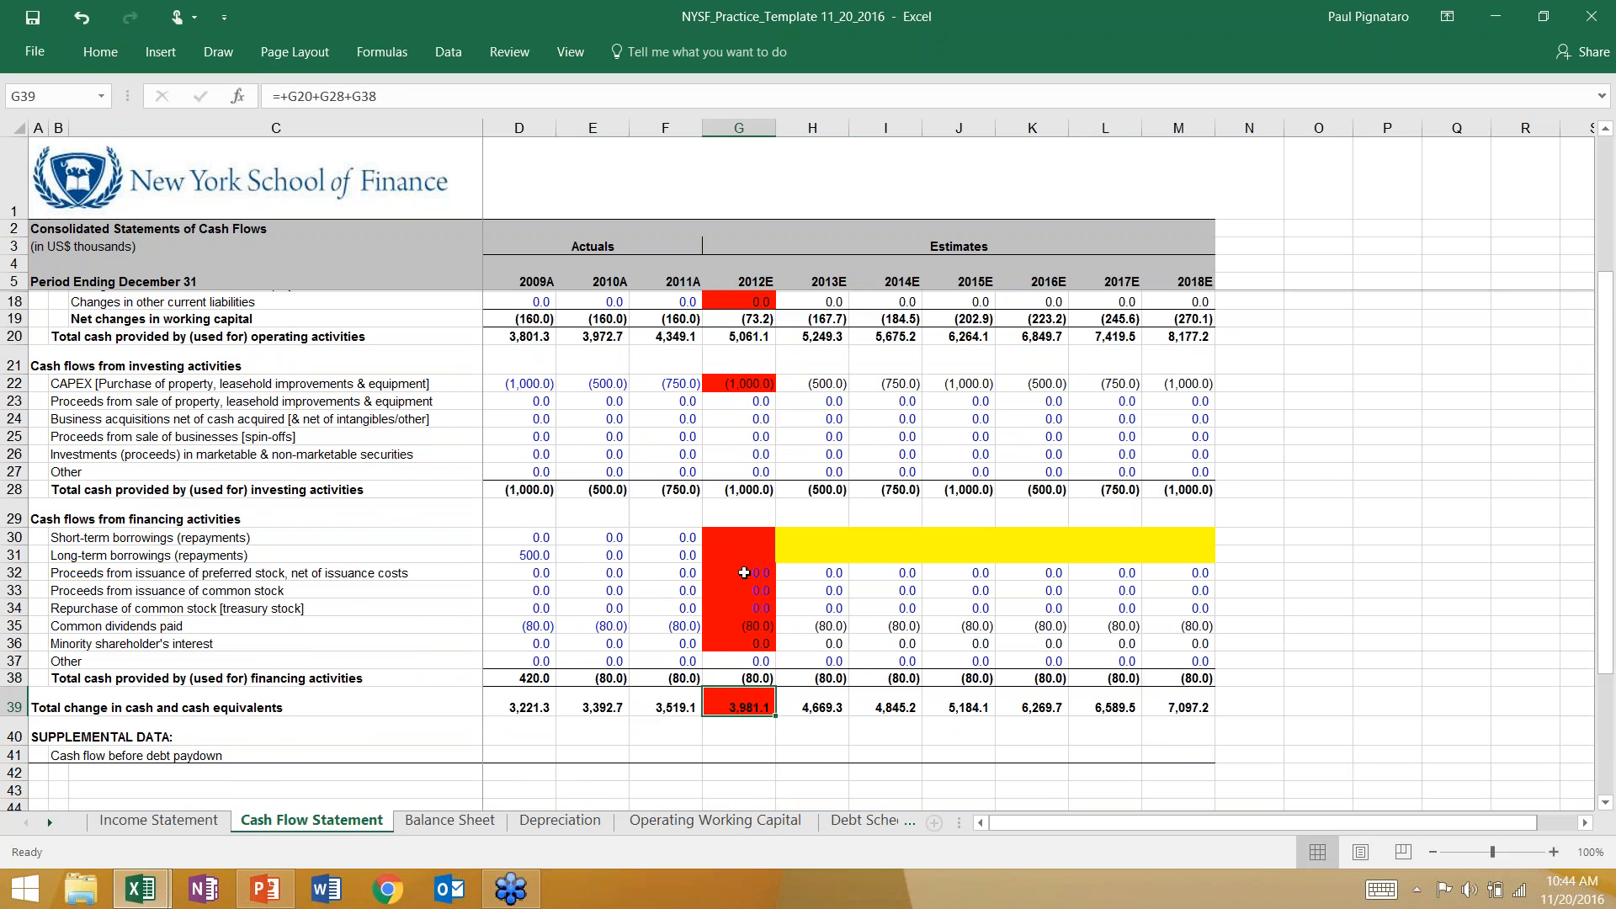
scroll(725, 520, "up", 3)
scroll(726, 519, "up", 1)
double_click(730, 495)
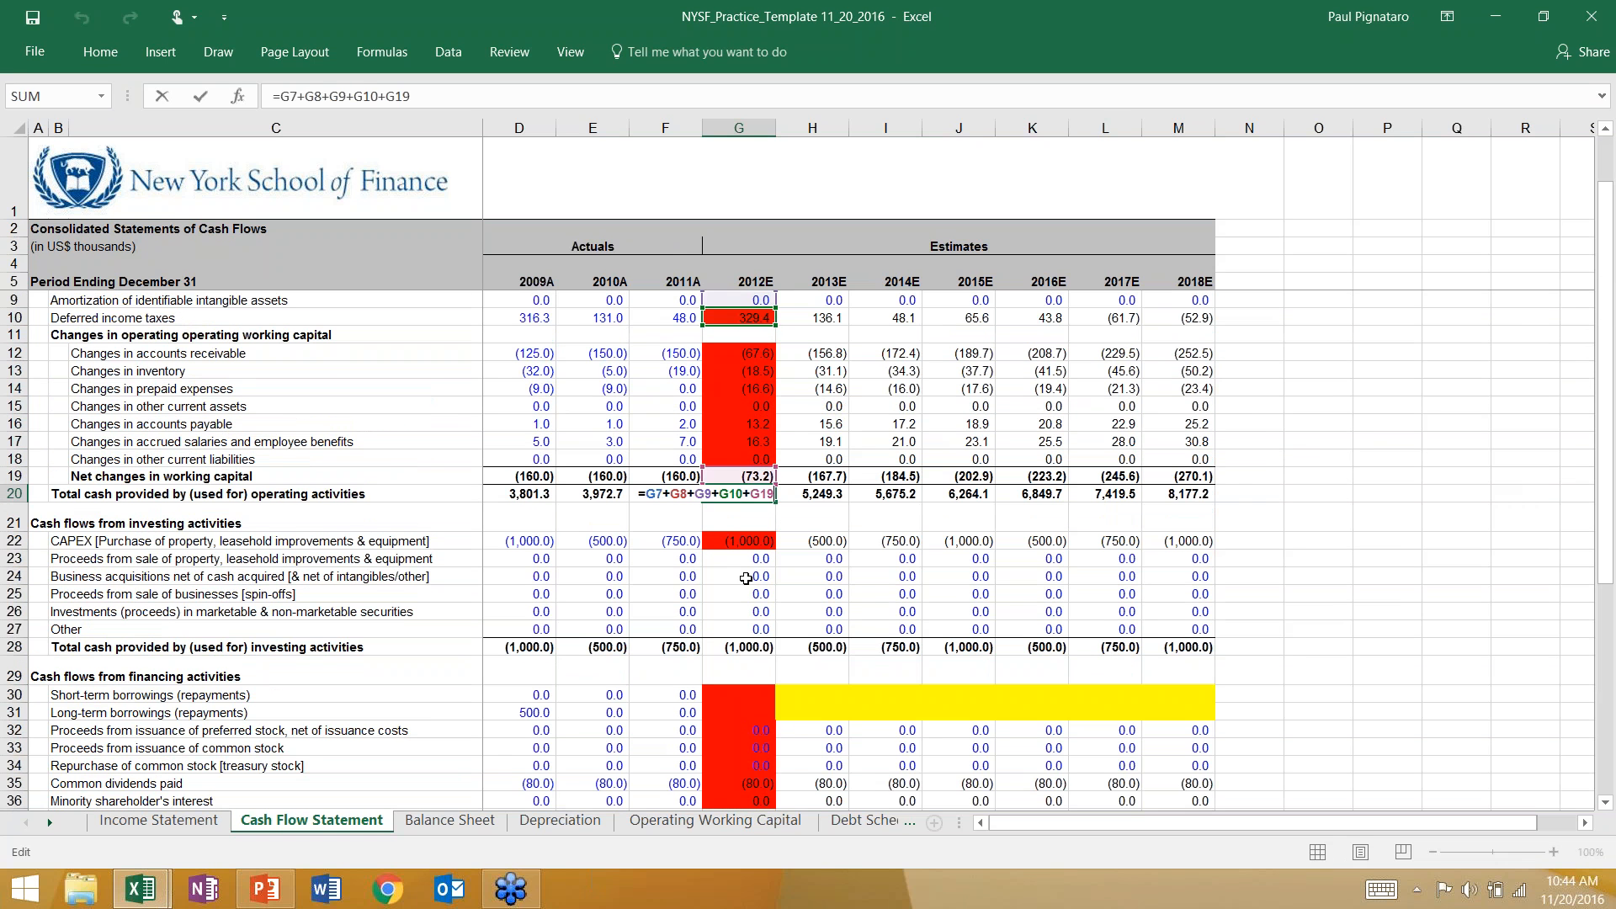
scroll(745, 578, "up", 1)
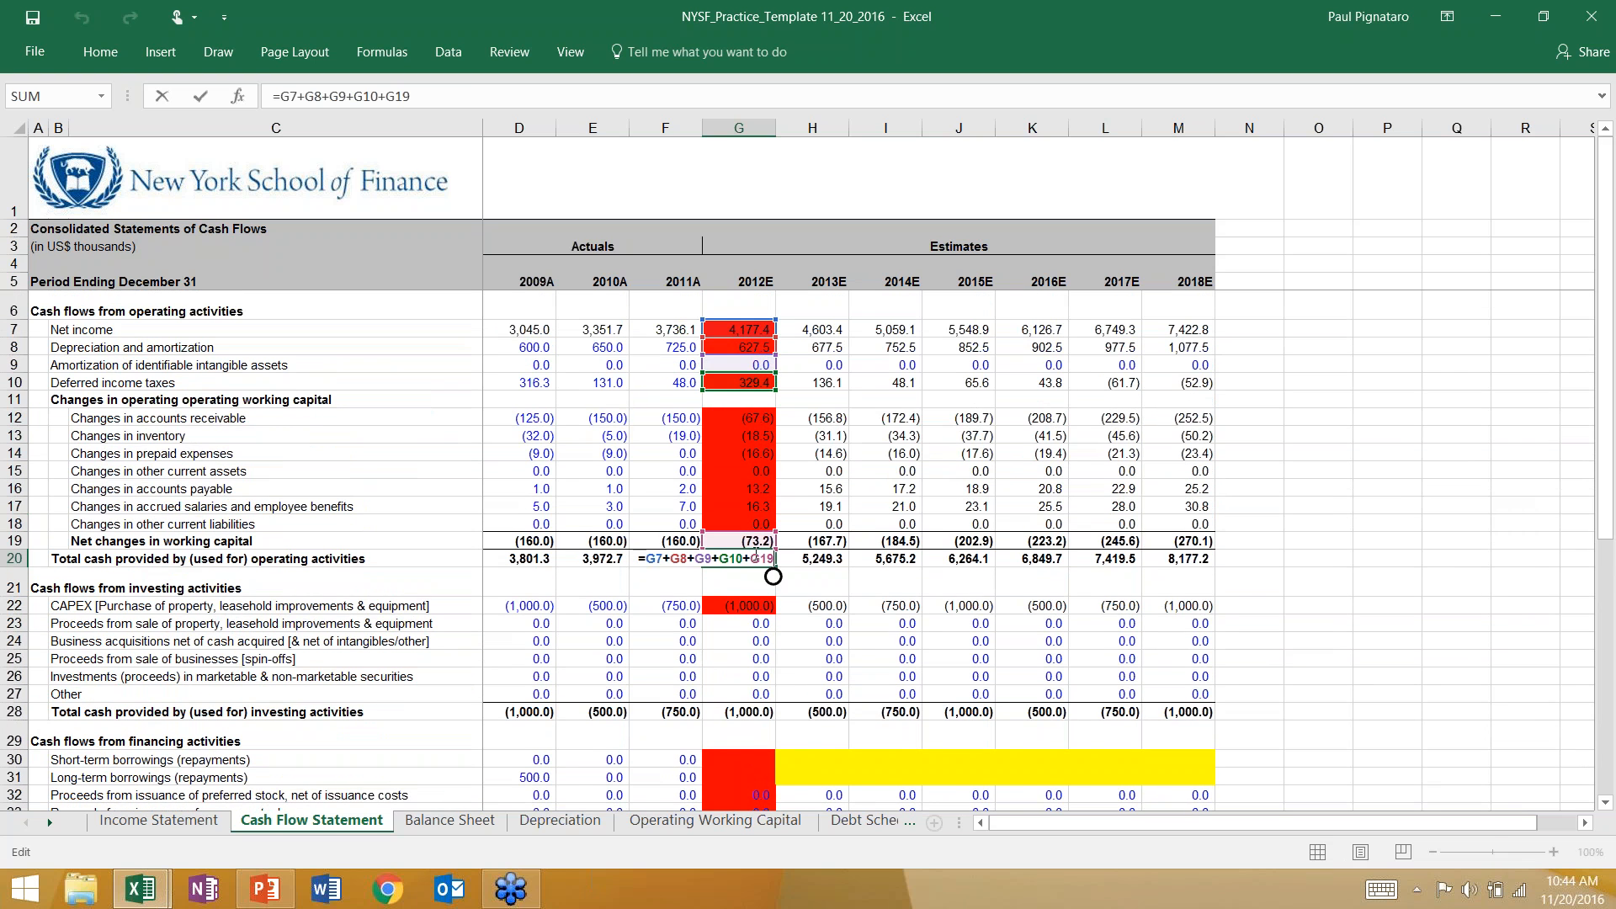
Check the 2012E total liabilities and stockholders' equity formula in G40 of the Balance Sheet.
left_click(463, 823)
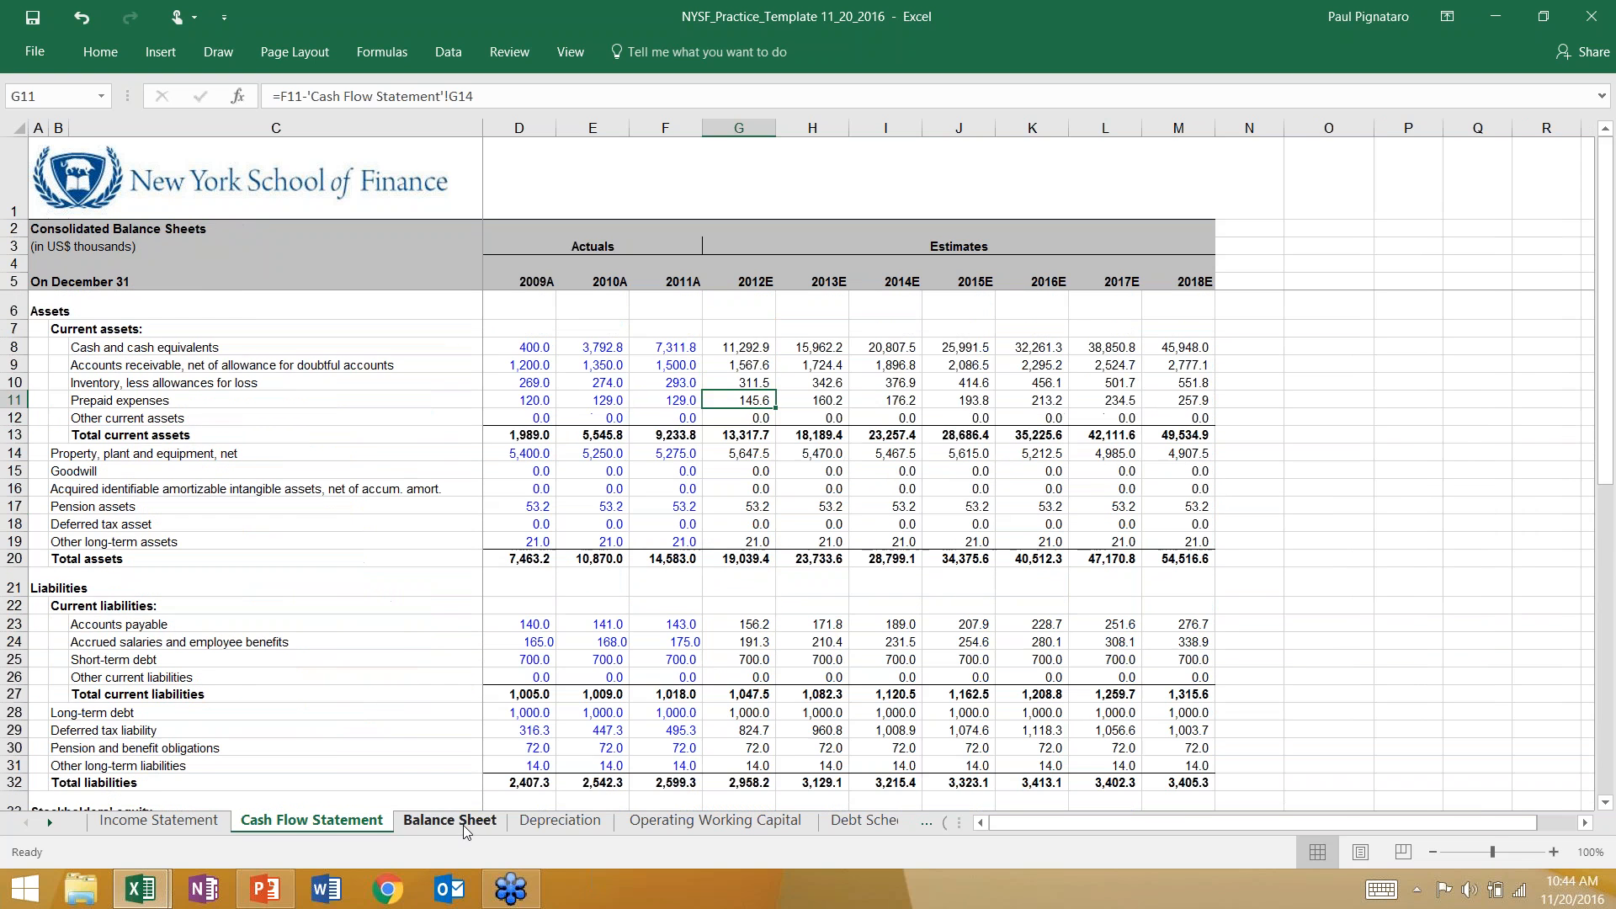
scroll(708, 737, "down", 4)
left_click(708, 734)
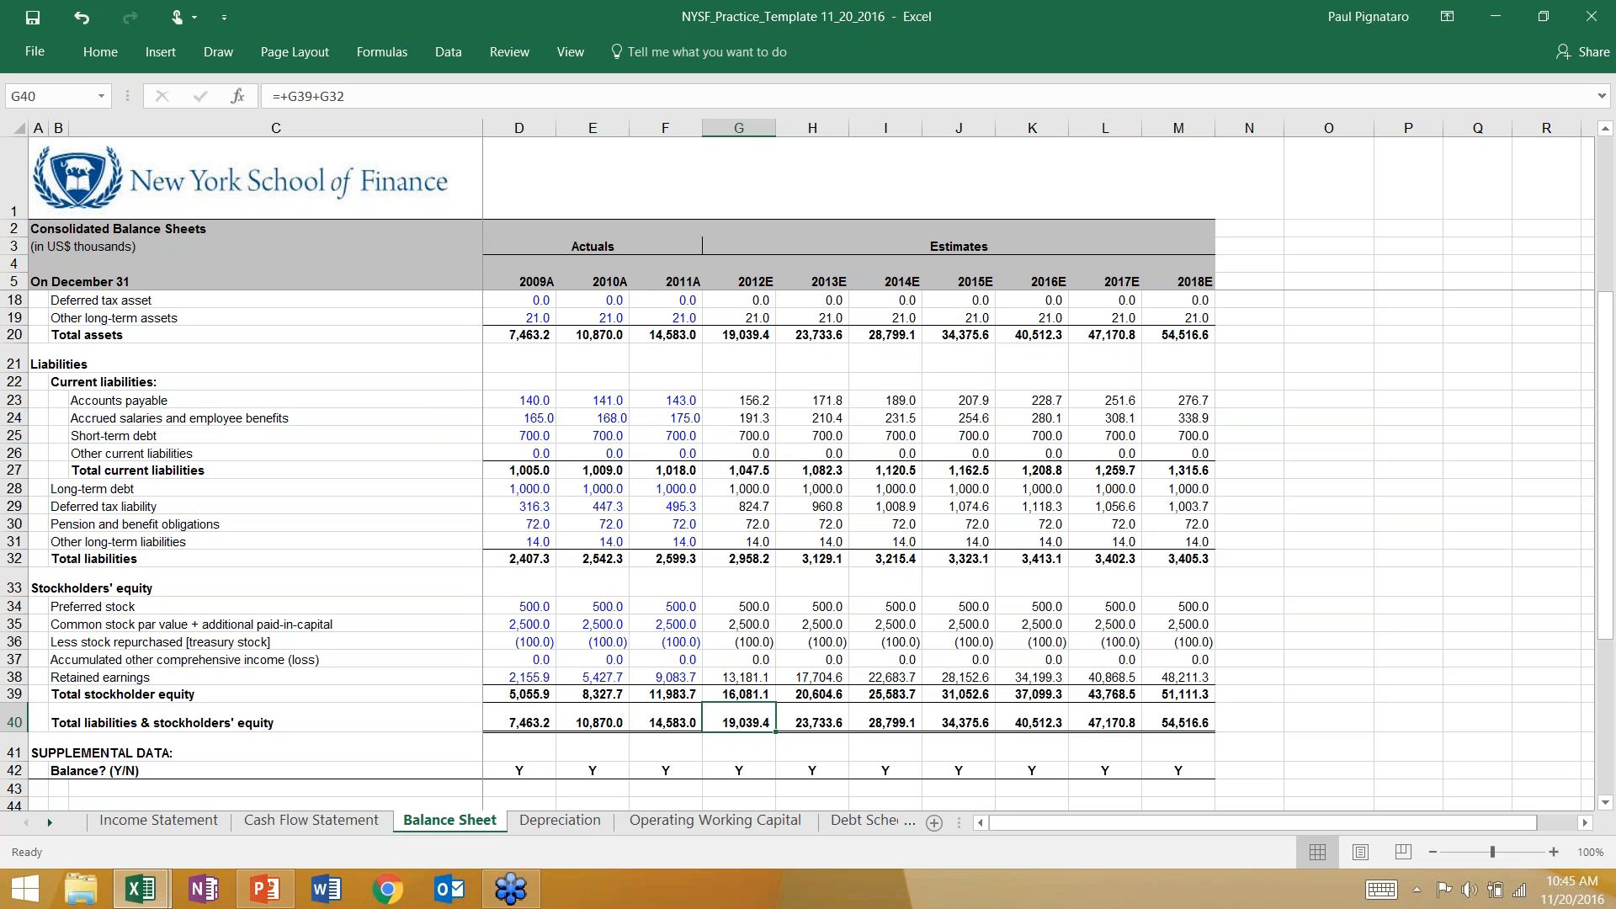
scroll(754, 352, "up", 4)
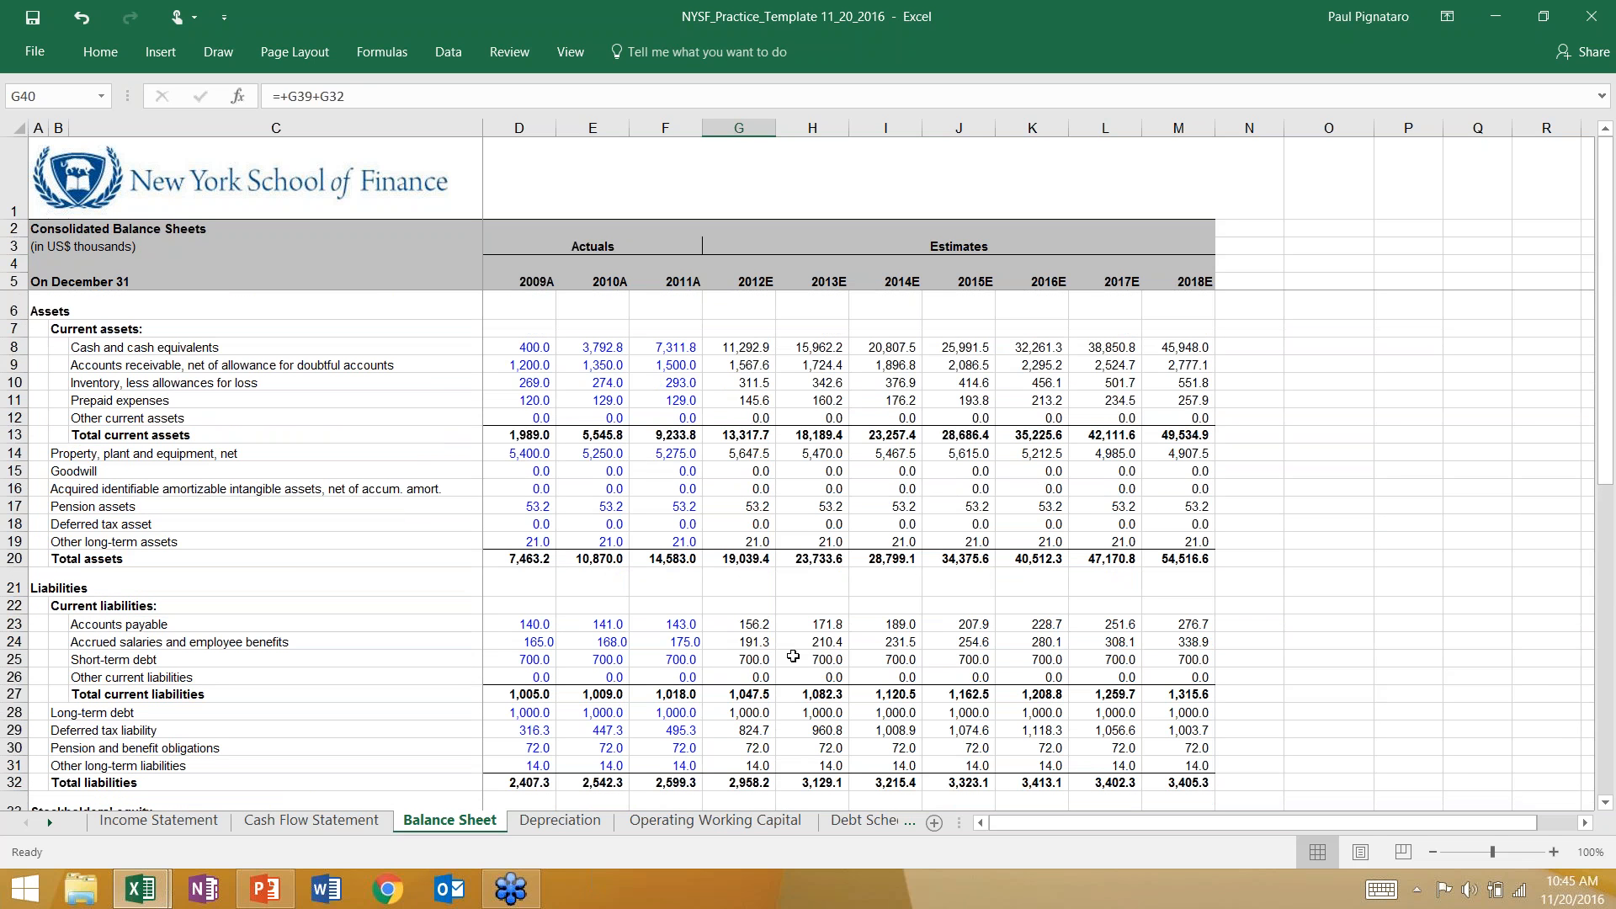
Audit the cash and cash equivalents formulas across the projected years in row 8, starting with 2012E.
left_click(726, 345)
key("F2")
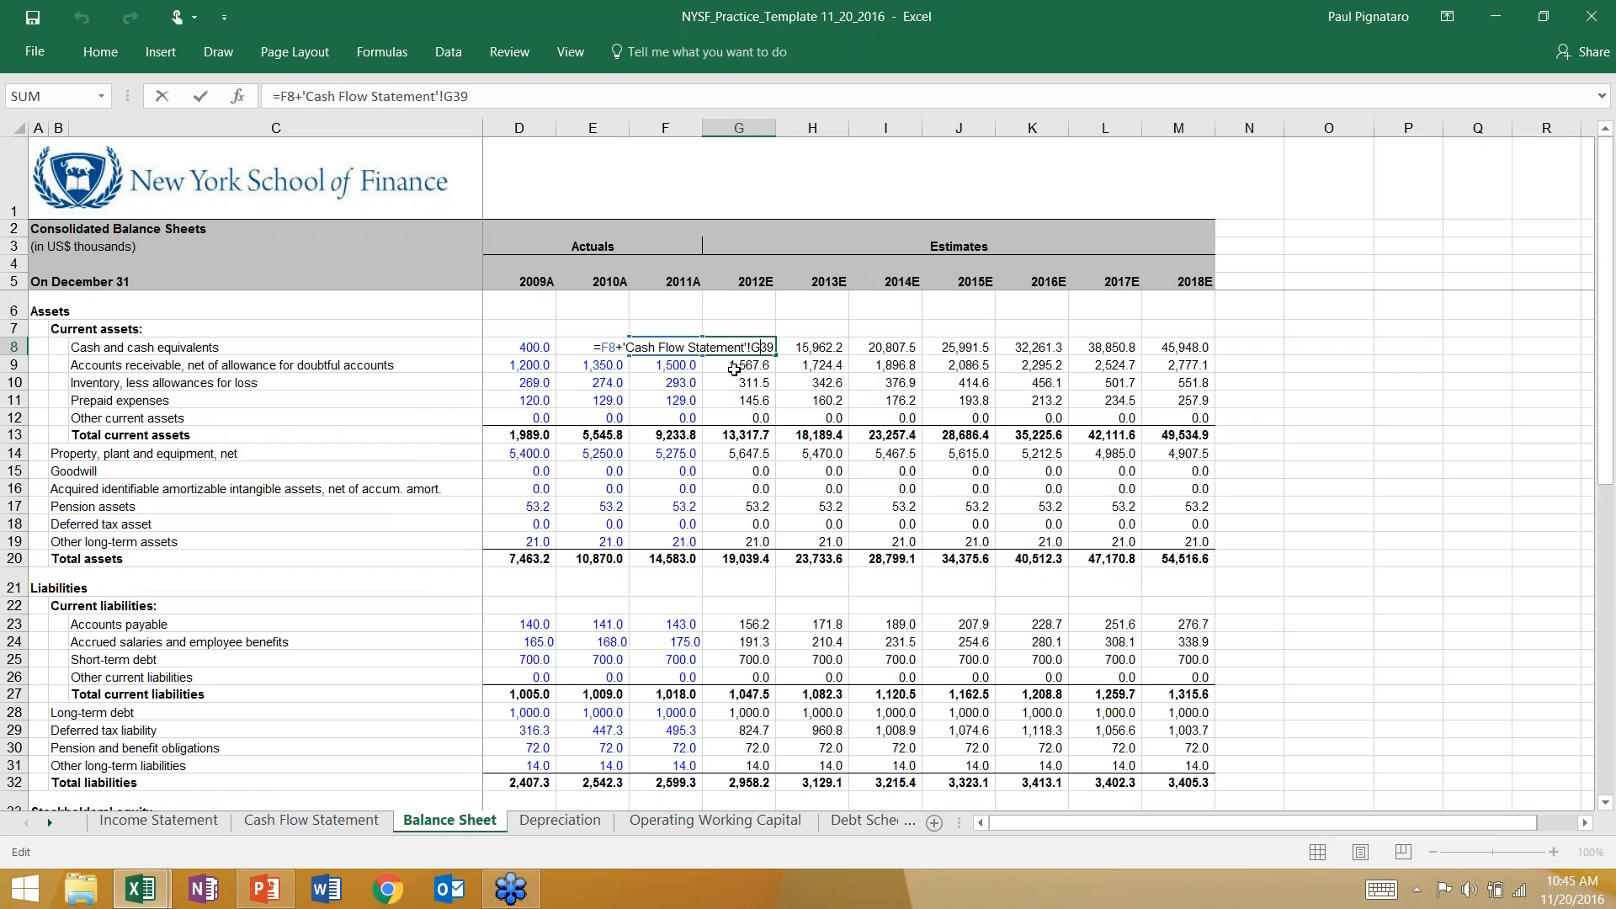
key("Escape")
key("Right")
key("F2")
key("Escape")
key("Right")
key("F2")
key("Escape")
key("Right")
key("Right")
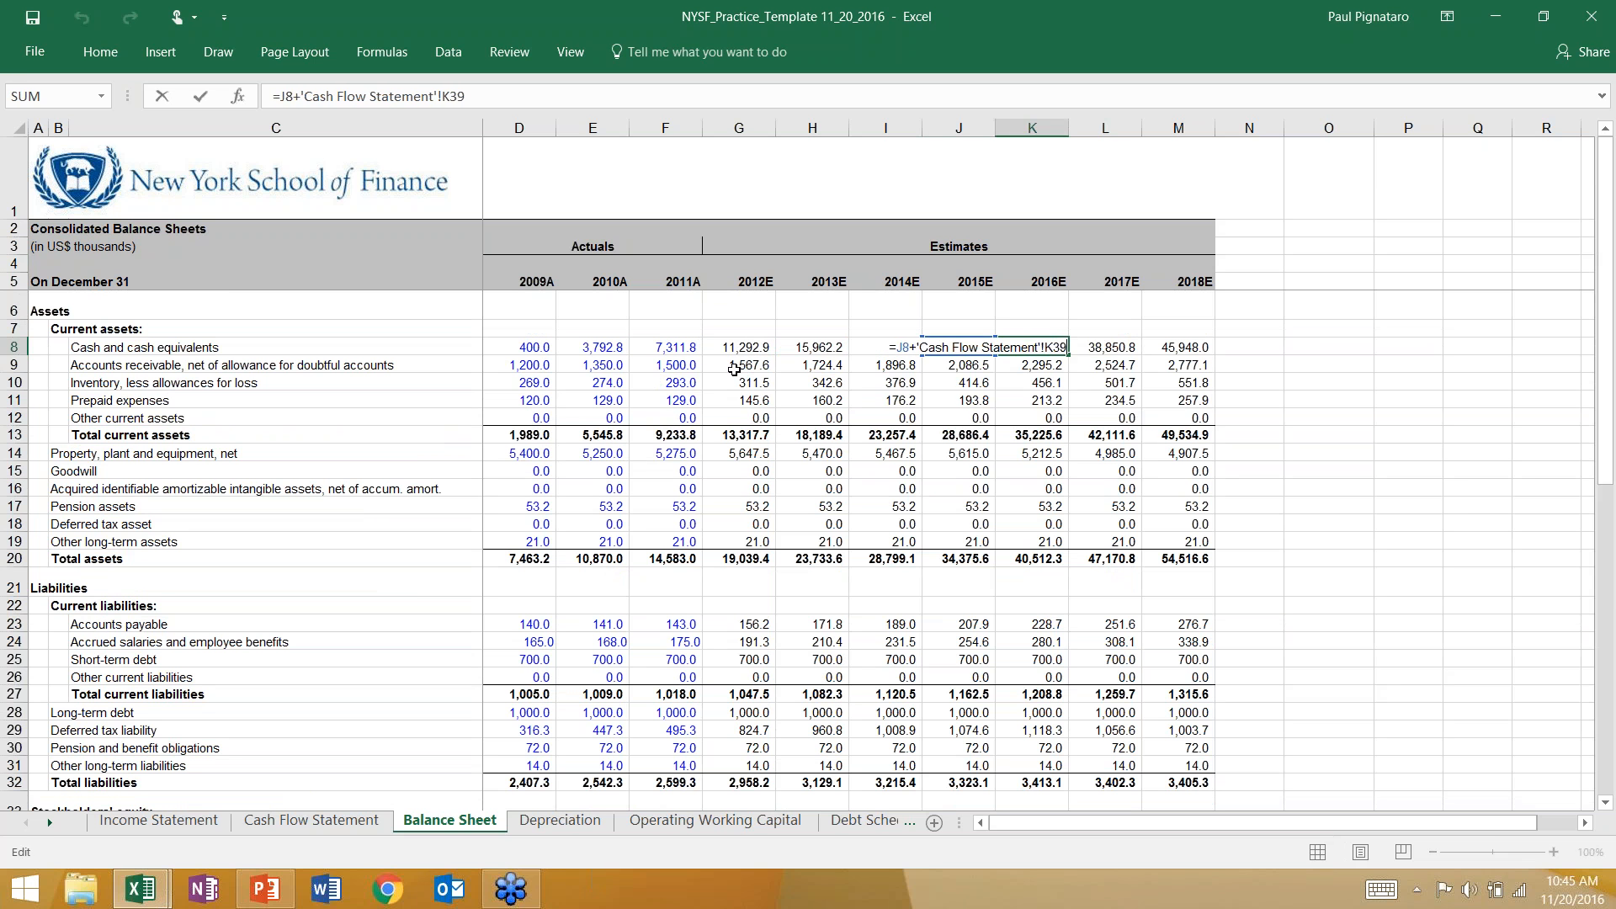
key("Right")
Audit the accounts receivable formulas in row 9 from 2012E through 2014E.
key("Down")
key("Left")
key("Left")
key("Left")
key("Left")
key("Left")
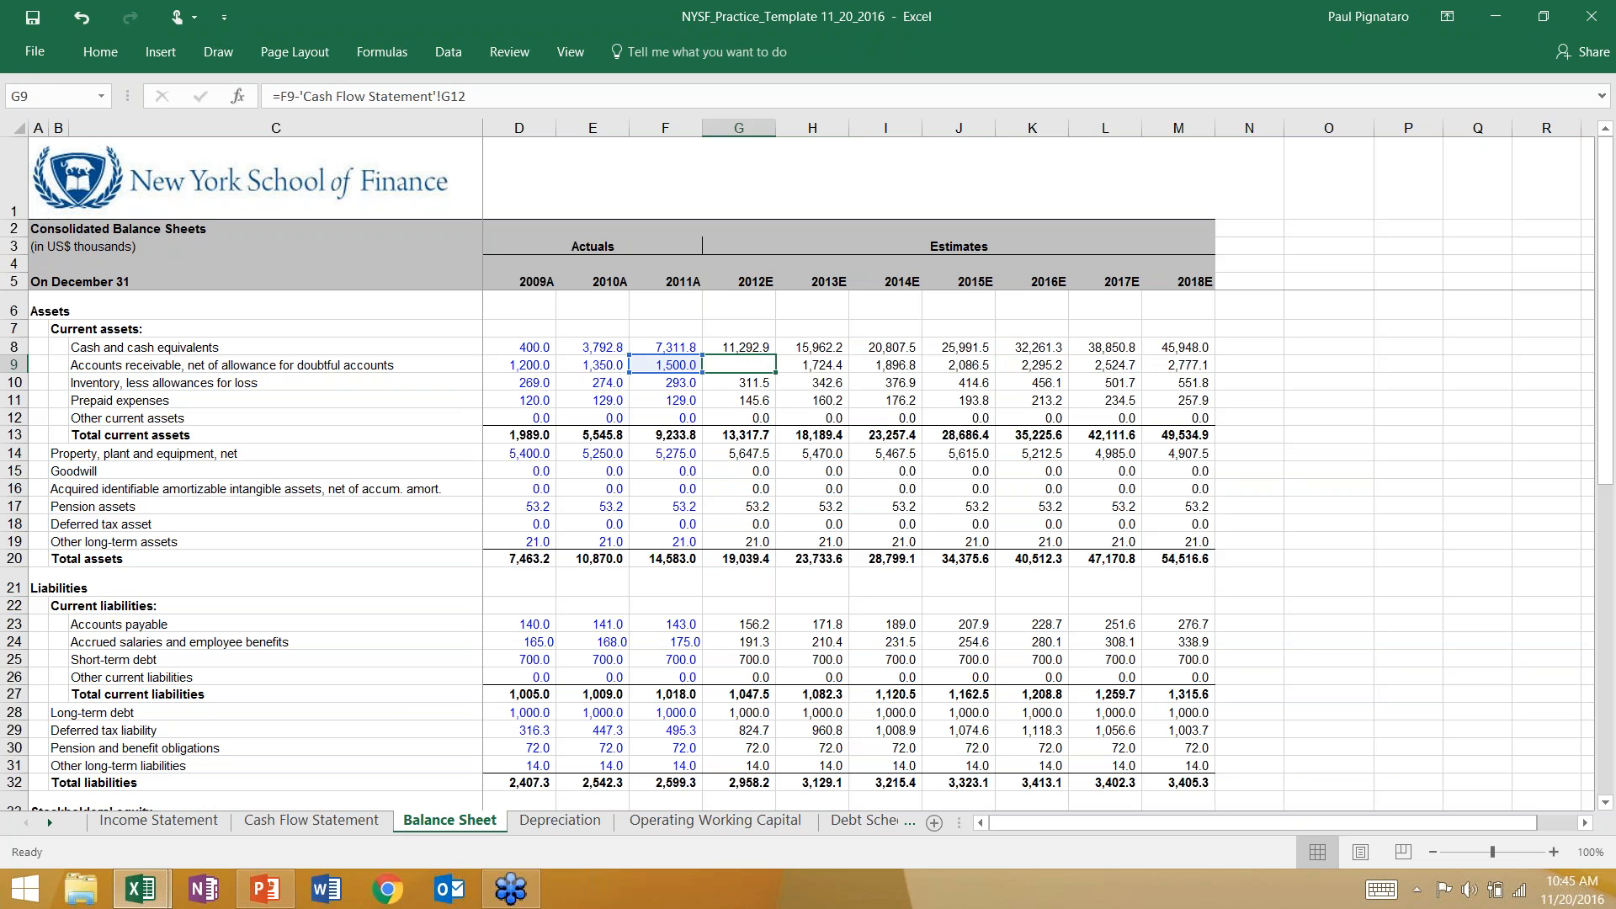
key("F2")
key("Escape")
key("Right")
key("F2")
key("Escape")
key("Right")
key("F2")
key("Escape")
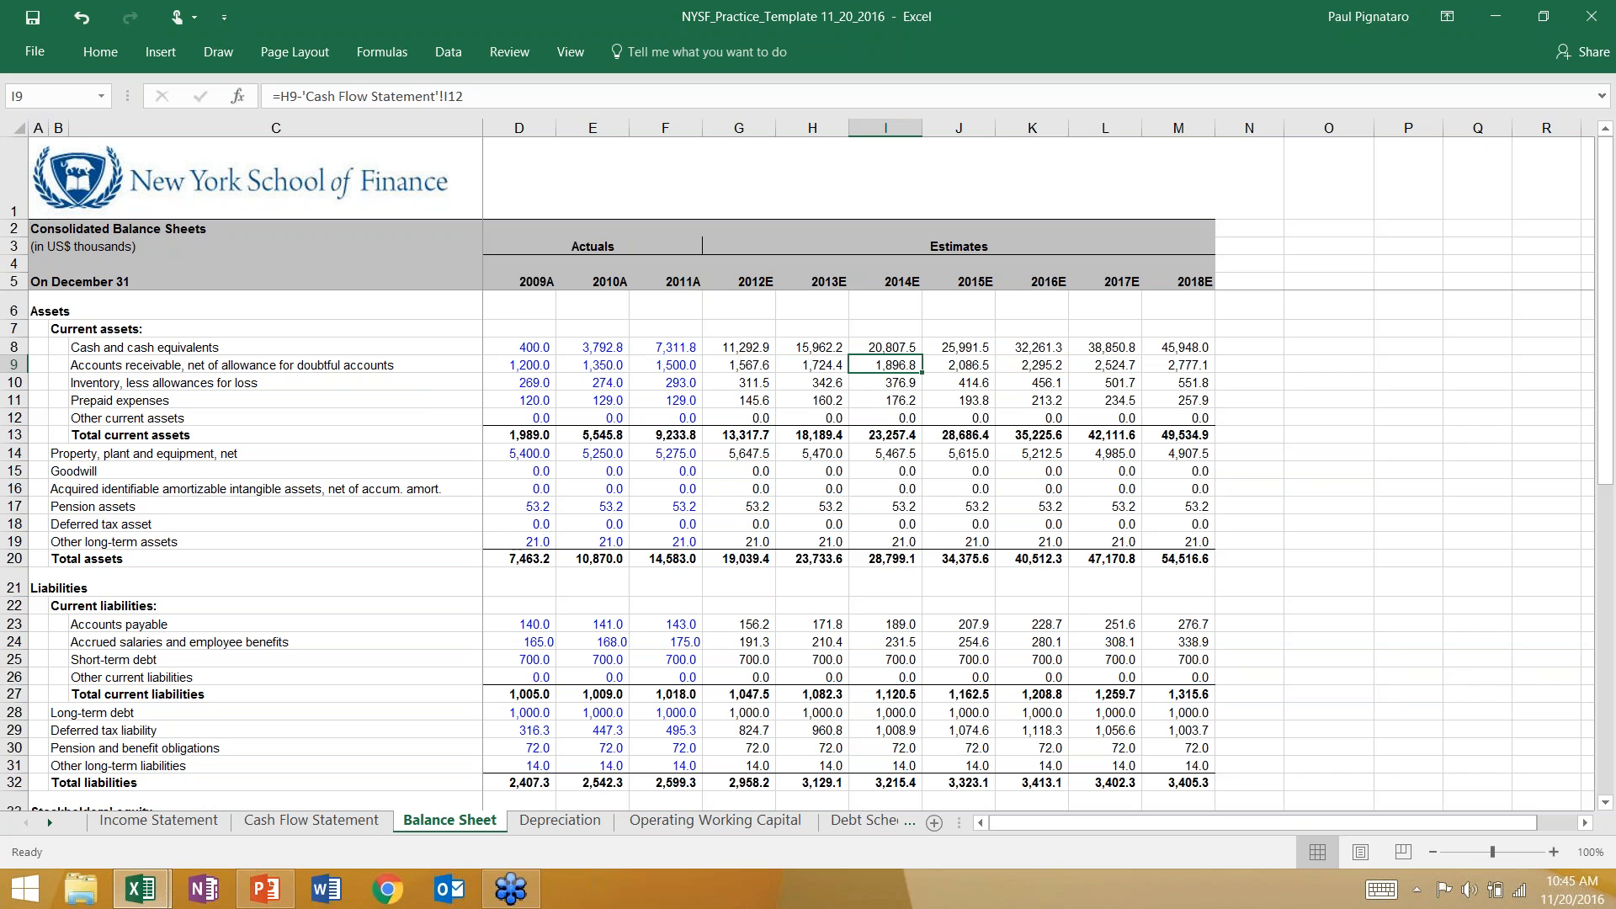
Inspect the 2013E inventory formula in H10 and return to 2012E accounts receivable in G9.
key("Left")
key("Left")
key("Down")
key("Right")
key("F2")
key("Escape")
key("Left")
key("Left")
key("Up")
key("Right")
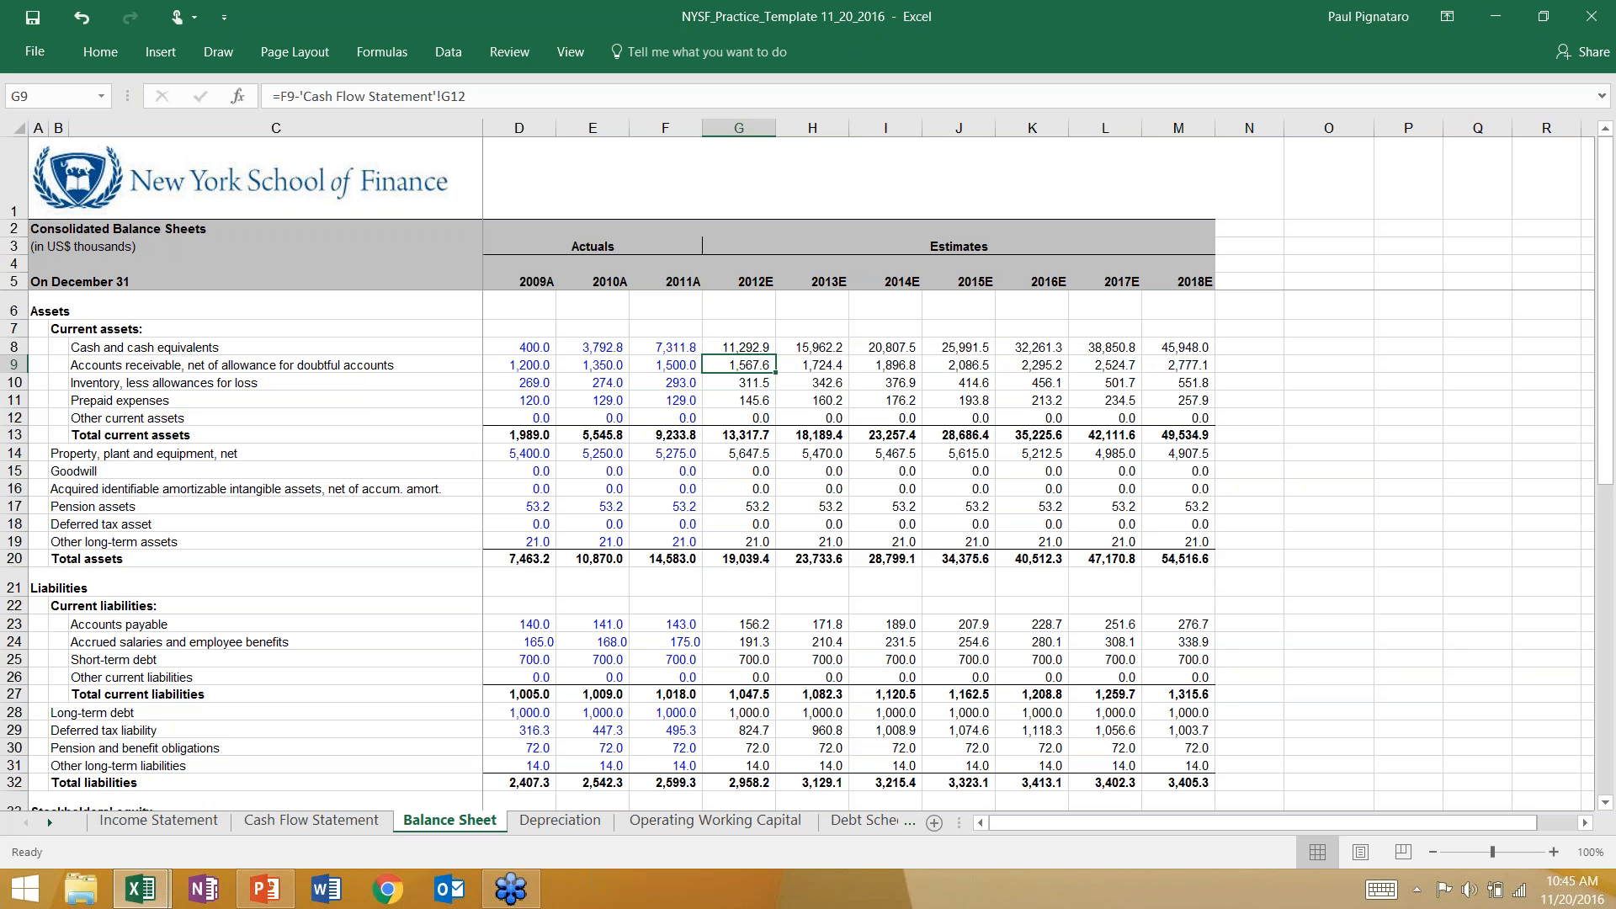
Introduce a sign error in 2012E inventory by changing the G10 formula to =F10+'Cash Flow Statement'!G13.
left_click(744, 379)
double_click(744, 380)
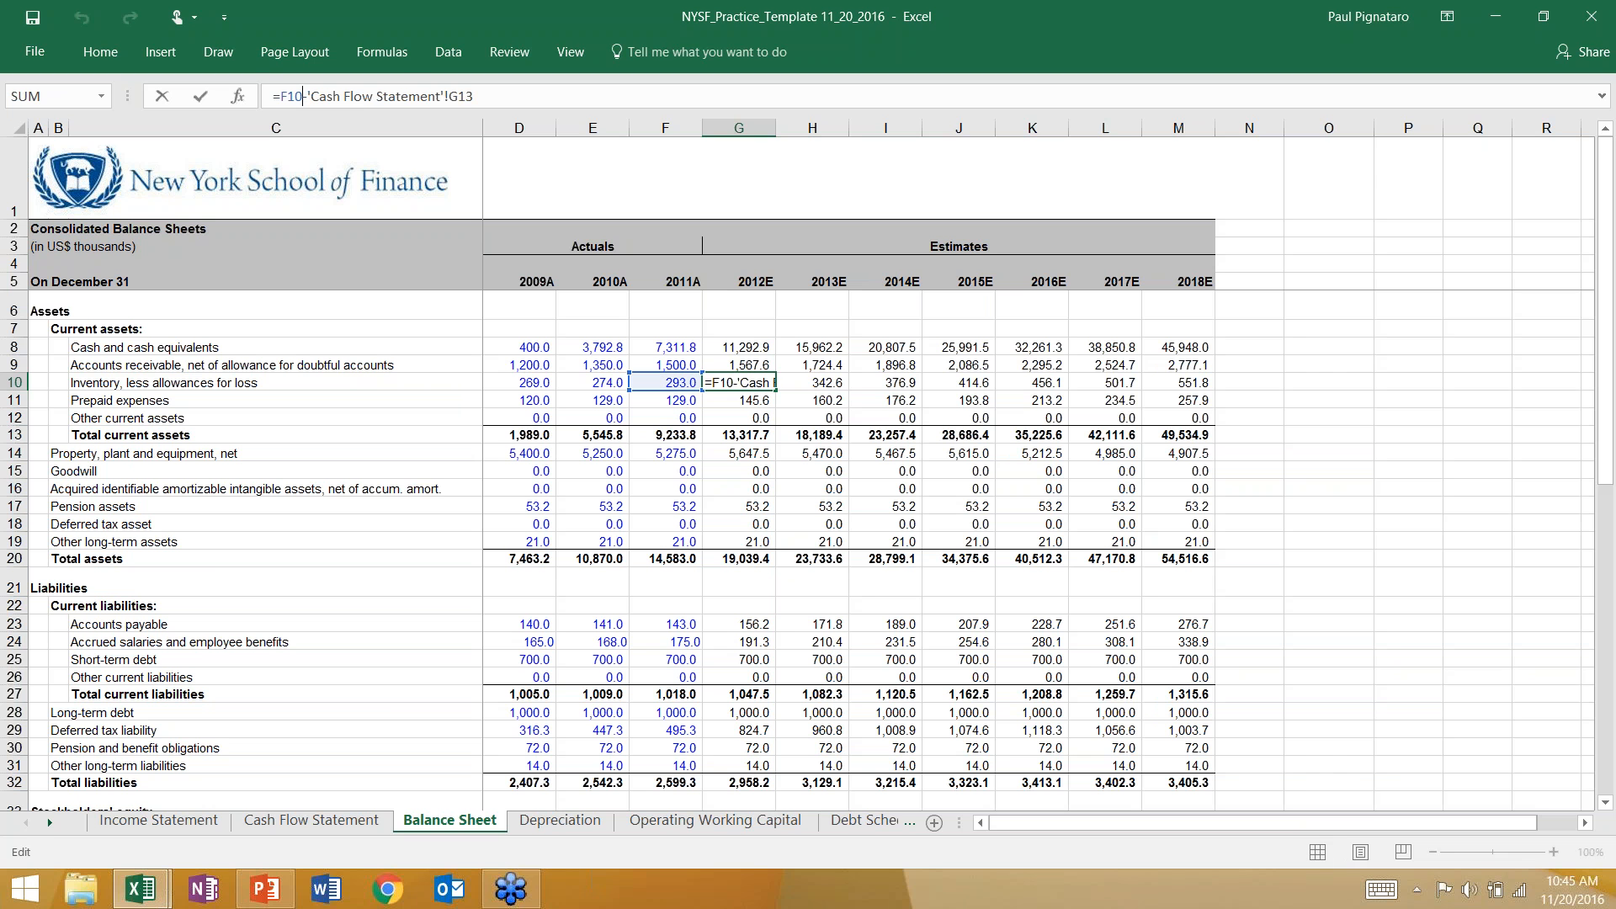
left_click_drag(302, 96, 308, 96)
type("+")
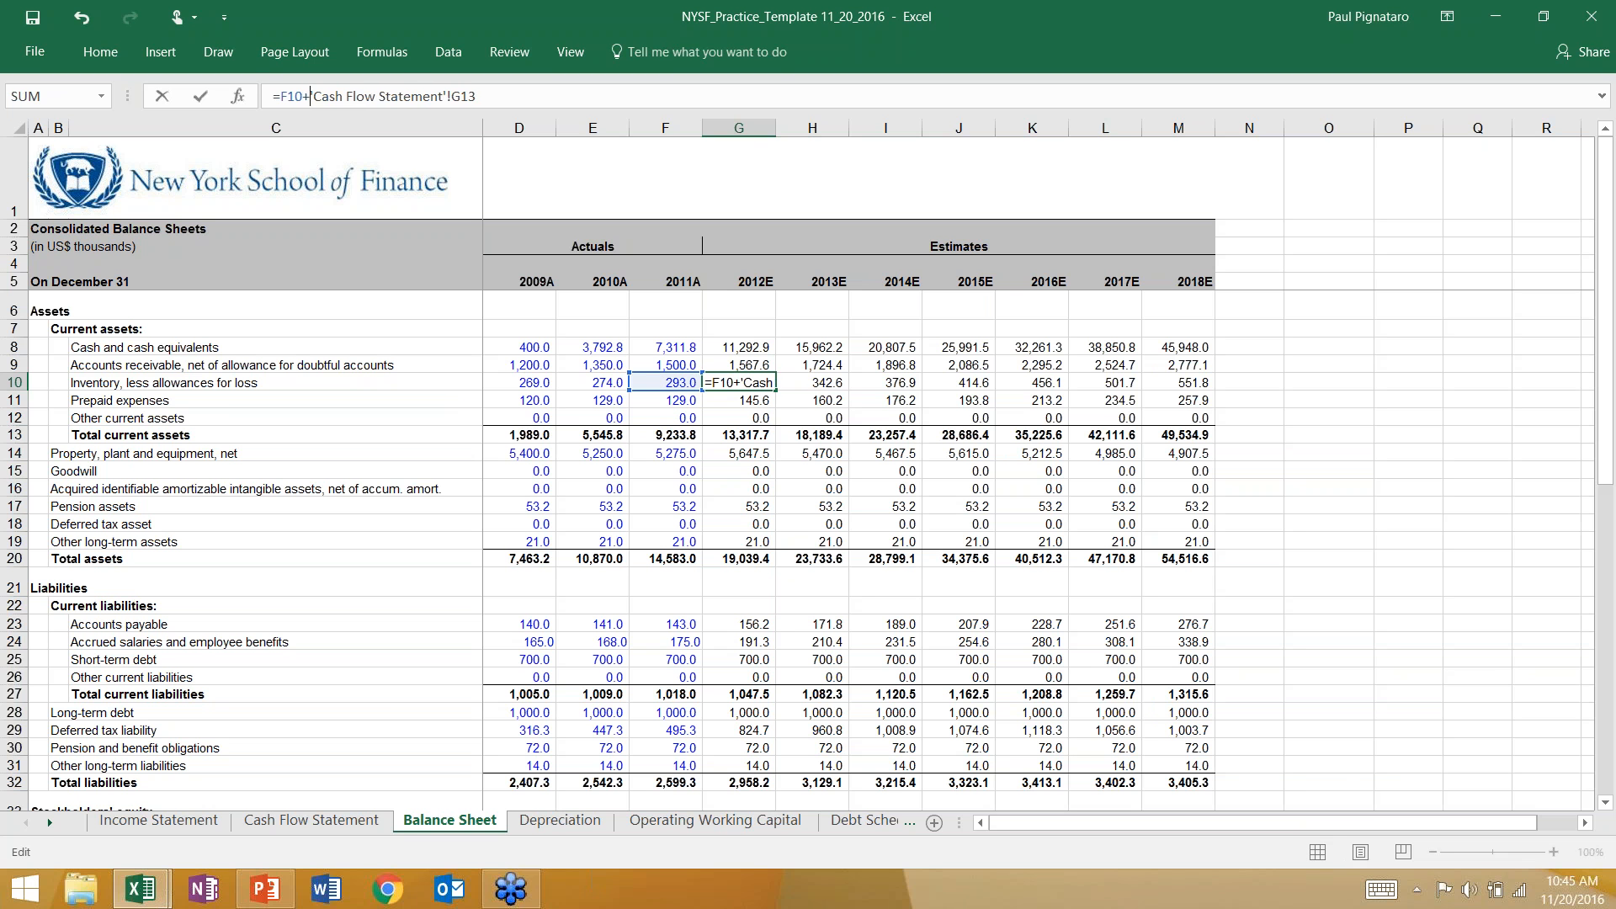
key("Return")
key("Up")
key("Down")
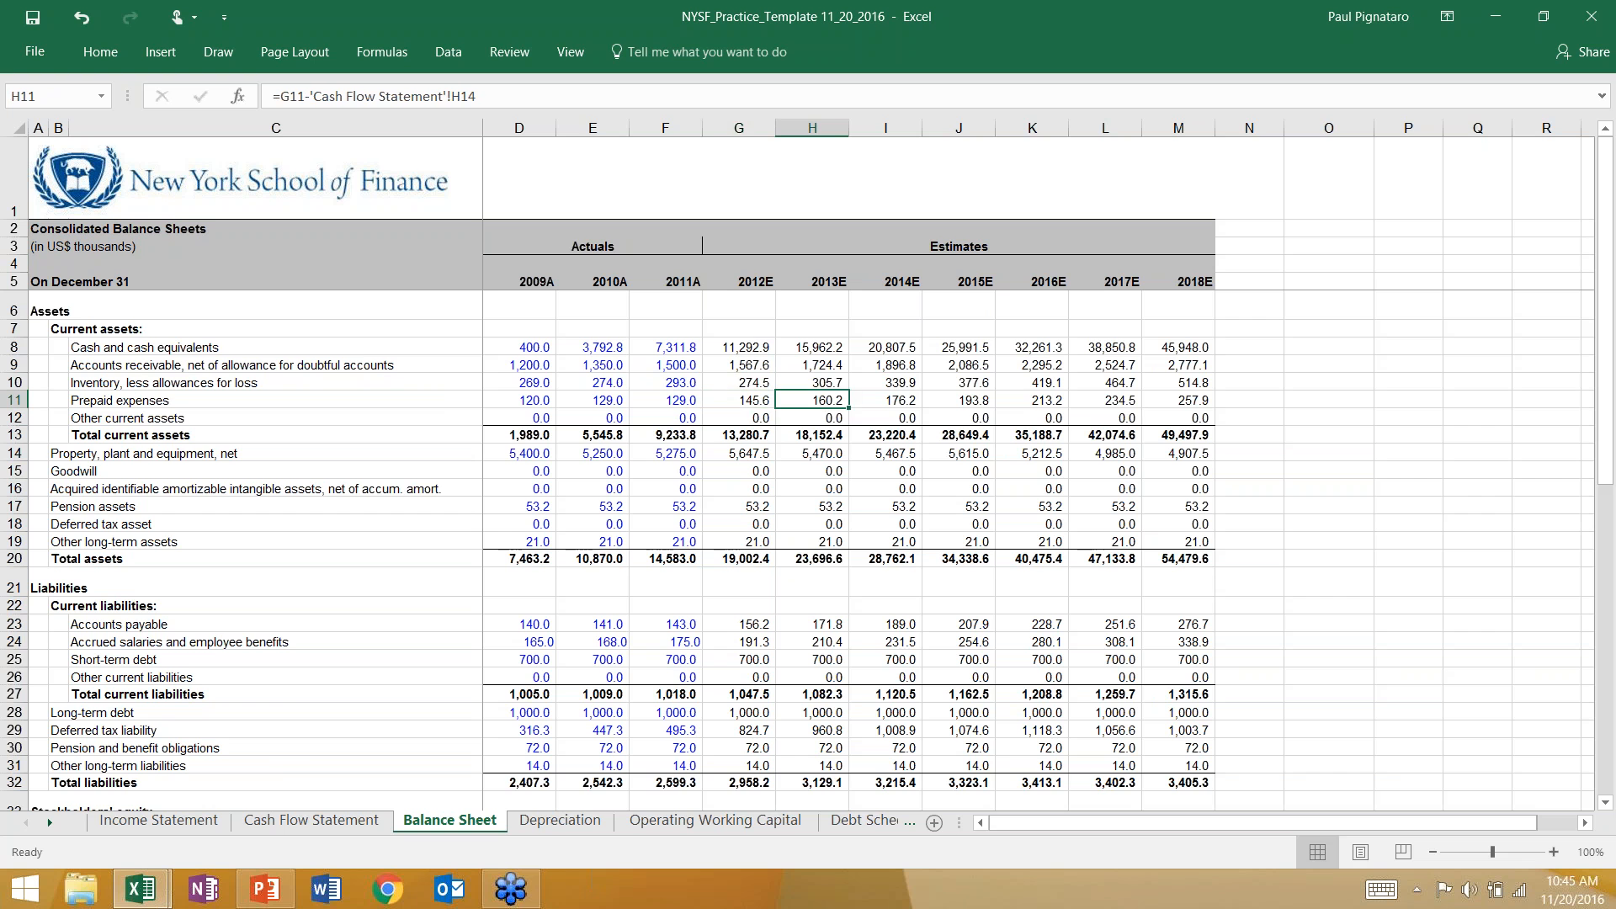
Check the Balance? (Y/N) row for the projected years and return to the 2012E cash formula in G8.
scroll(686, 454, "down", 5)
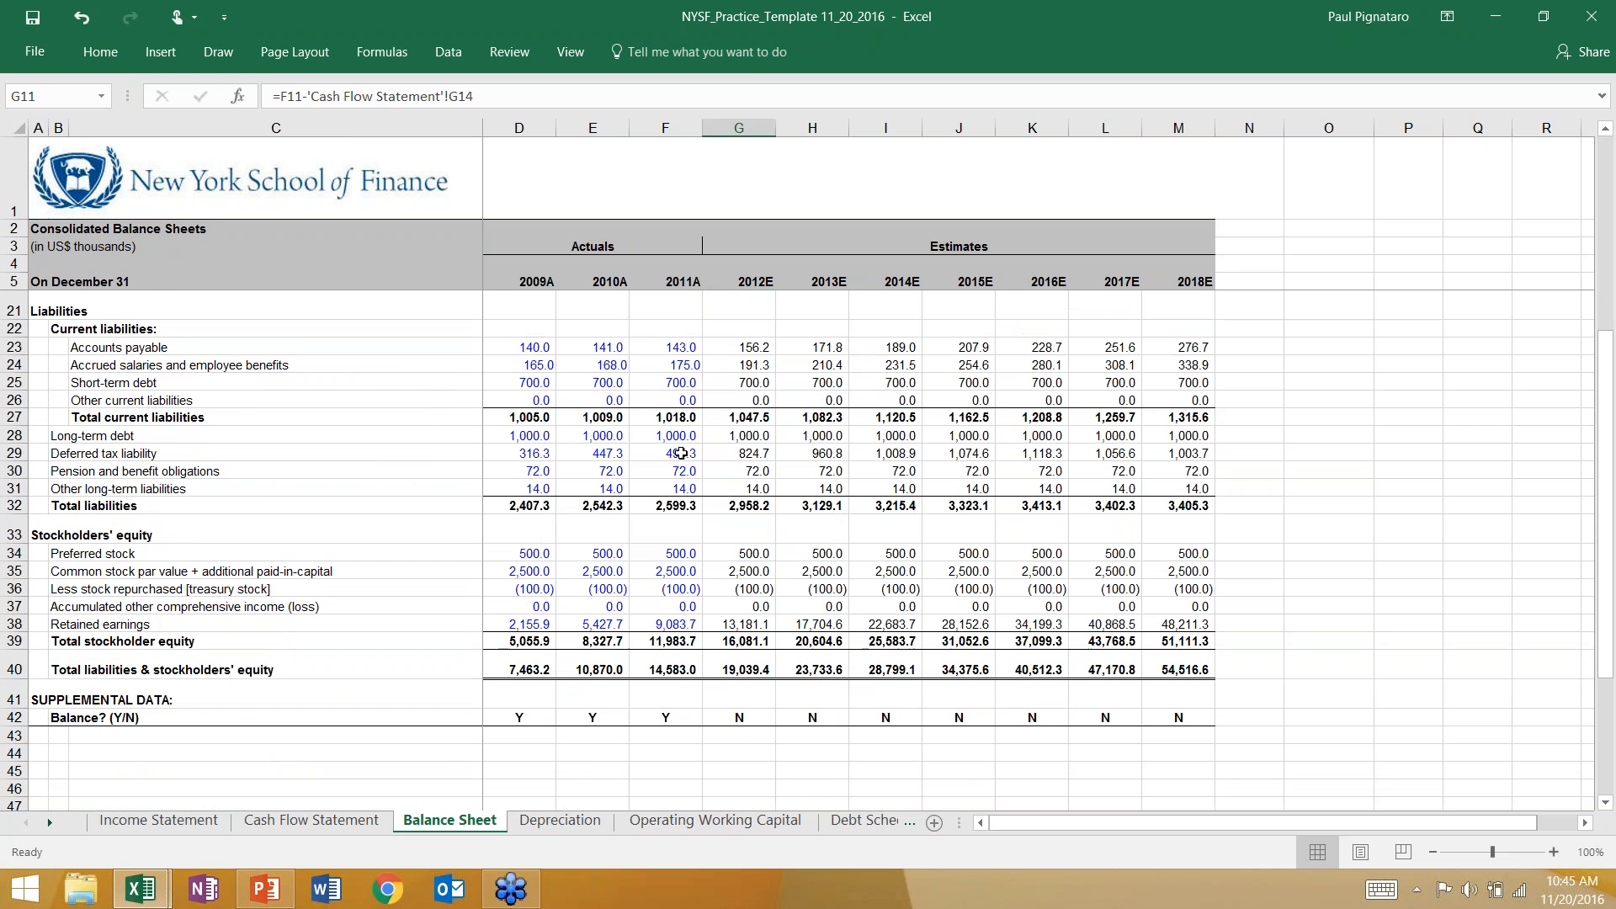
scroll(688, 453, "up", 5)
left_click(748, 347)
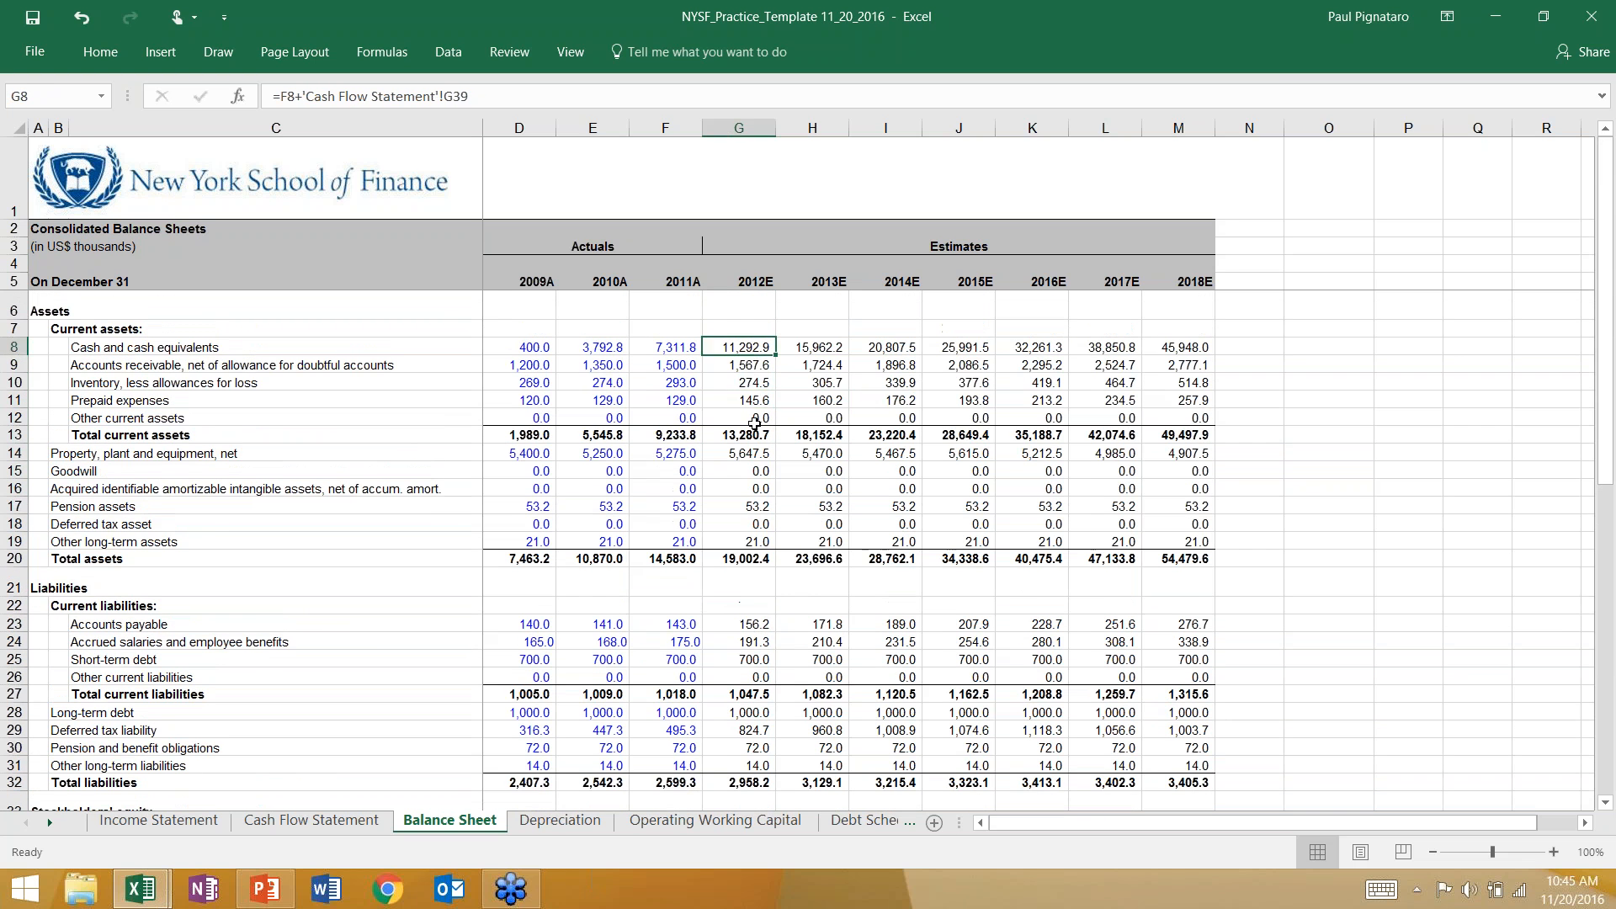
Switch to PowerPoint, review the slide on solving an unbalanced balance sheet, and return to the Excel balance sheet.
scroll(751, 404, "down", 4)
key("alt+Tab")
left_click(604, 207)
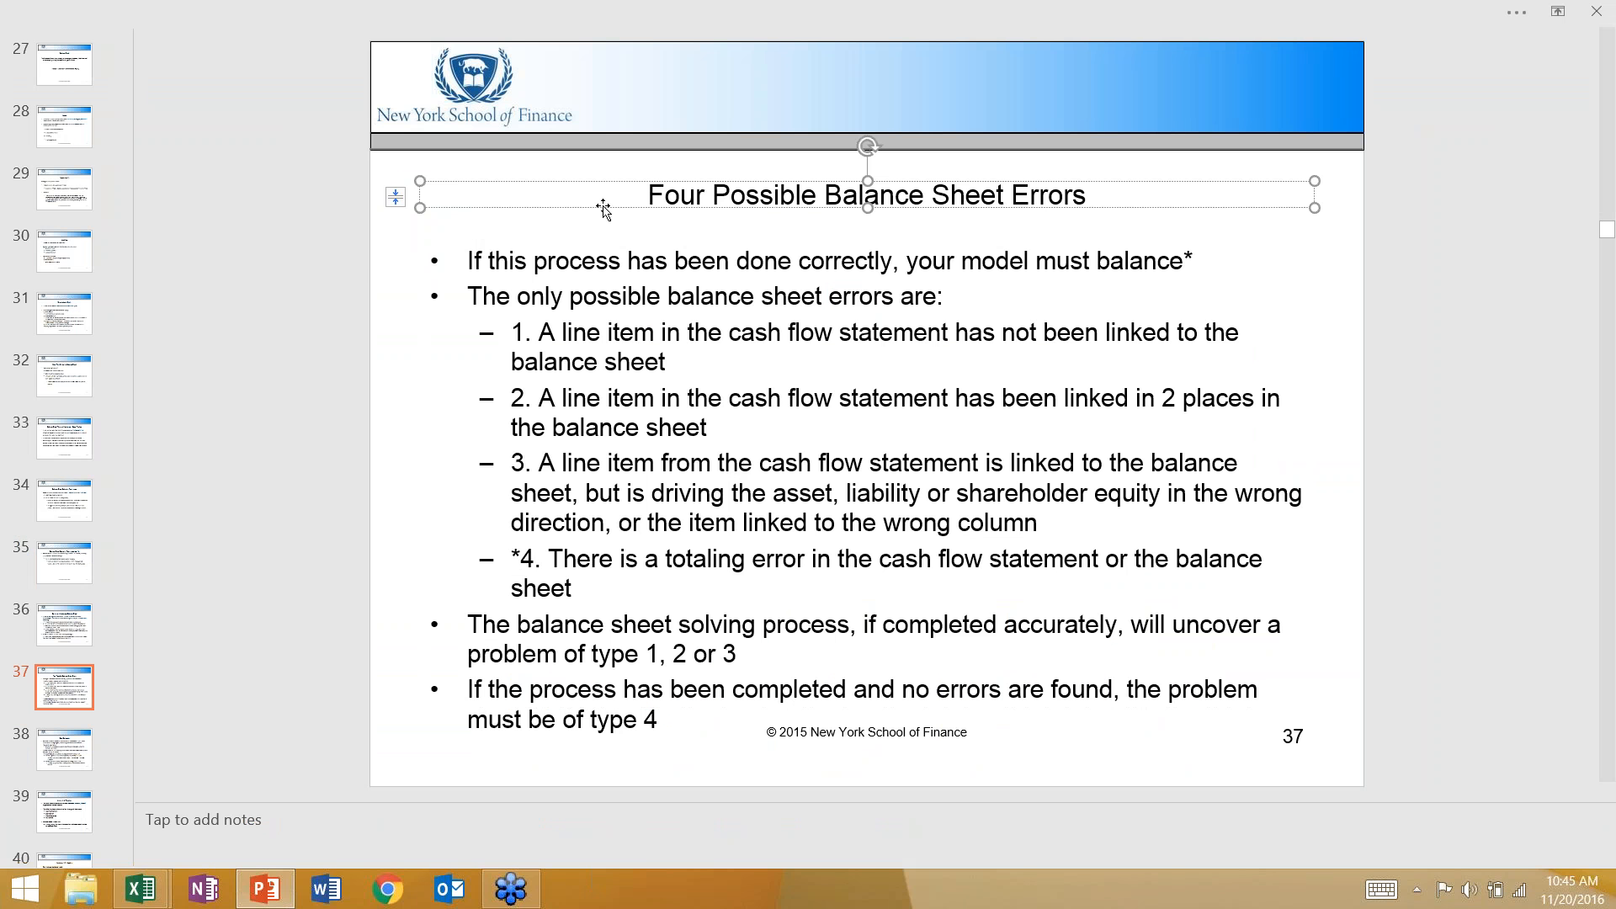
left_click(390, 364)
scroll(390, 364, "up", 1)
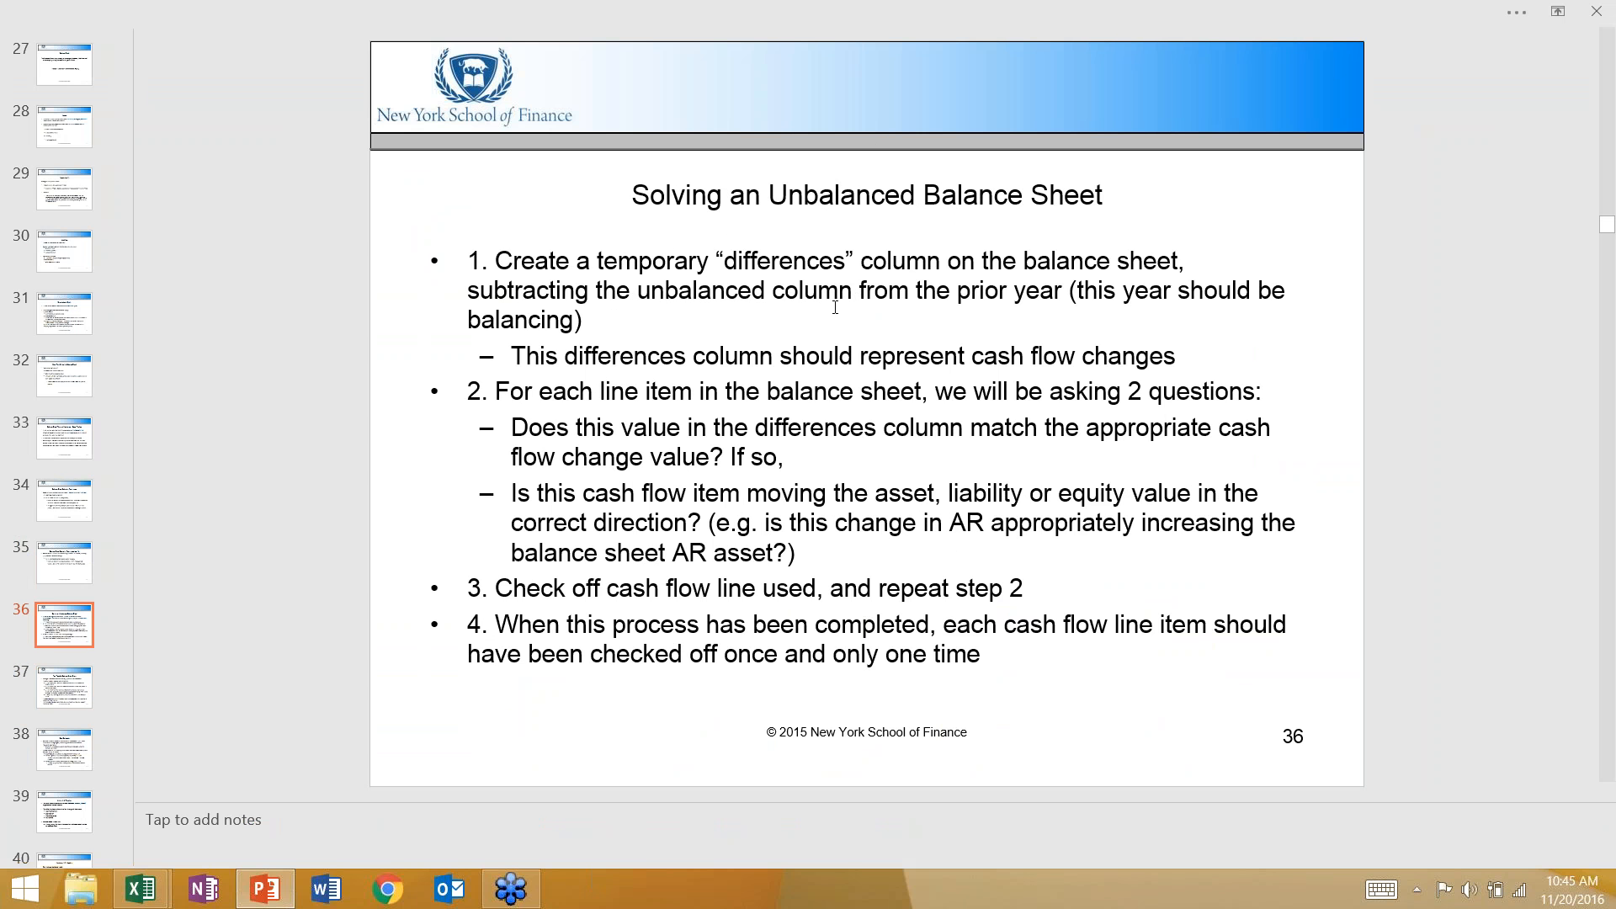
key("alt+Tab")
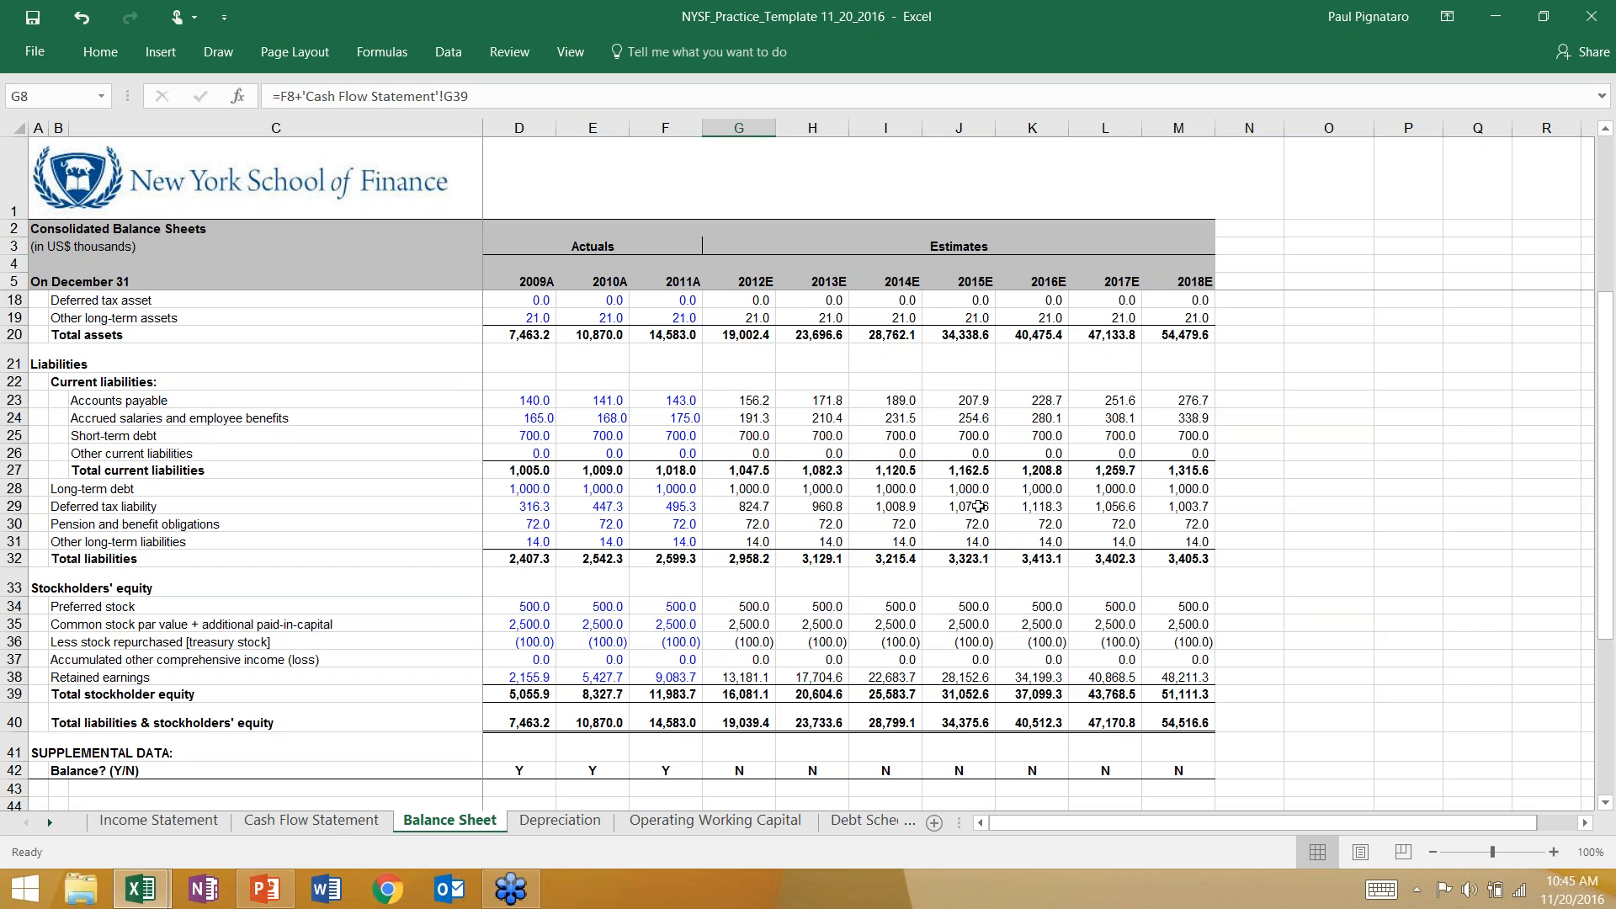
Compare the unbalanced 2012E column with the balancing 2011A and 2009A columns and inspect the 2012E balance check in G42.
left_click(745, 760)
left_click_drag(745, 760, 750, 318)
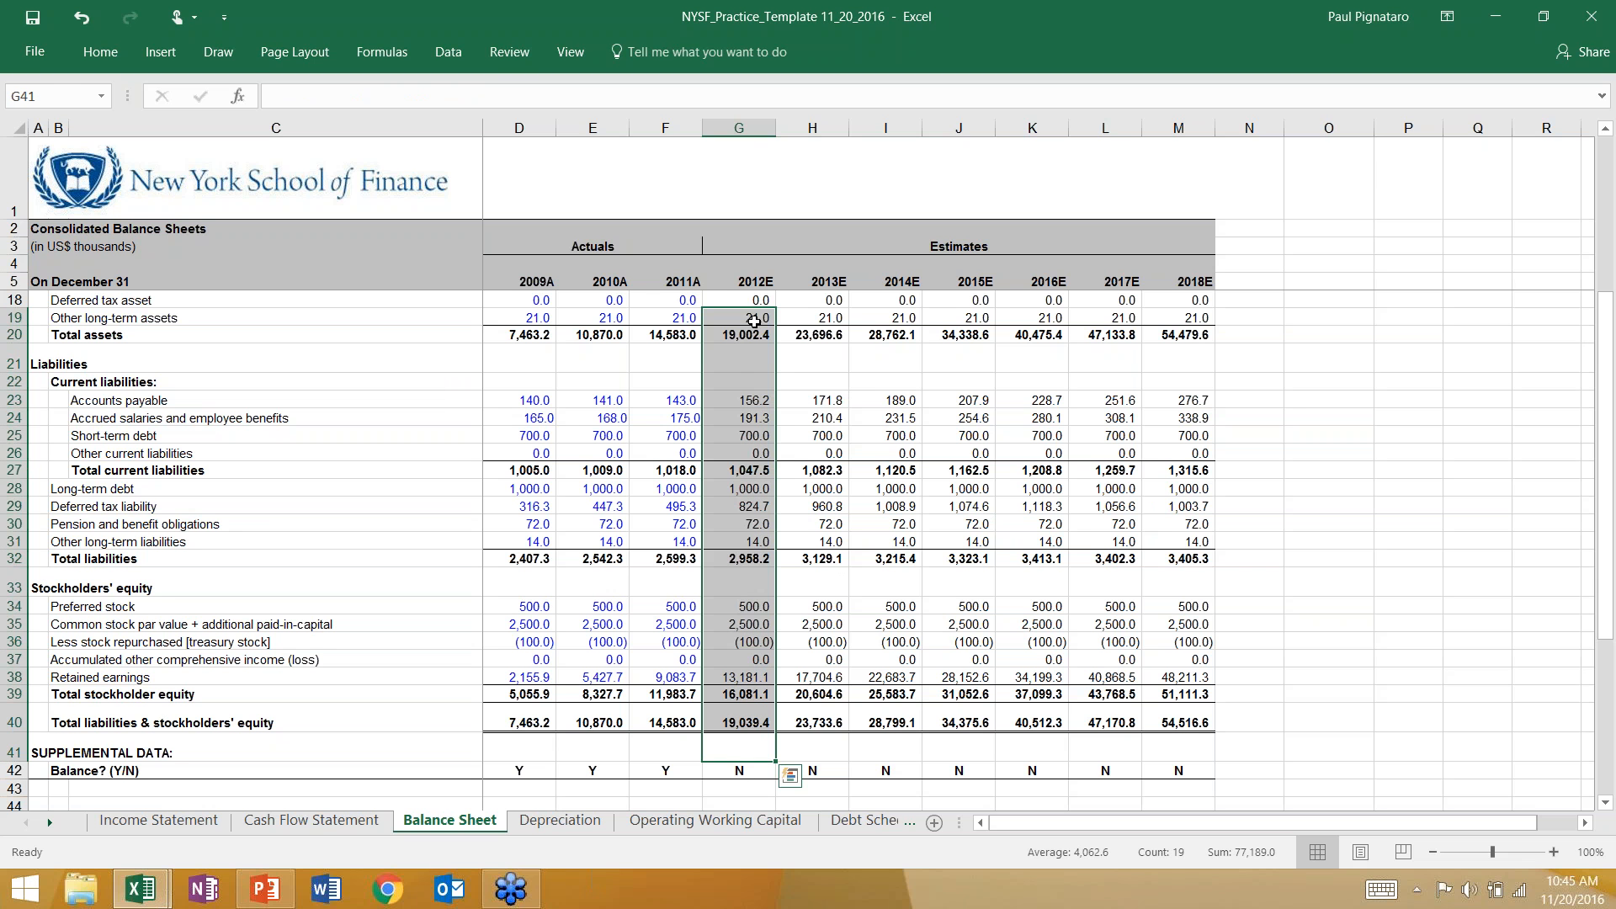
left_click(741, 414)
left_click_drag(679, 772, 685, 354)
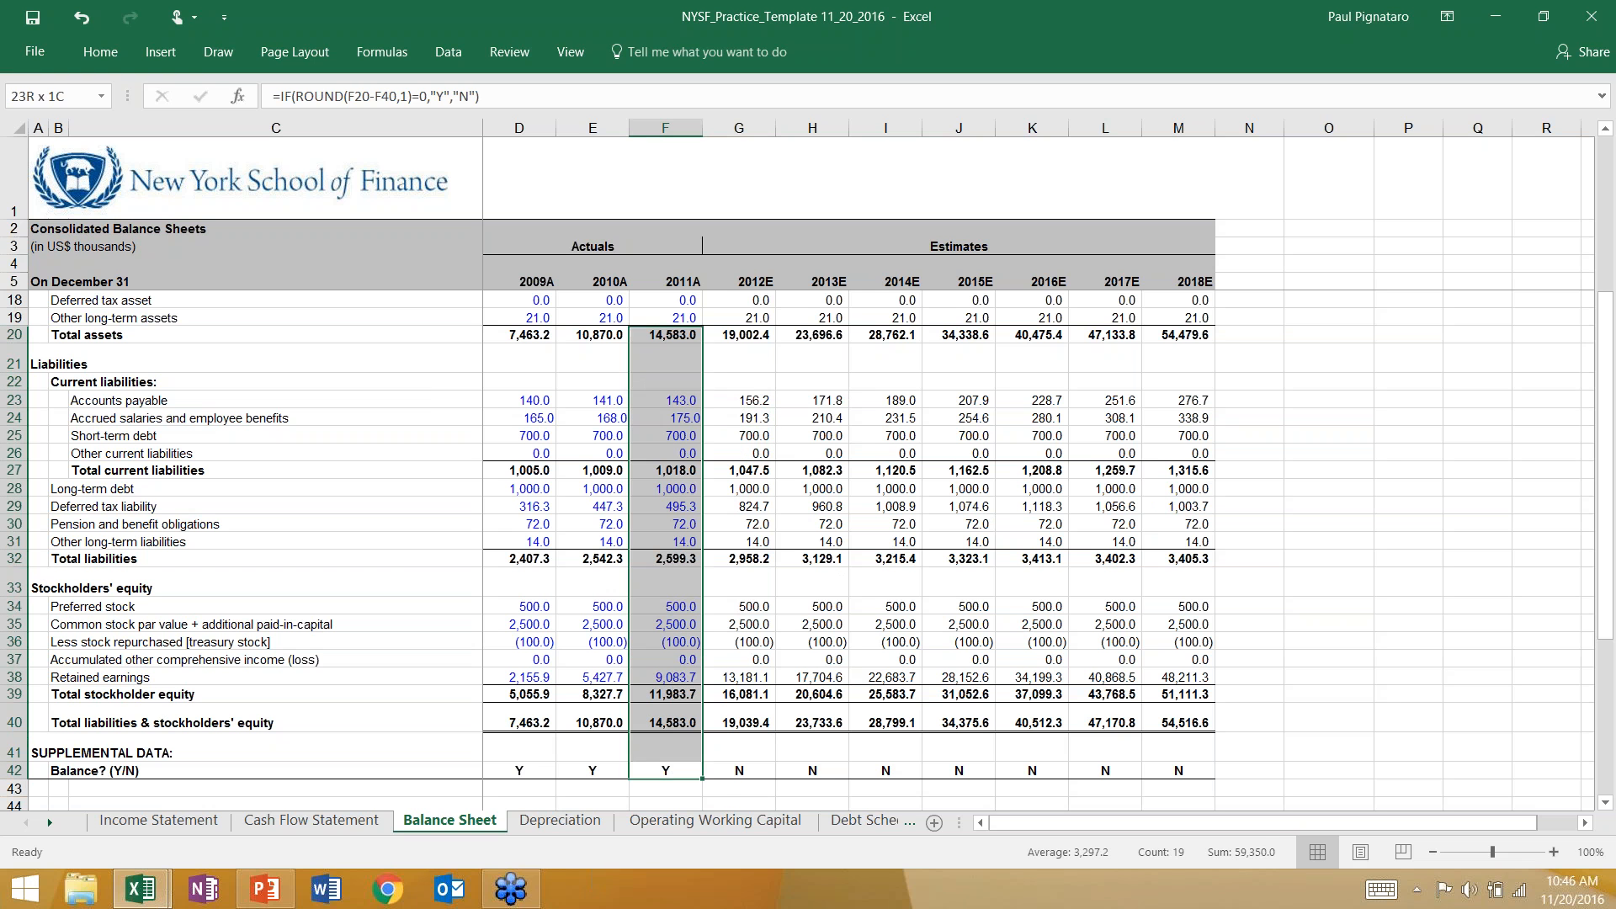
left_click_drag(520, 762, 506, 508)
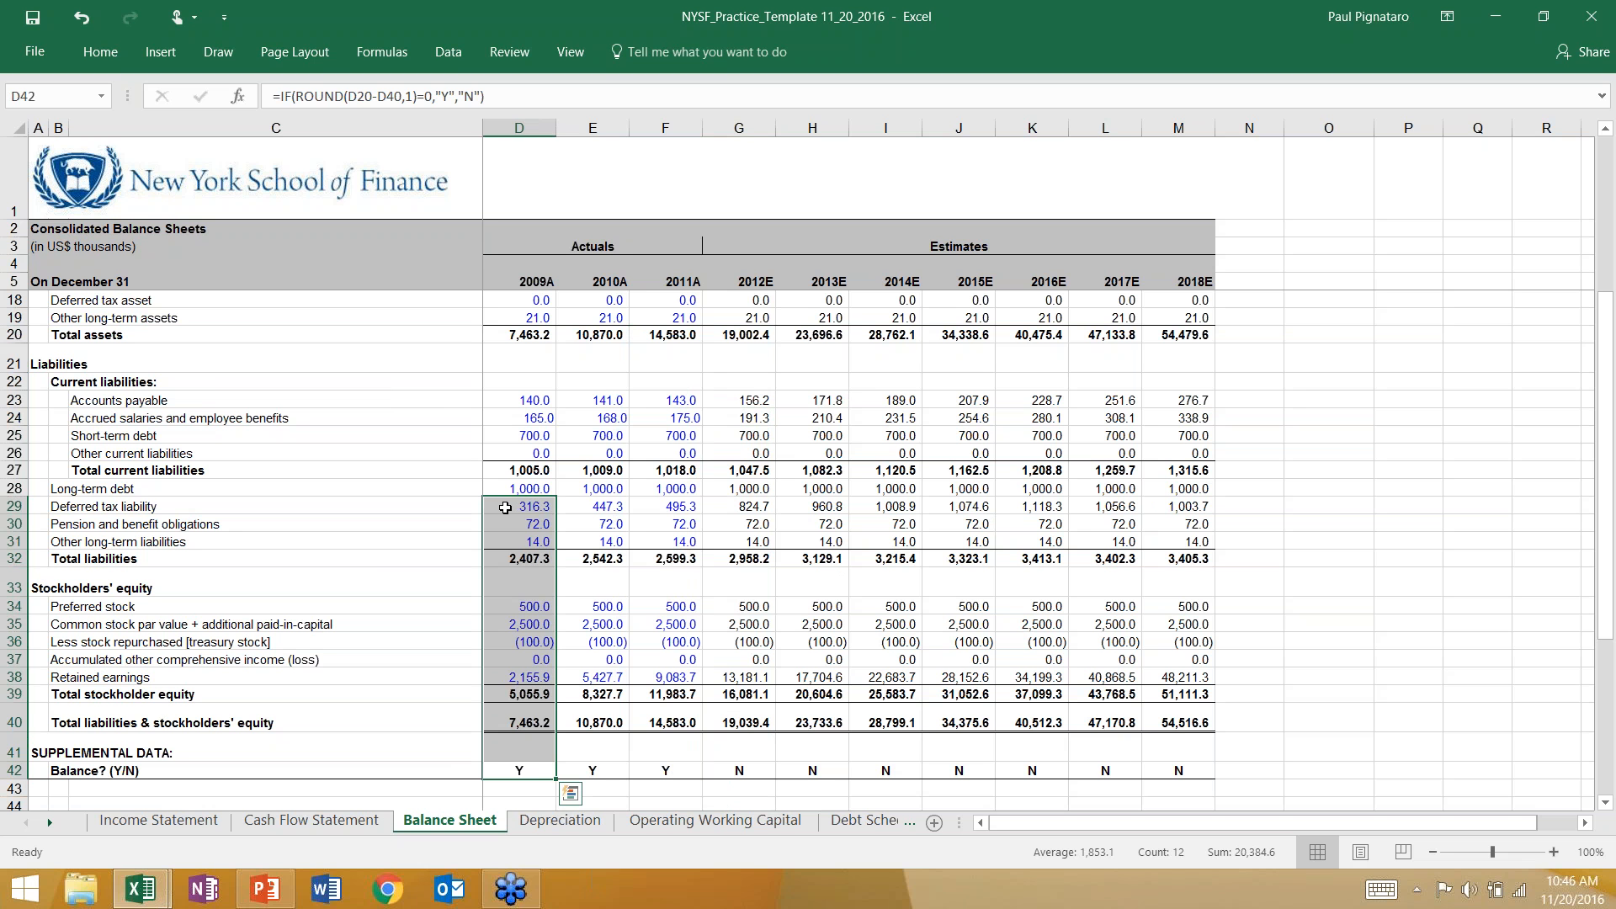
left_click(506, 508)
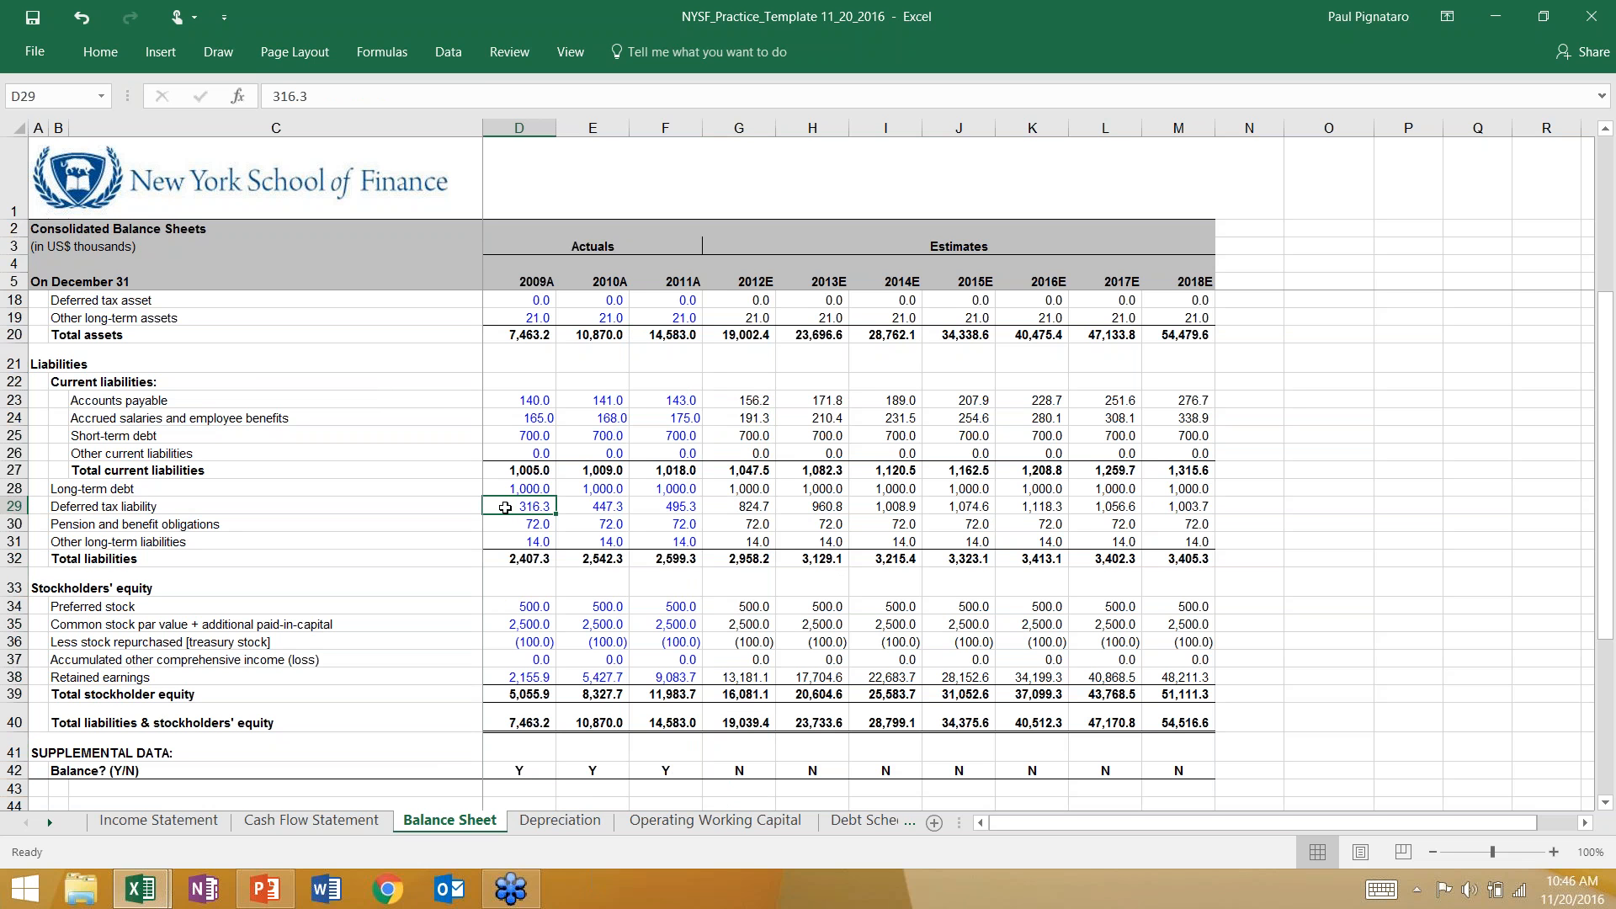
left_click(722, 775)
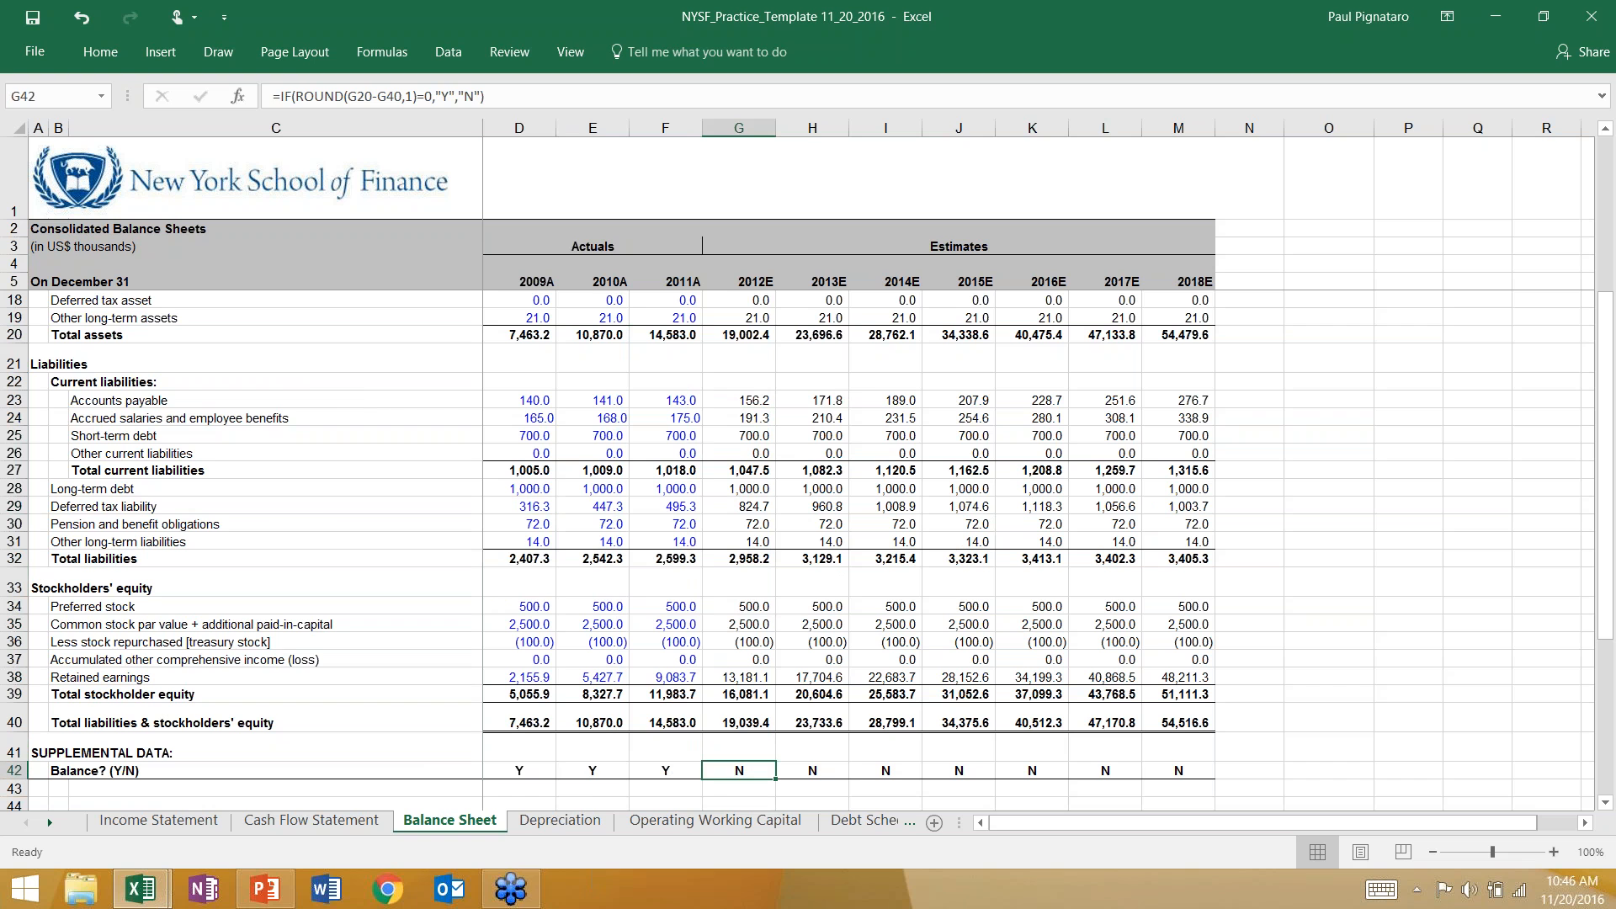
Inspect the 2013E cash formula in H8 and the 2012E column from the balance check up to long-term debt.
scroll(694, 652, "up", 4)
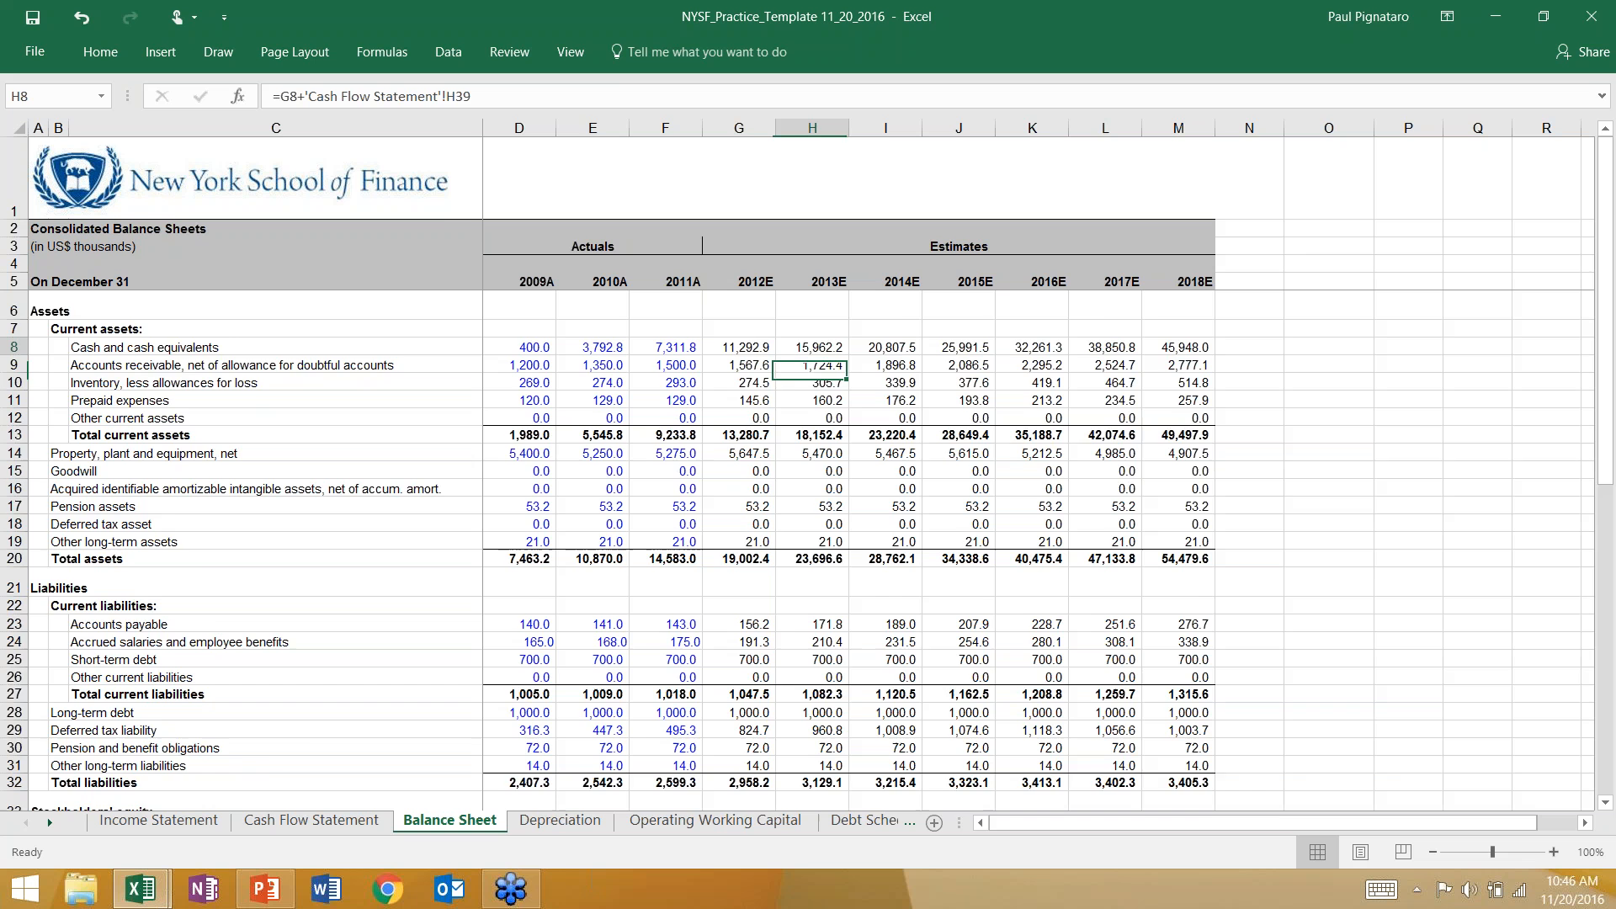
left_click(799, 345)
scroll(799, 348, "down", 2)
scroll(739, 663, "down", 4)
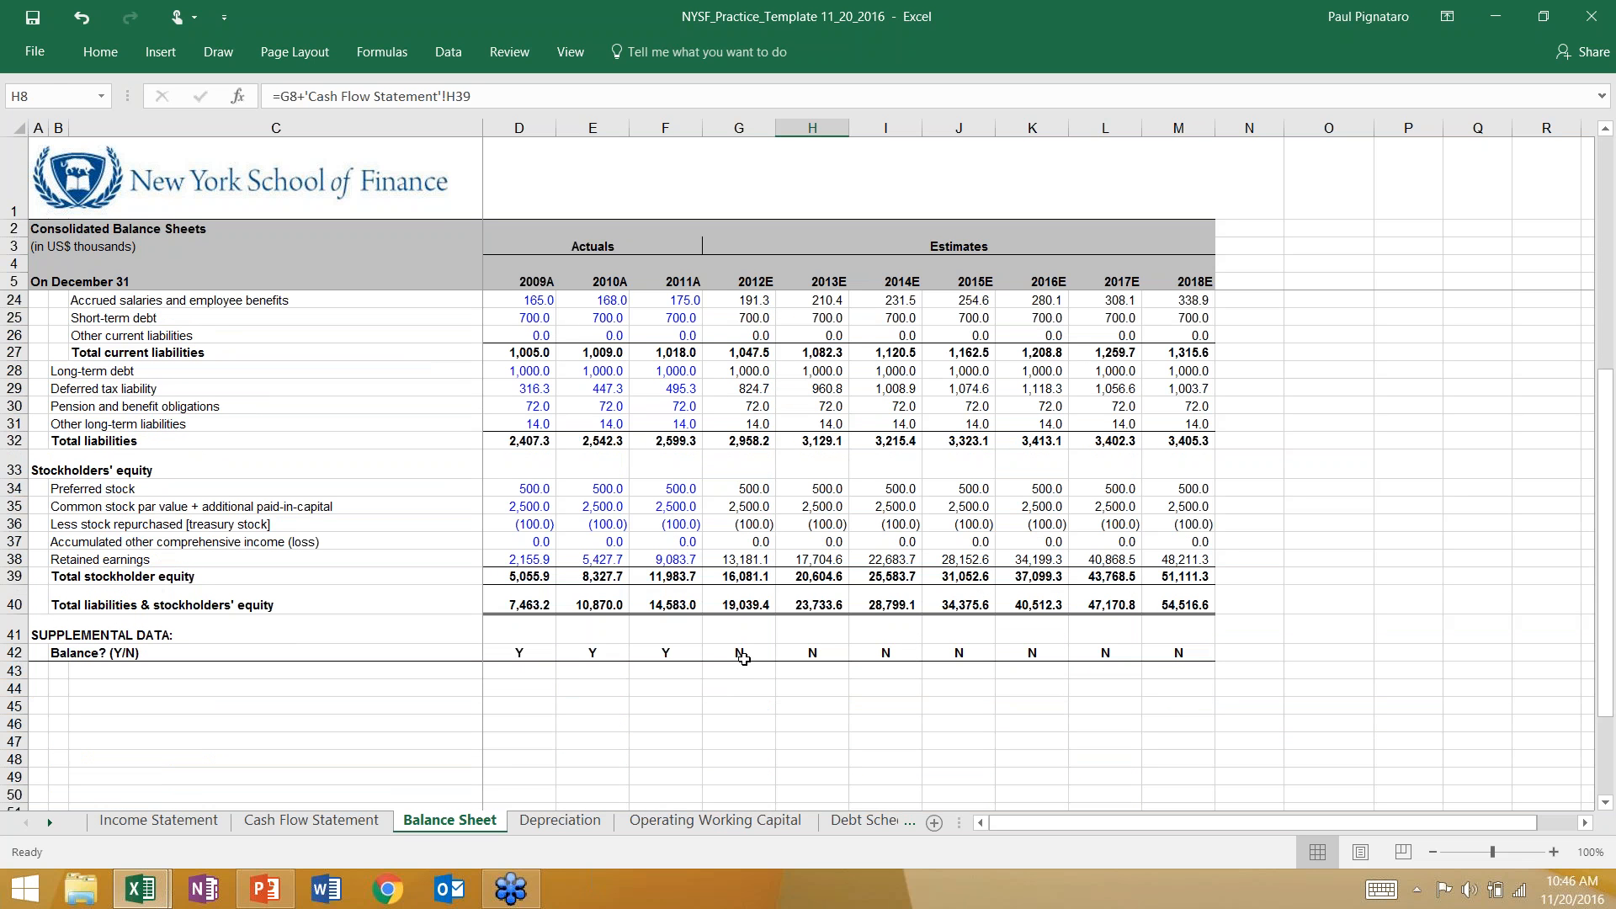
left_click_drag(742, 671, 762, 319)
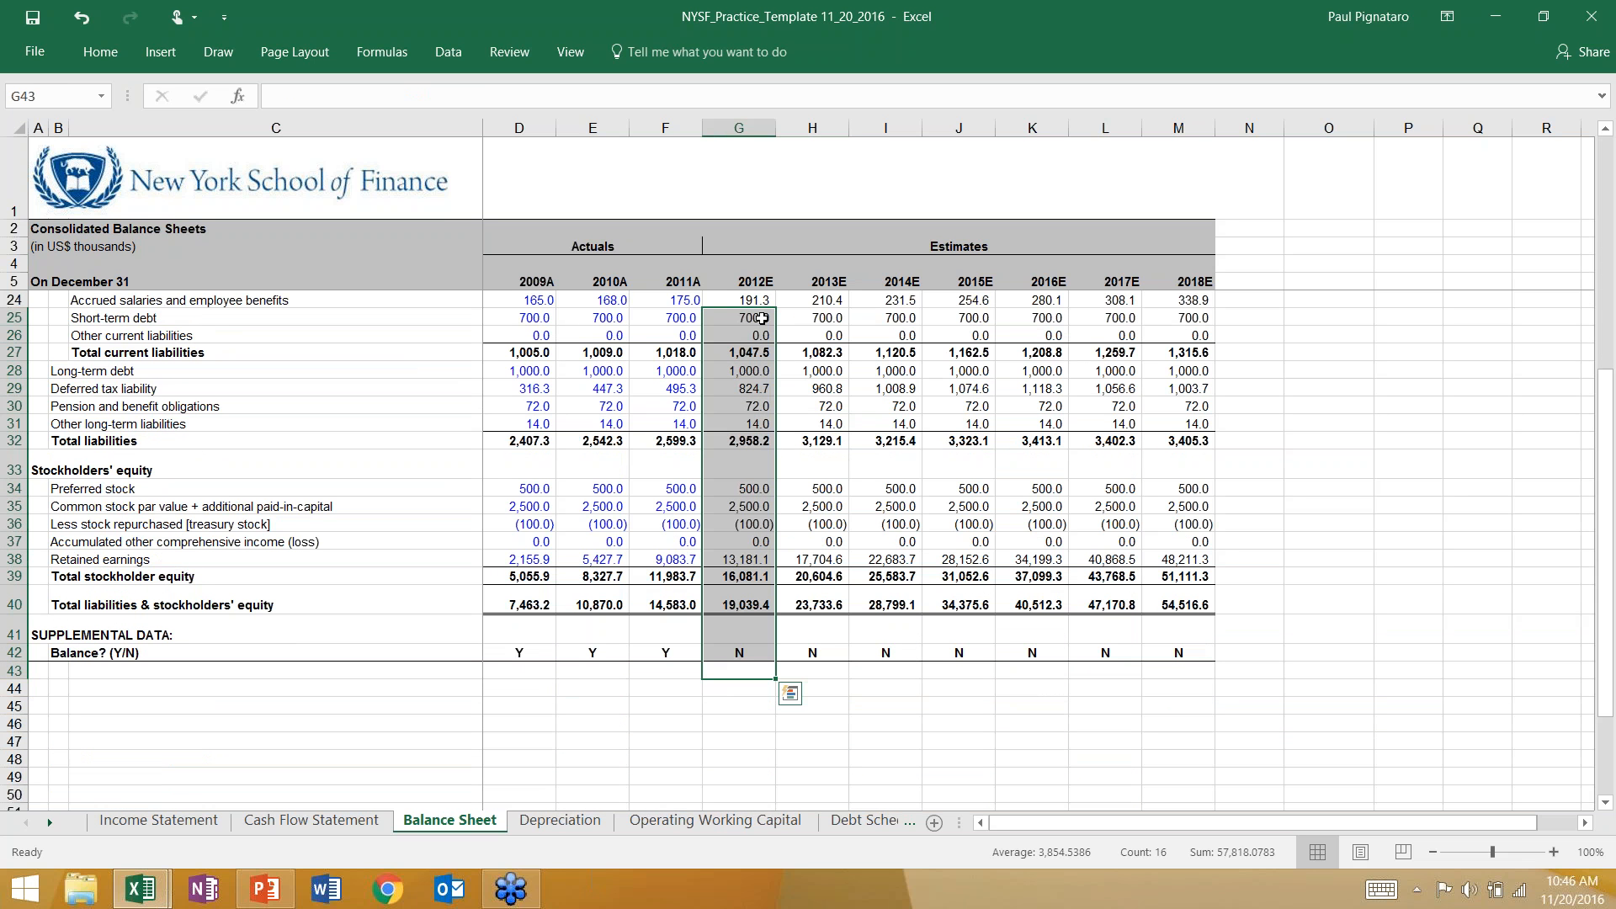
left_click(748, 368)
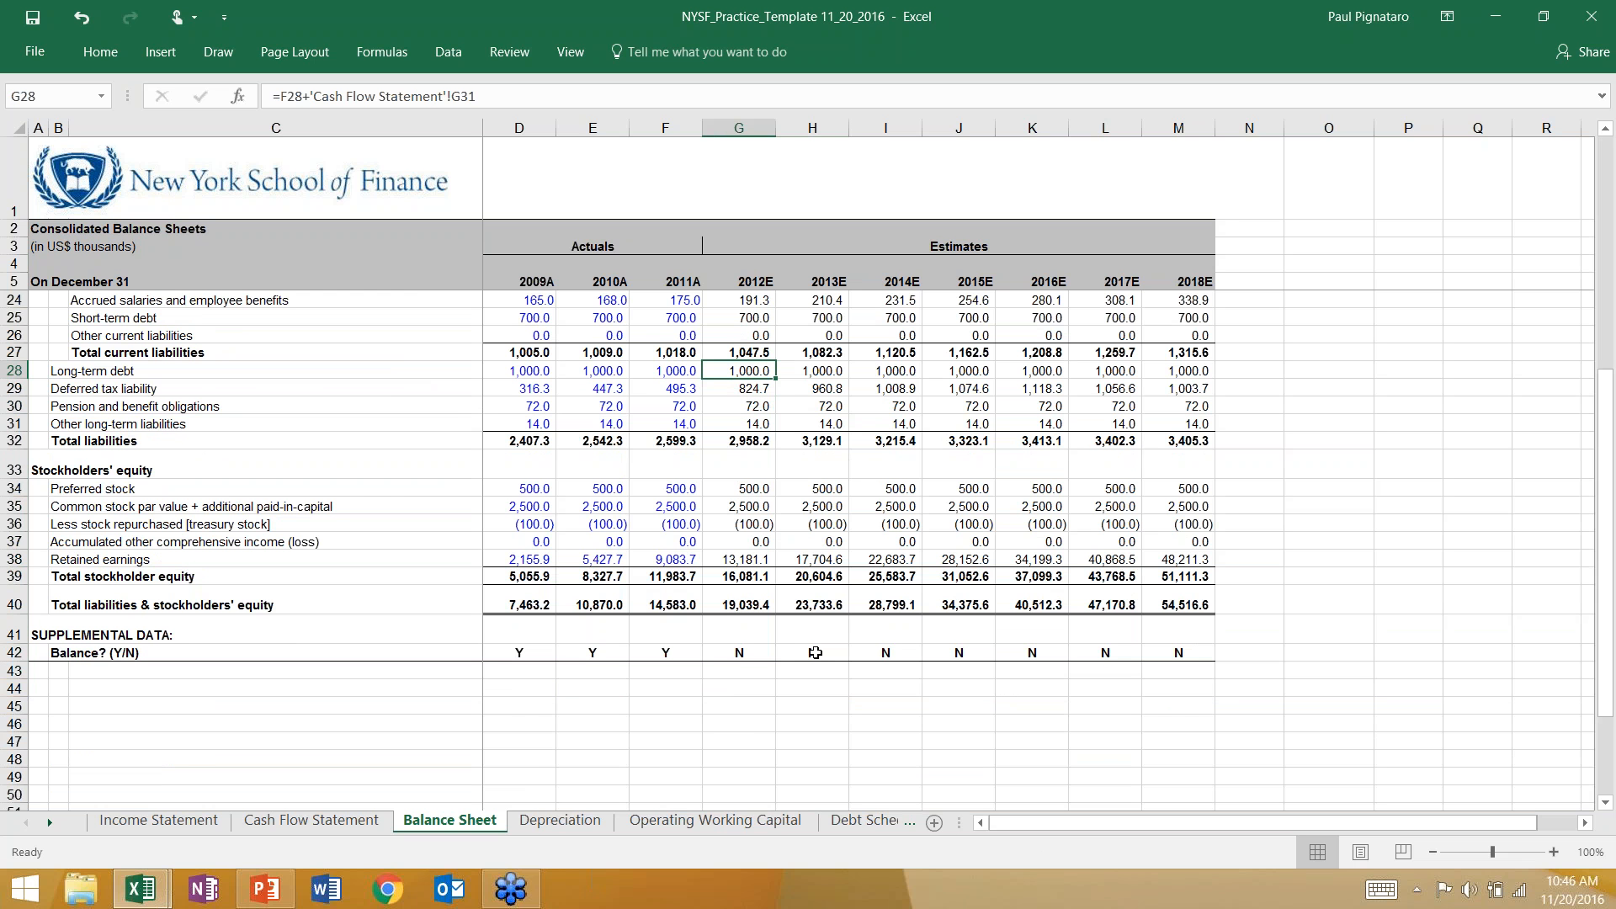
Clear the 2013E–2018E projections from row 7 through total liabilities & stockholders' equity, keeping the balance check row.
scroll(814, 653, "up", 6)
mouse_move(800, 326)
left_mouse_down()
mouse_move(1037, 537)
mouse_move(1204, 640)
mouse_move(1179, 804)
mouse_move(1153, 800)
mouse_move(1141, 678)
mouse_move(1166, 735)
left_mouse_up()
key("Delete")
scroll(876, 555, "up", 4)
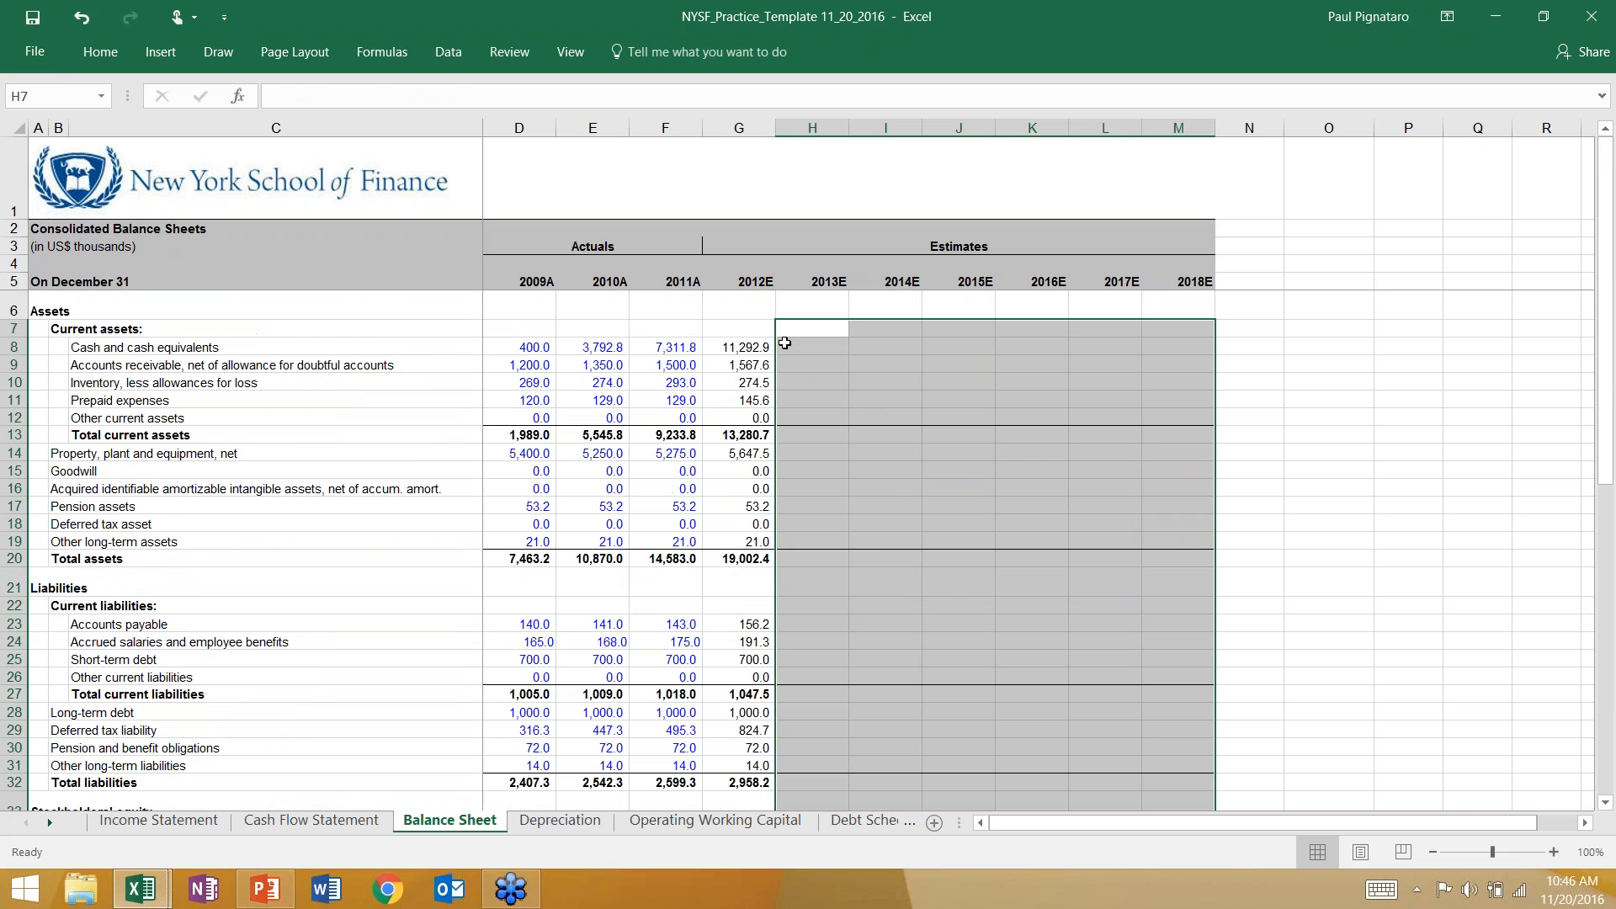
Head a temporary column beside the 2012E figures with the label Differences in H7.
left_click(759, 345)
left_click_drag(744, 346, 733, 455)
left_click(740, 347)
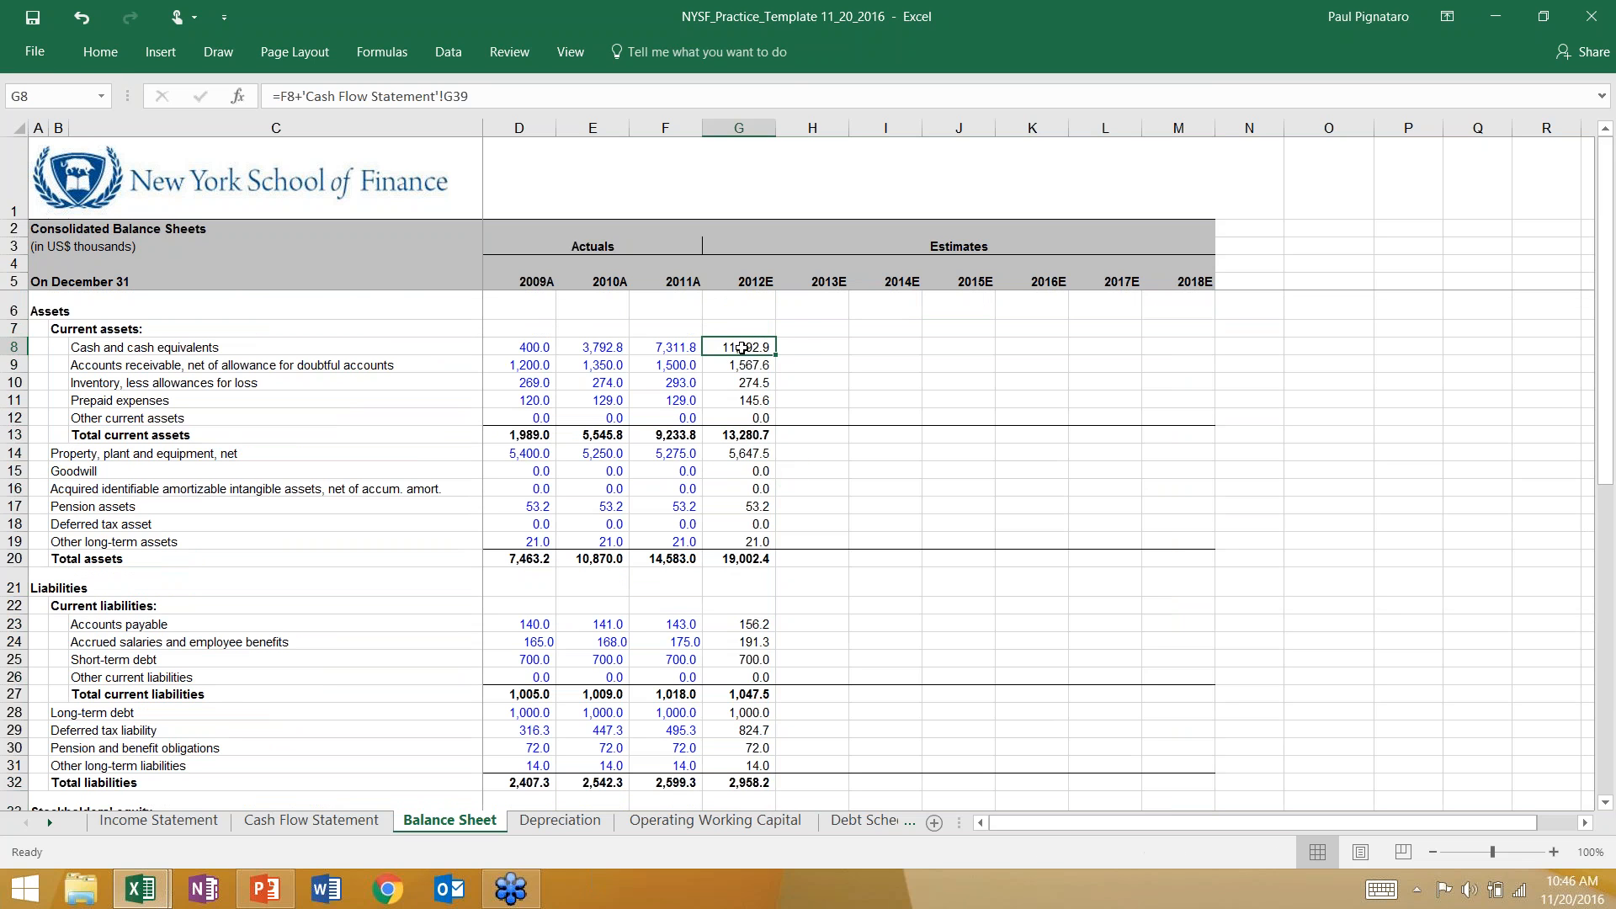
left_click(811, 332)
type("Differences")
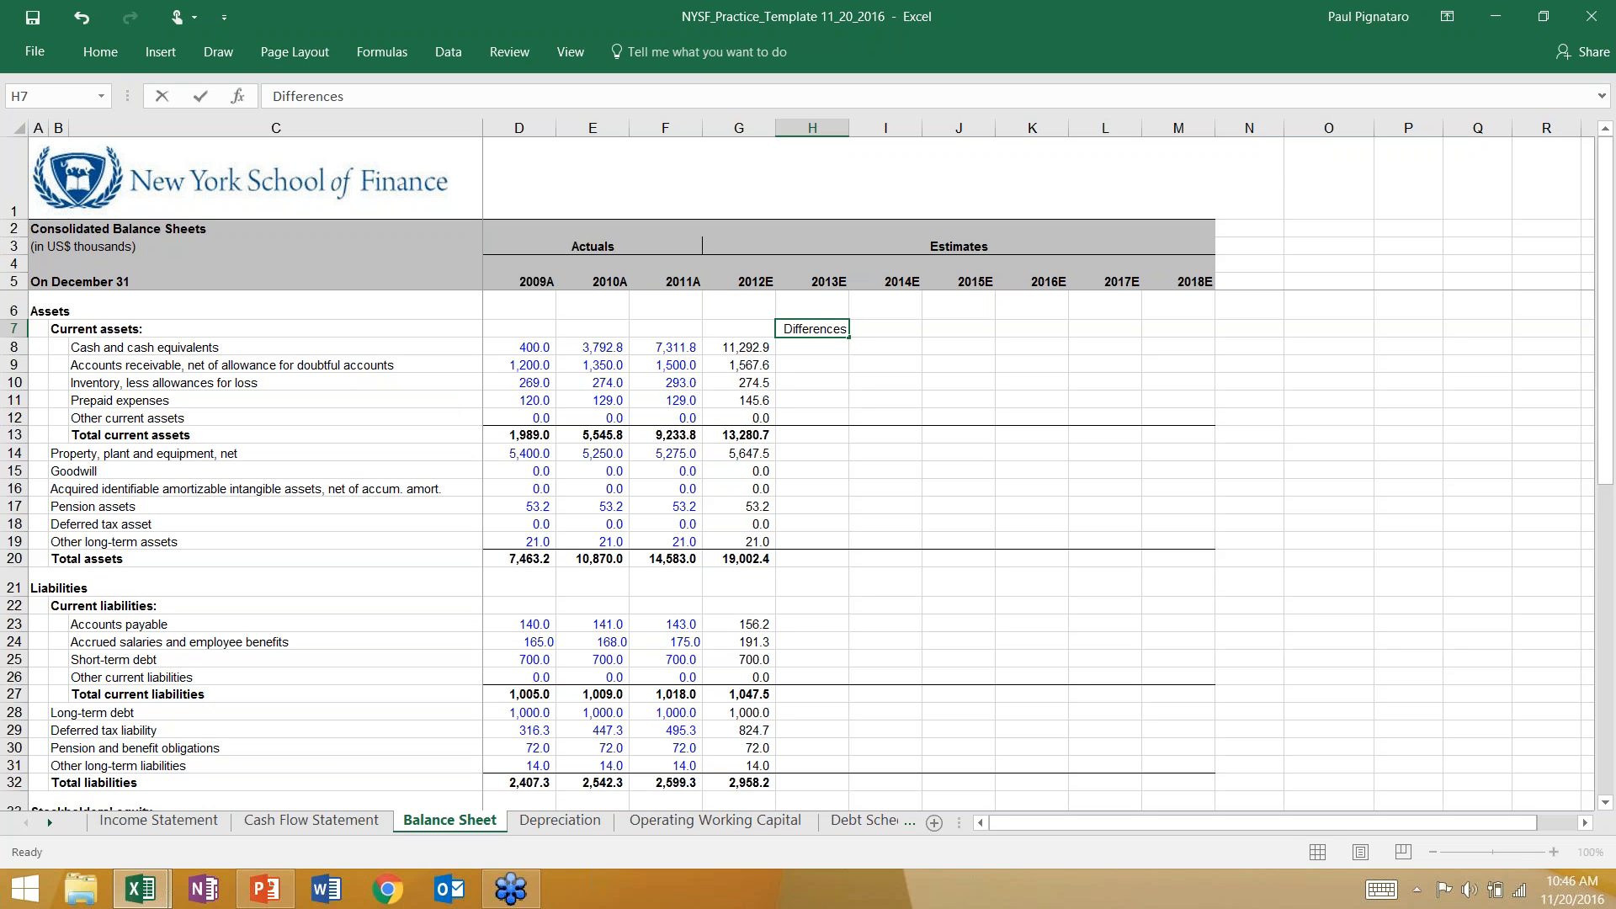
key("Return")
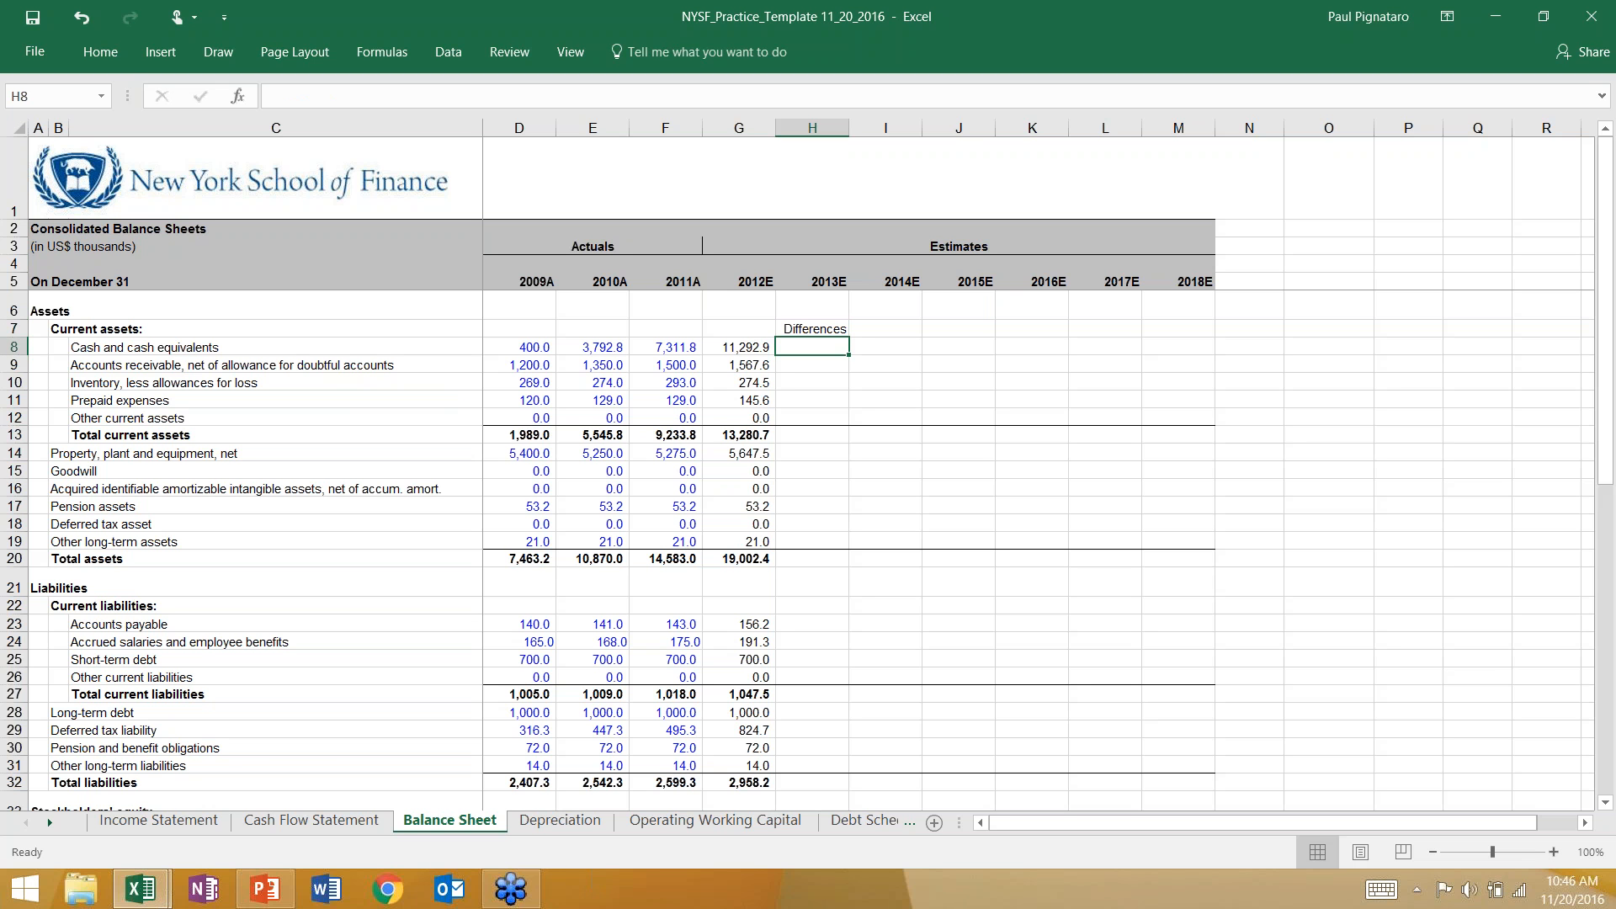
Calculate the 2012E minus 2011A cash change in H8 with the formula =G8-F8.
type("=")
key("Left")
type("-")
key("Left")
key("Left")
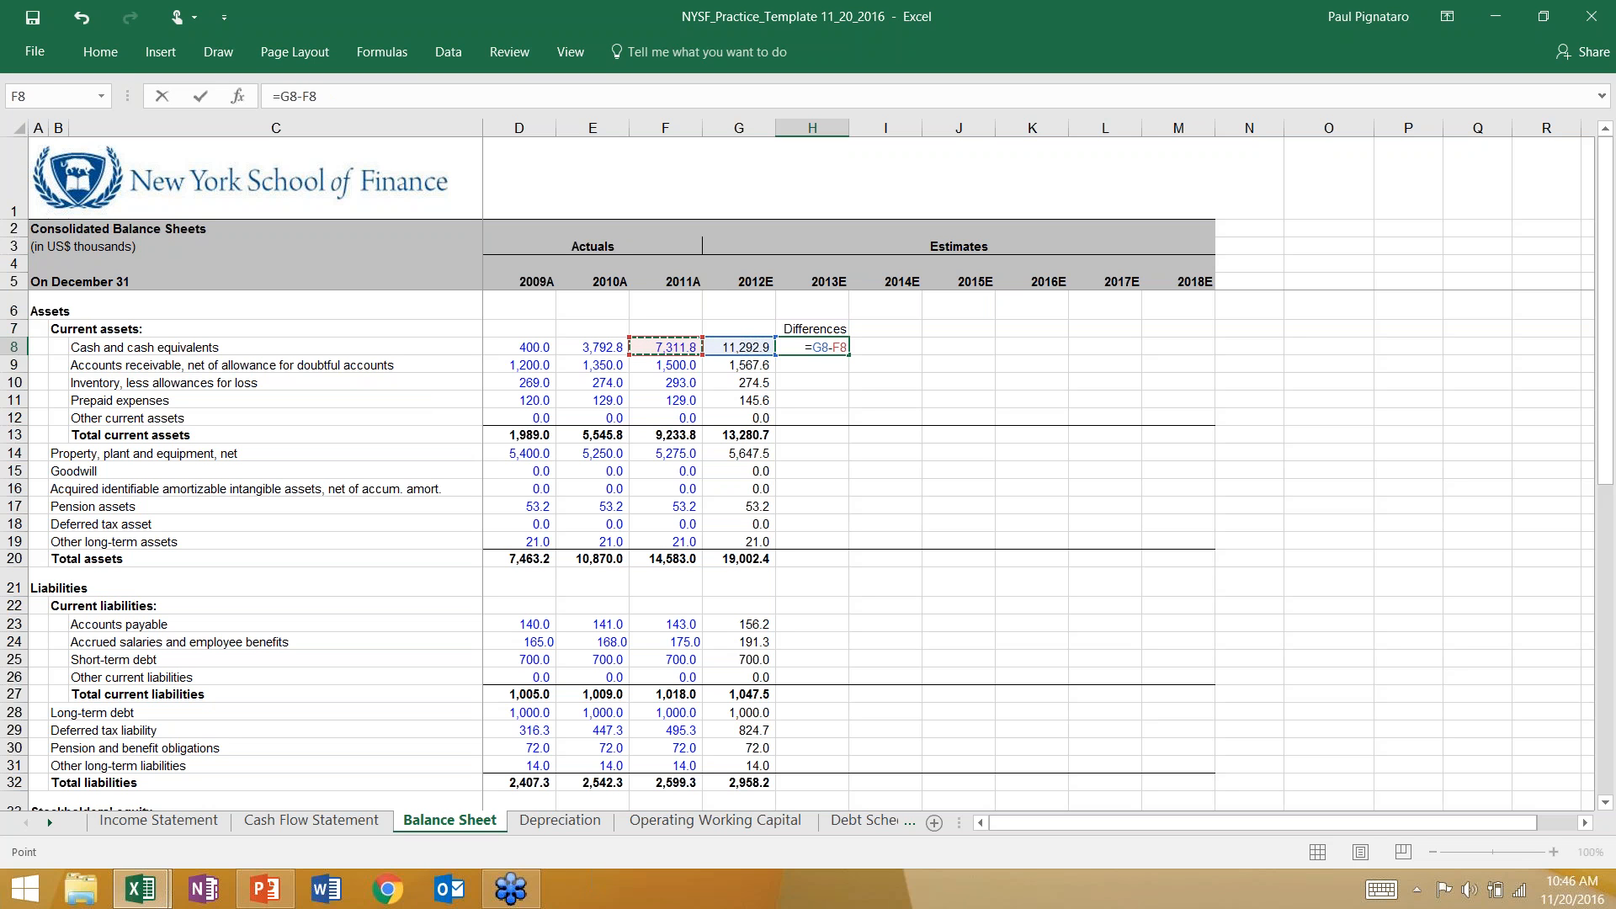
key("ctrl+Return")
Fill the difference formula from H8 down through retained earnings in H38.
key("shift+Down")
key("shift+Down")
key("shift+Down")
key("shift+Down")
key("shift+Down")
key("shift+Down")
key("shift+Down")
key("shift+Down")
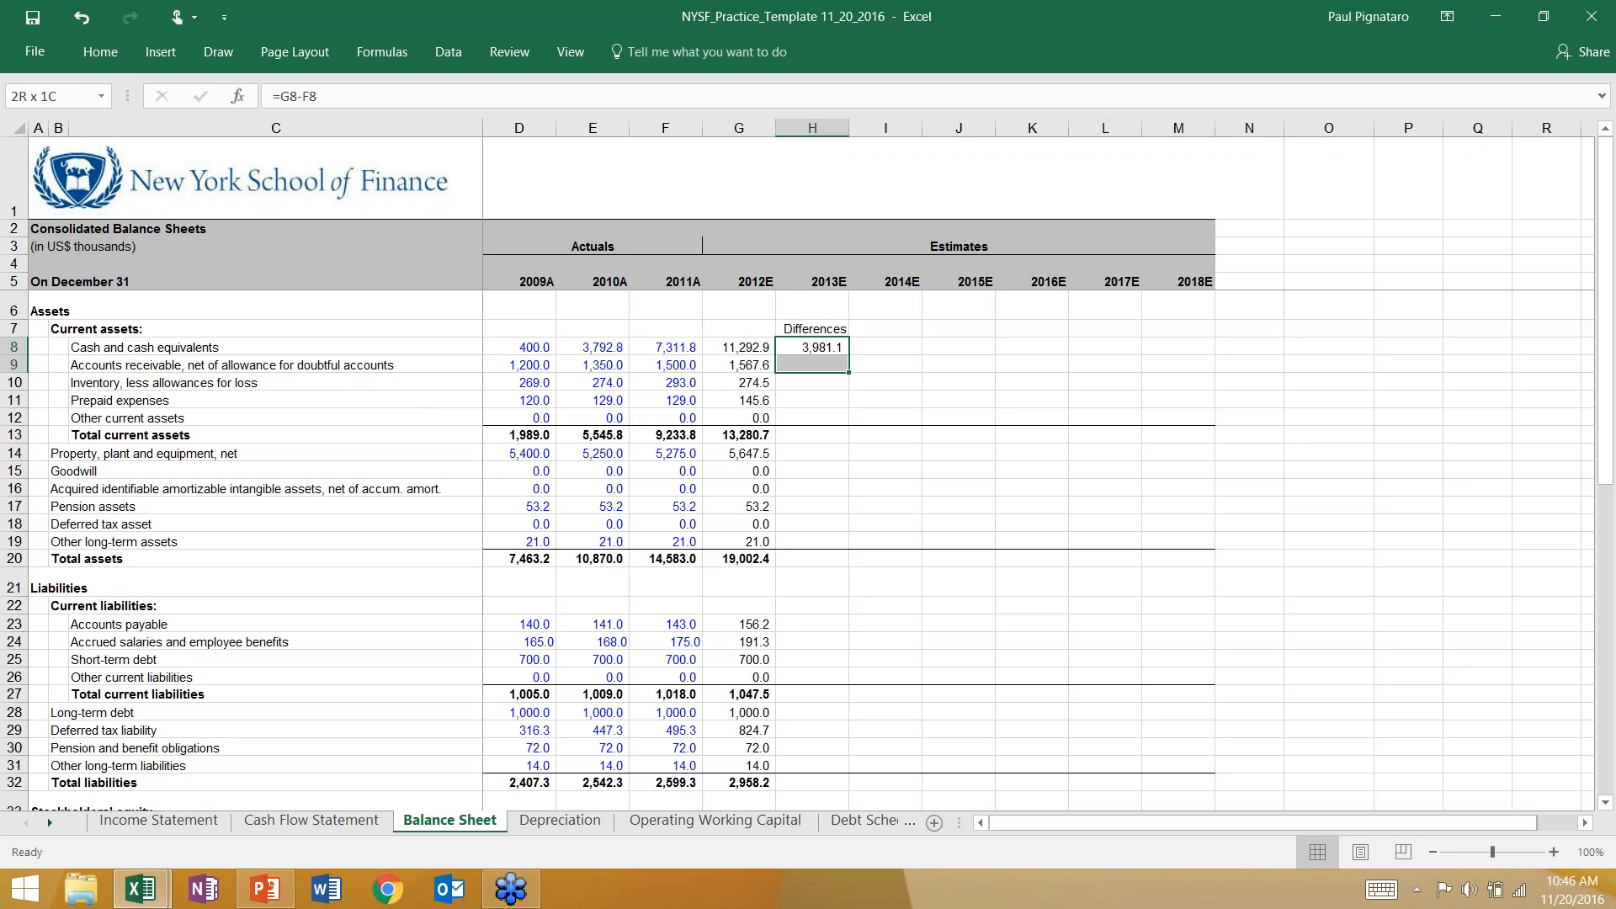
key("shift+Down")
key("shift+Down")
key("shift+Down")
key("shift+Down")
key("shift+Down")
key("shift+Down")
key("shift+Down")
key("shift+Down")
key("shift+Down")
key("shift+Down")
key("shift+Down")
key("shift+Down")
key("shift+Down")
key("shift+Down")
key("shift+Down")
key("shift+Down")
key("shift+Down")
key("shift+Down")
key("shift+Down")
key("shift+Down")
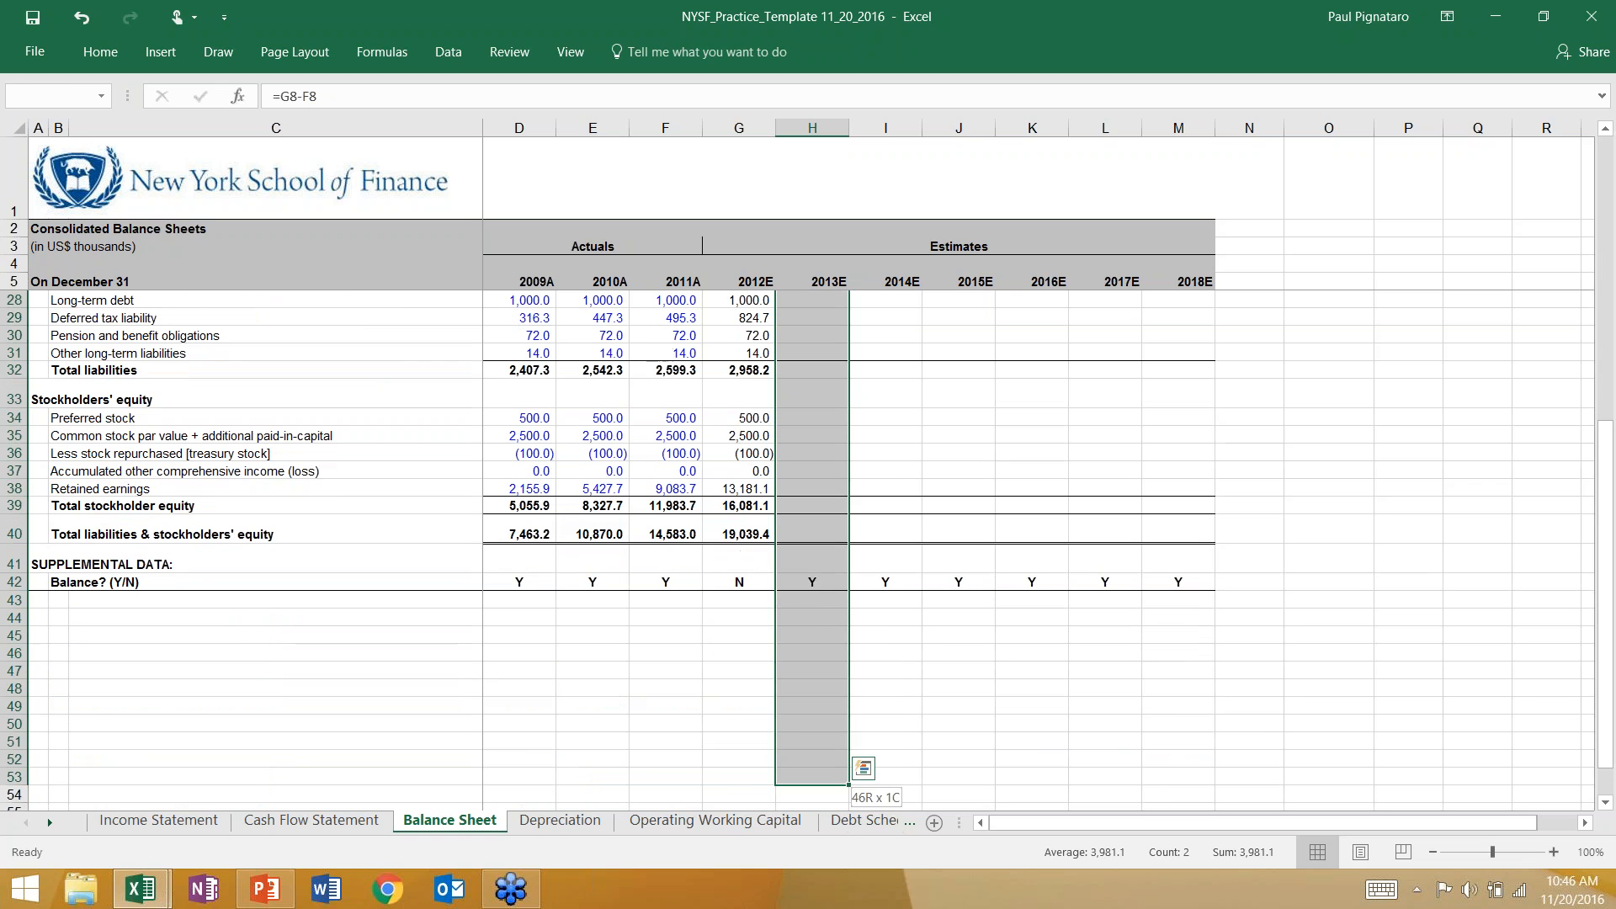
key("shift+Up")
key("shift+Up")
key("shift+Up")
key("shift+Up")
key("shift+Up")
key("shift+Up")
key("shift+Up")
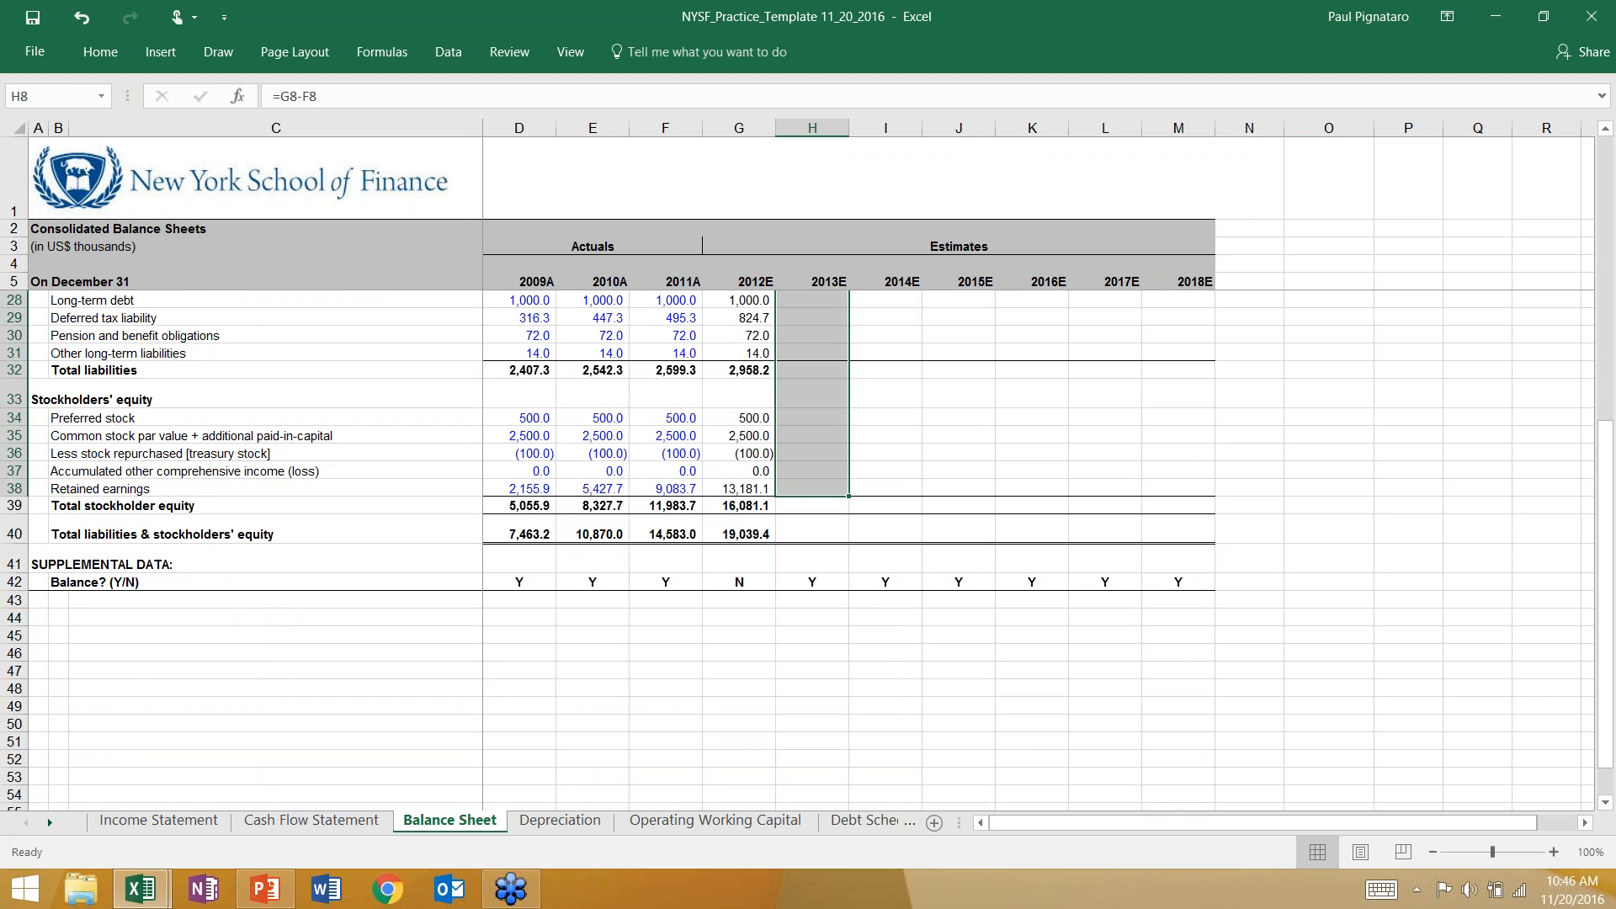
key("ctrl+d")
scroll(799, 375, "up", 7)
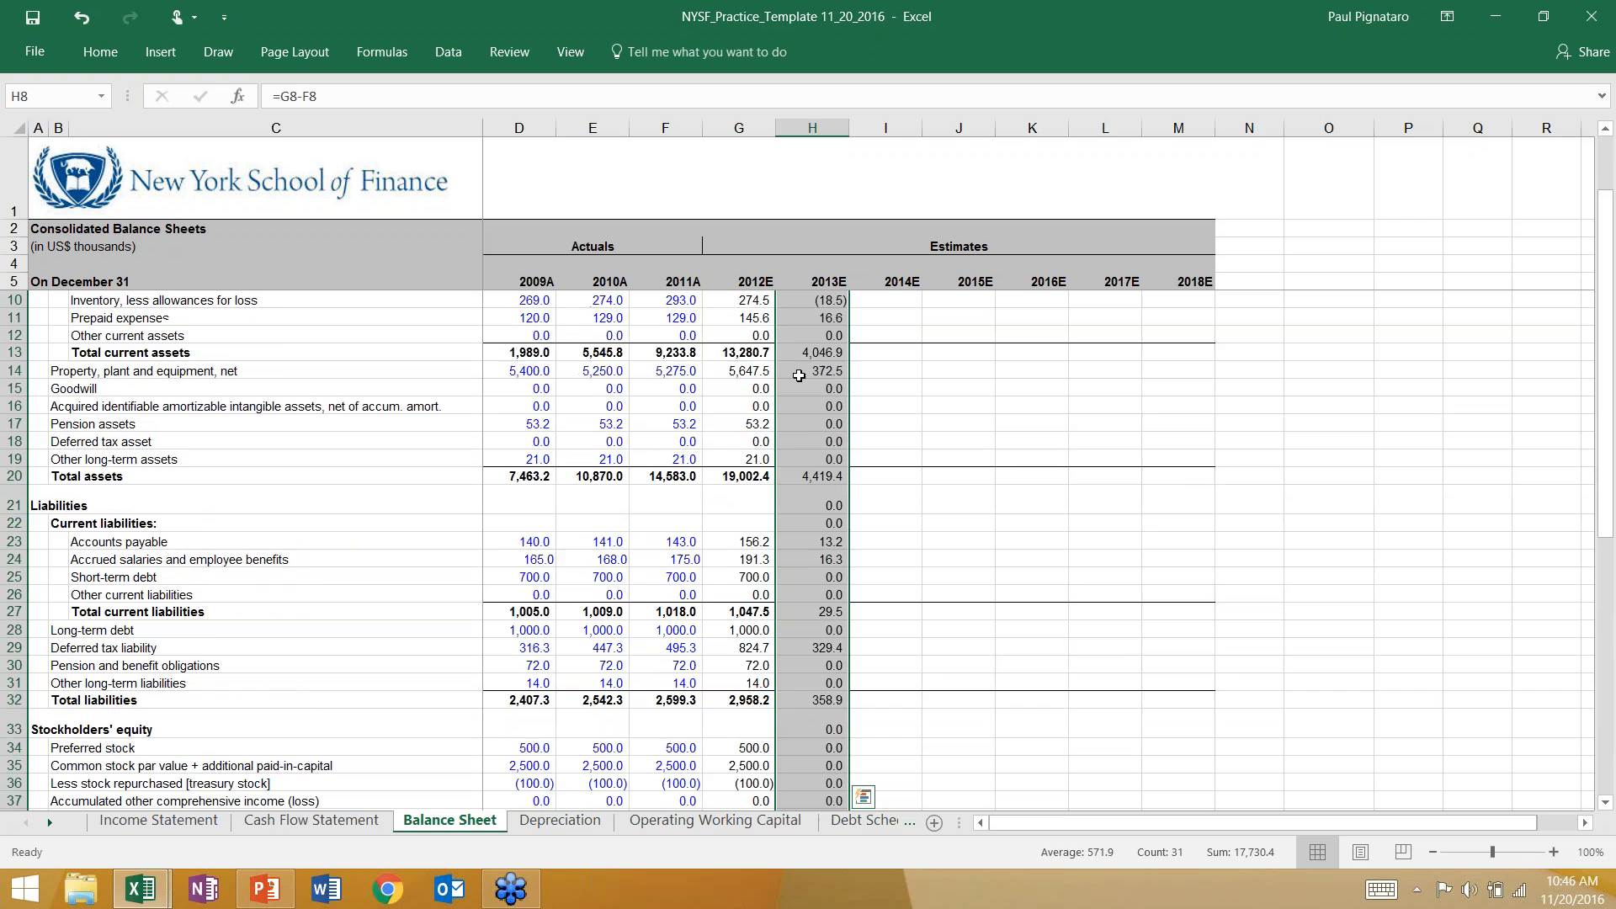
Check the H8 difference formula and the current asset differences, consult the PowerPoint slides, and return to the Excel balance sheet.
left_click(812, 350)
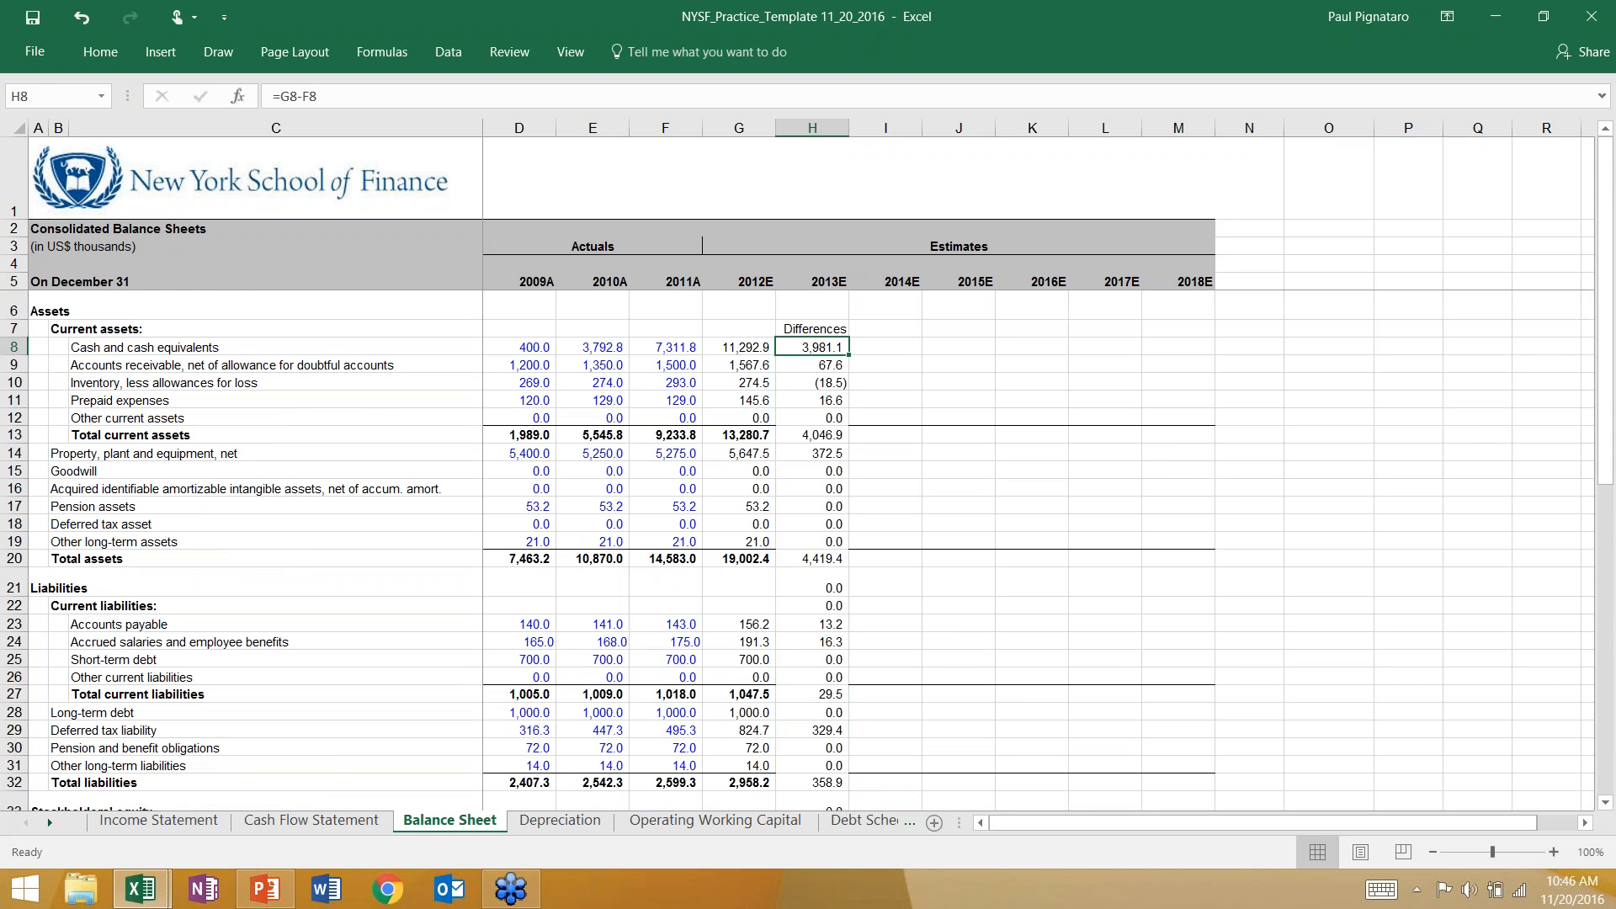
double_click(812, 348)
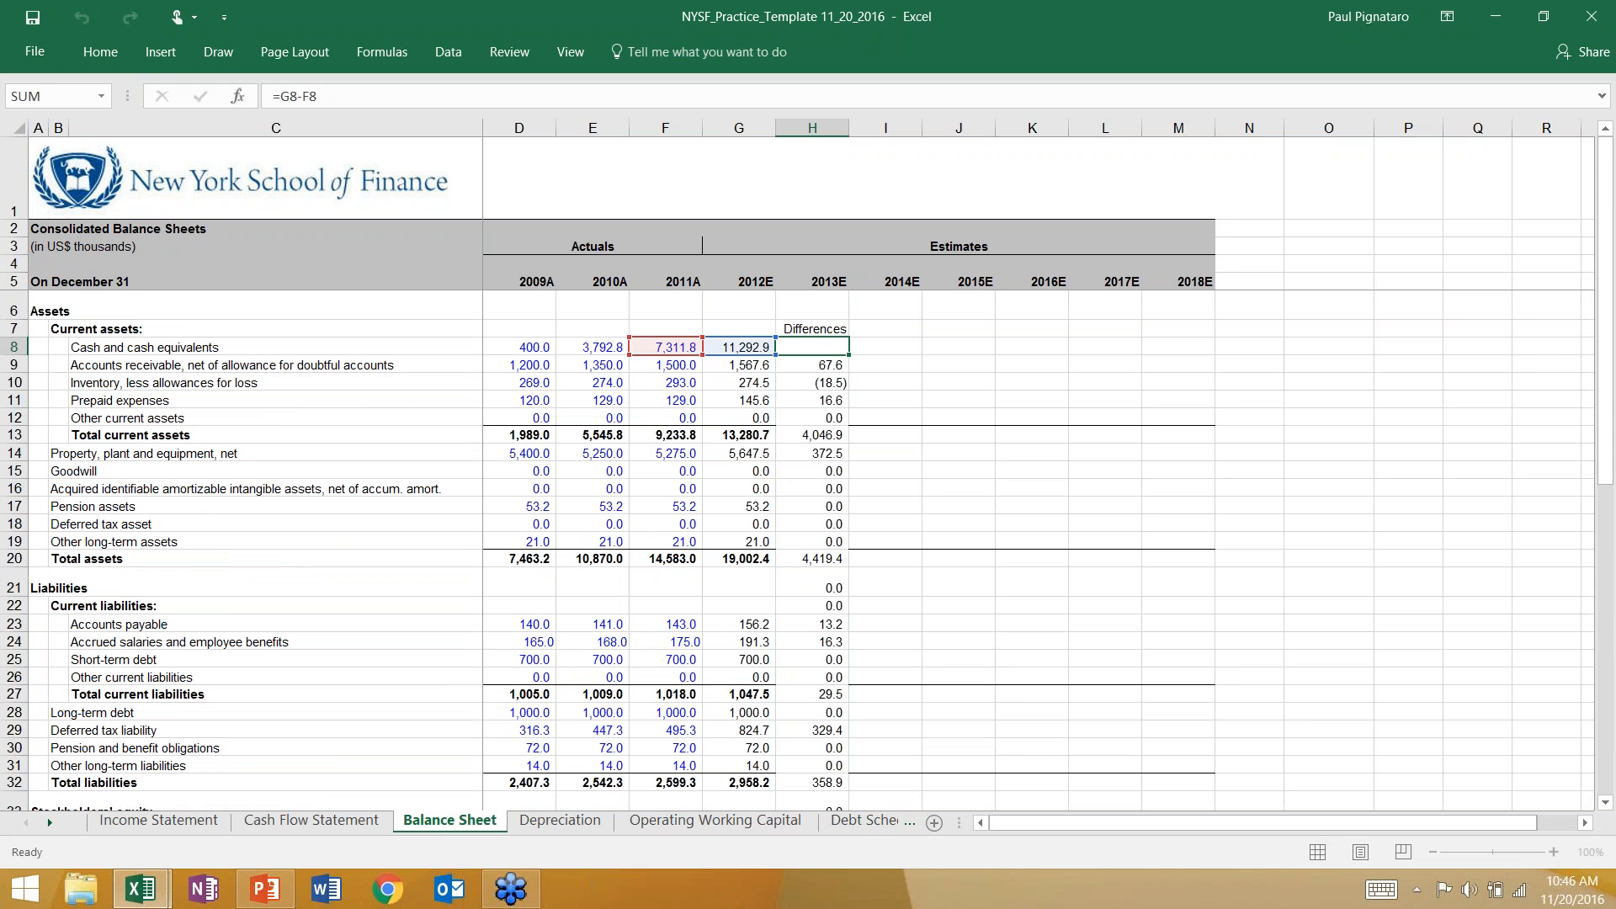
key("Escape")
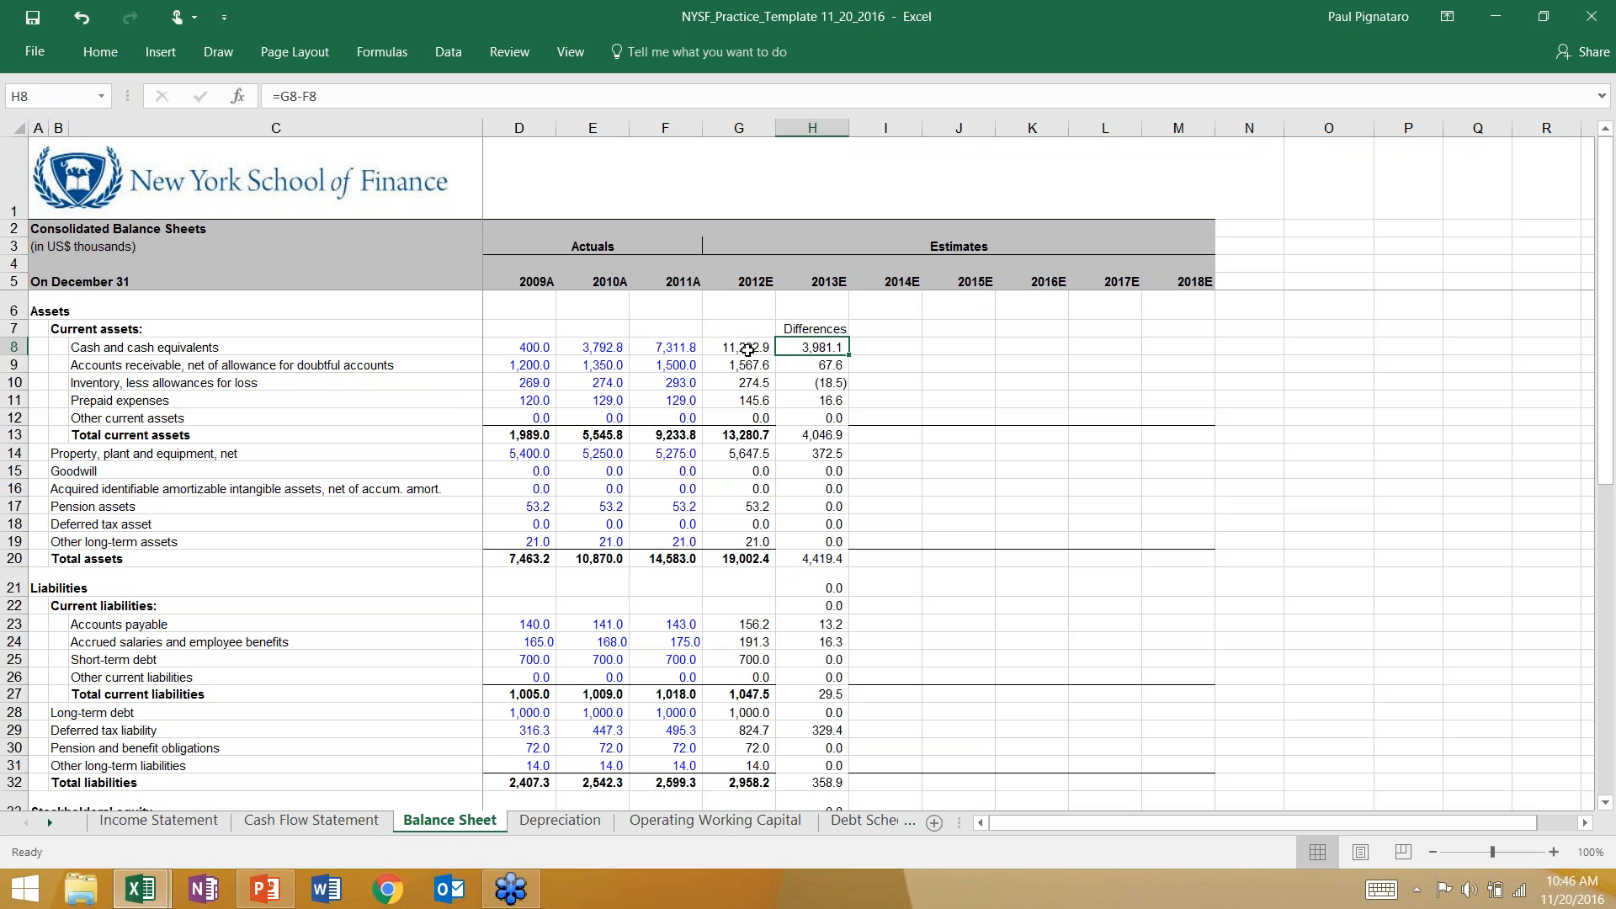
left_click(815, 381)
left_click(814, 346)
left_click(814, 434)
left_click(812, 401)
left_click(813, 346)
key("alt+Tab")
key("alt+Tab")
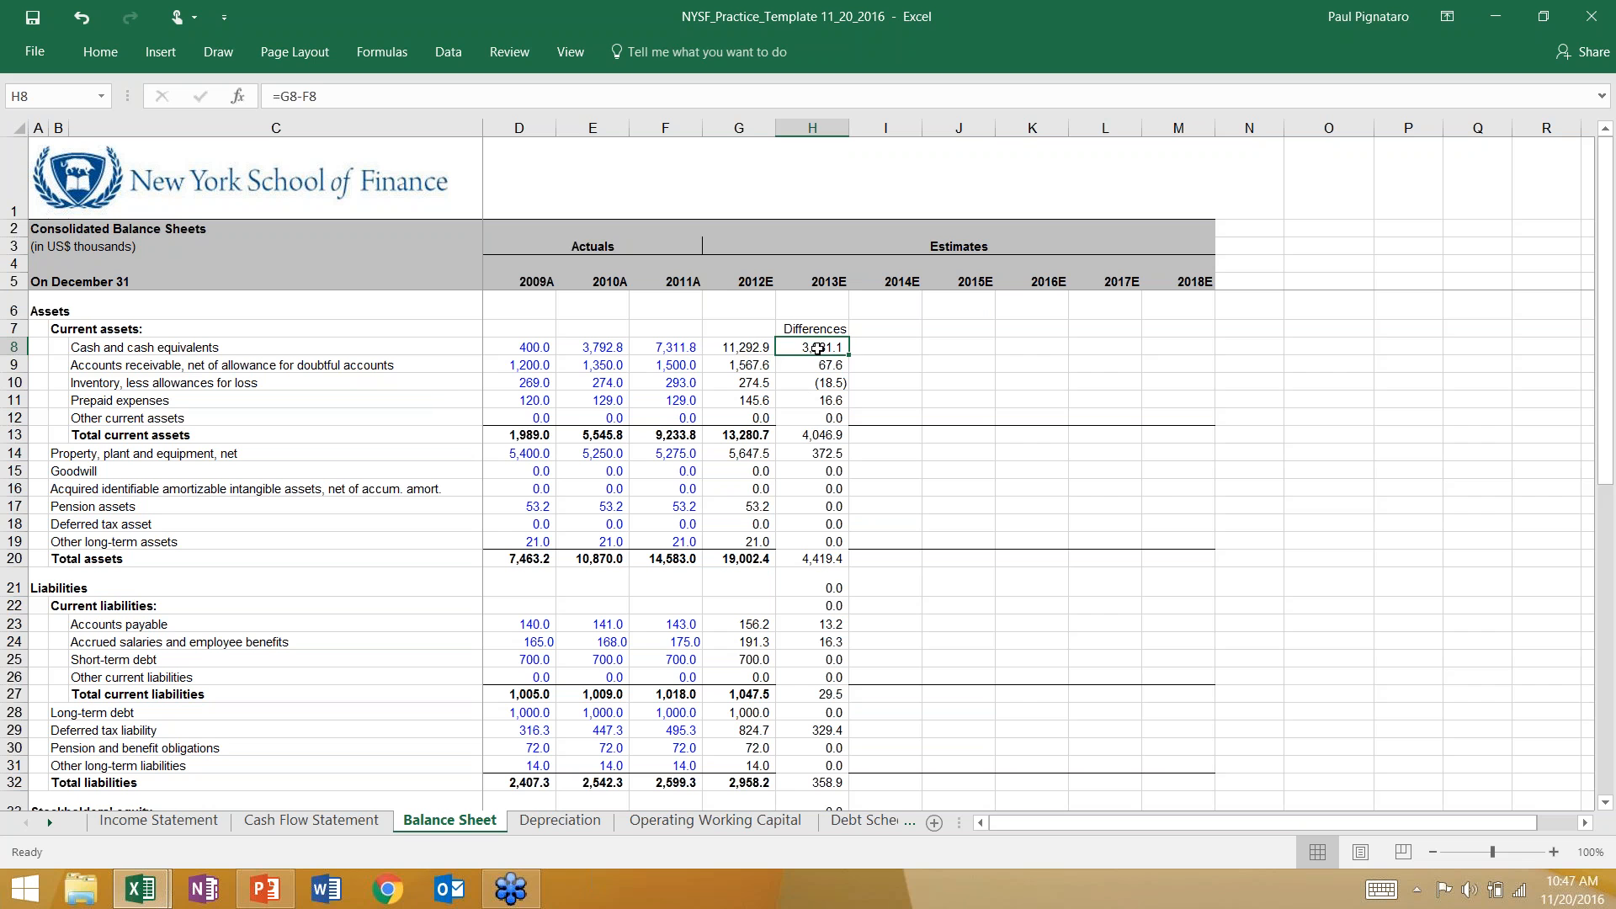
Compare the 2012E cash difference in H8 with the cash flow statement and shade total change in cash, G39, orange.
left_click(690, 348)
left_click(736, 346)
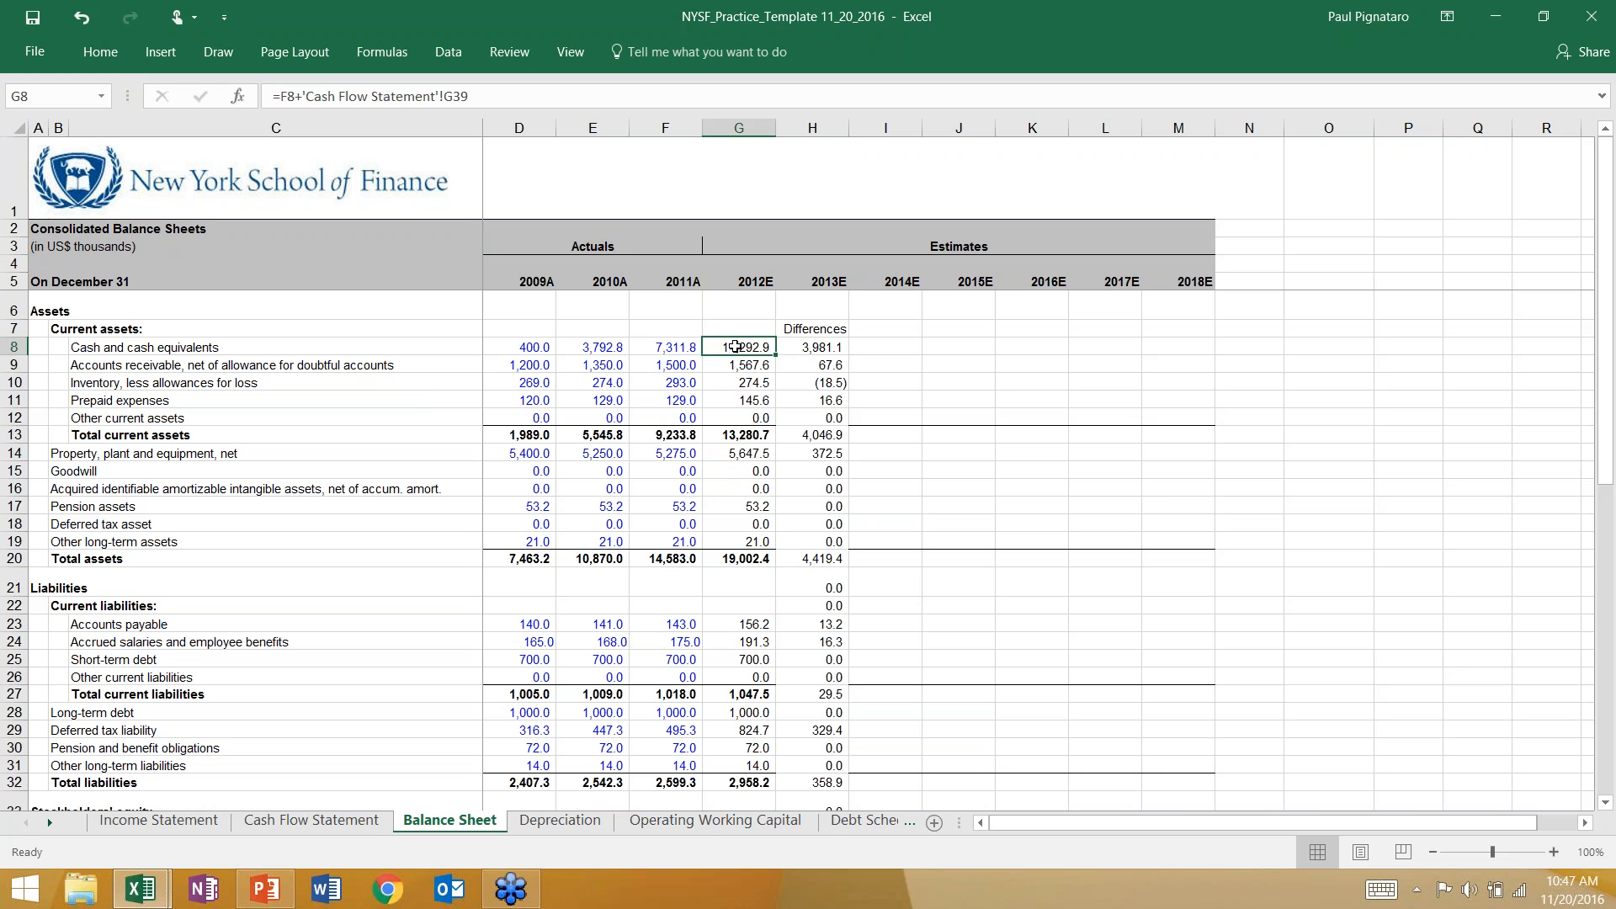
left_click(818, 345)
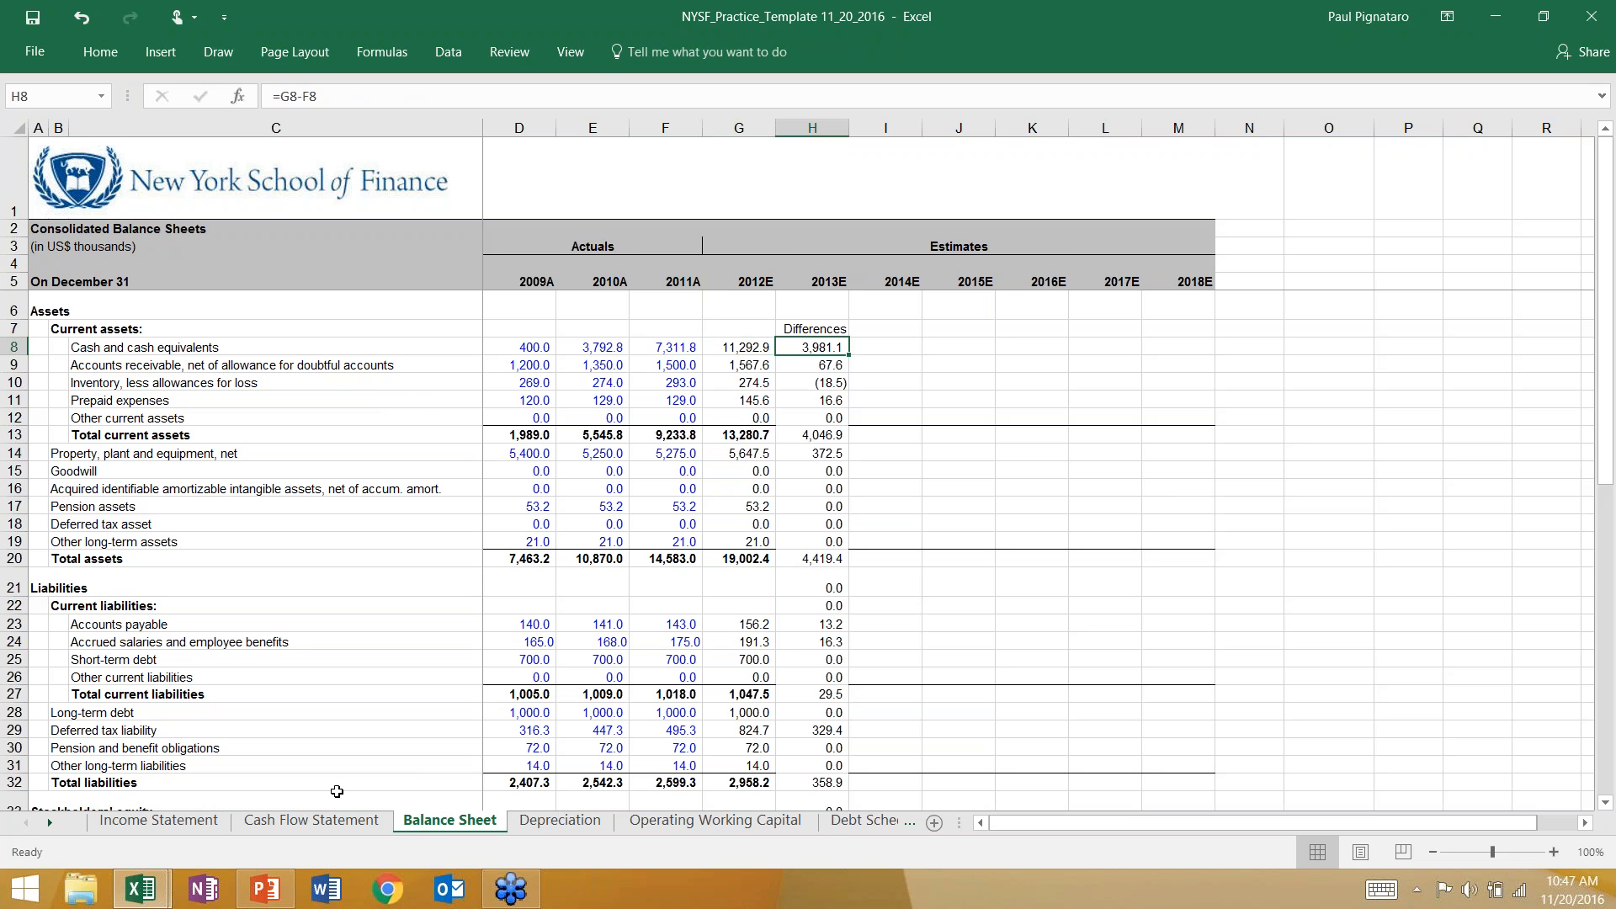
left_click(328, 819)
scroll(753, 756, "down", 5)
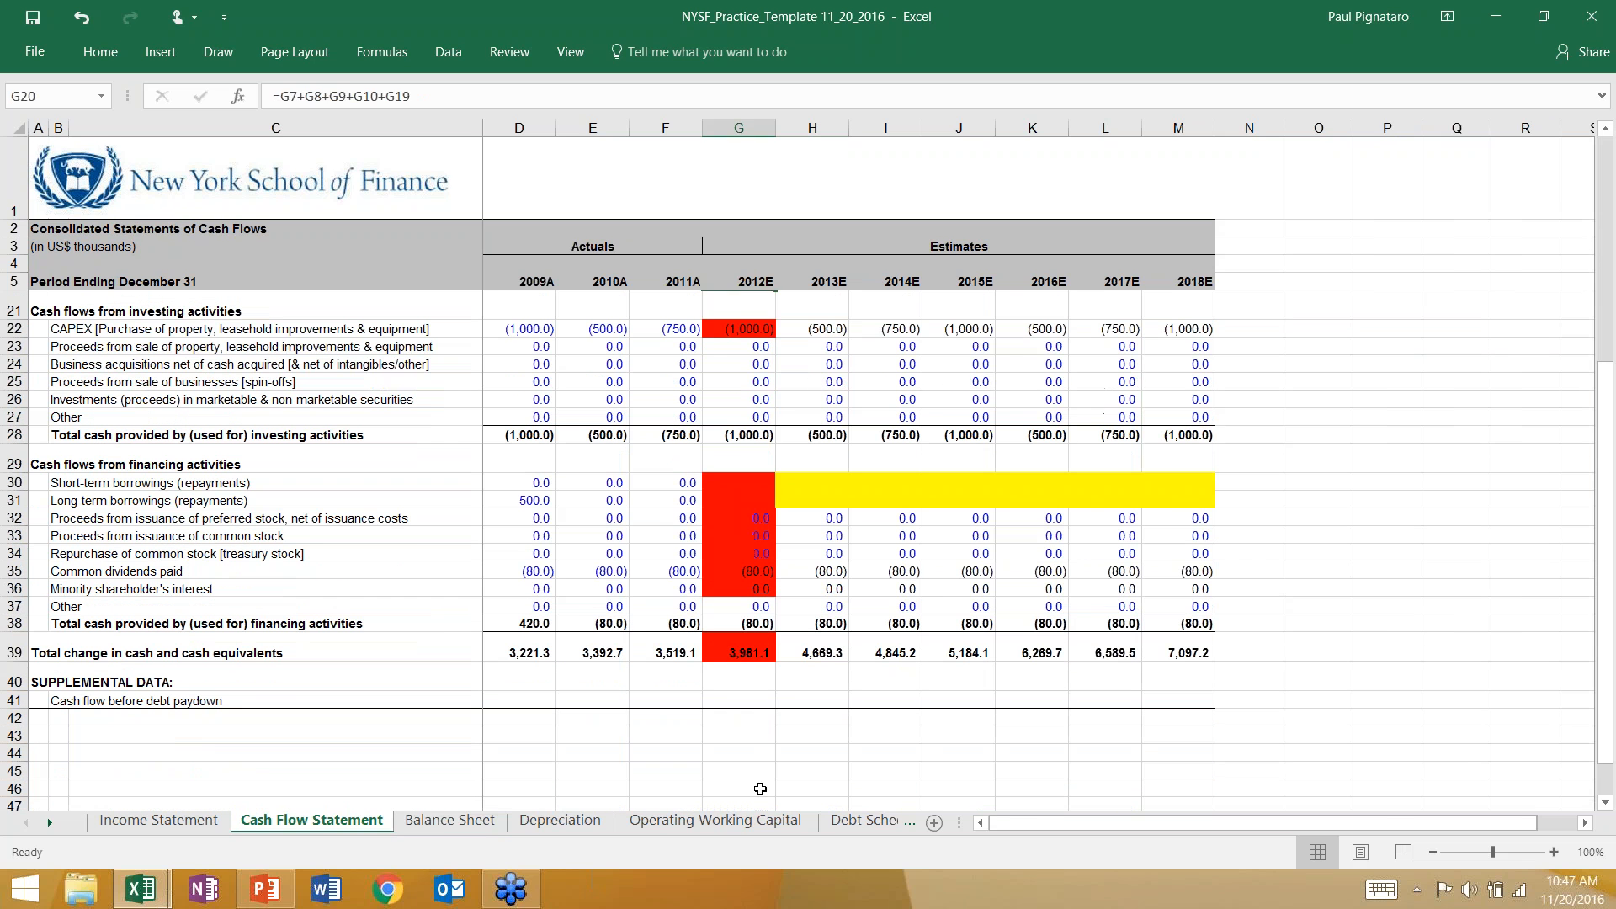
left_click(739, 652)
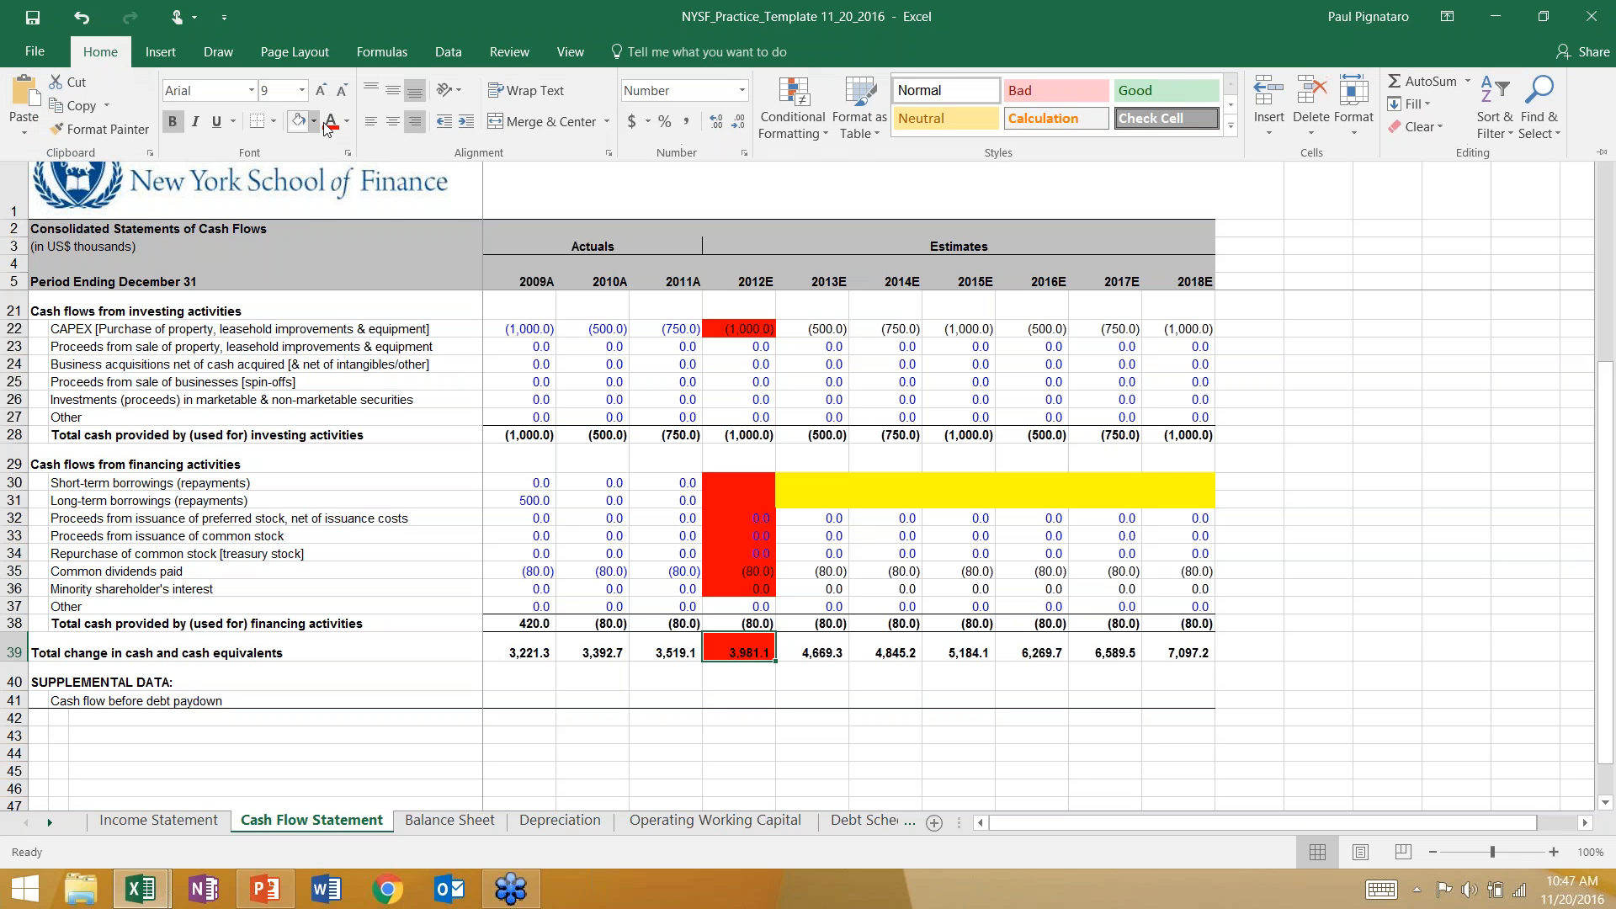
left_click(313, 117)
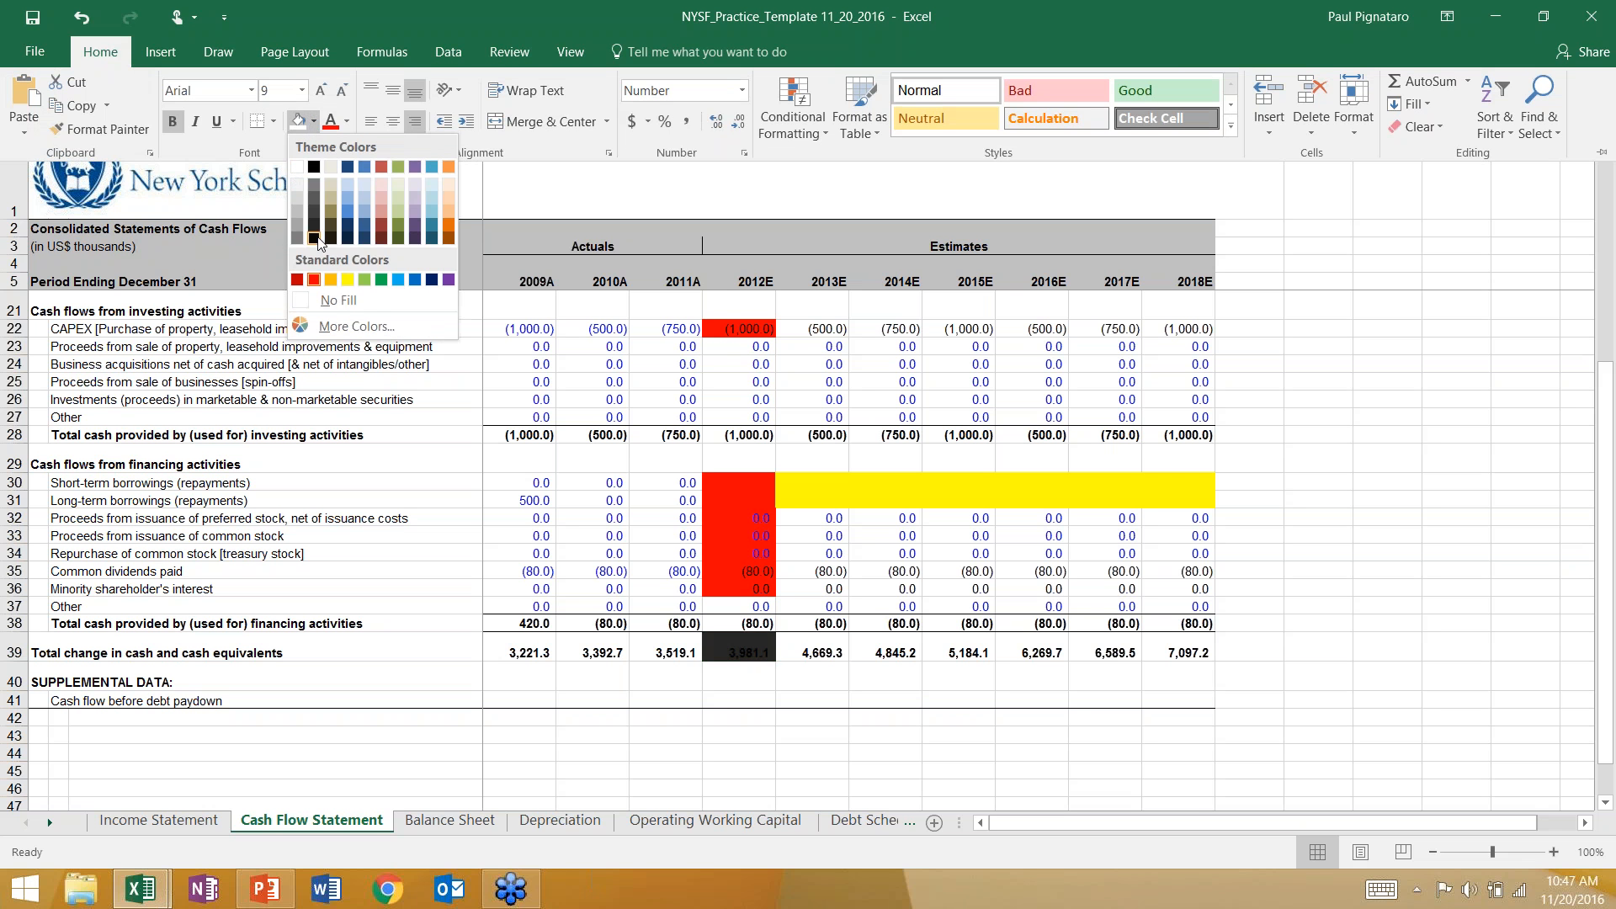
left_click(334, 282)
key("ctrl+F1")
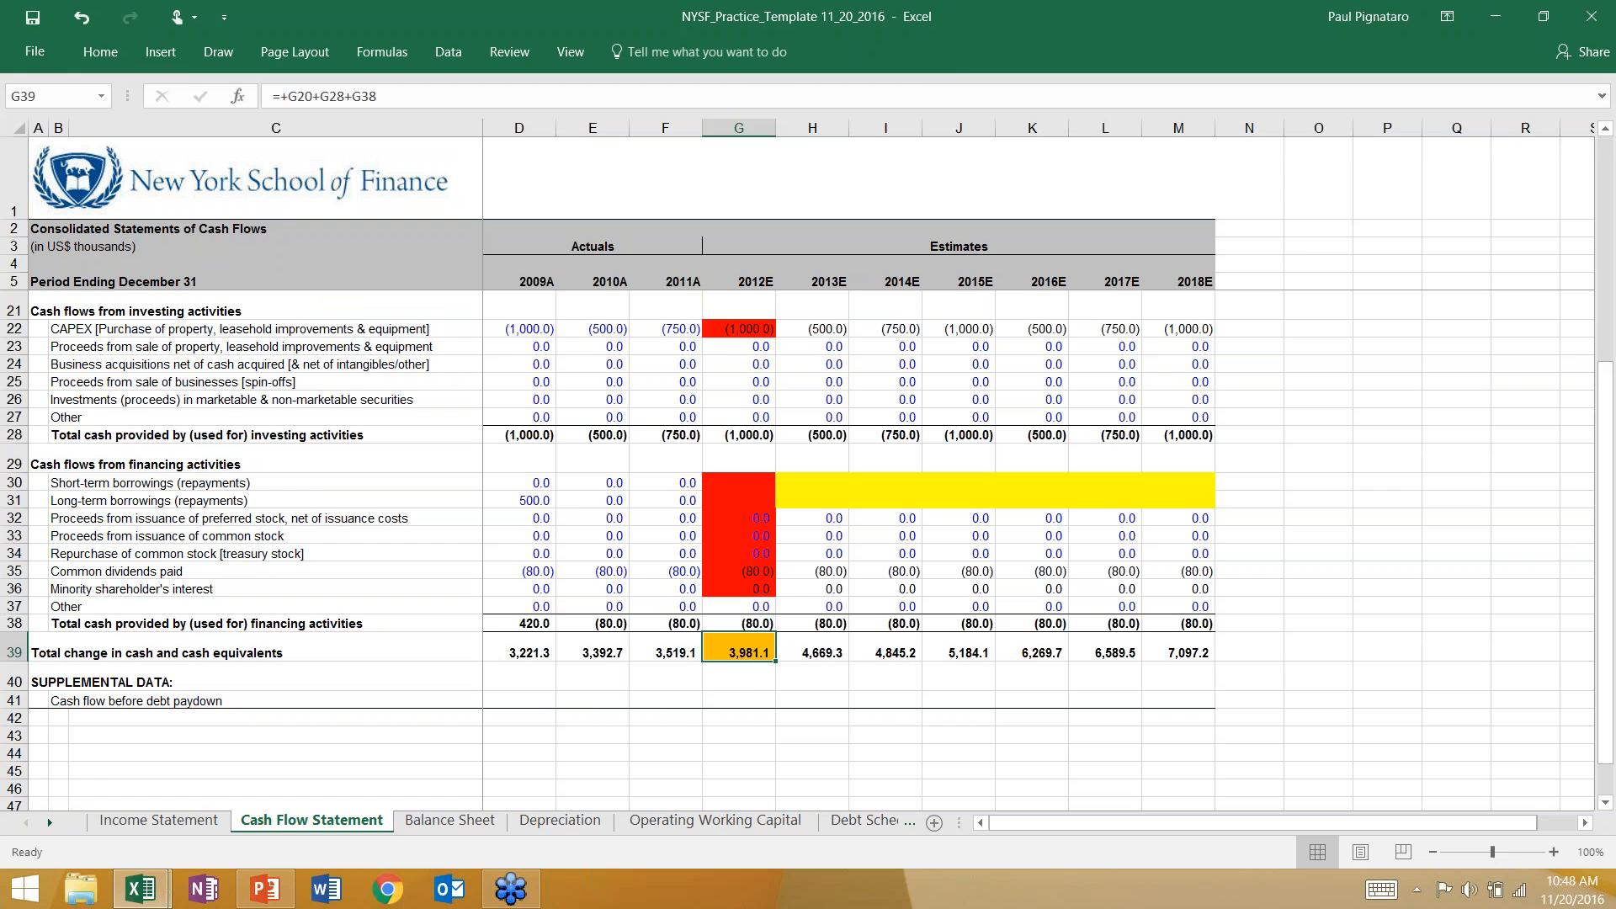
Examine the accounts receivable difference in H9 on the balance sheet against the 2011A and 2012E figures.
left_click(449, 820)
left_click(804, 368)
left_click(661, 365)
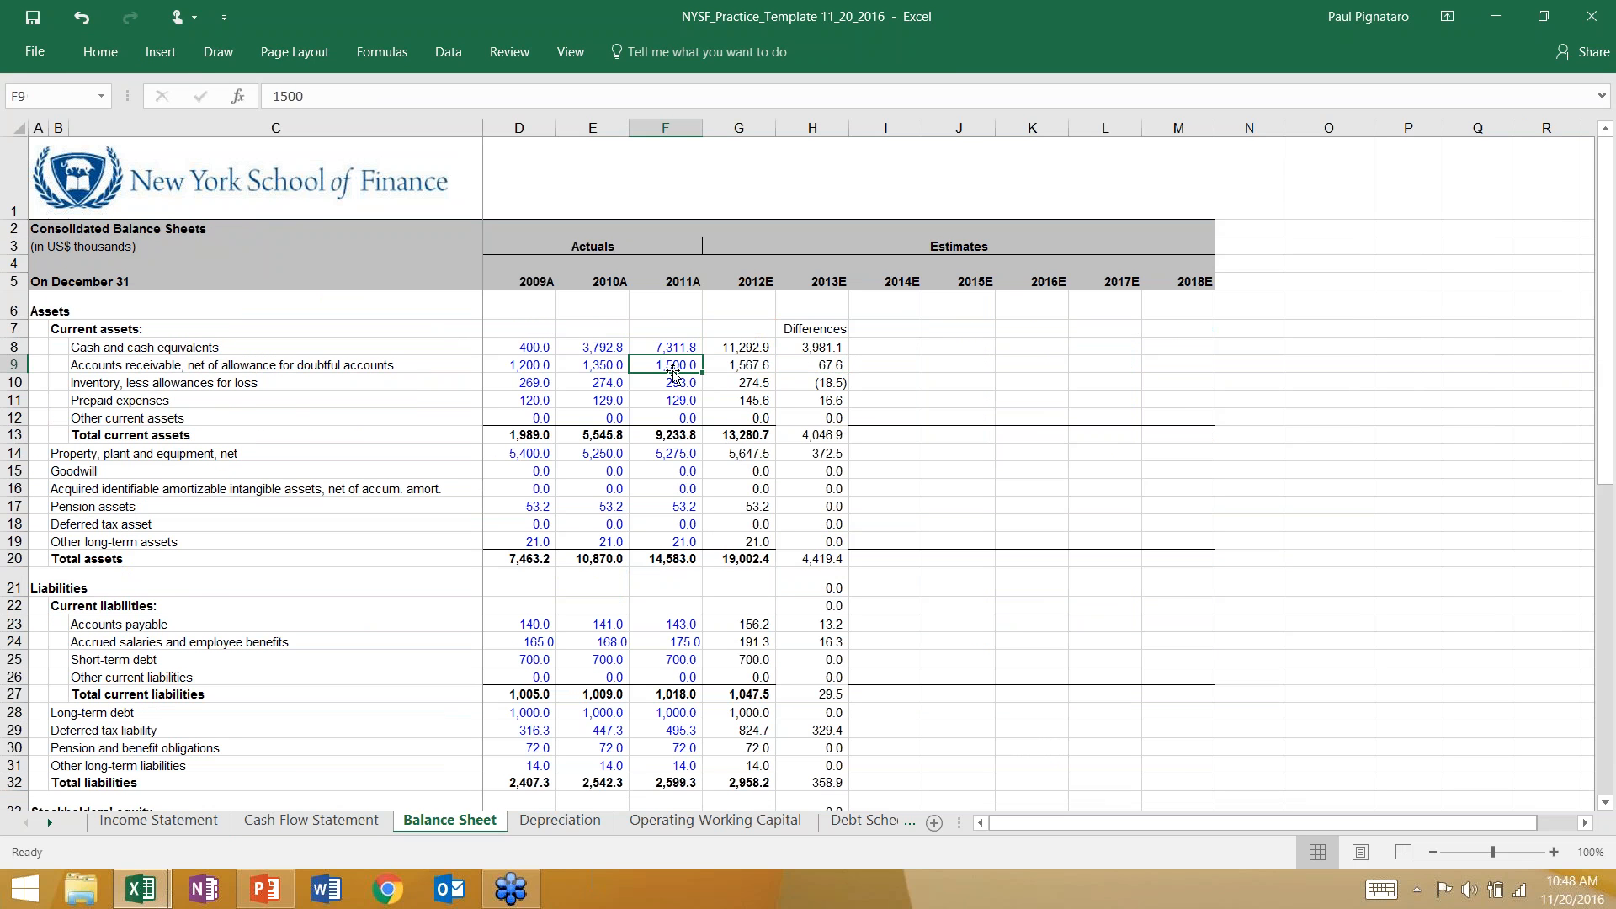
left_click(725, 364)
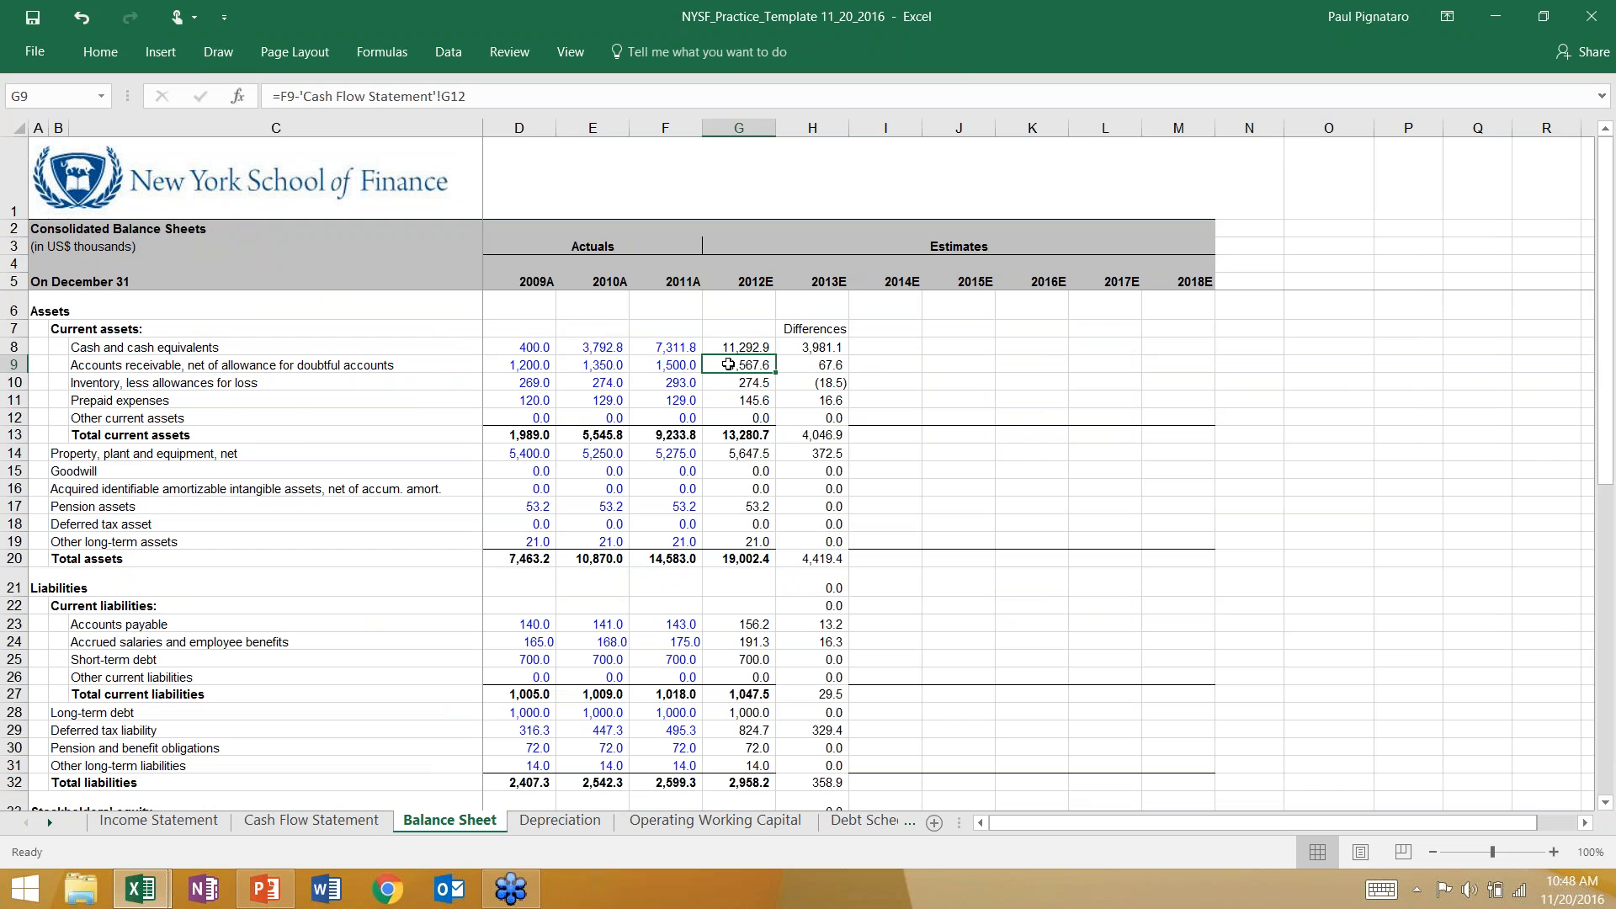
left_click(804, 364)
left_click(688, 362)
left_click(732, 364)
left_click(808, 363)
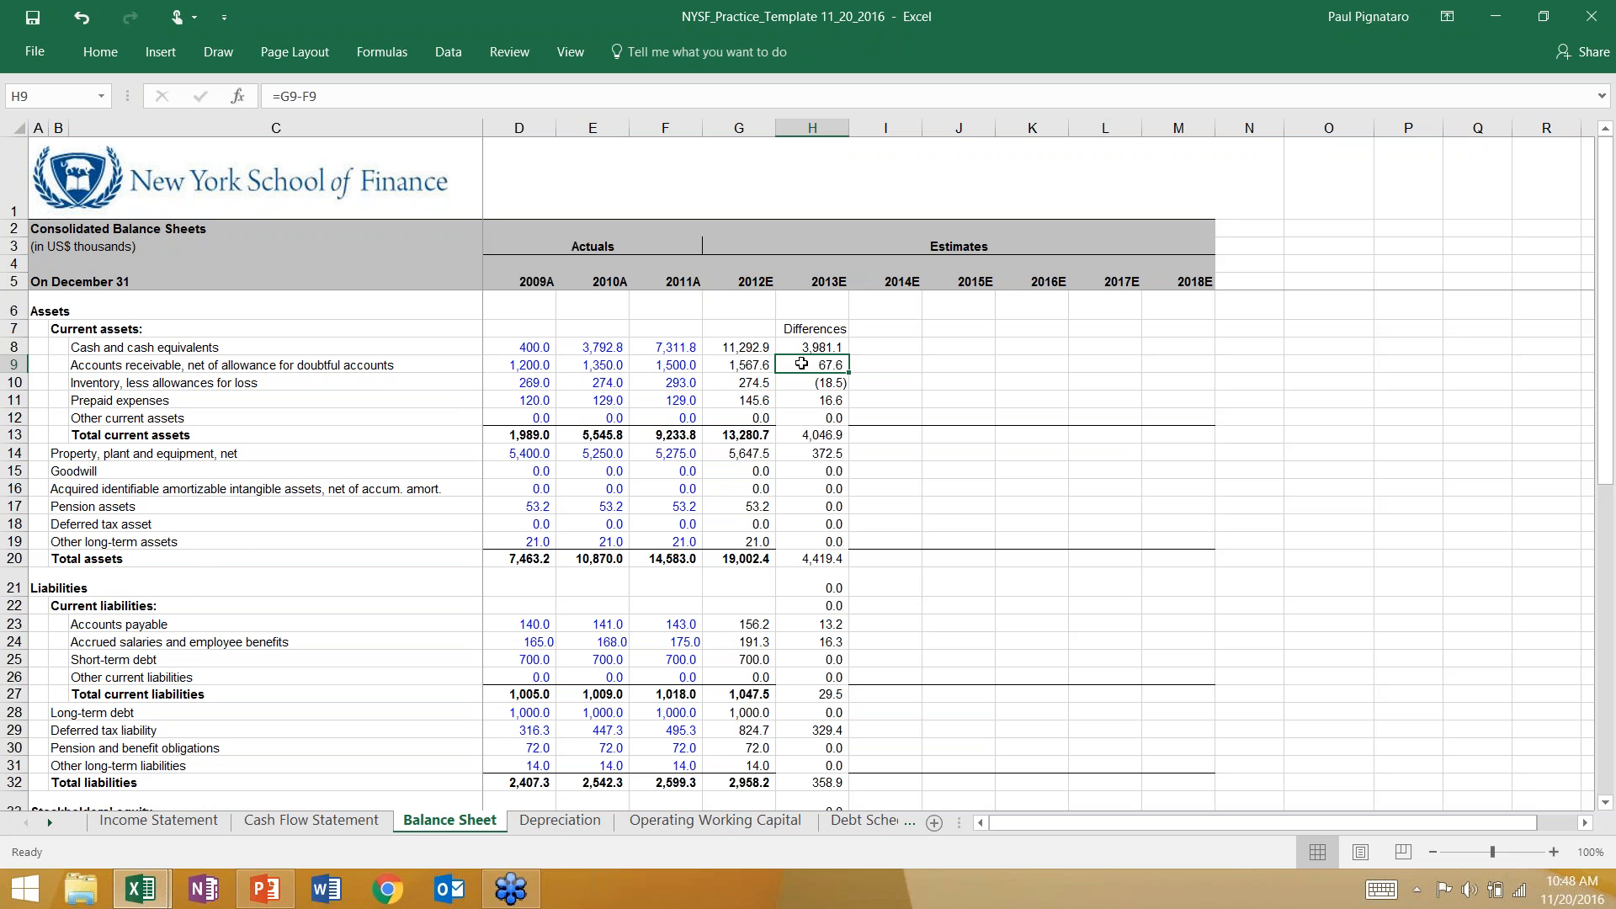
Shade the 2012E changes in accounts receivable, G12 on the cash flow statement, orange.
left_click(338, 820)
scroll(698, 467, "up", 5)
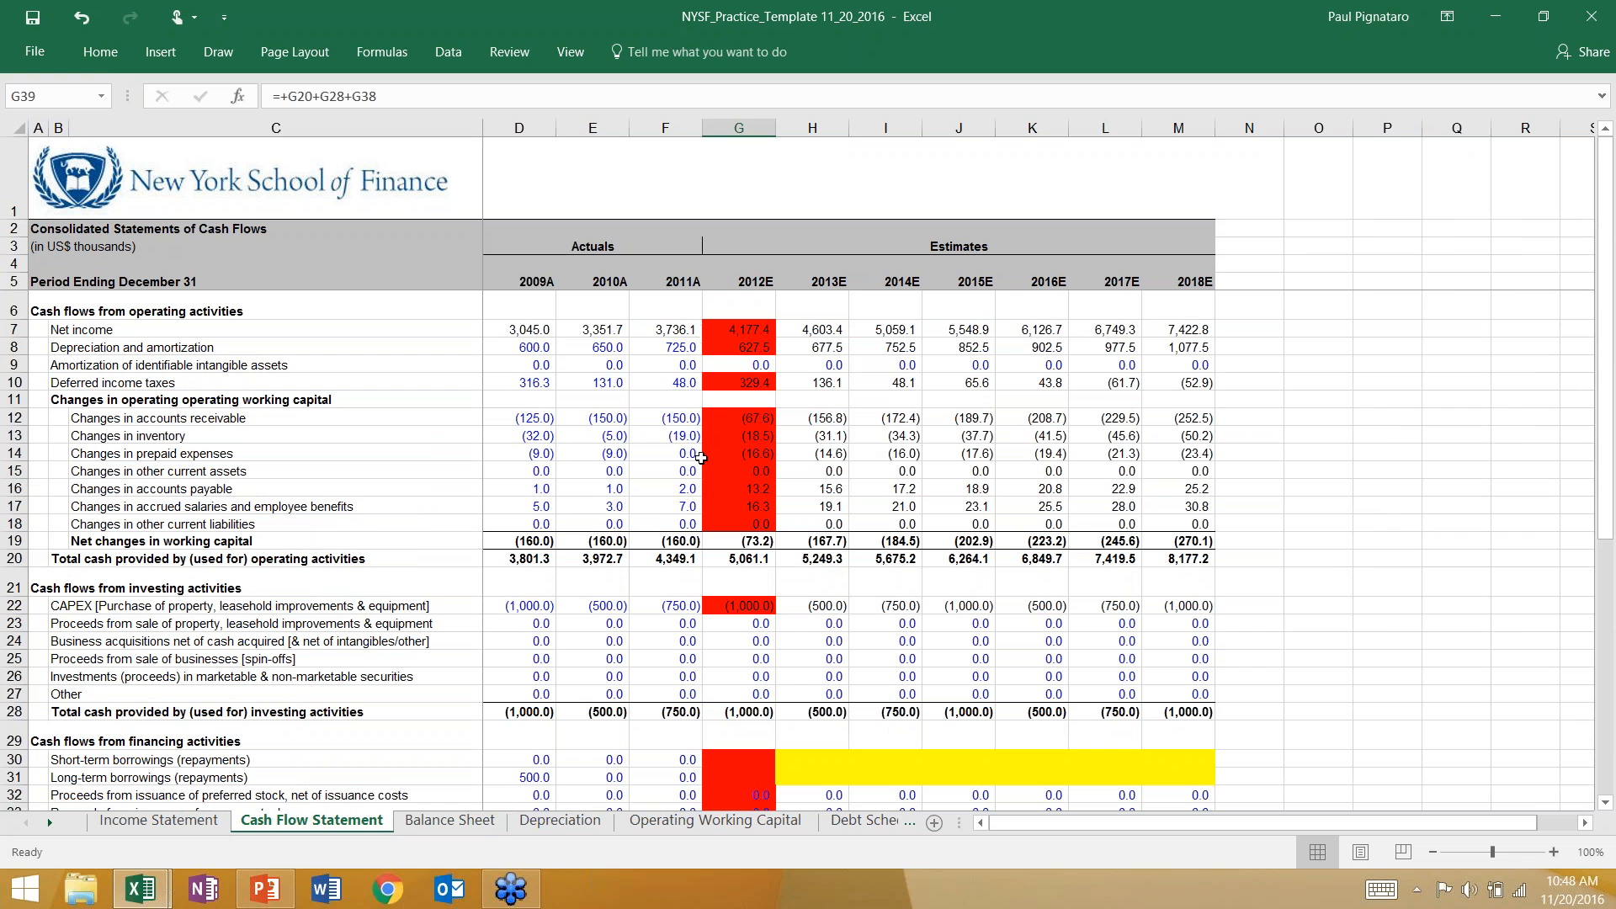
left_click(723, 414)
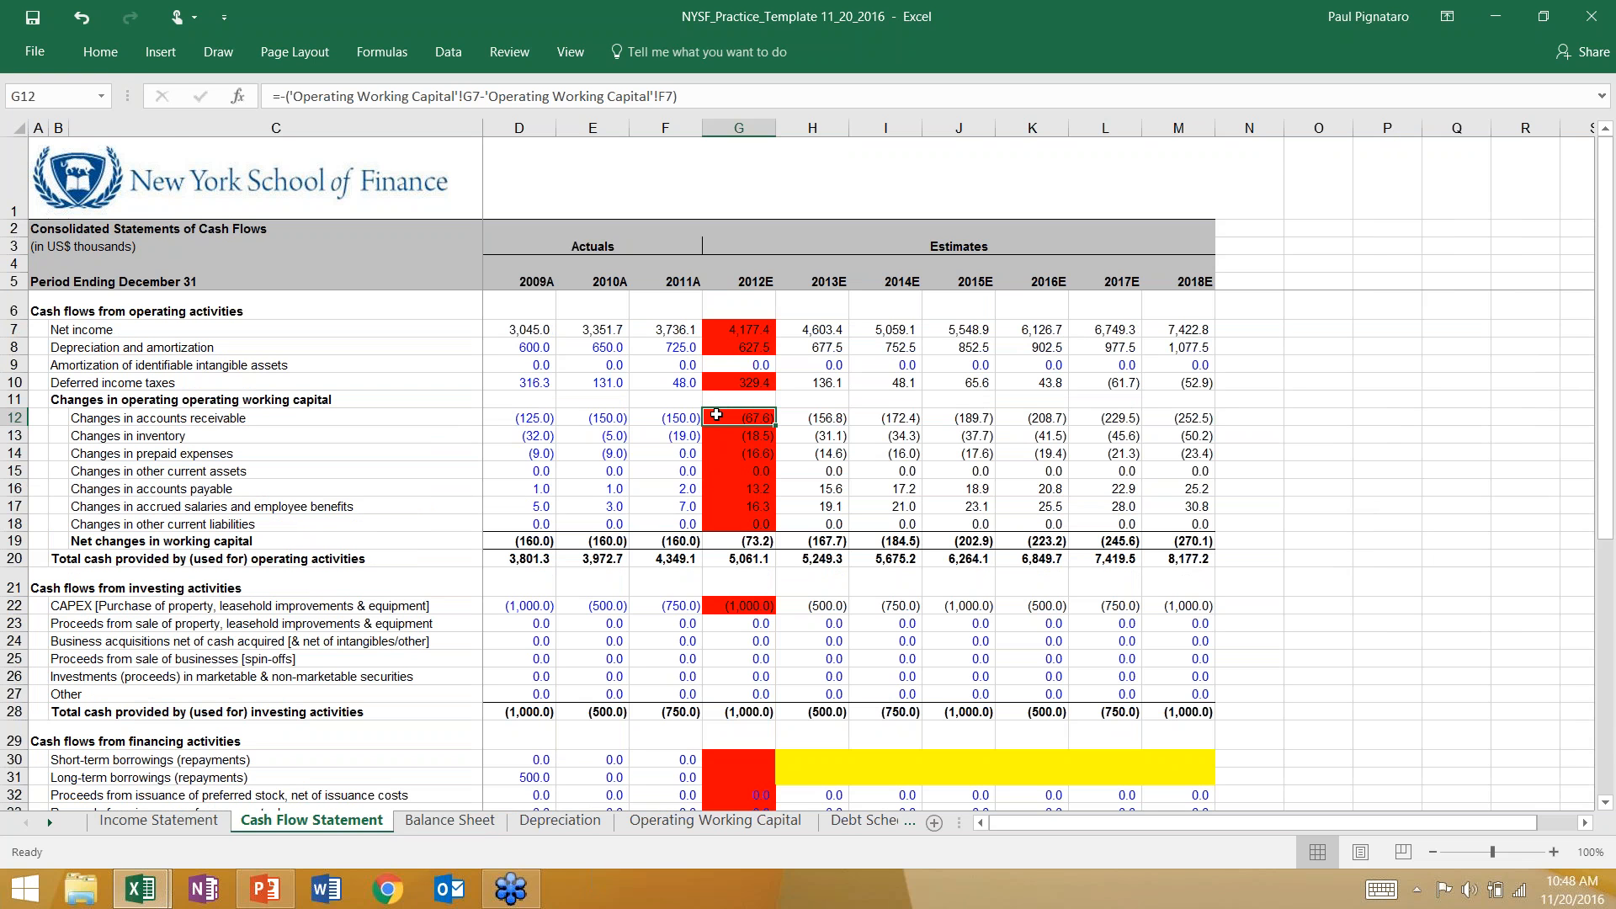
left_click(100, 52)
left_click(298, 121)
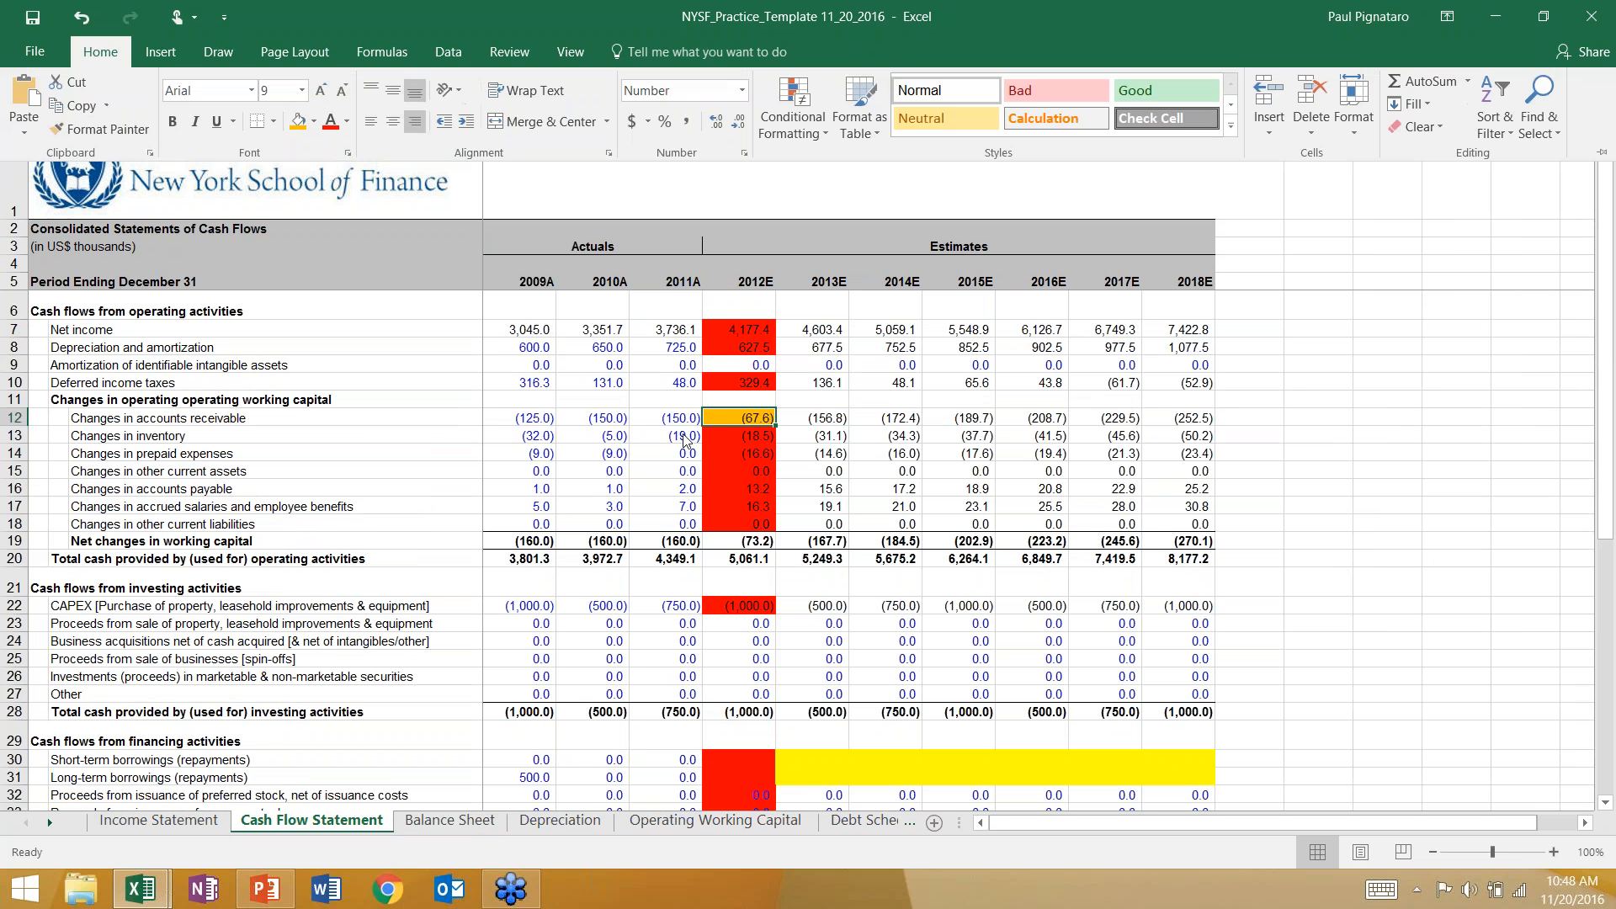
Examine the inventory difference and 2012E formula on the balance sheet against changes in inventory on the cash flow statement.
left_click(444, 821)
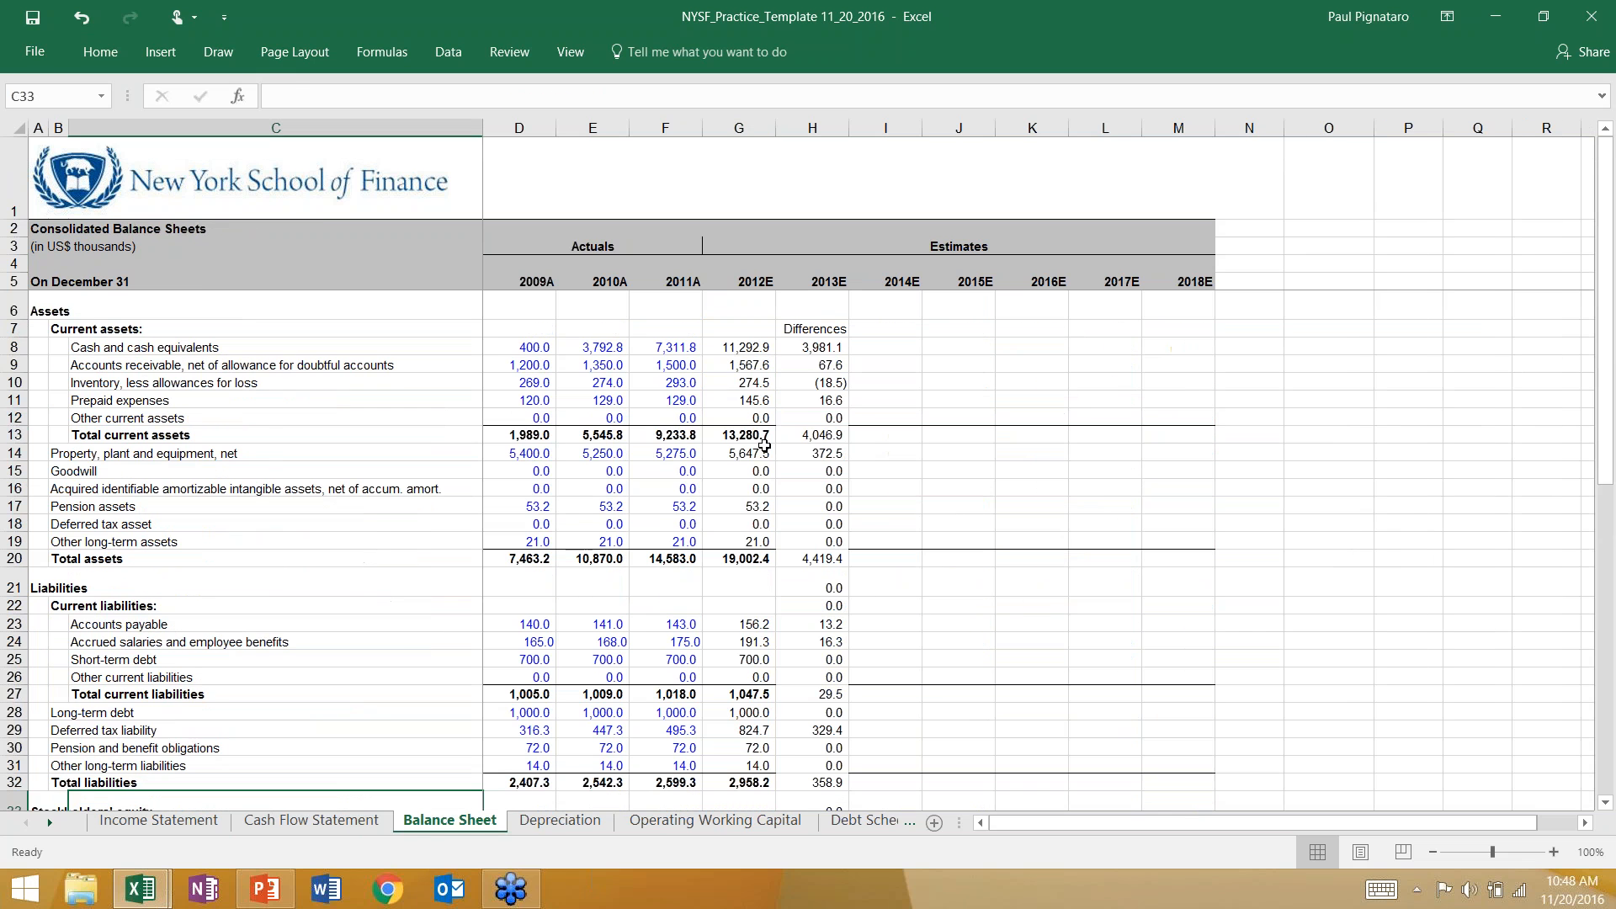
left_click(802, 352)
left_click(805, 365)
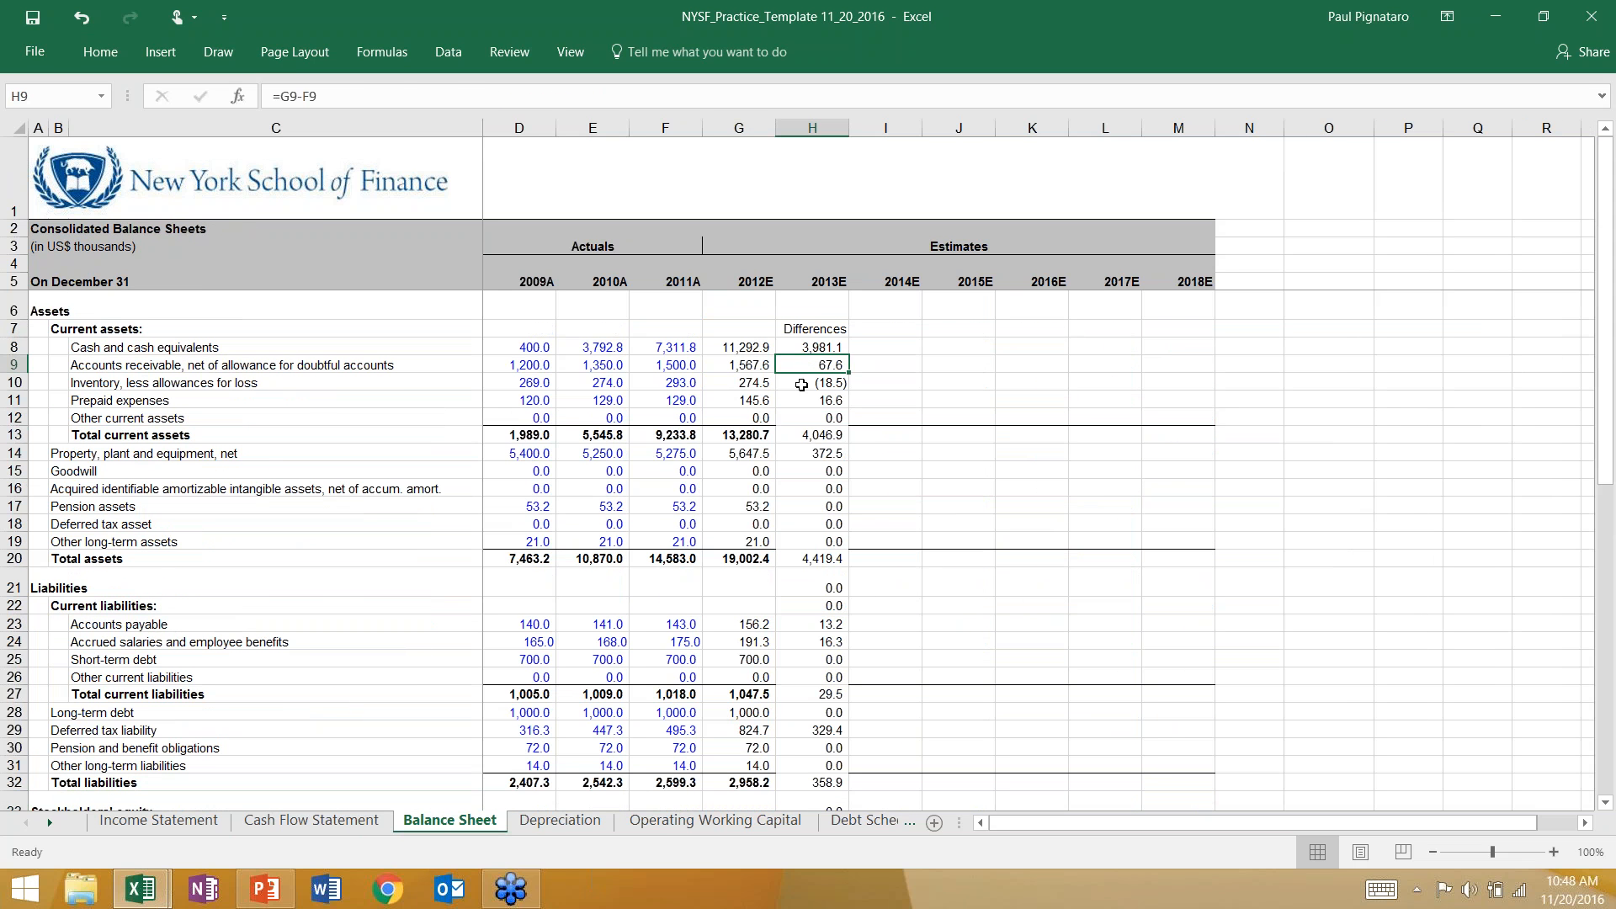
left_click(749, 386)
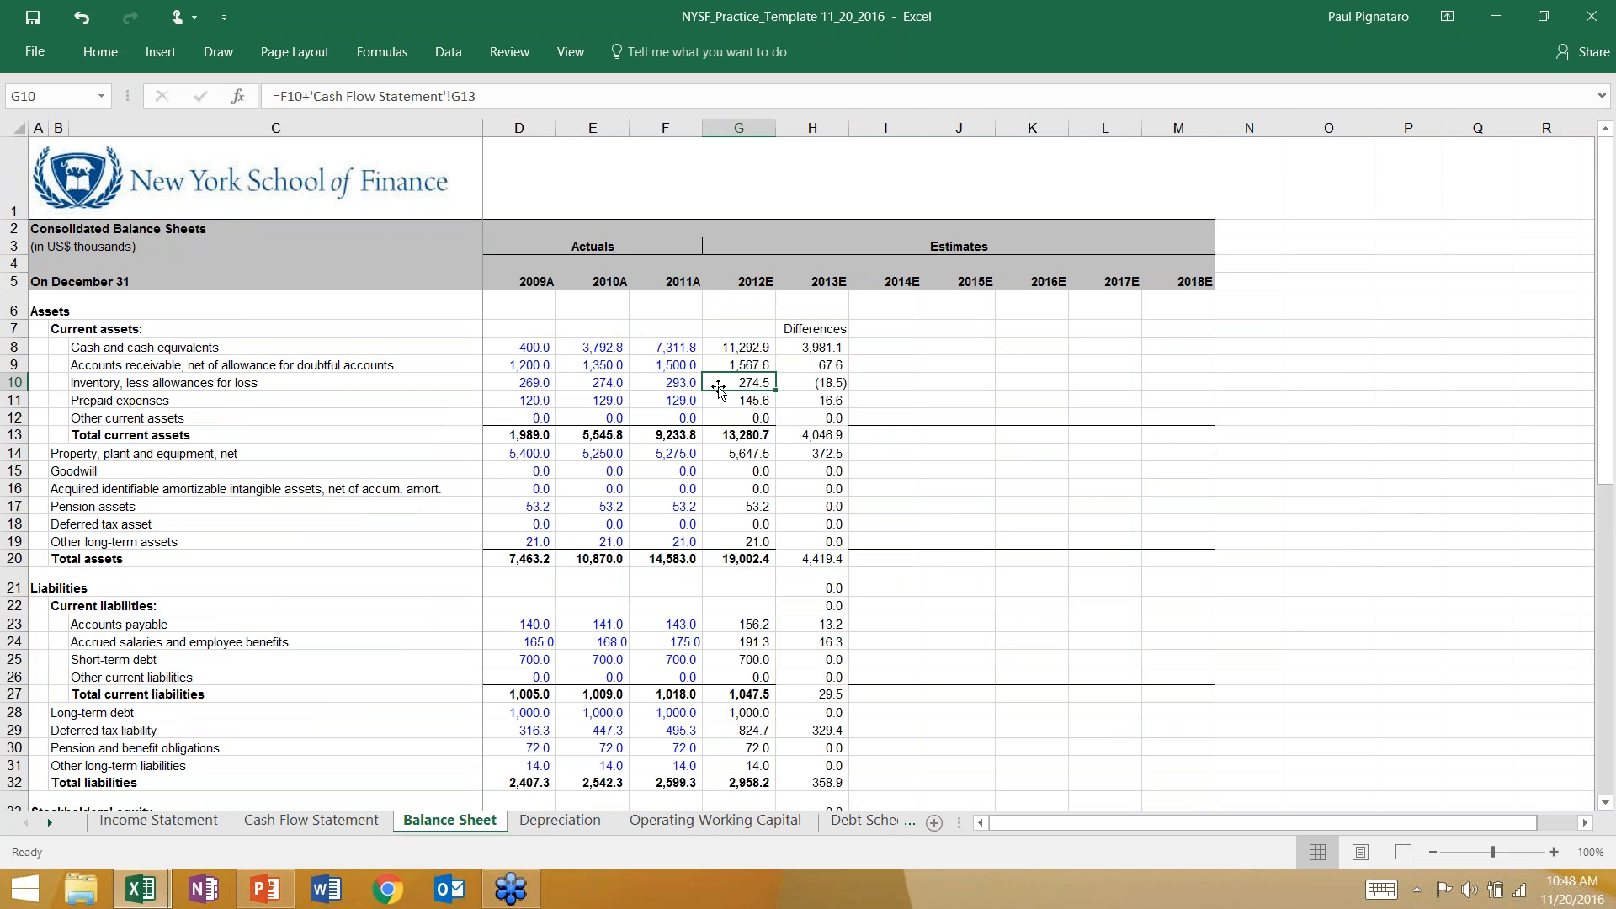
key("Right")
key("Left")
key("Left")
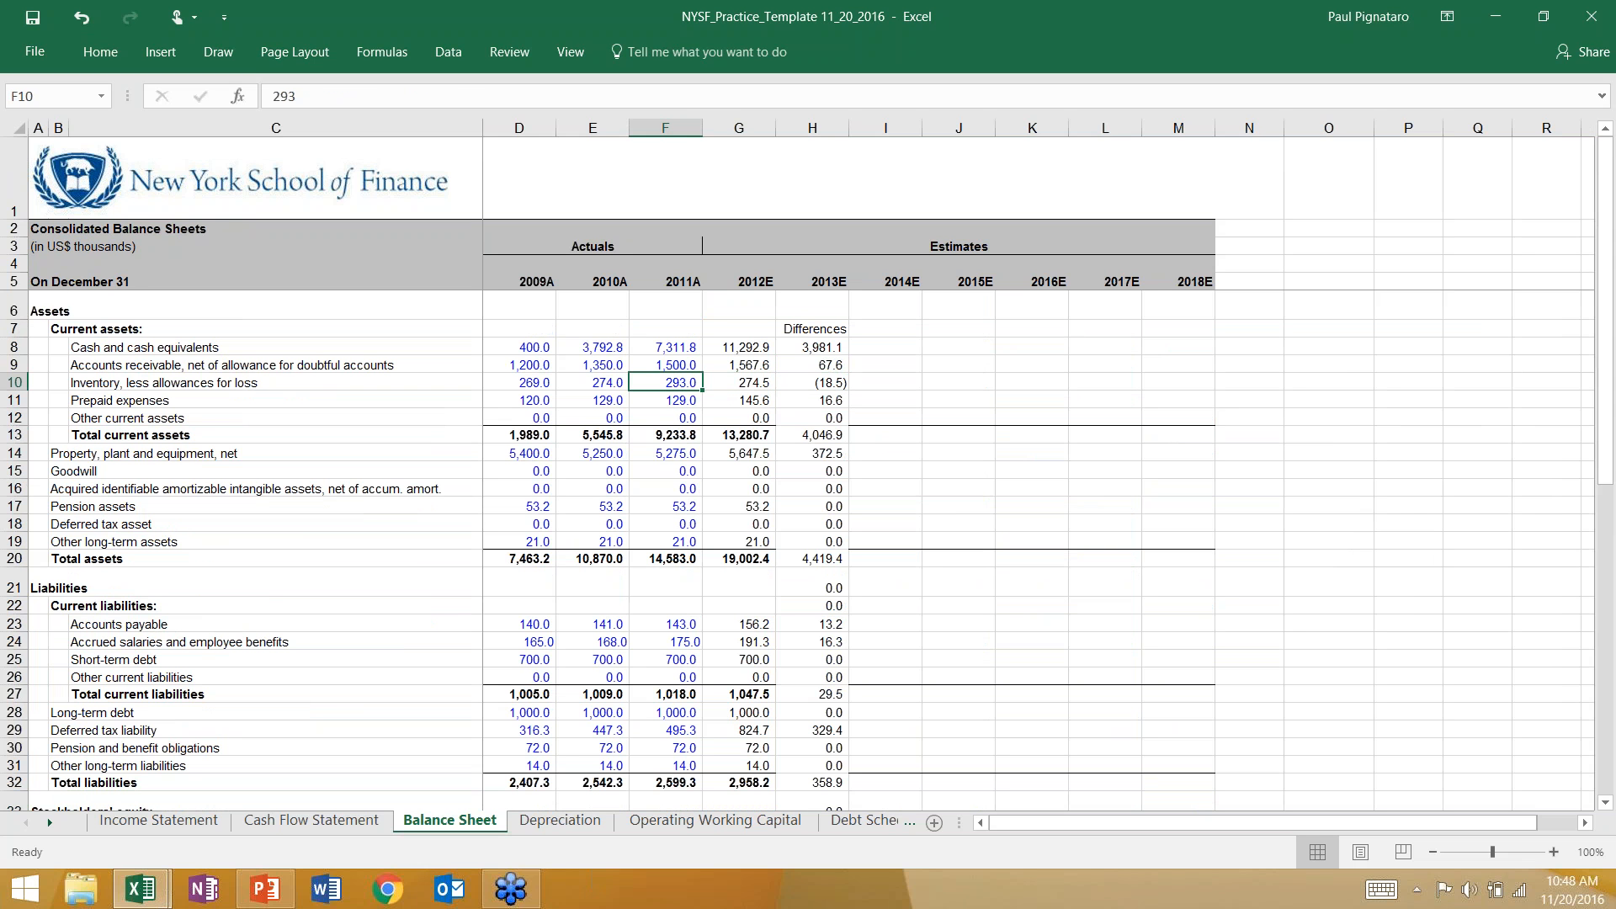
key("Right")
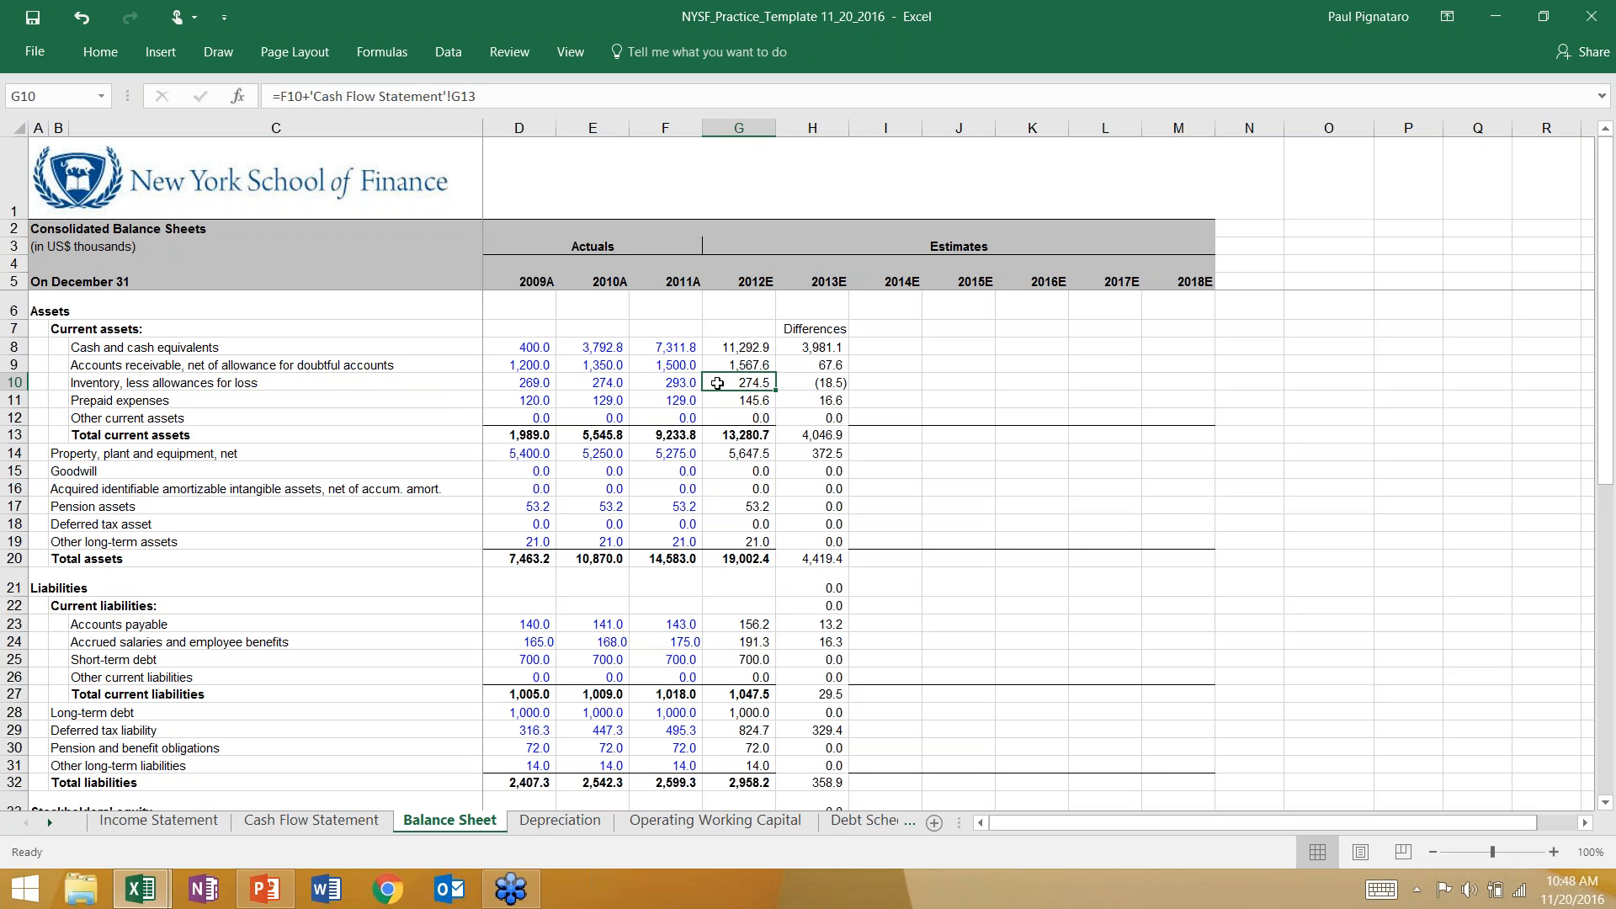
left_click(334, 821)
left_click(733, 434)
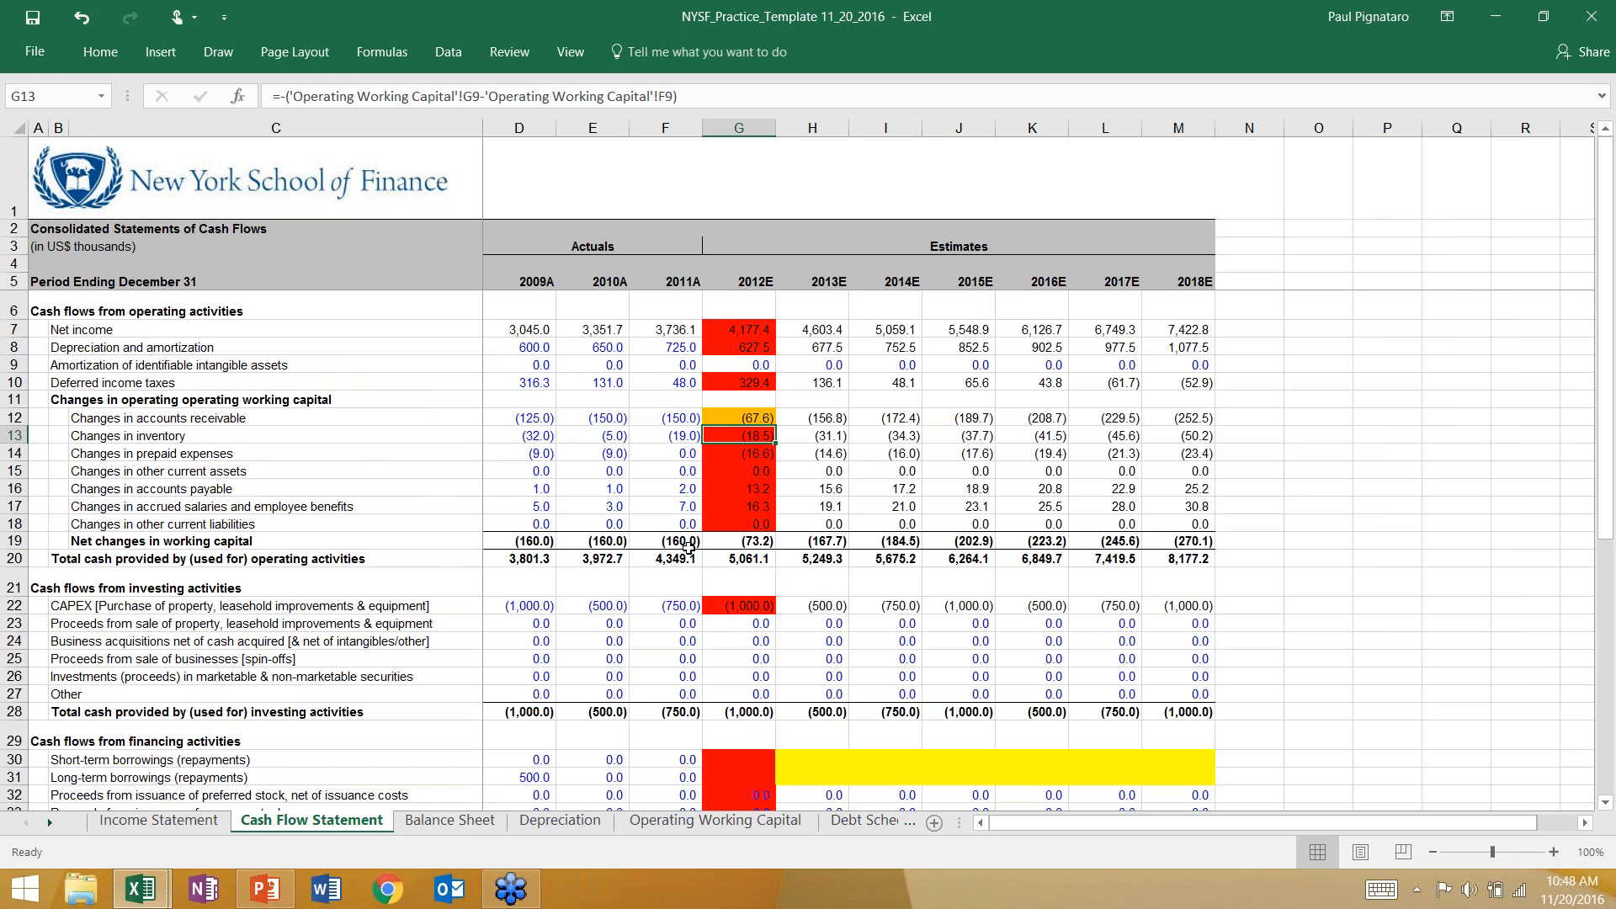
Correct the 2012E inventory formula in G10 of the balance sheet to =F10-'Cash Flow Statement'!G13.
left_click(449, 821)
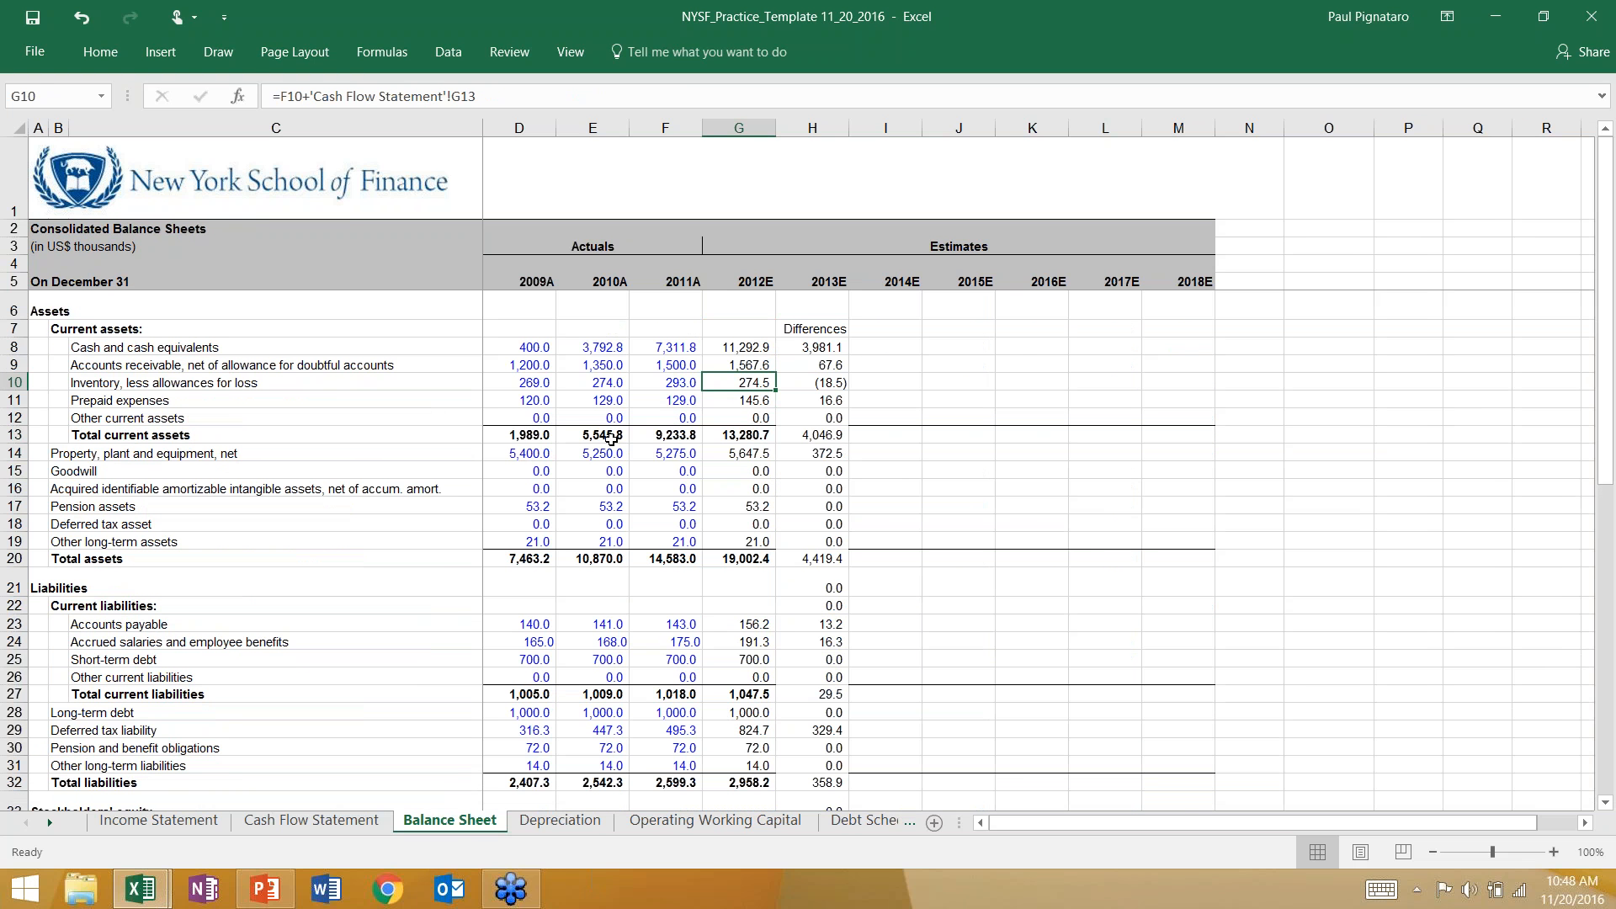
key("F2")
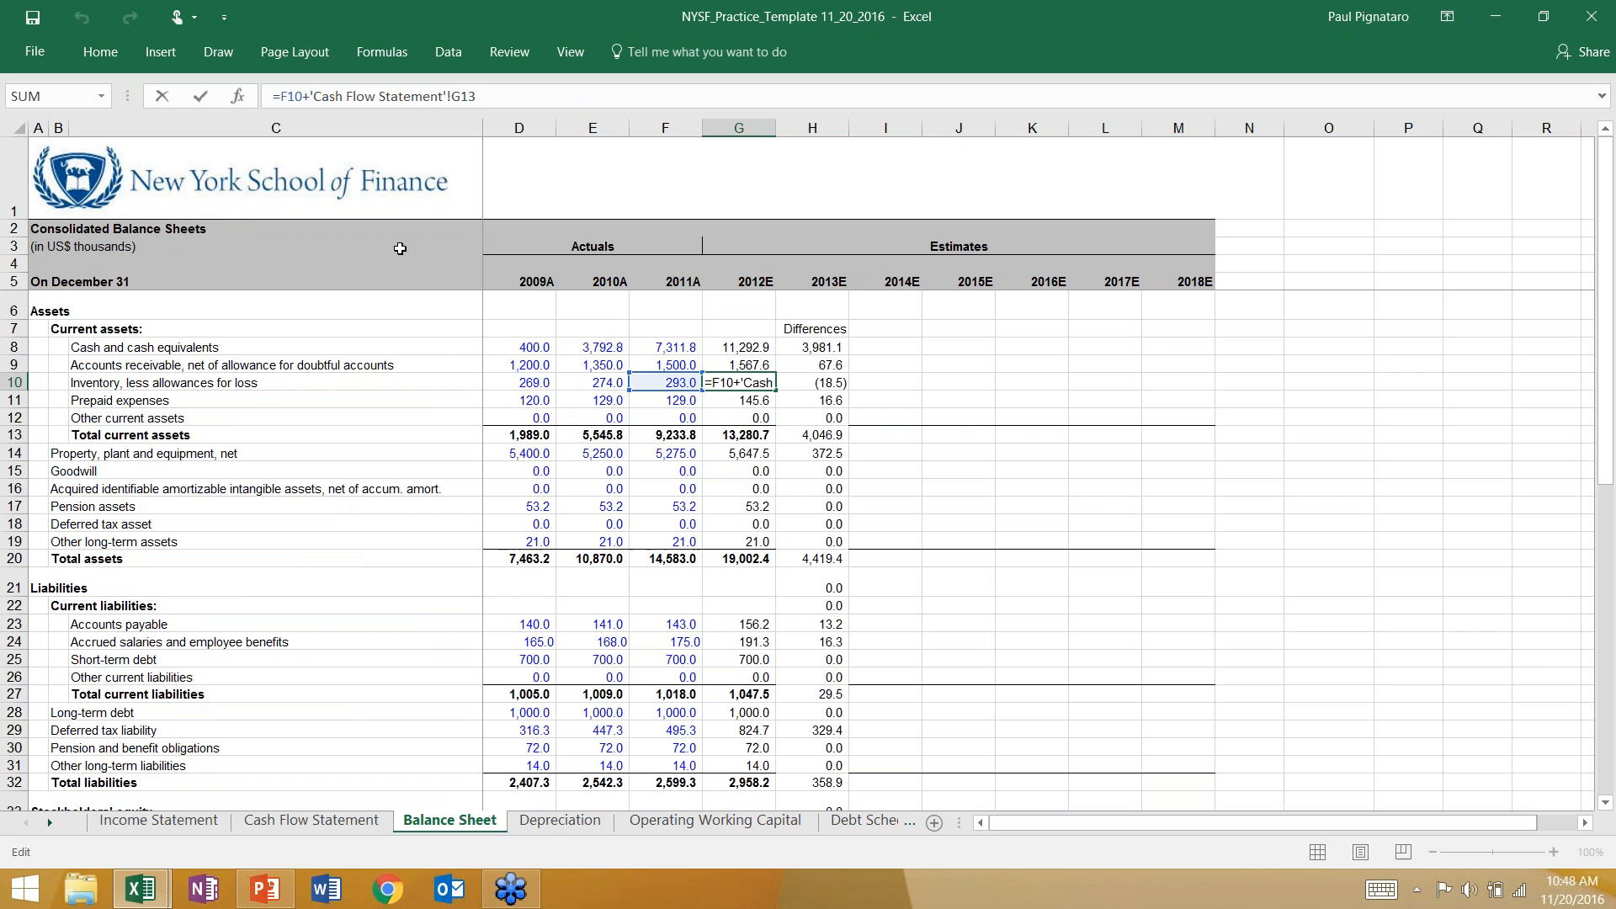
key("BackSpace")
type("-")
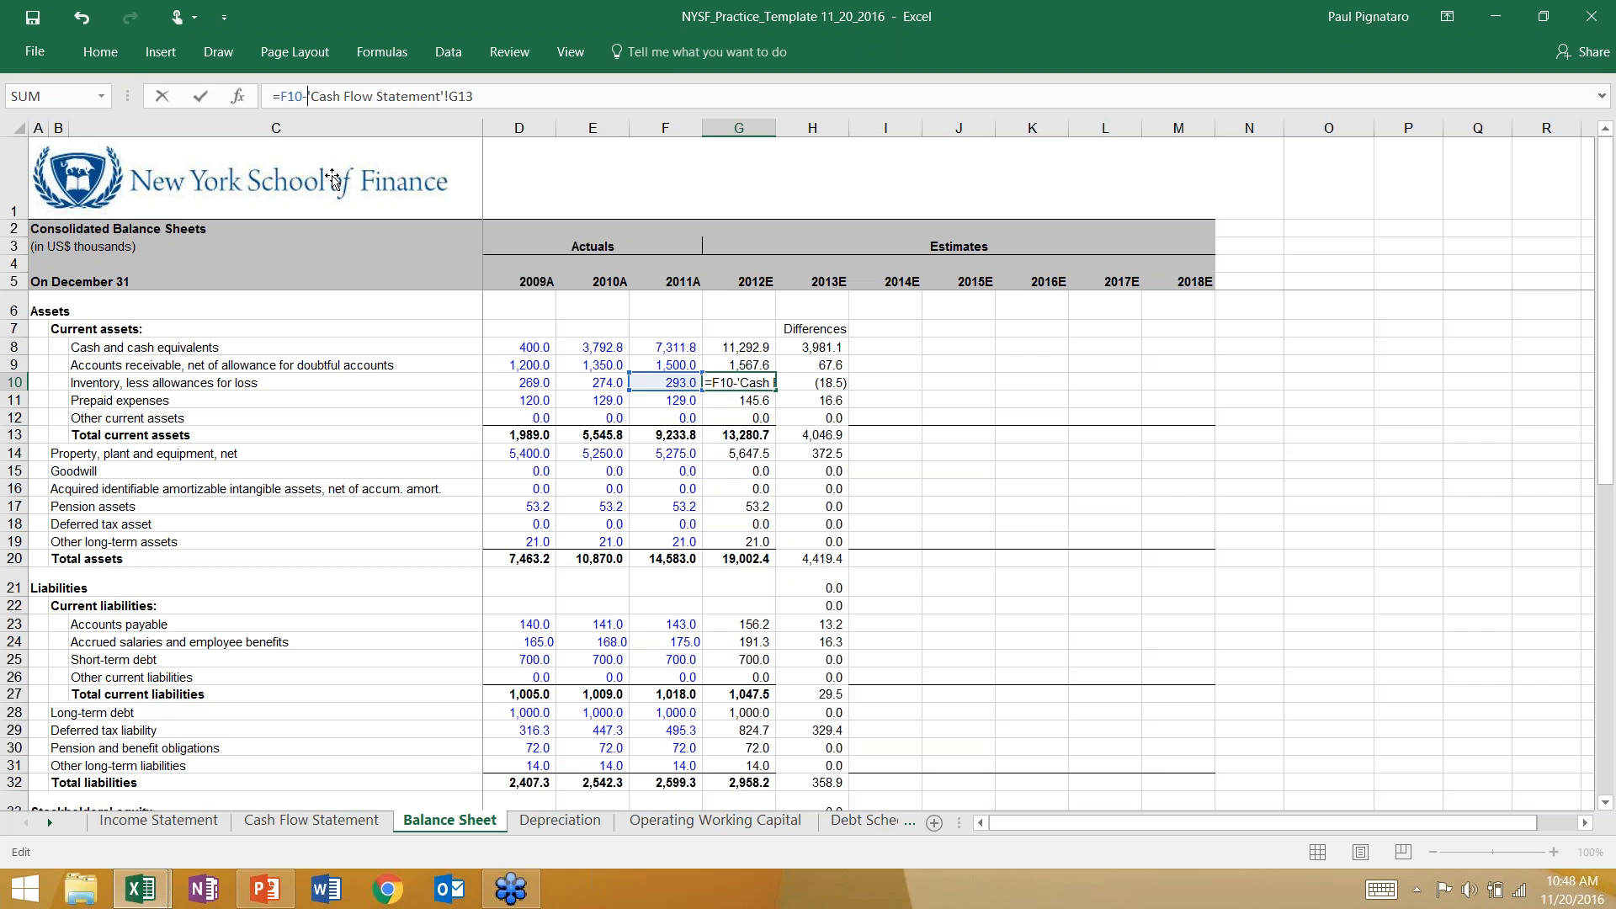
key("ctrl+Return")
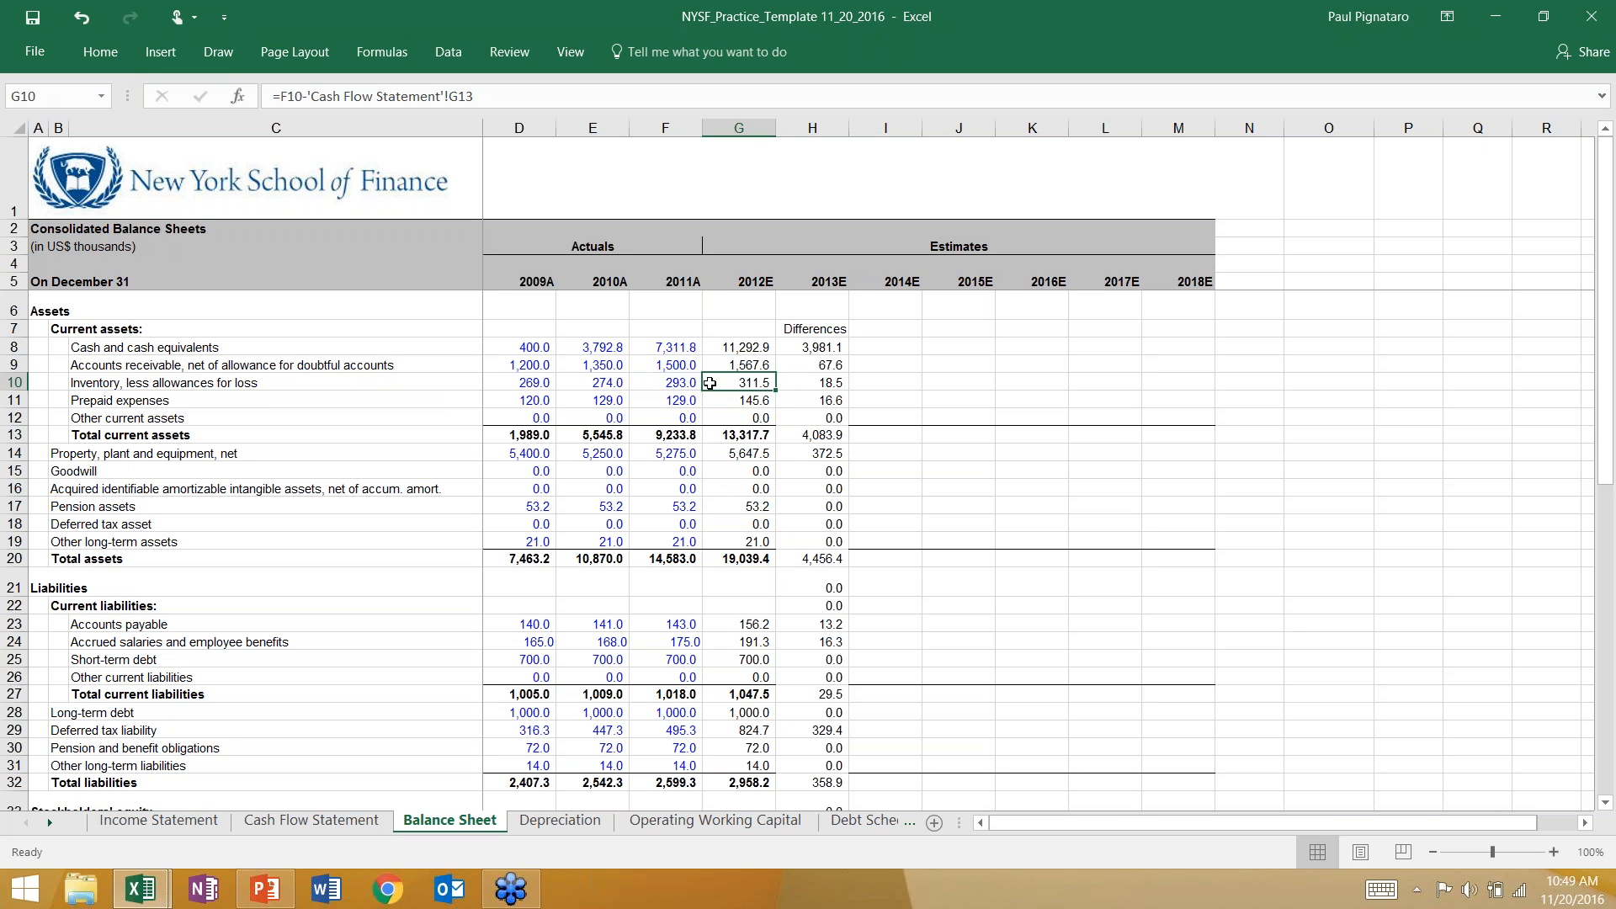
Recheck the 2011A and 2012E inventory figures and shade changes in inventory, G13 on the cash flow statement, orange.
left_click(682, 380)
left_click(727, 382)
left_click(672, 382)
left_click(728, 382)
left_click_drag(672, 382, 734, 382)
left_click(311, 820)
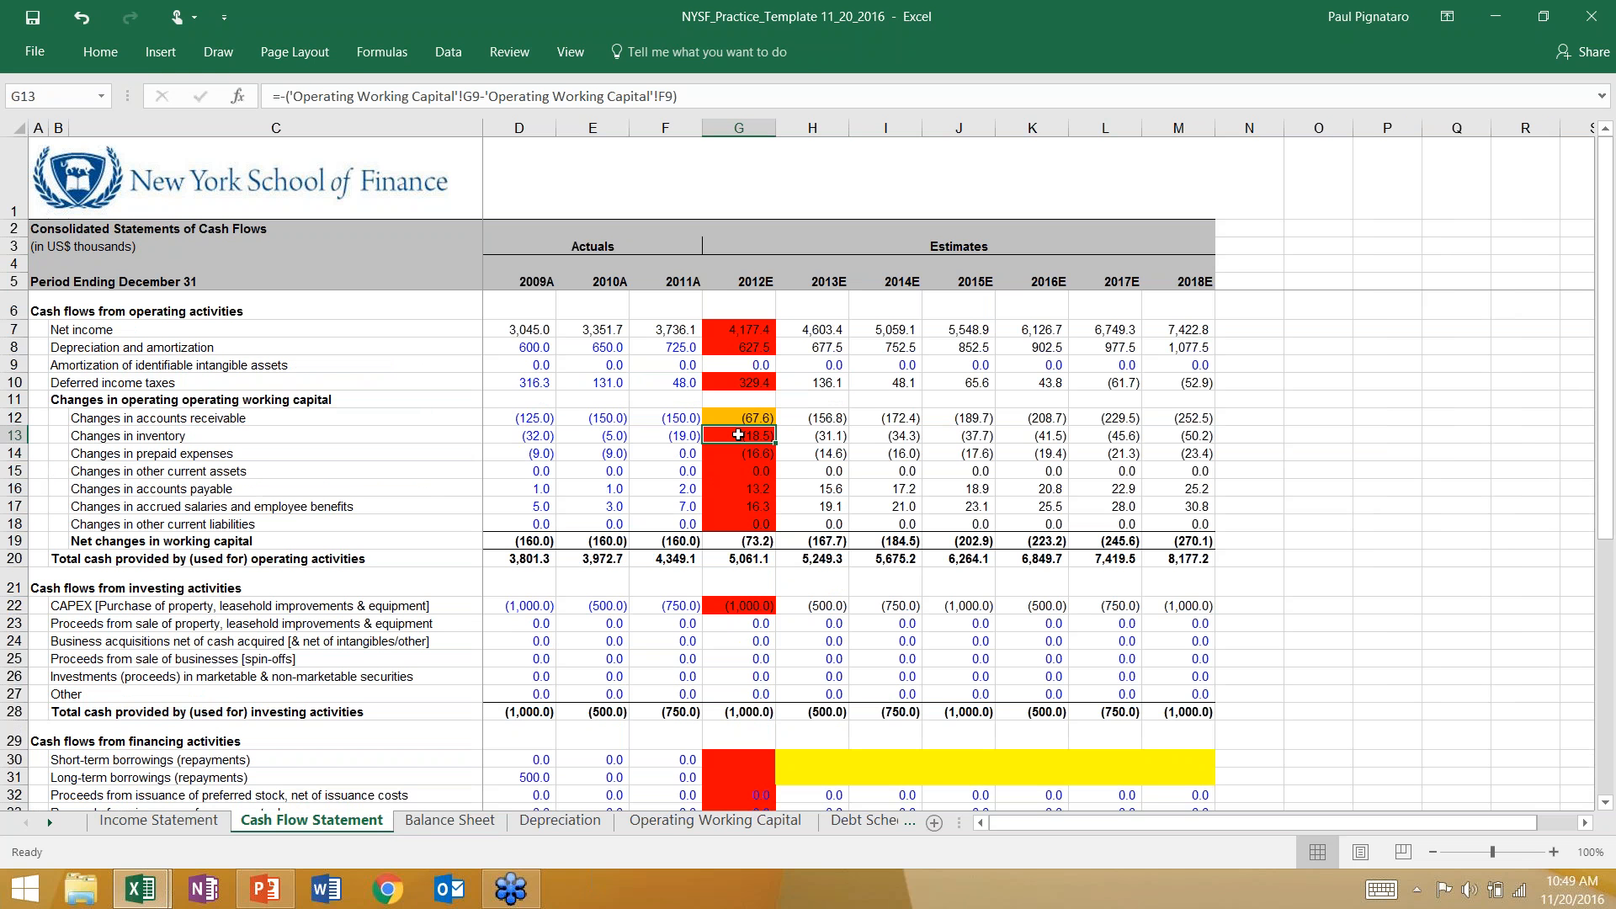
left_click(100, 52)
left_click(299, 121)
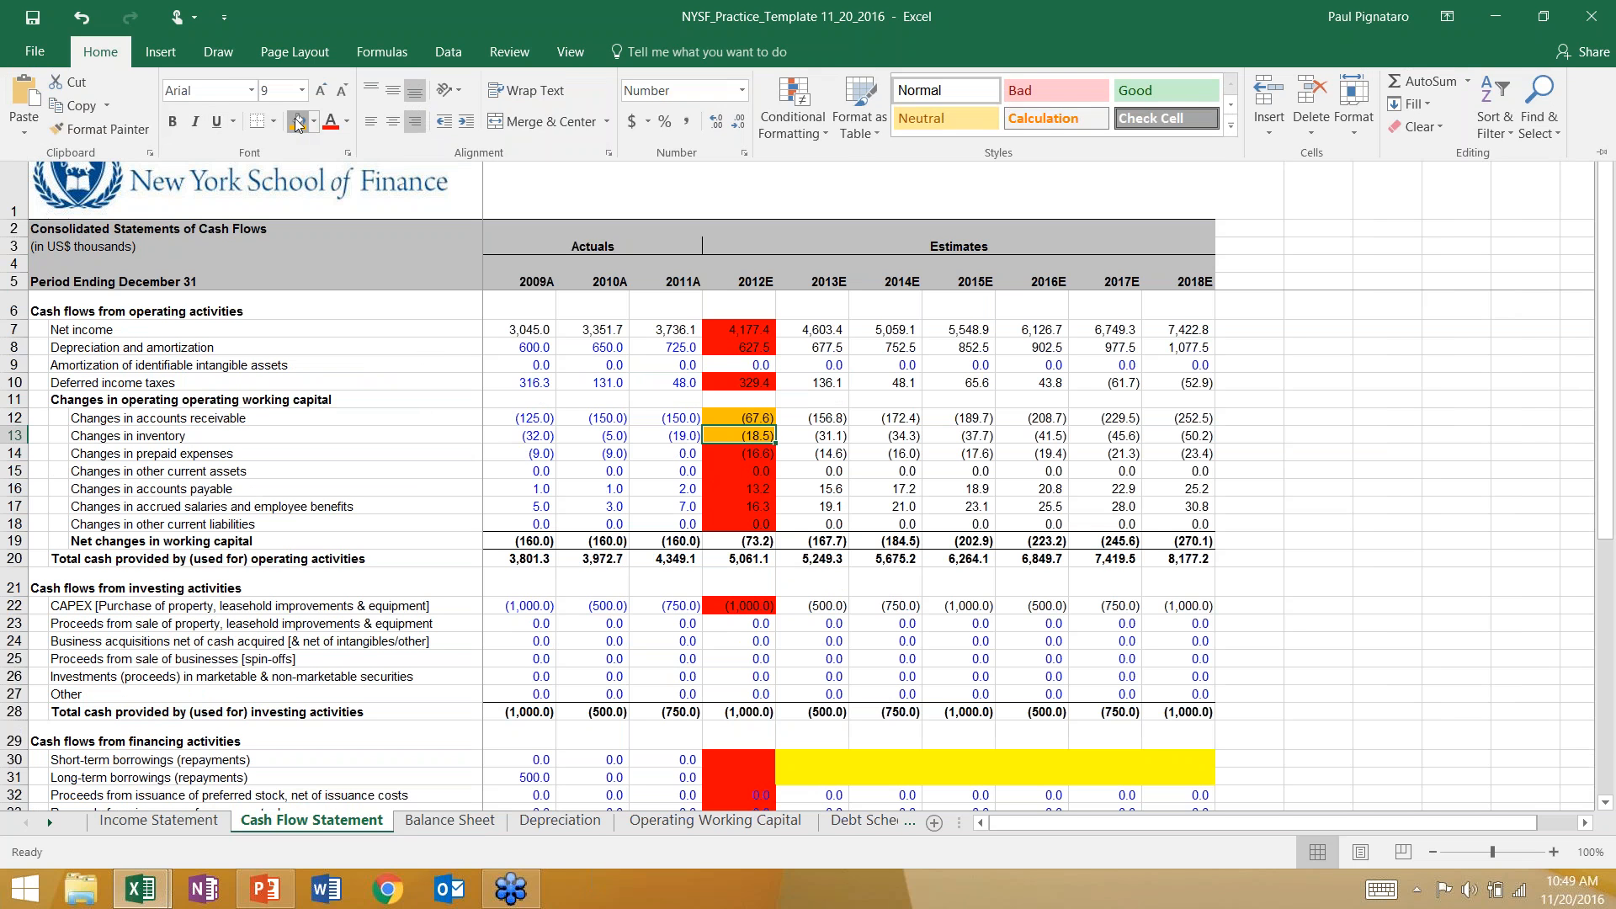
Review the balance sheet differences down through stockholders' equity against the unmatched 2012E items on the cash flow statement.
left_click(730, 452)
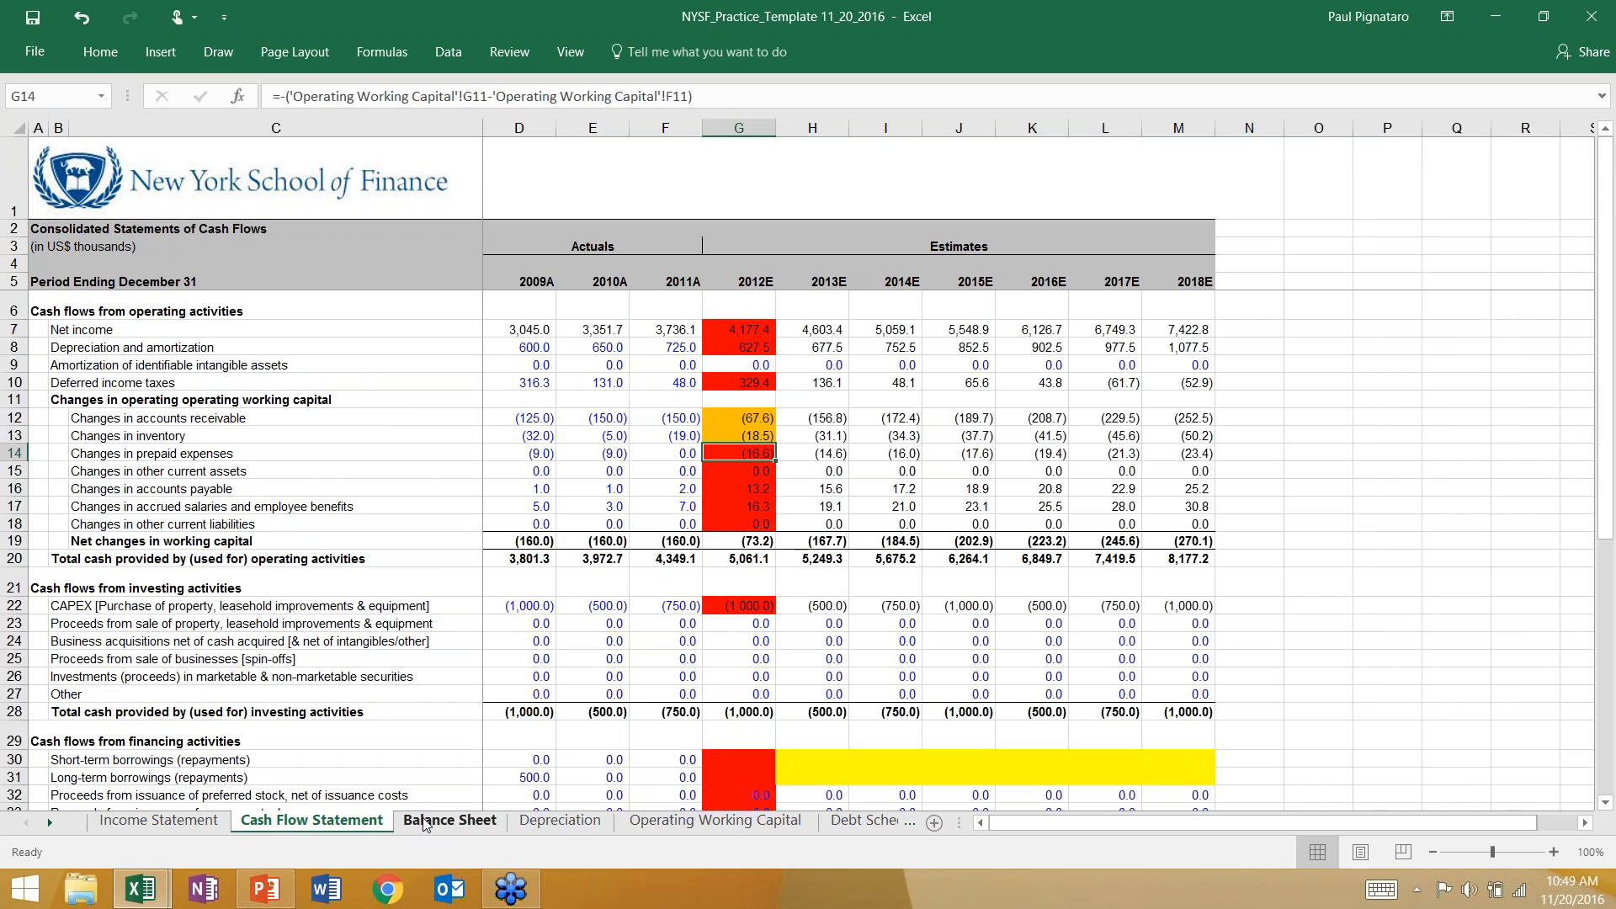
key("ctrl+Page_Down")
left_click(842, 383)
scroll(804, 505, "down", 4)
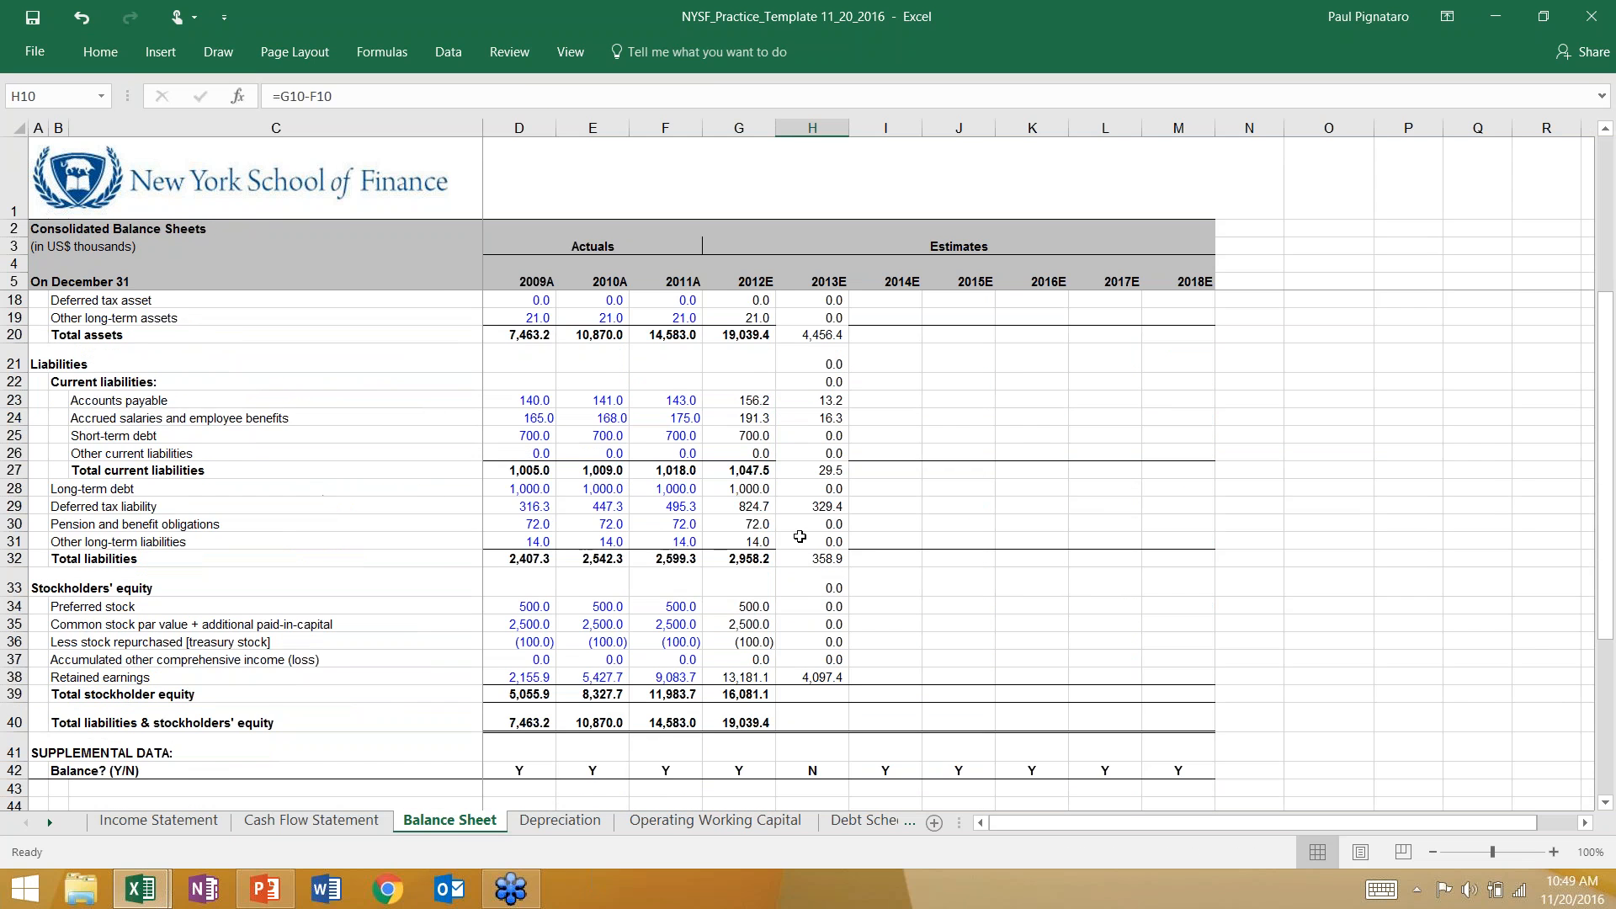
scroll(799, 539, "down", 1)
left_click(811, 637)
left_click(812, 657)
left_click(341, 822)
left_click_drag(732, 330, 723, 736)
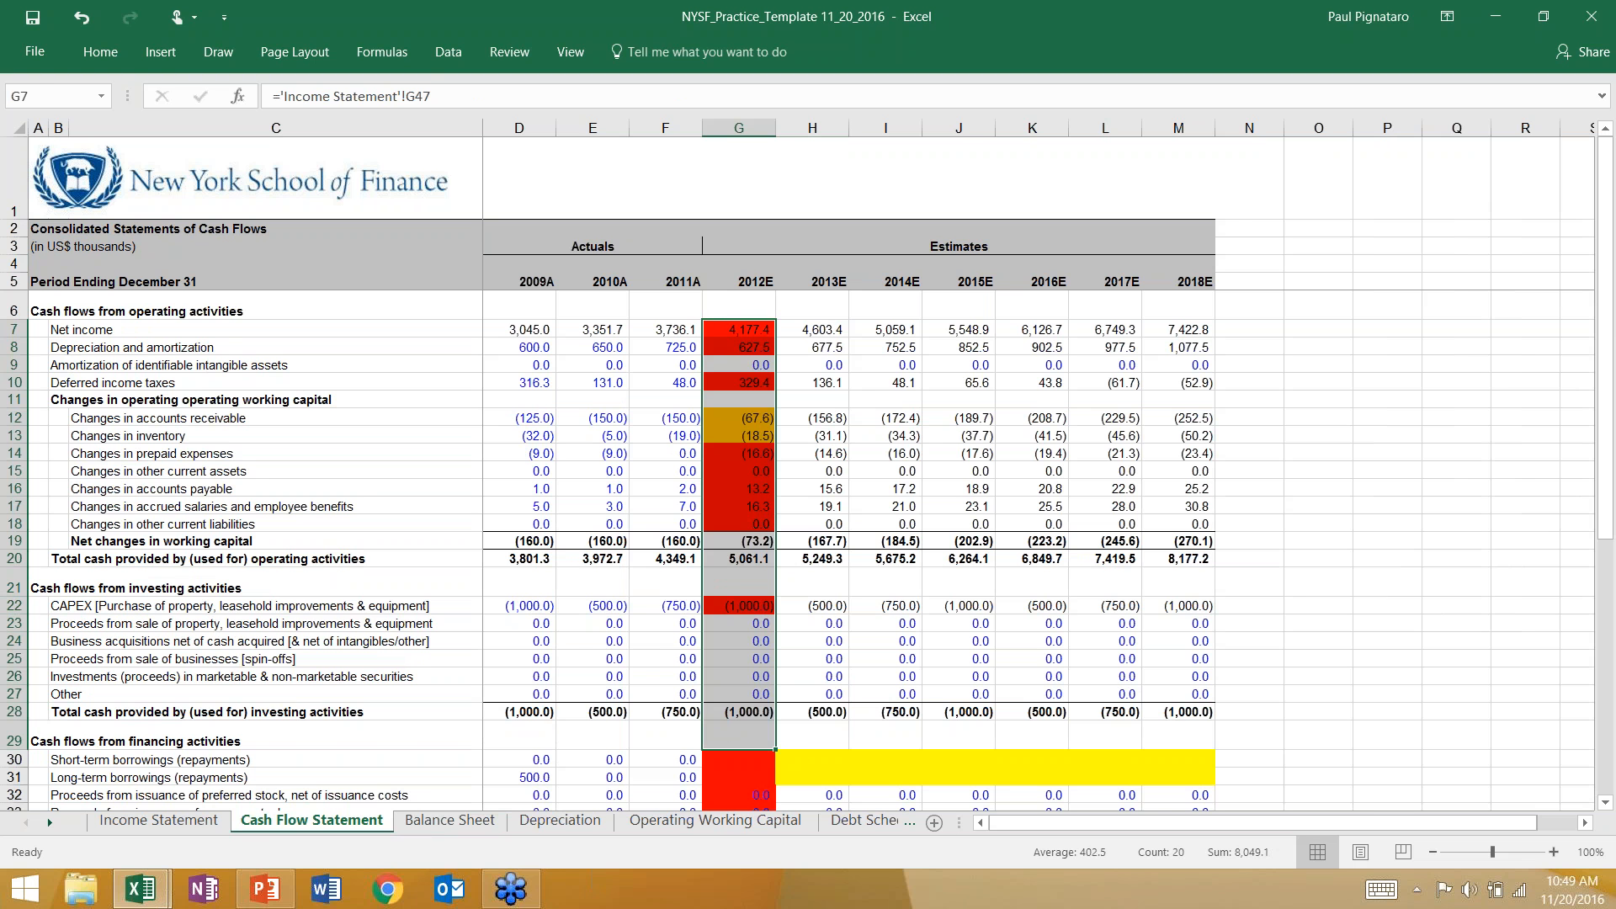
left_click(450, 821)
left_click(280, 825)
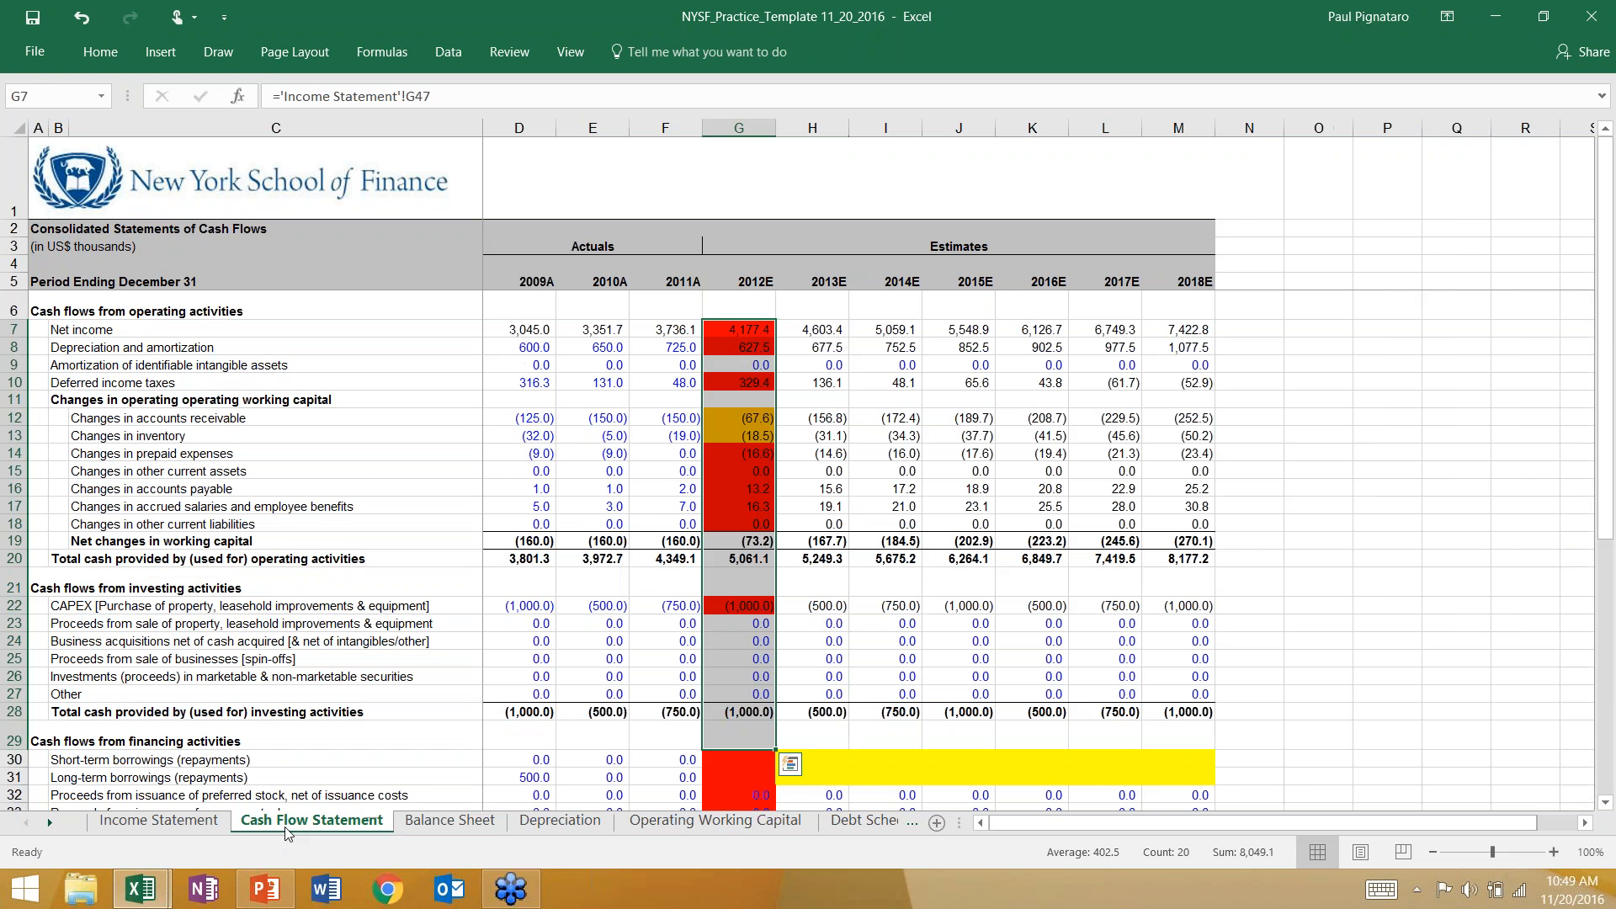
left_click(729, 475)
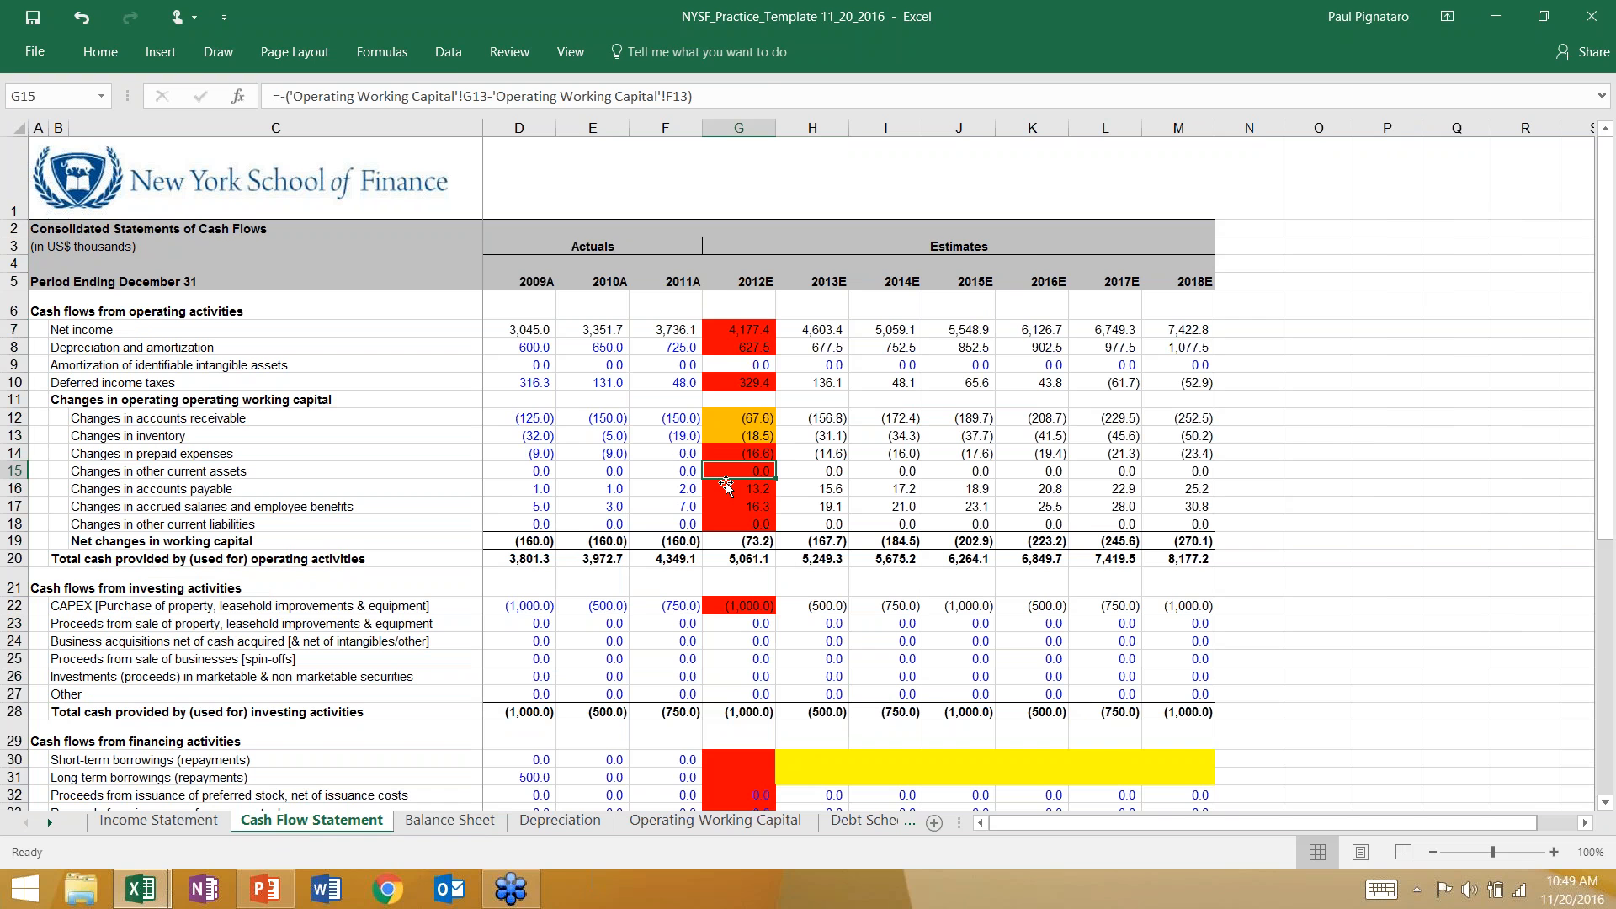
Consult the Four Possible Balance Sheet Errors slide in PowerPoint alongside the accounts receivable line, and return to the Excel cash flow statement.
key("alt+Tab")
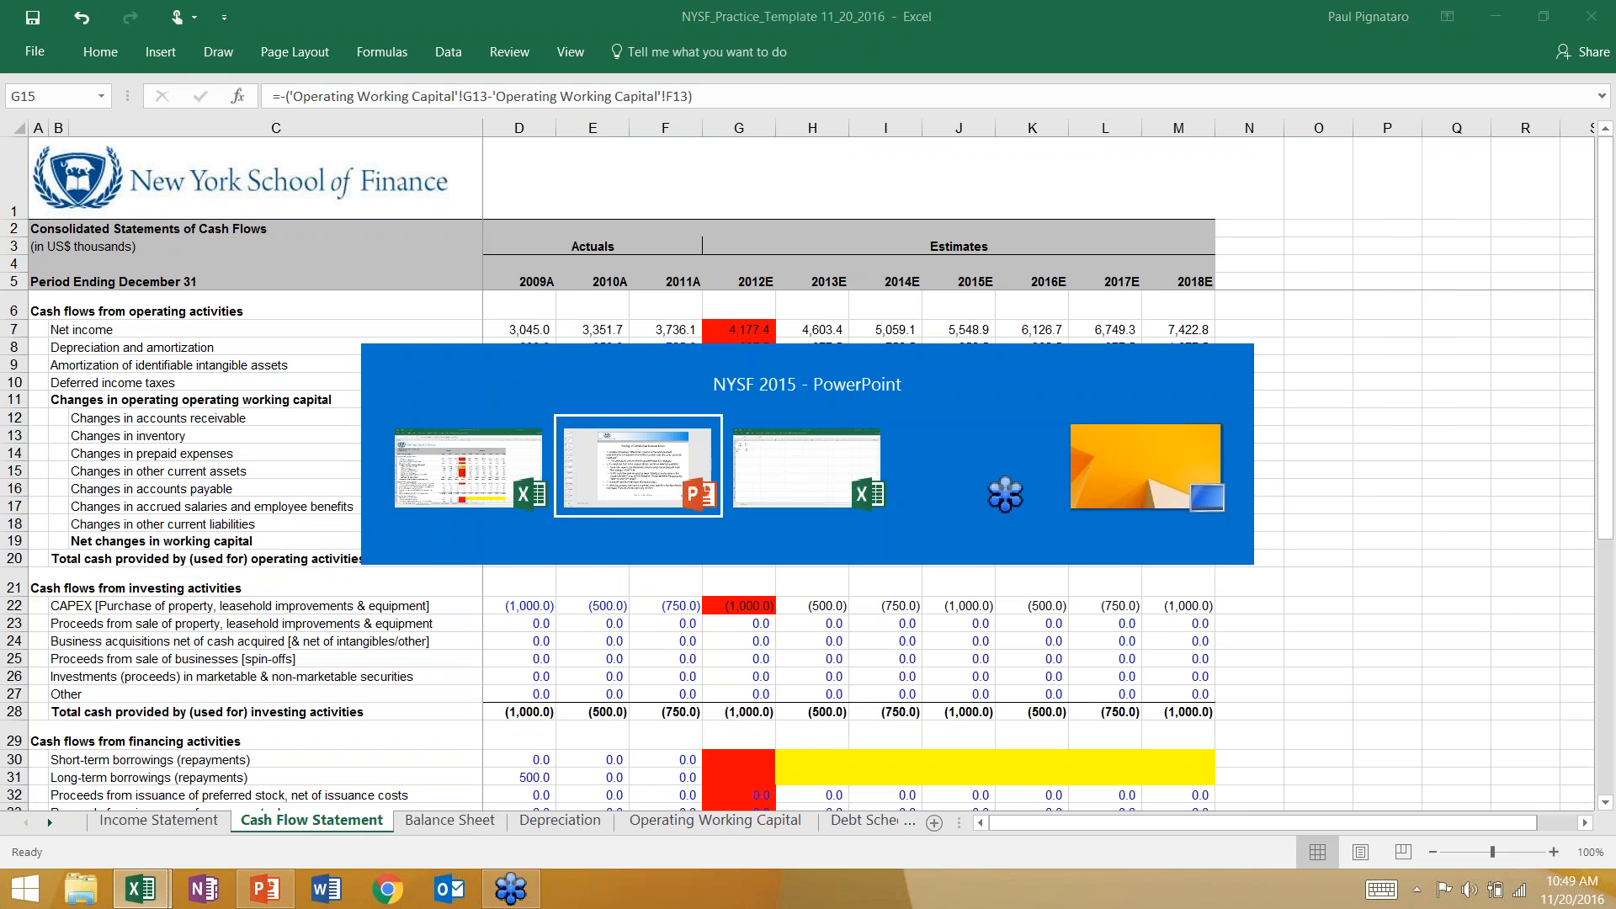
scroll(571, 387, "down", 1)
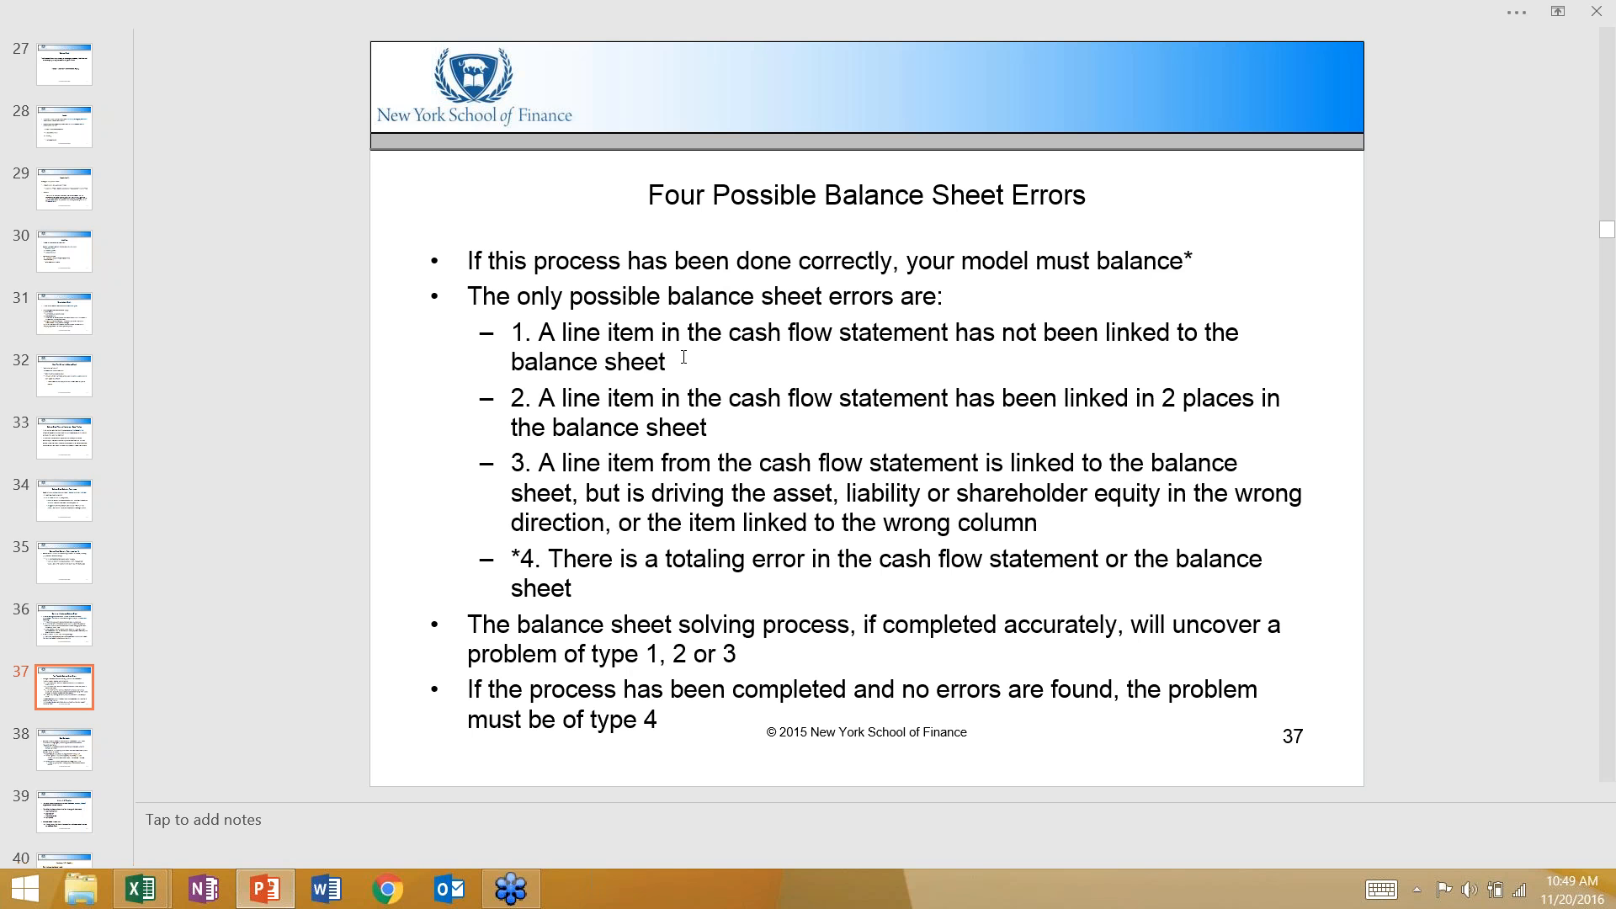
key("alt+Tab")
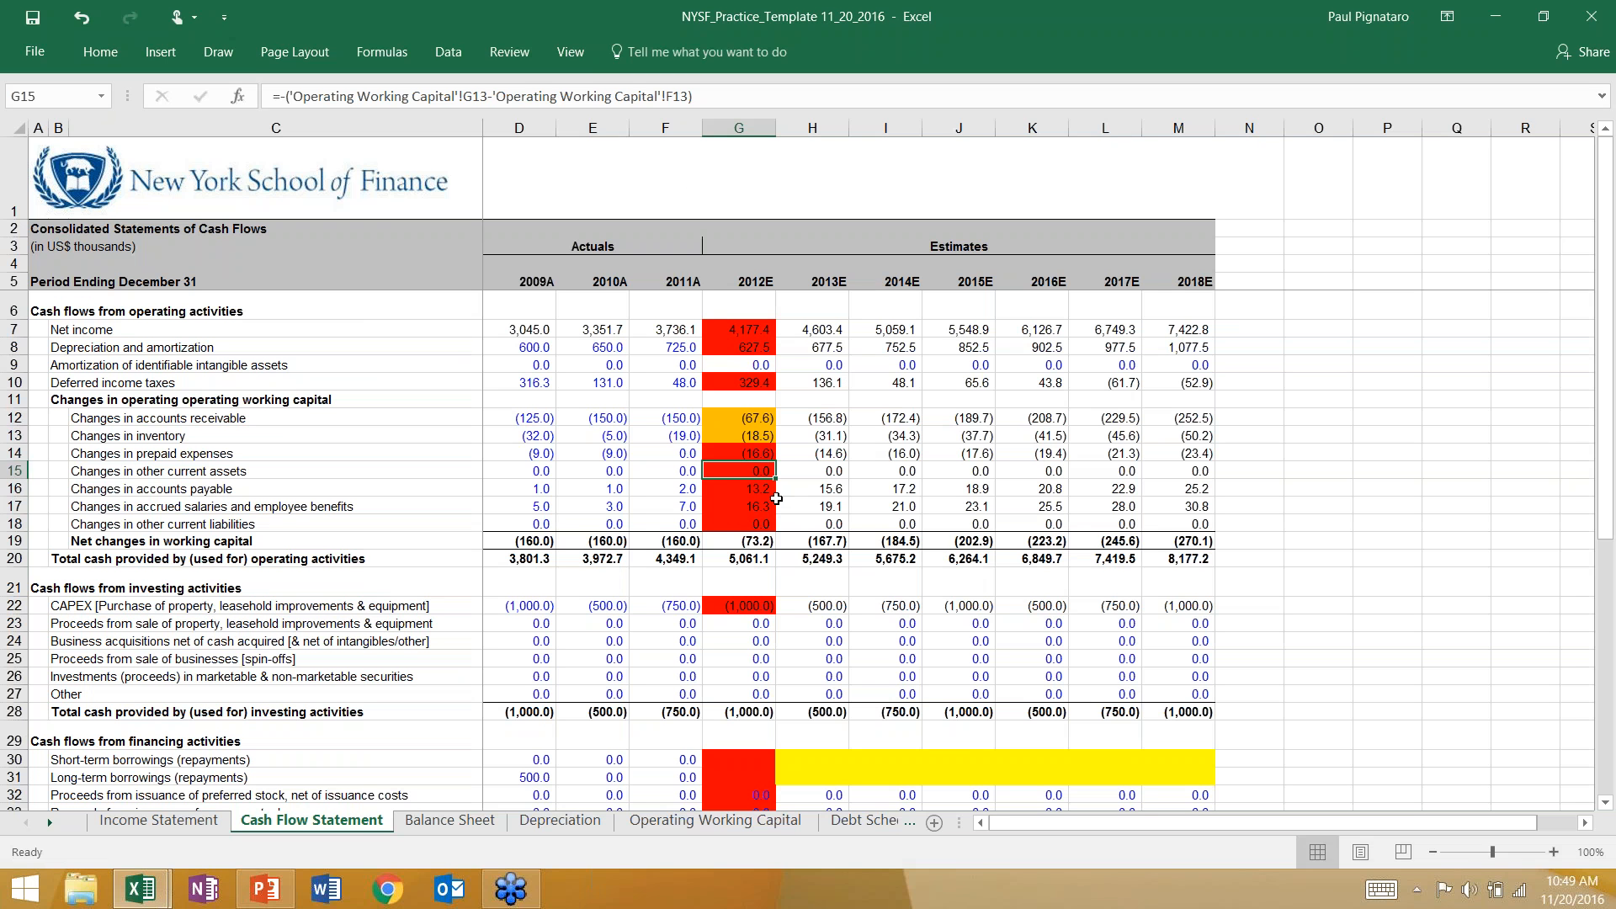
left_click(731, 421)
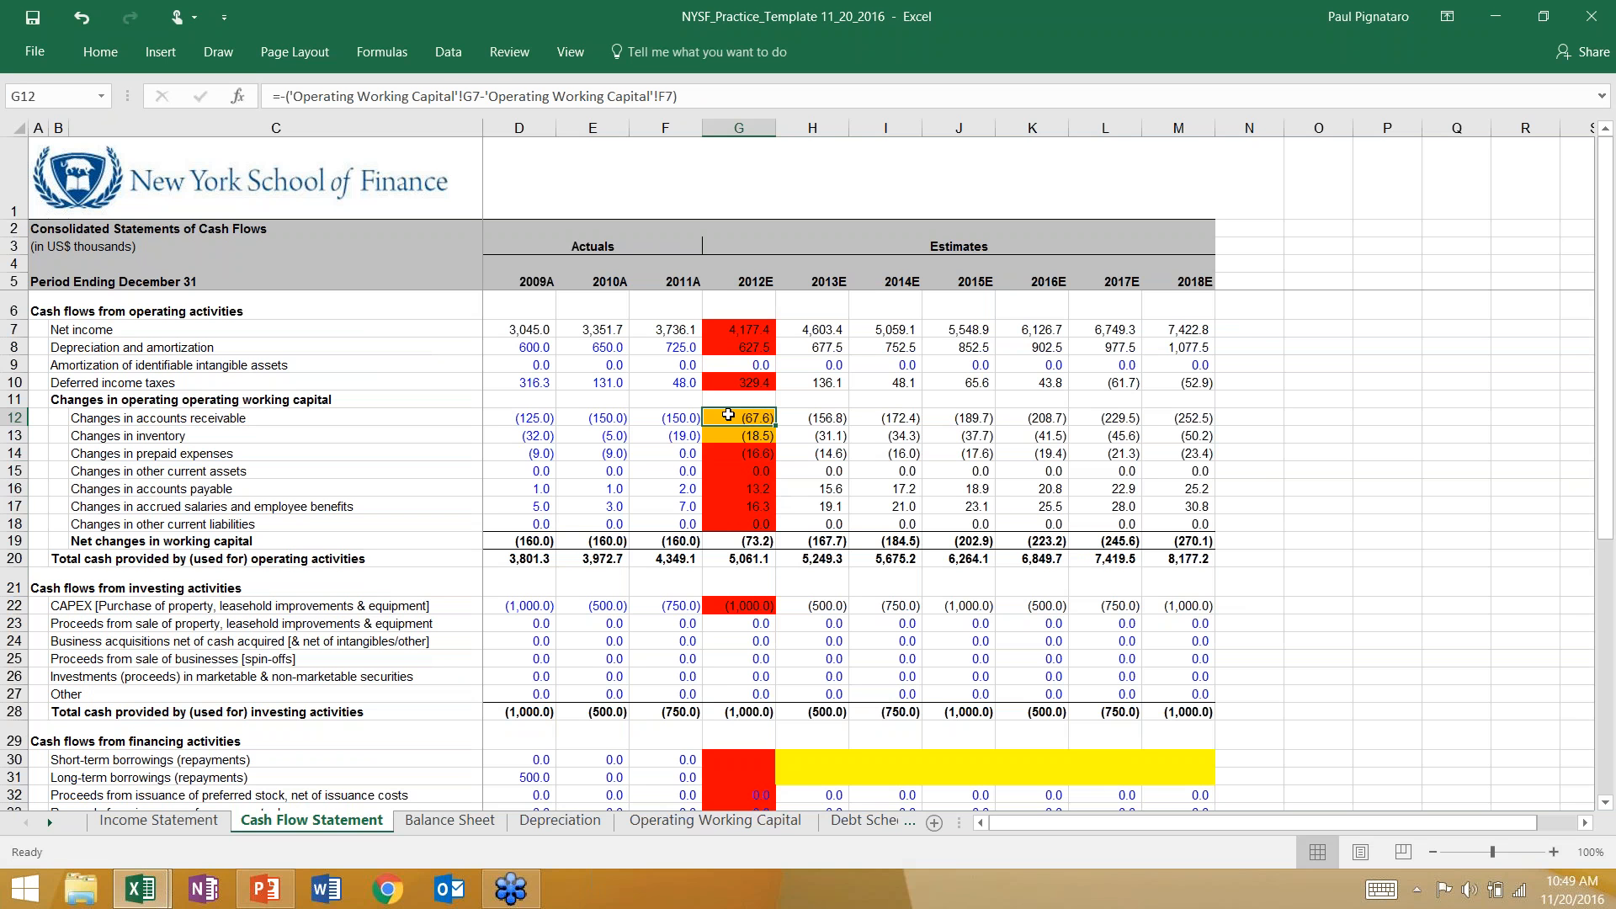
key("alt+Tab")
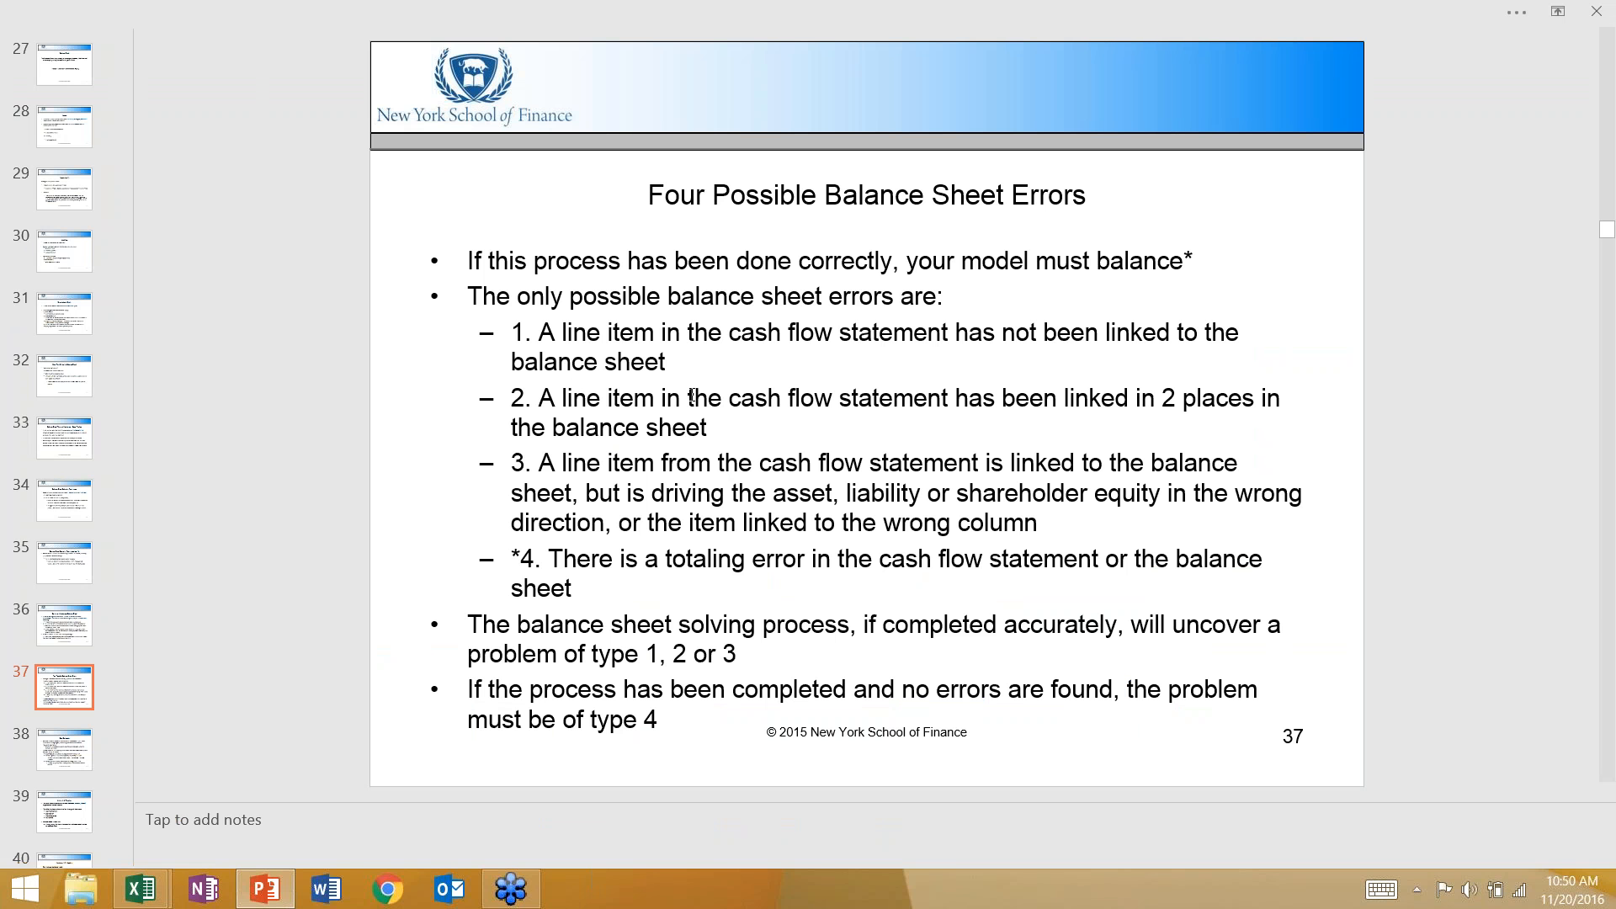
key("alt+Tab")
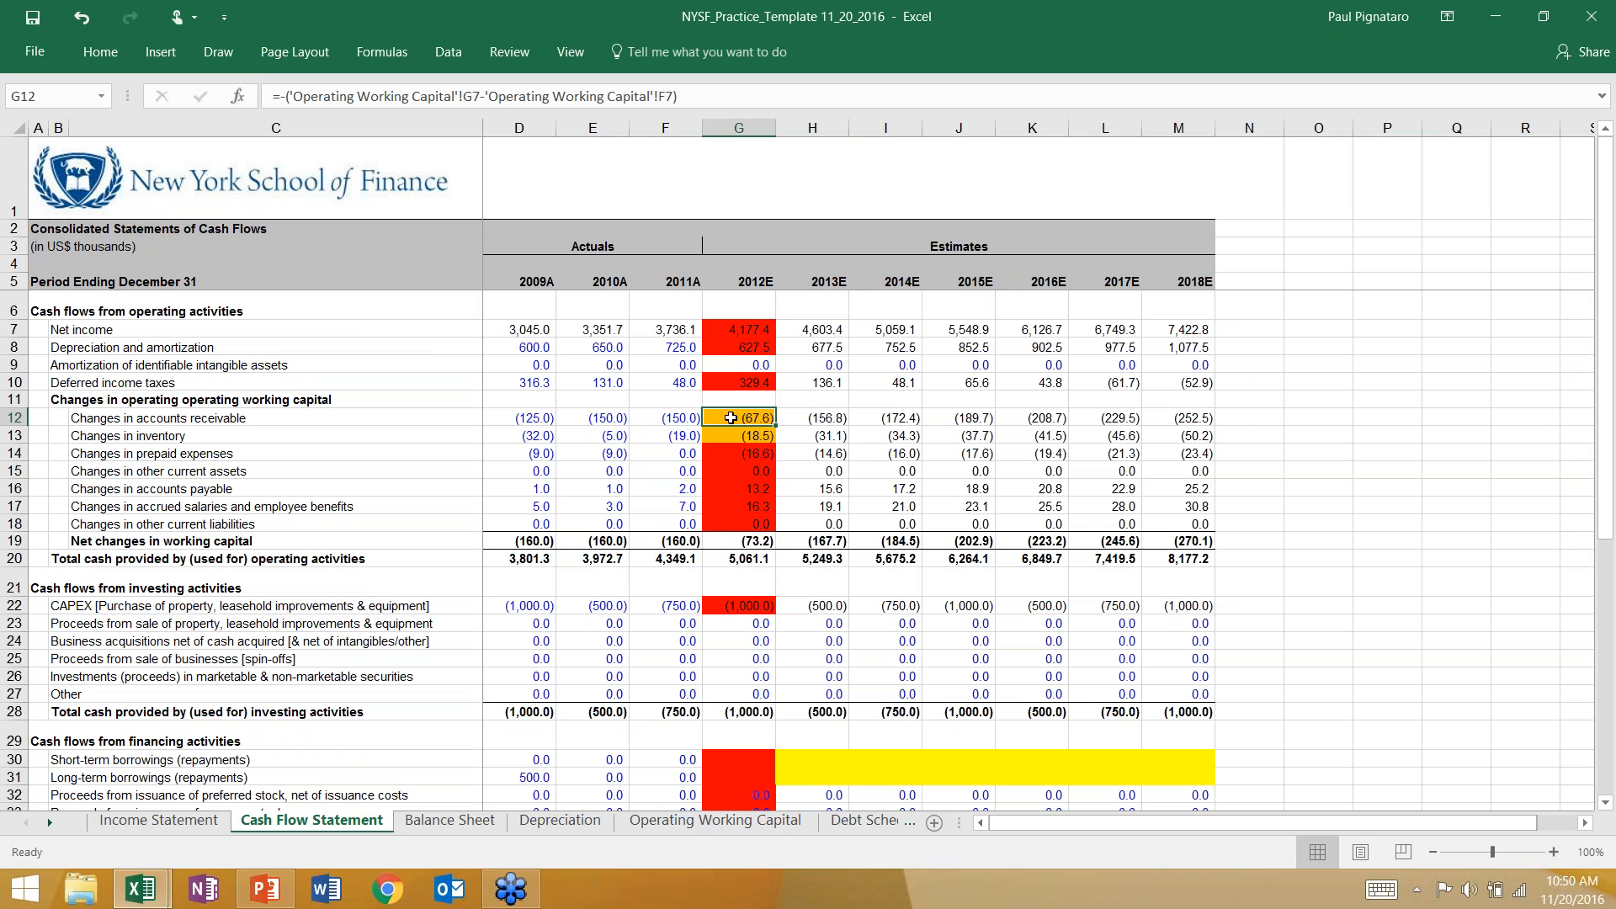
Compare the Four Possible Balance Sheet Errors slide in PowerPoint with the 2012E changes in prepaid expenses, G14, on the Excel cash flow statement.
key("alt+Tab")
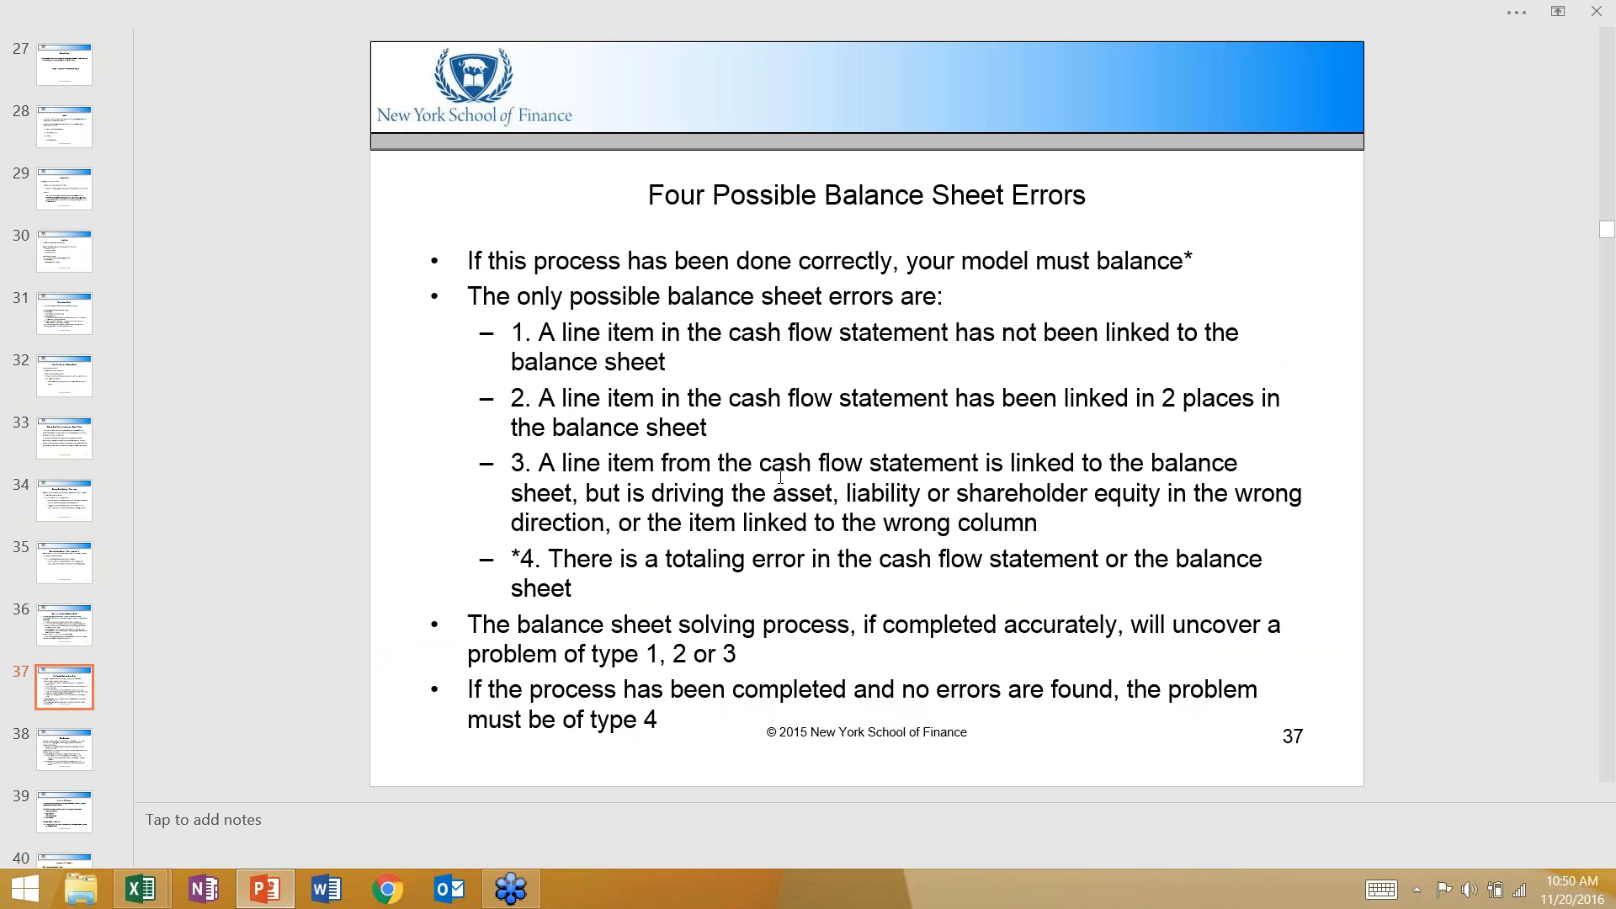
key("alt+Tab")
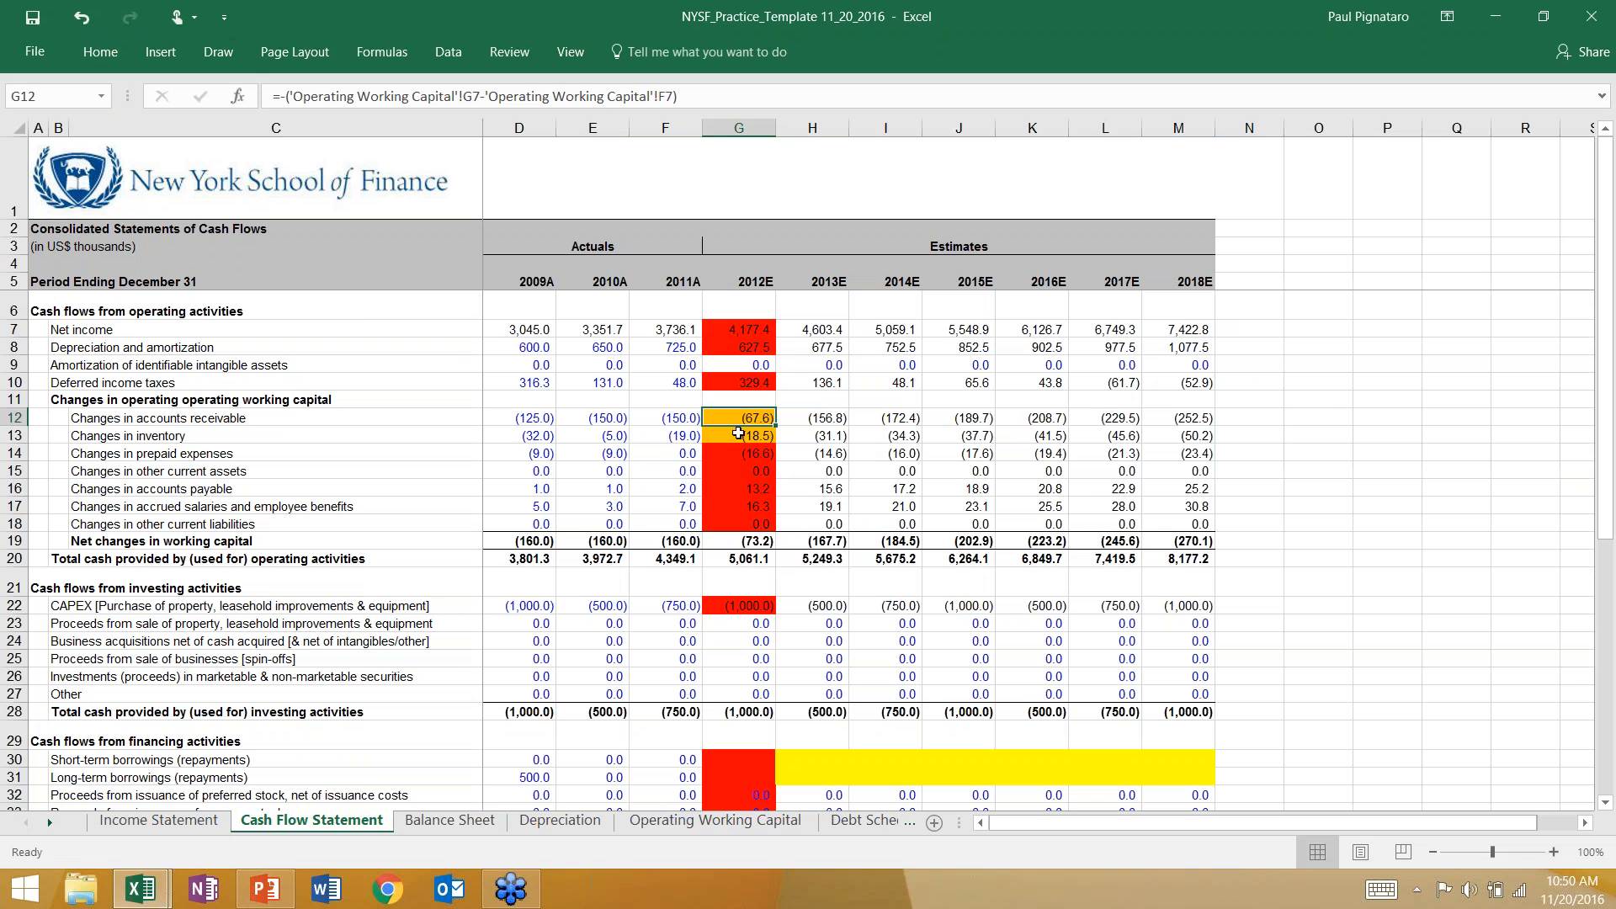
left_click(736, 453)
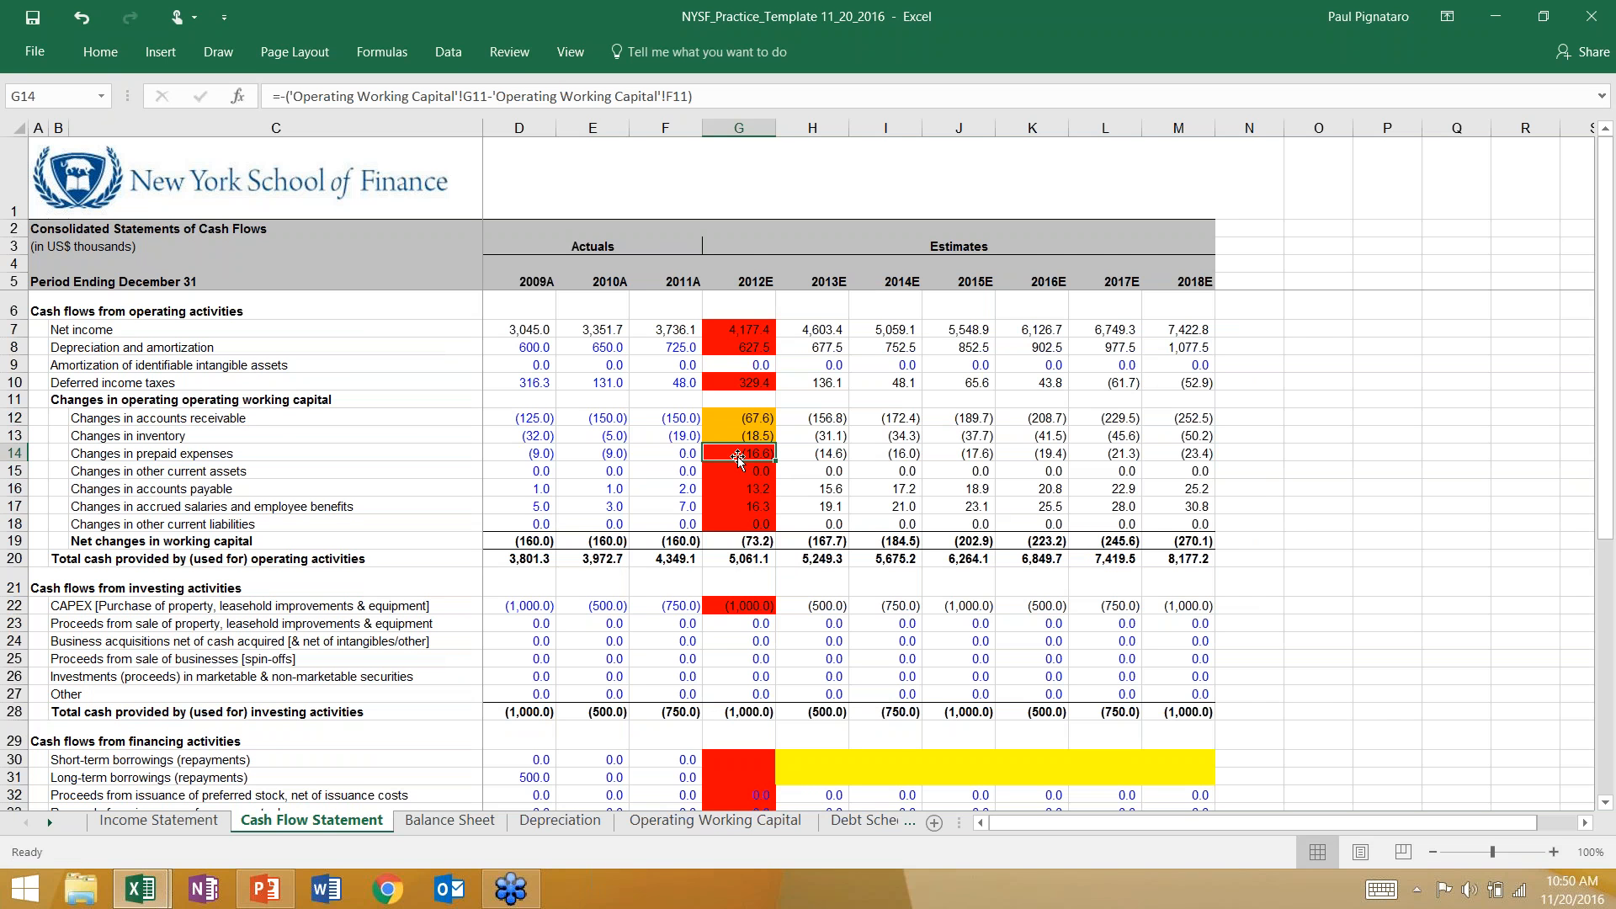
key("alt+Tab")
key("alt+Tab")
key("Tab")
key("alt+Tab")
key("Tab")
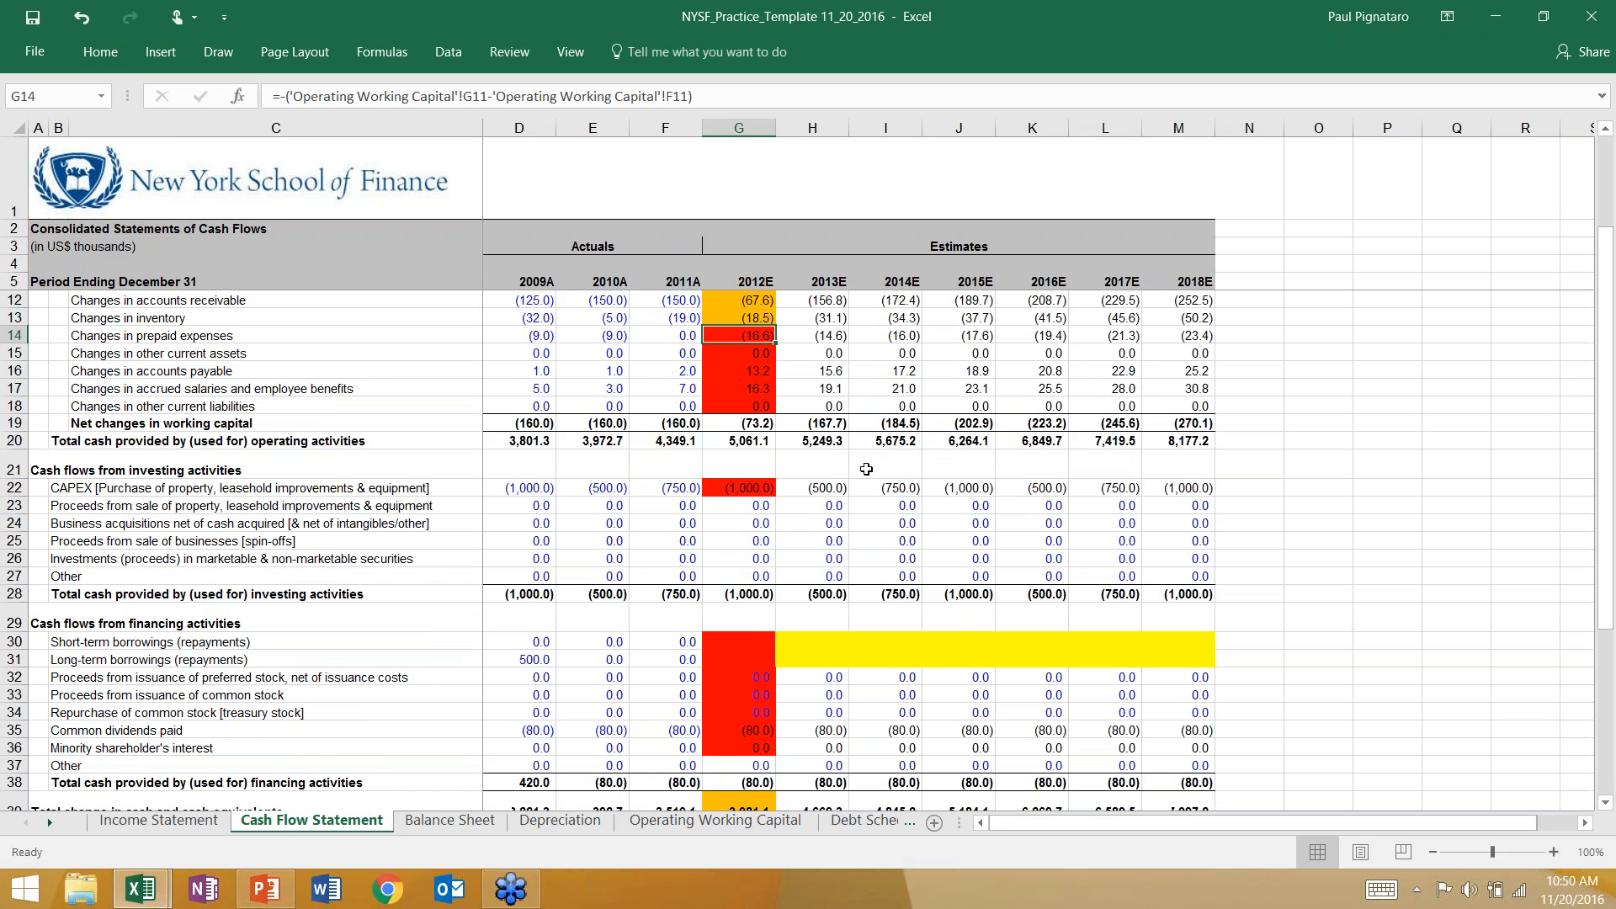
Review the balance sheet differences from current assets down through stockholders' equity, and return to the cash flow statement.
scroll(866, 469, "up", 1)
left_click(450, 820)
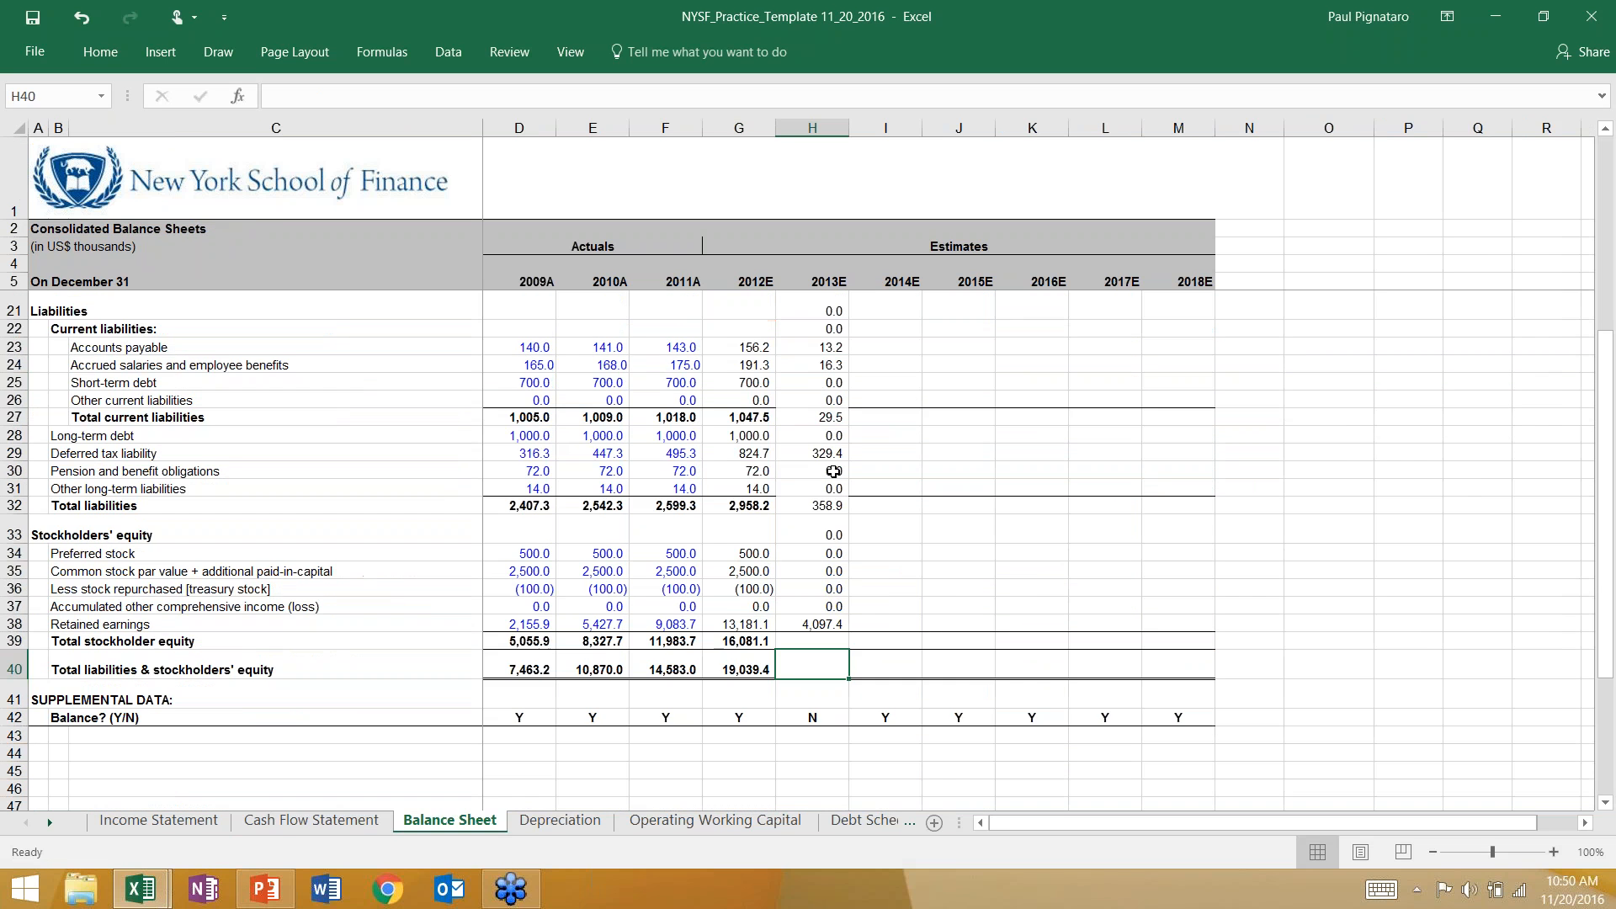
scroll(804, 320, "up", 5)
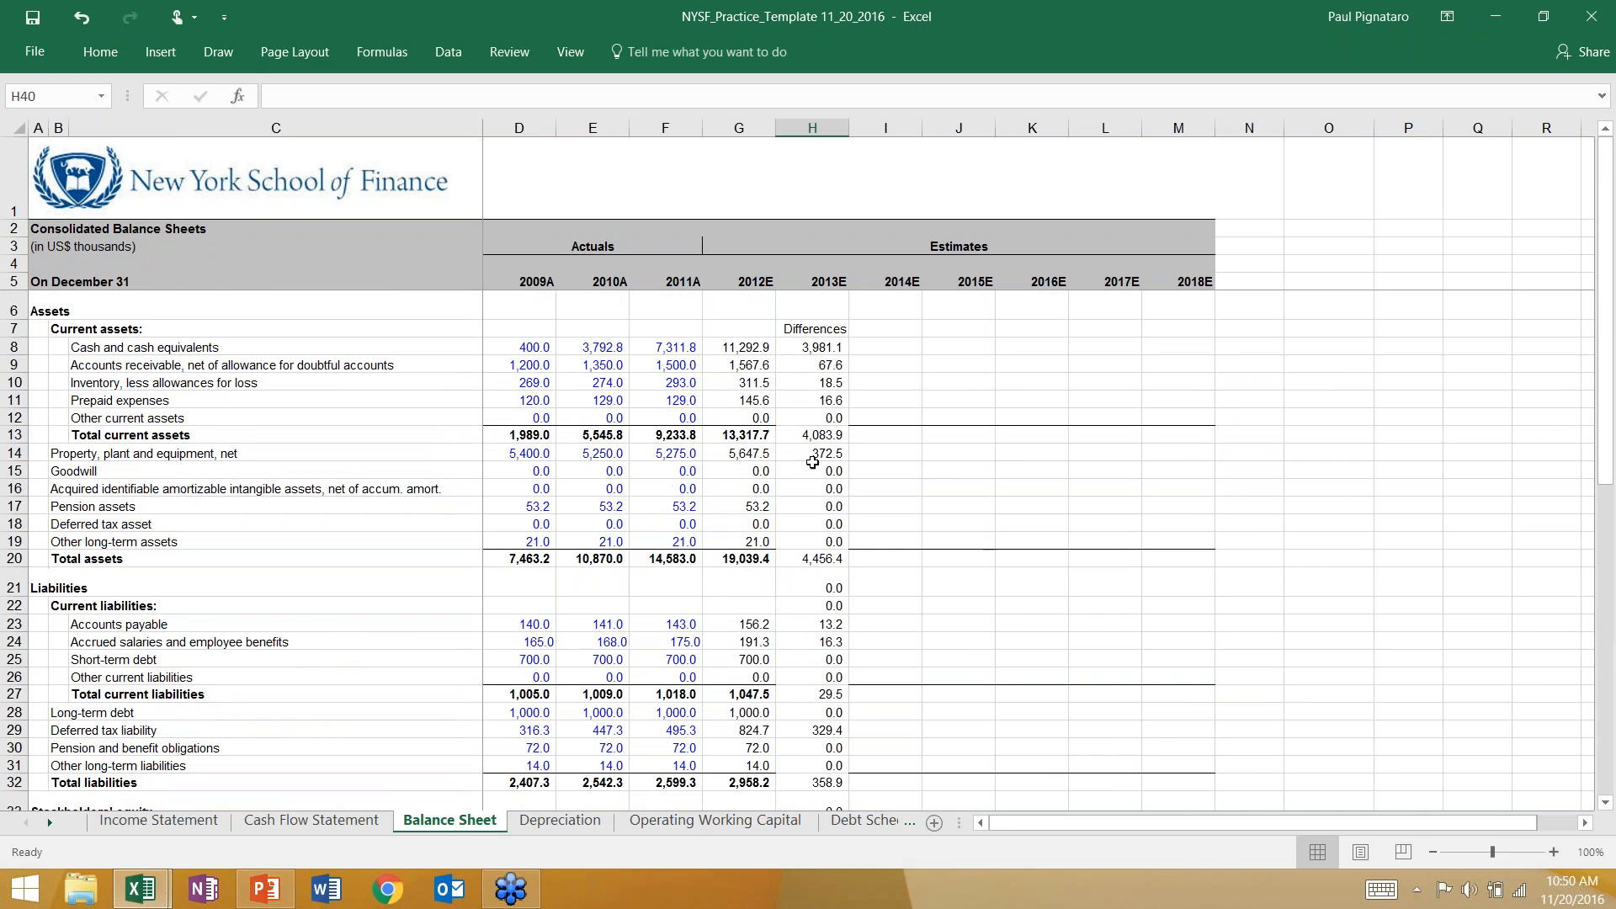
scroll(768, 347, "down", 6)
key("alt+Tab")
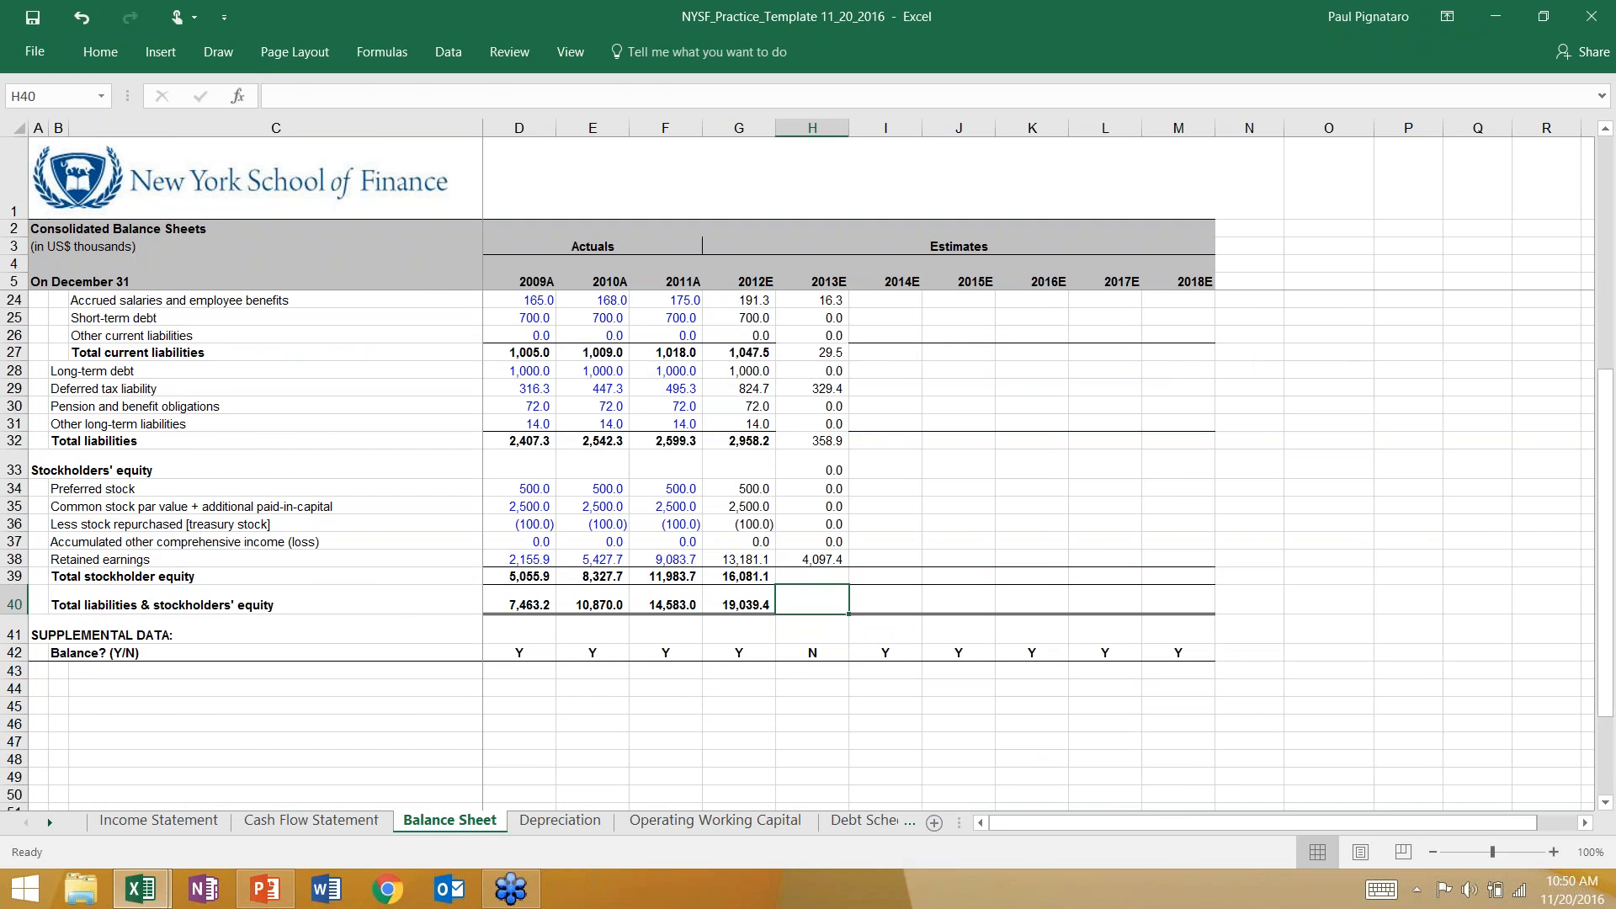
left_click(332, 822)
key("alt+Tab")
key("alt+Tab")
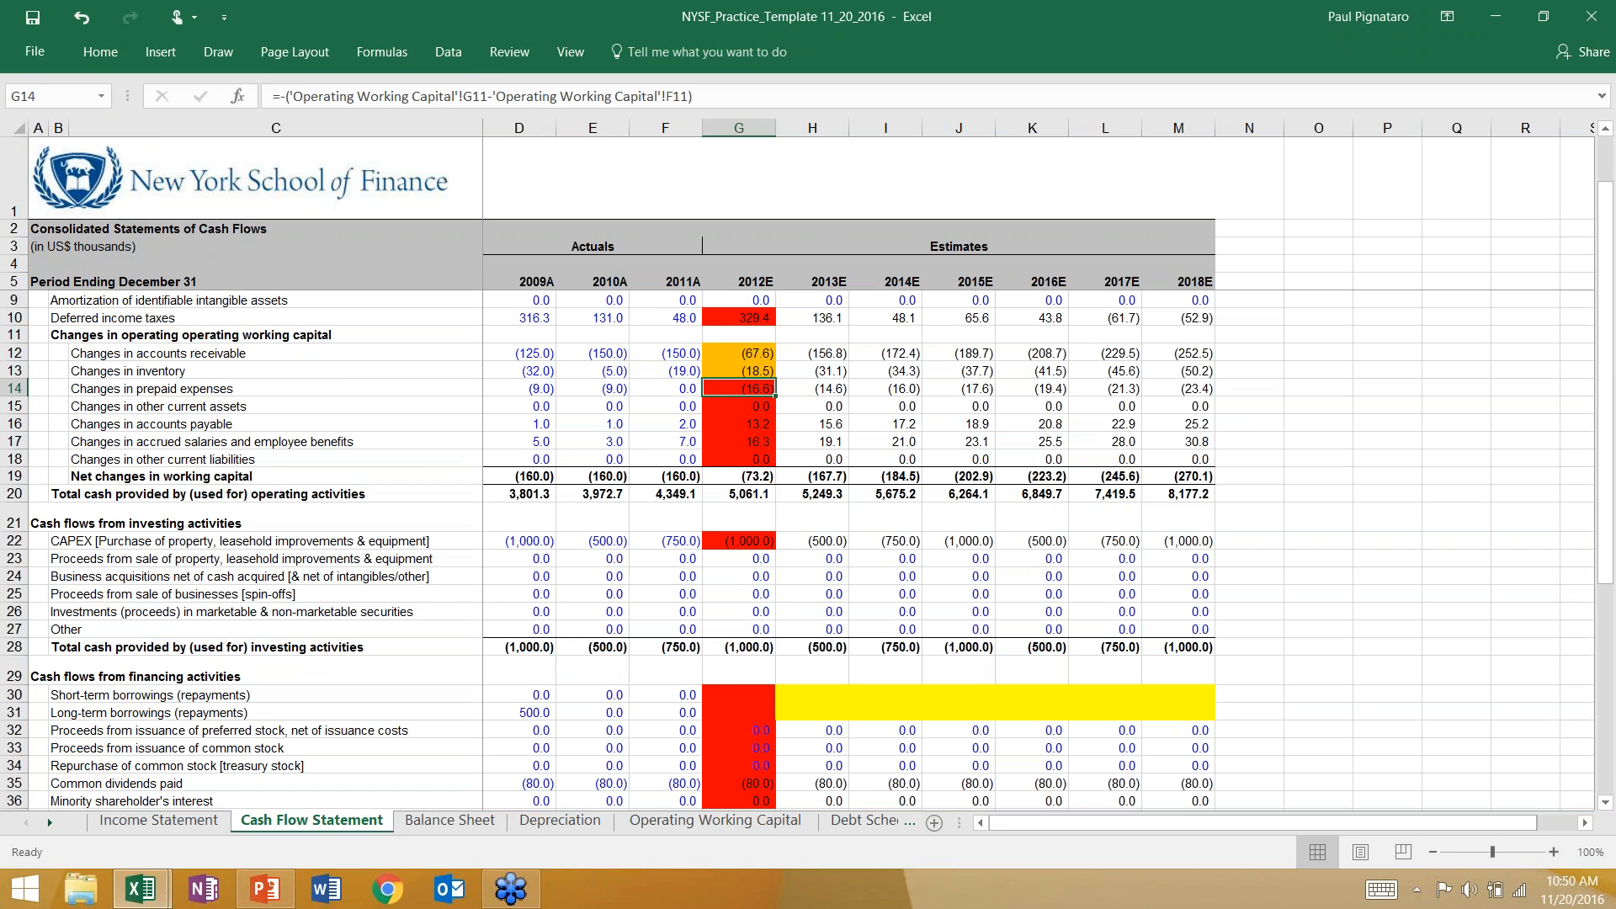
Select the text of error 4, the totaling error, on the PowerPoint slide to examine it, and return to the Excel cash flow statement.
key("alt+Tab")
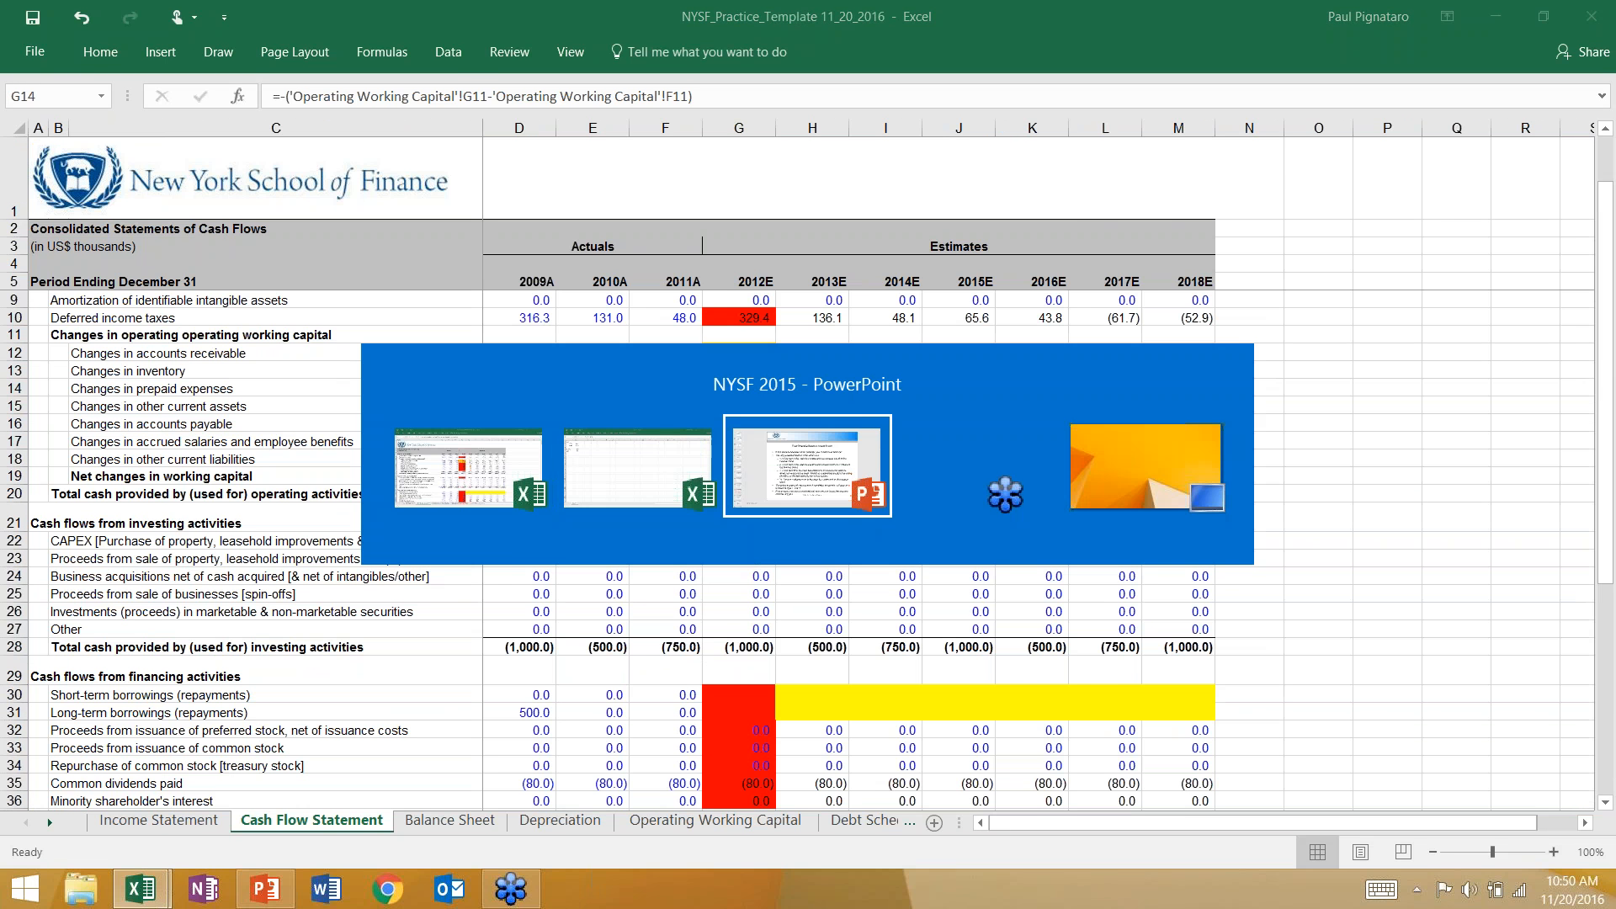
triple_click(582, 601)
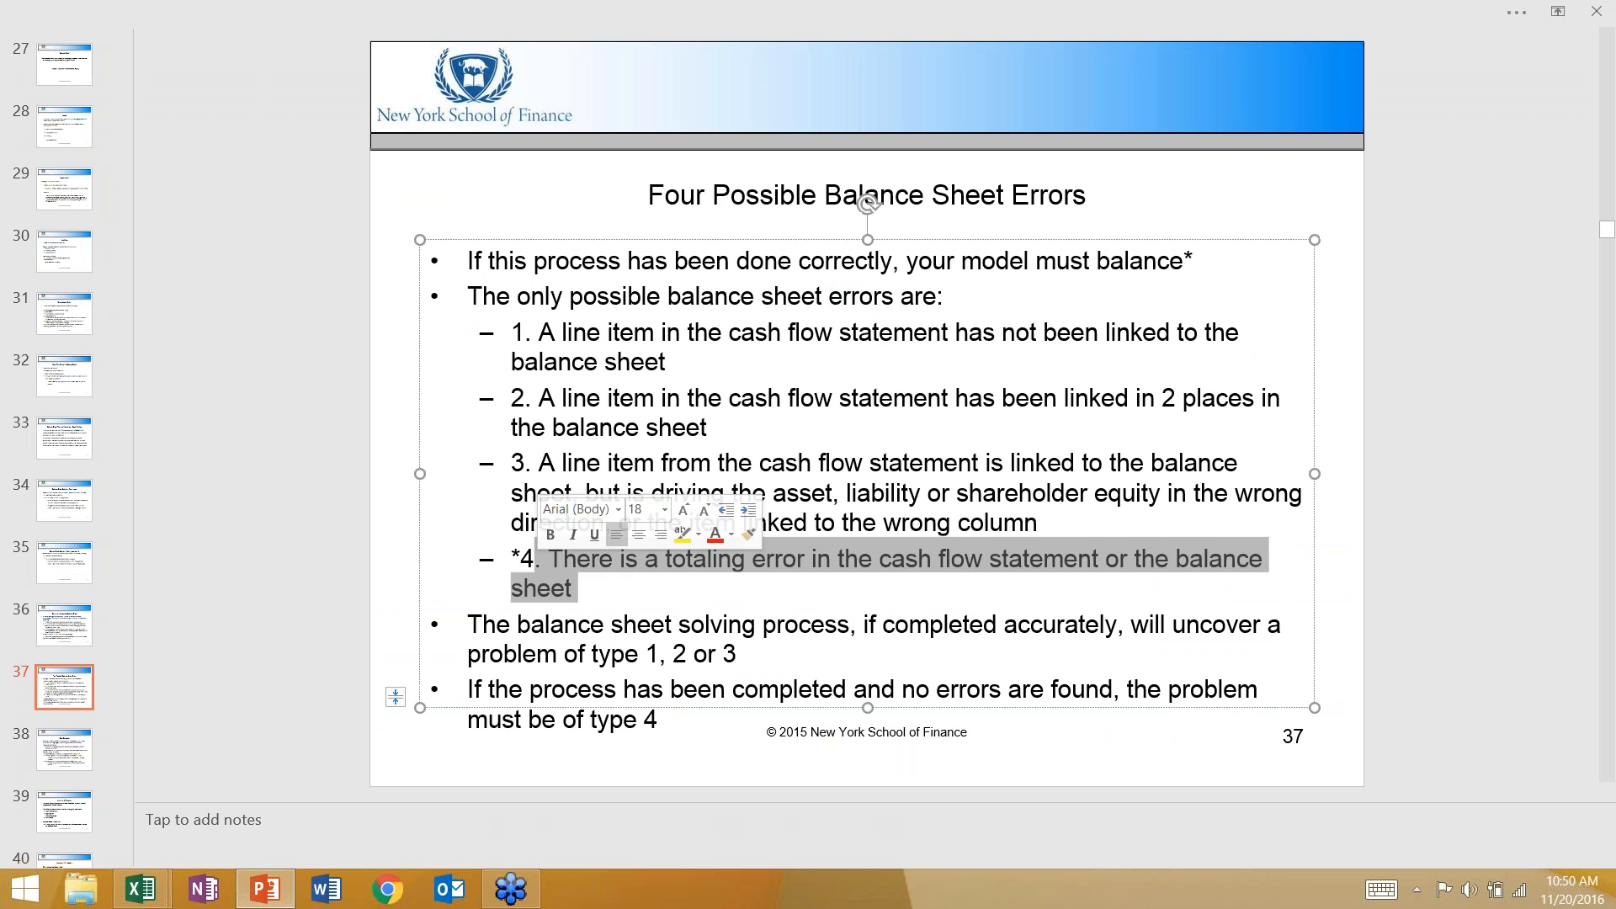
left_click(605, 605)
key("alt+Tab")
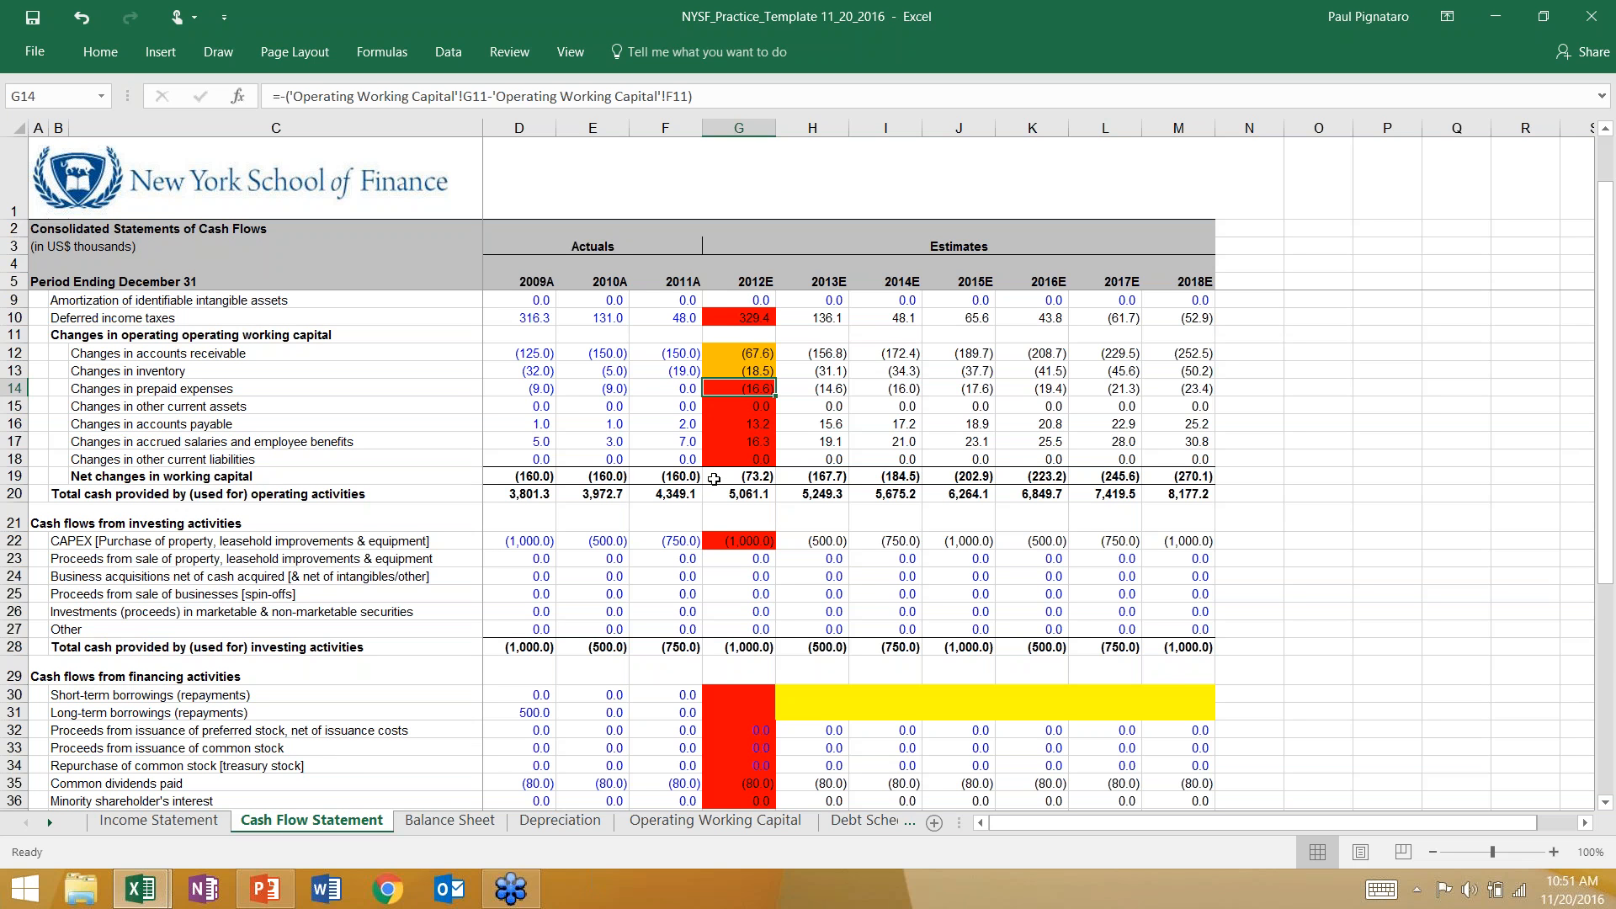
left_click(718, 411)
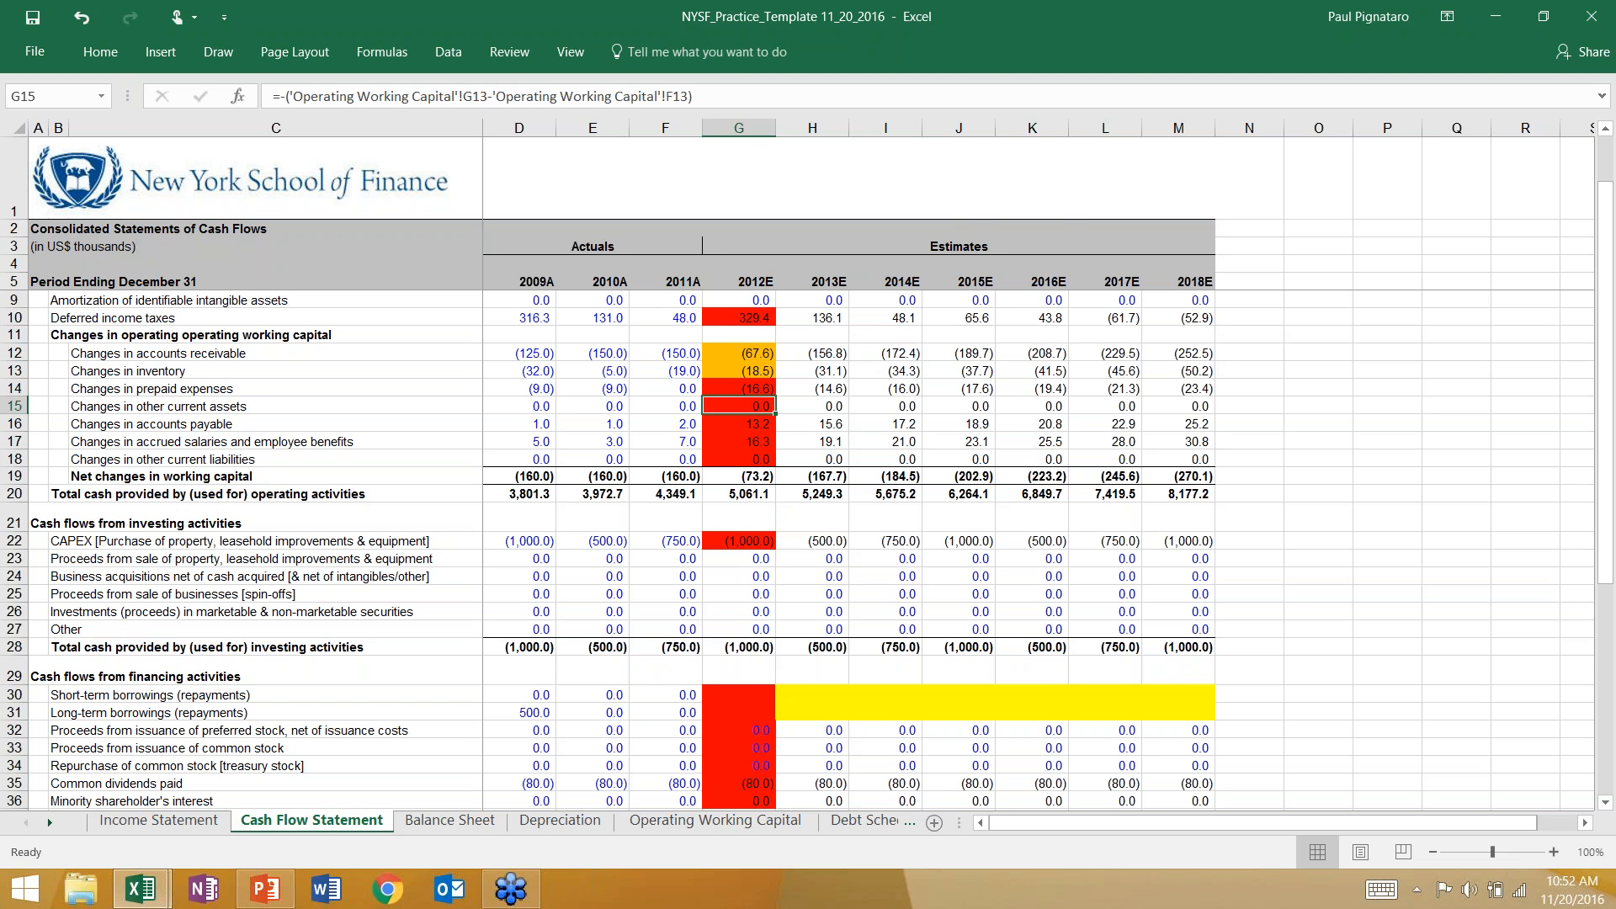
left_click(1310, 306)
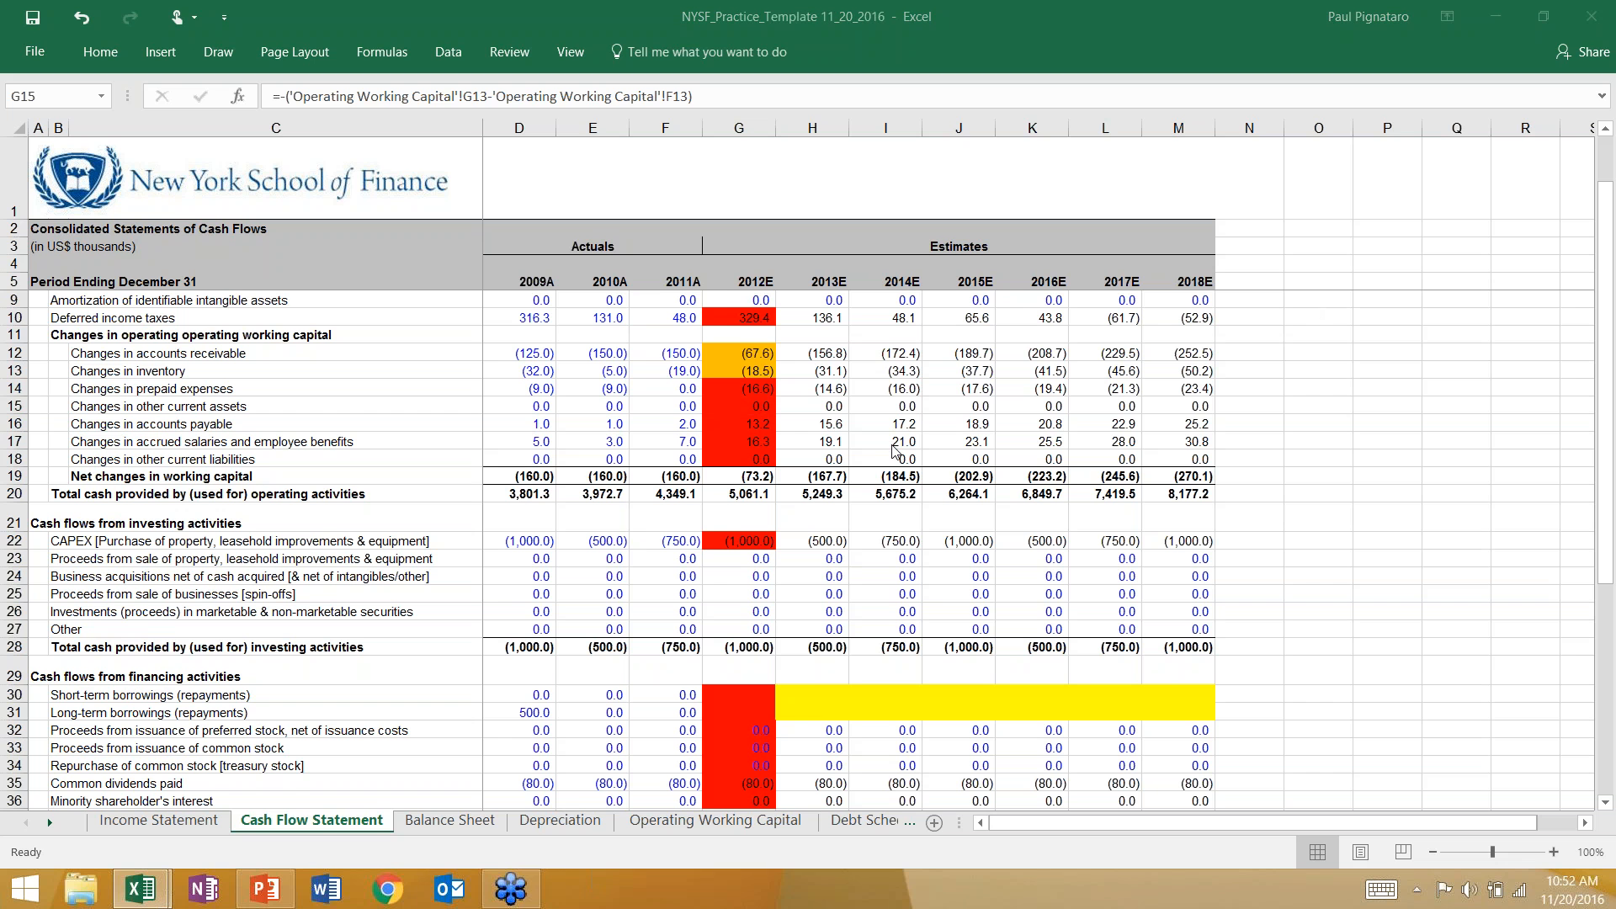